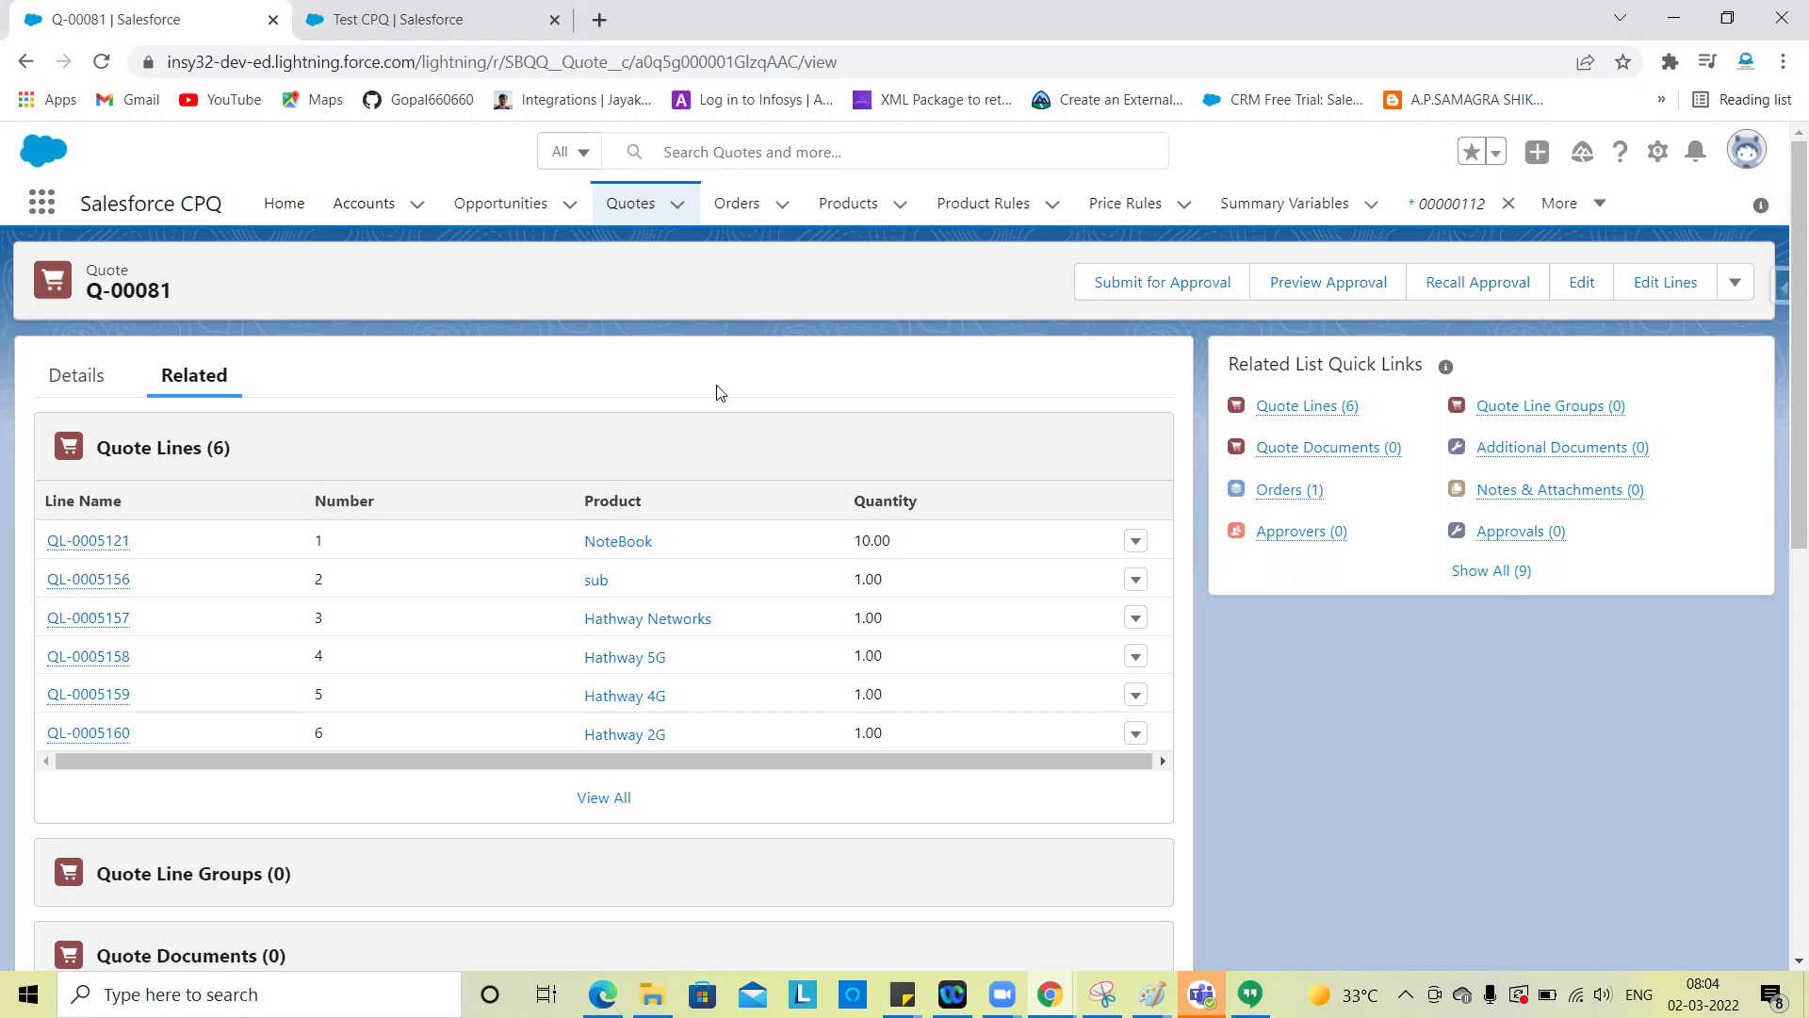
Open quote Q-00081 from the recently viewed quotes and review its opportunity and account details
left_click(634, 204)
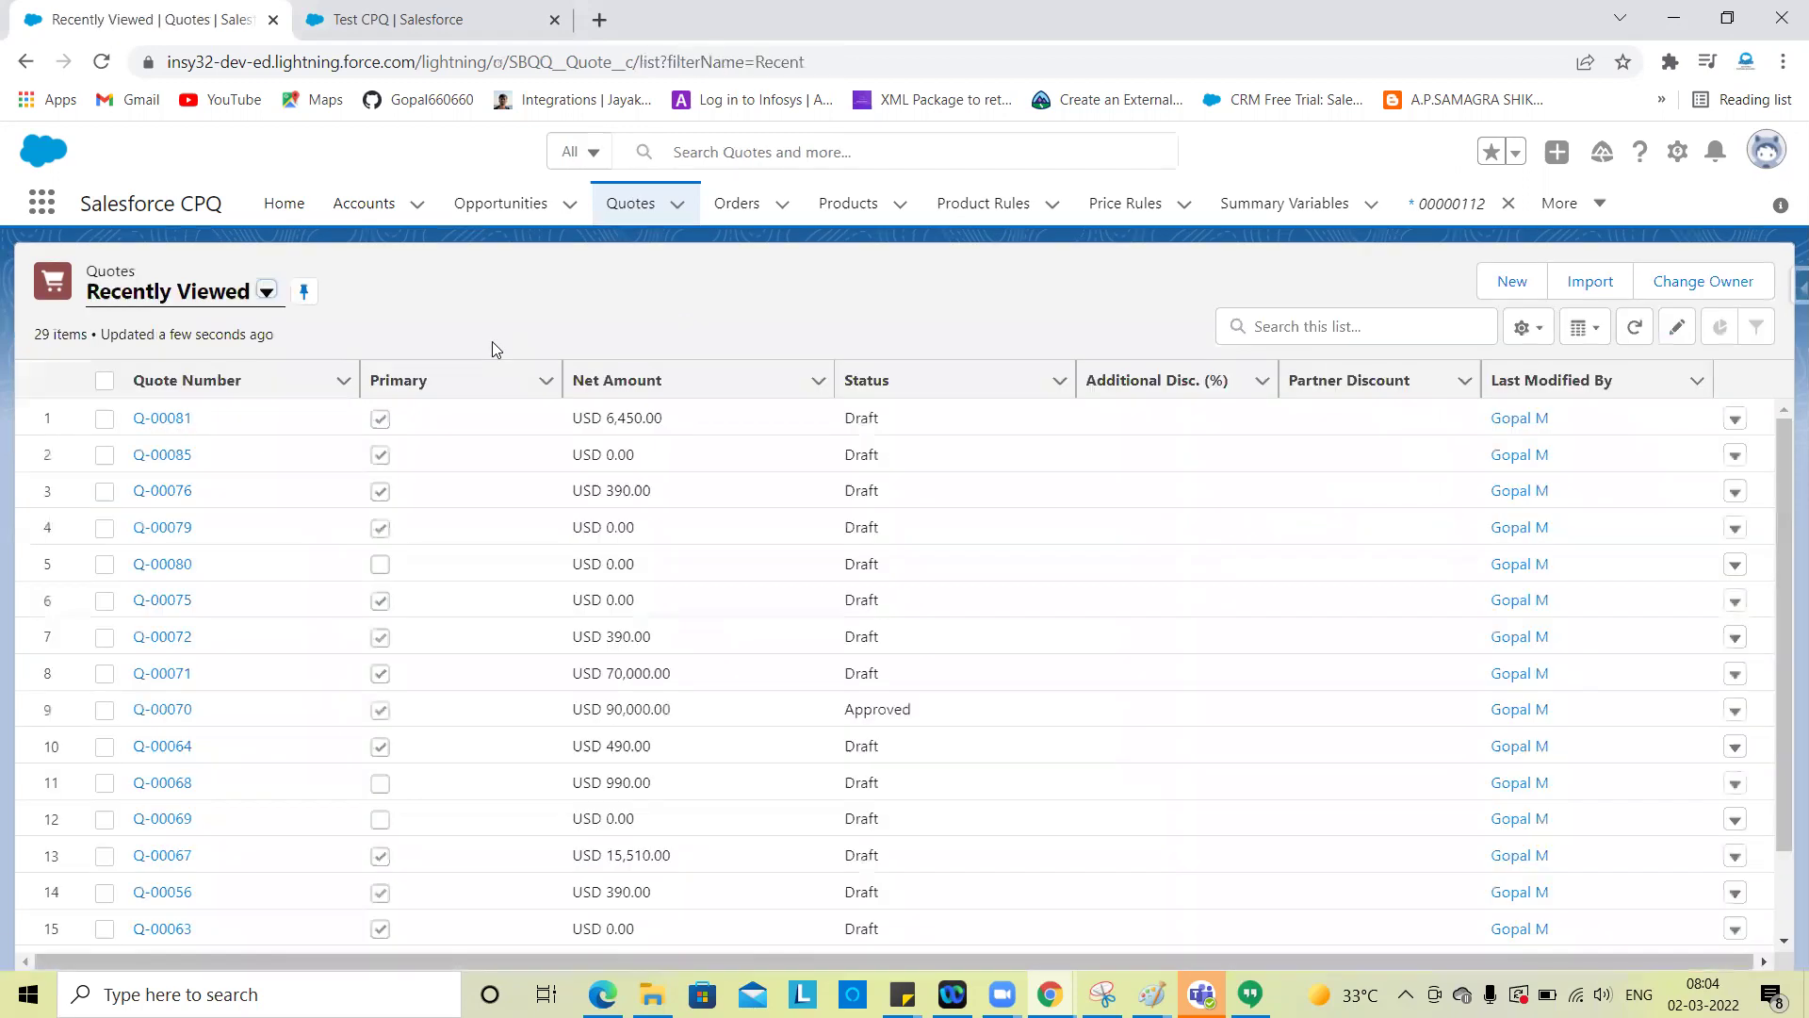
left_click(155, 418)
scroll(646, 411, "down", 1)
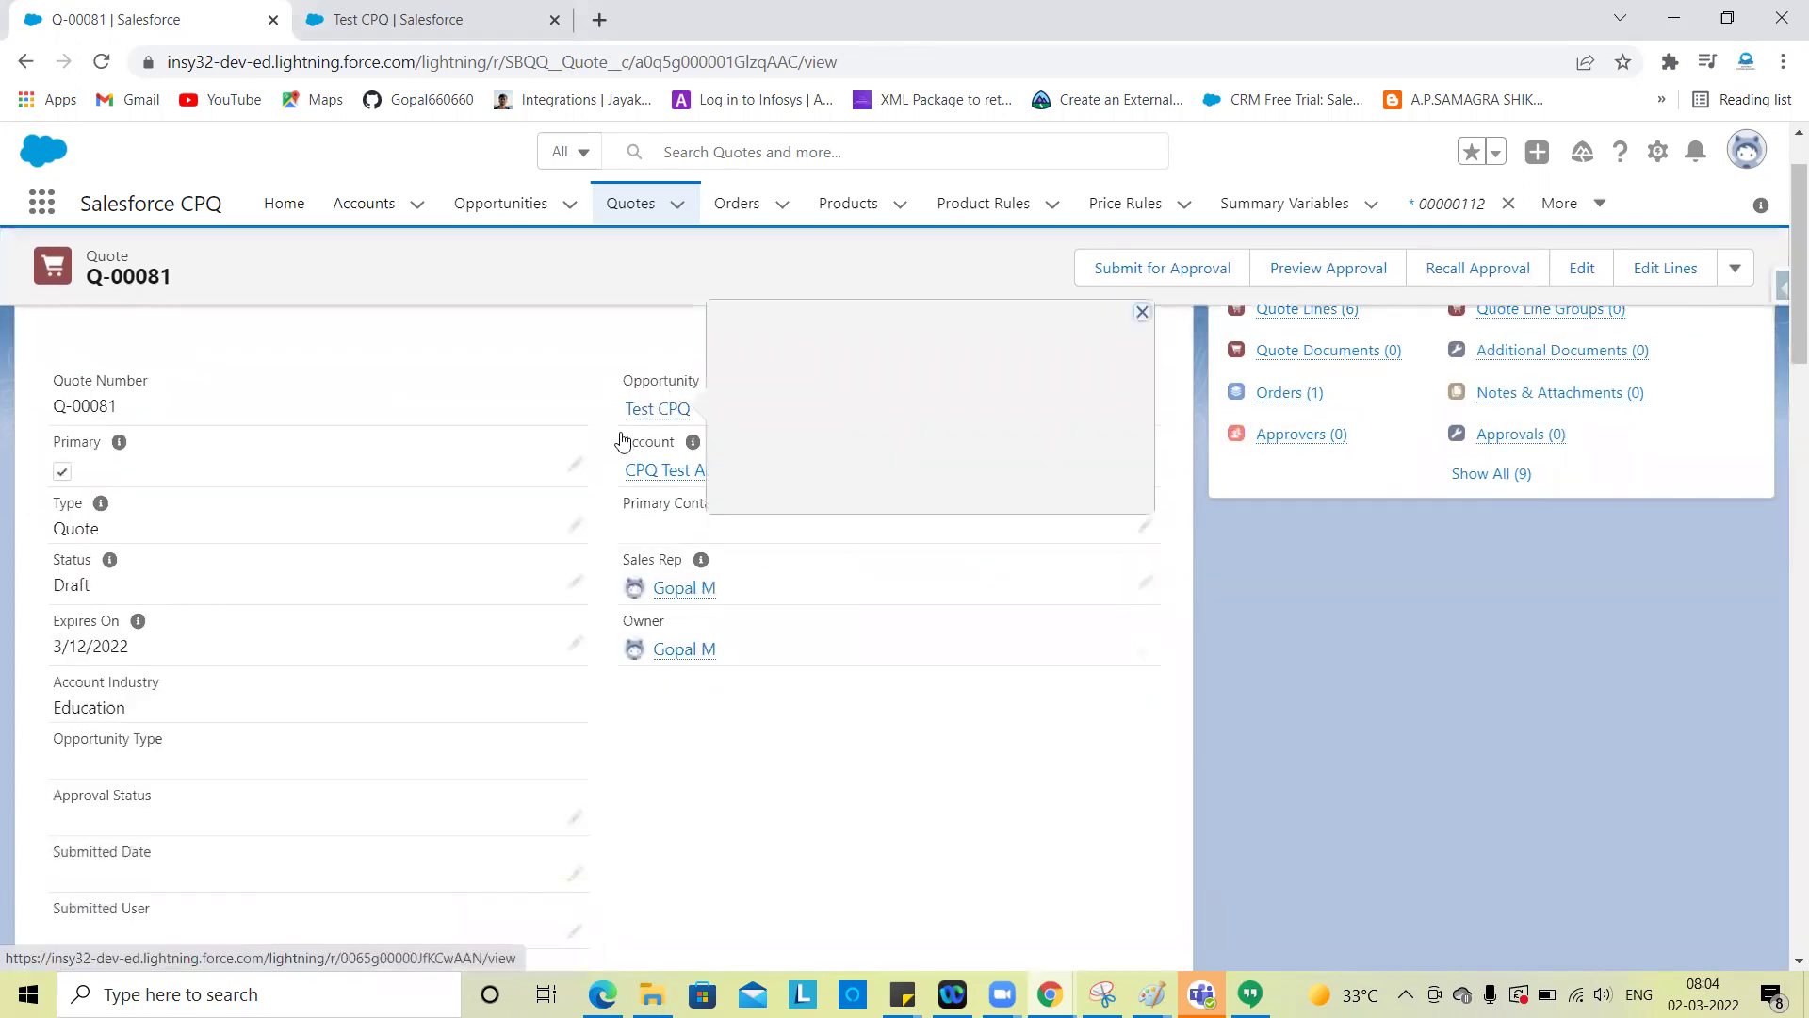
mouse_move(659, 473)
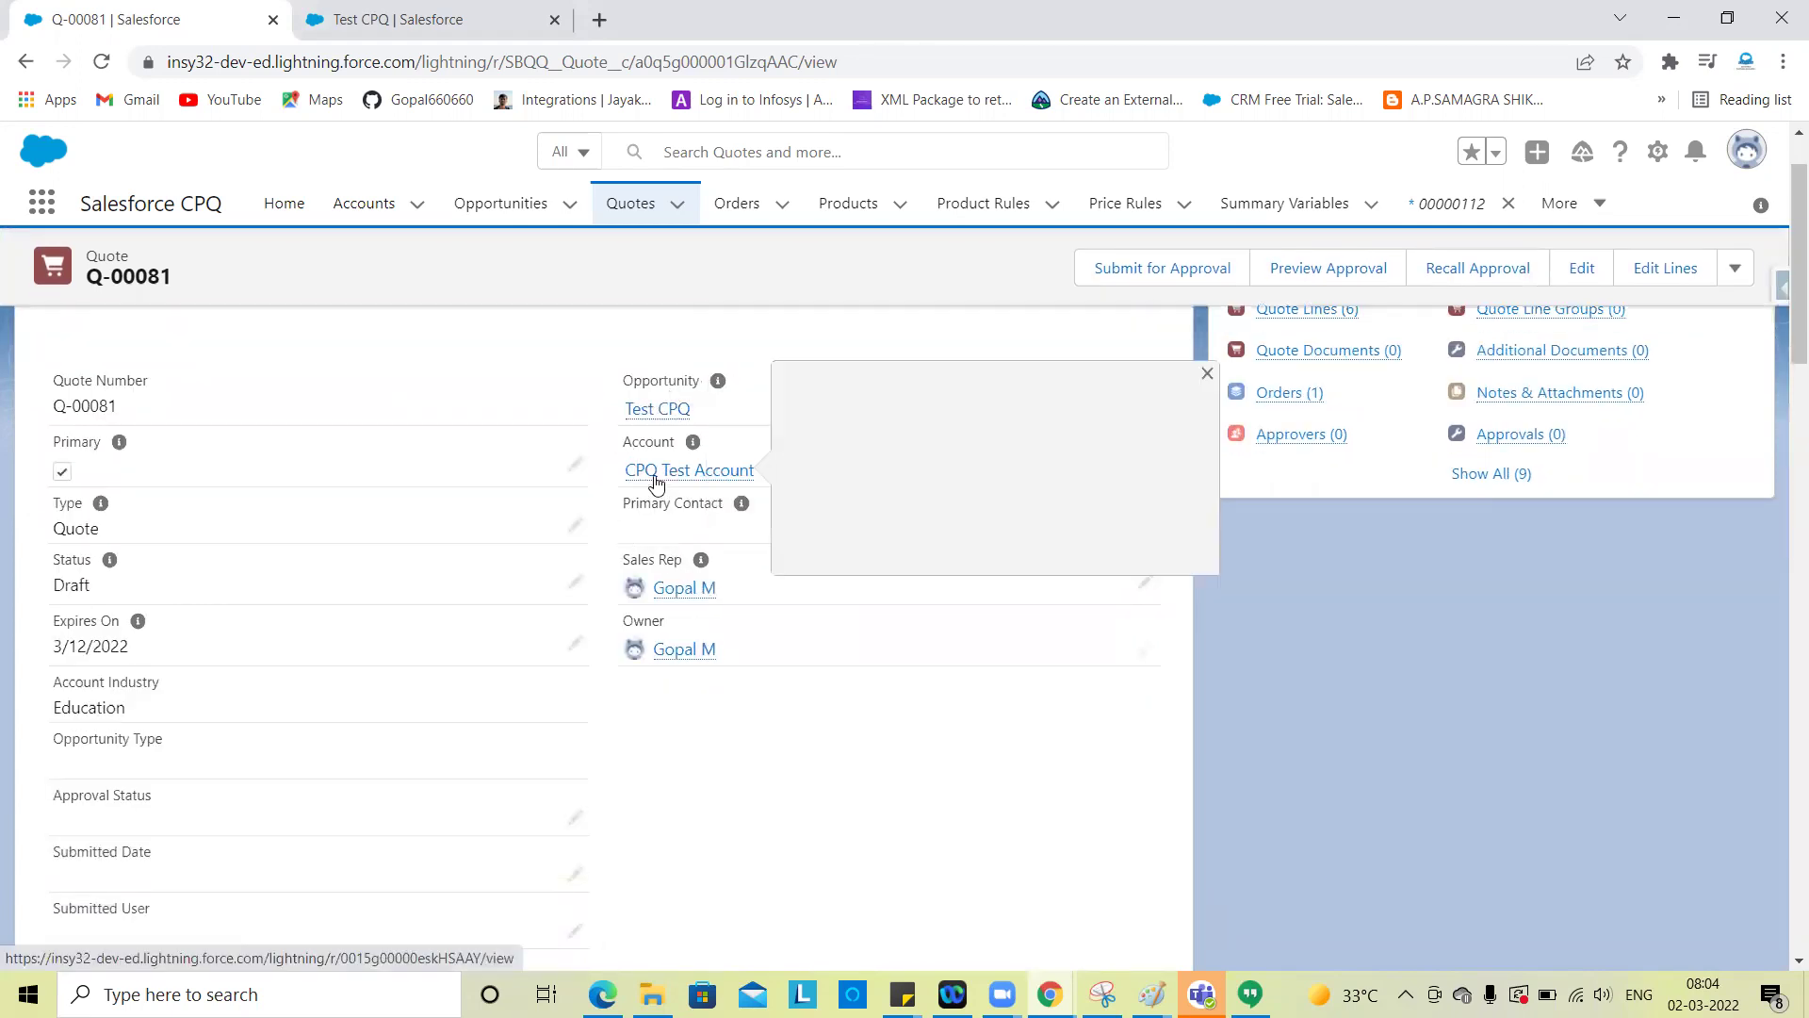
scroll(1333, 753, "up", 1)
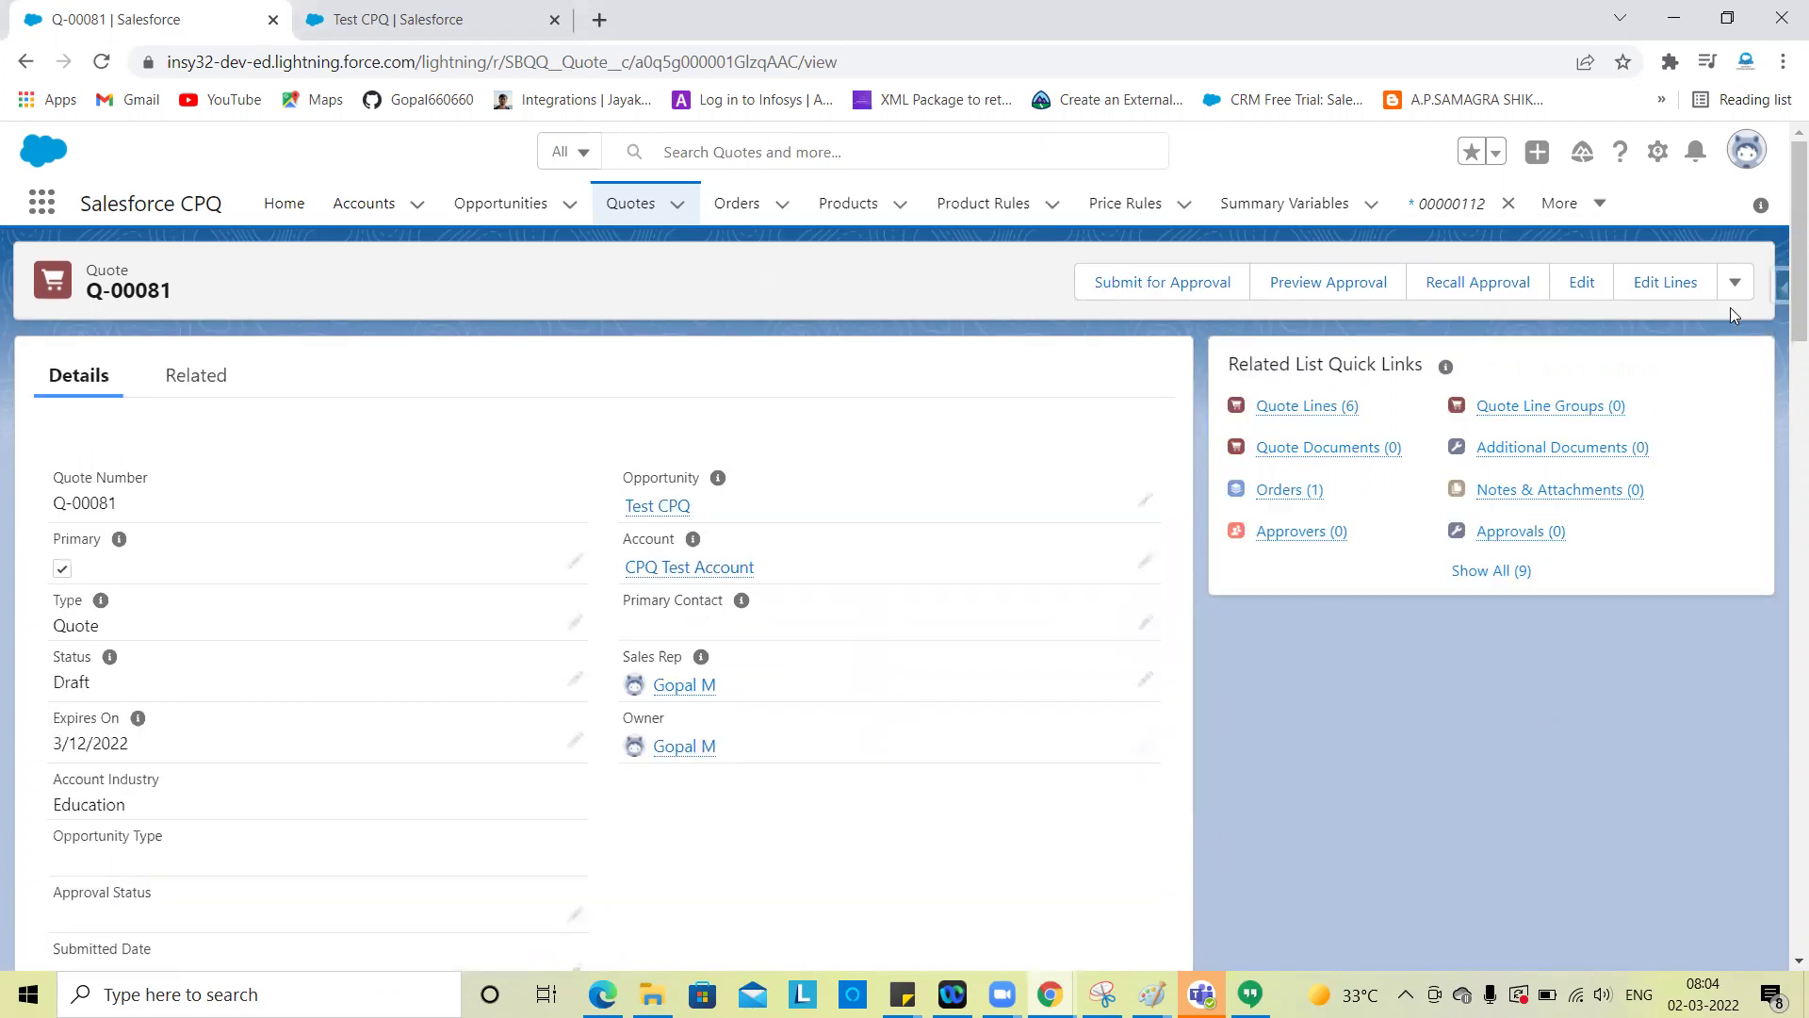
Try to clone quote Q-00081 as a primary quote with the same opportunity and account, and cancel the form
left_click(1735, 282)
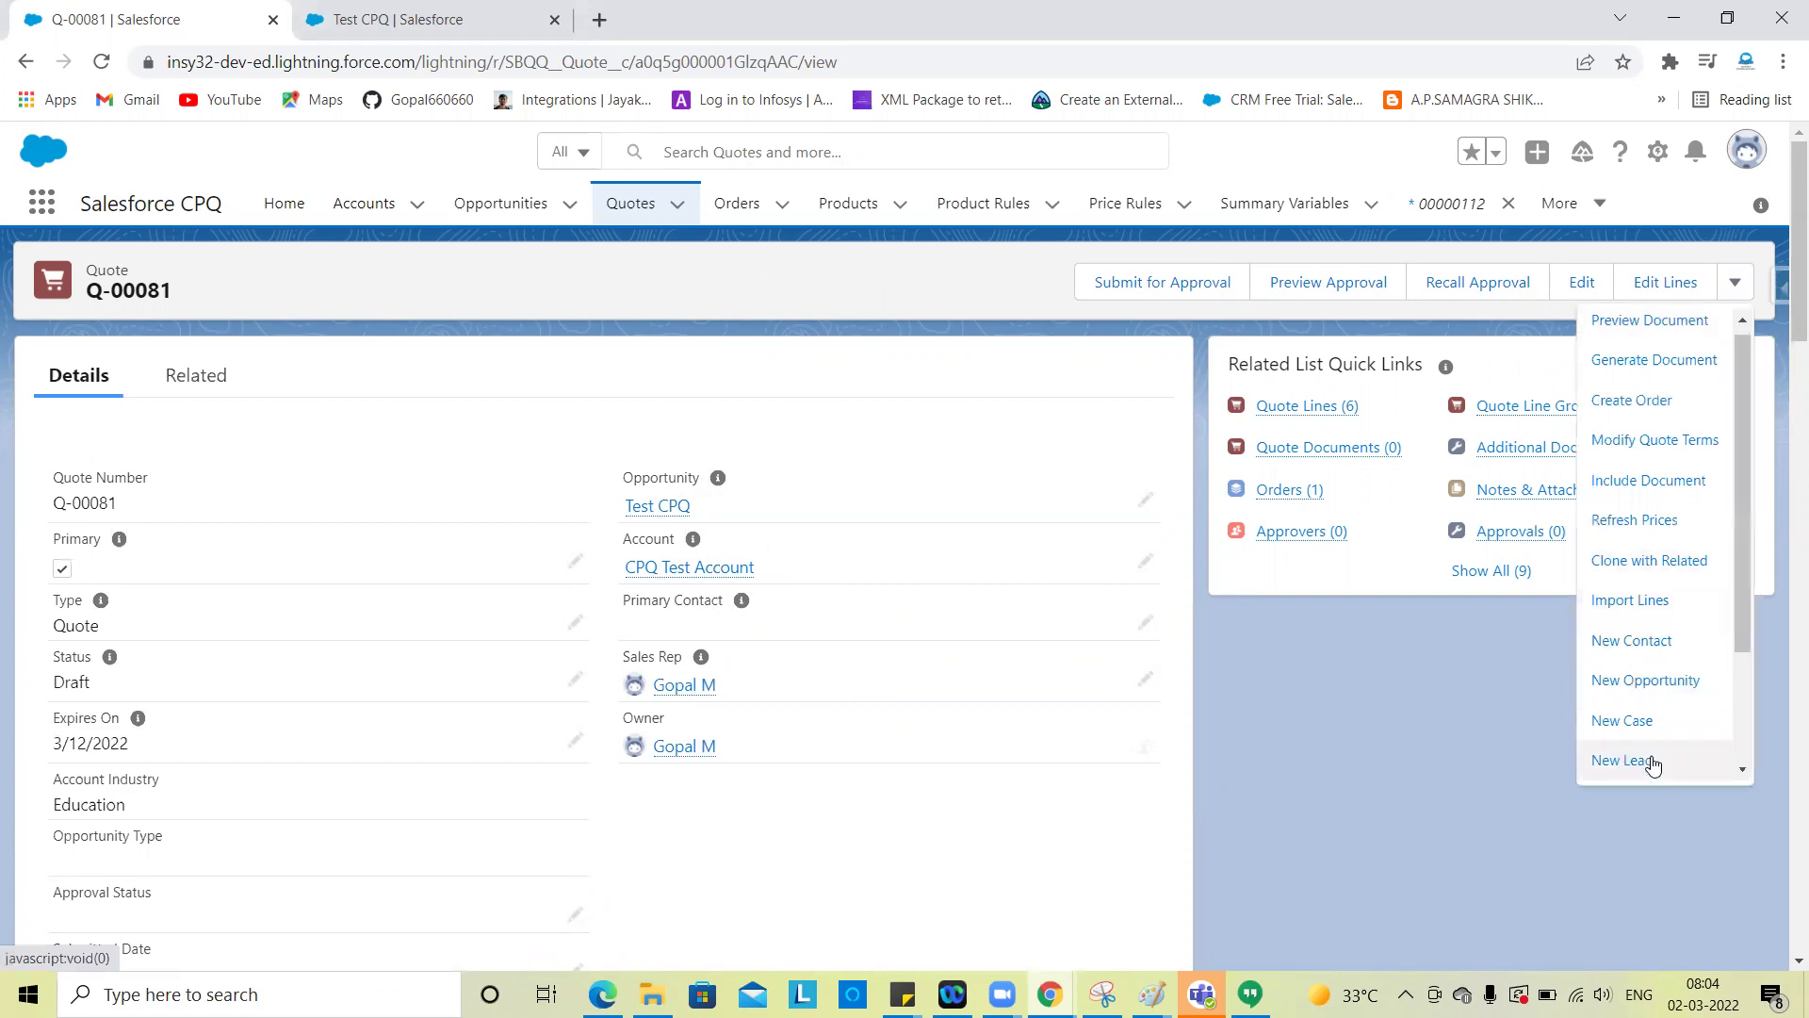
scroll(1651, 744, "down", 2)
left_click(1629, 720)
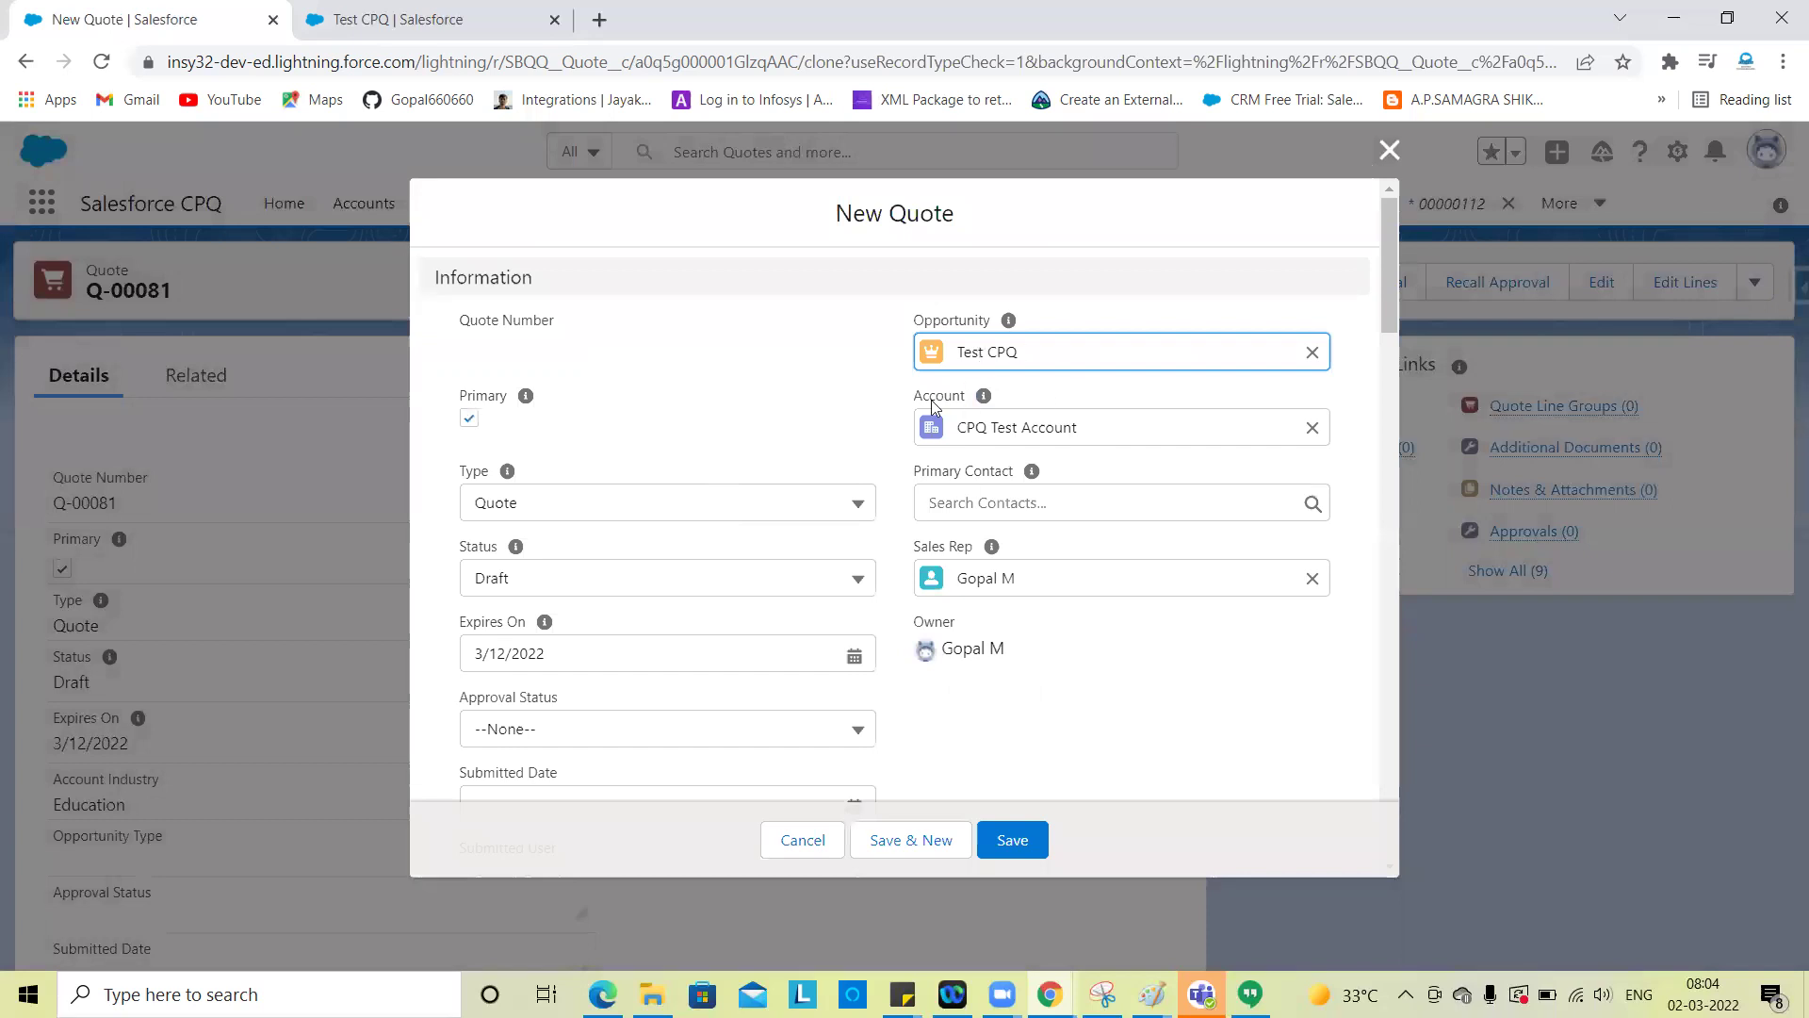
left_click(1027, 850)
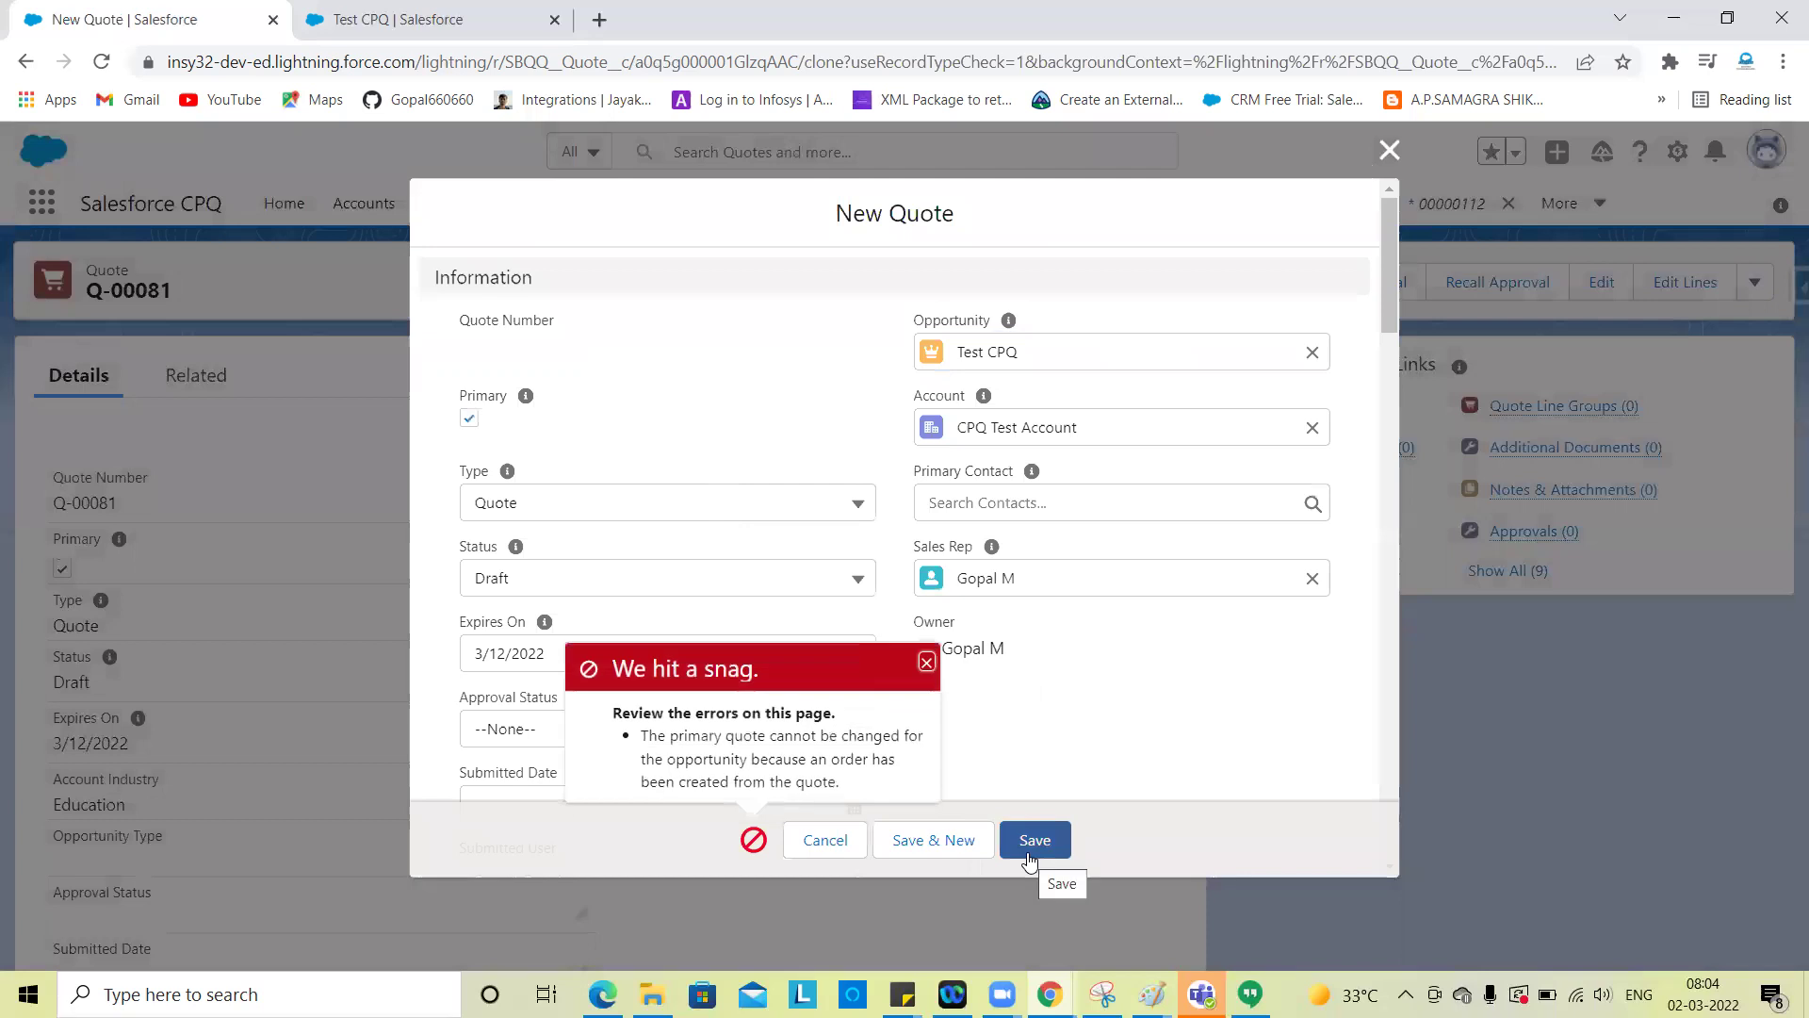
scroll(793, 759, "down", 2)
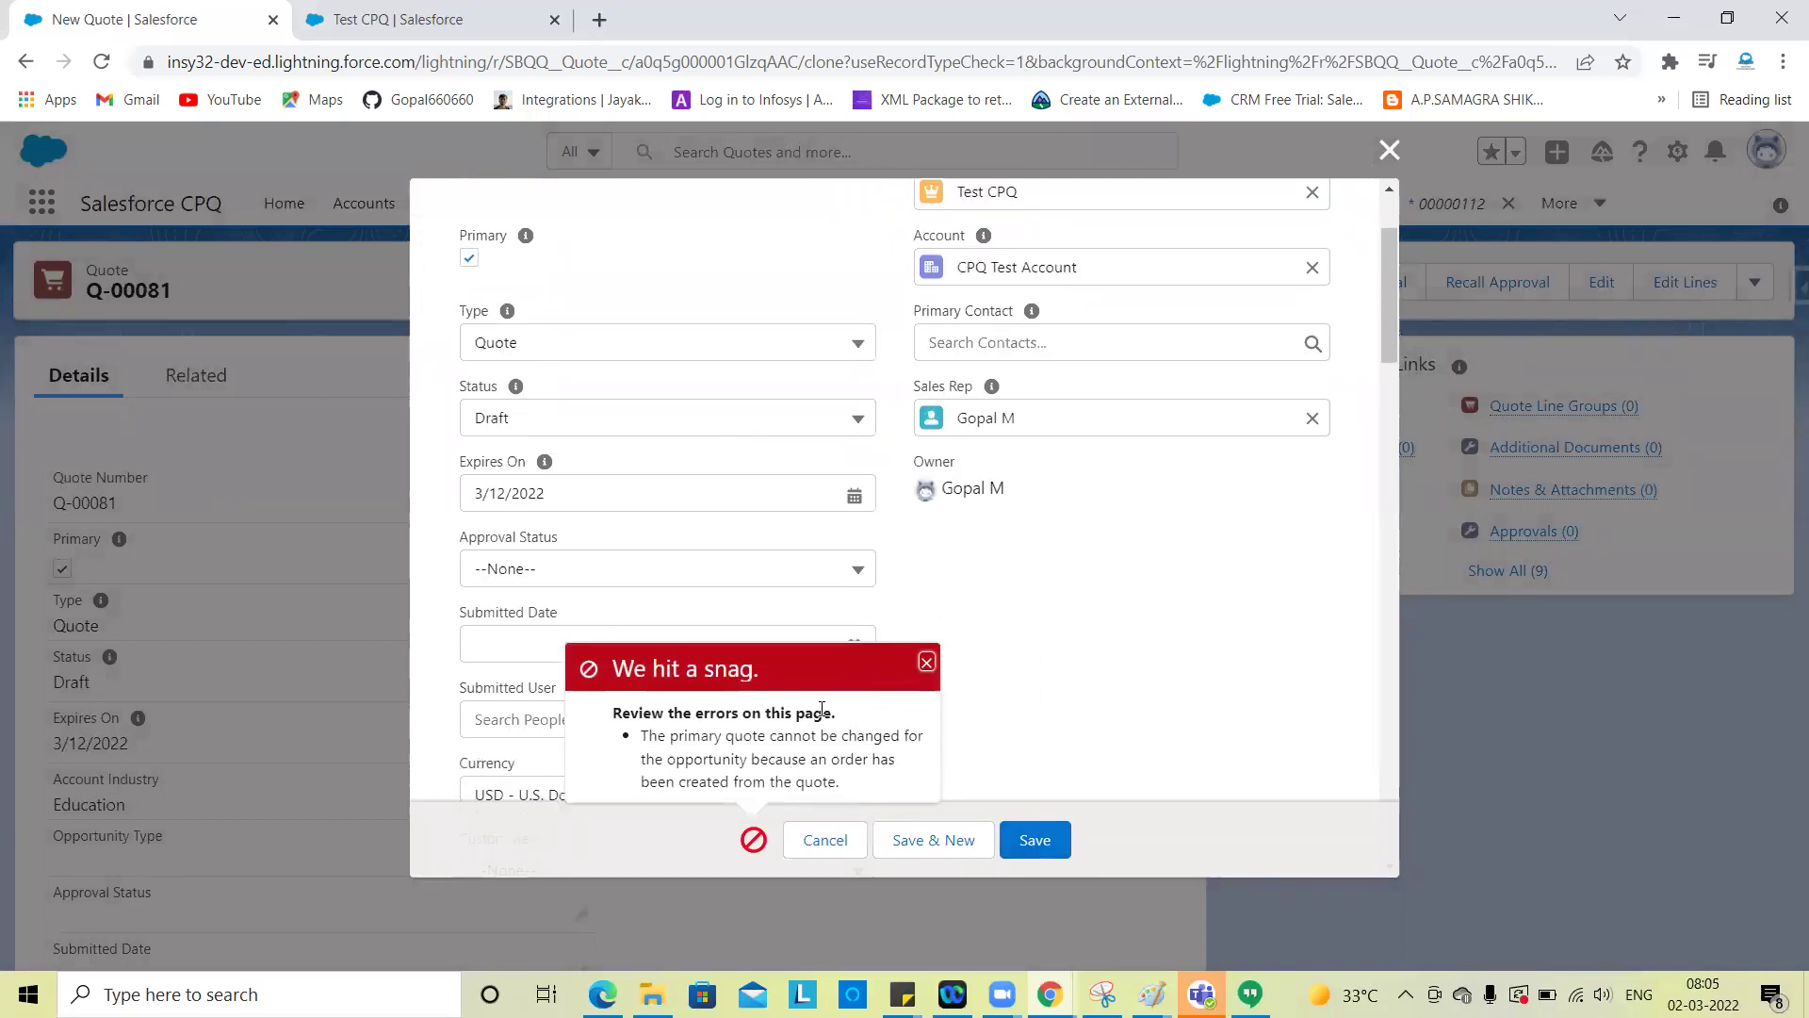
left_click(925, 667)
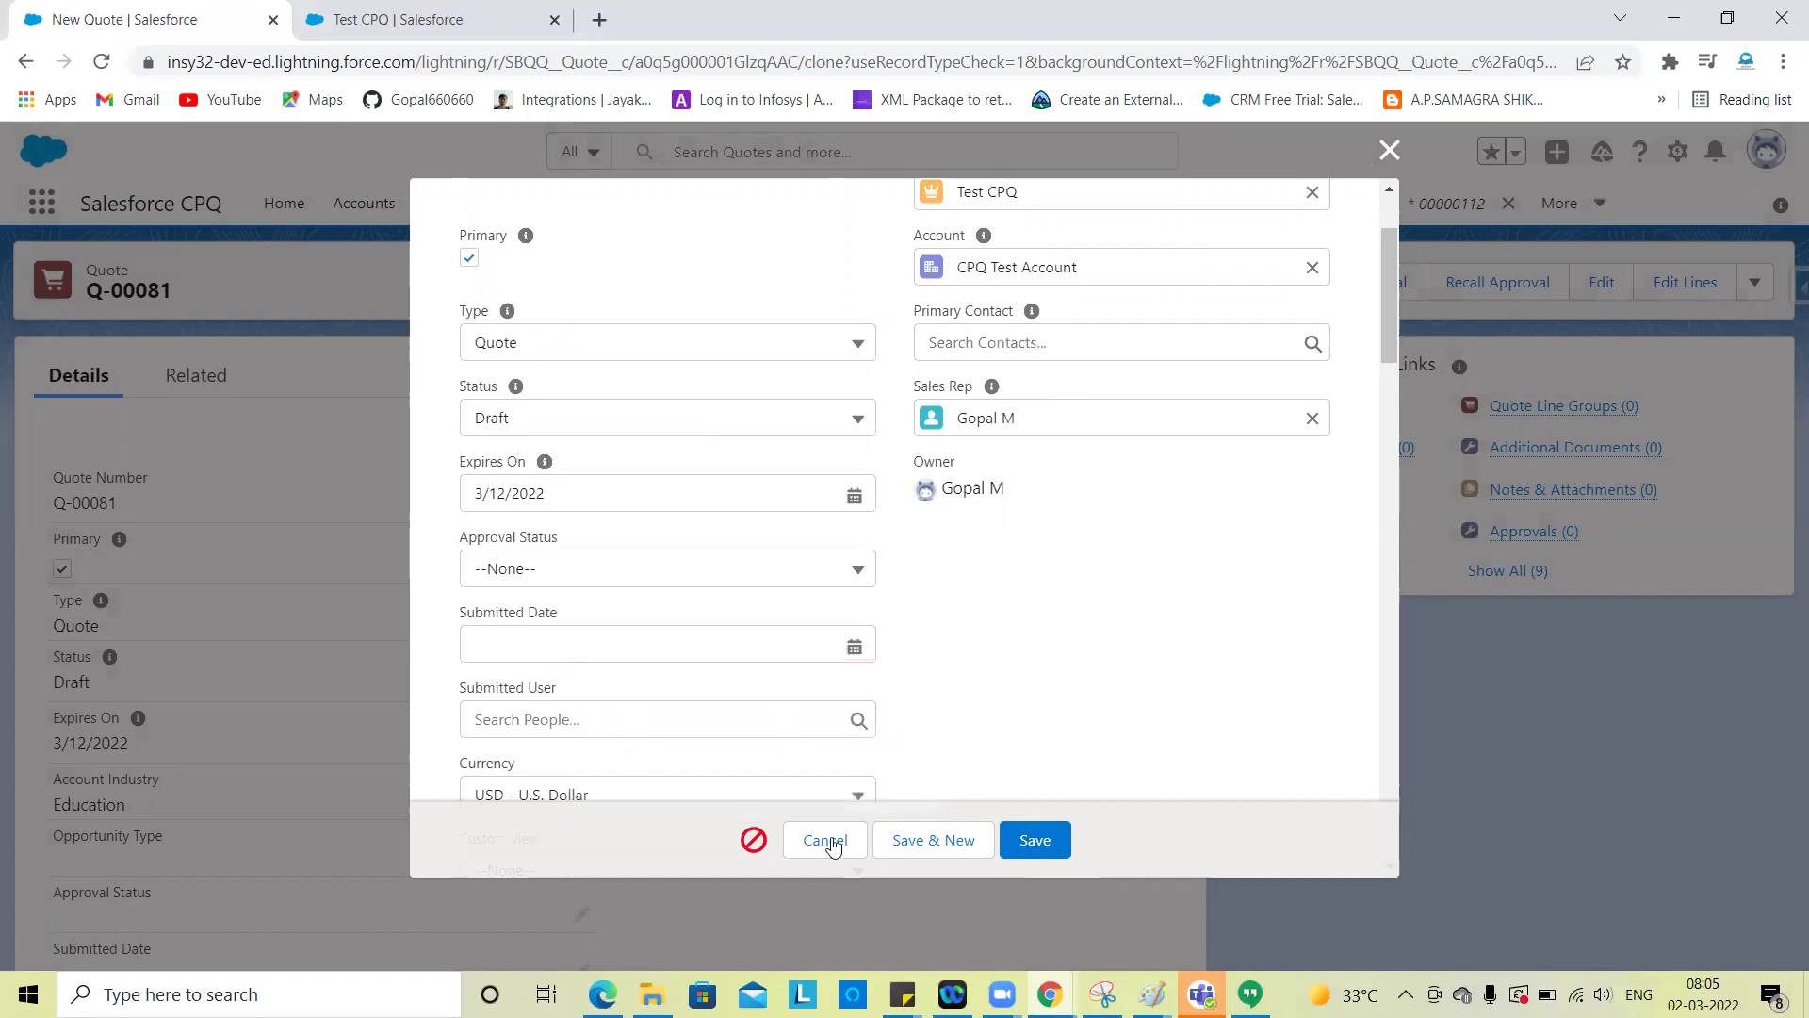
left_click(822, 853)
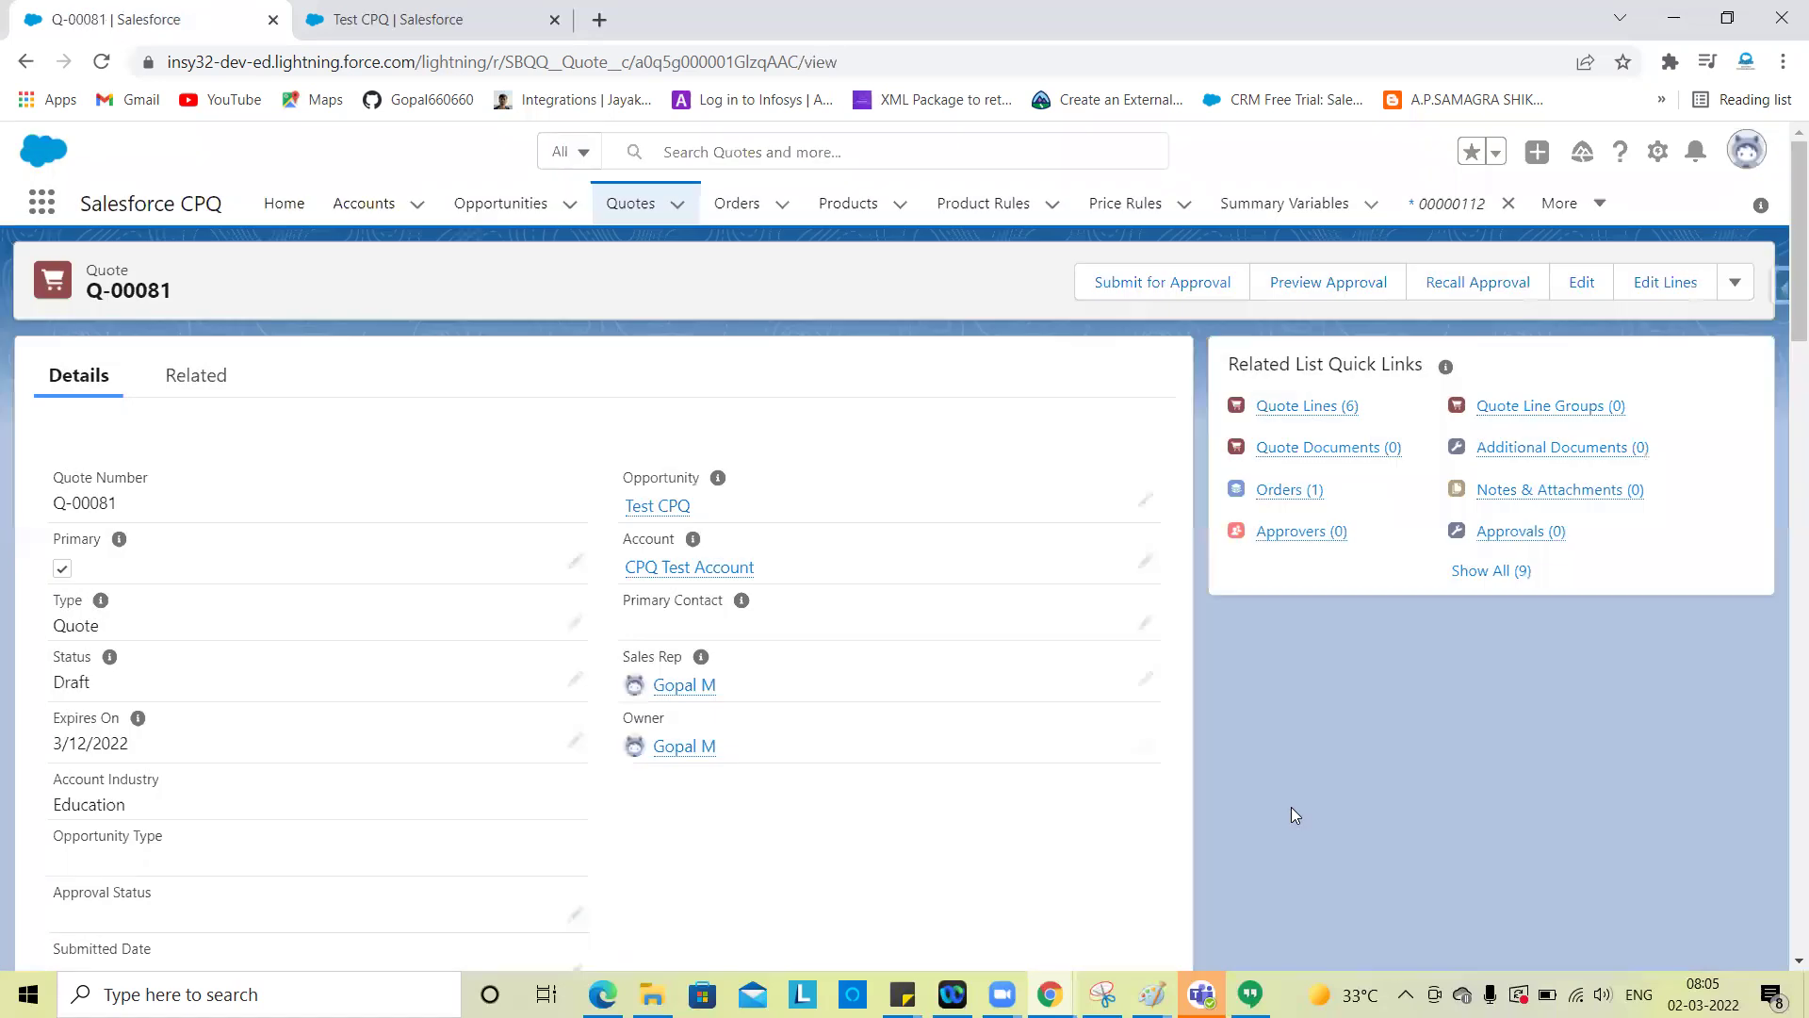
Try to save a new primary quote for the Test CPQ opportunity and CPQ Test Account, and cancel the form
left_click(631, 205)
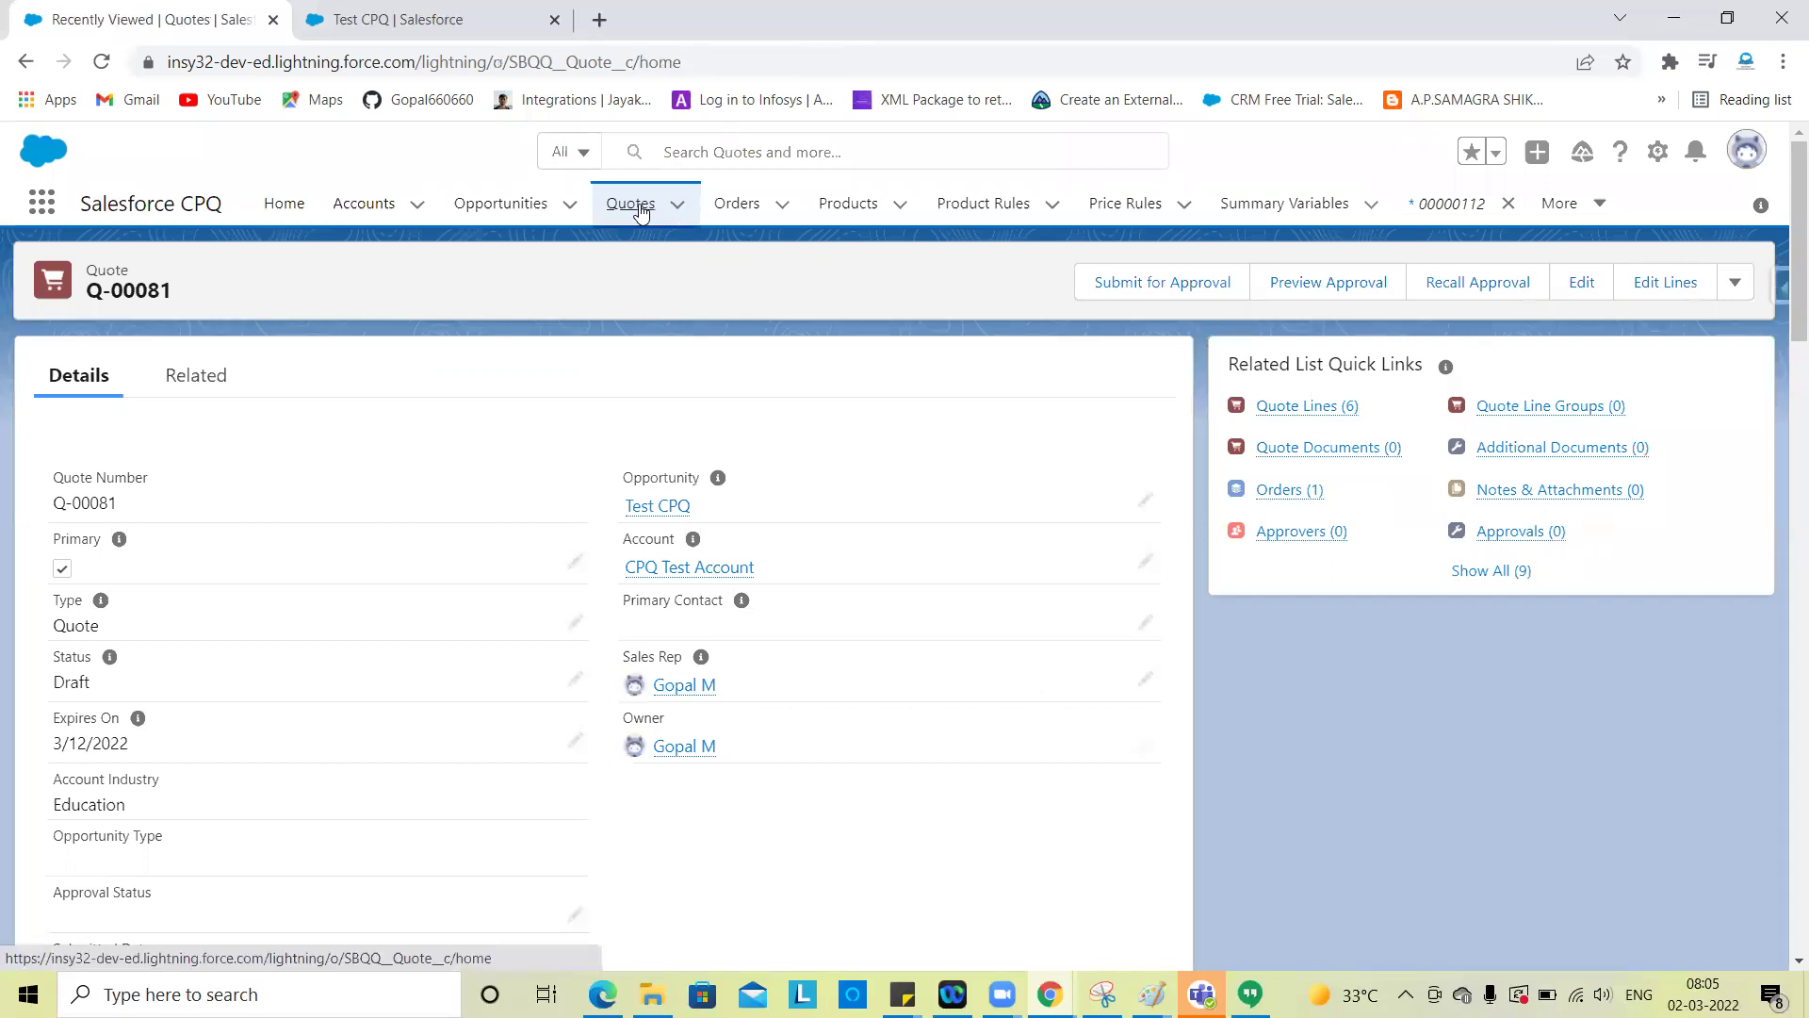
left_click(1509, 283)
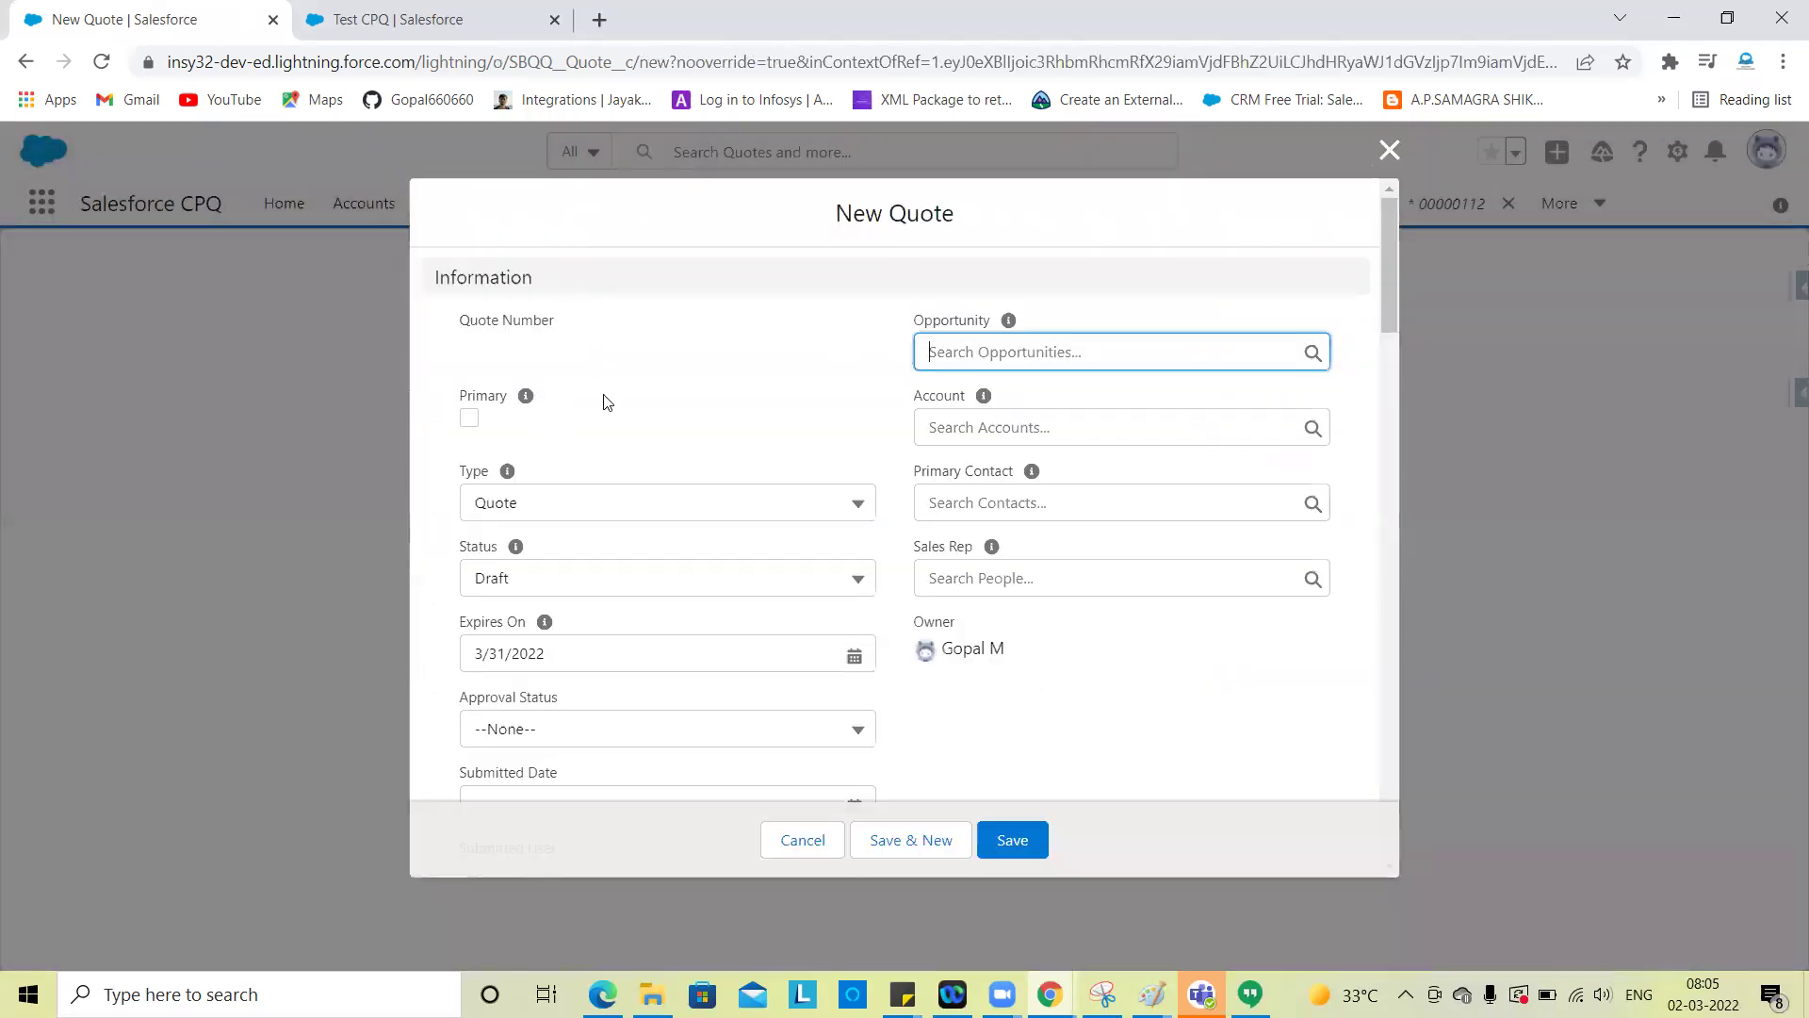
left_click(468, 417)
left_click(1005, 351)
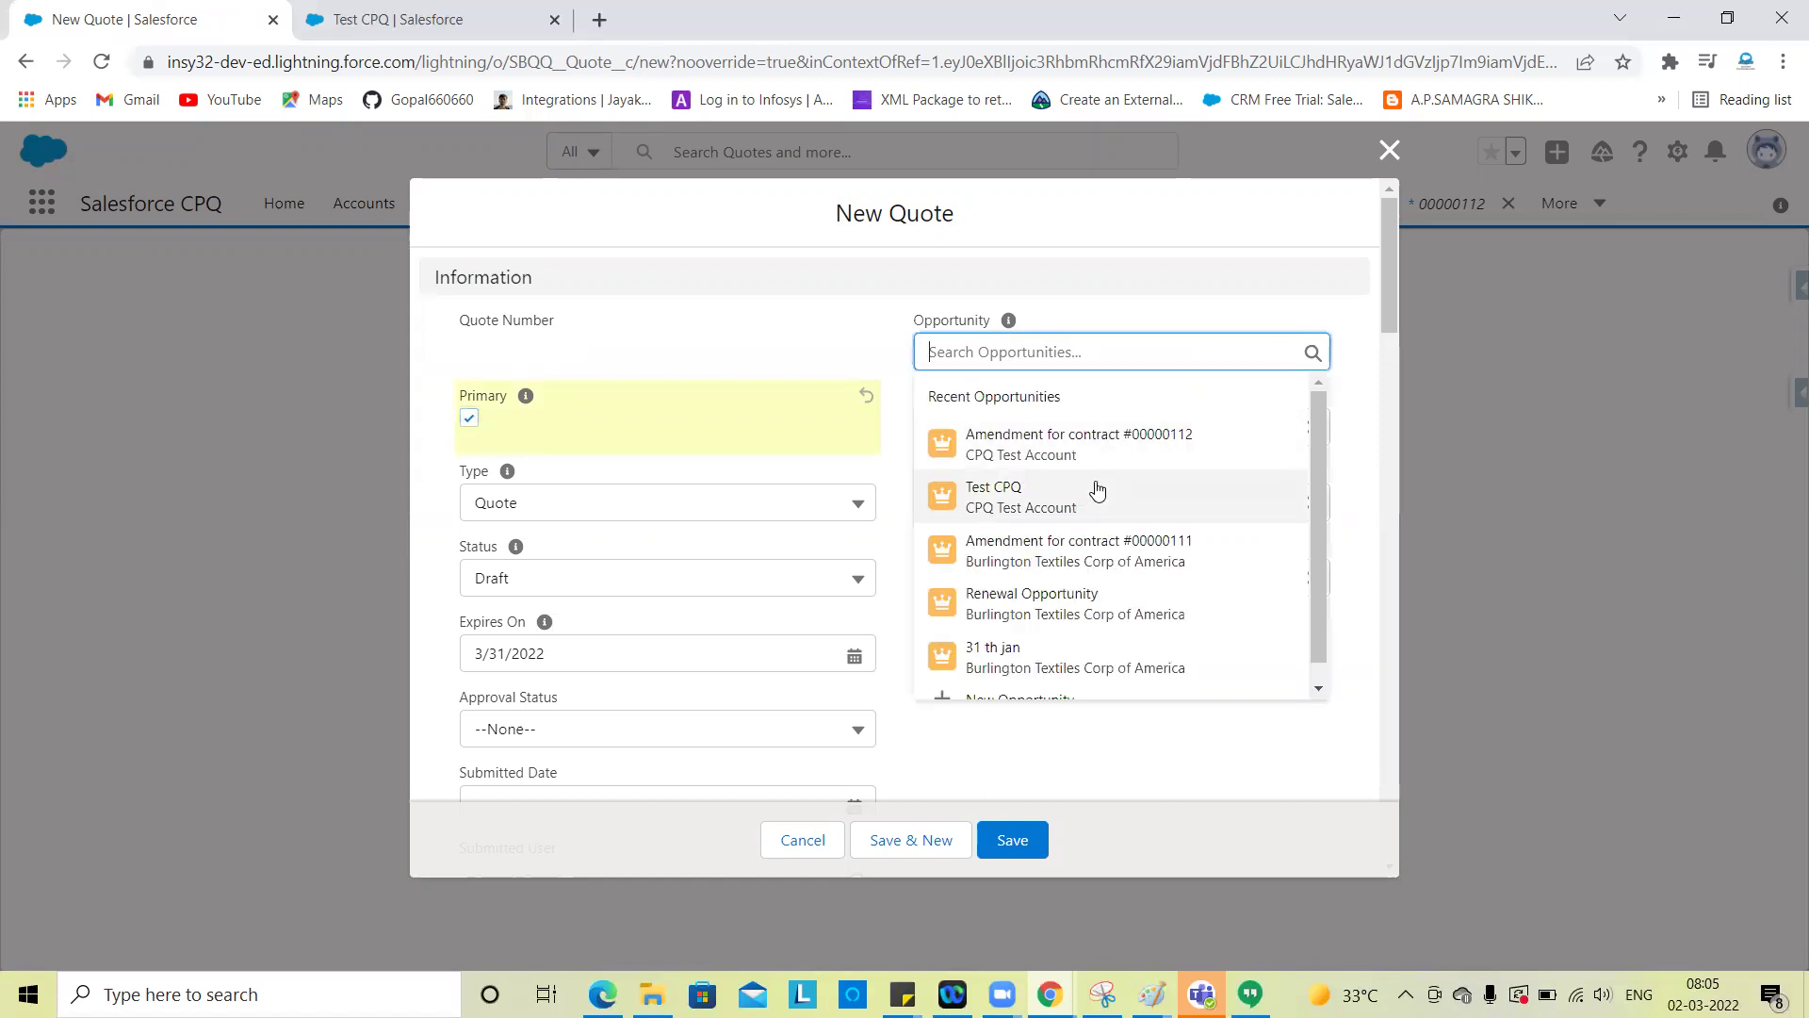
left_click(1062, 518)
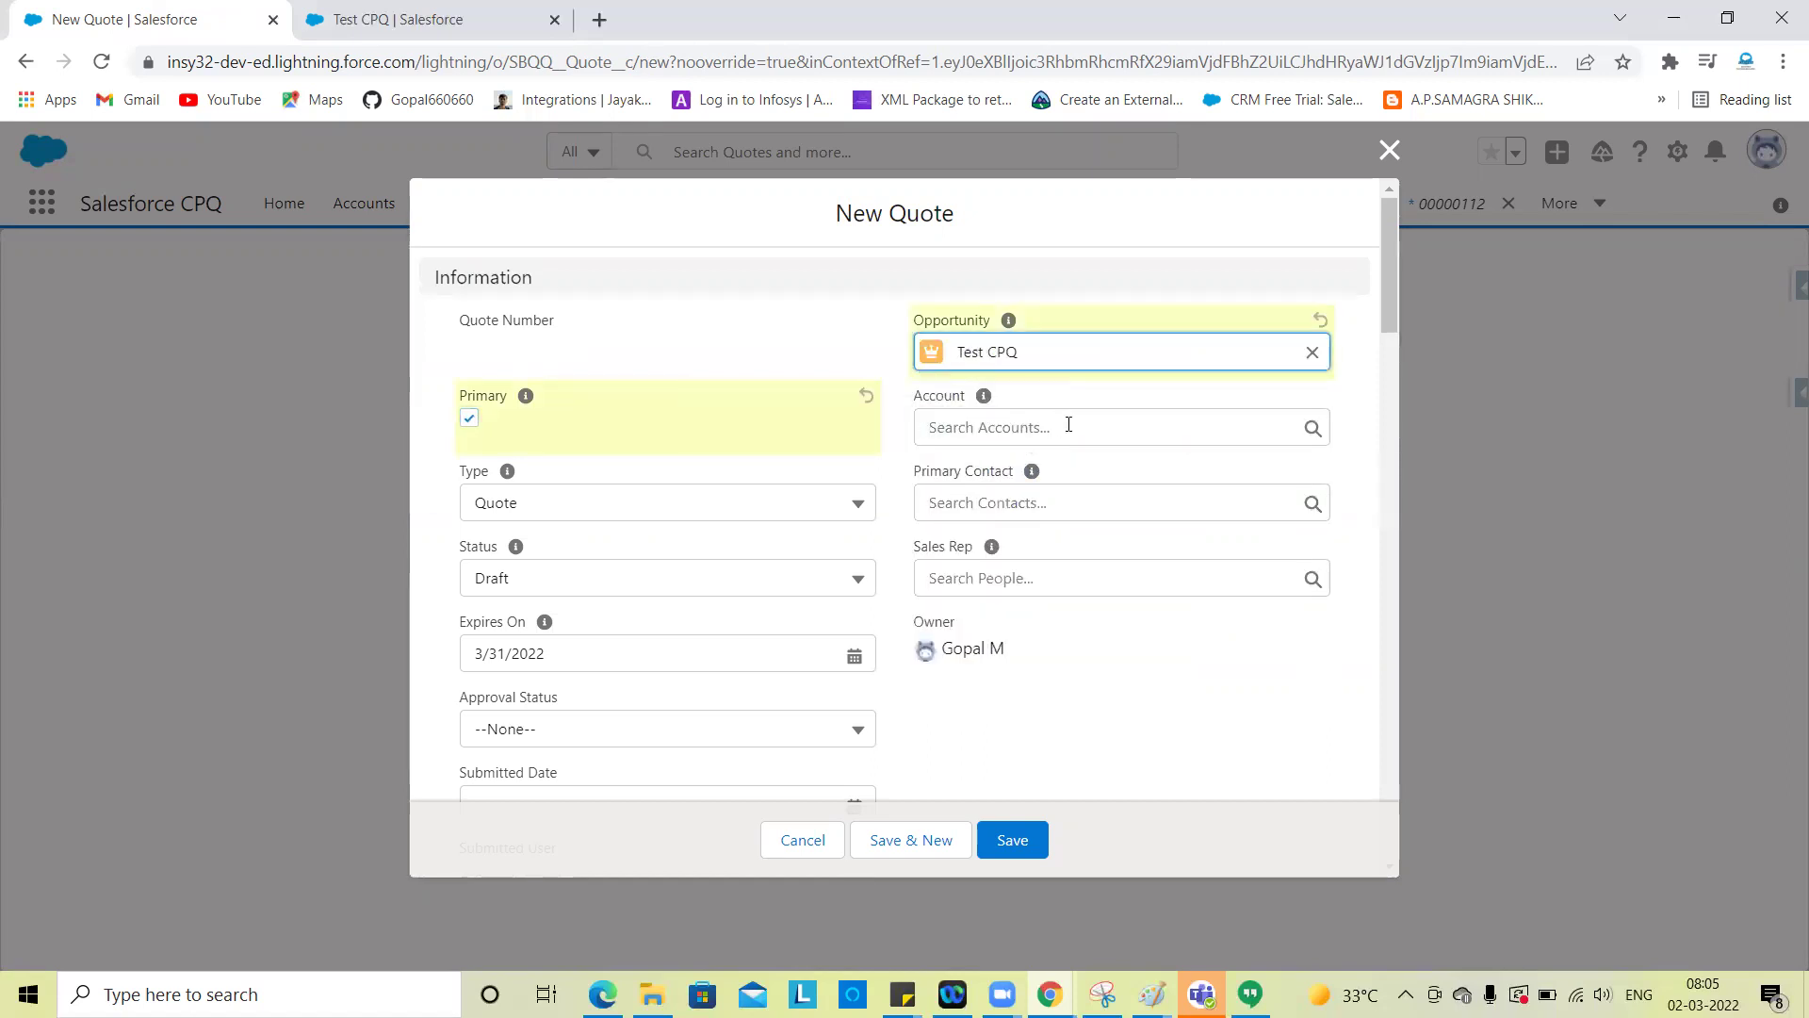
left_click(1023, 428)
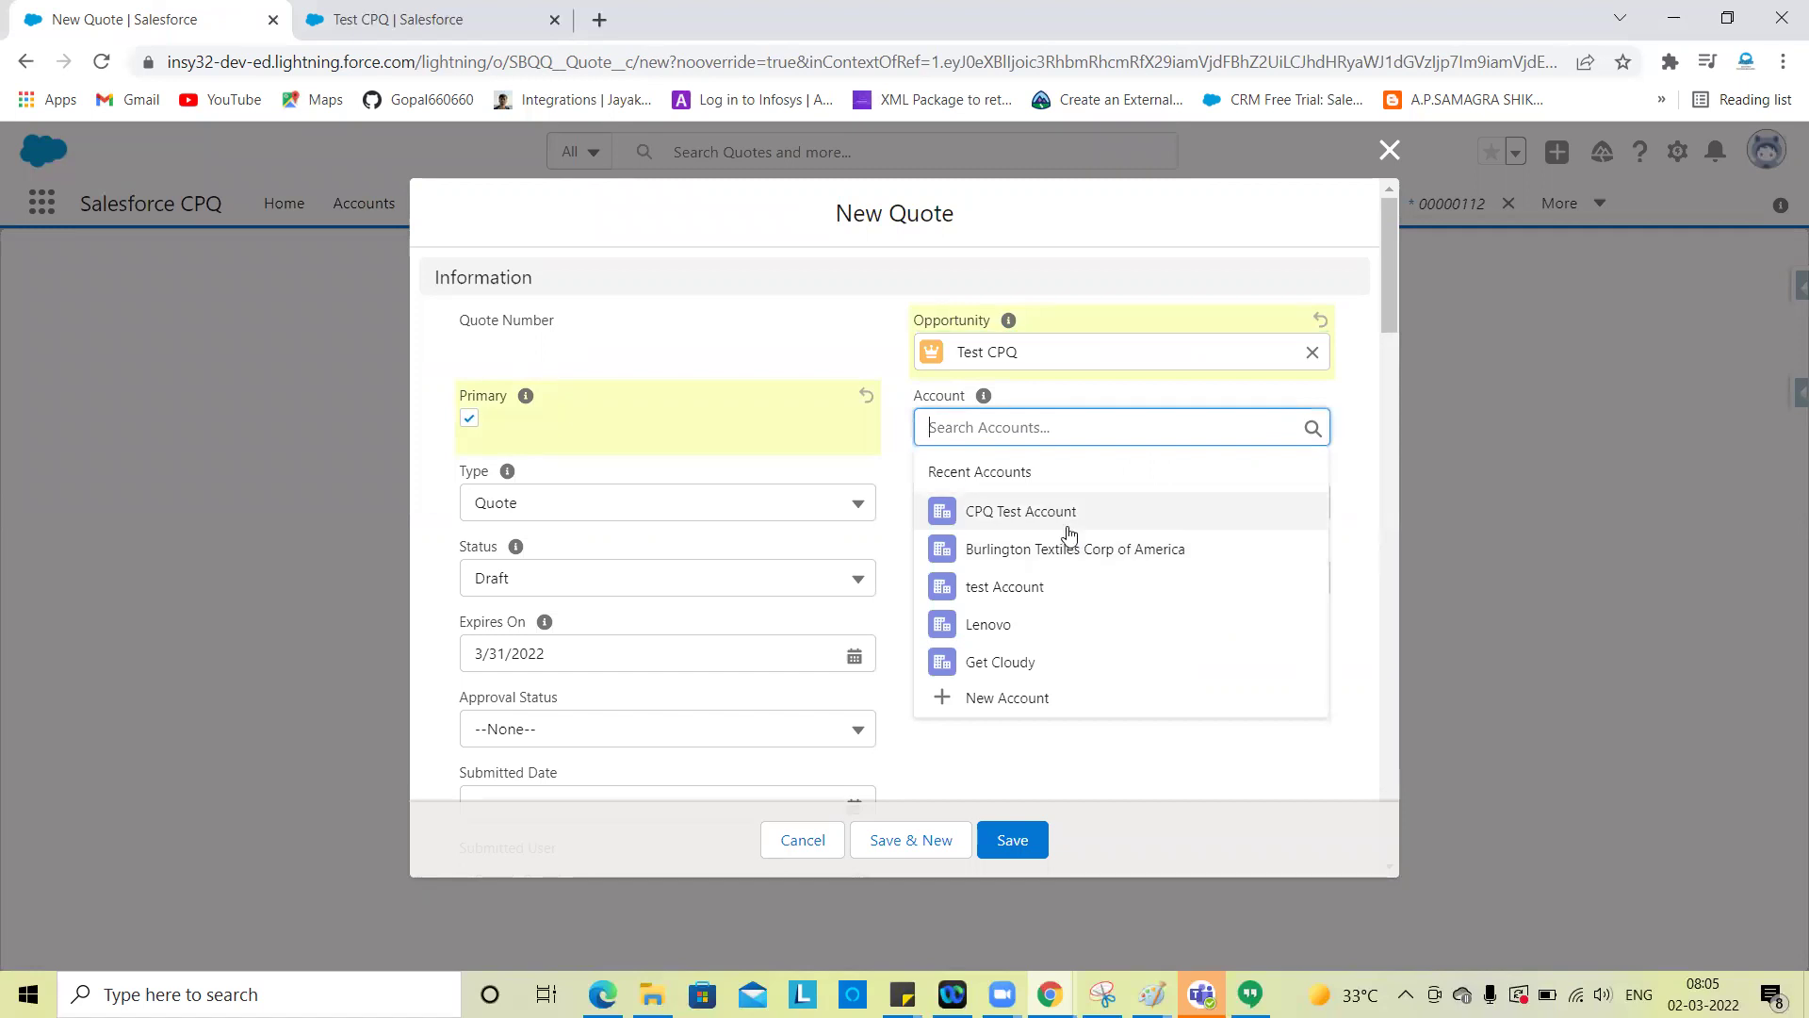
left_click(1069, 528)
left_click(1012, 839)
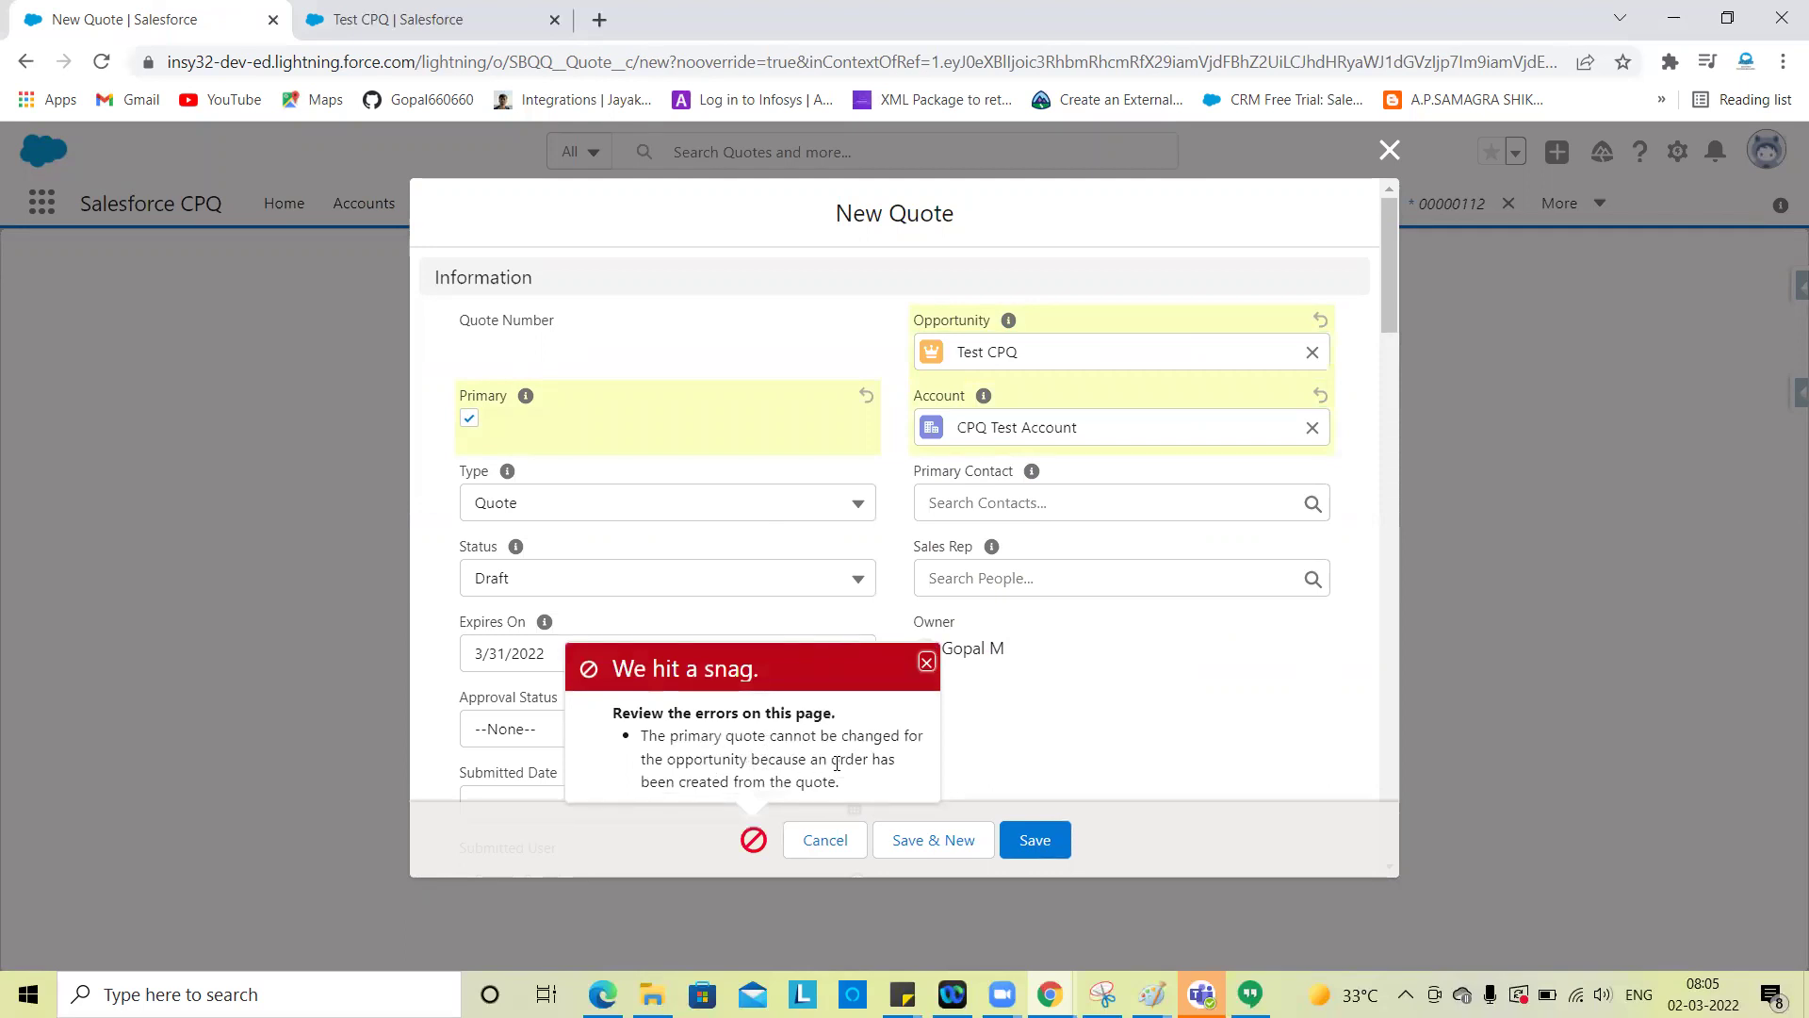
left_click(824, 839)
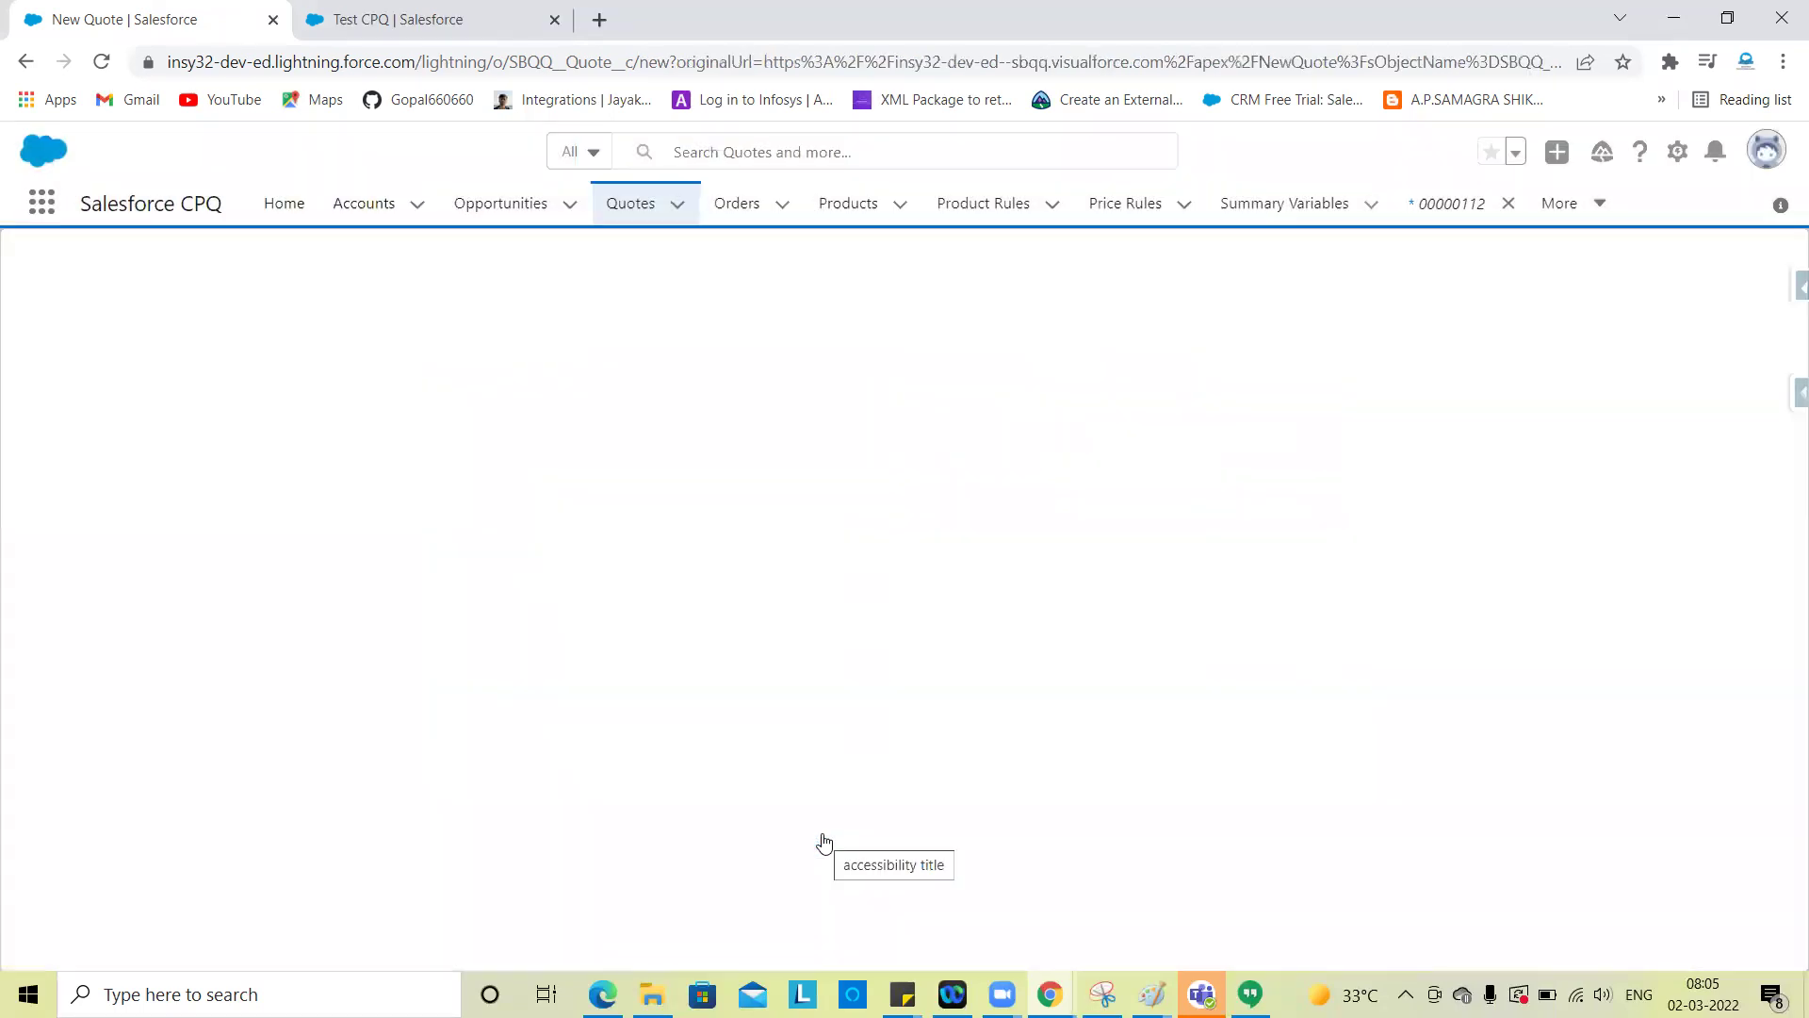
Open the Test CPQ opportunity and examine its details and its related quotes, products and contracts
left_click(518, 205)
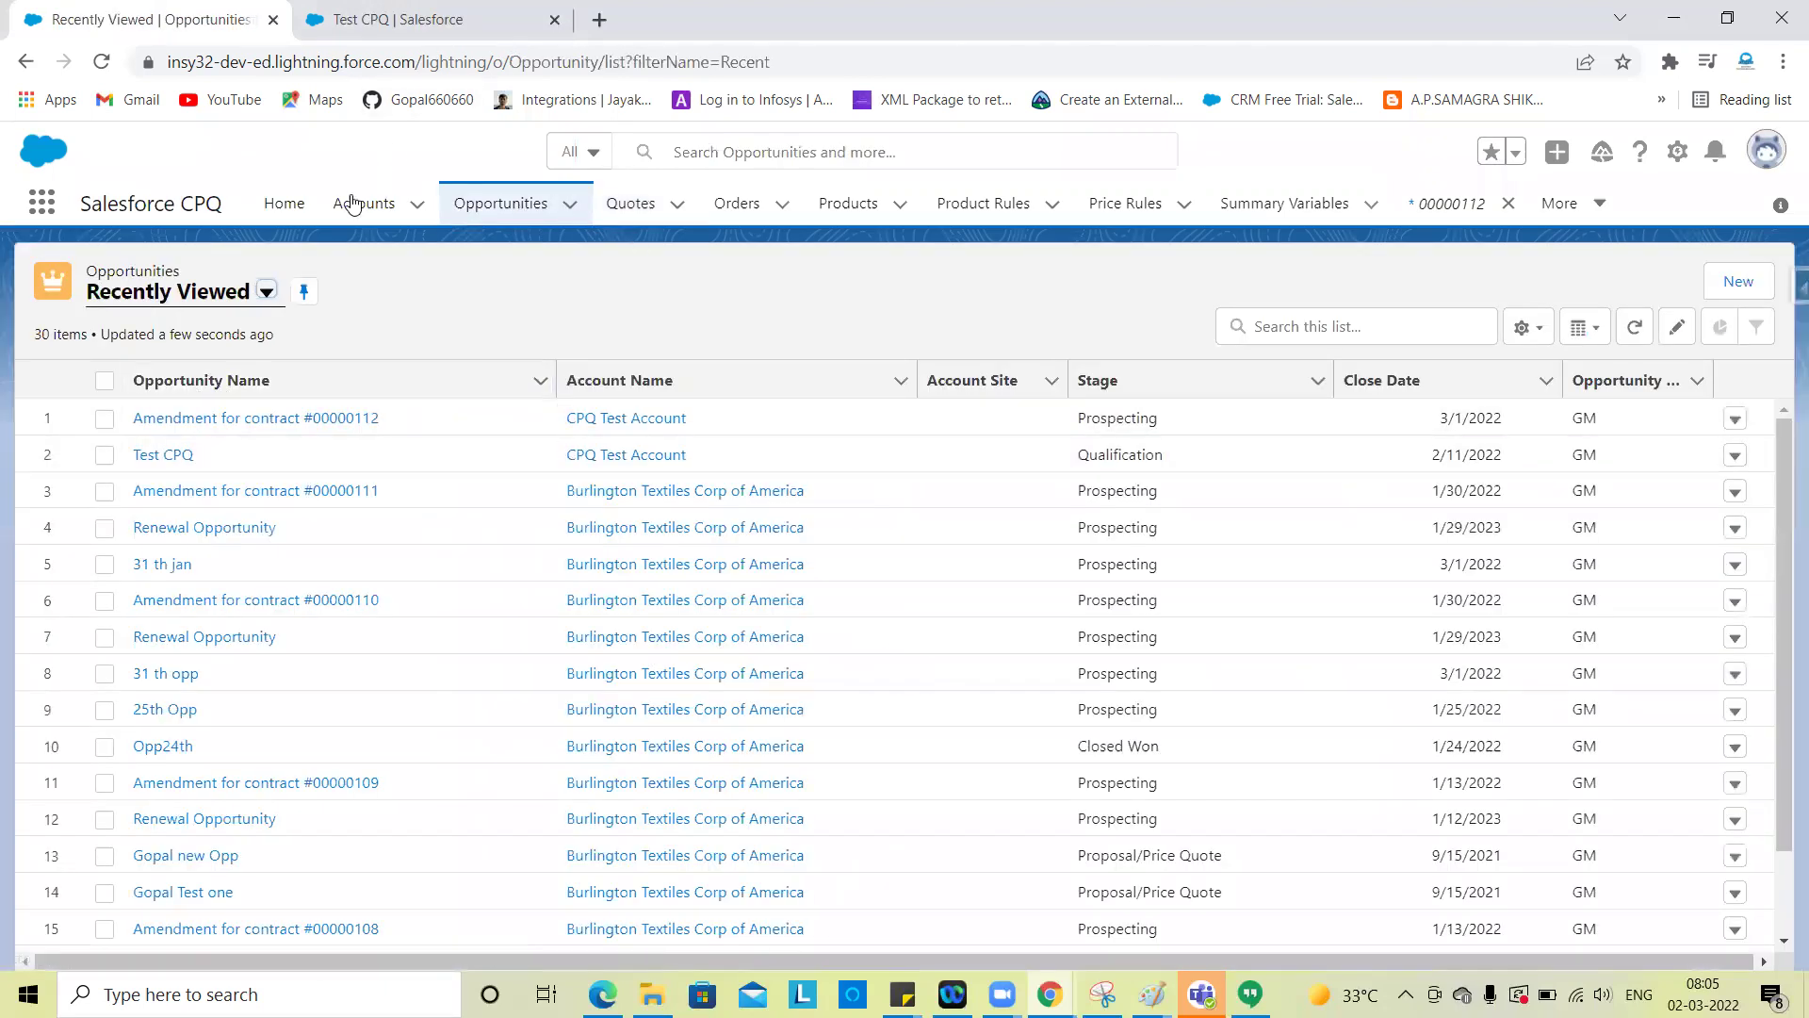
left_click(170, 457)
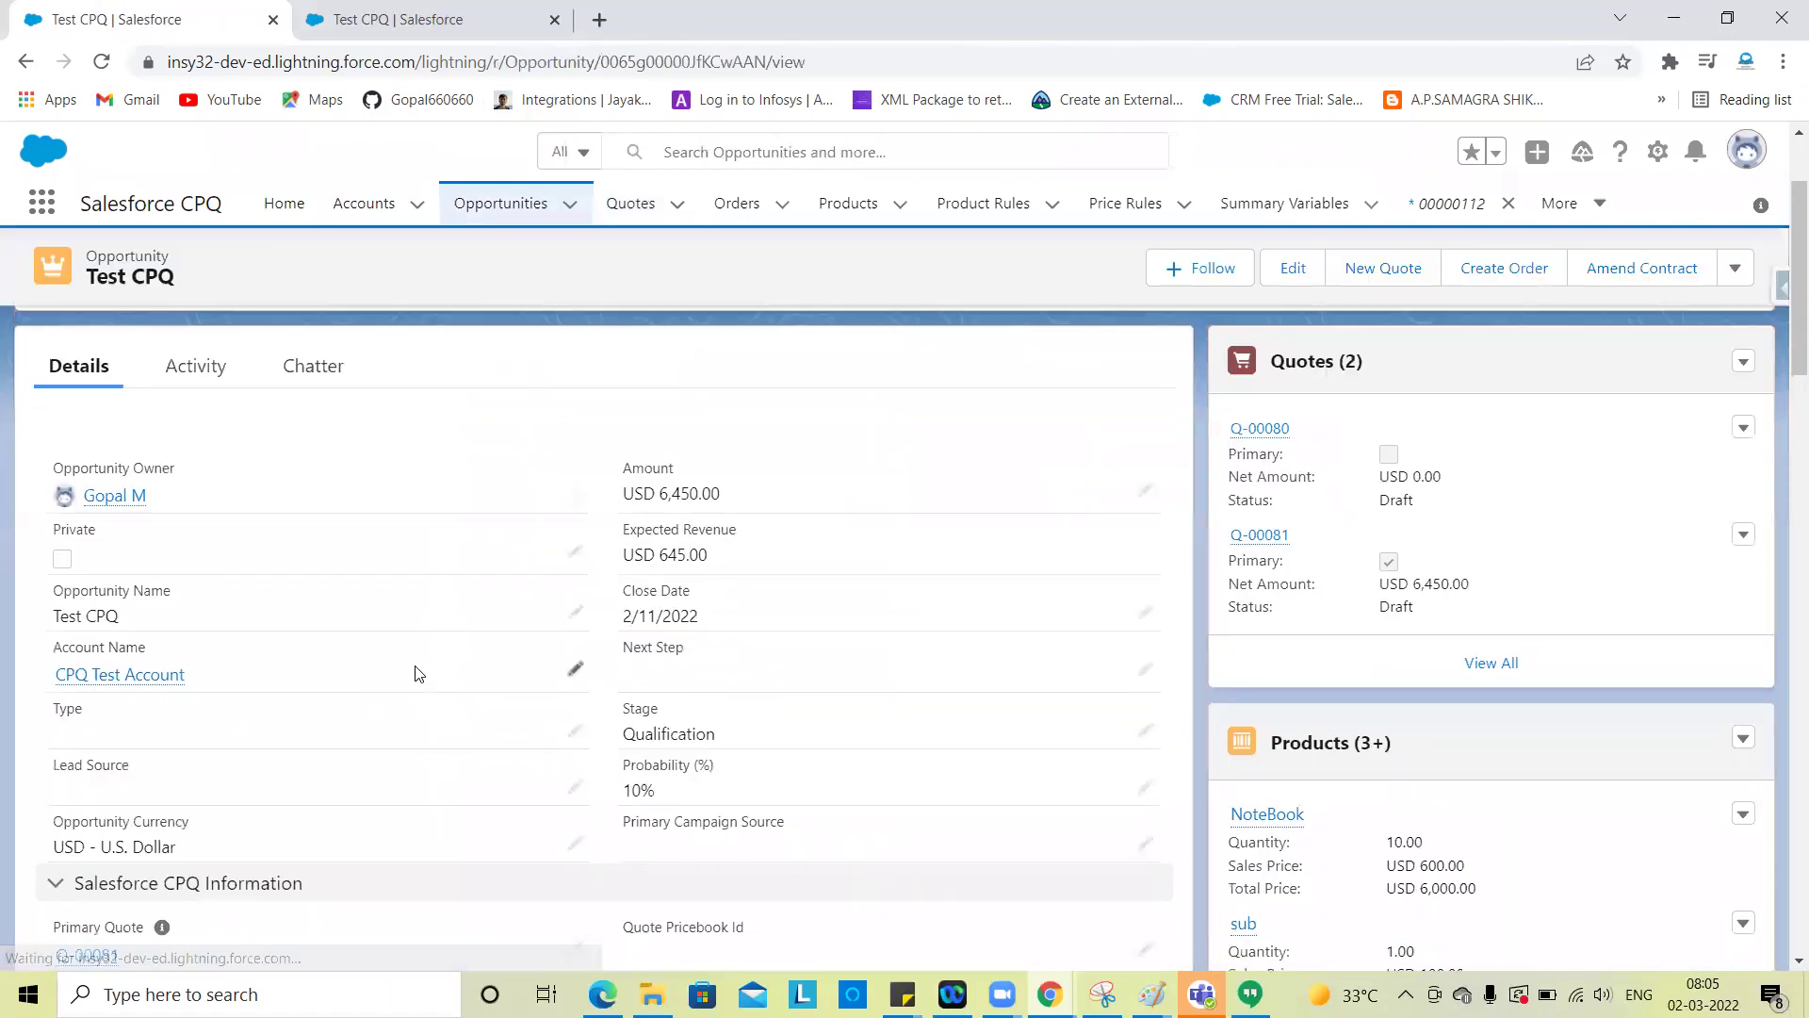
scroll(1025, 735, "down", 3)
scroll(1283, 774, "down", 4)
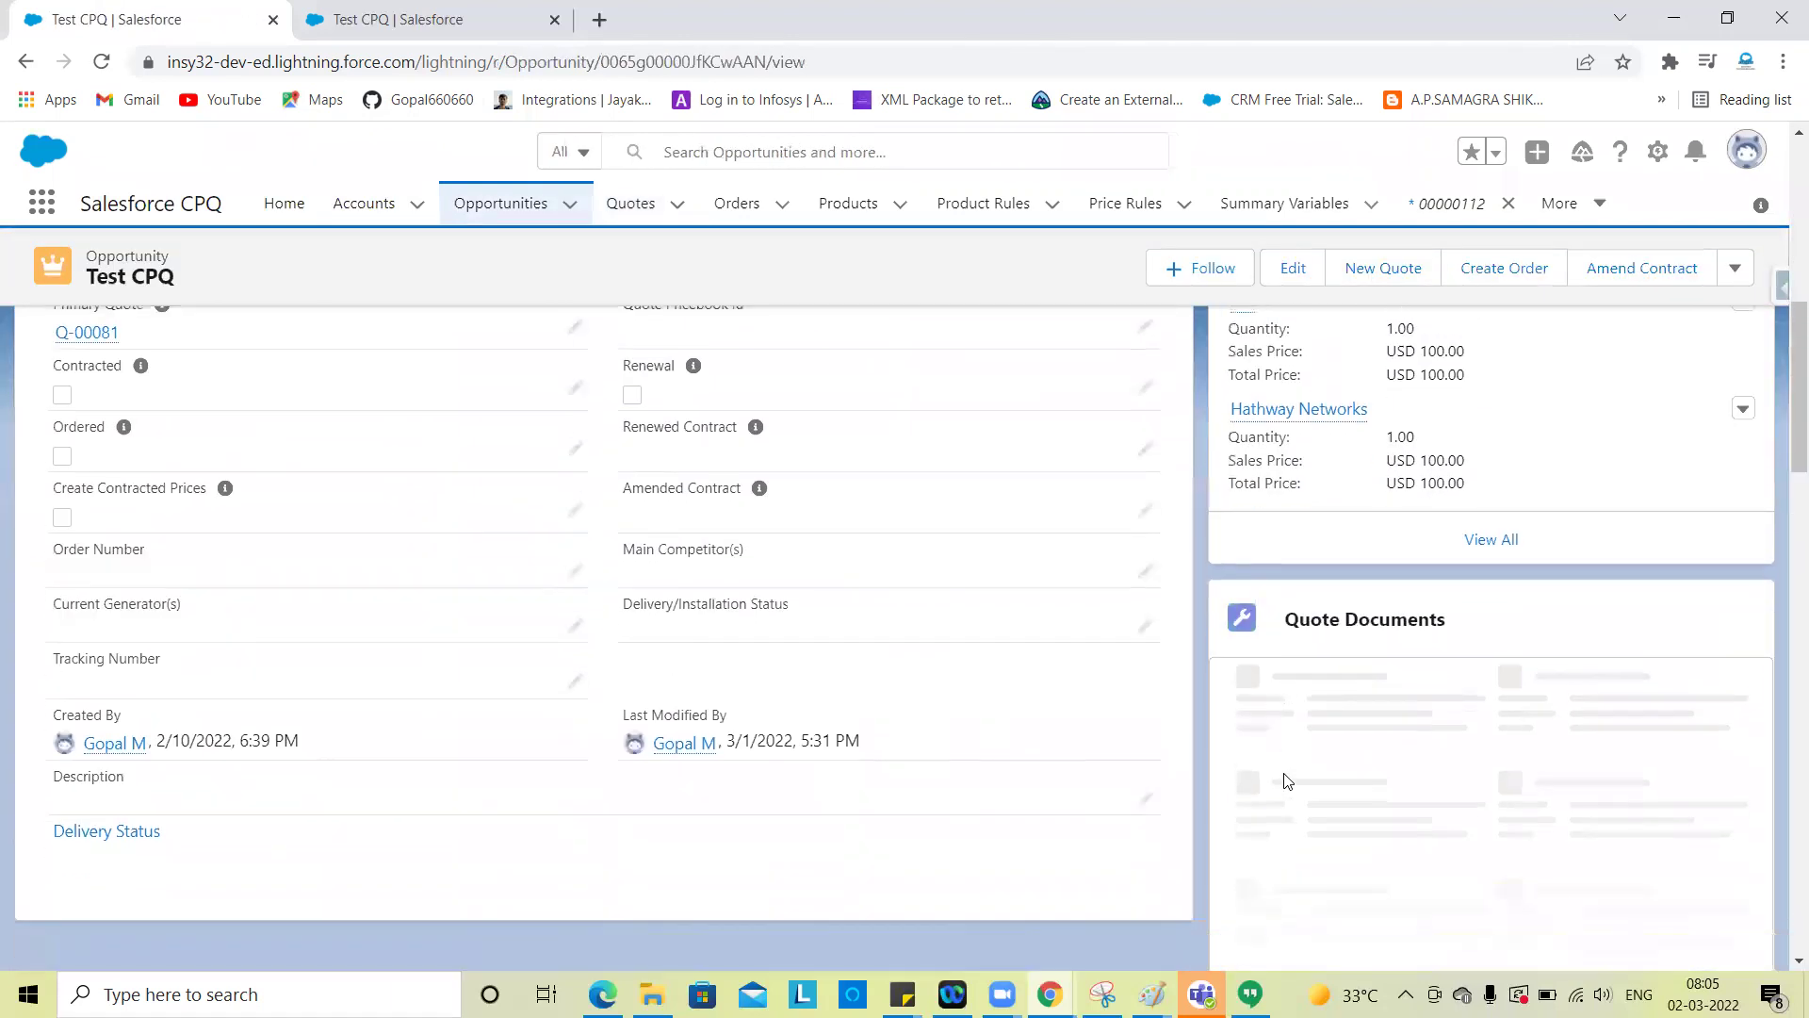
scroll(1283, 773, "down", 1)
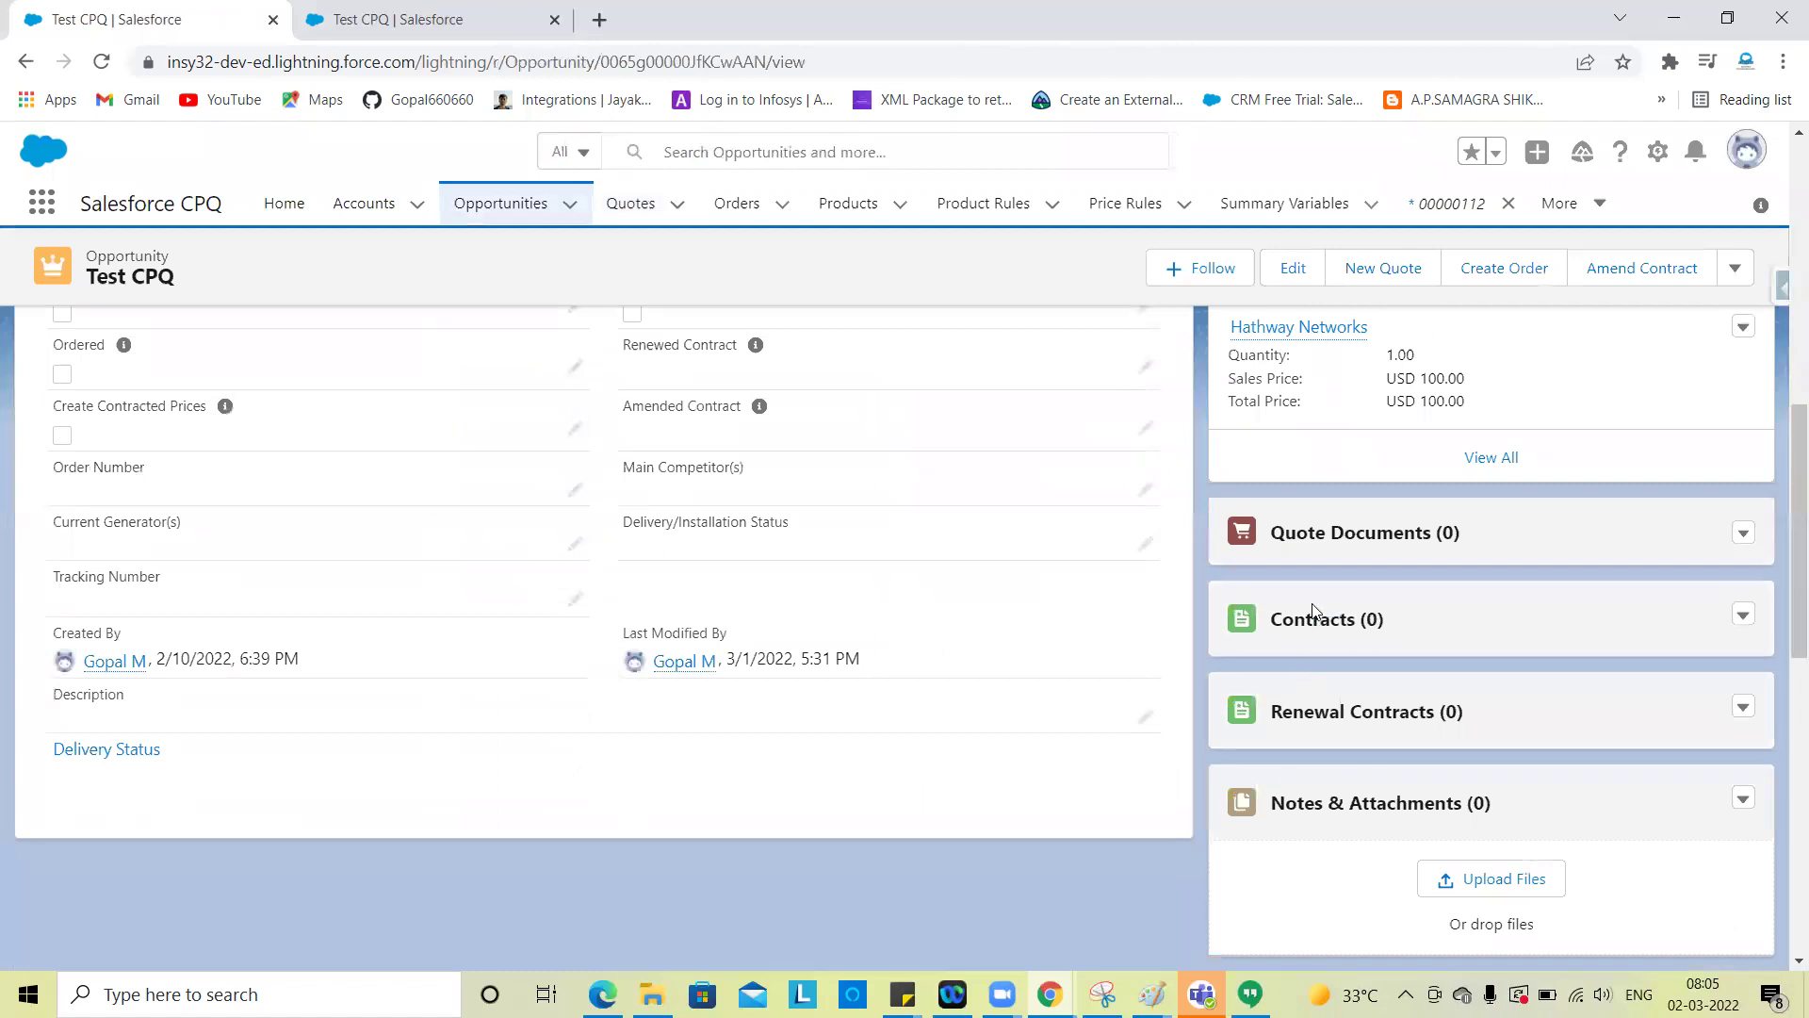
scroll(1324, 711, "up", 1)
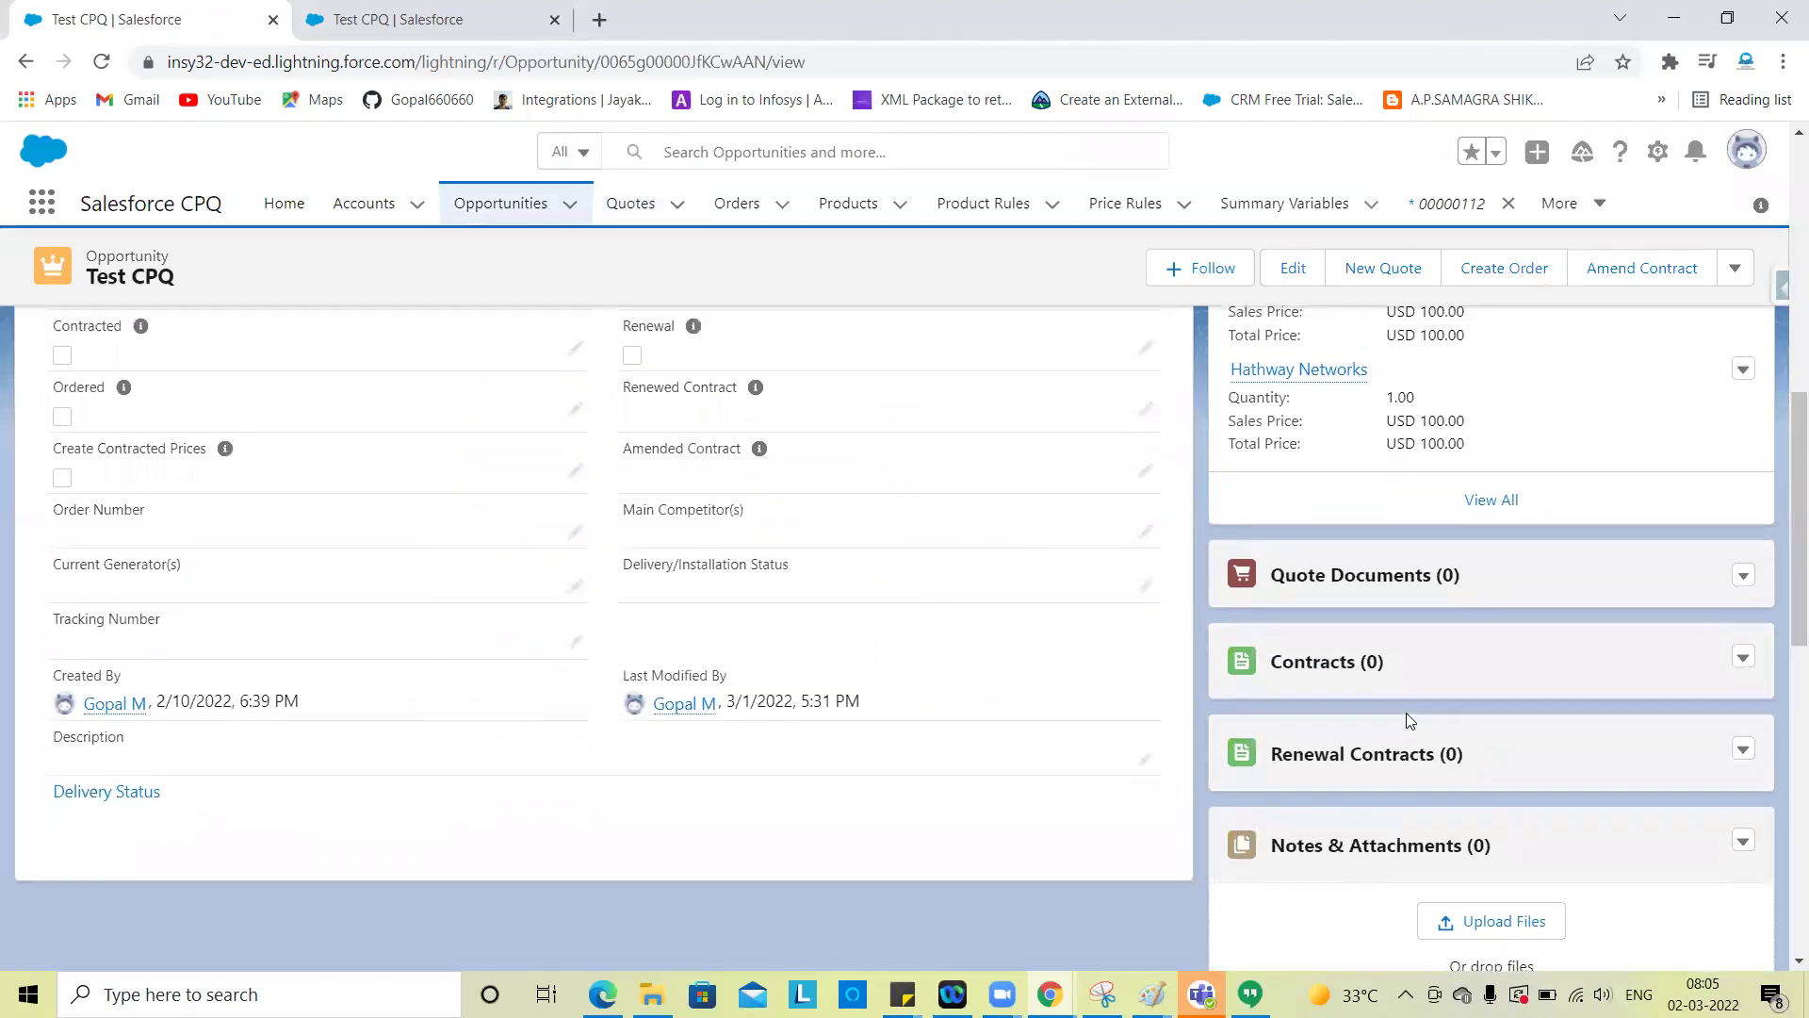
scroll(1406, 713, "up", 5)
scroll(1406, 713, "up", 4)
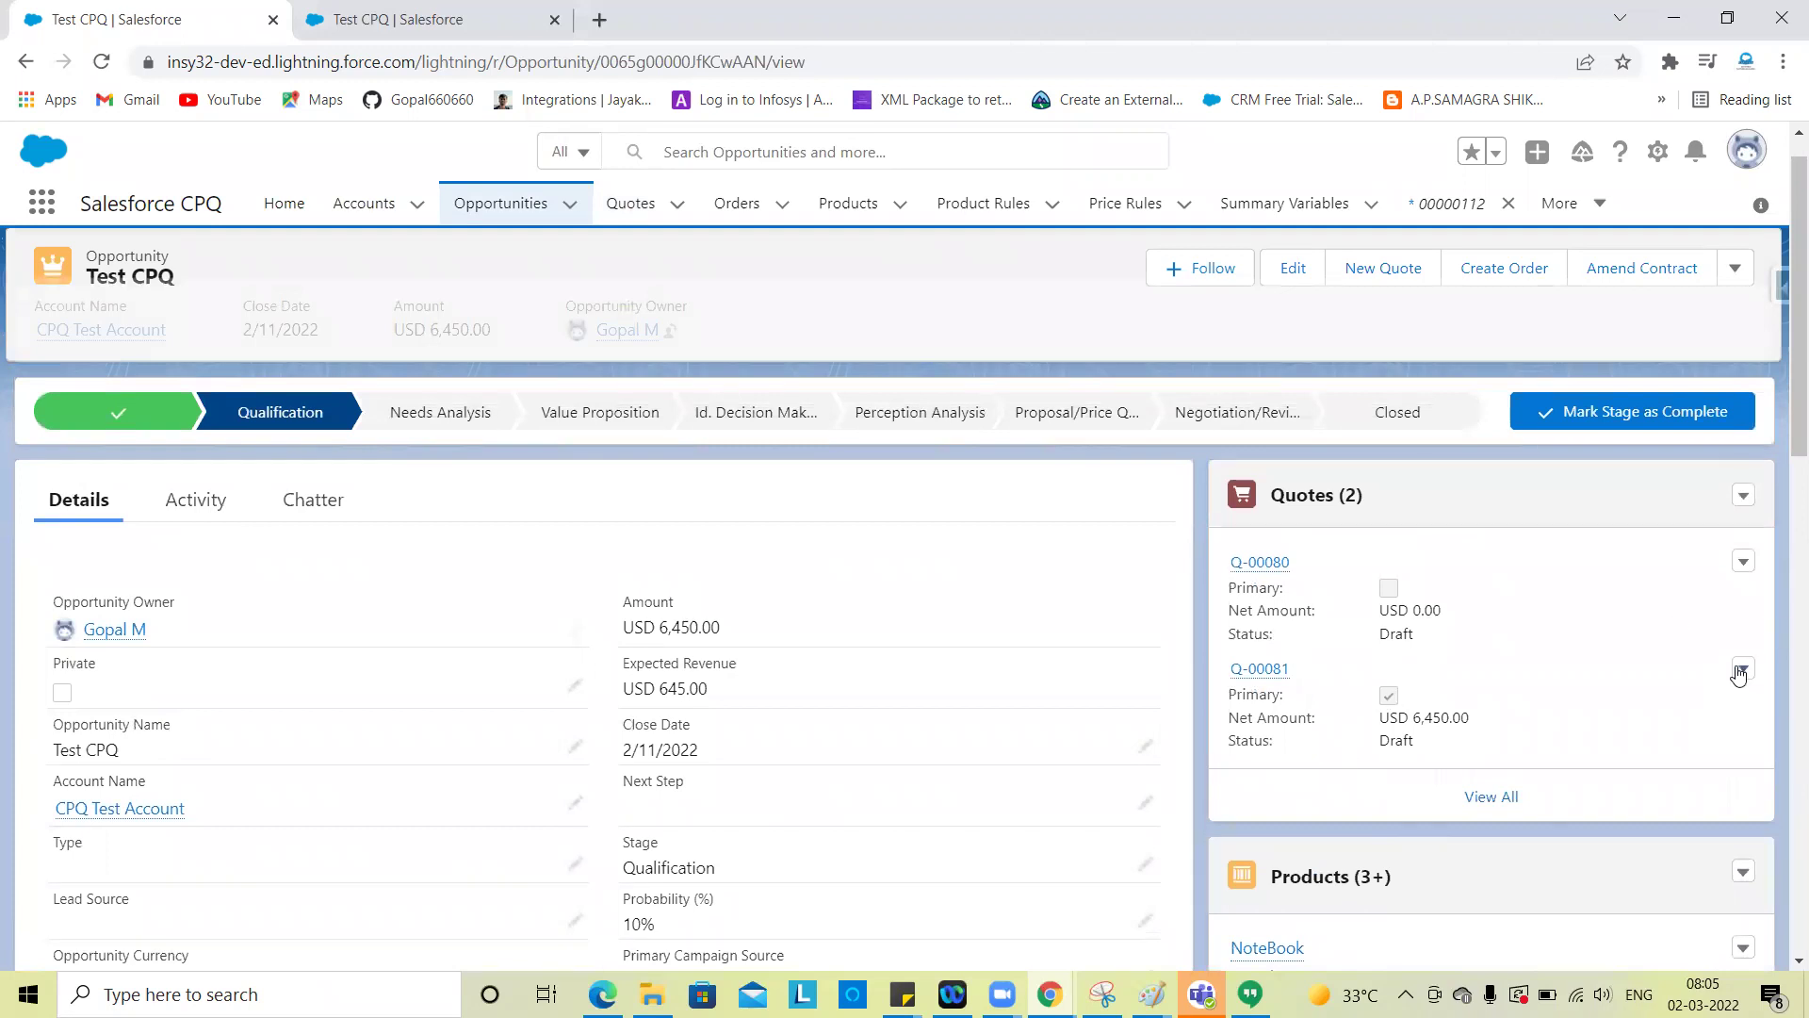
scroll(989, 646, "up", 1)
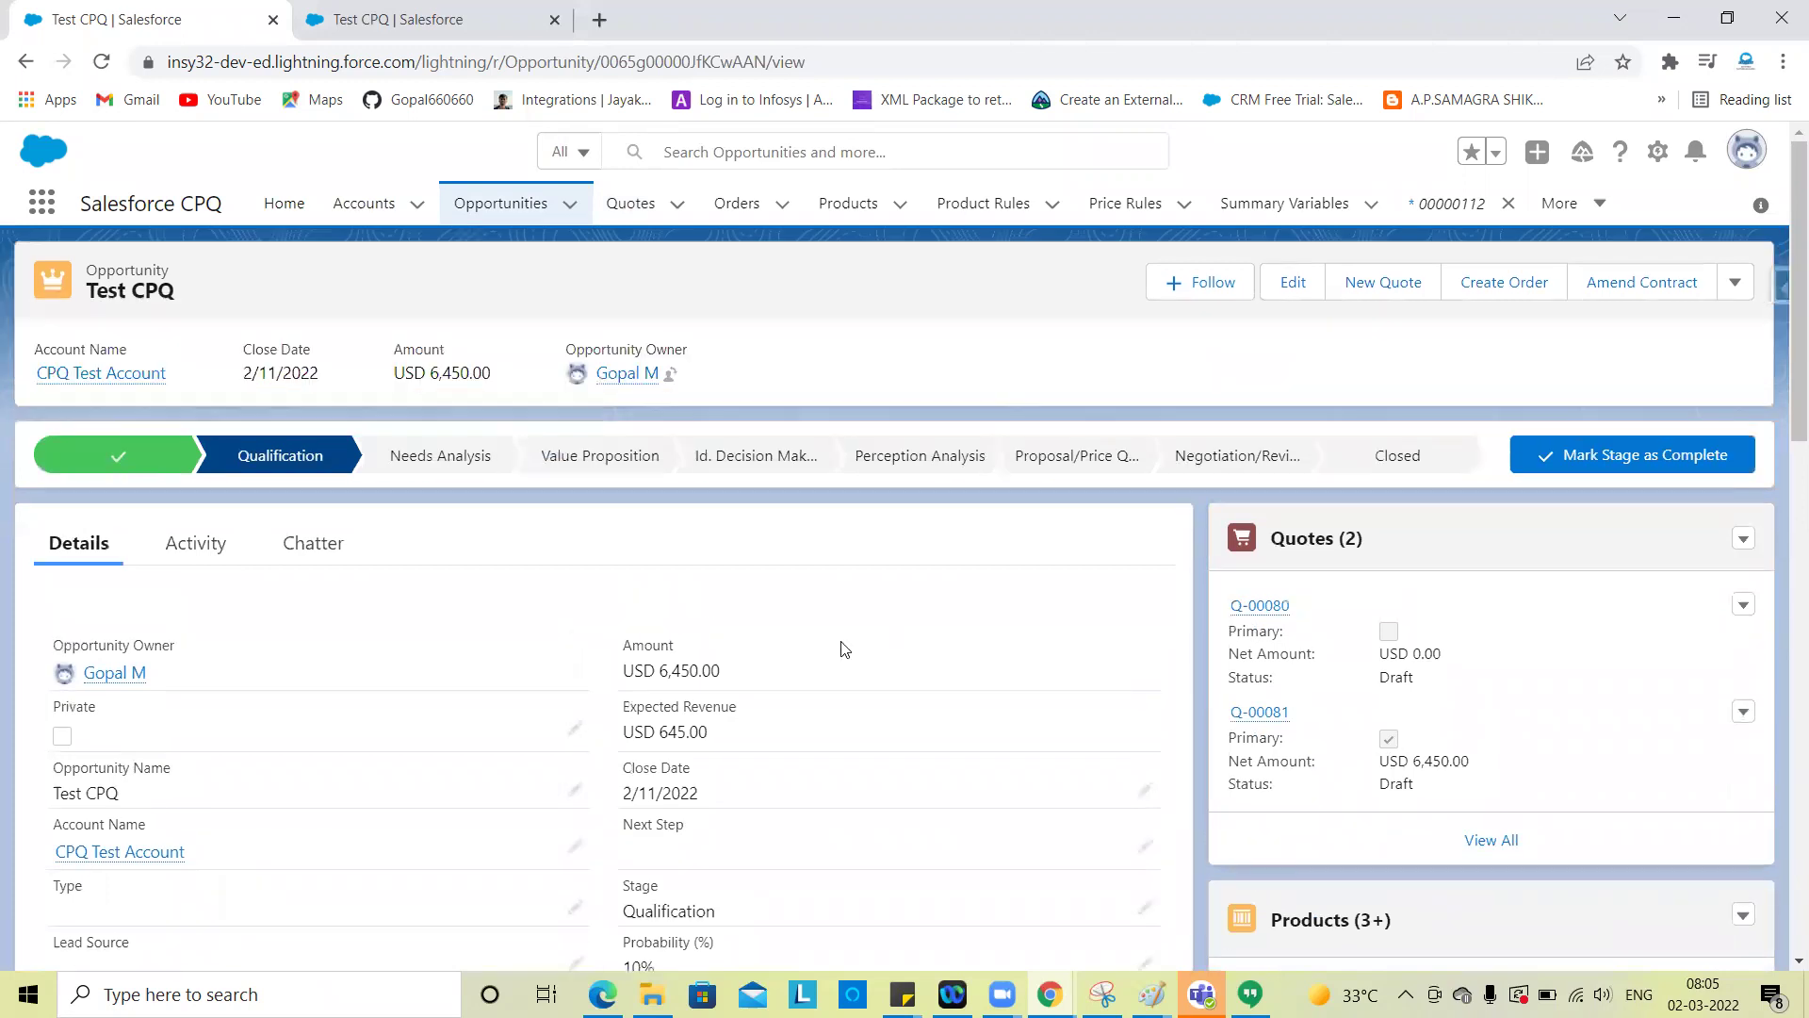
Create a new account named "02 Mar Test Account" and save it
left_click(366, 210)
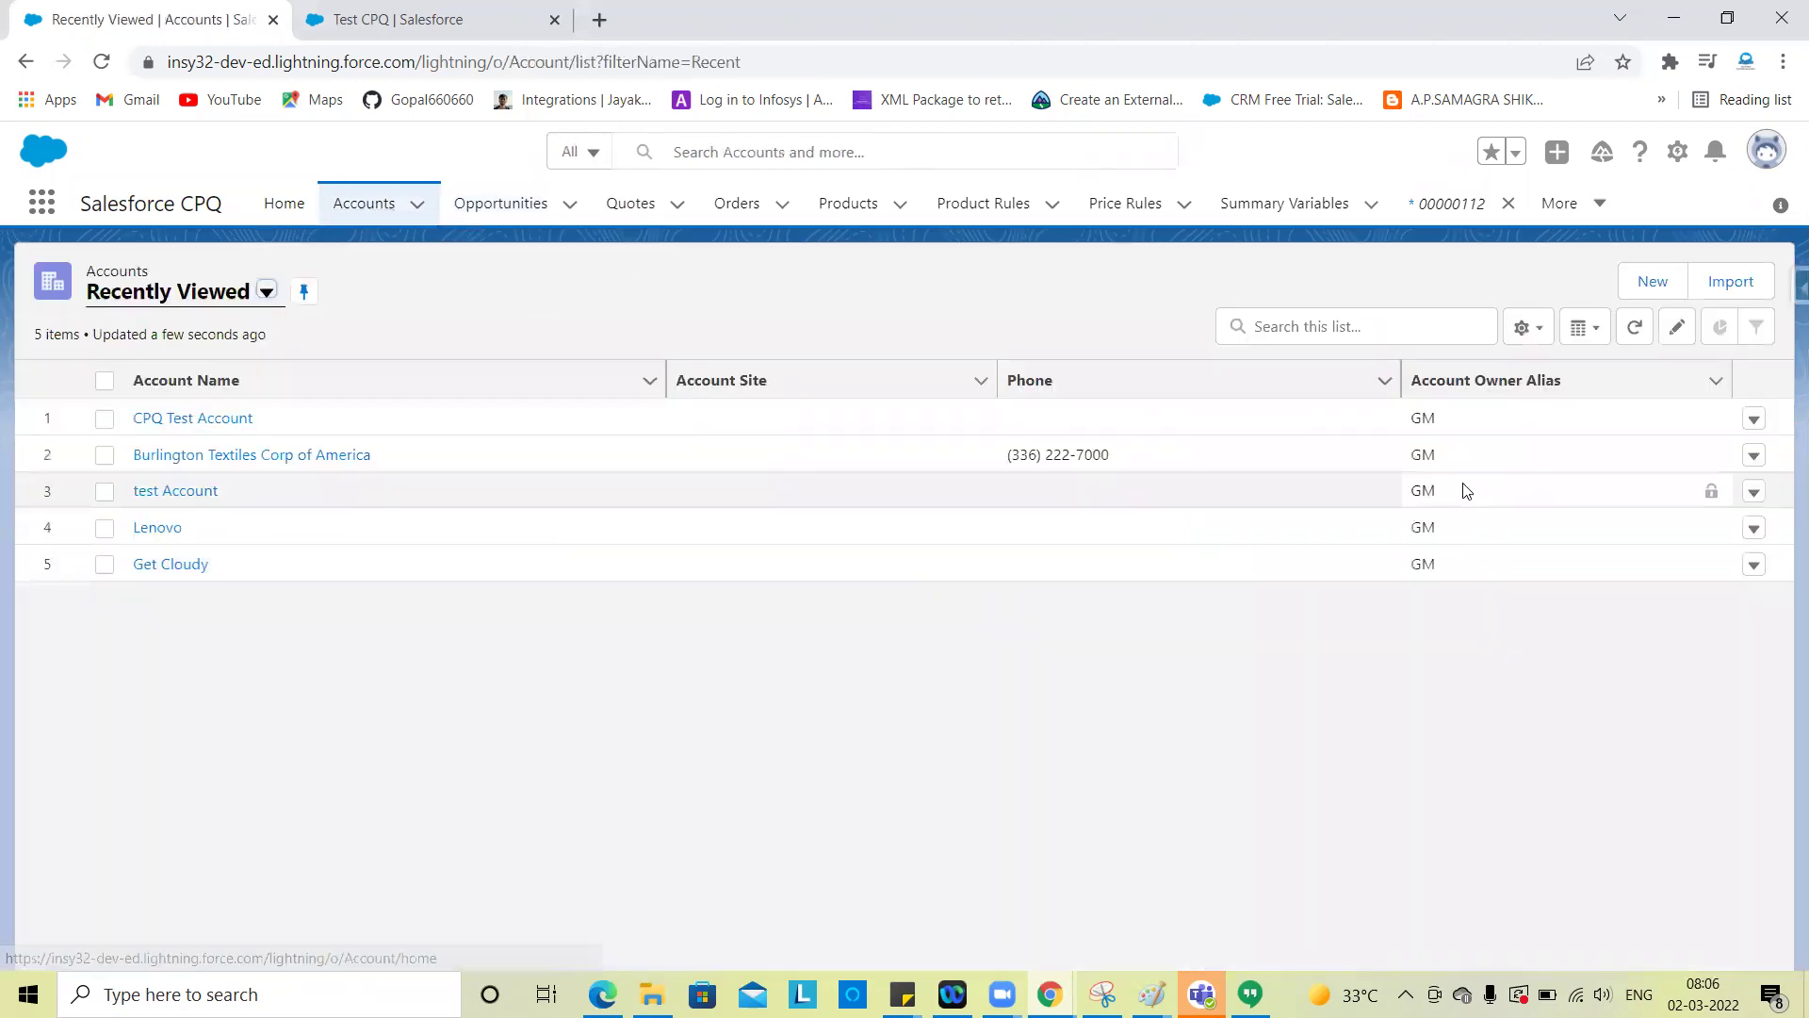
left_click(1653, 281)
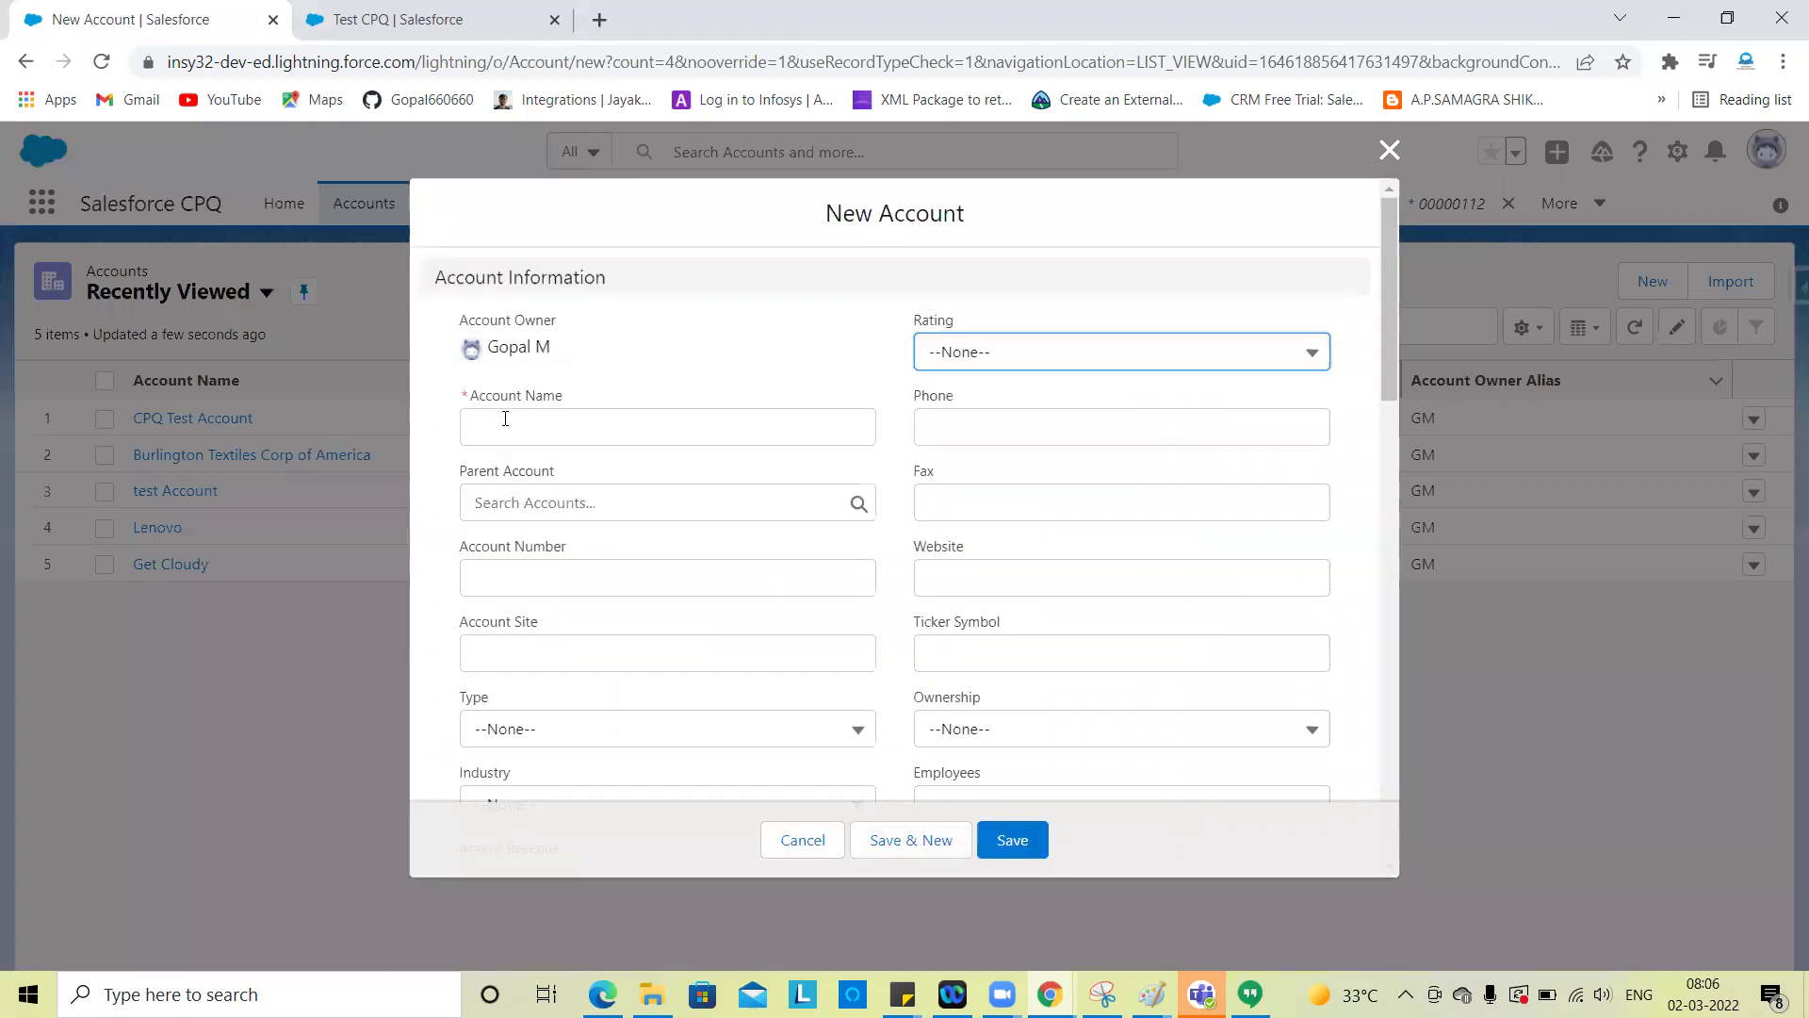
left_click(505, 419)
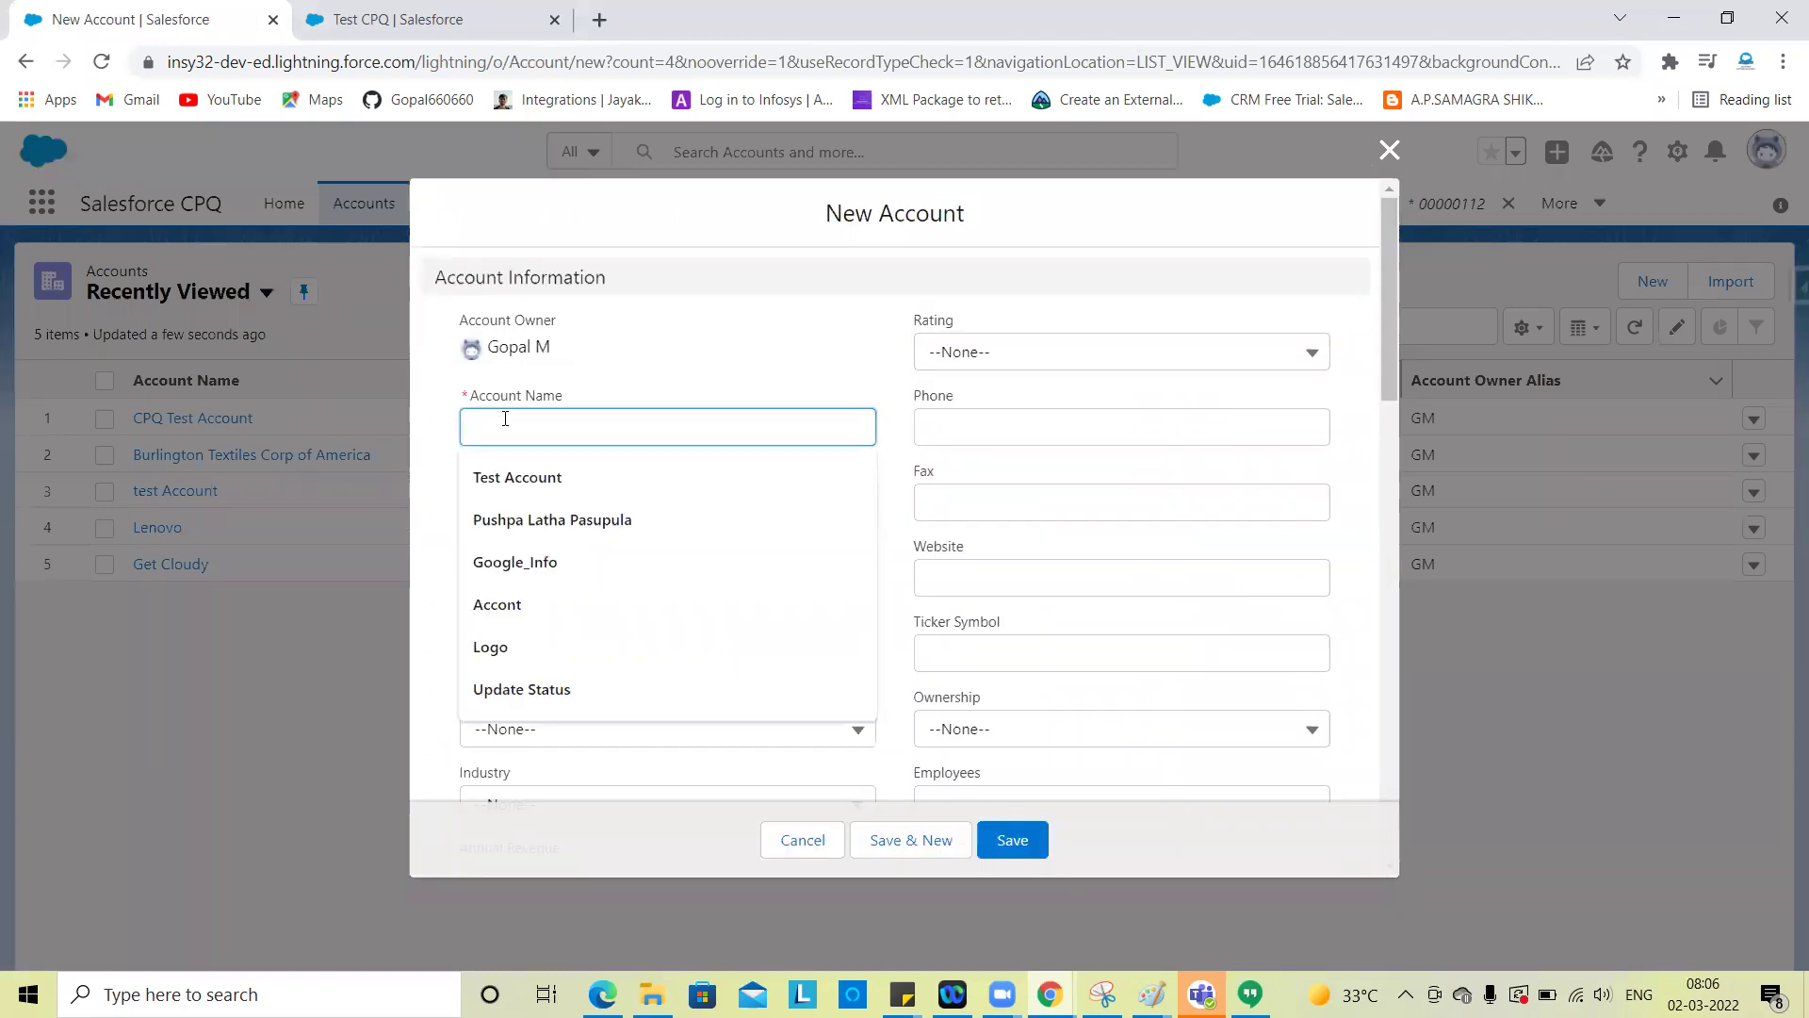
type("02 Mar Test Account")
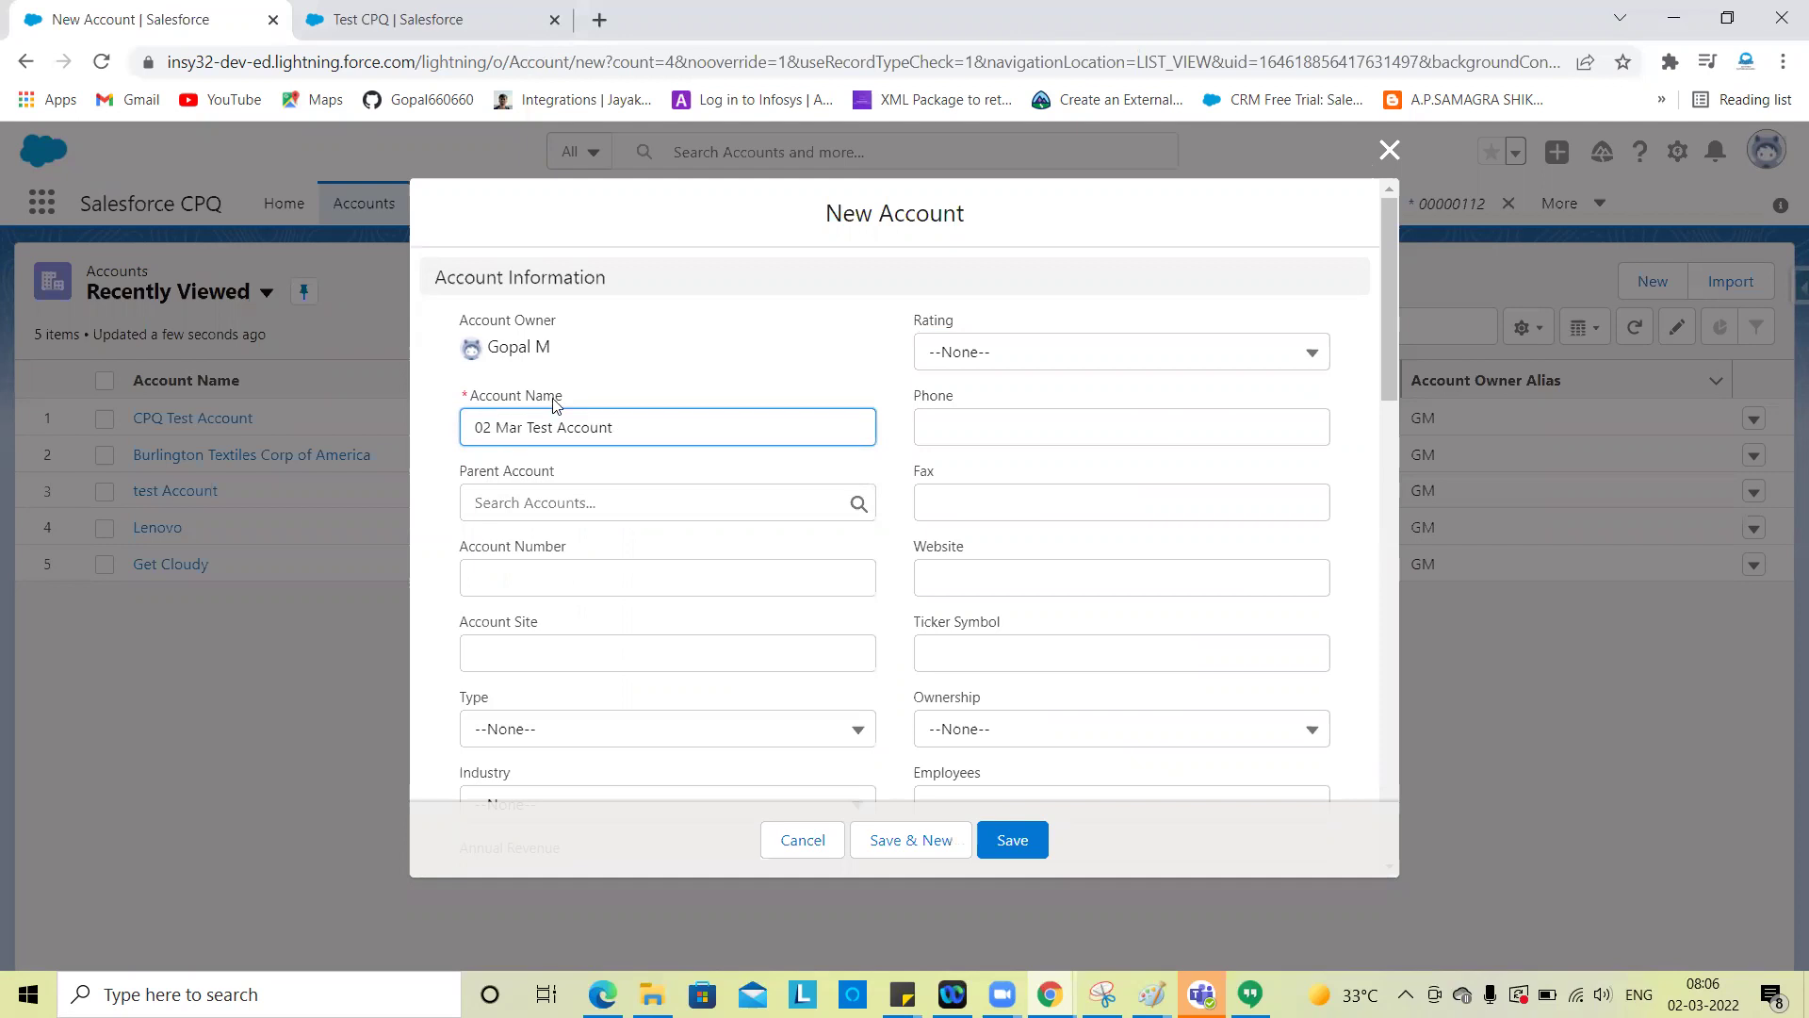
scroll(1067, 776, "down", 10)
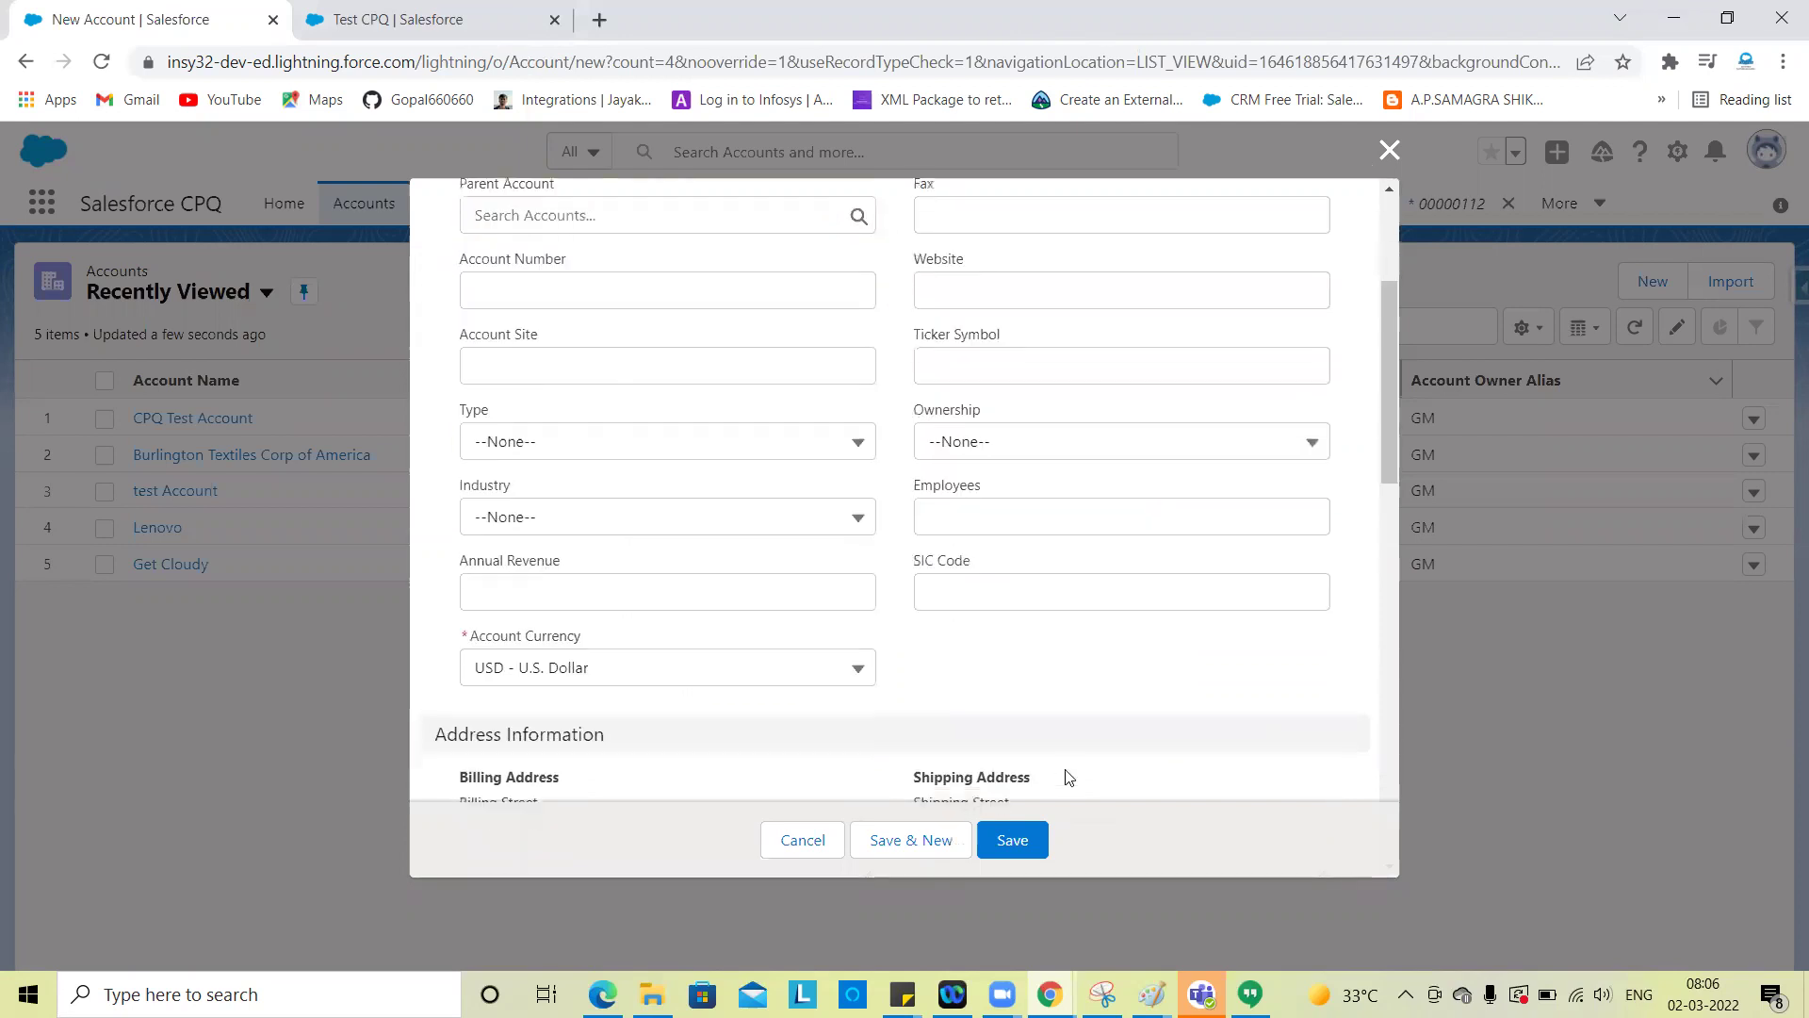
scroll(1068, 776, "up", 3)
scroll(965, 781, "up", 1)
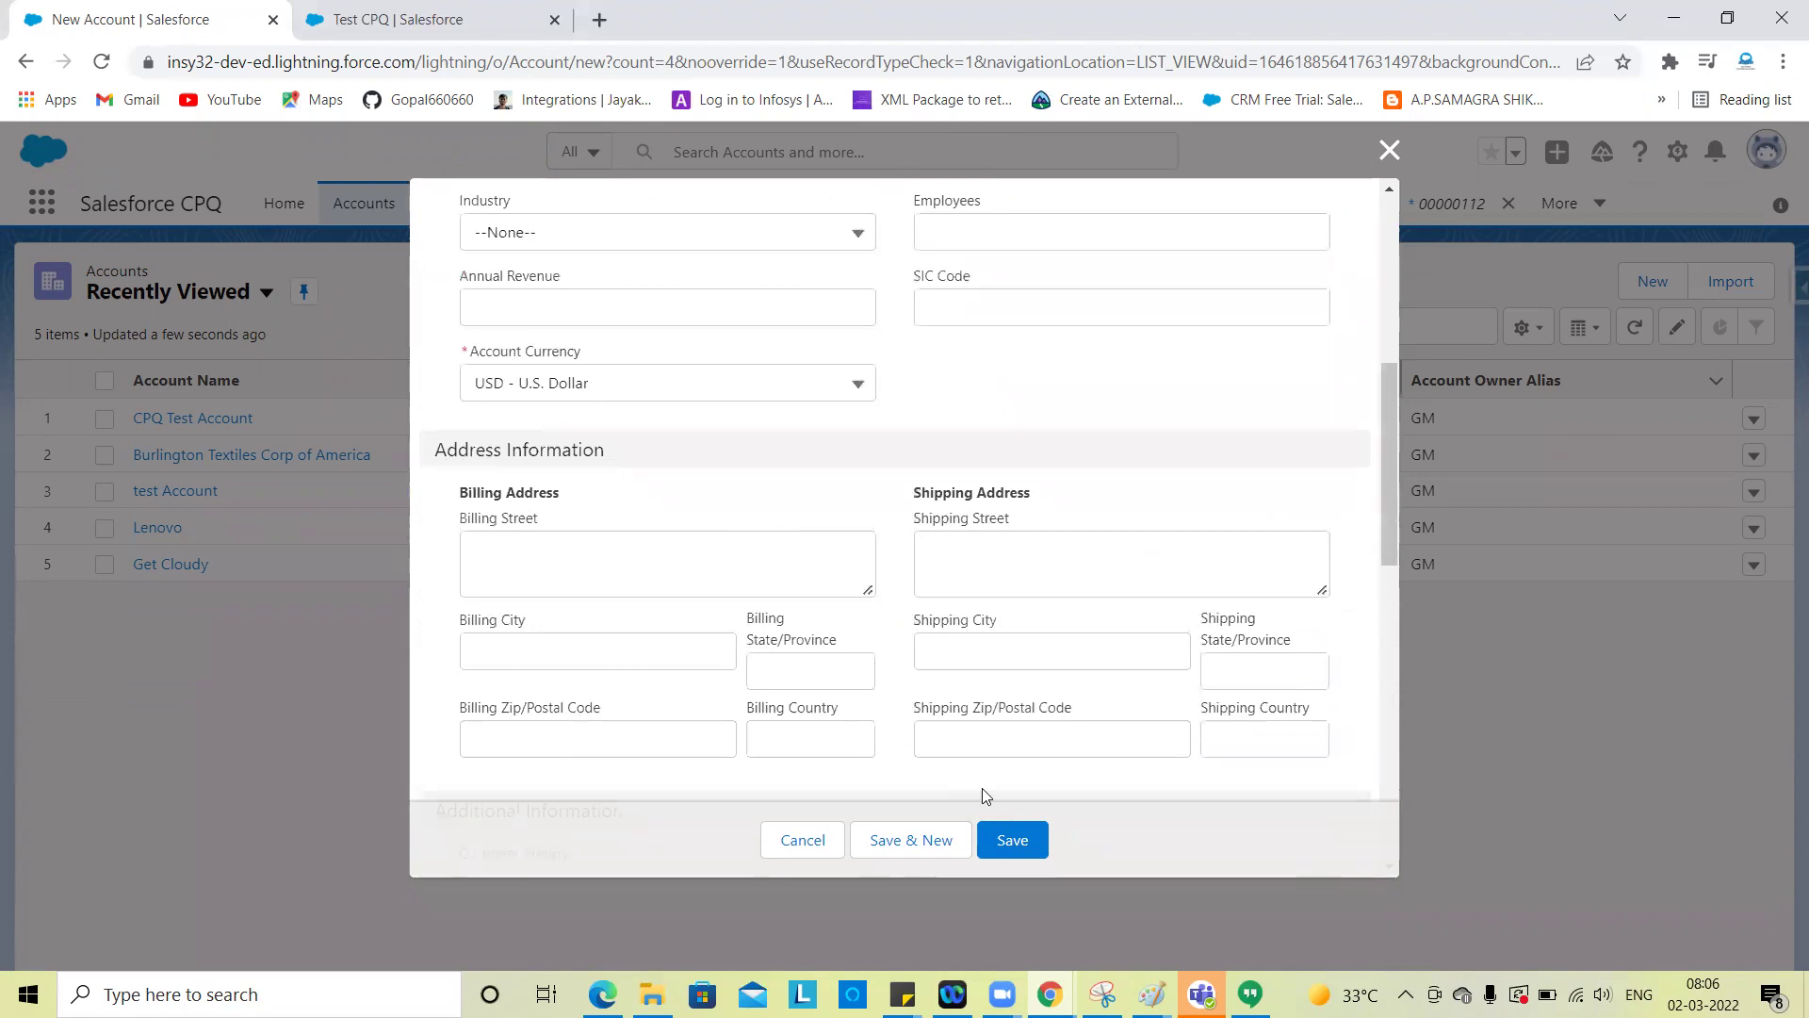
left_click(1007, 840)
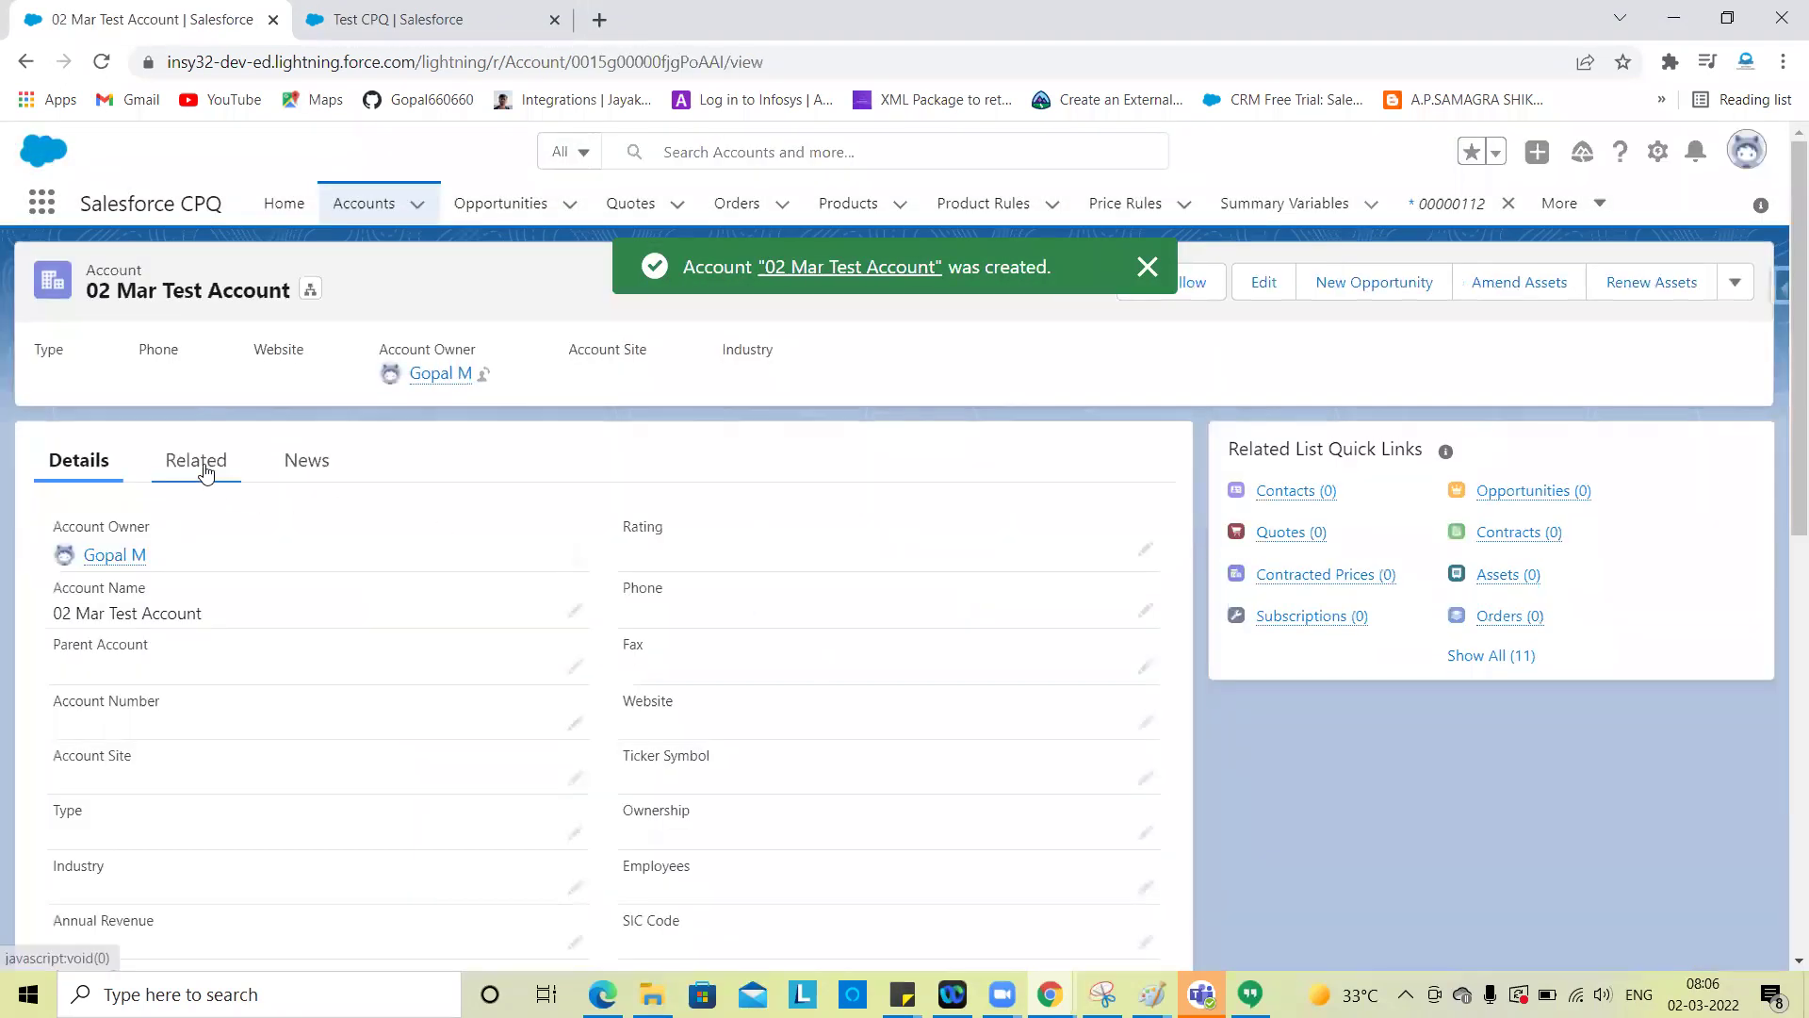
Create a contact under the 02 Mar Test Account with salutation Mr. and the contact's last name, and save it
left_click(205, 469)
scroll(547, 747, "down", 1)
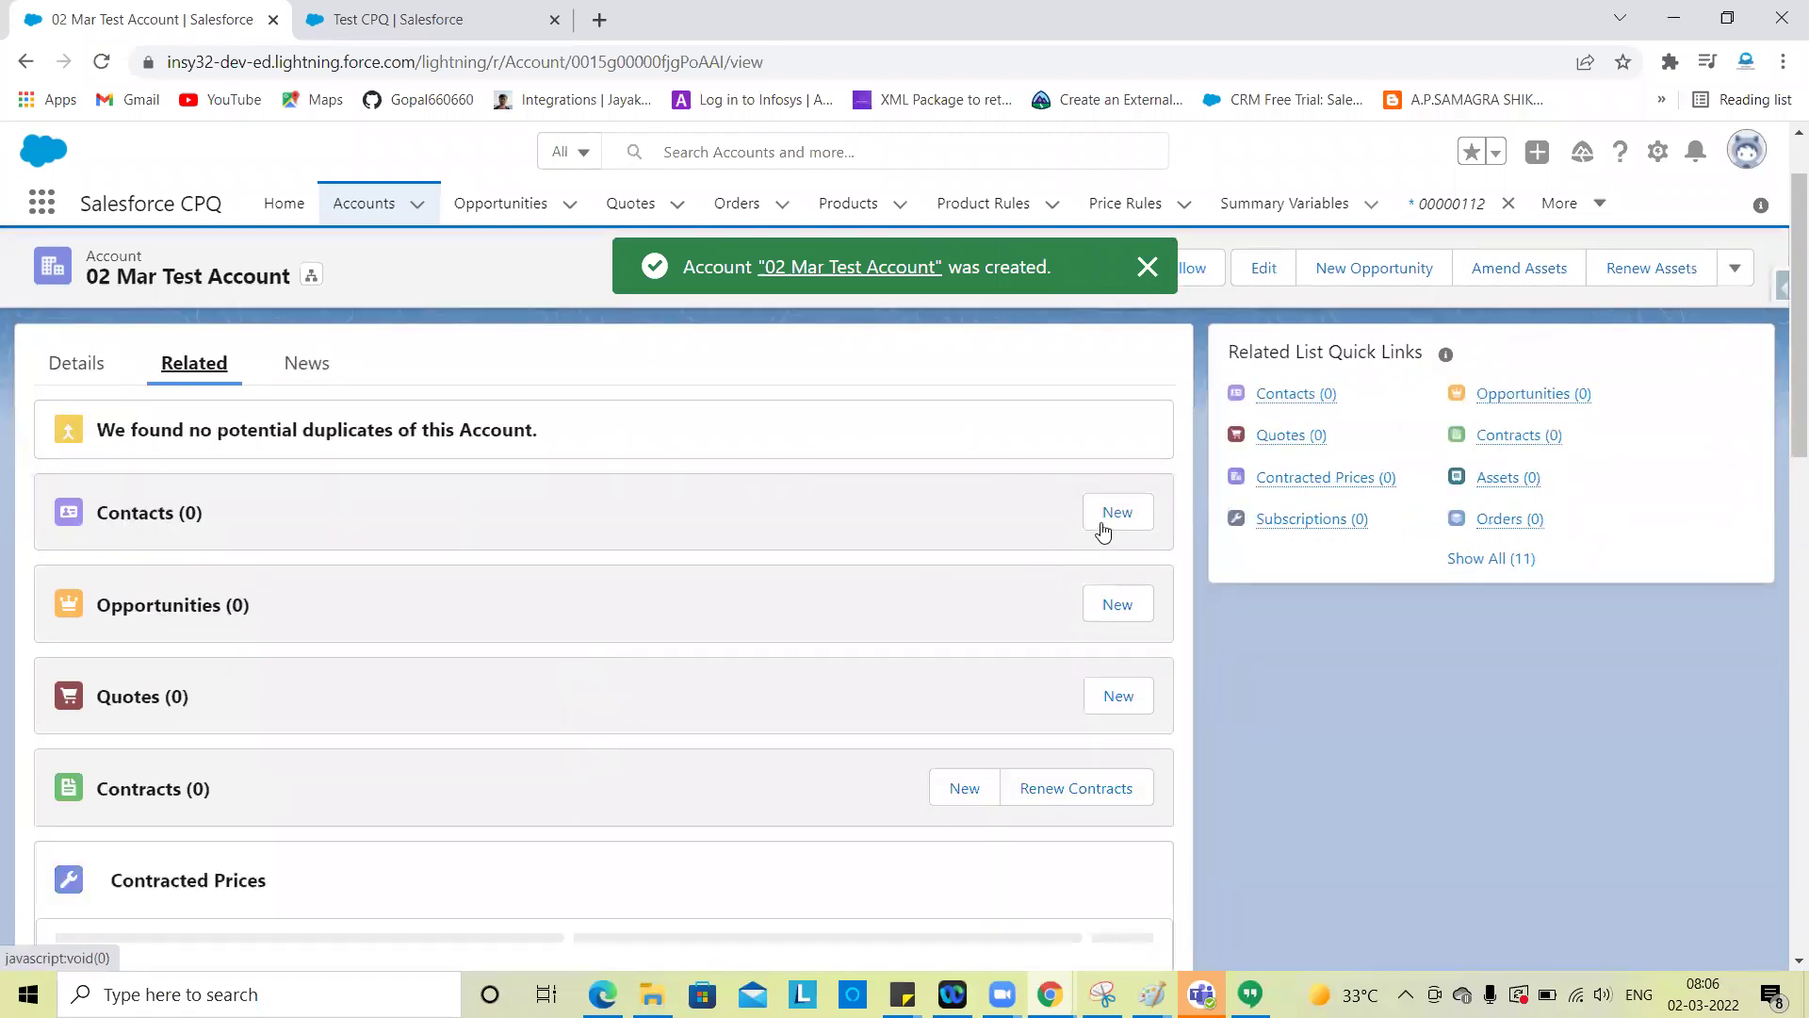
left_click(1114, 514)
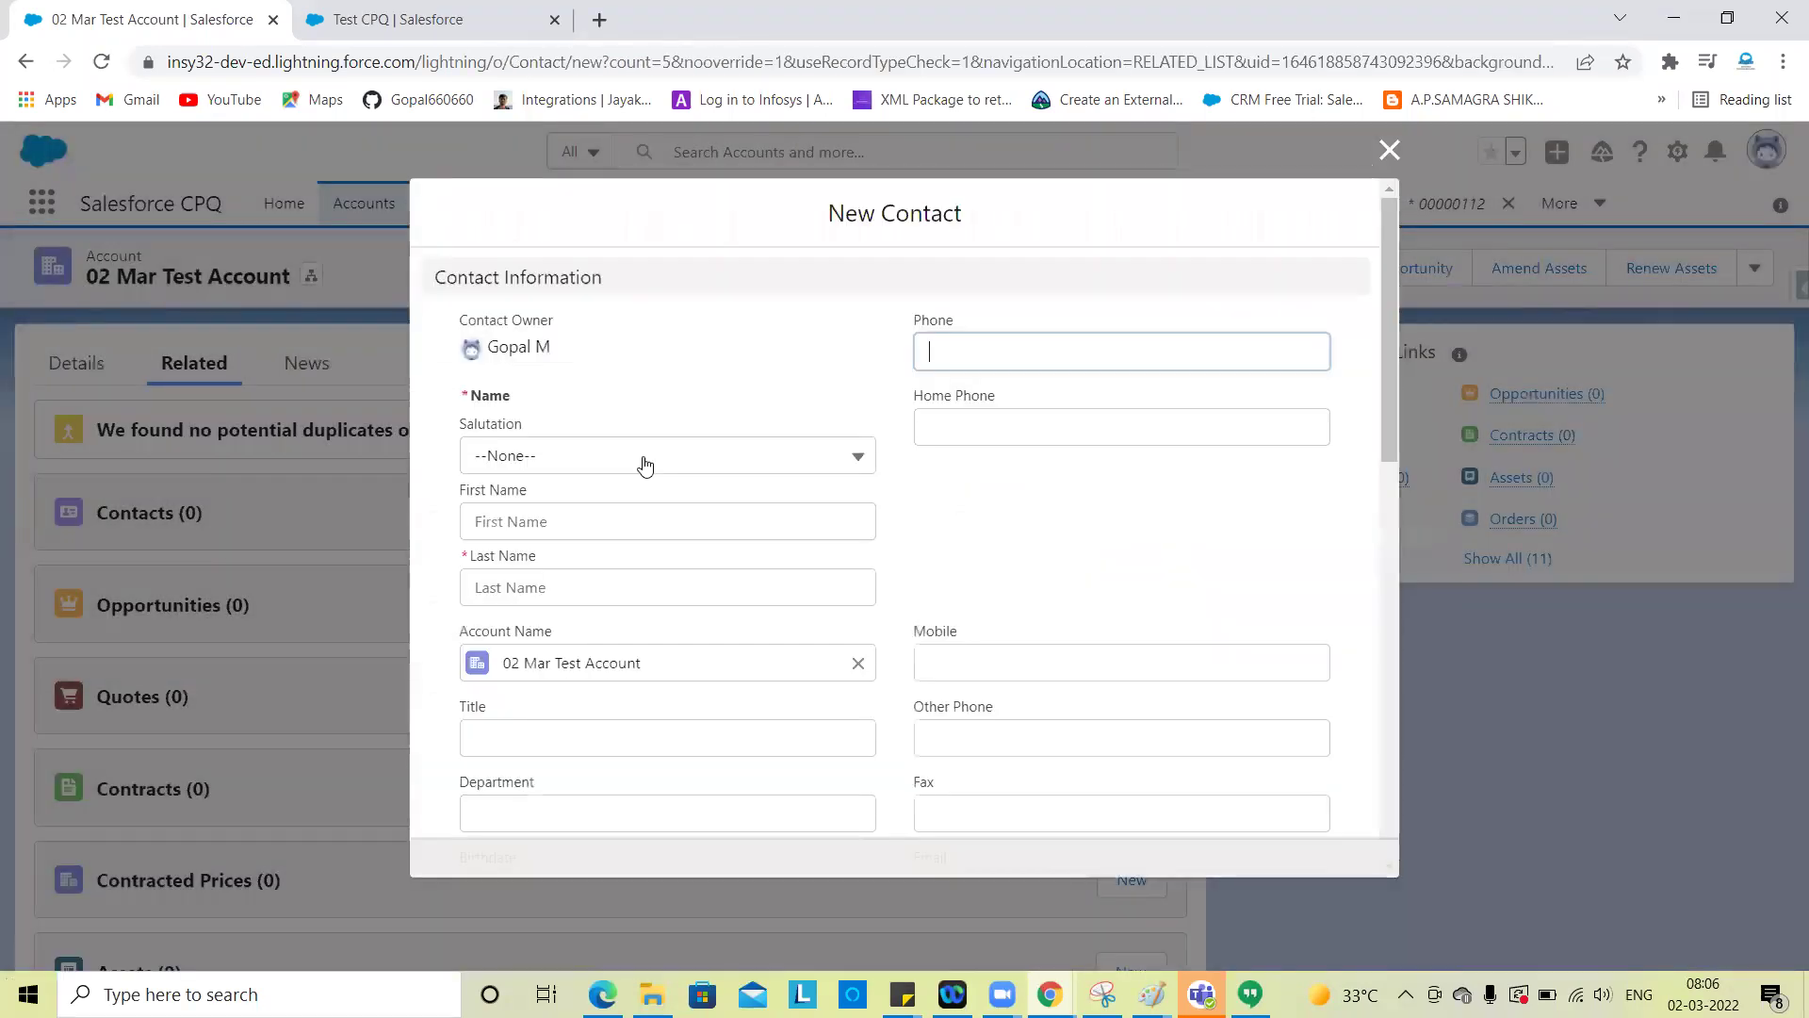
left_click(584, 460)
left_click(549, 556)
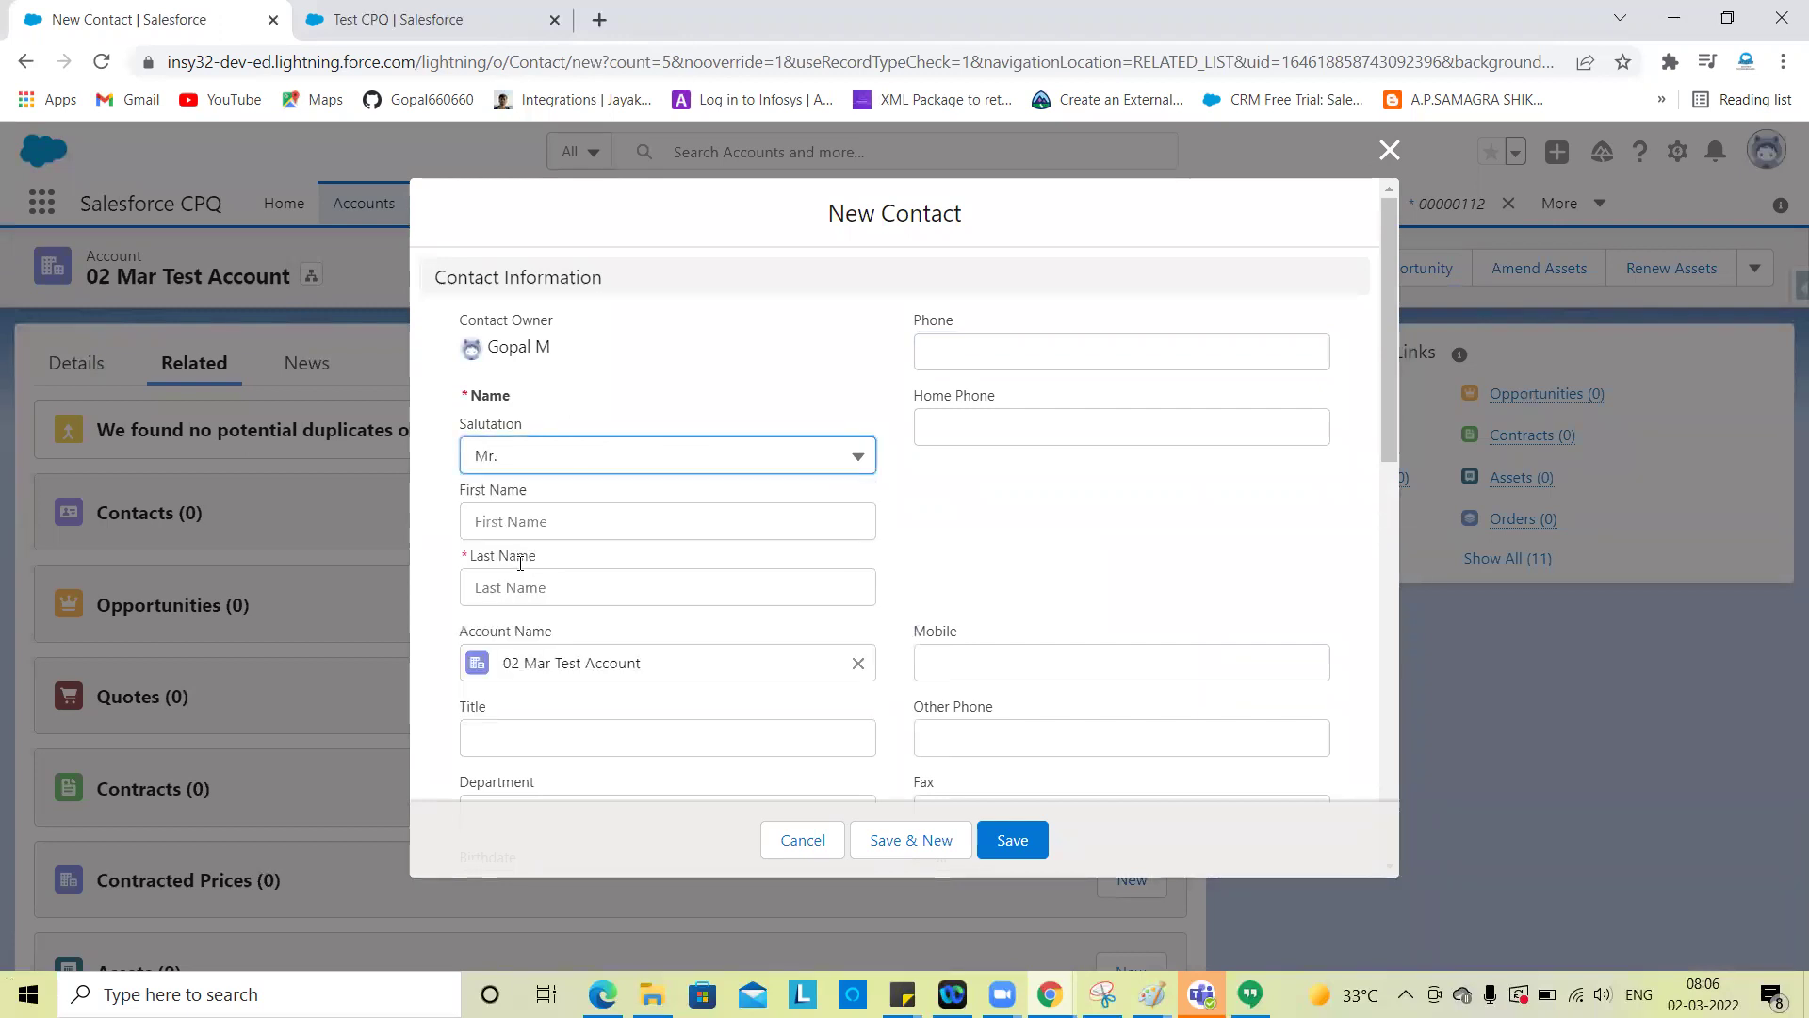
left_click(500, 586)
type("Go")
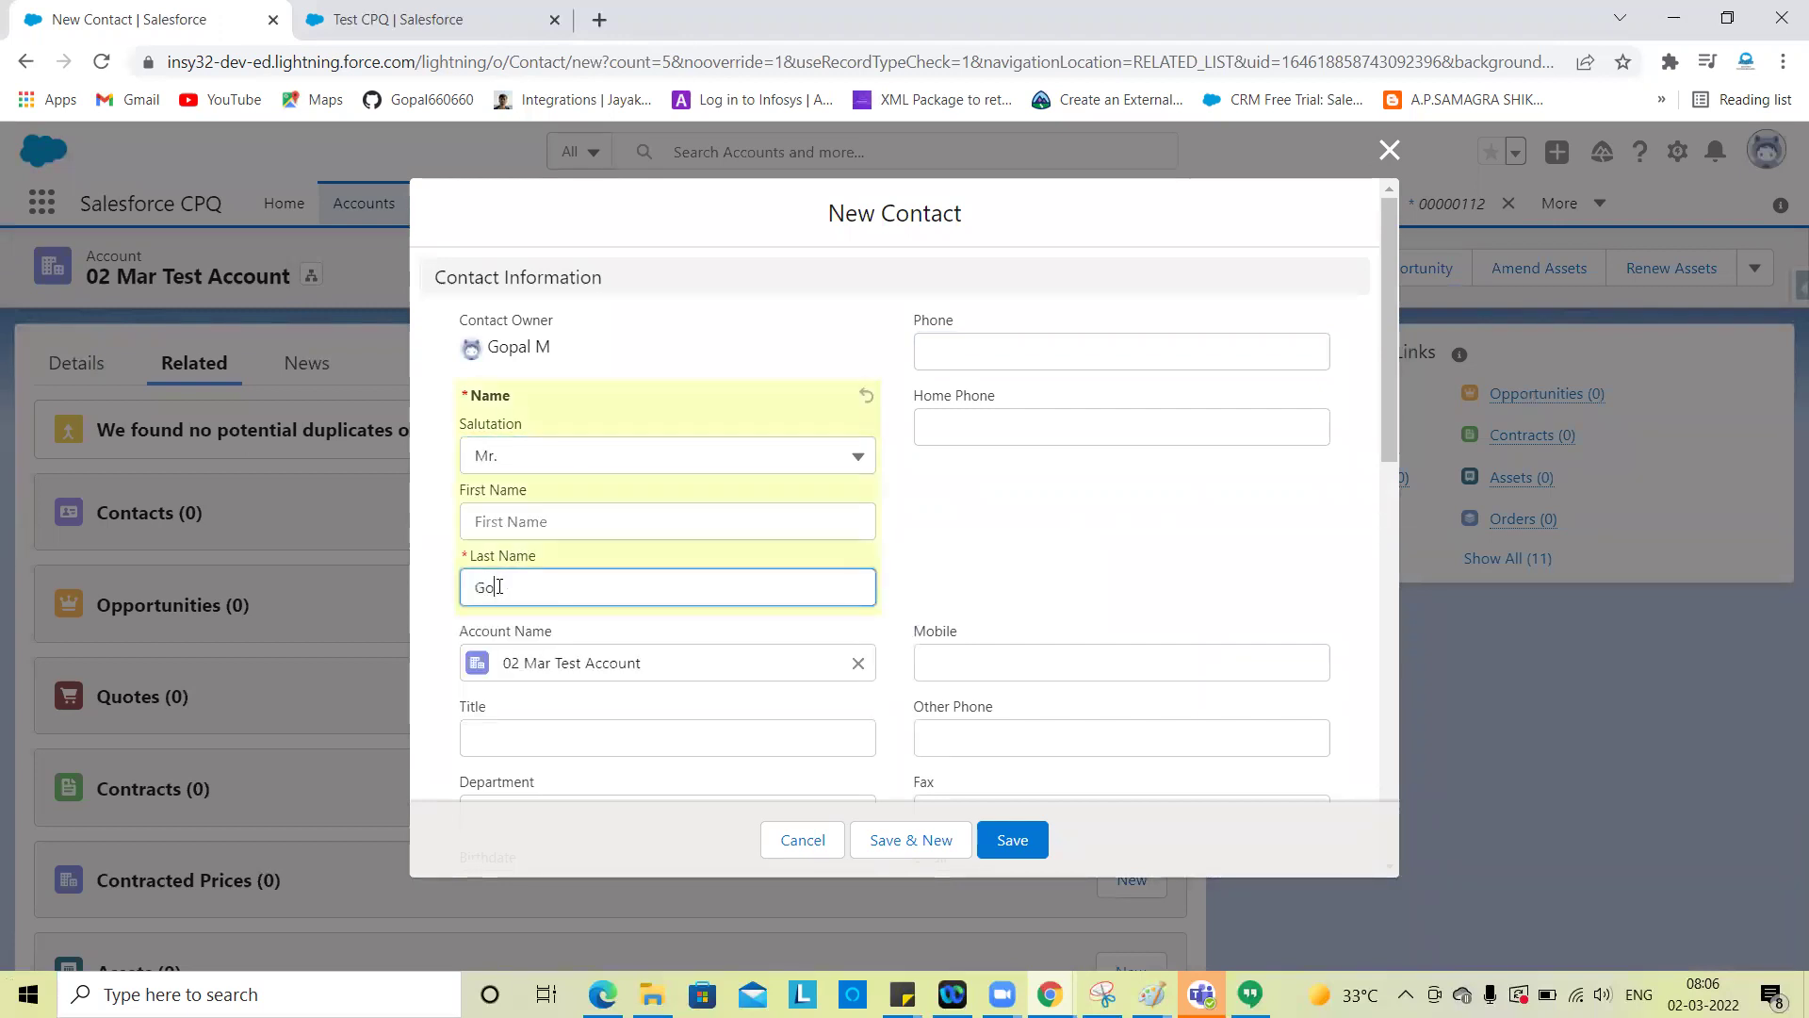
left_click(1007, 833)
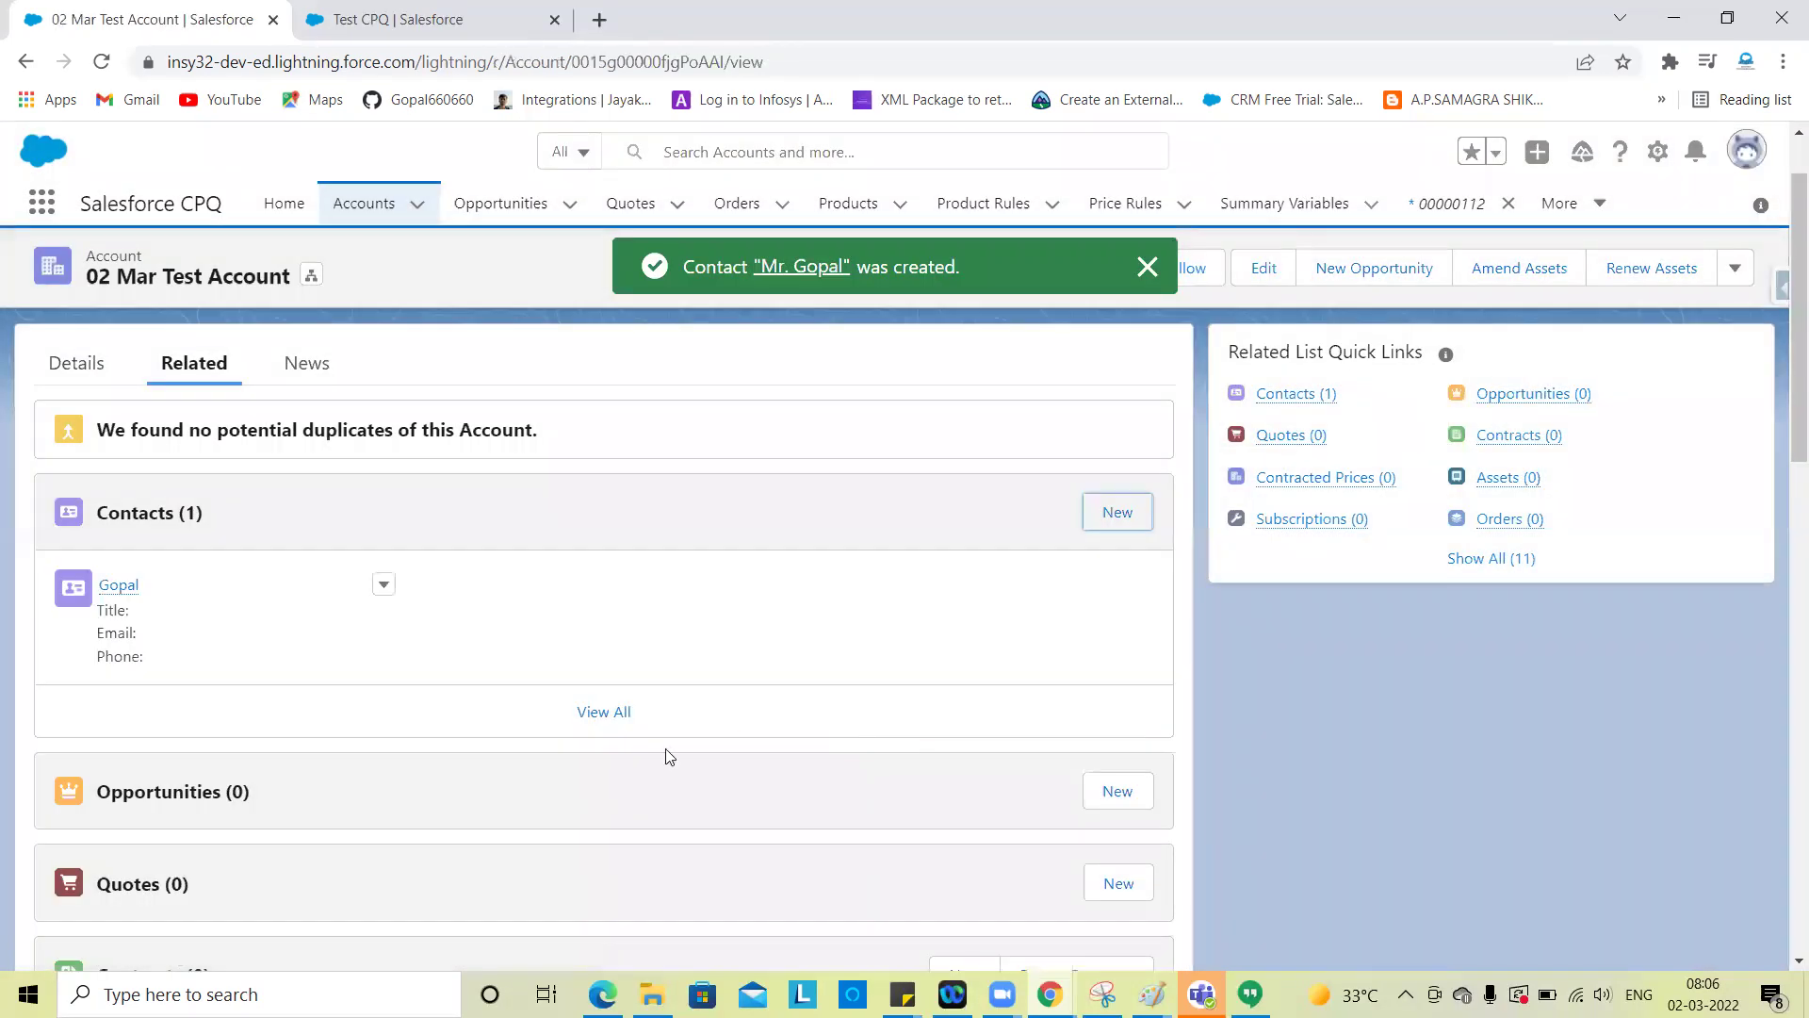
Start a new opportunity from the account's related opportunities and set its close date to 3/1/2023
scroll(666, 755, "down", 2)
left_click(1115, 578)
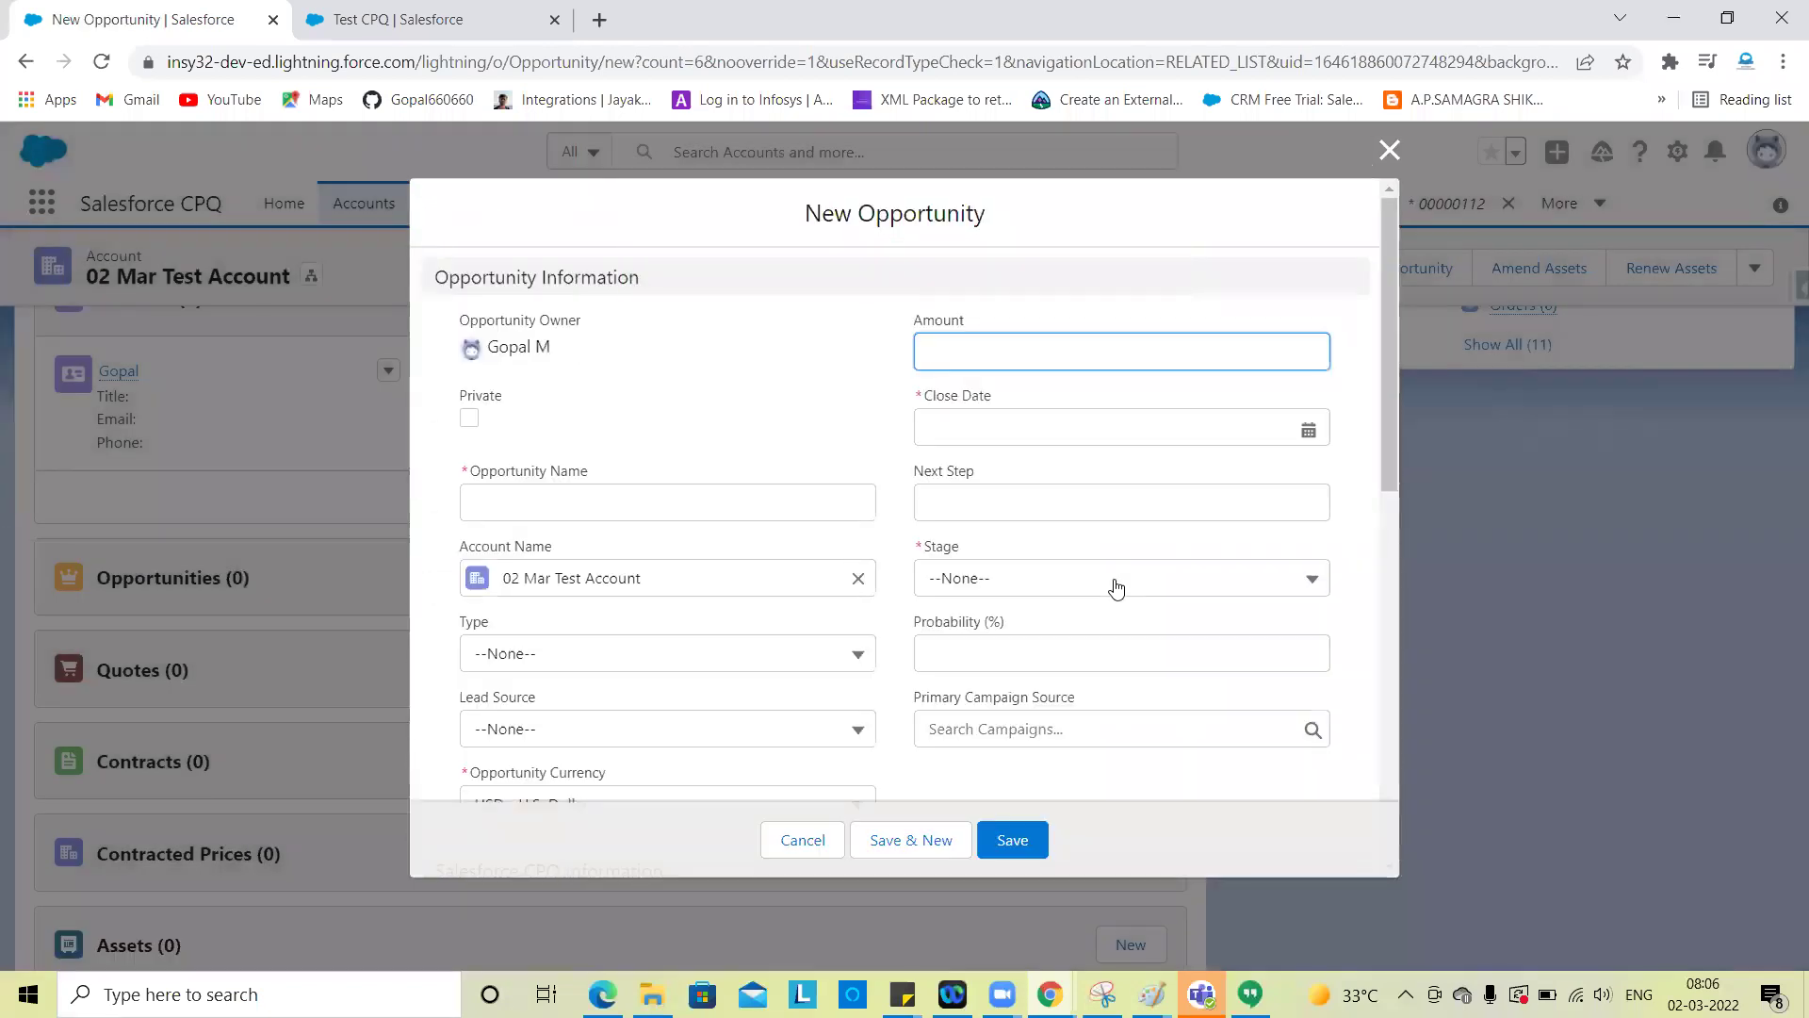
left_click(1021, 418)
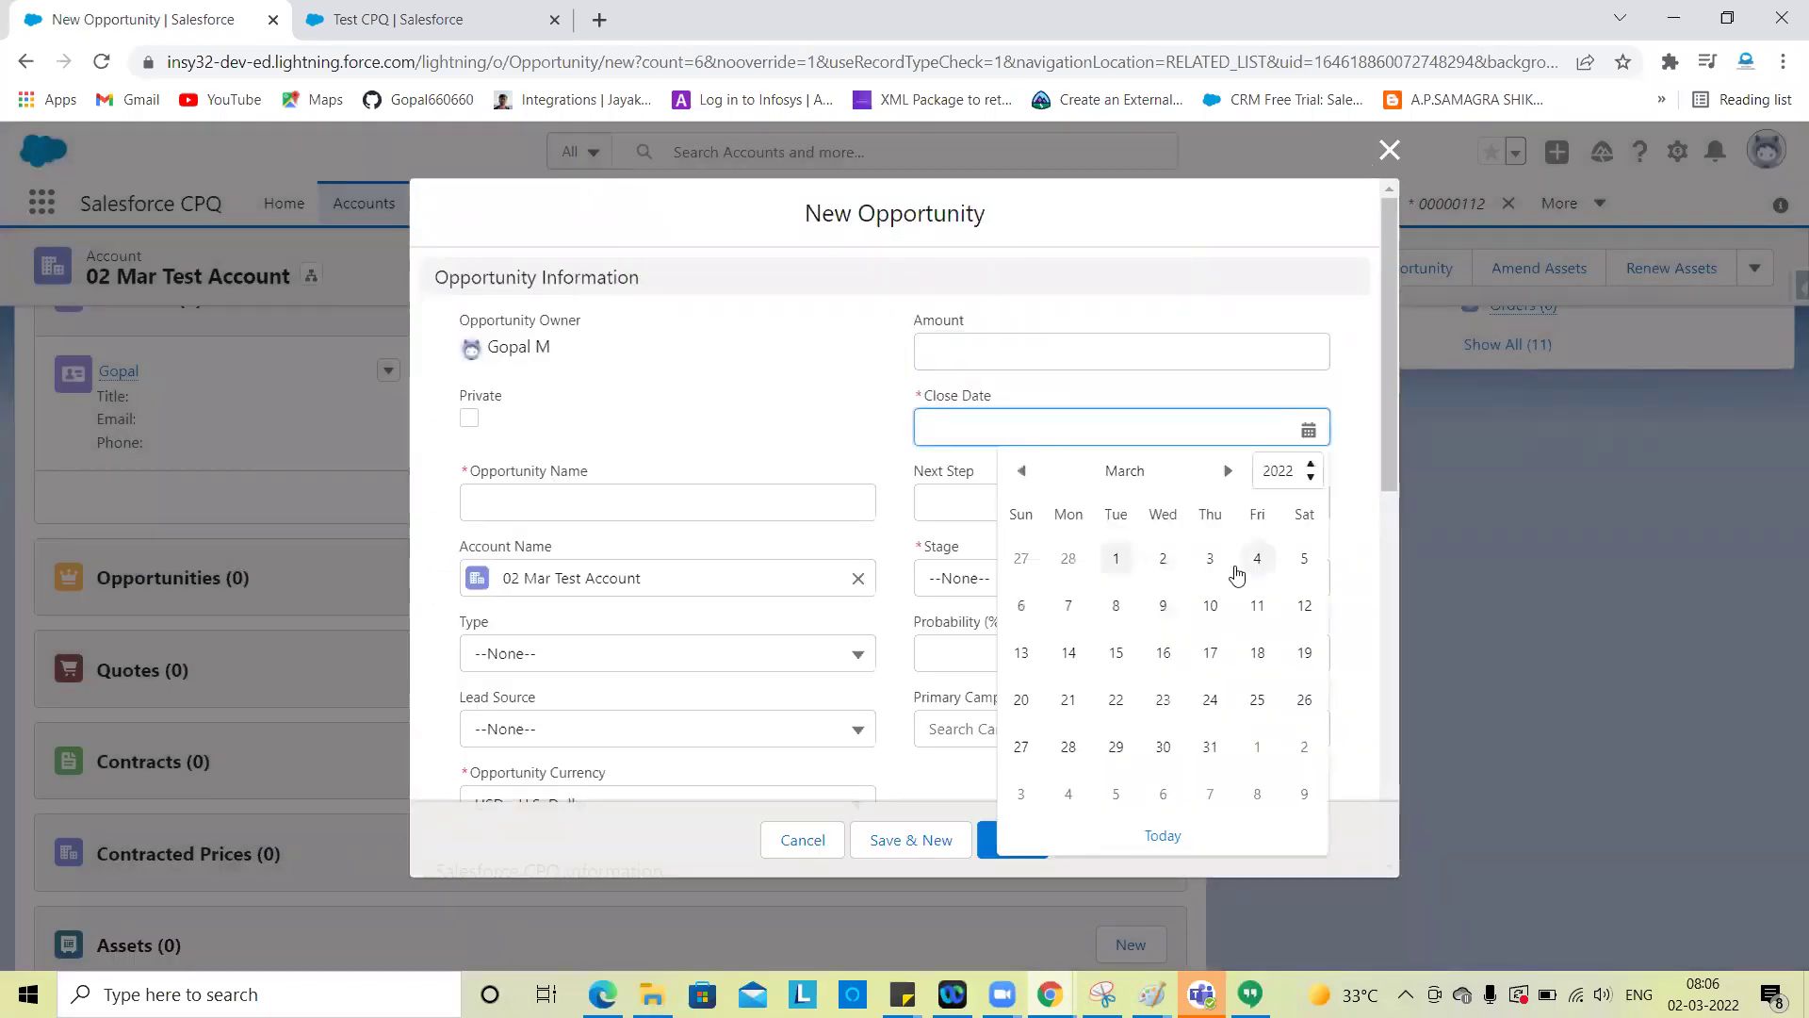
left_click(1307, 482)
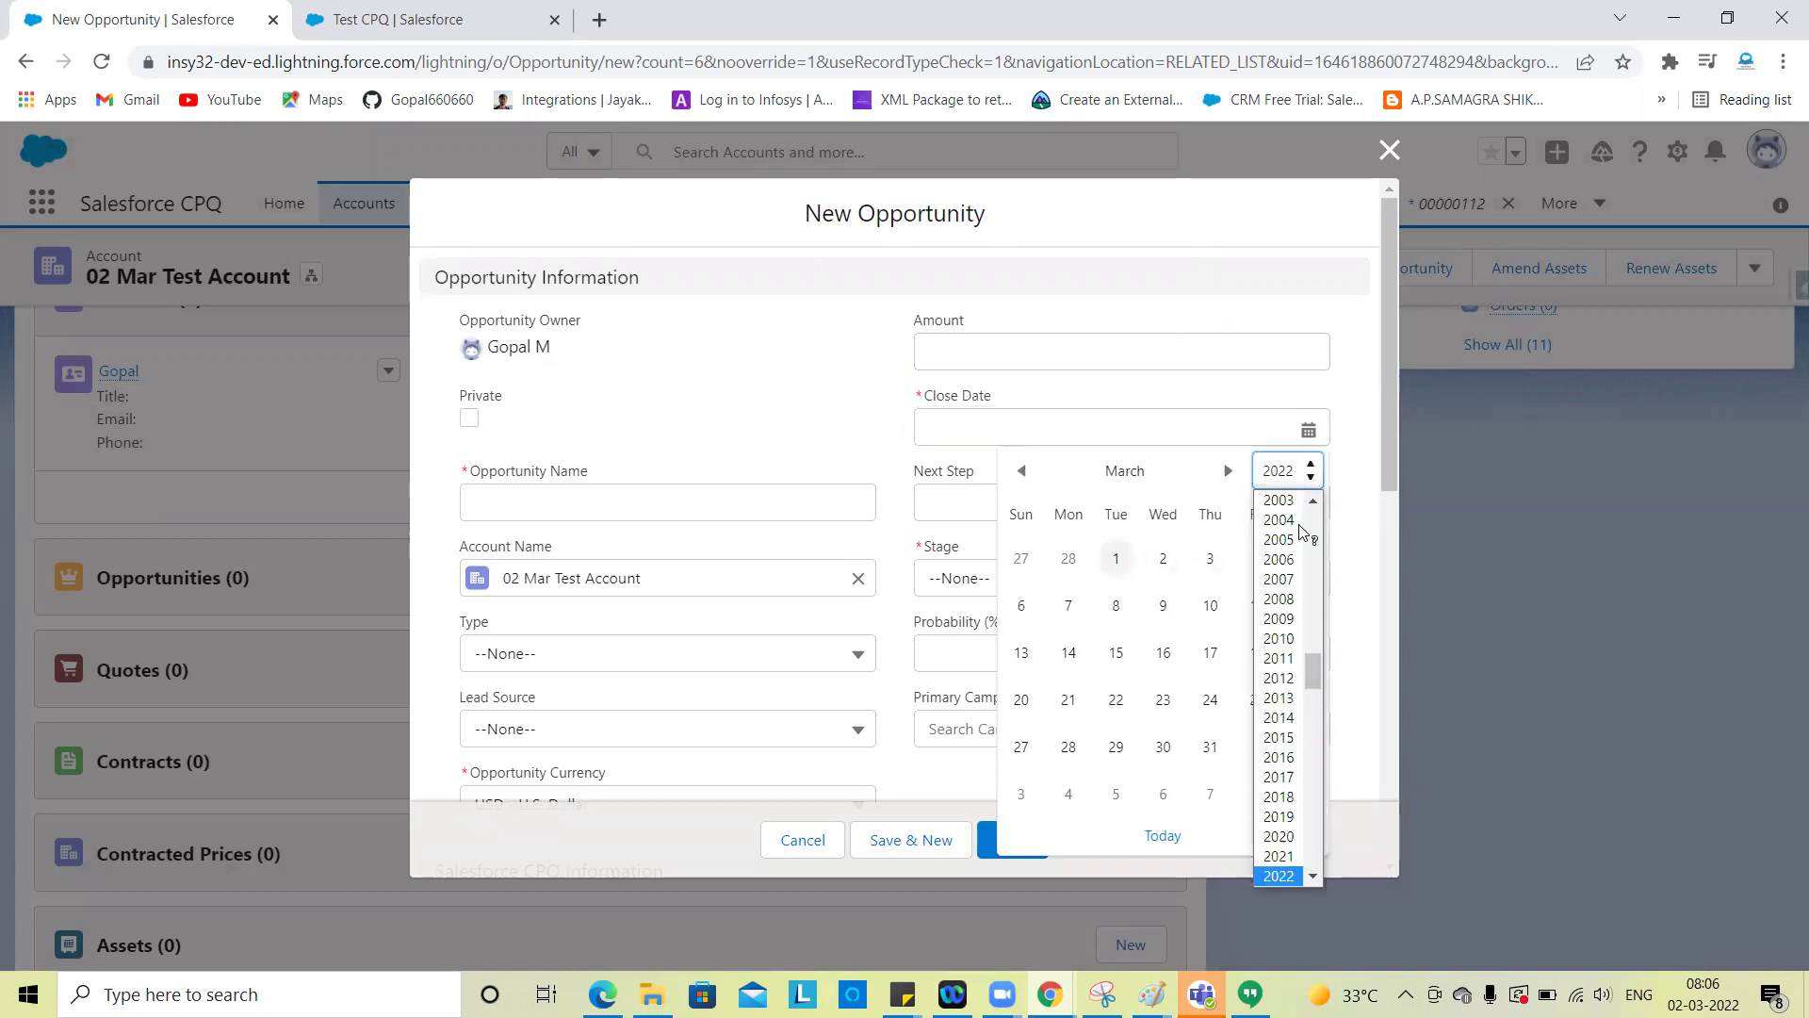
left_click(1311, 879)
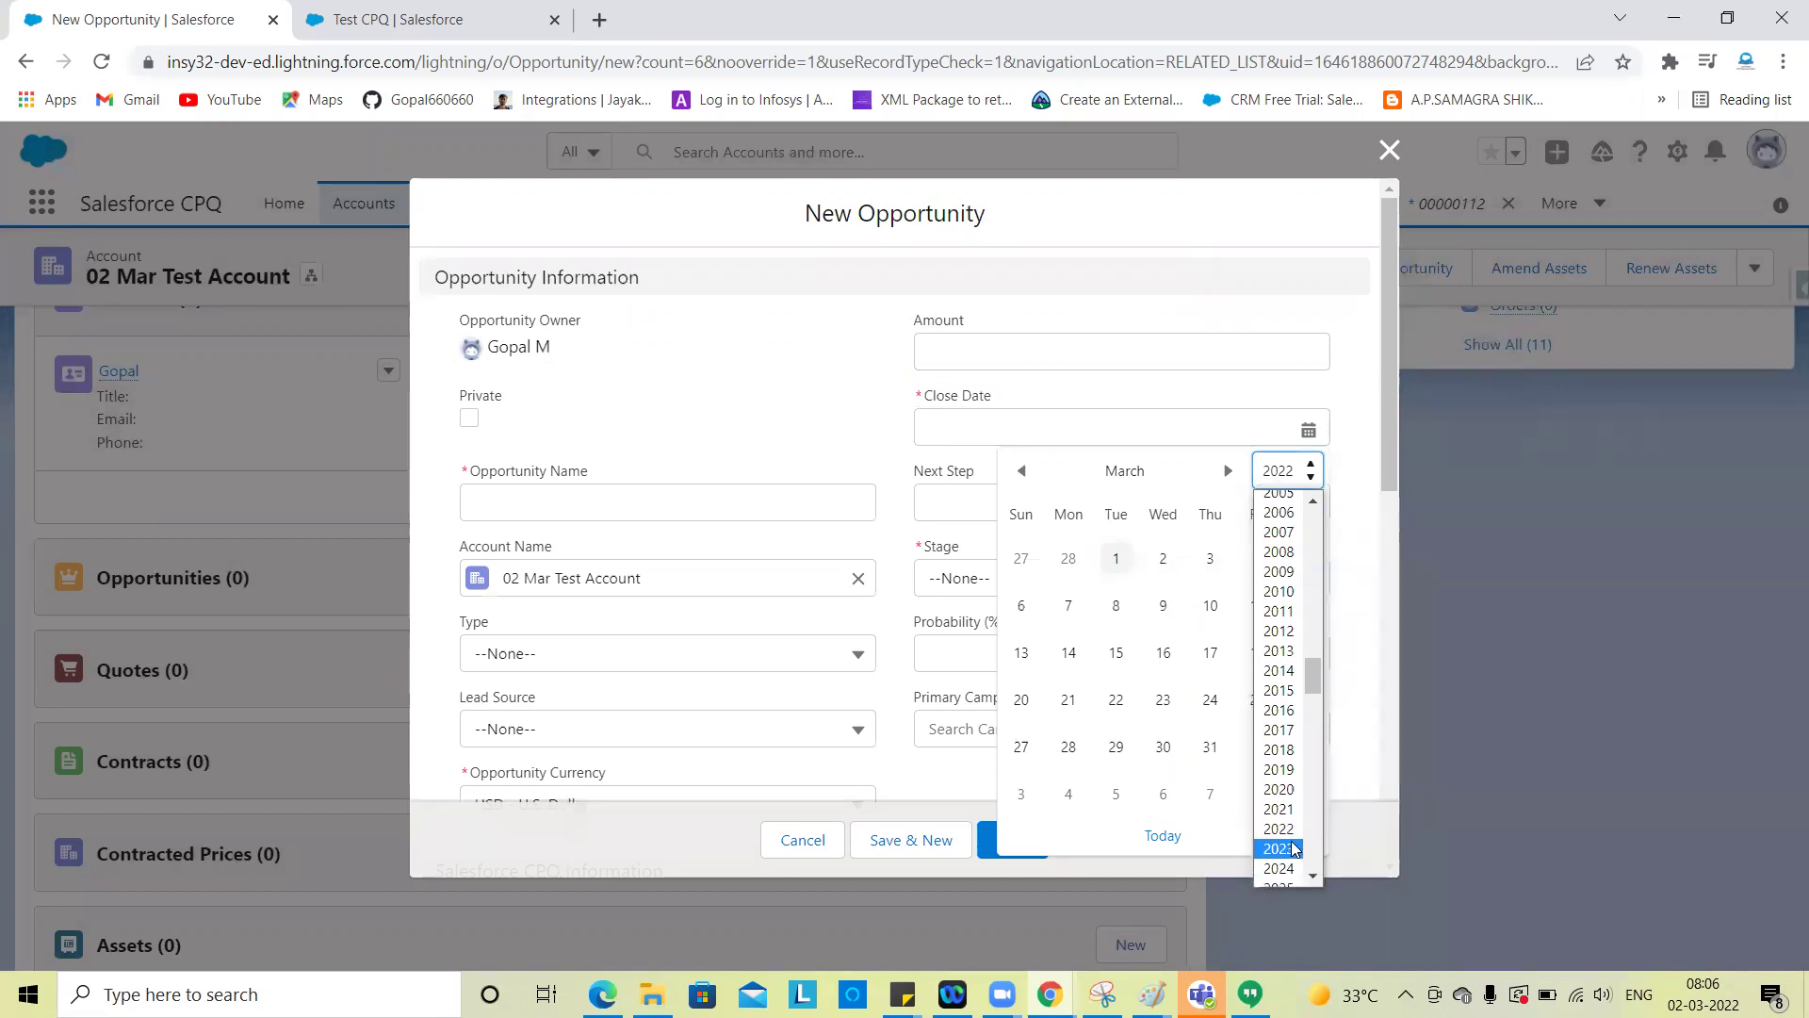
left_click(1293, 849)
left_click(1160, 563)
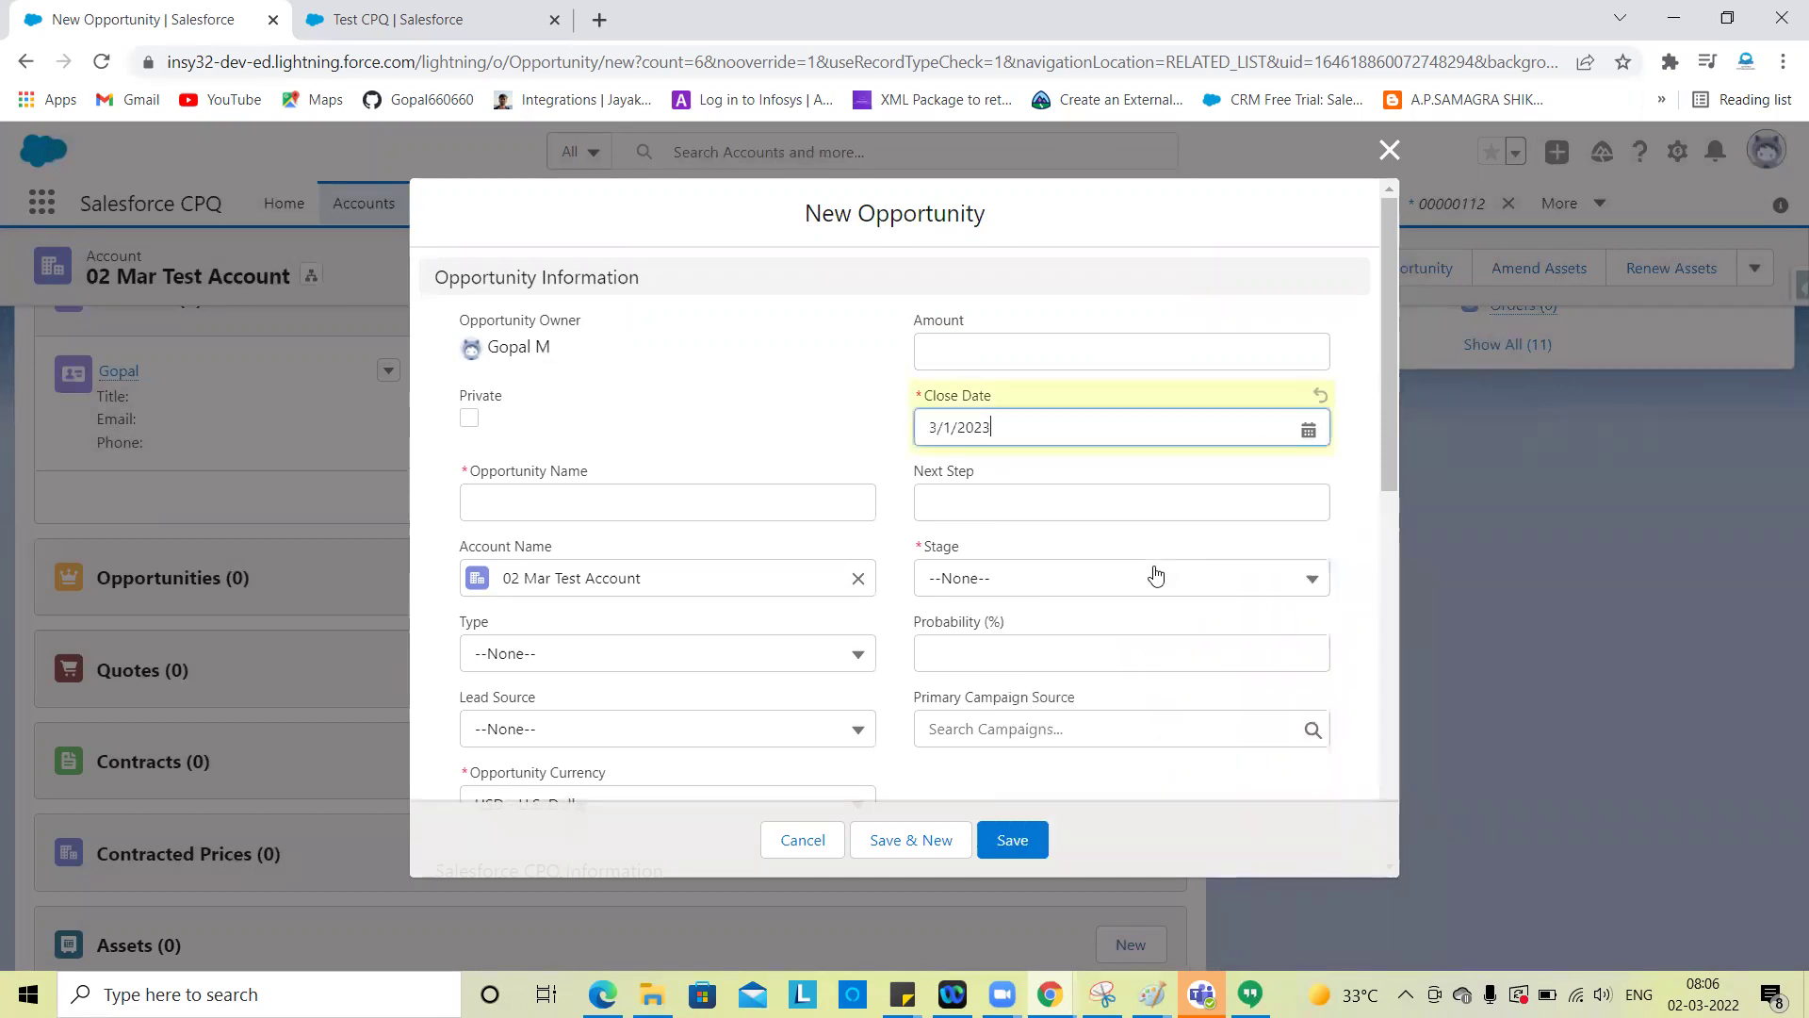
Name the opportunity "Test Account 02", set its stage to Prospecting, and save it
left_click(699, 520)
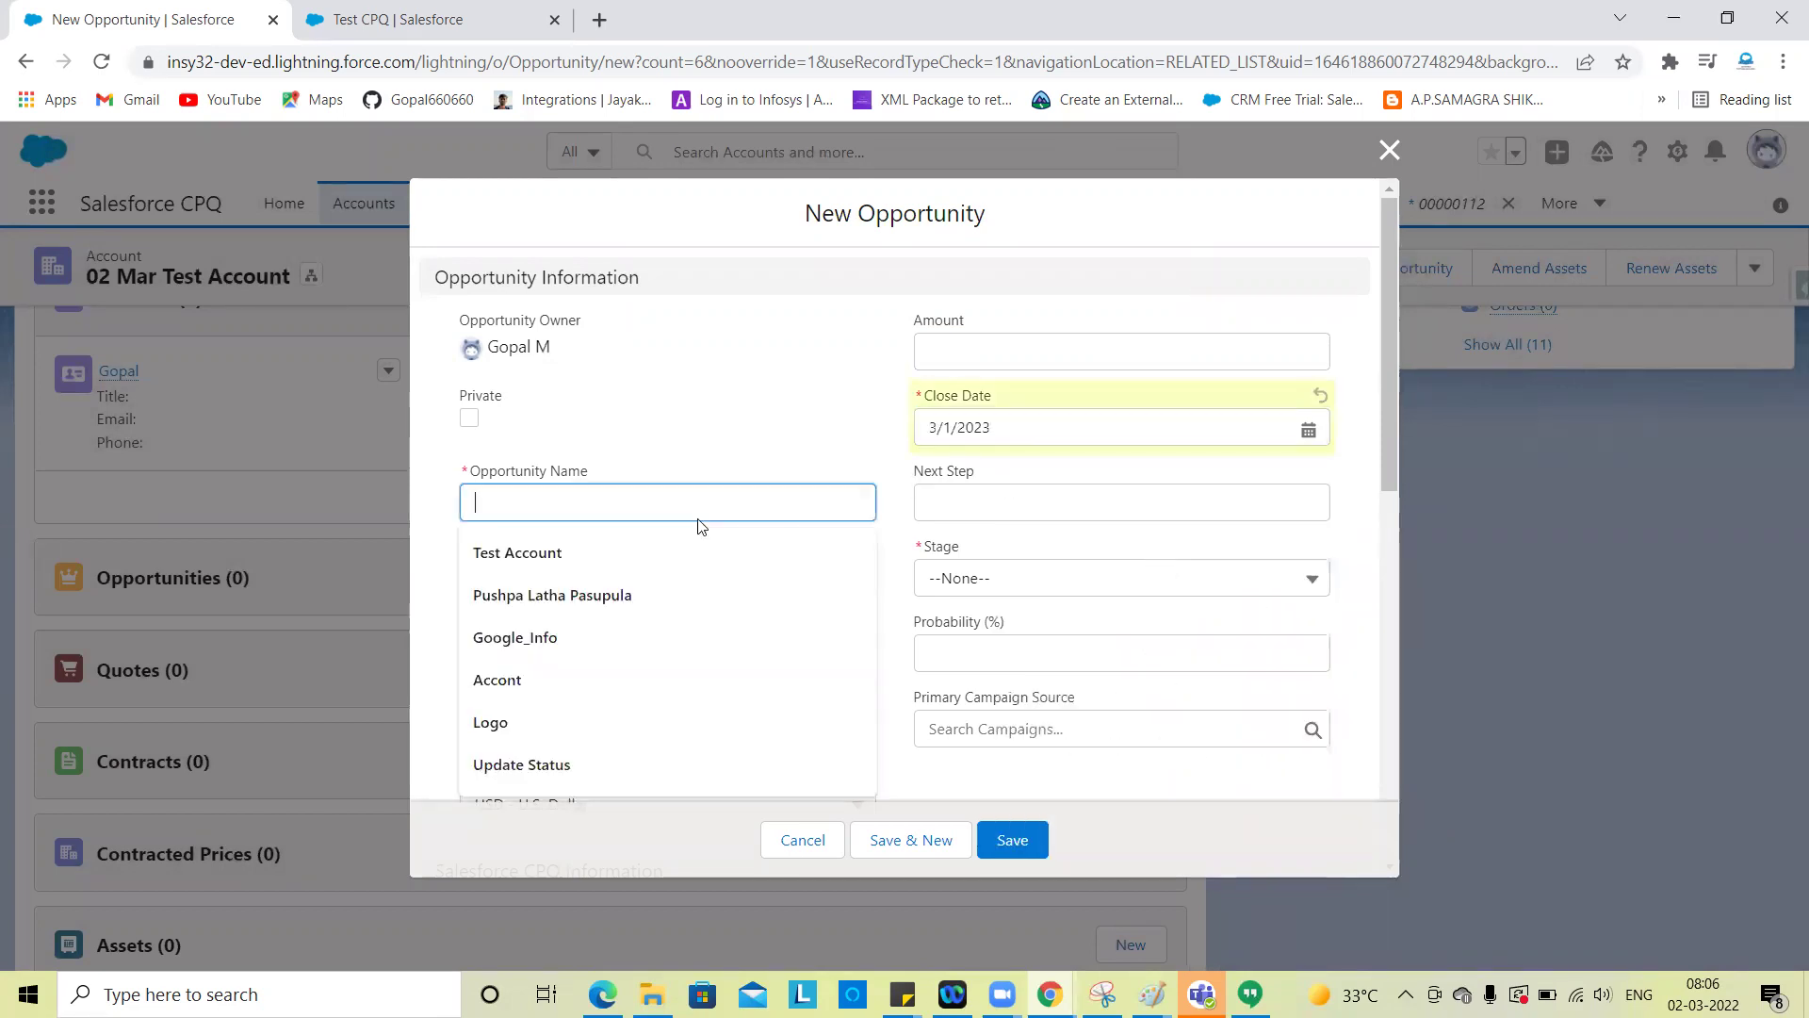
left_click(549, 554)
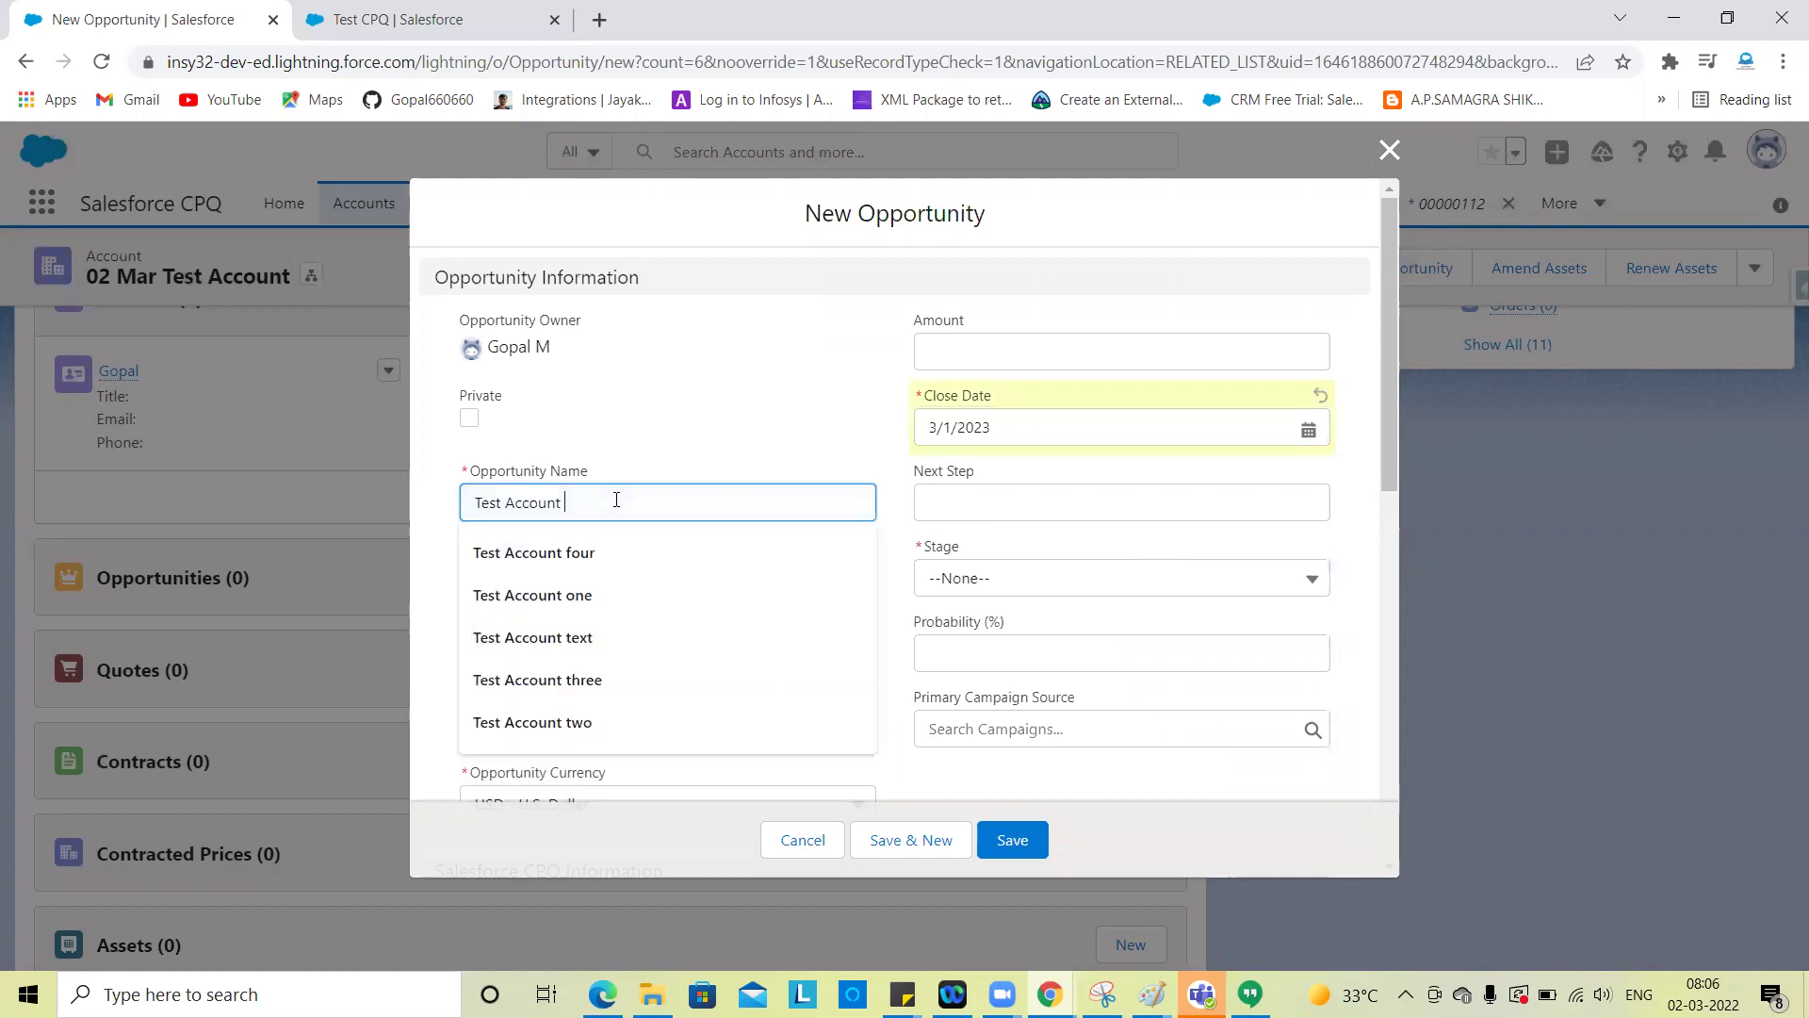
type("02")
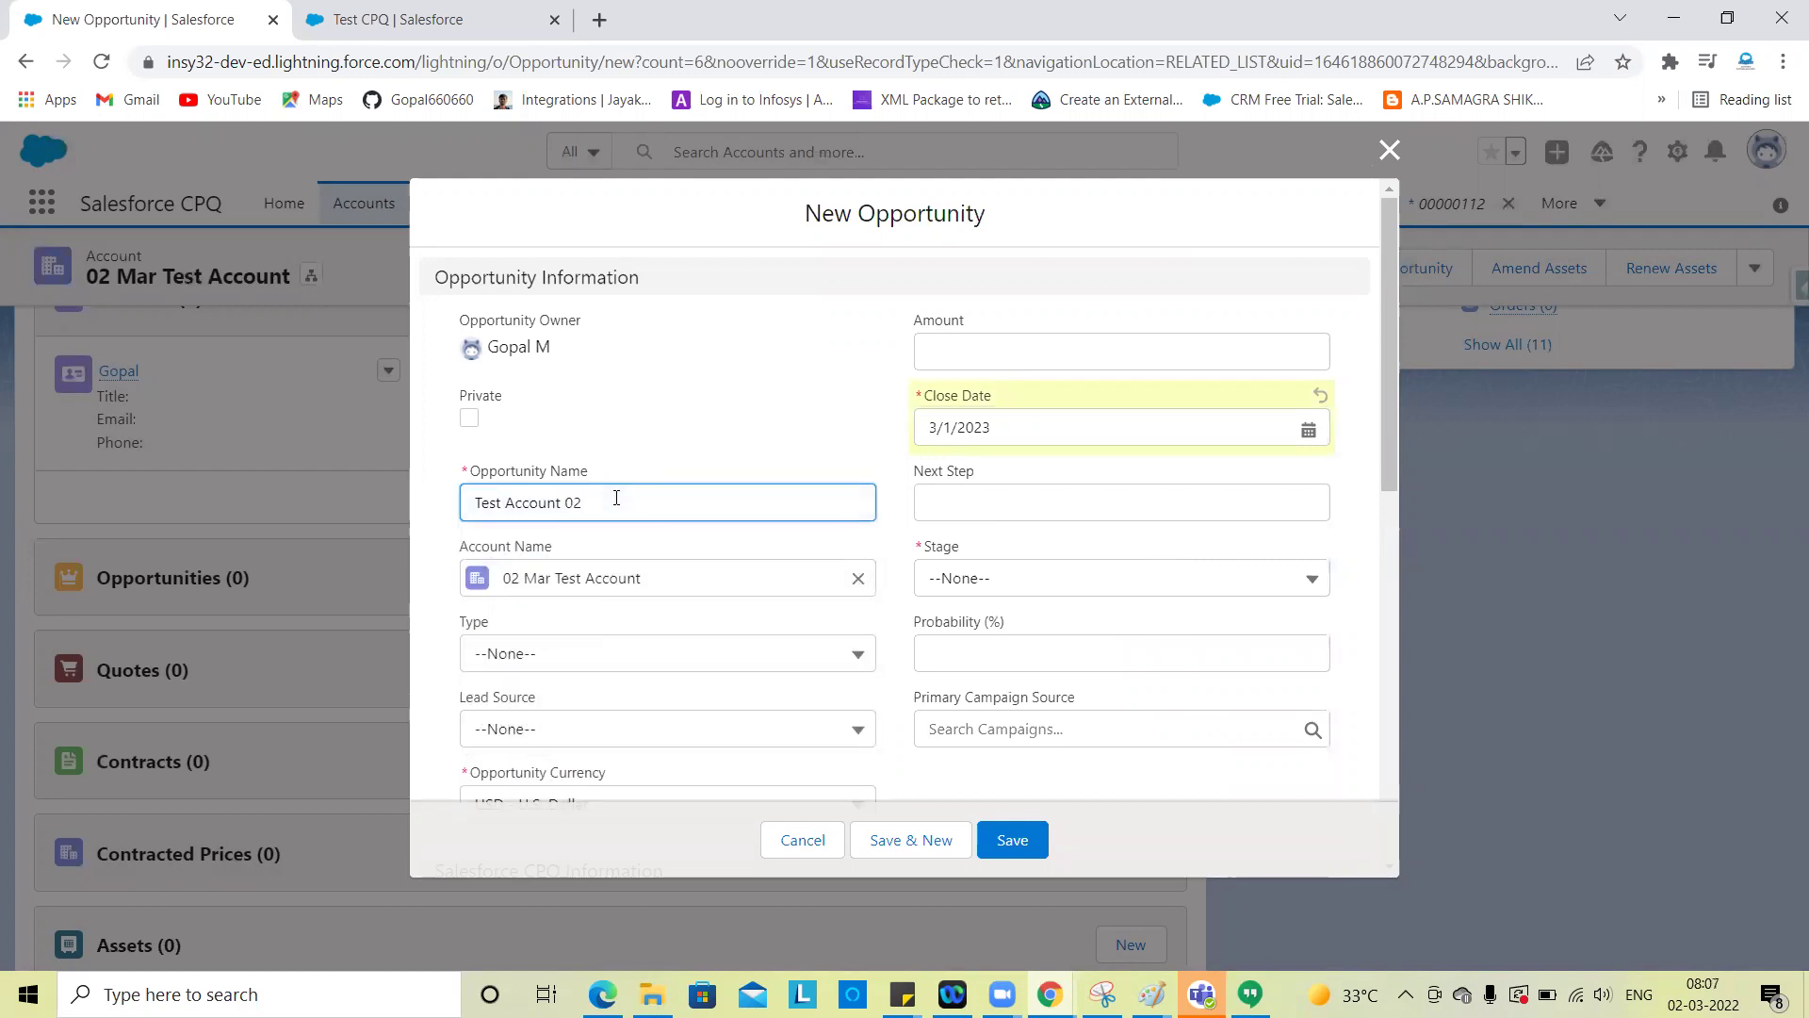
left_click(965, 521)
scroll(1037, 634, "down", 1)
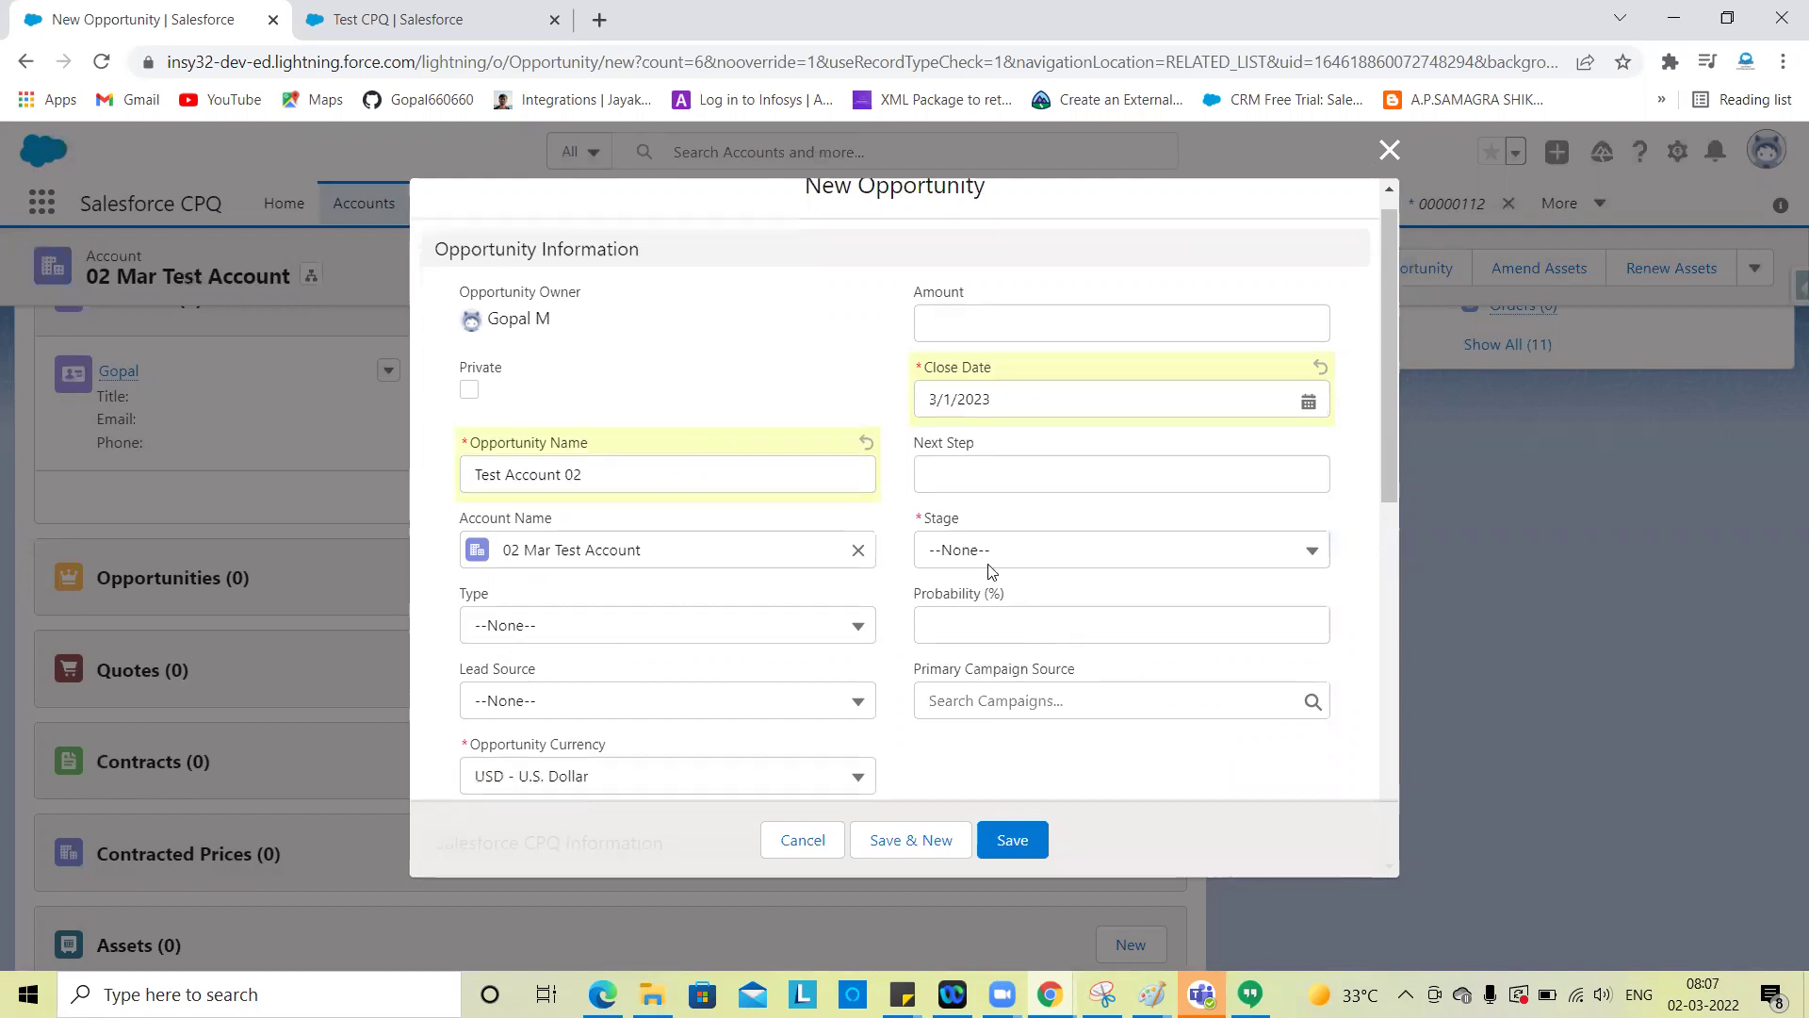
left_click(948, 554)
left_click(956, 641)
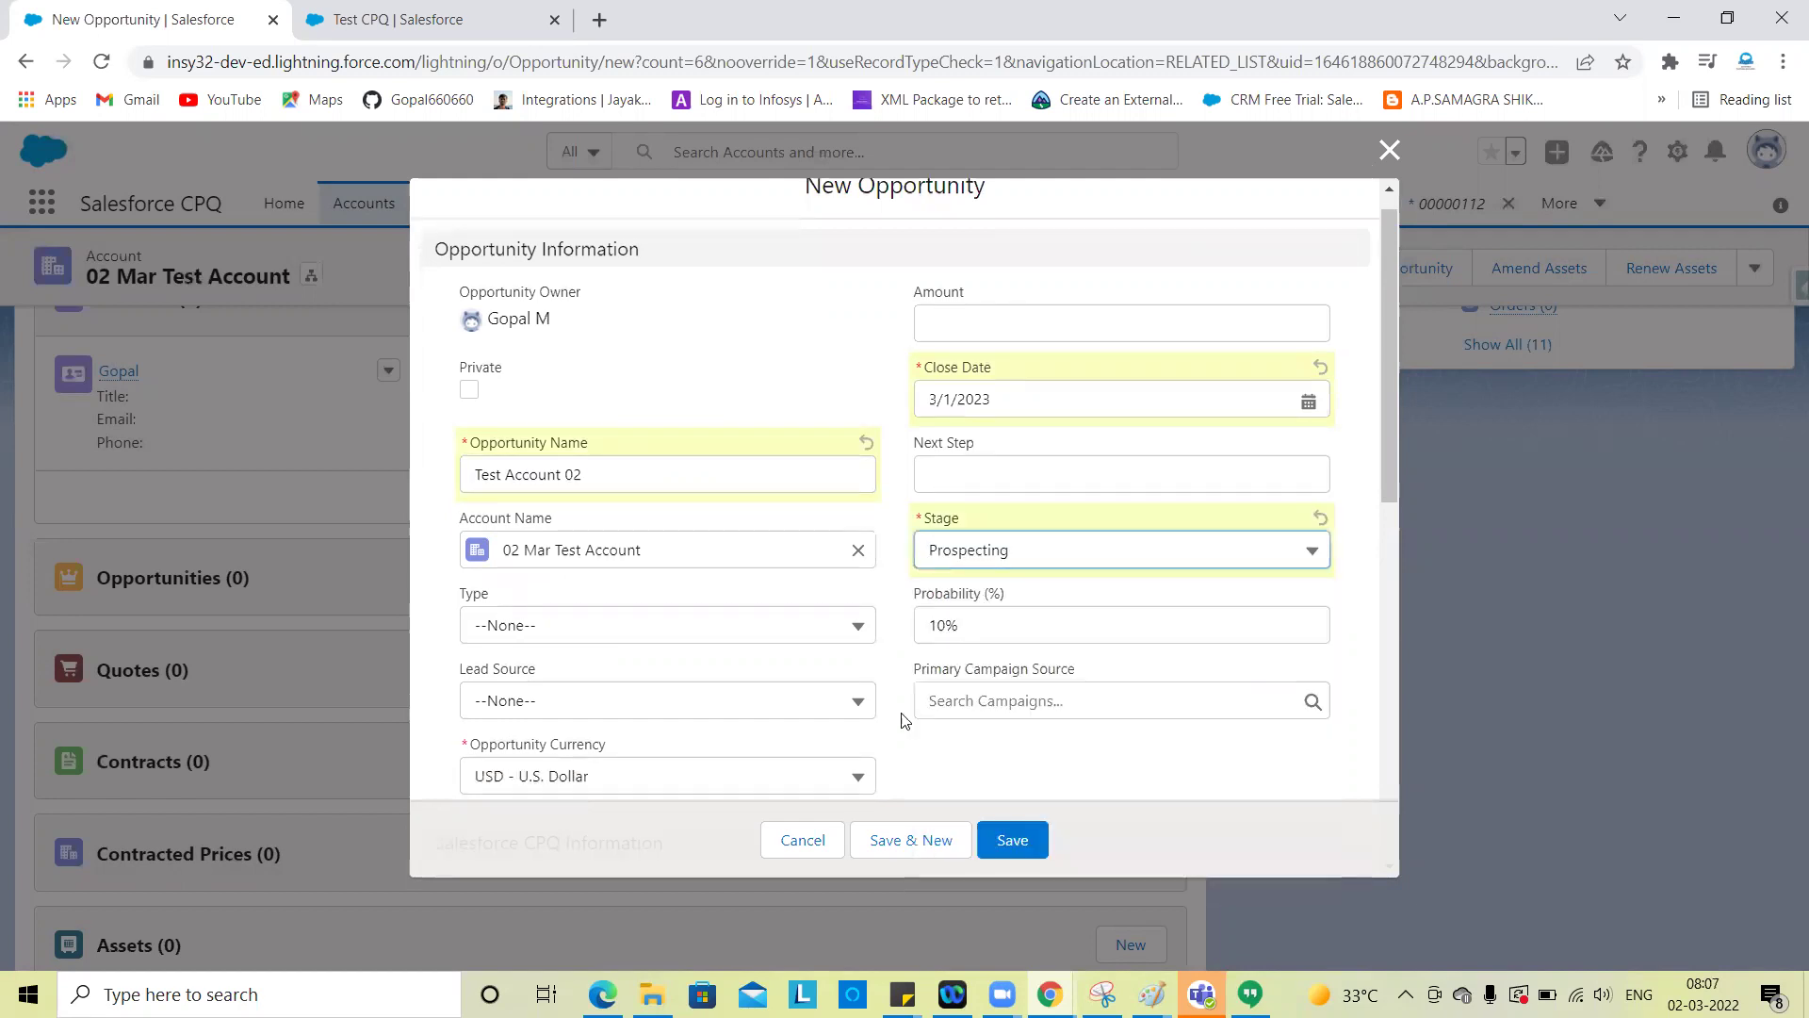
scroll(815, 534, "down", 2)
scroll(1060, 797, "down", 4)
left_click(1001, 835)
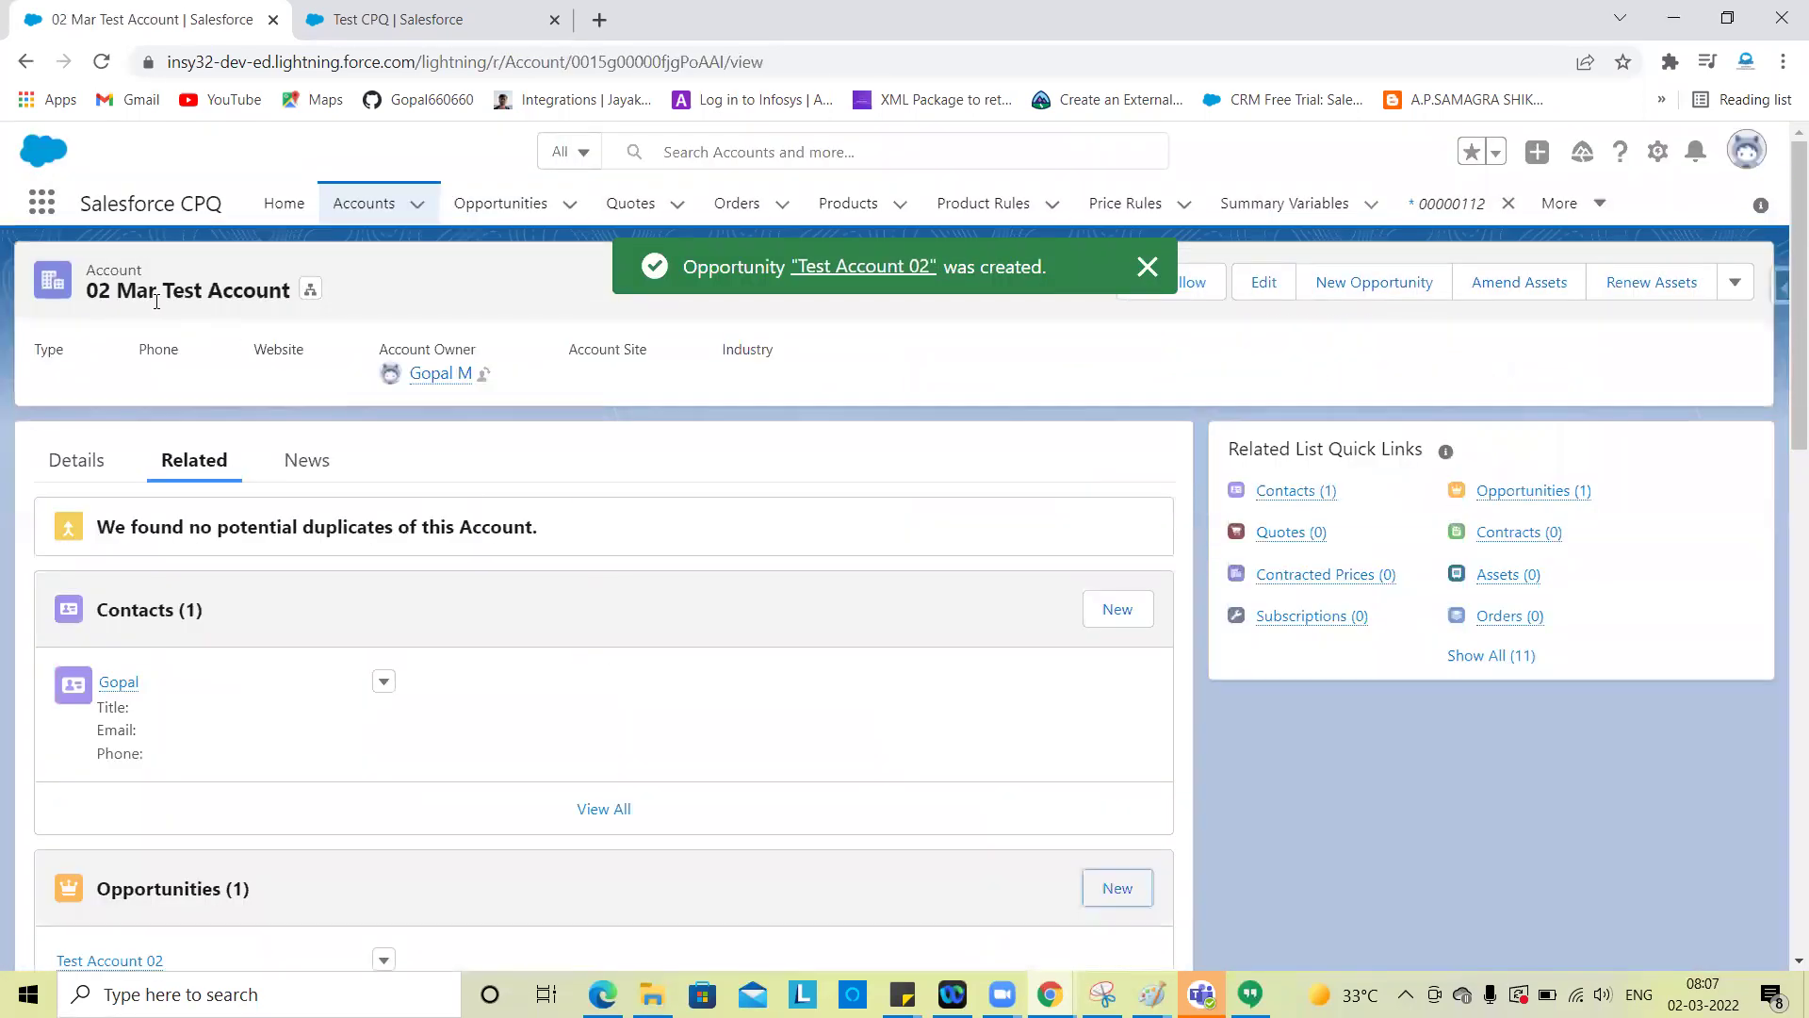
Open the Test Account 02 opportunity from the account's related records in a new browser tab and switch to it
scroll(416, 626, "down", 5)
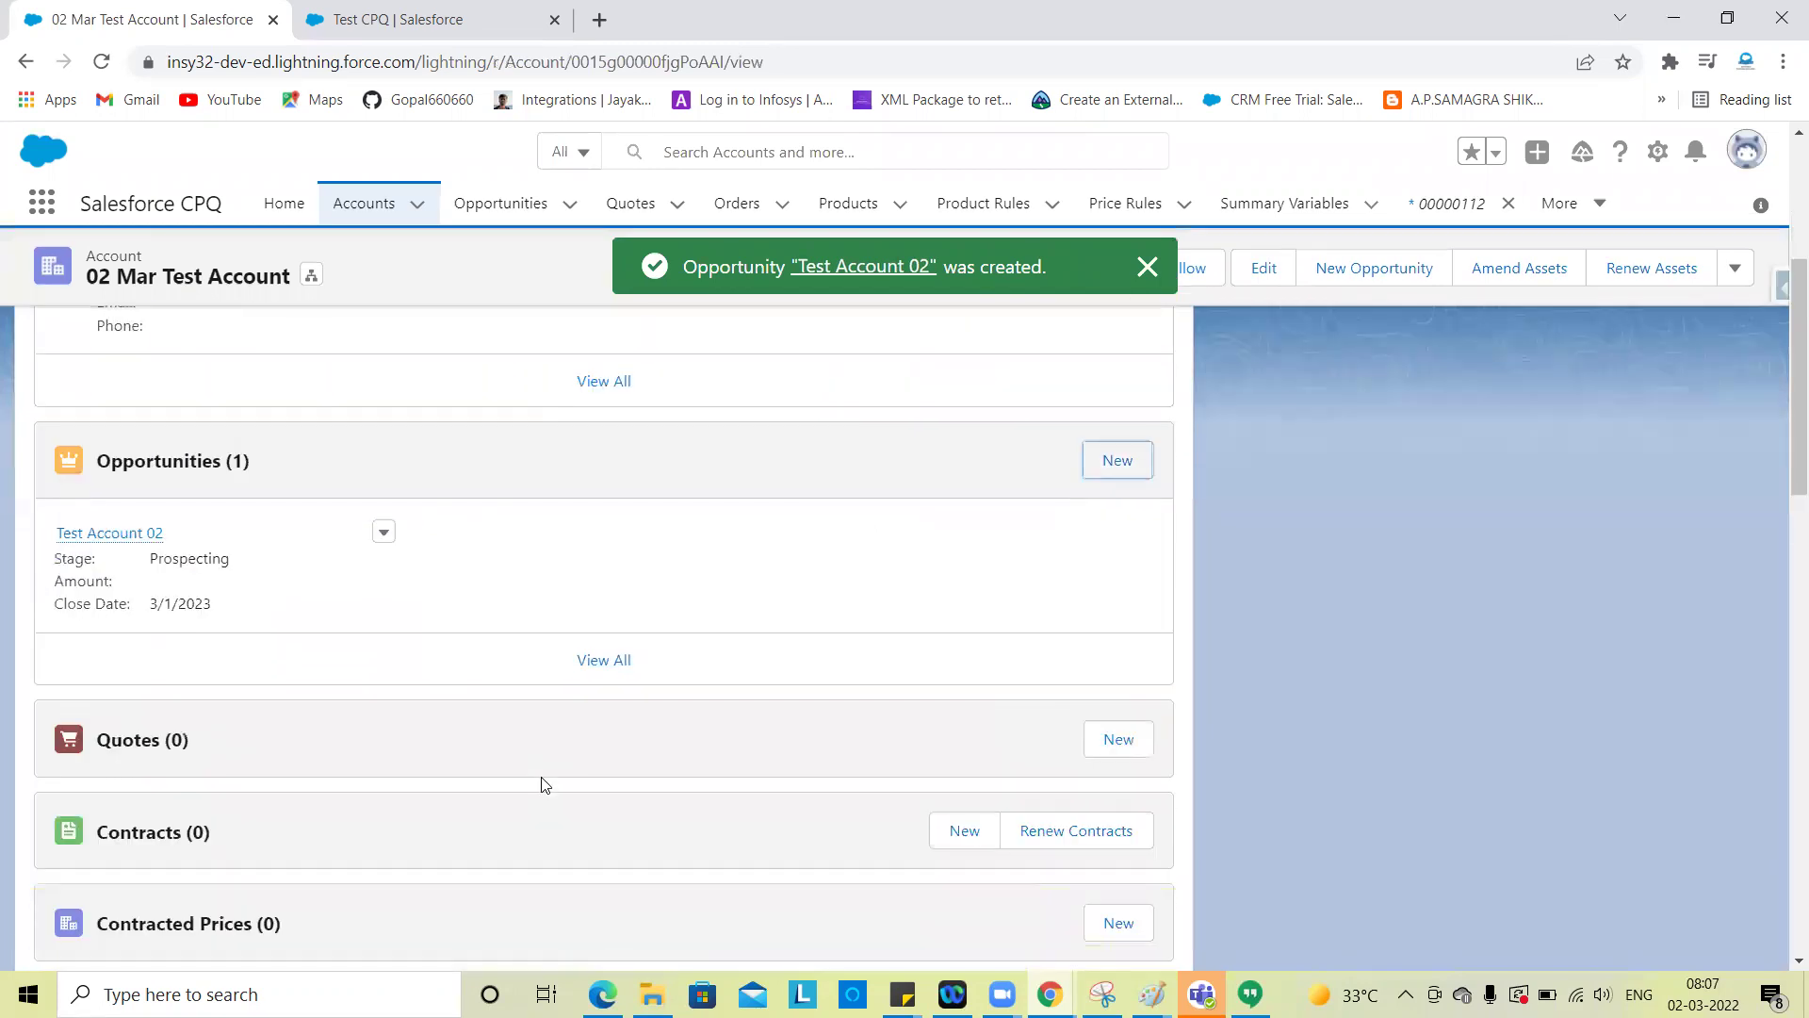
right_click(126, 540)
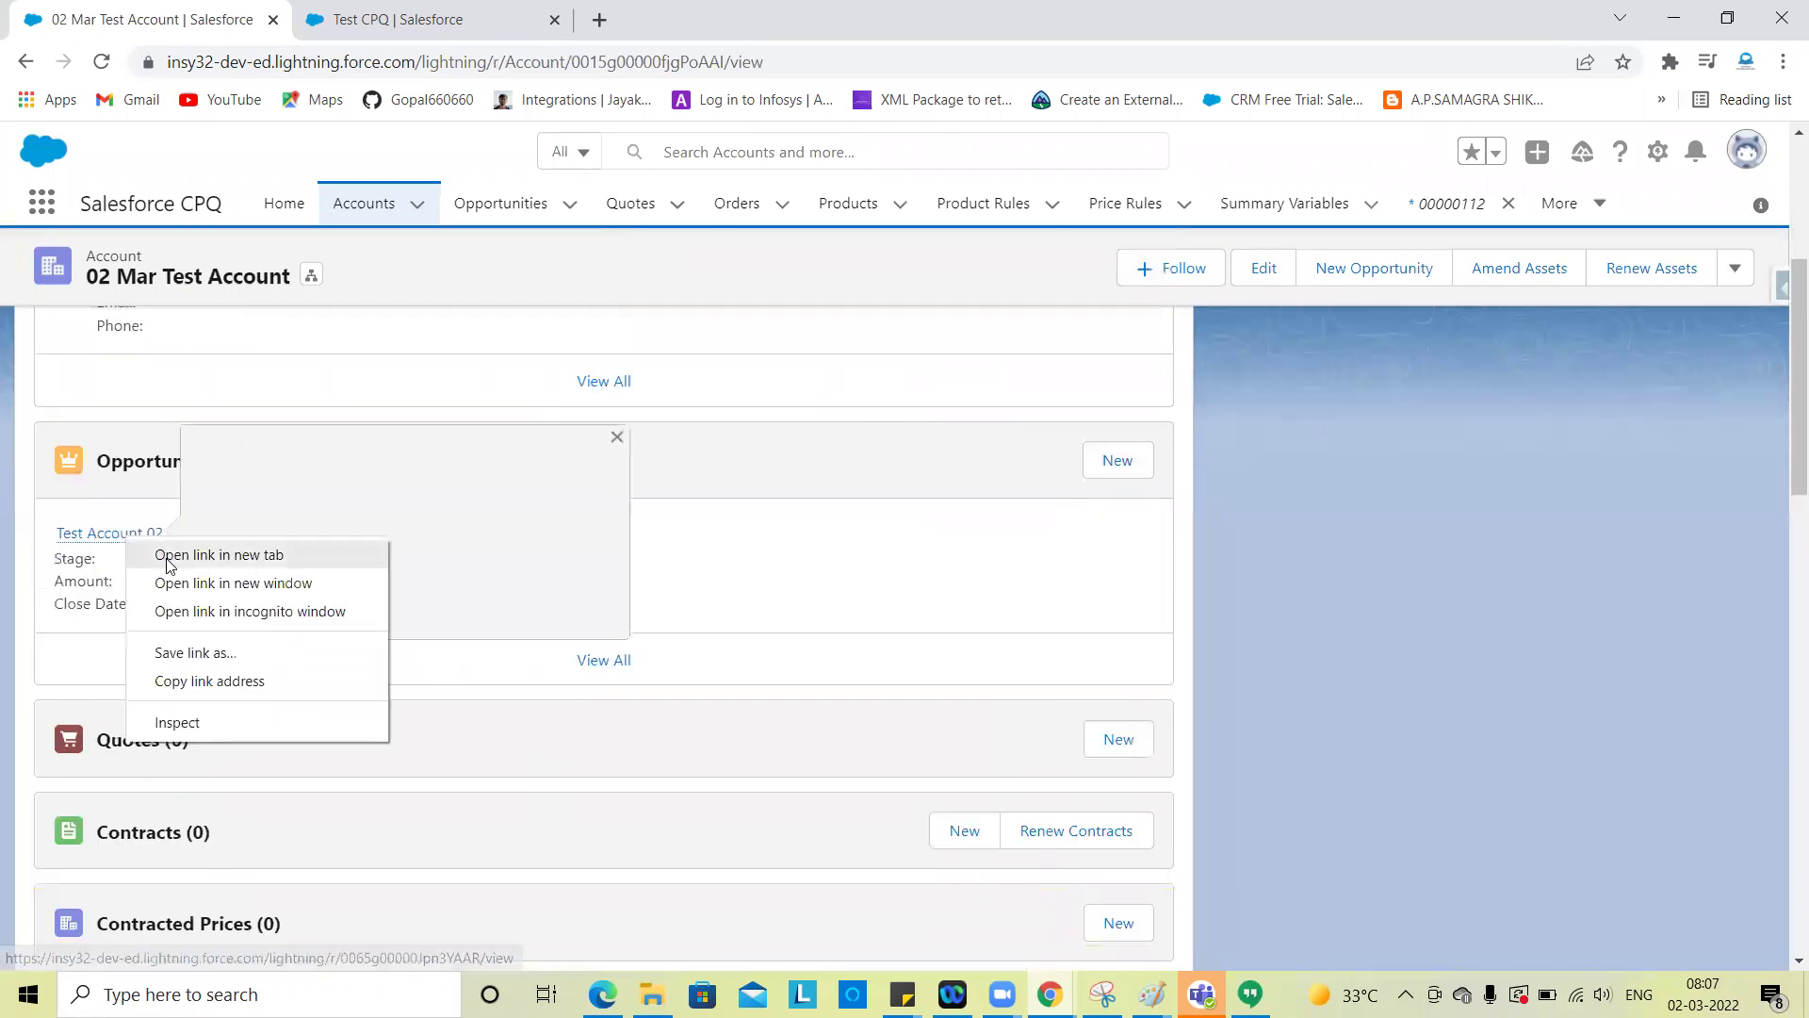
key("Return")
left_click(466, 14)
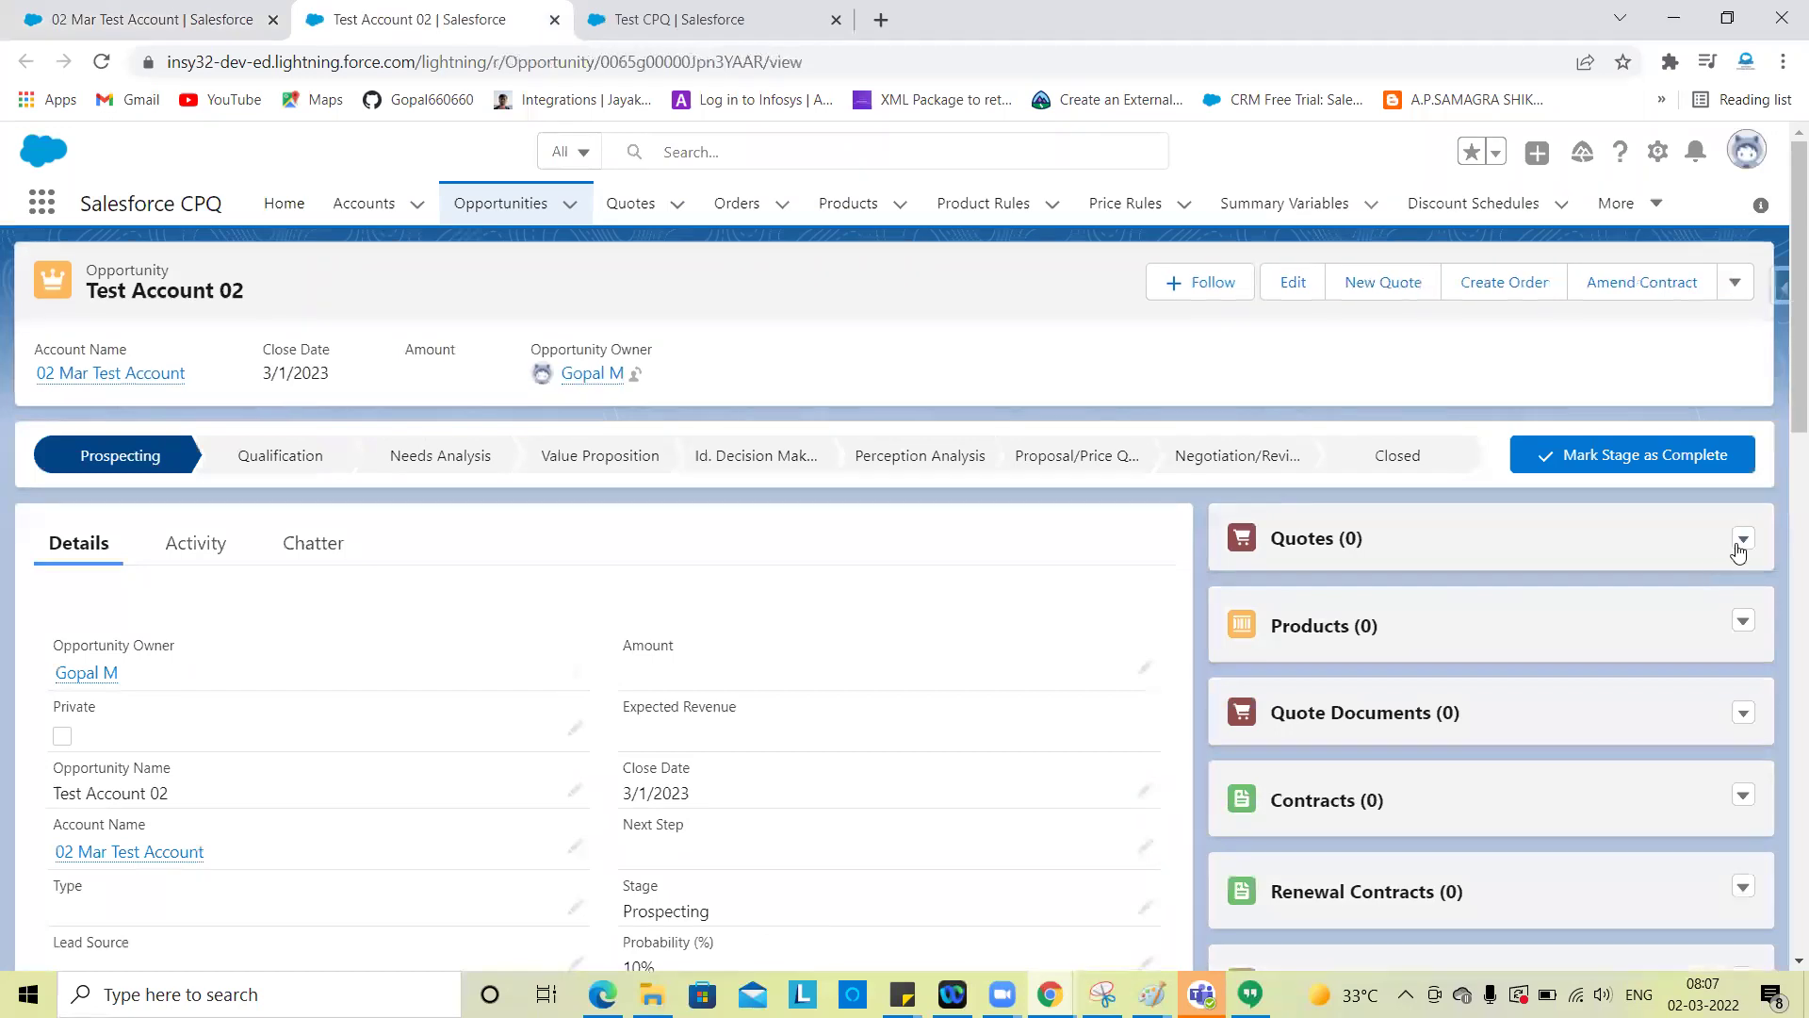
Create and save a primary quote from the opportunity, linked to opportunity Test Account 02 and account 02 Mar Test Account
left_click(1743, 538)
left_click(1668, 576)
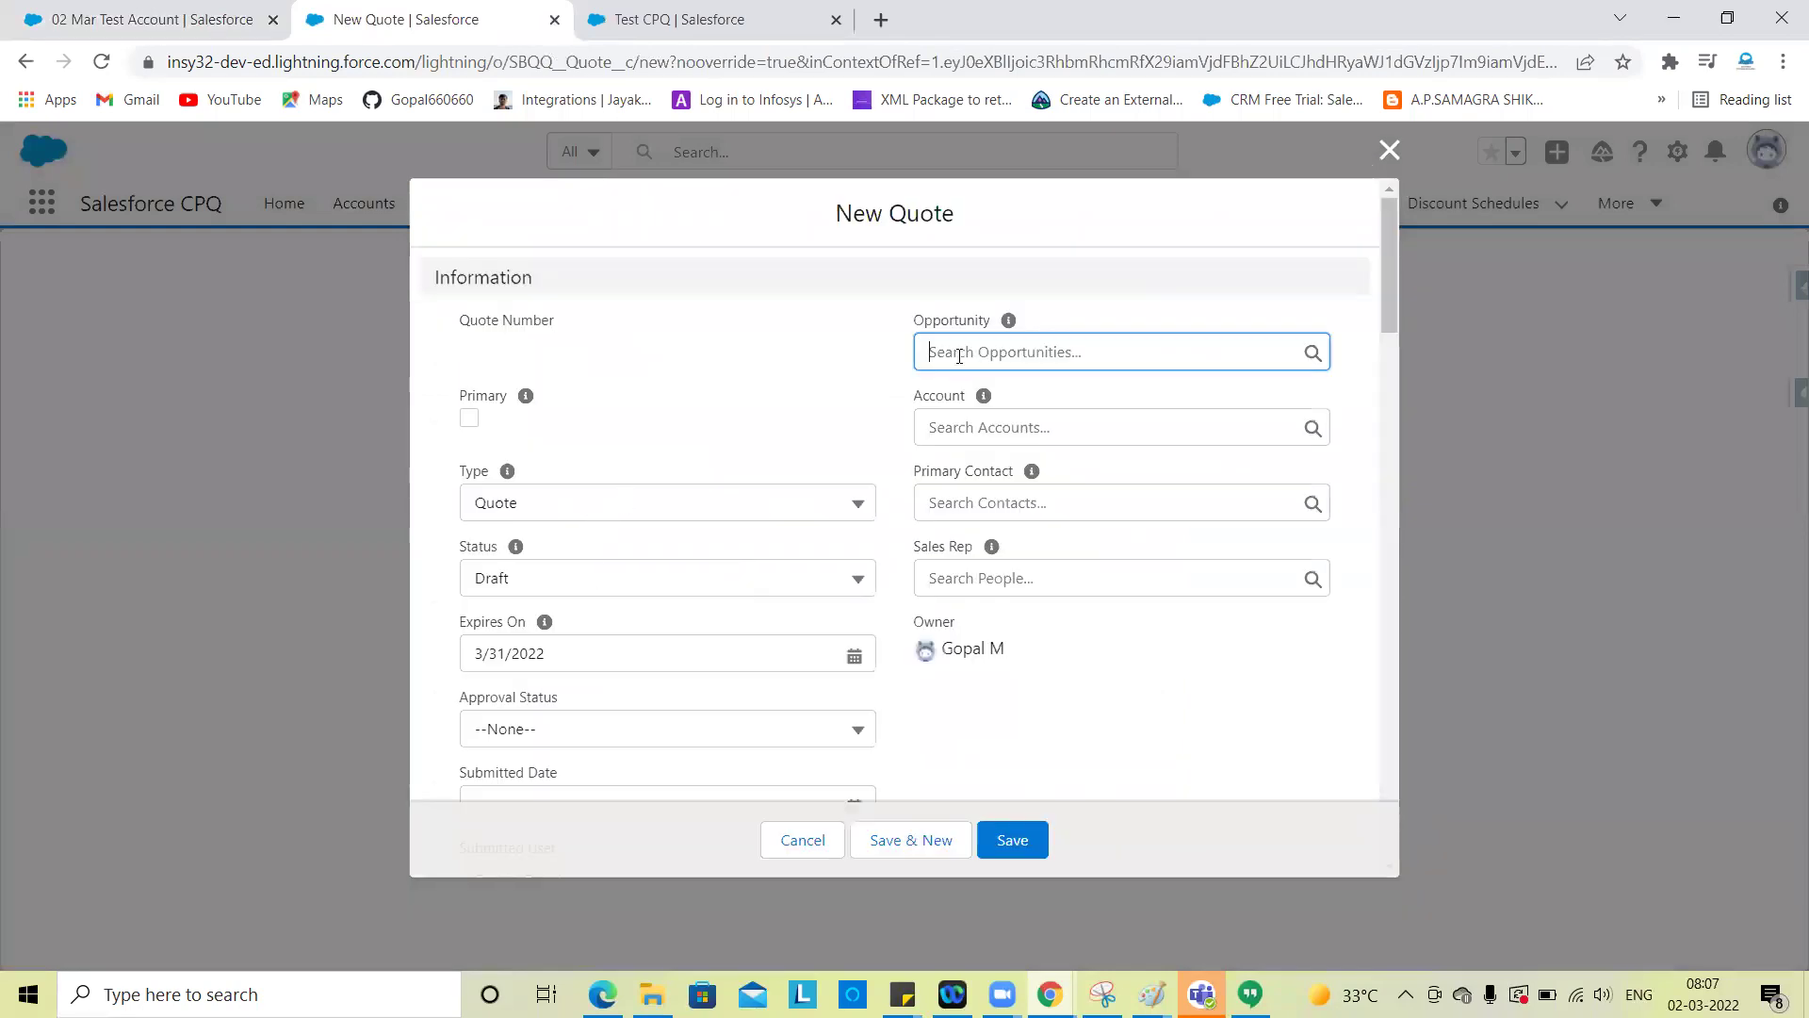
left_click(960, 356)
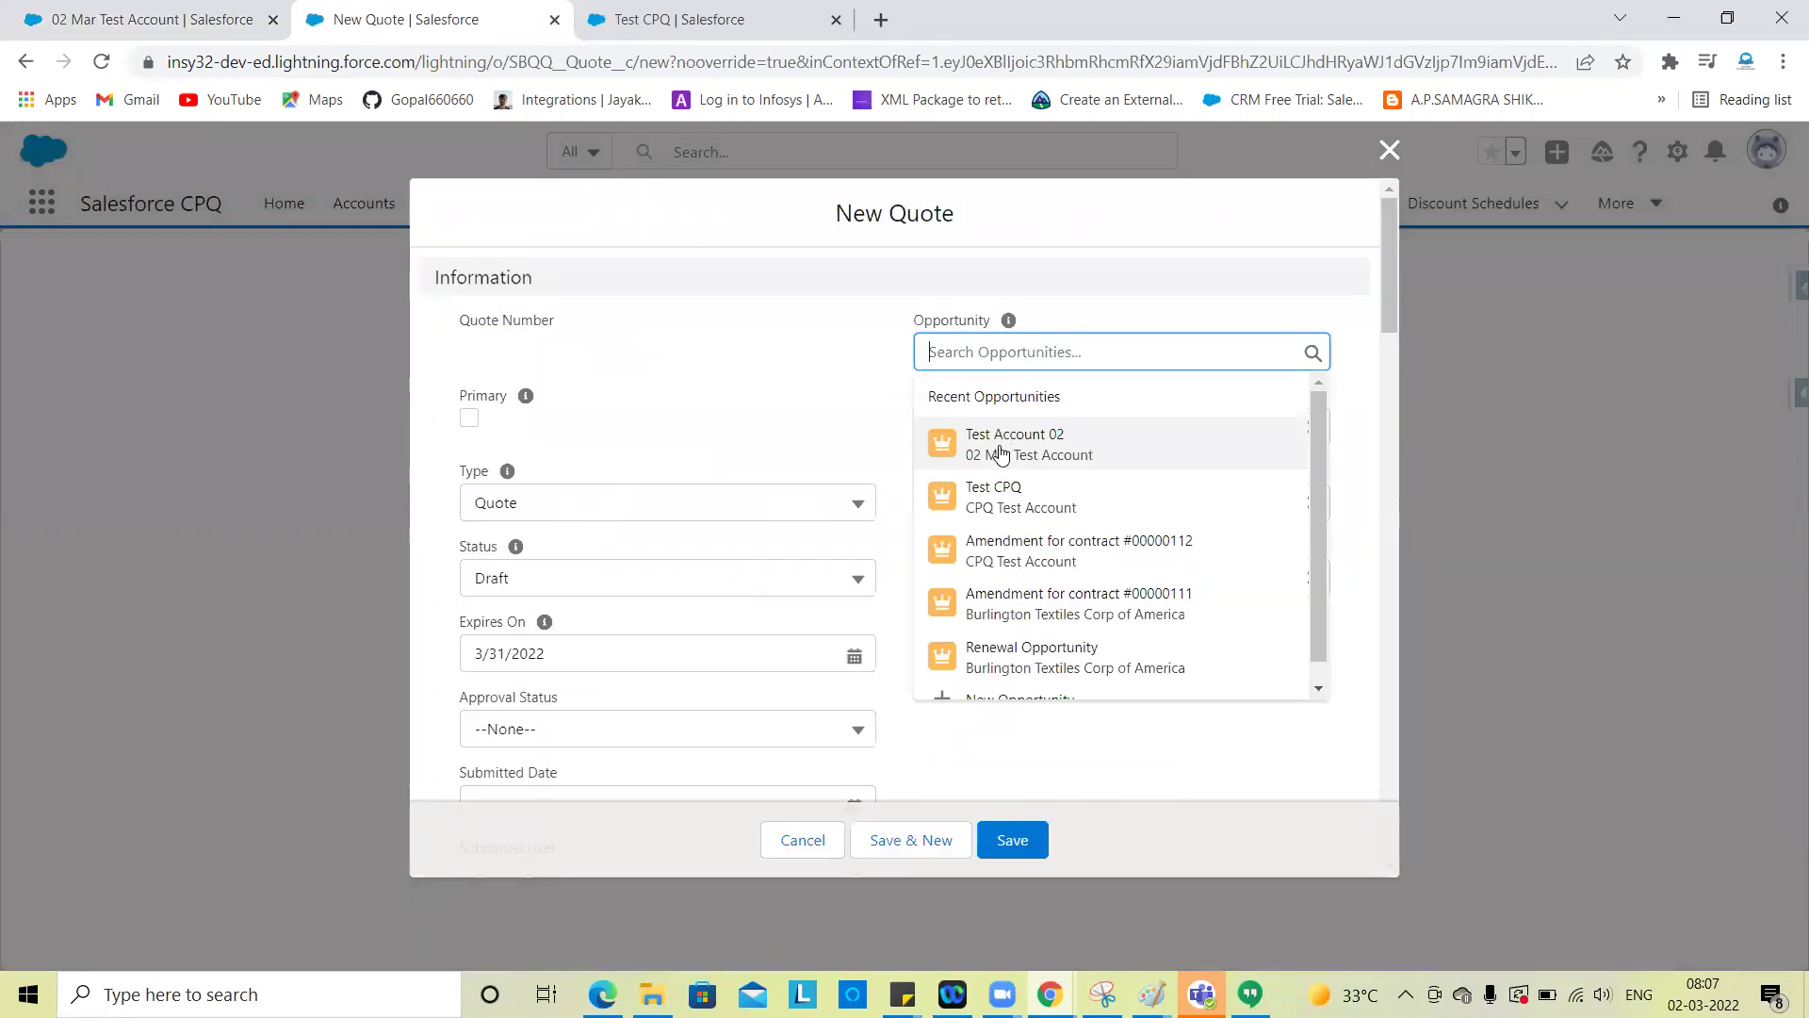
left_click(1000, 445)
left_click(972, 425)
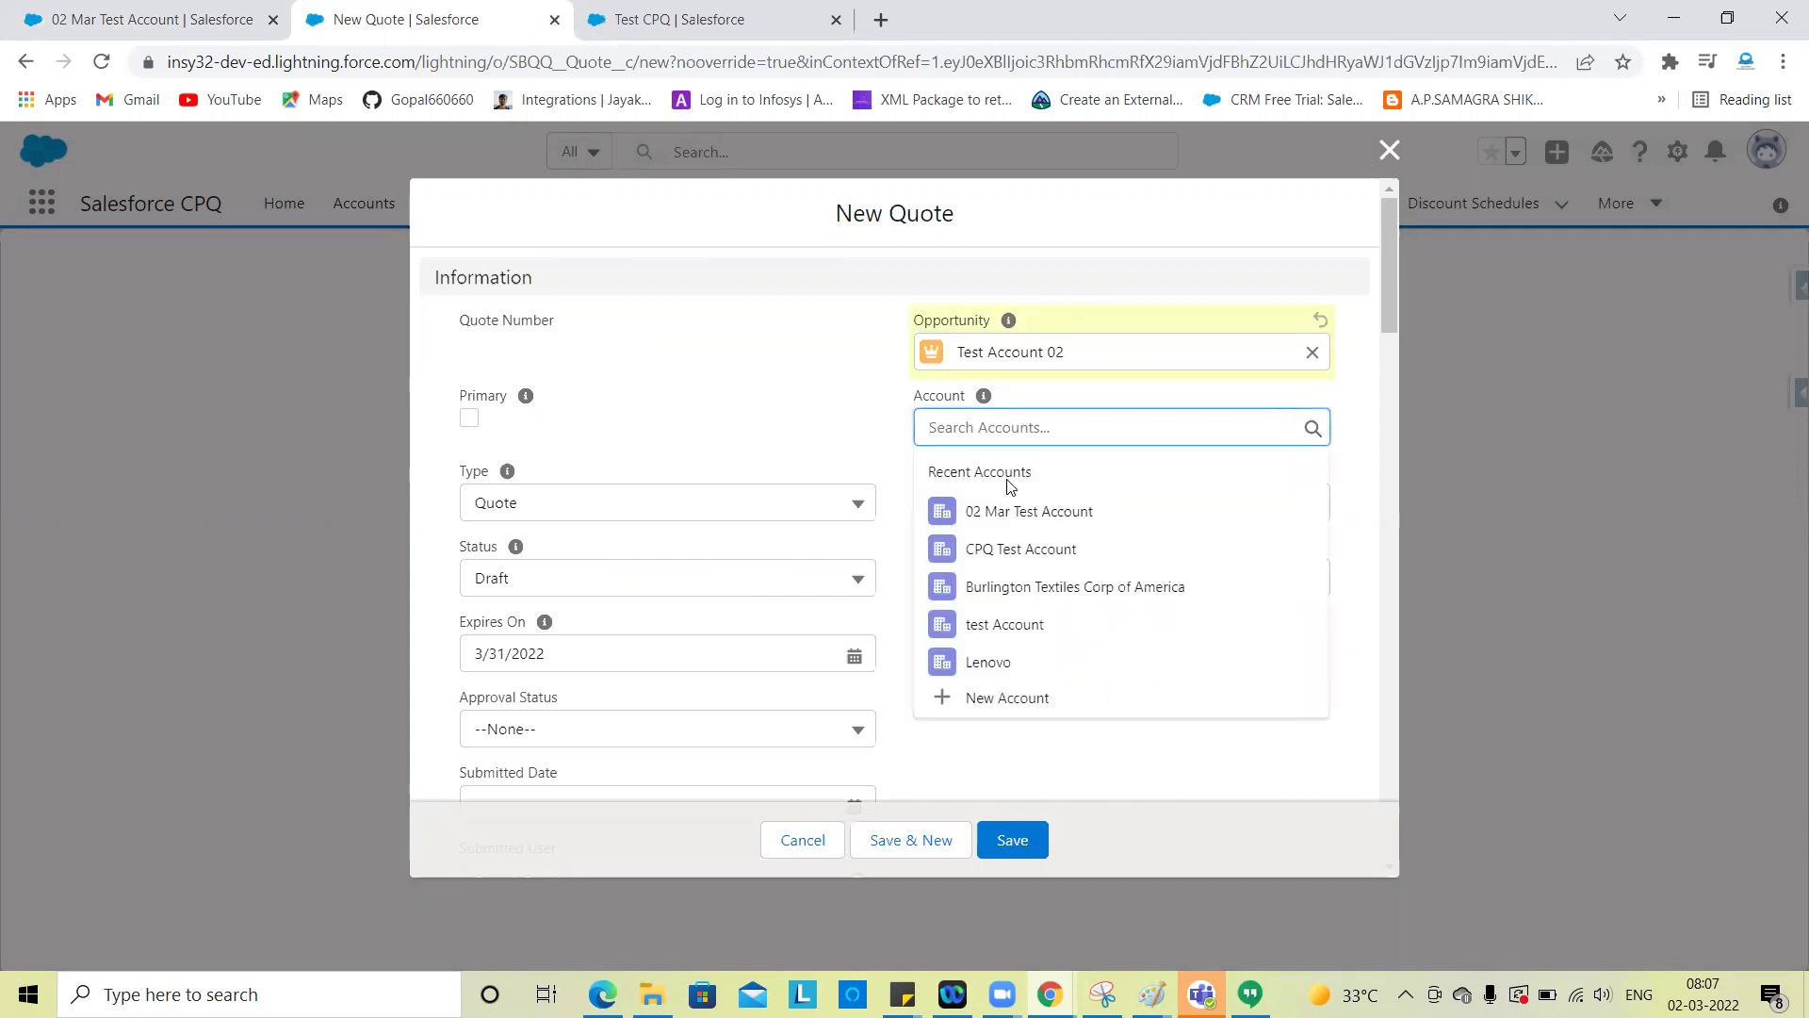
left_click(1008, 516)
left_click(470, 418)
left_click(1006, 850)
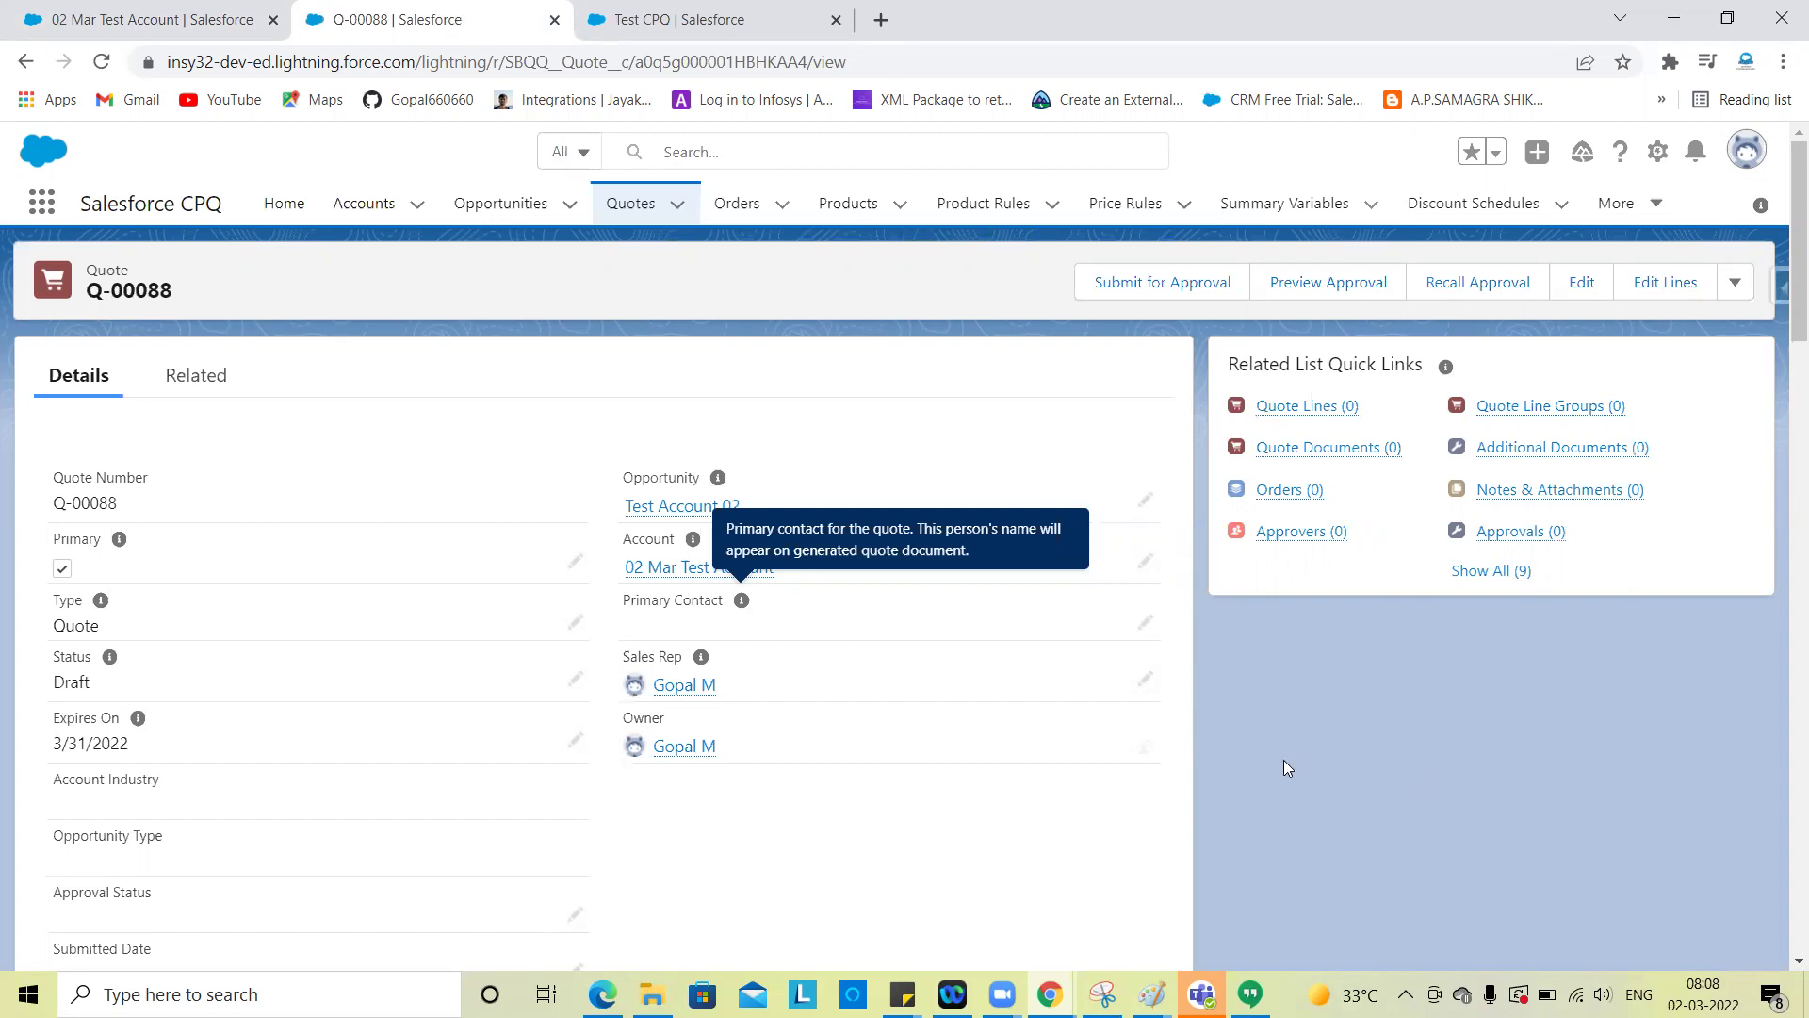
Open the new quote's line editor and choose the Standard Price Book
left_click(1665, 283)
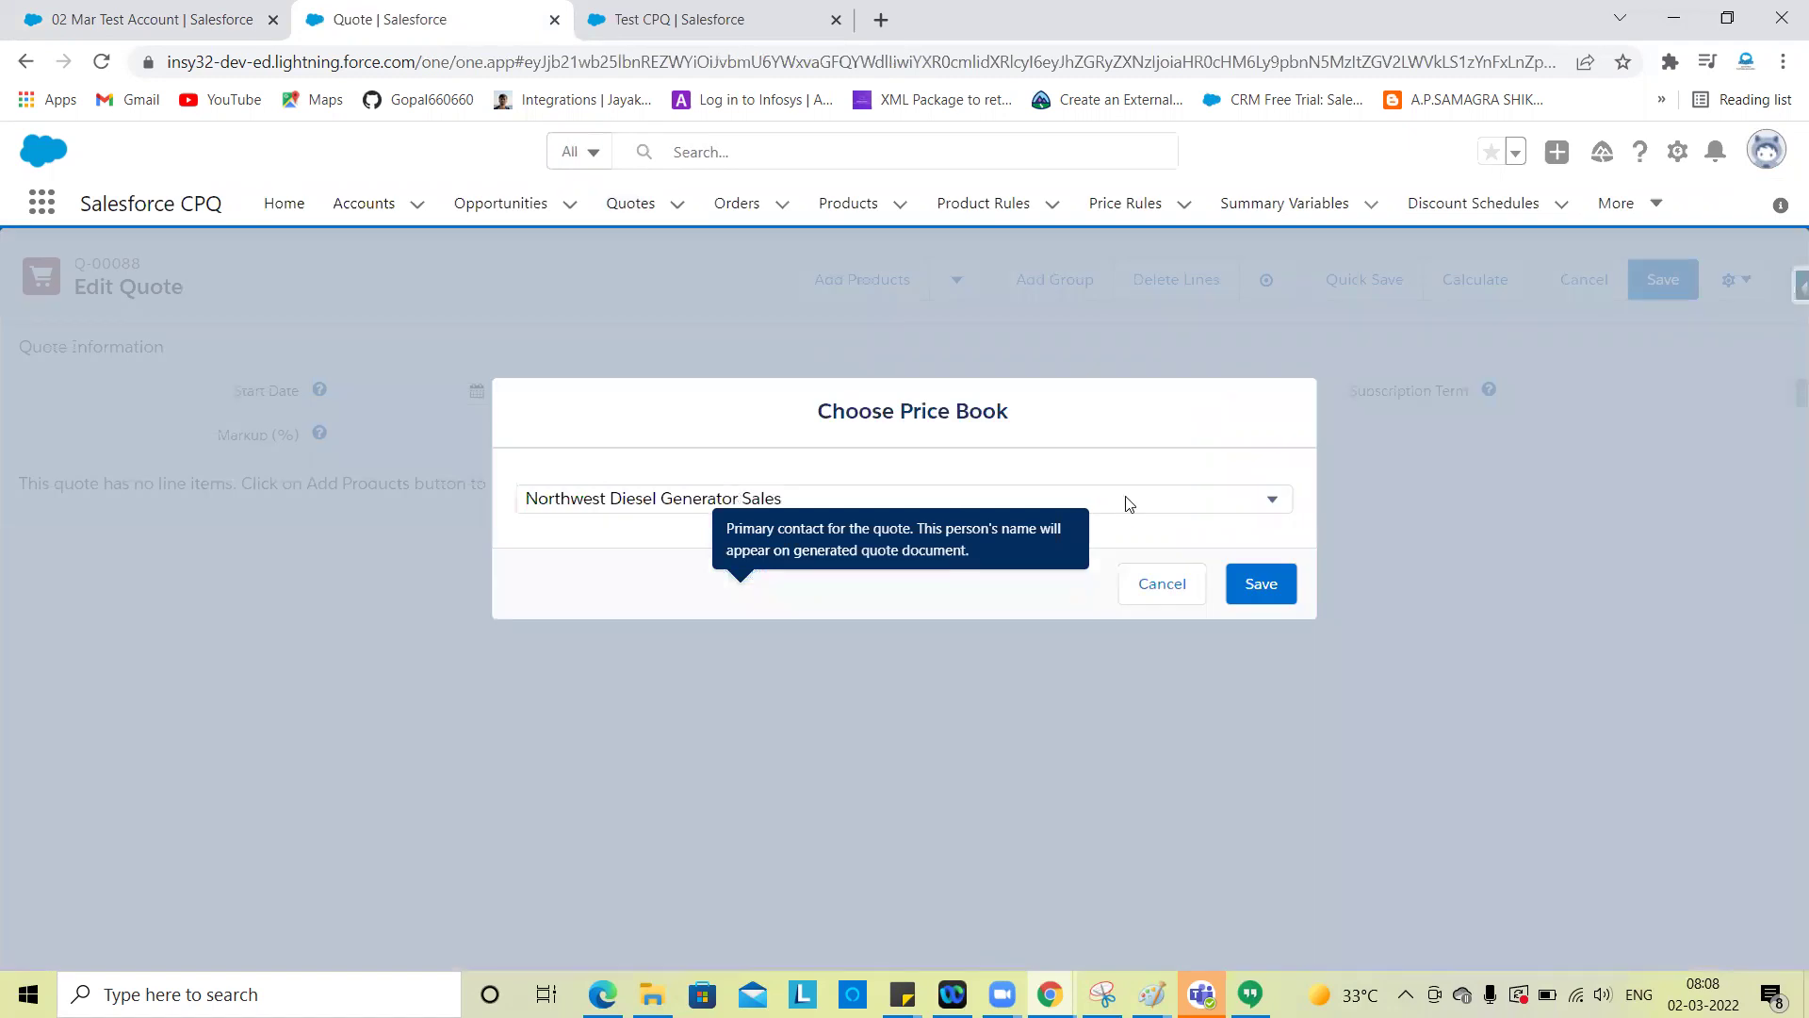
left_click(999, 505)
left_click(874, 545)
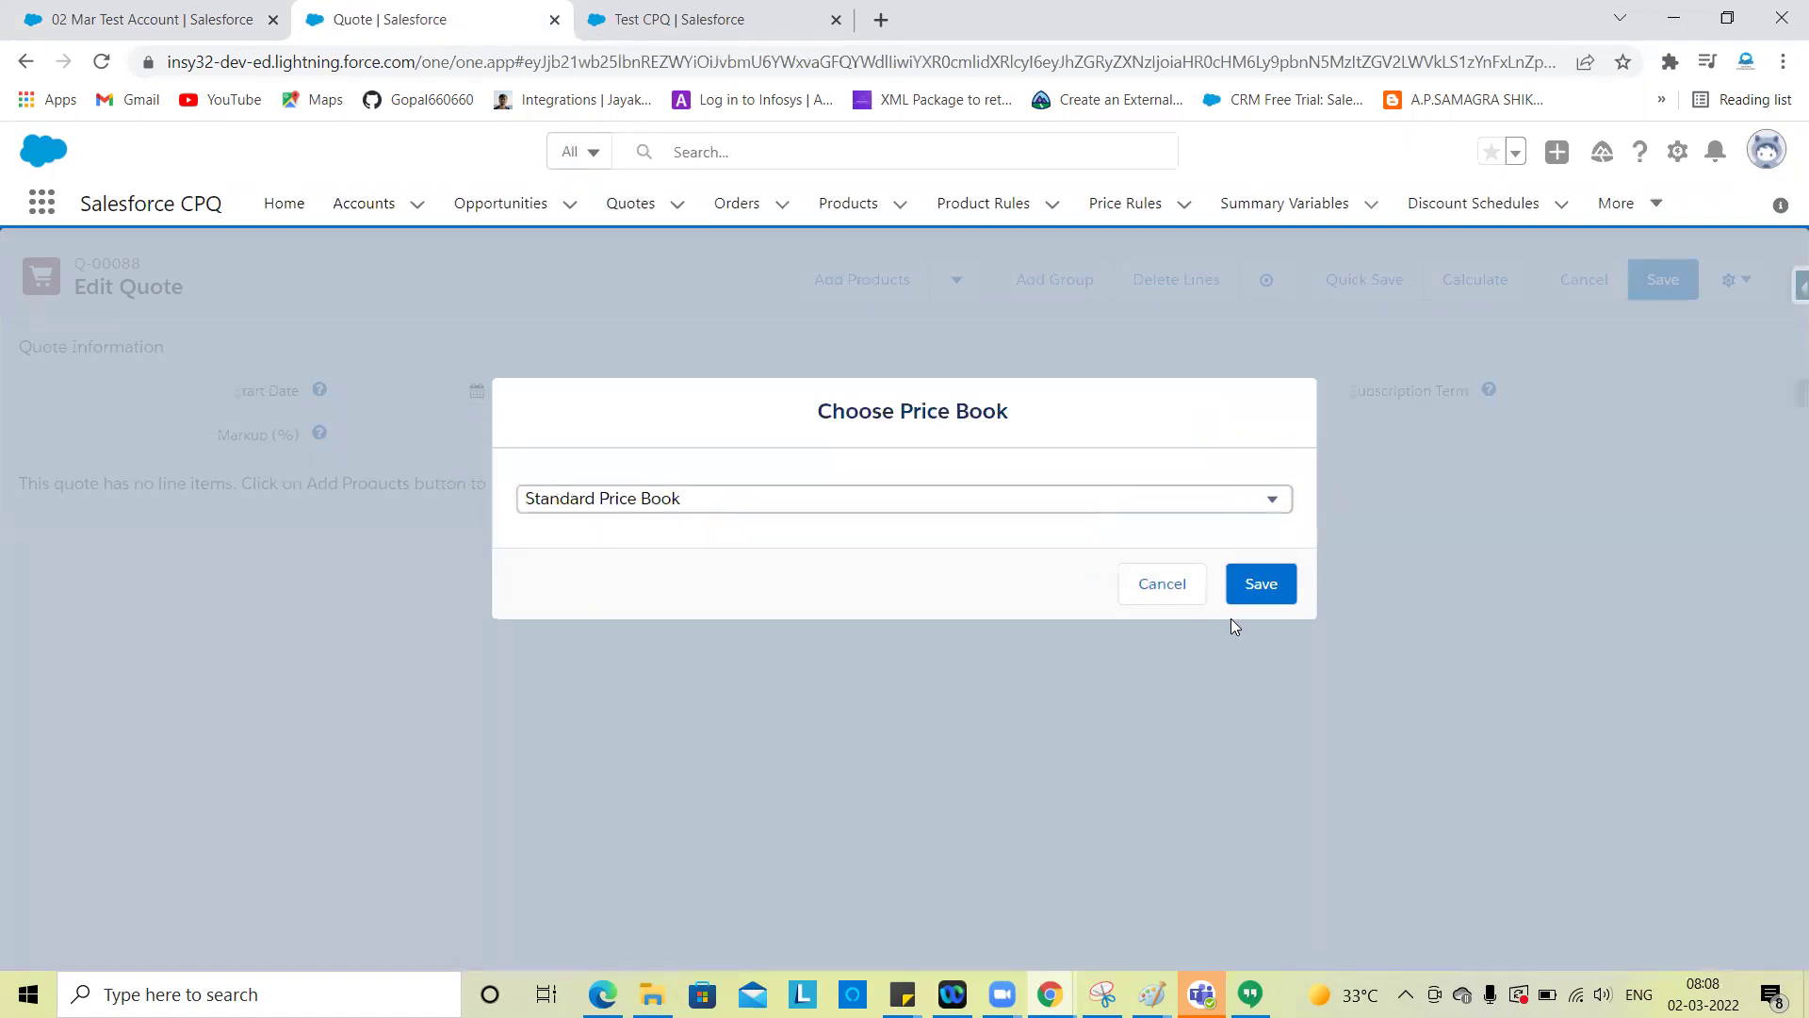
left_click(1260, 585)
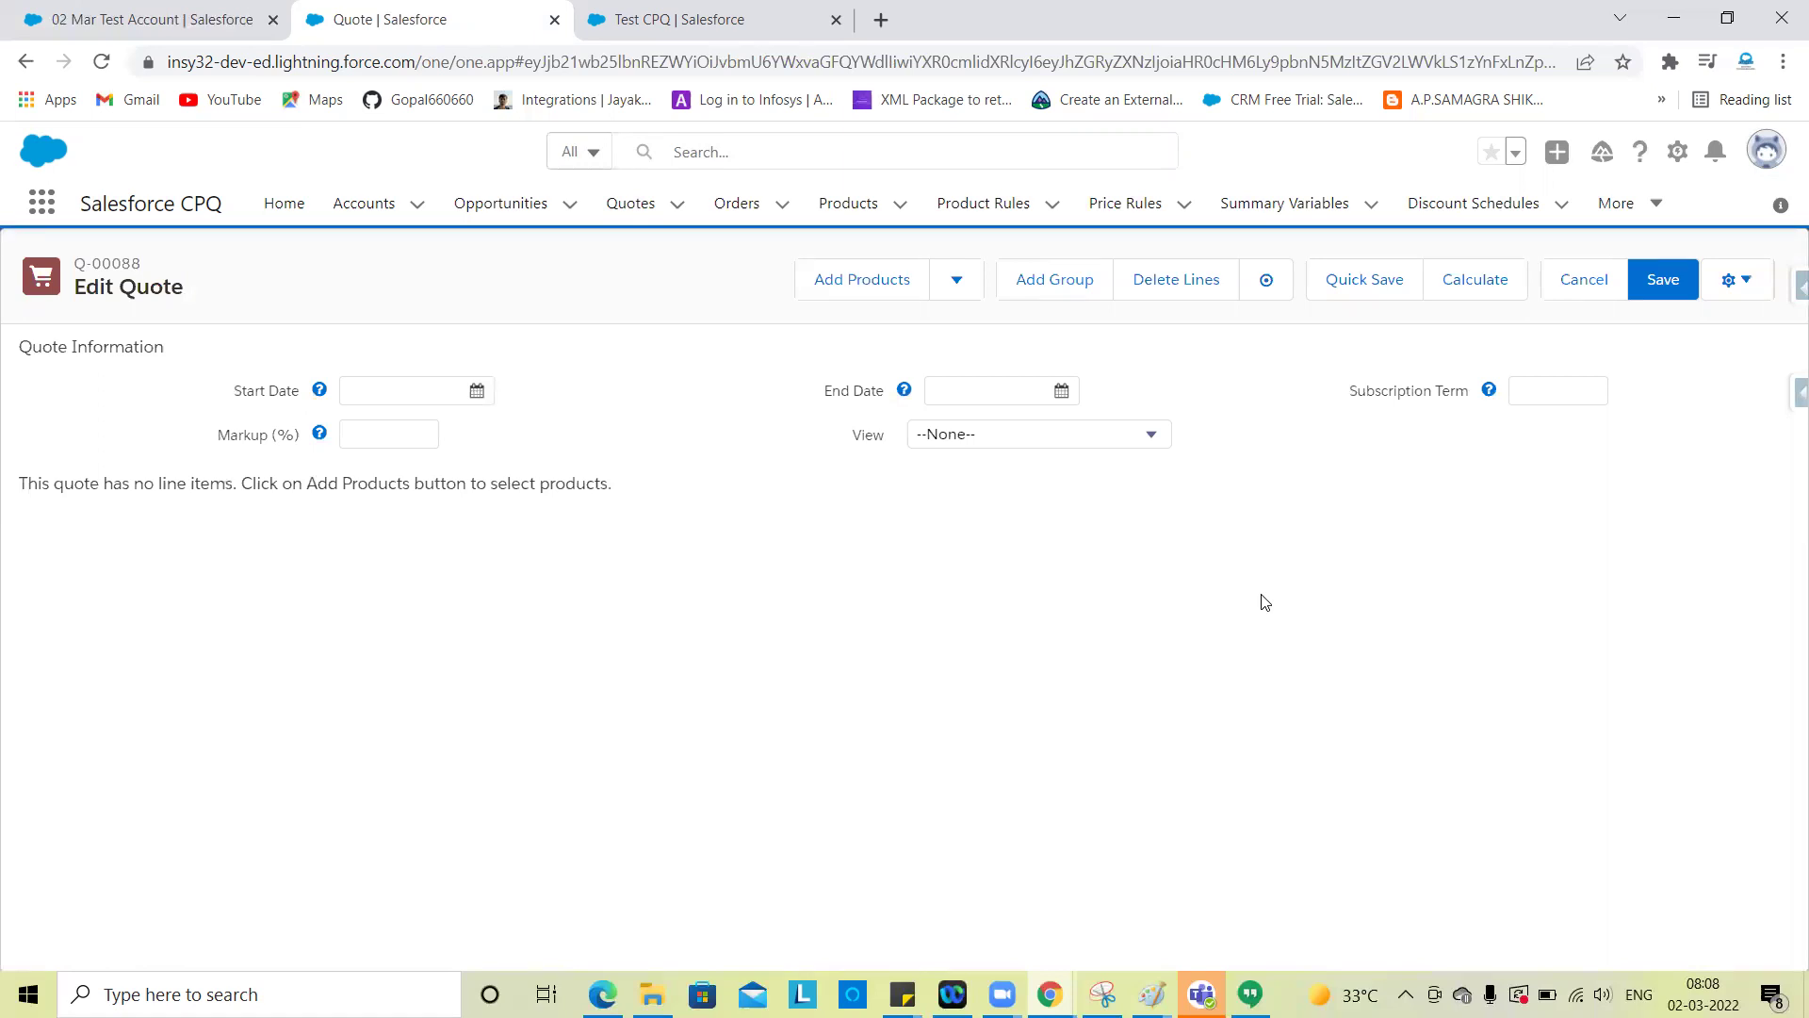
Search the quote's product selection for "sub" and add the sub product, staying in the selection to add more
left_click(867, 293)
left_click(618, 280)
type("sub")
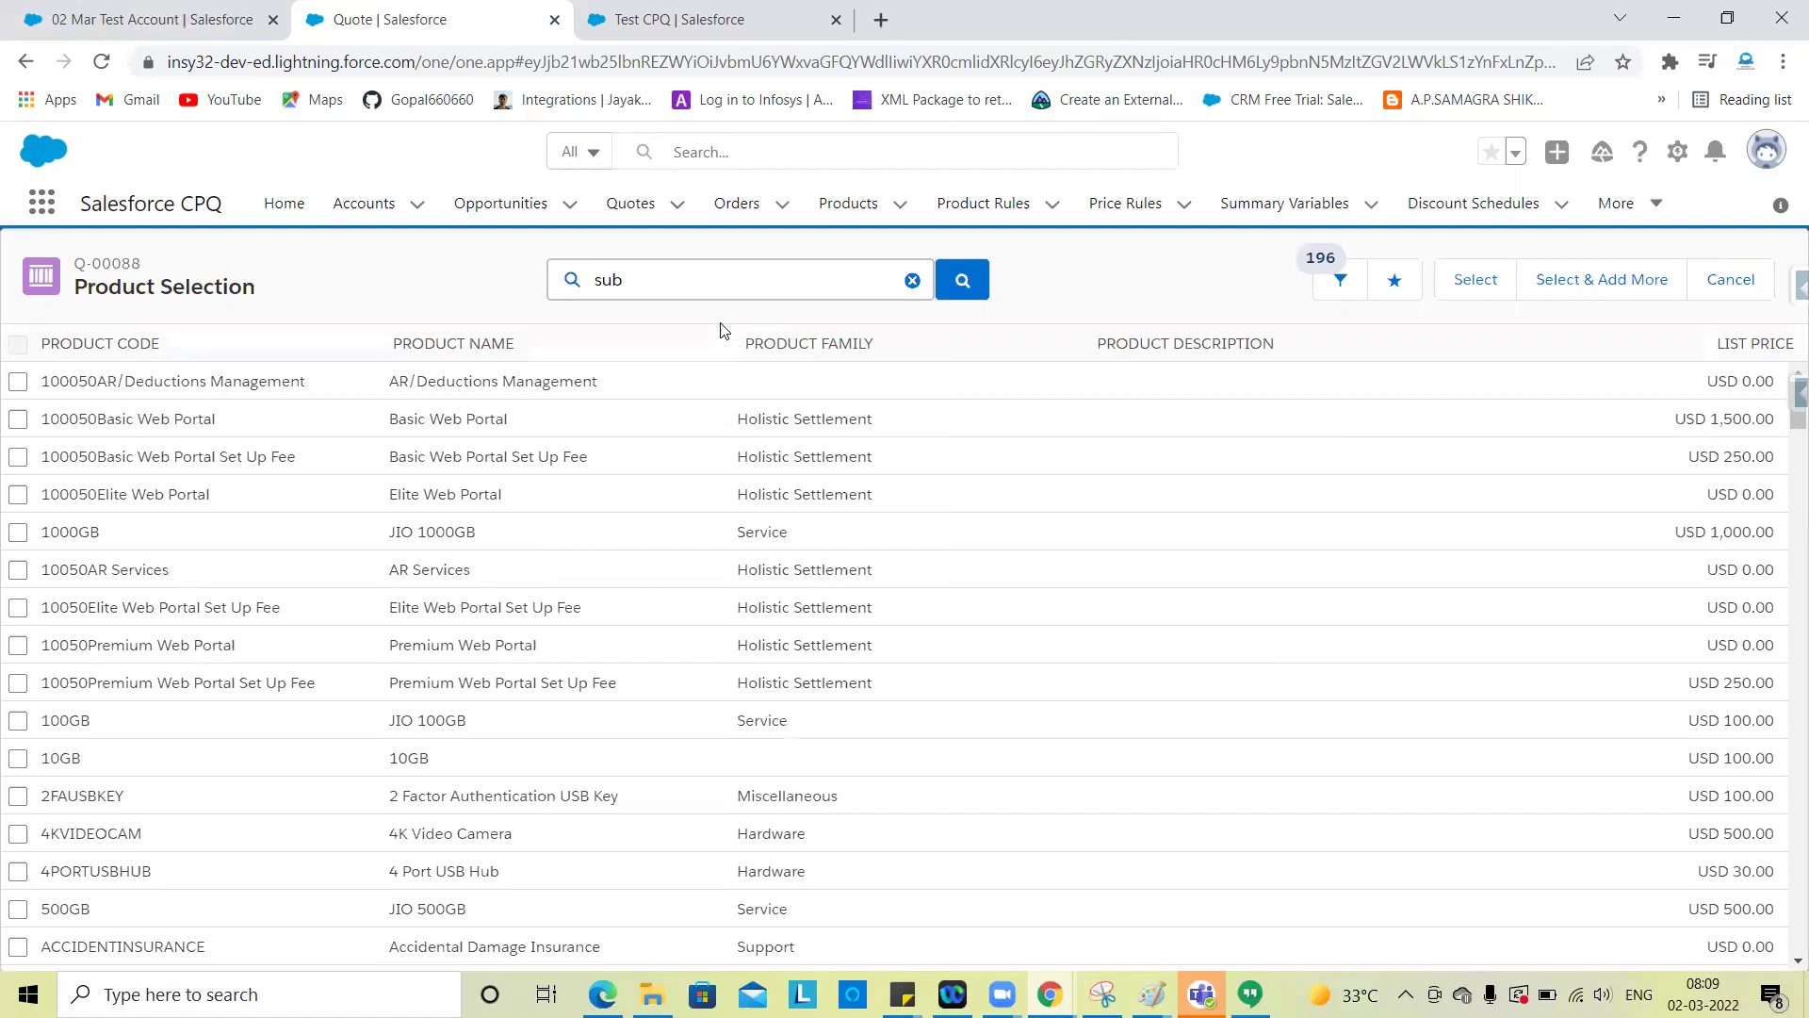
key("Return")
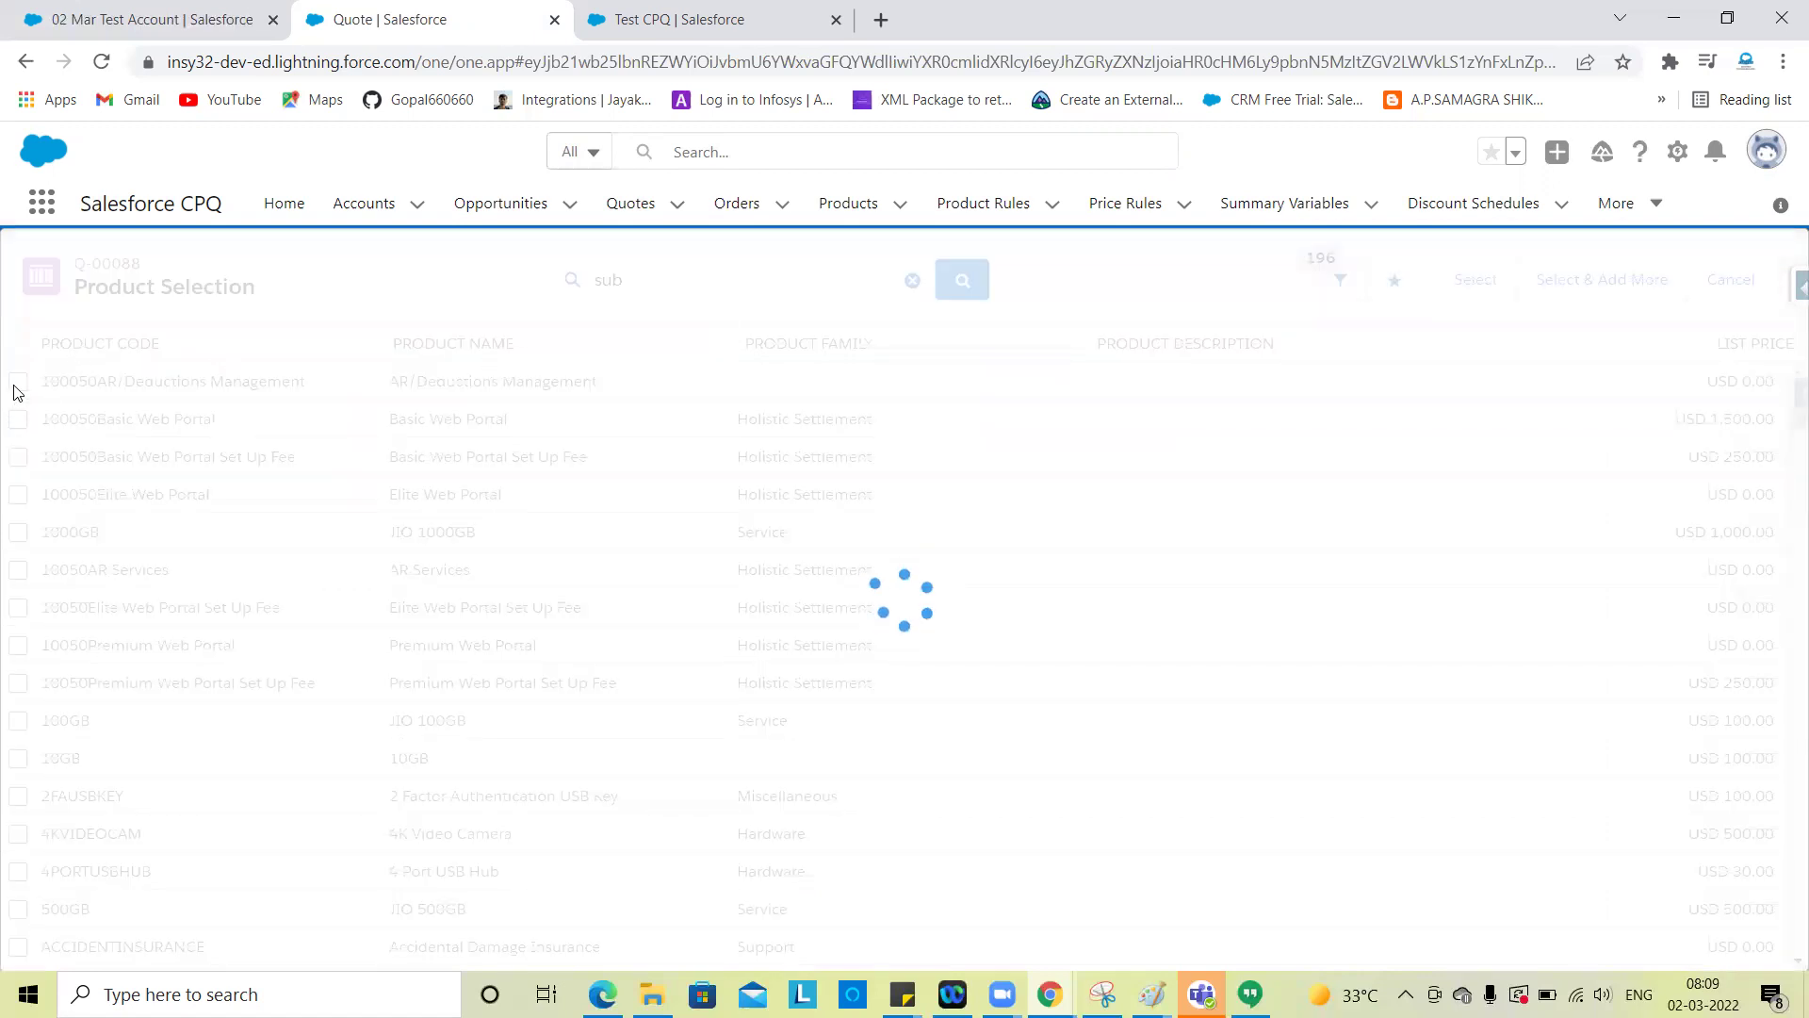
left_click(18, 382)
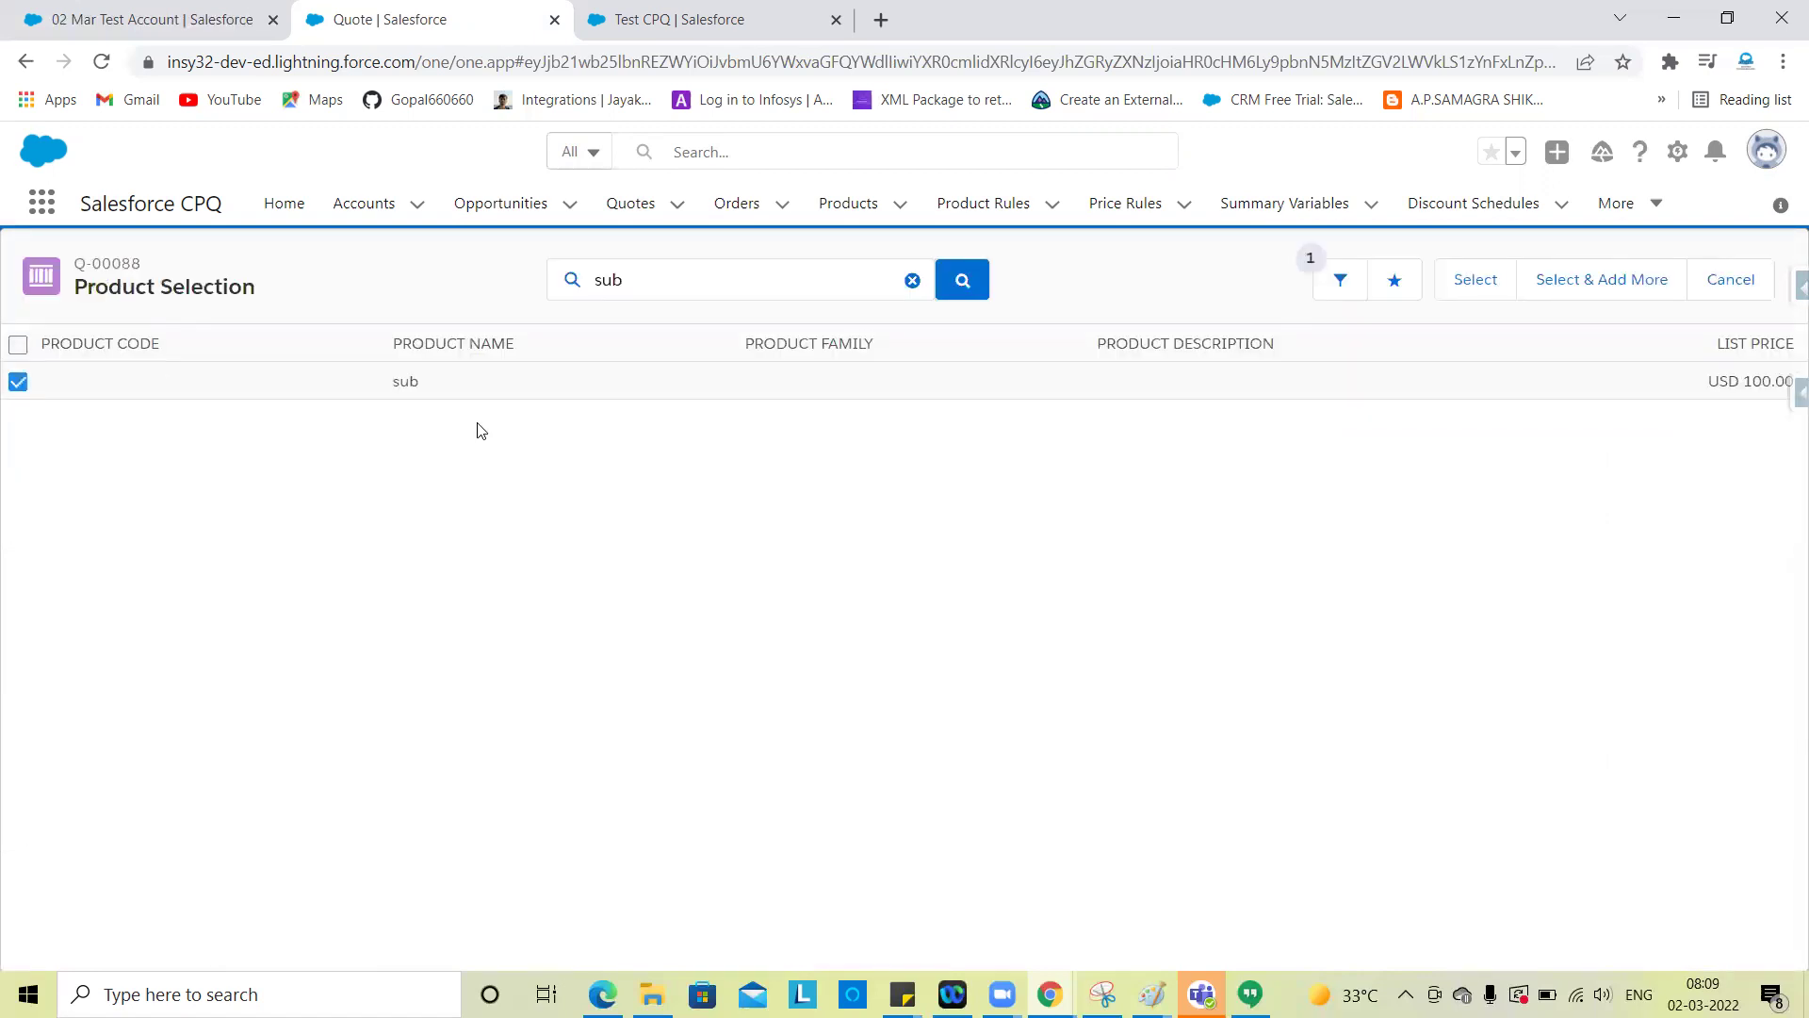
left_click(1603, 282)
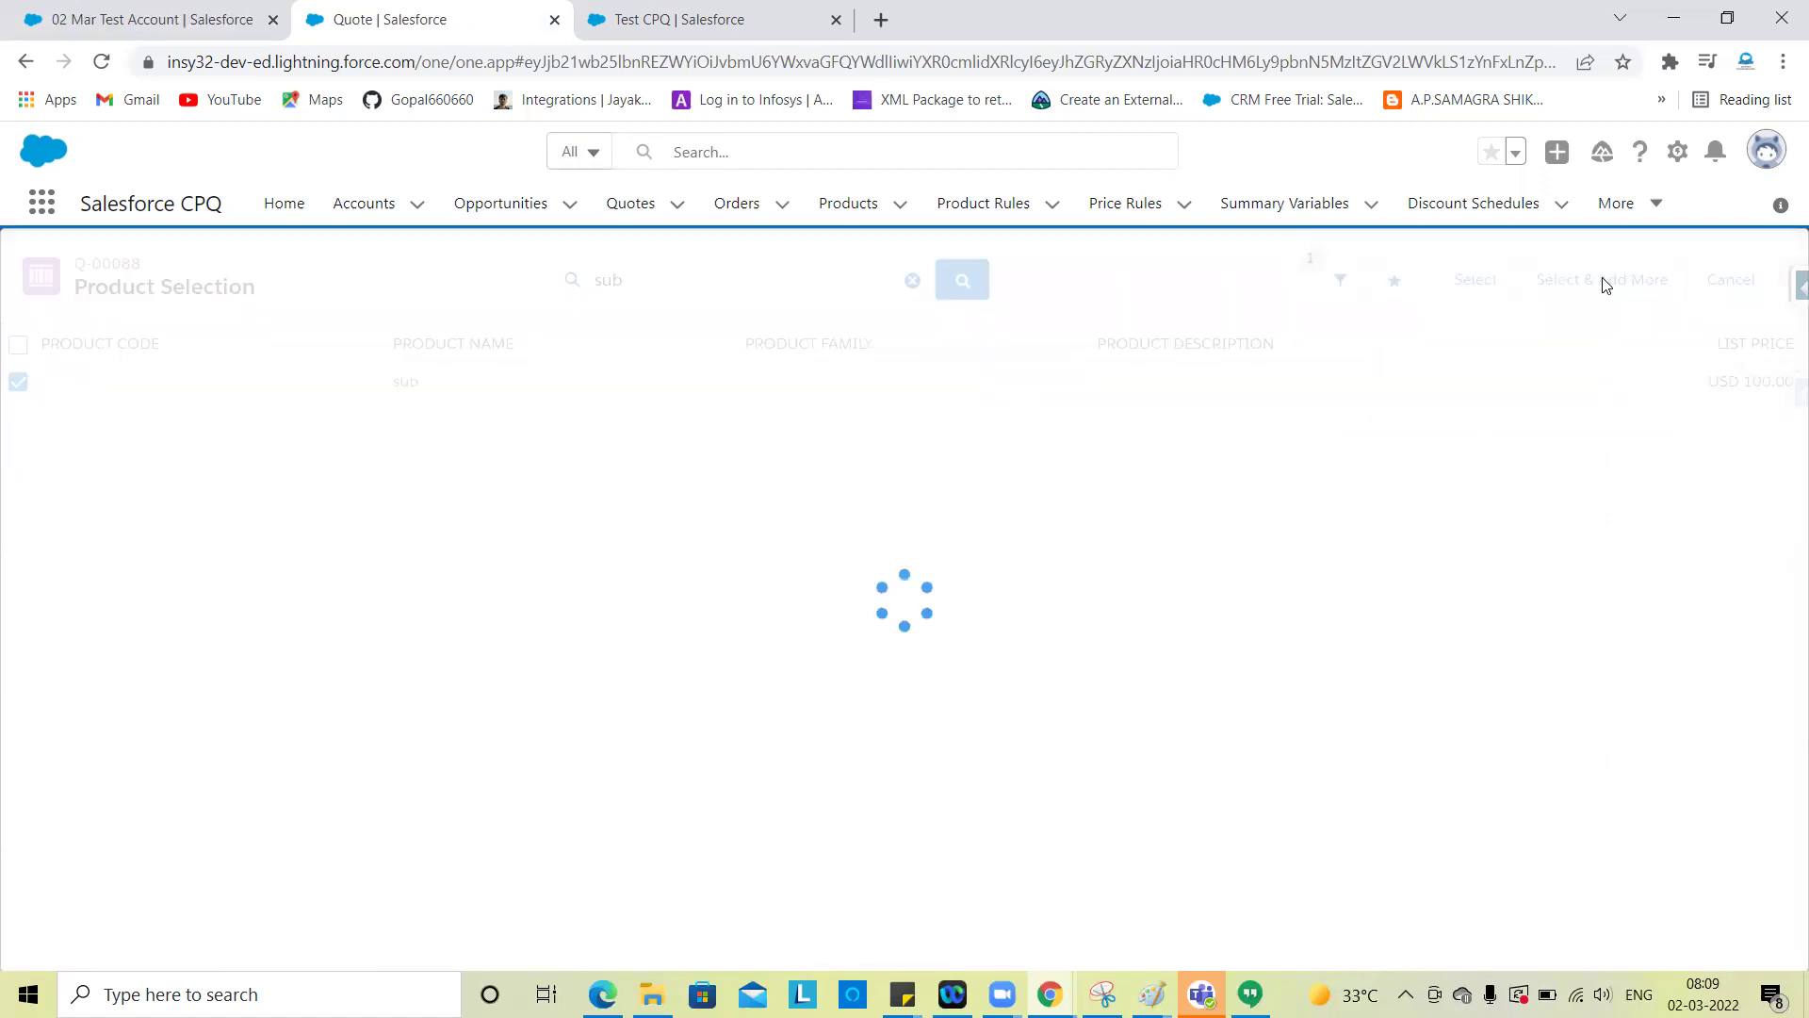
Search the products for "net" and add Hathway Networks and Networks Test to the quote
left_click(687, 280)
key("BackSpace")
key("BackSpace")
key("BackSpace")
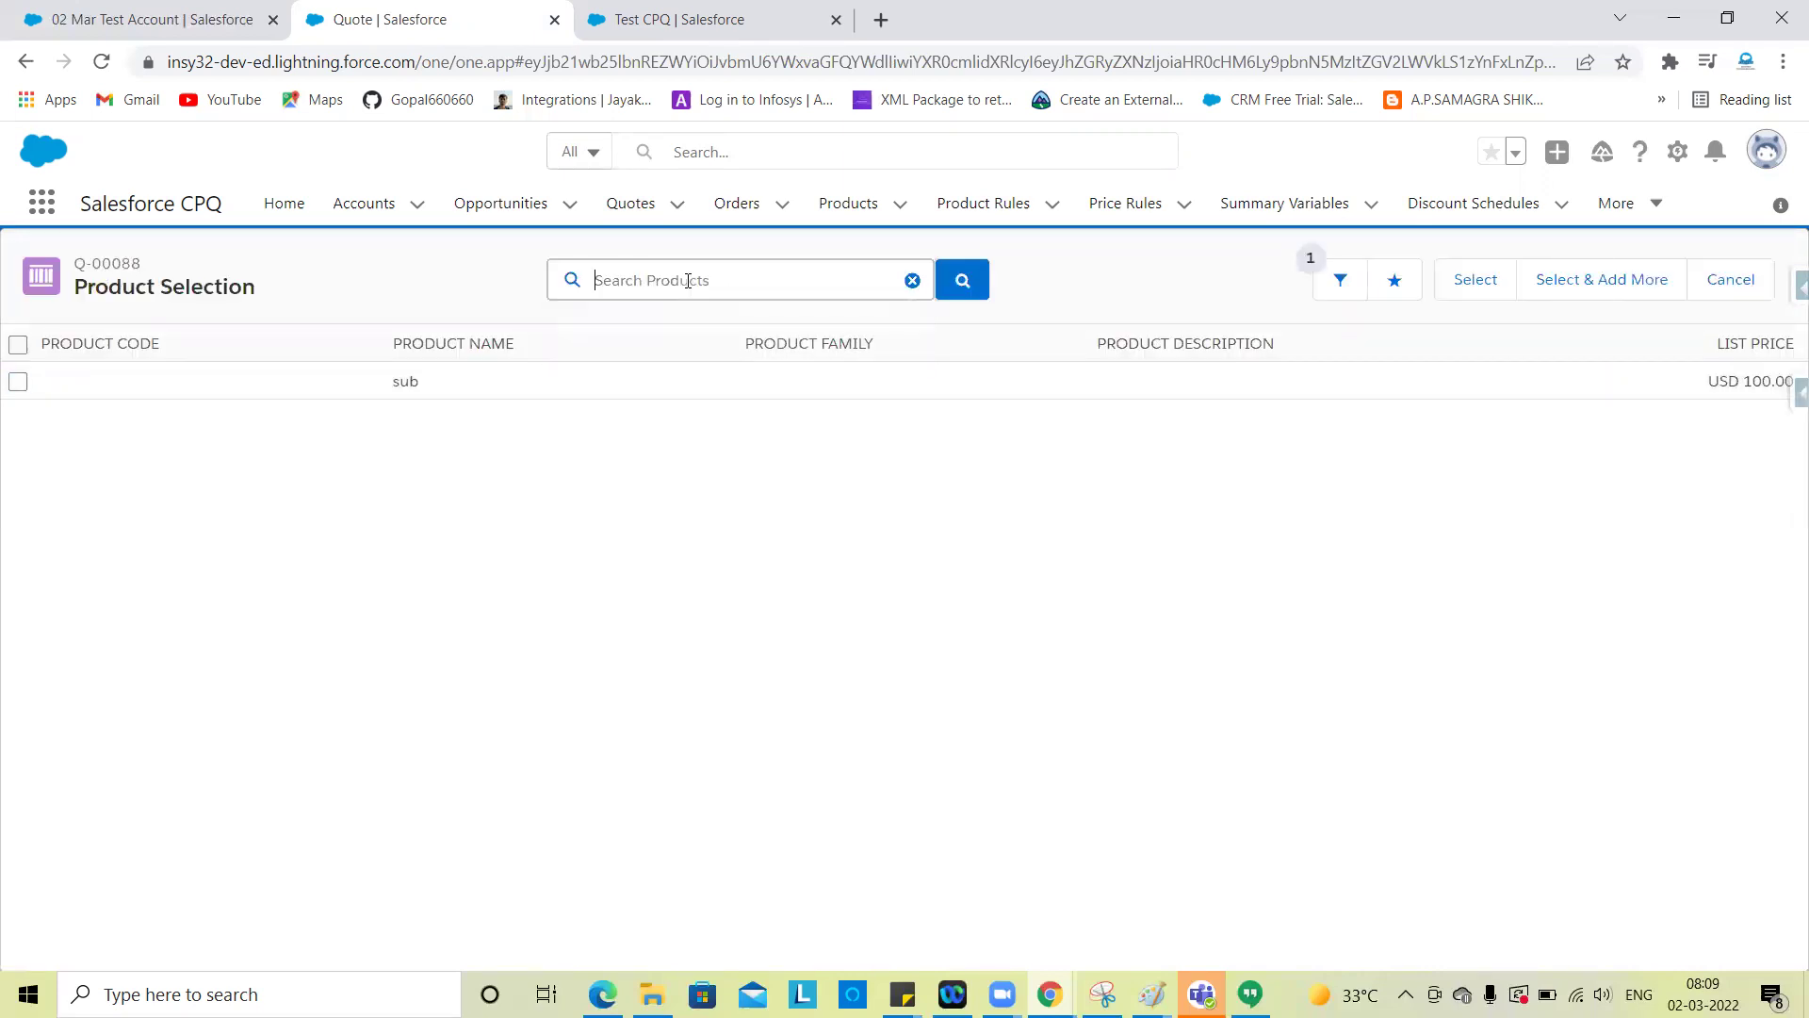
type("net")
key("Return")
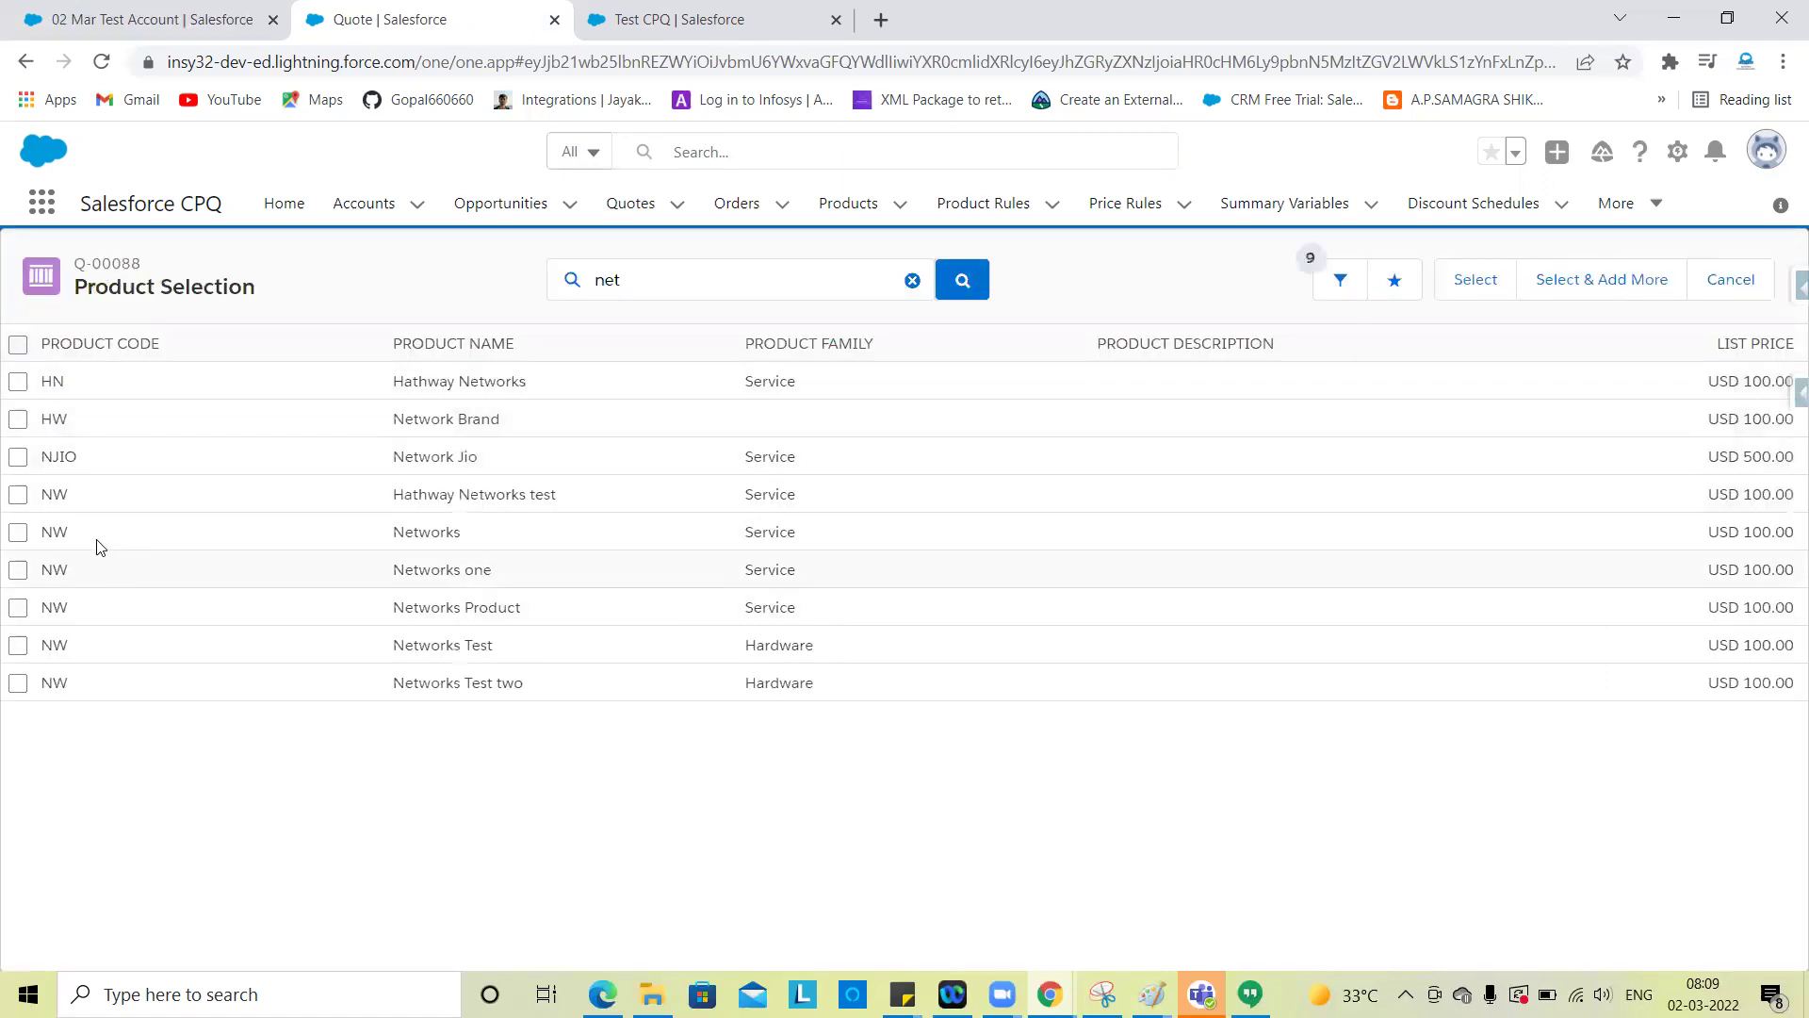
left_click(18, 381)
left_click(18, 644)
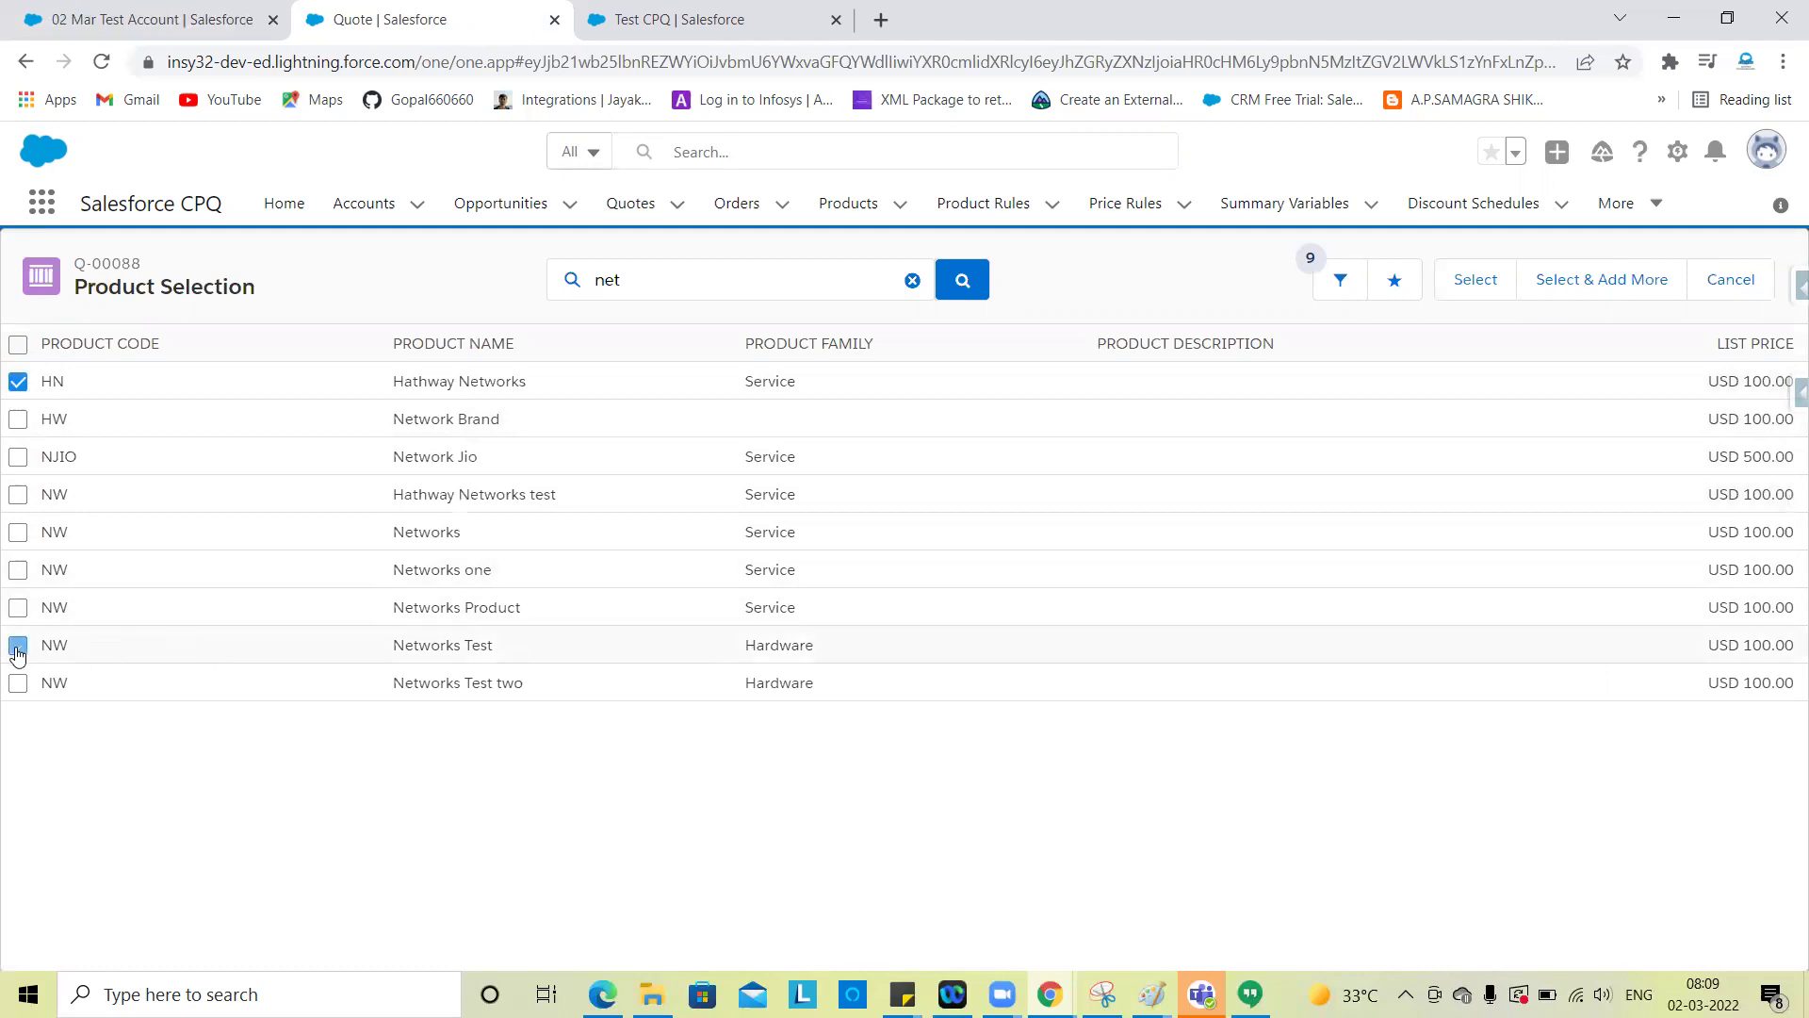
left_click(1476, 282)
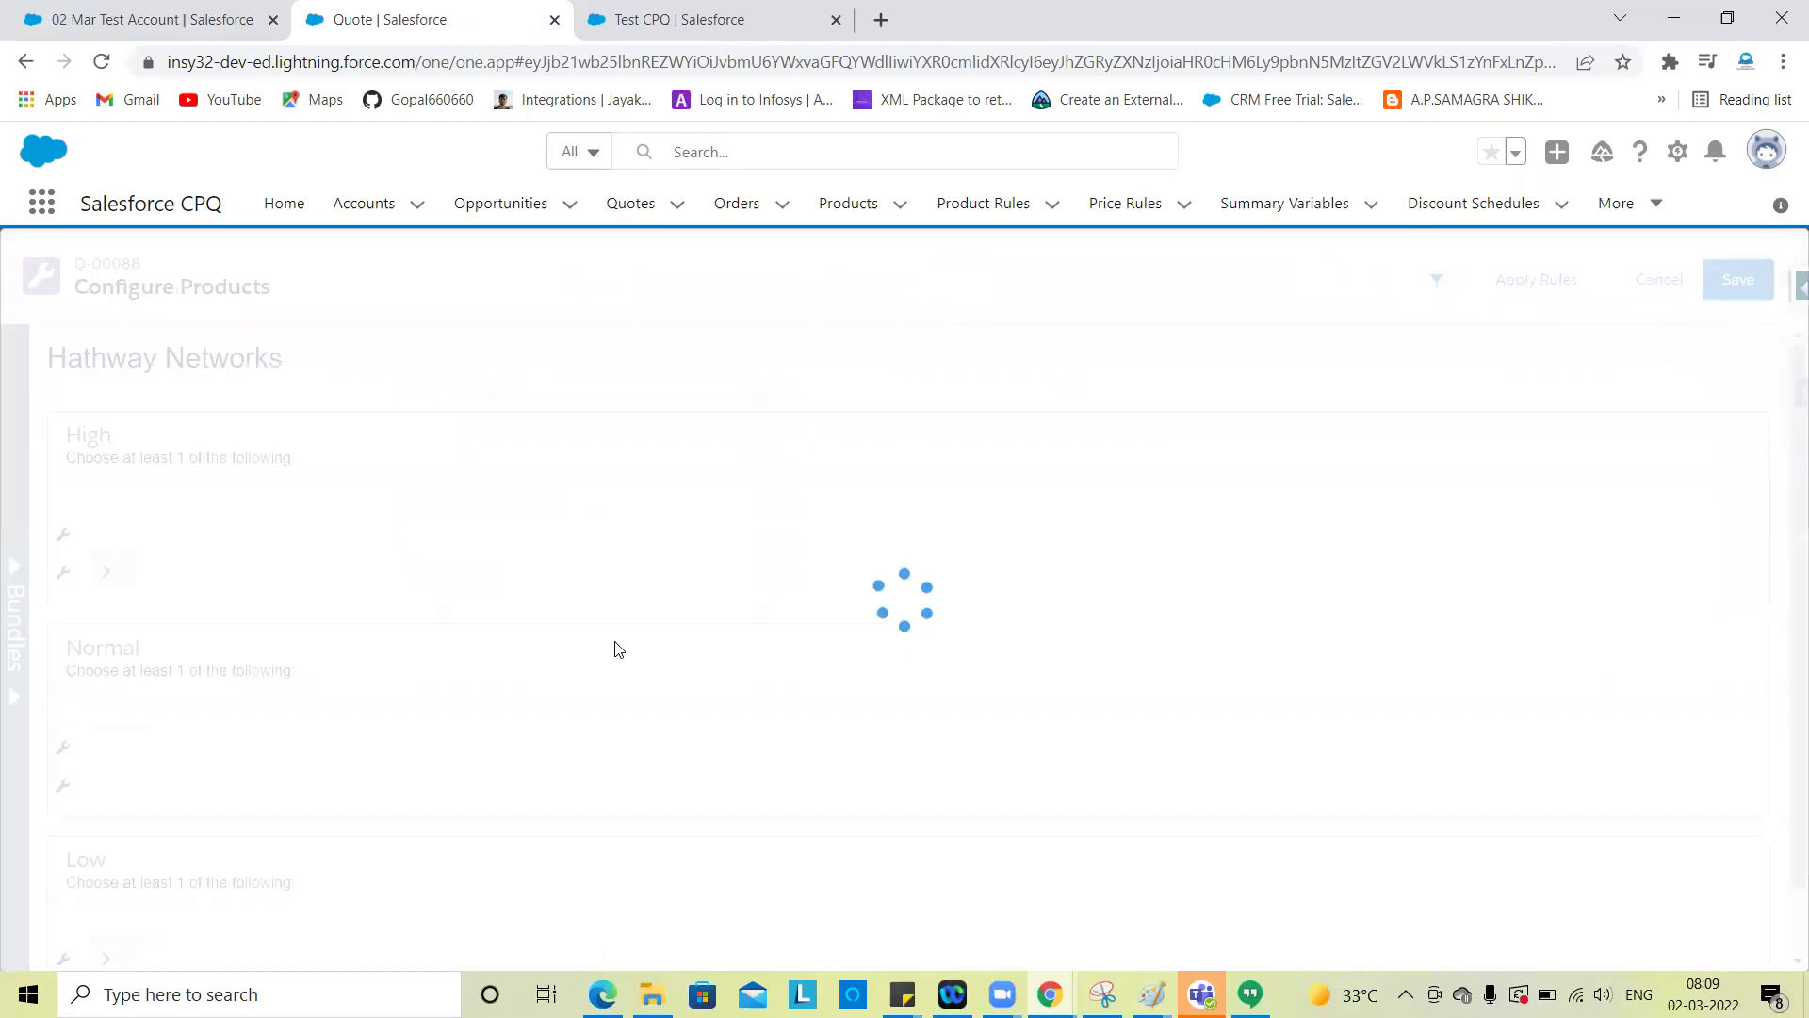
Select Hathway 5G, Hathway 4G and Hathway 2G in the Hathway Networks bundle and try to save the configuration
left_click(66, 581)
left_click(64, 756)
scroll(393, 825, "down", 1)
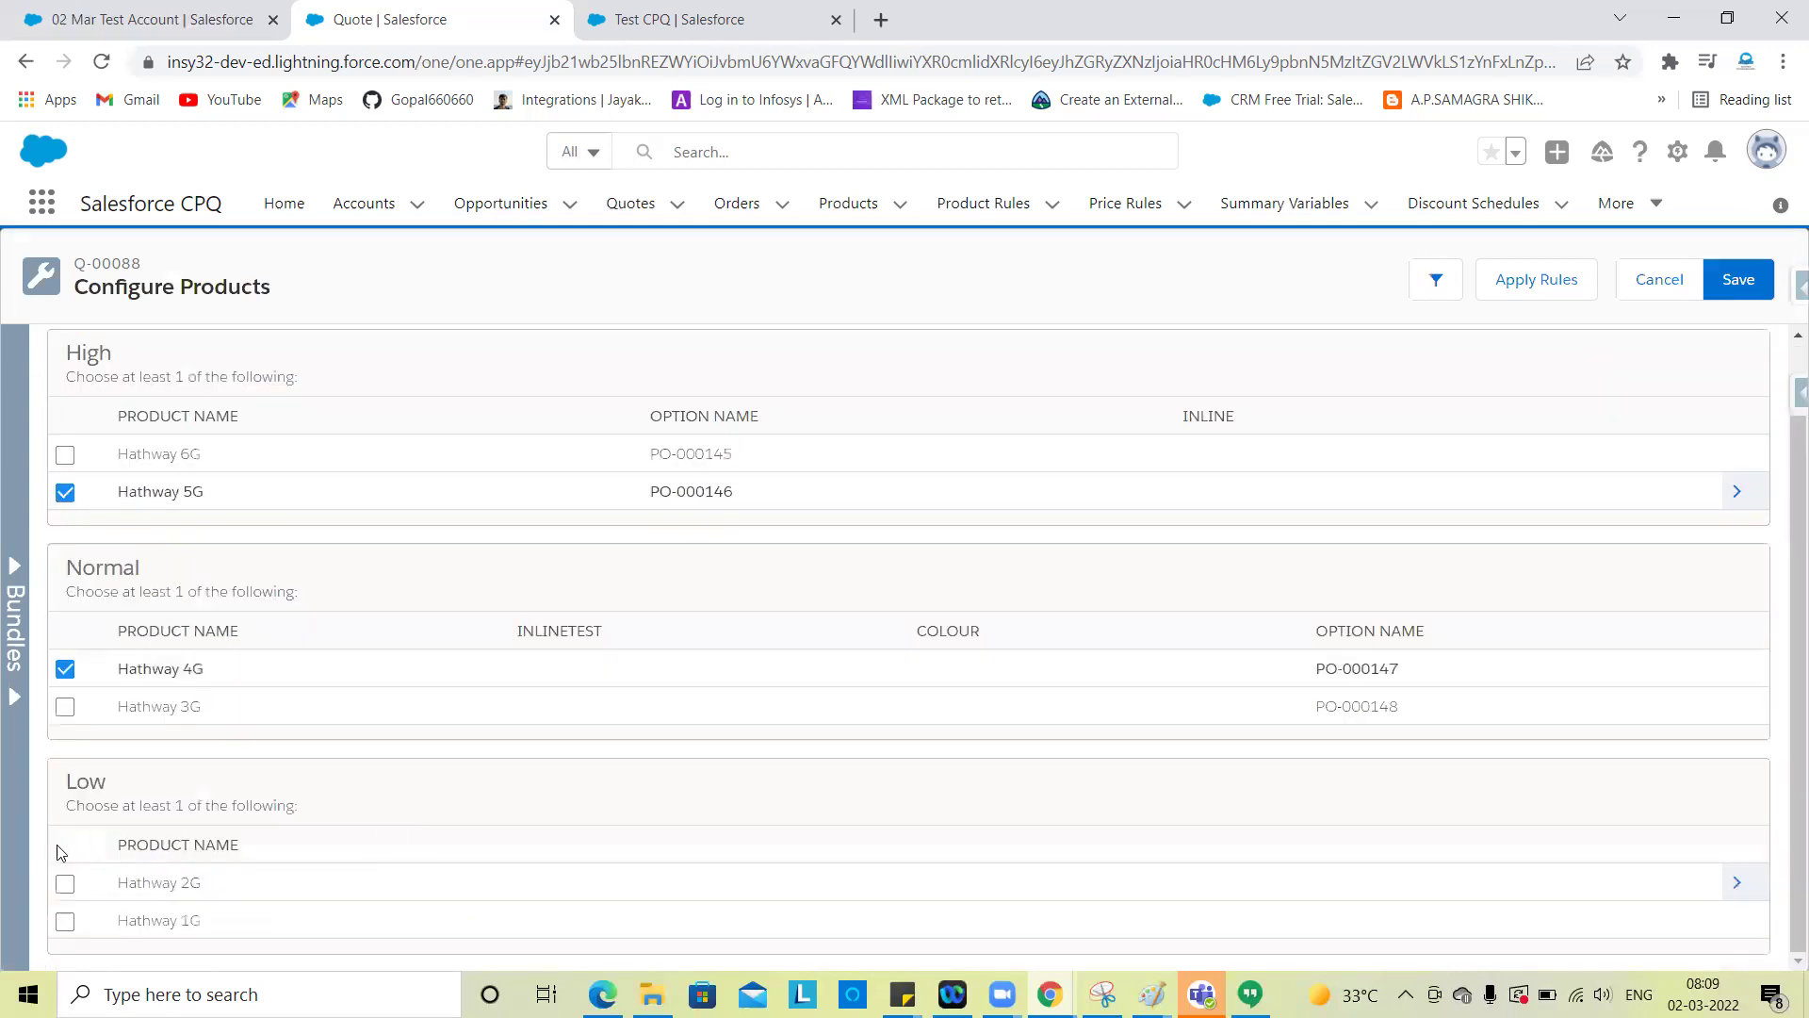
left_click(64, 883)
scroll(825, 620, "up", 1)
left_click(1729, 291)
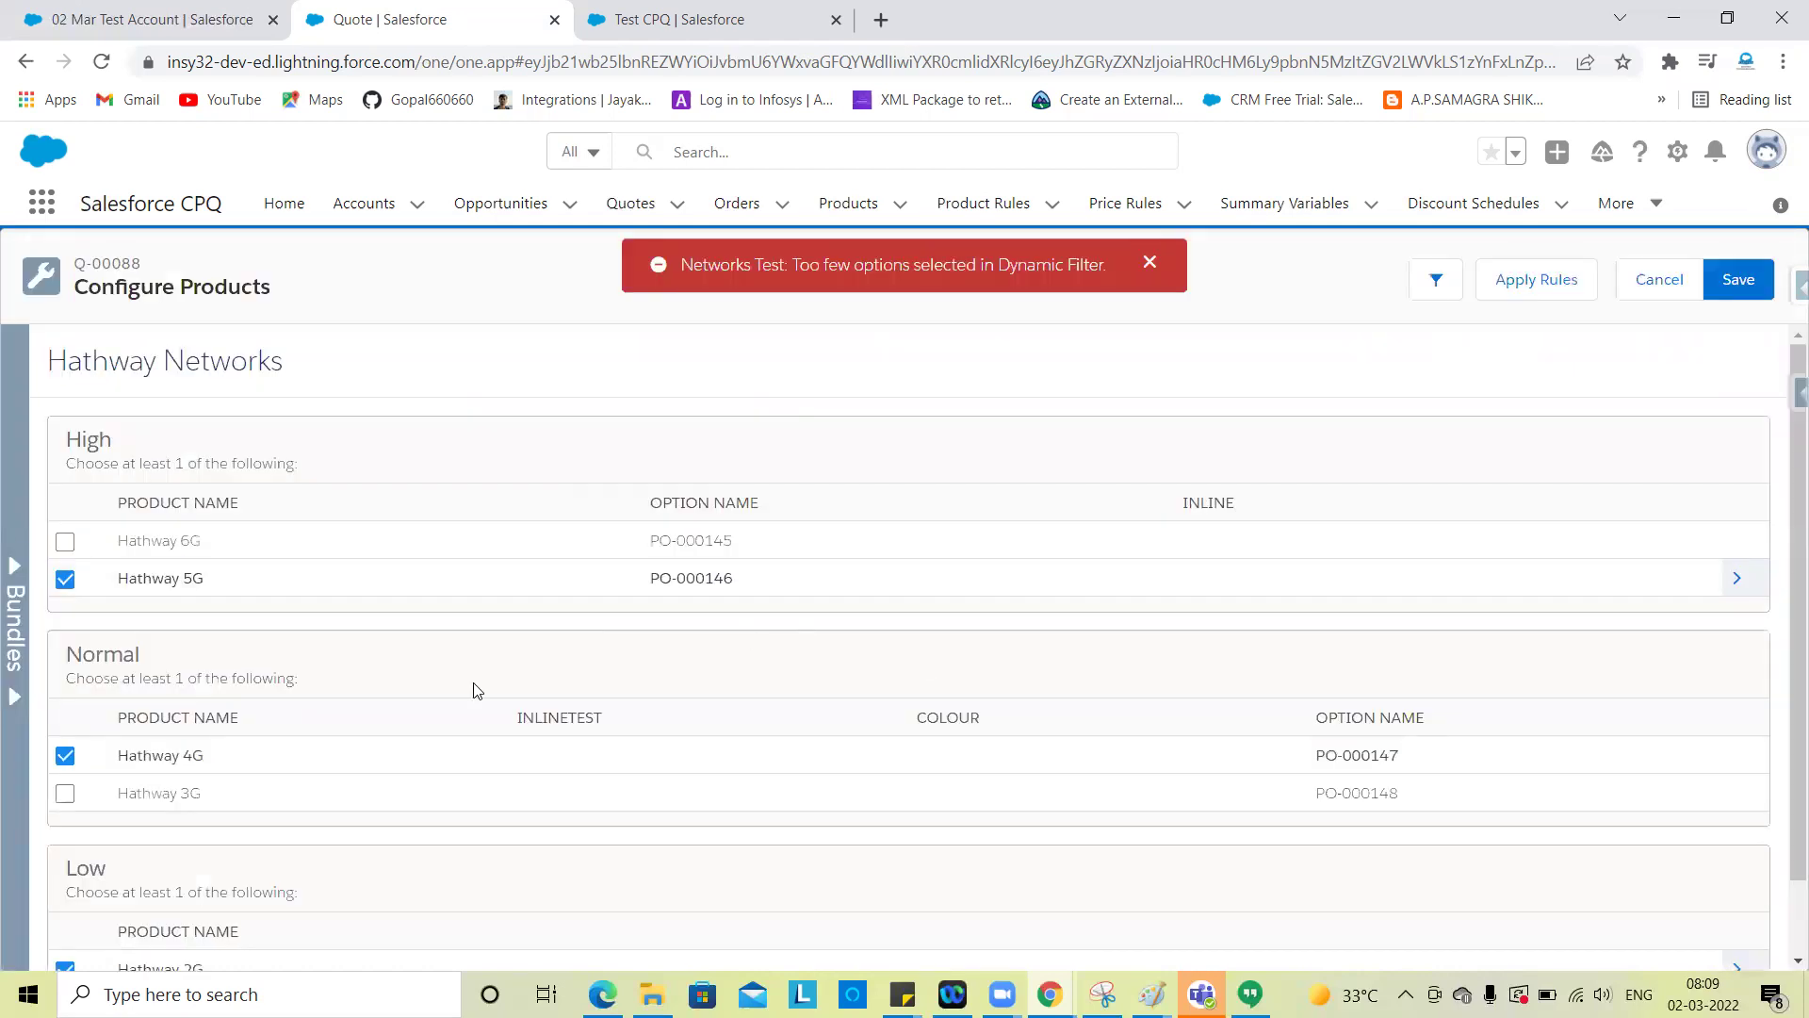
scroll(477, 691, "down", 1)
scroll(744, 492, "up", 1)
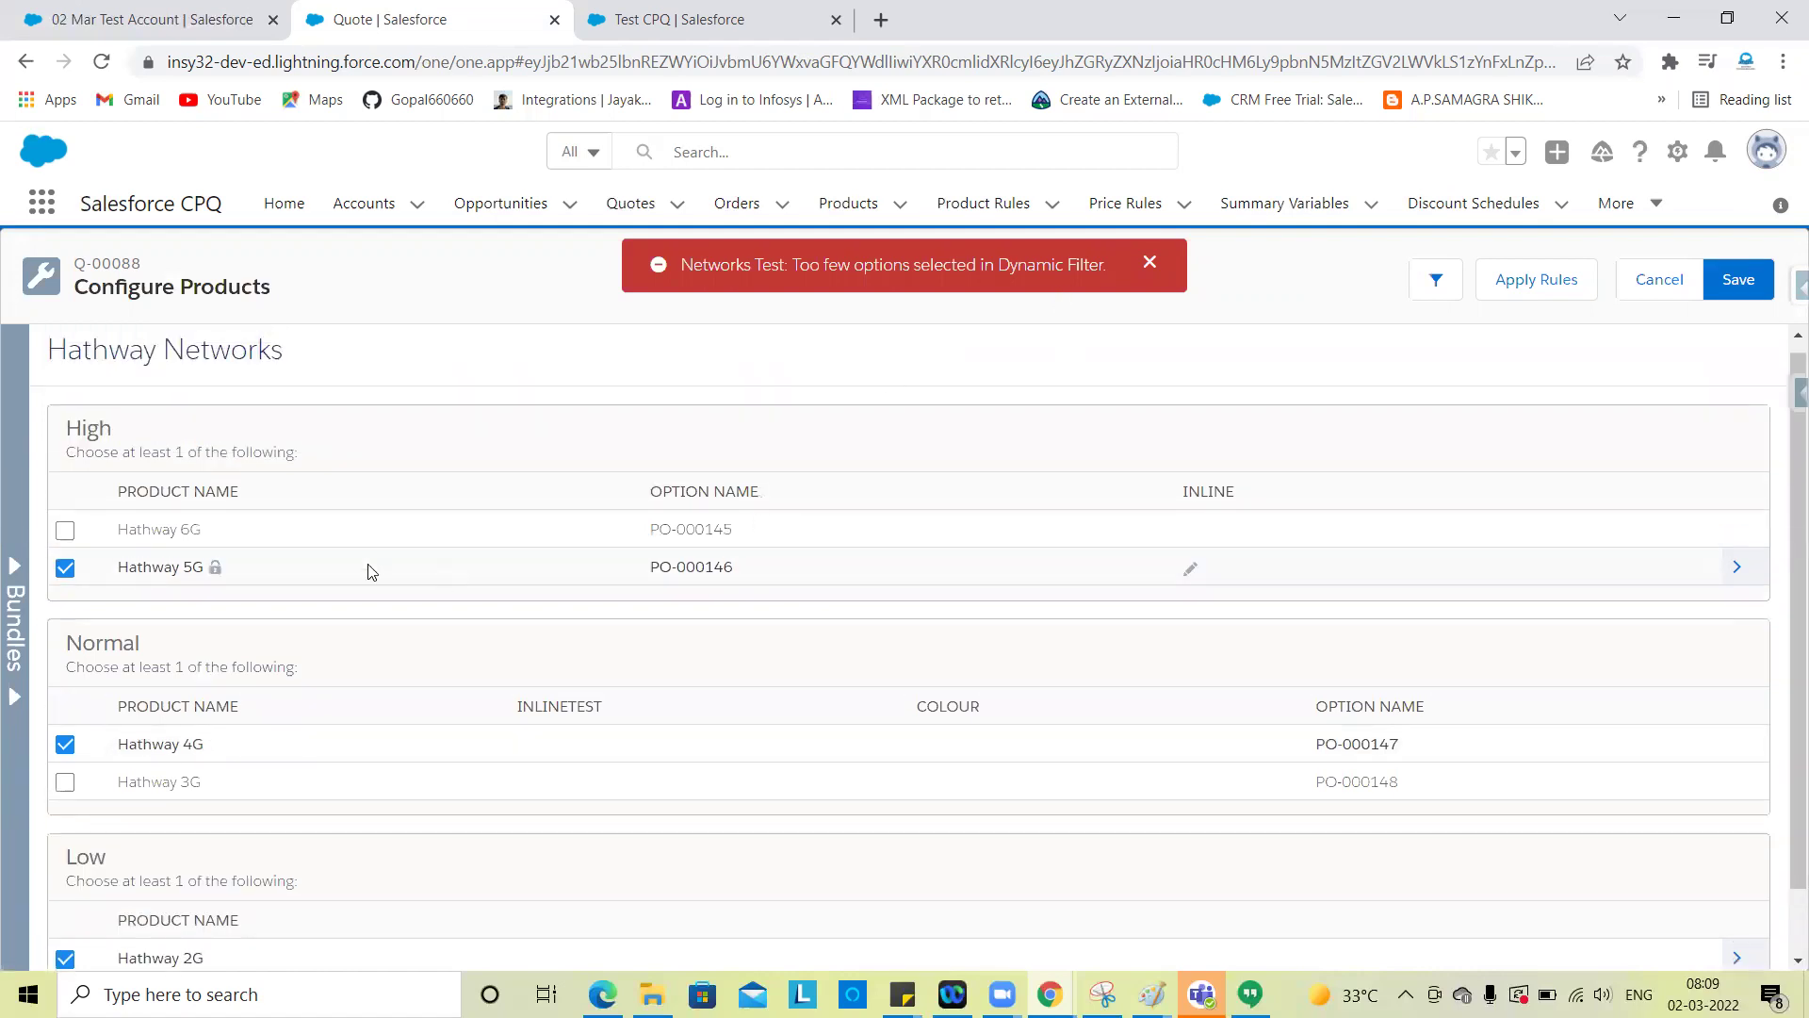
Select Hathway 6G with its Hathway 100GB option, plus Hathway 1G, in the Hathway Networks bundle
scroll(236, 585, "down", 1)
left_click(71, 459)
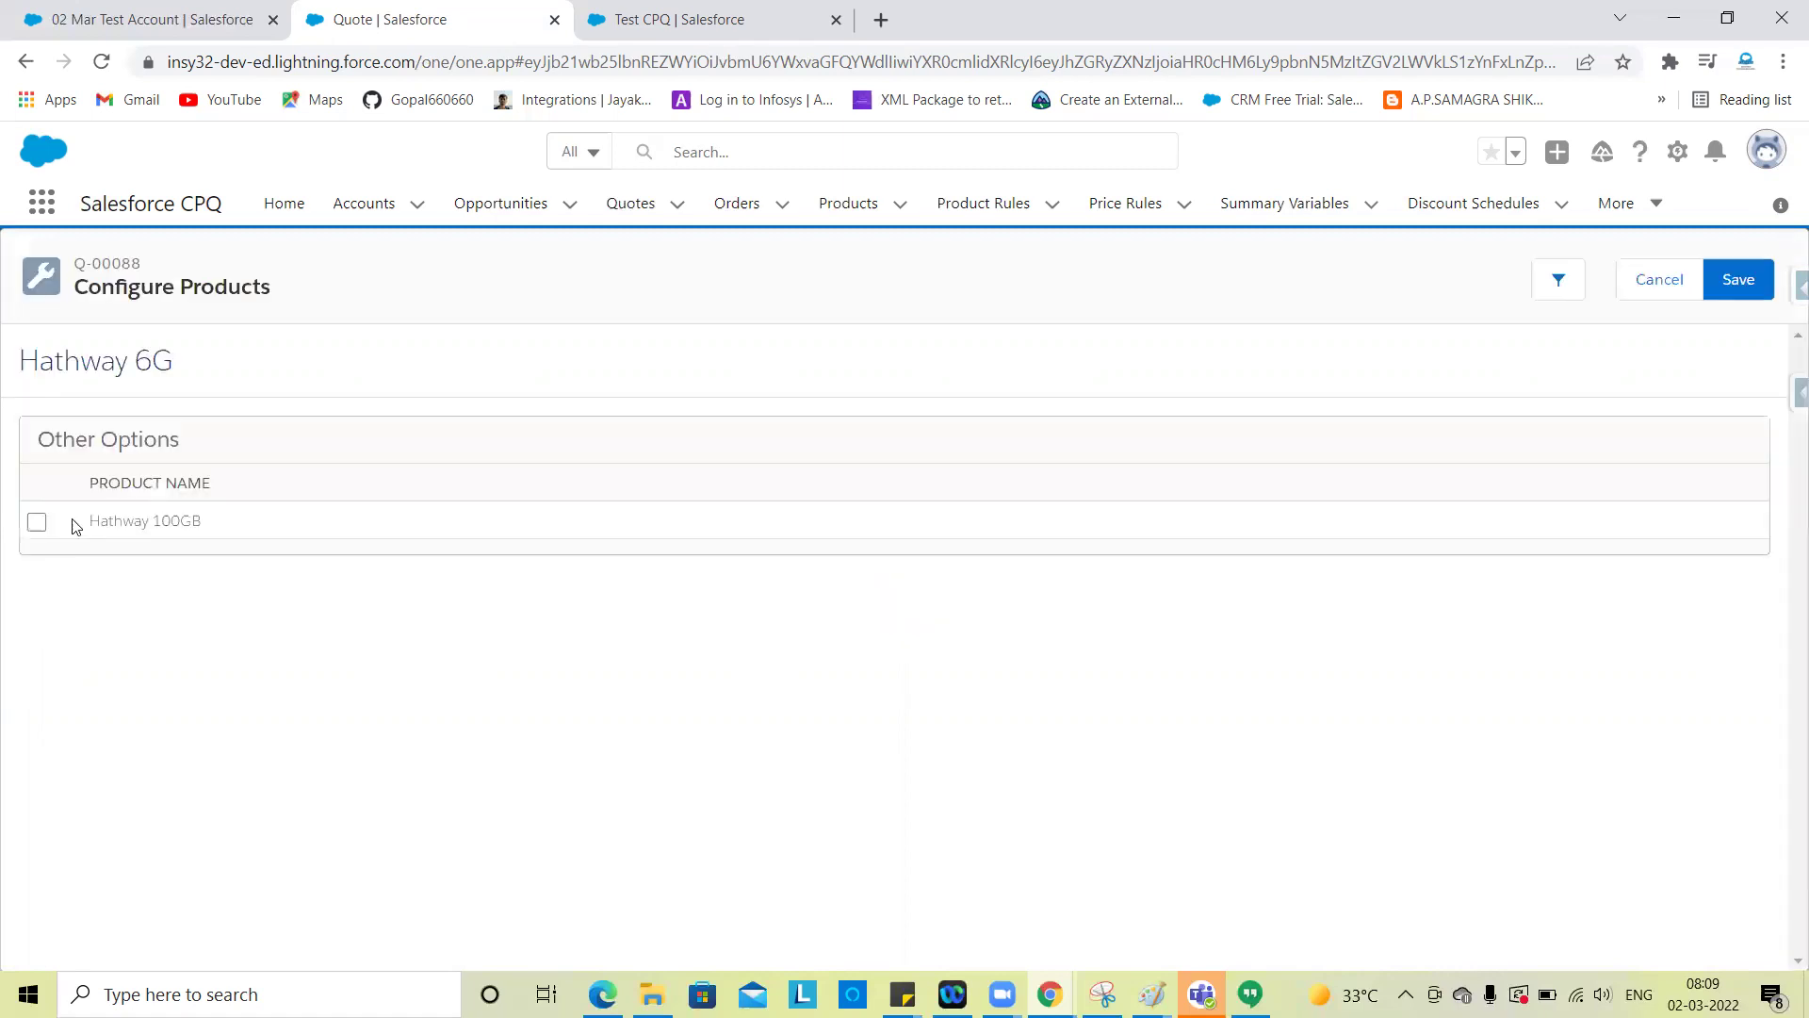
left_click(37, 521)
left_click(1739, 280)
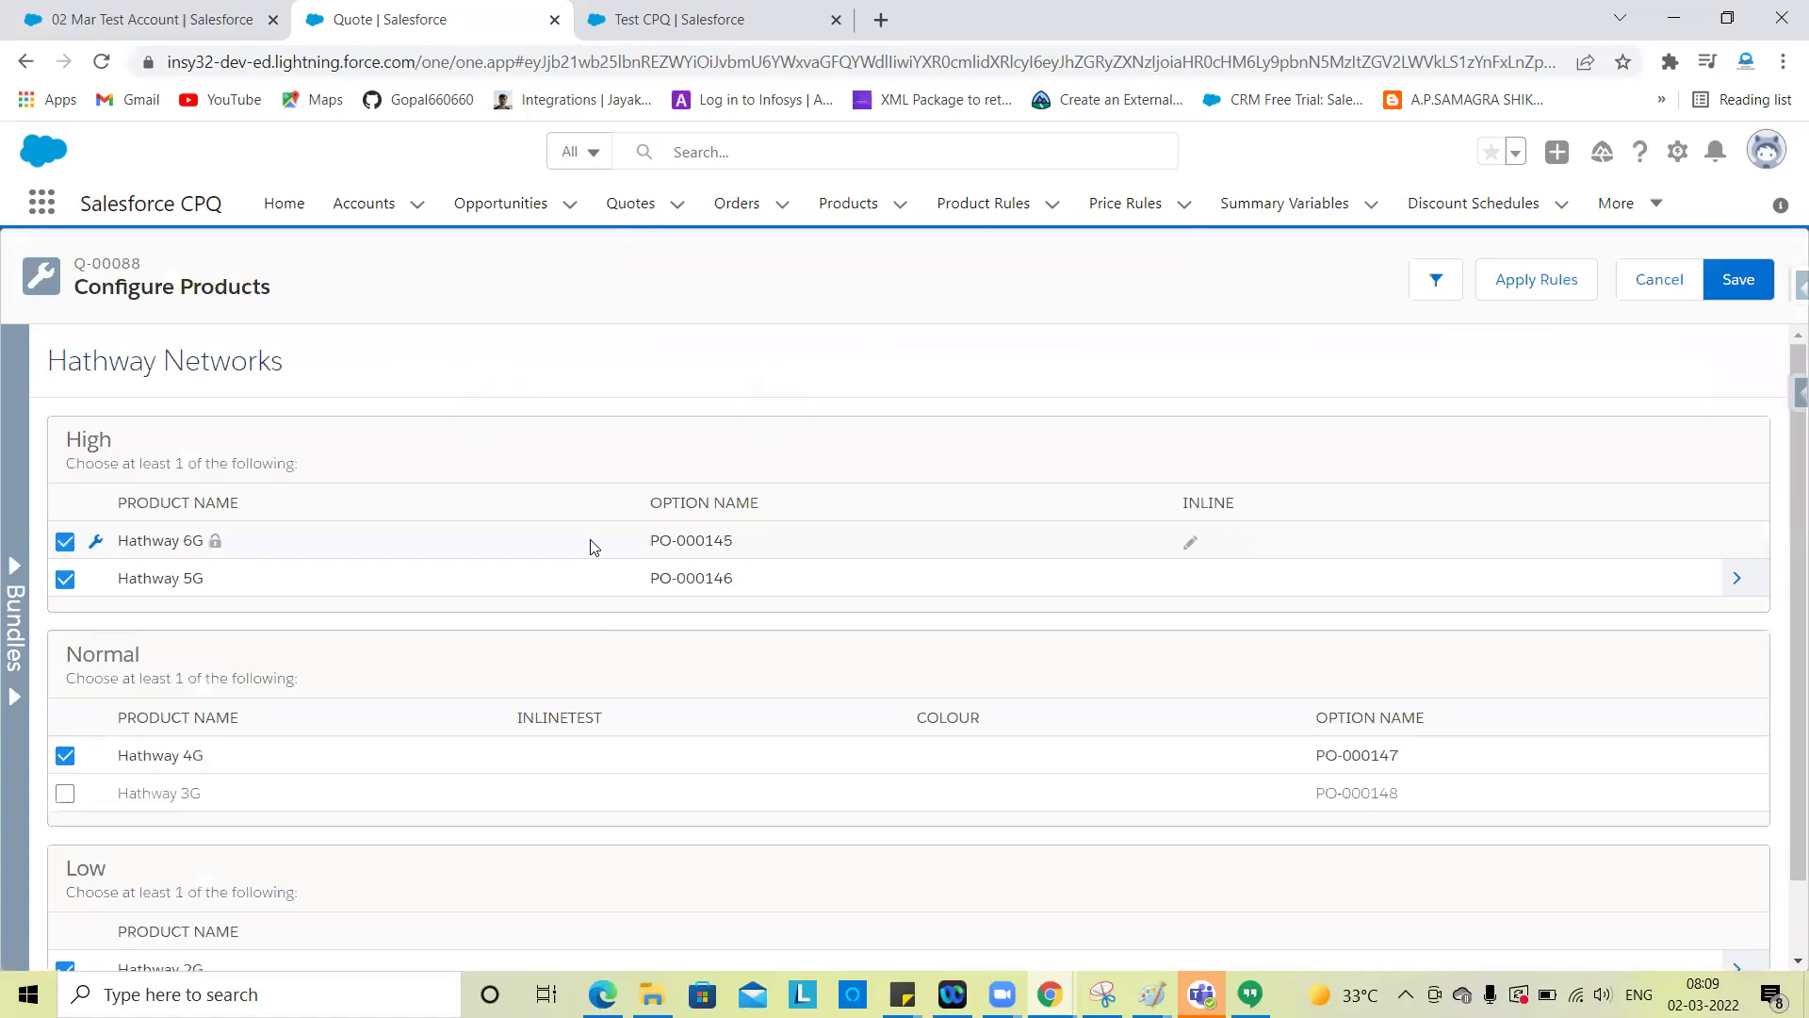
scroll(477, 719, "down", 1)
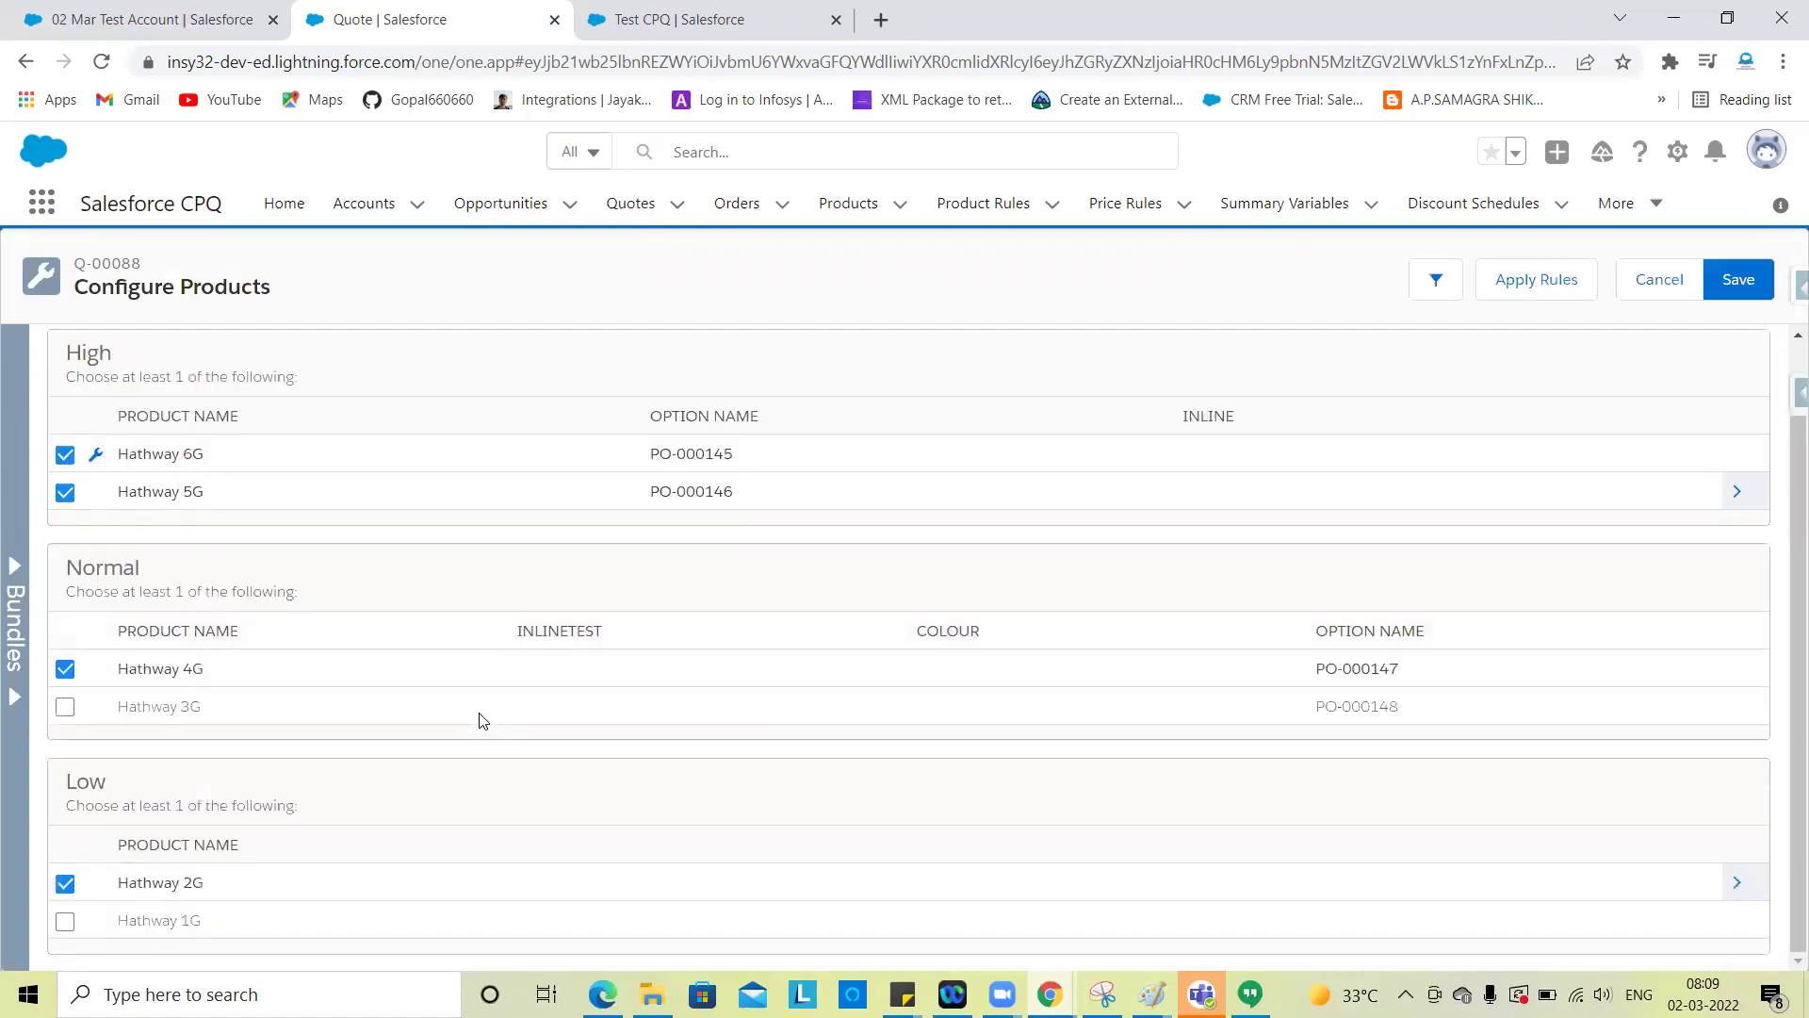
left_click(64, 921)
Switch to the Networks Test bundle and add Basic Web Portal as its Dynamic Filter option
left_click(16, 660)
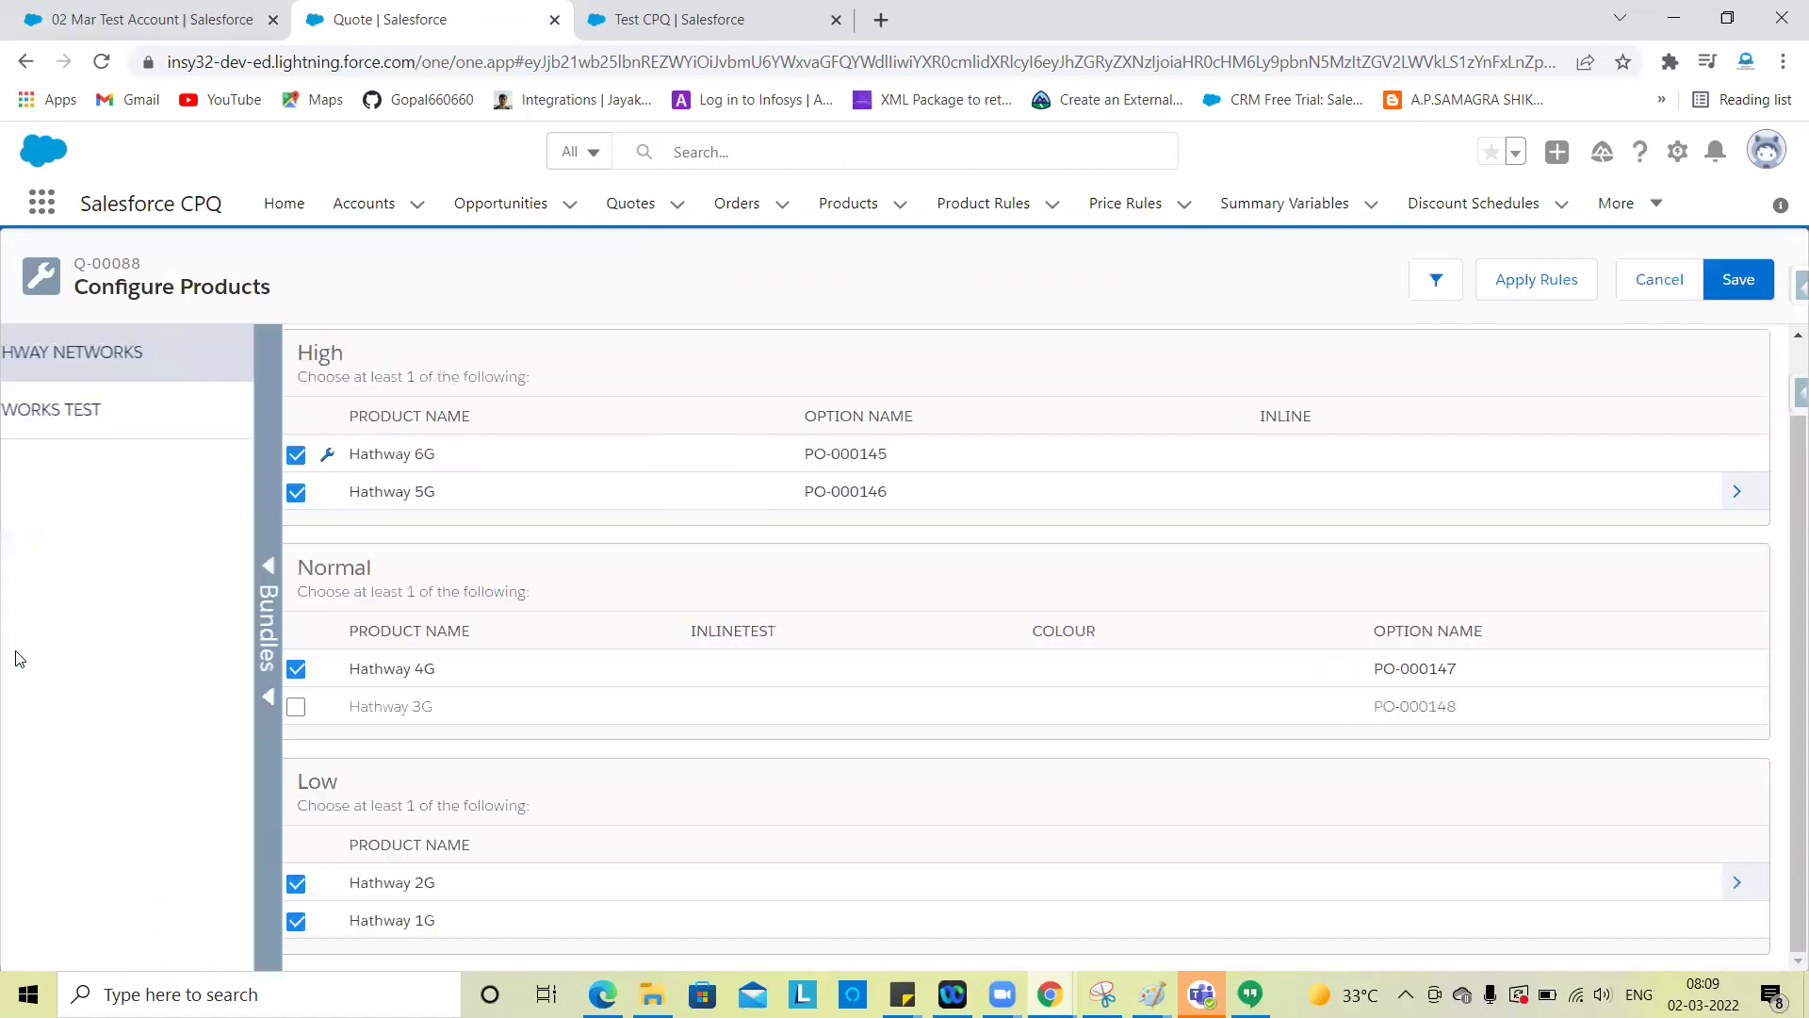
left_click(129, 419)
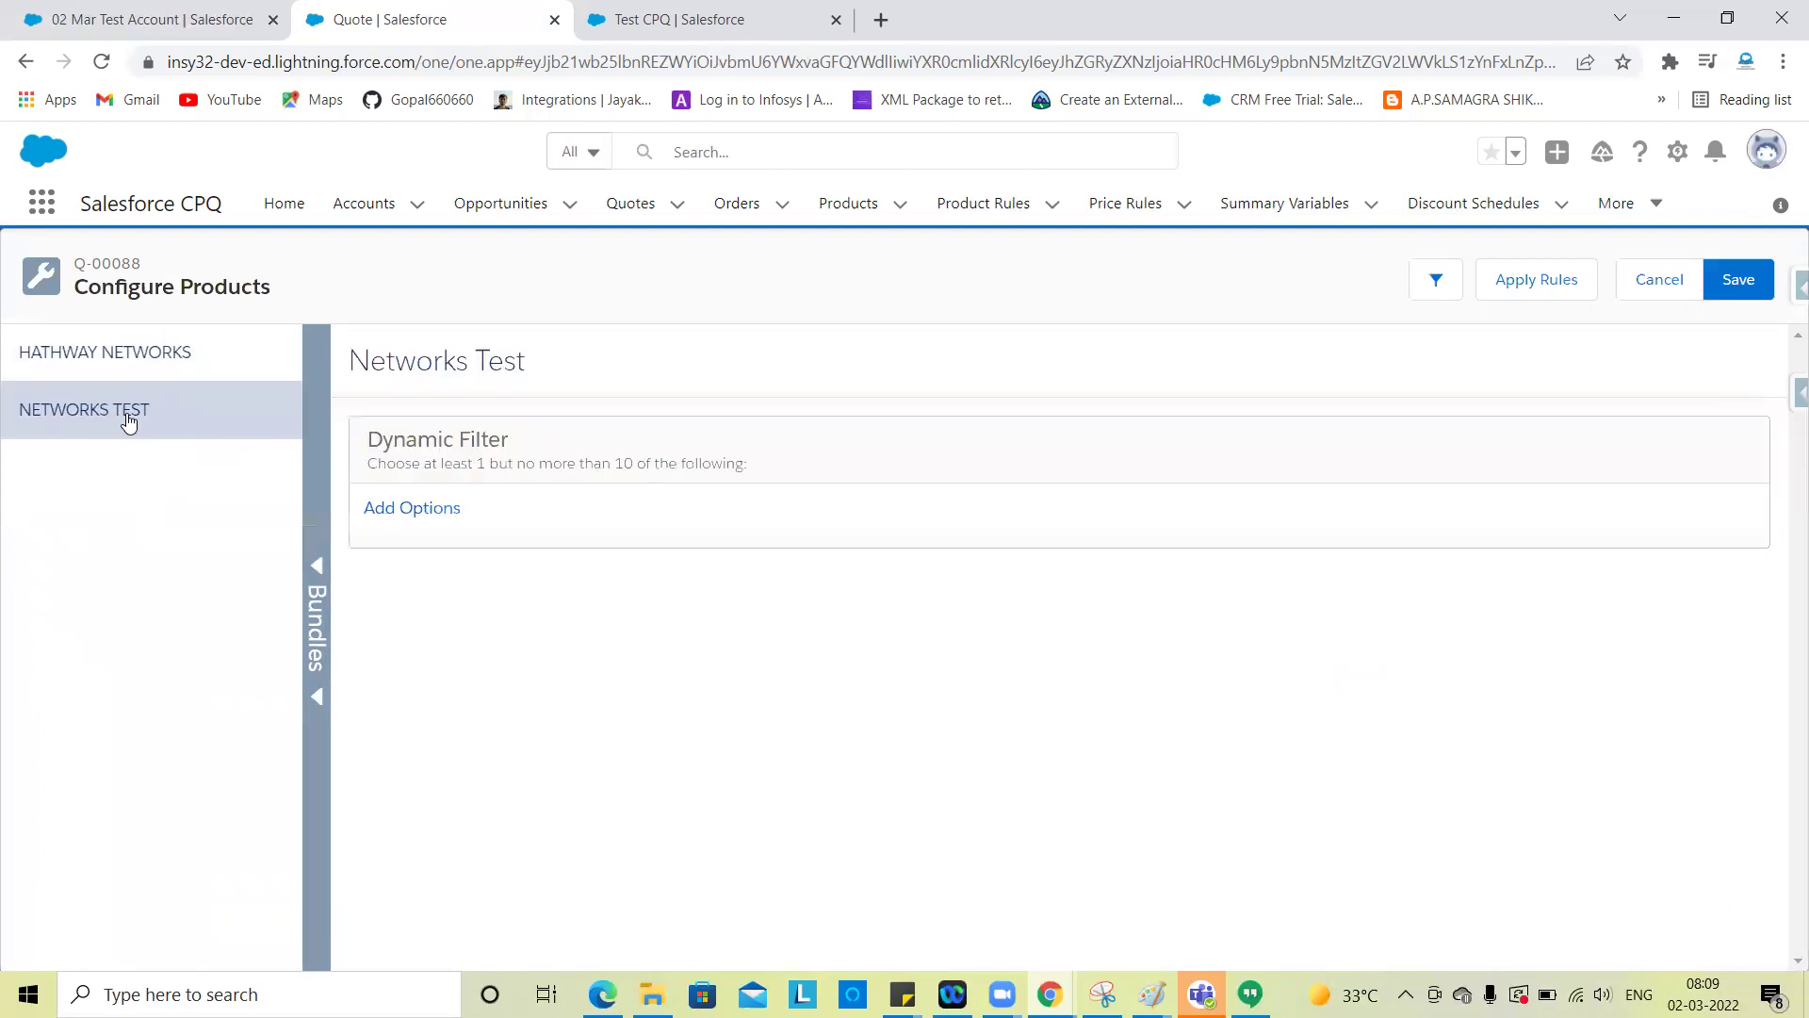
left_click(424, 510)
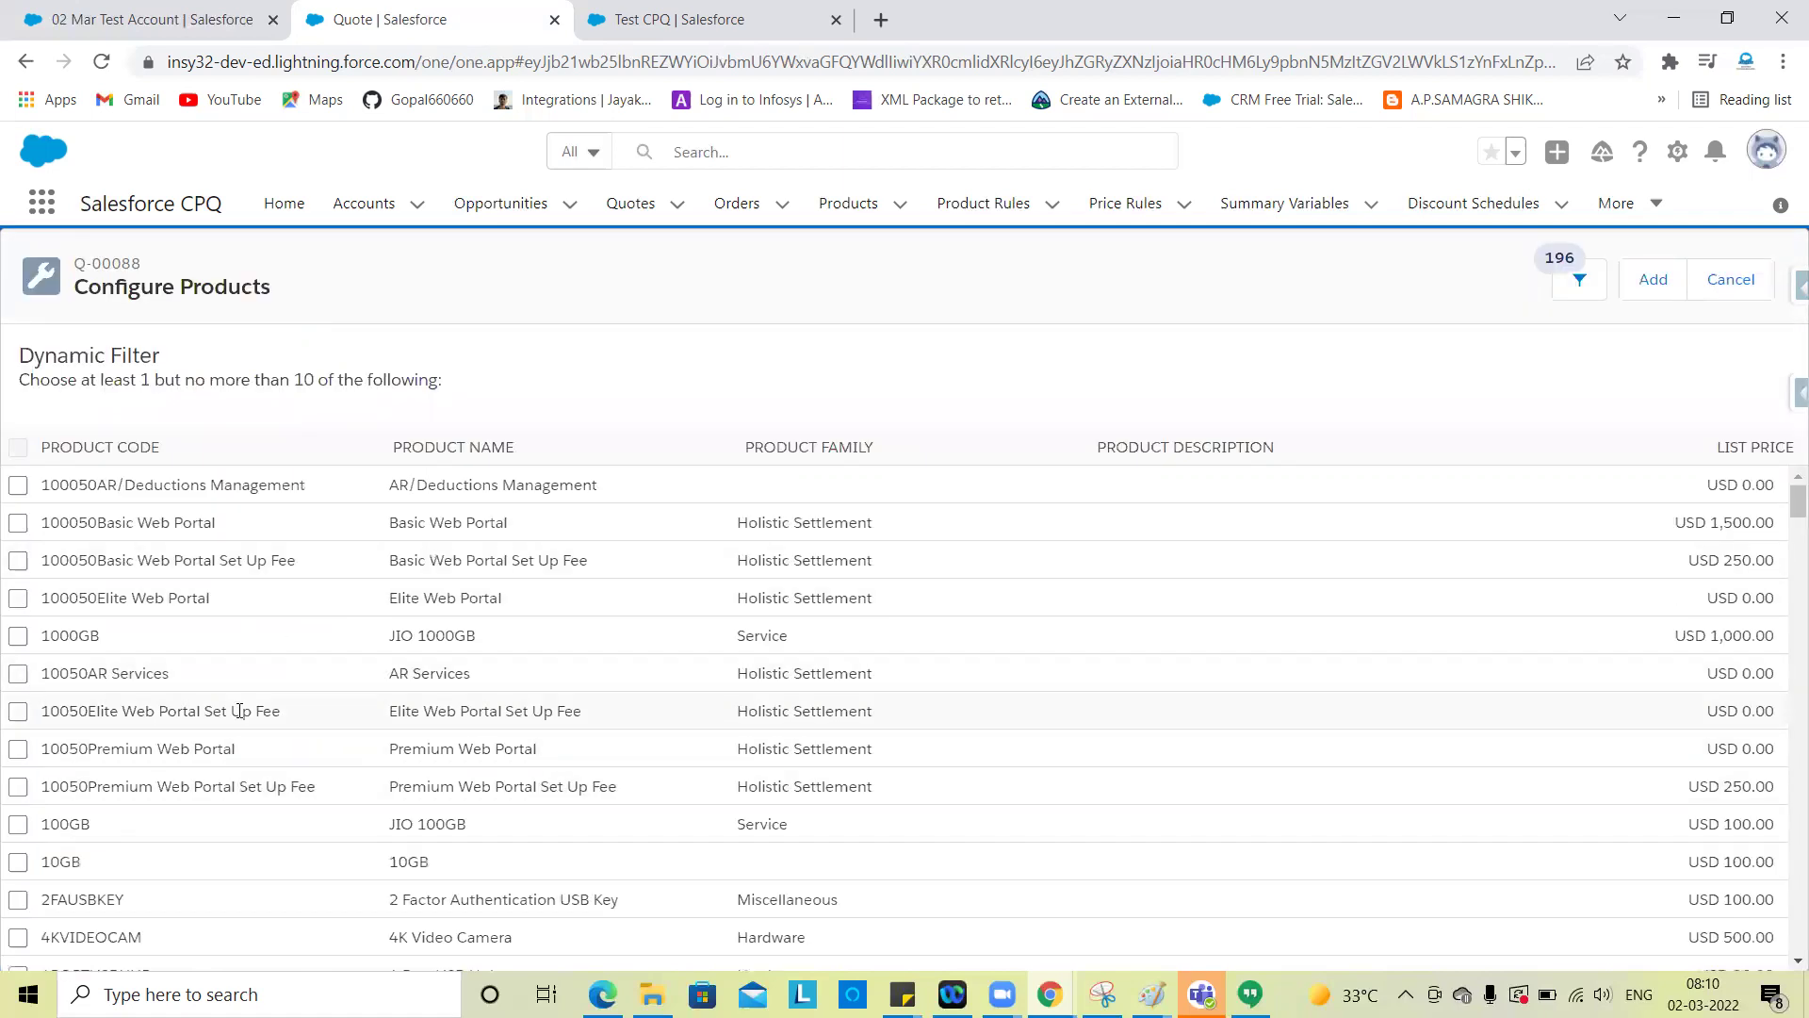
scroll(239, 711, "down", 14)
scroll(234, 716, "up", 14)
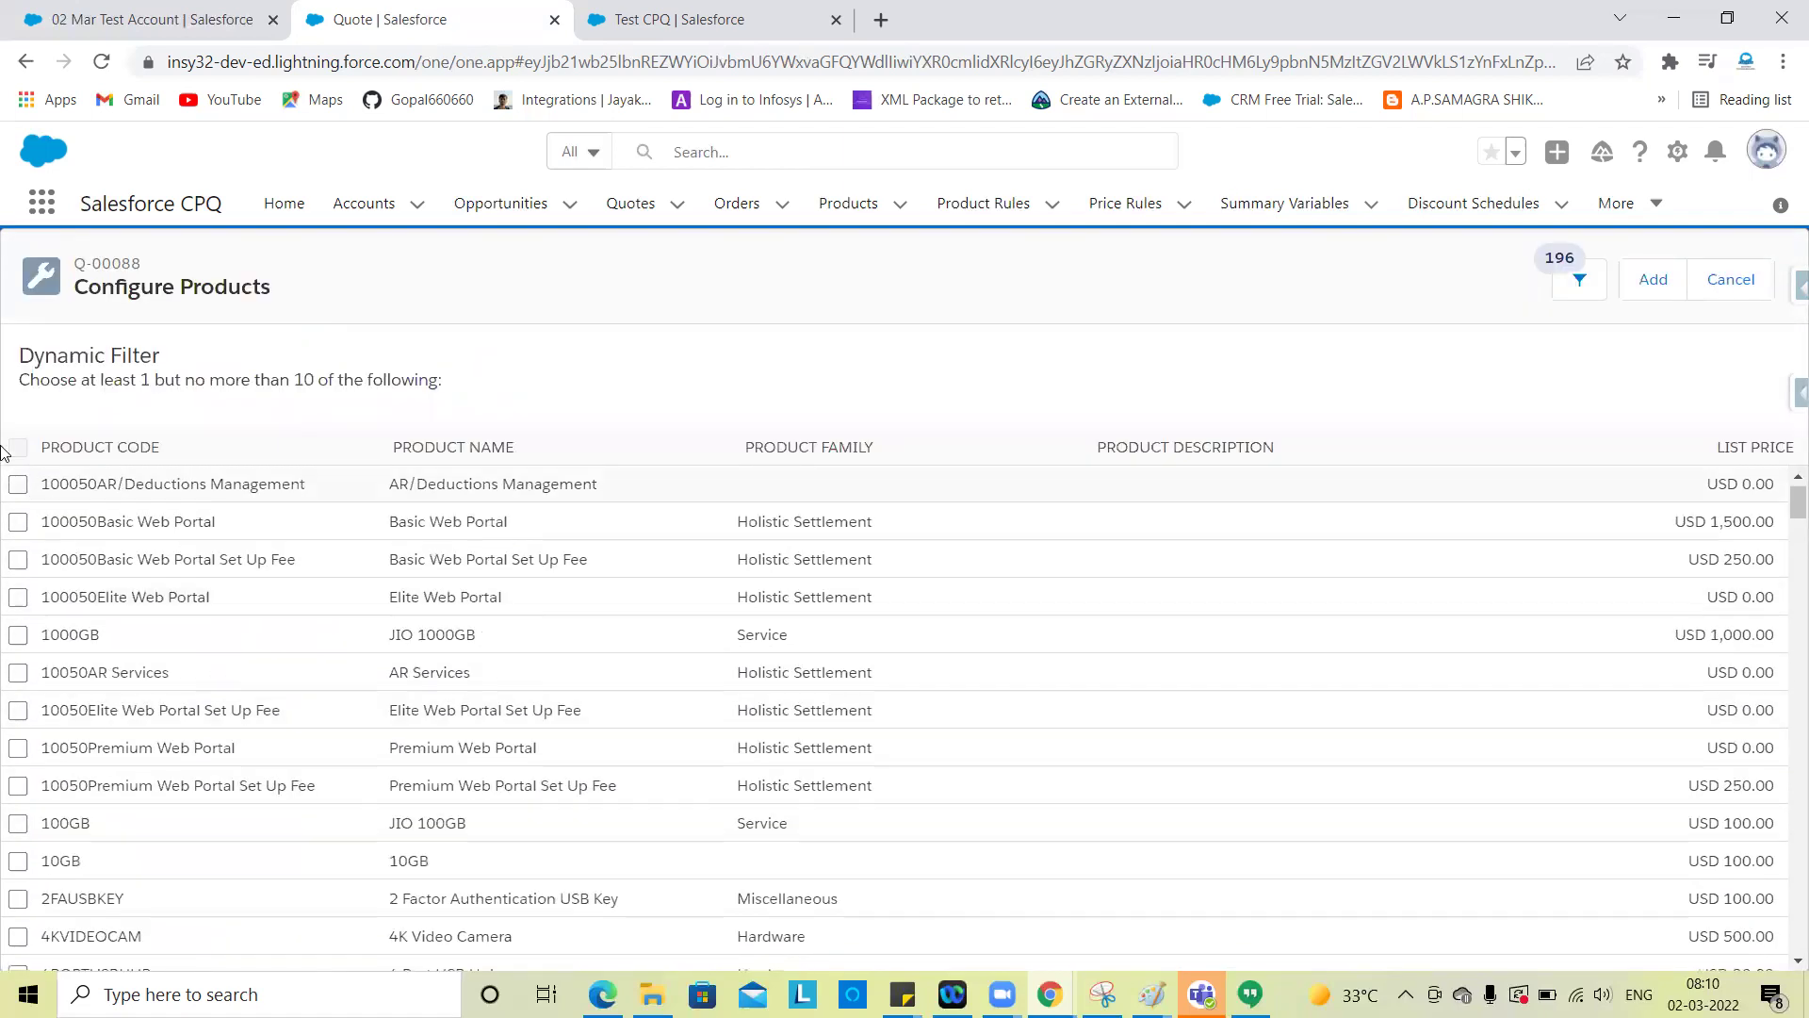
left_click(18, 488)
left_click(18, 521)
left_click(17, 485)
left_click(1653, 281)
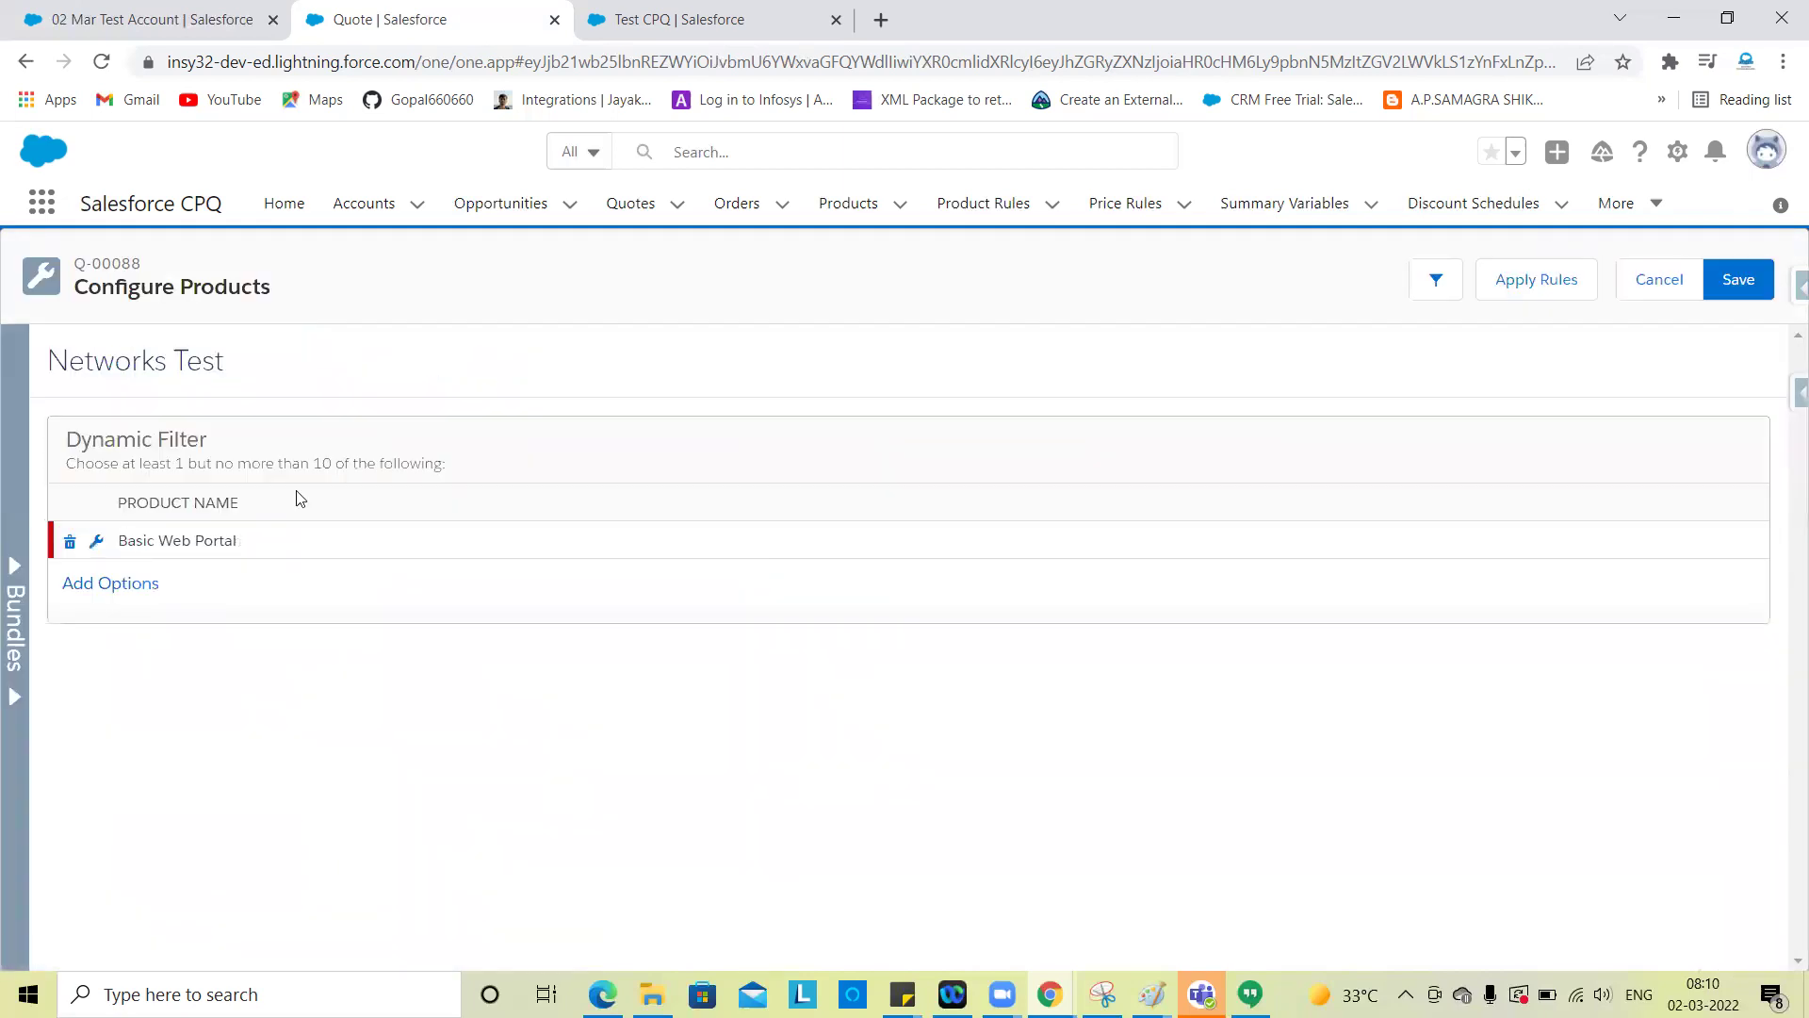
Configure Basic Web Portal with the Basic Web Portal Set Up Fee option and save the whole product configuration
left_click(97, 541)
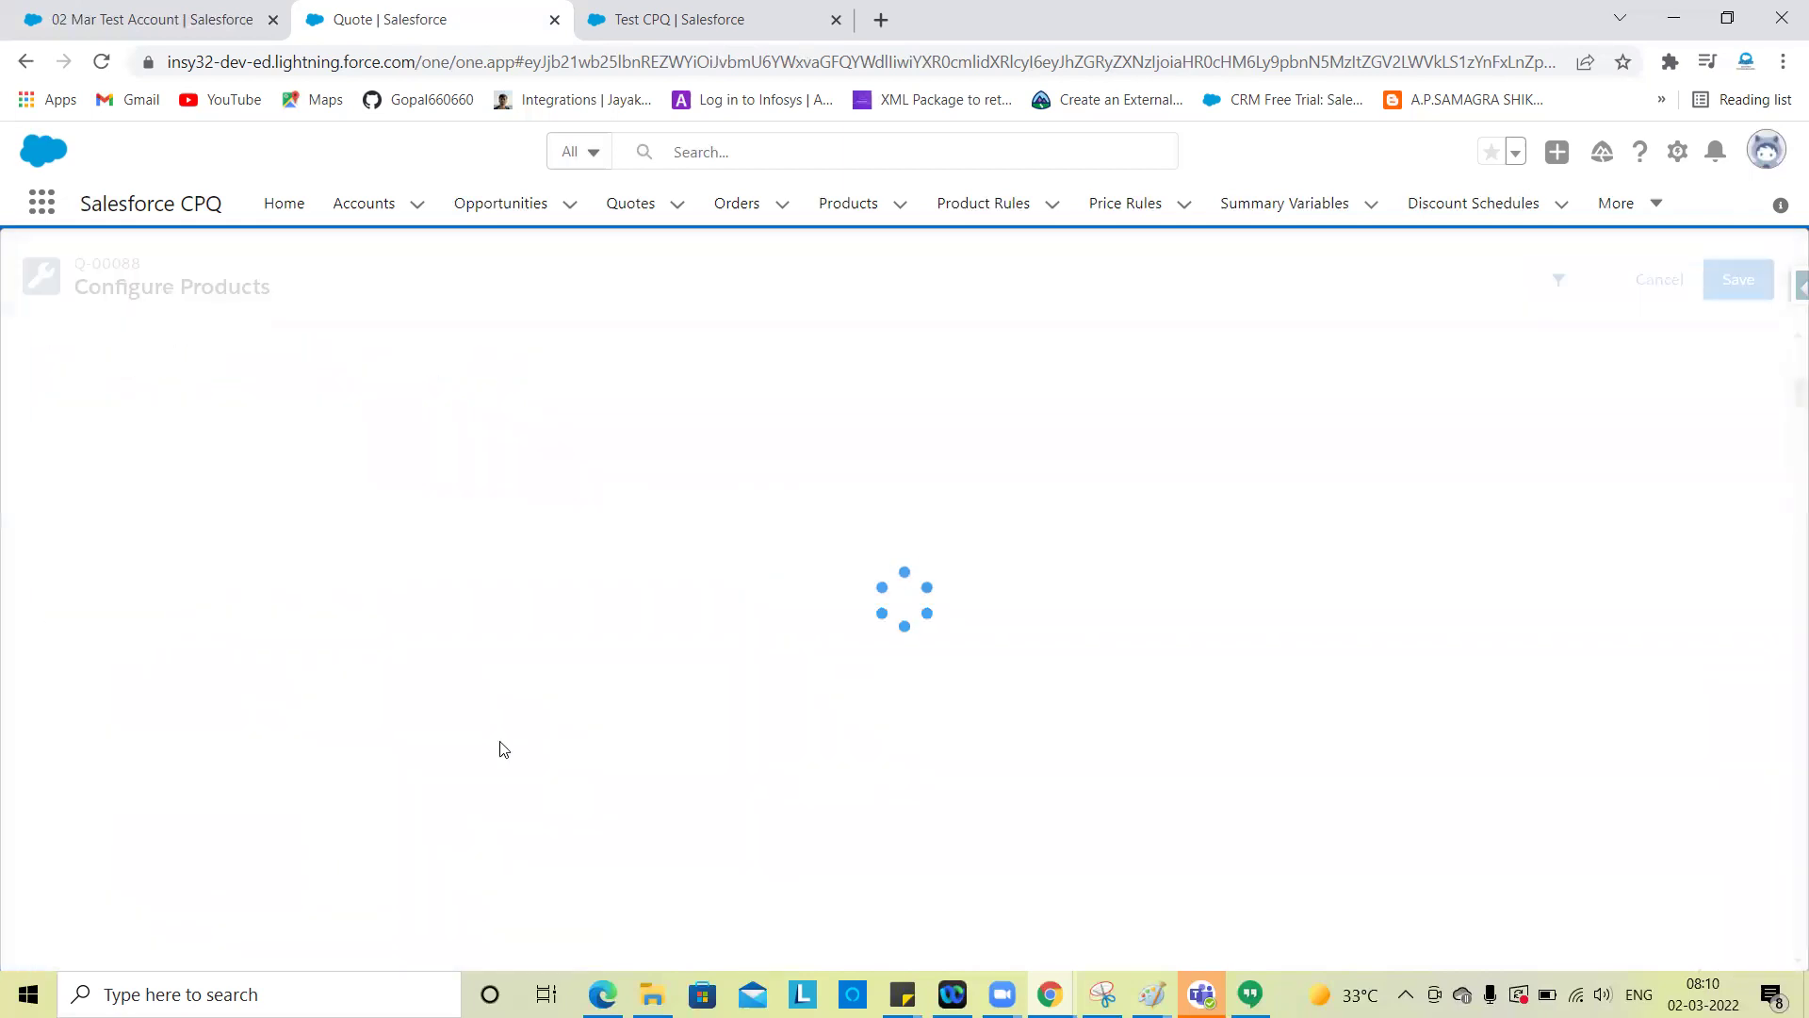
left_click(36, 522)
left_click(1749, 281)
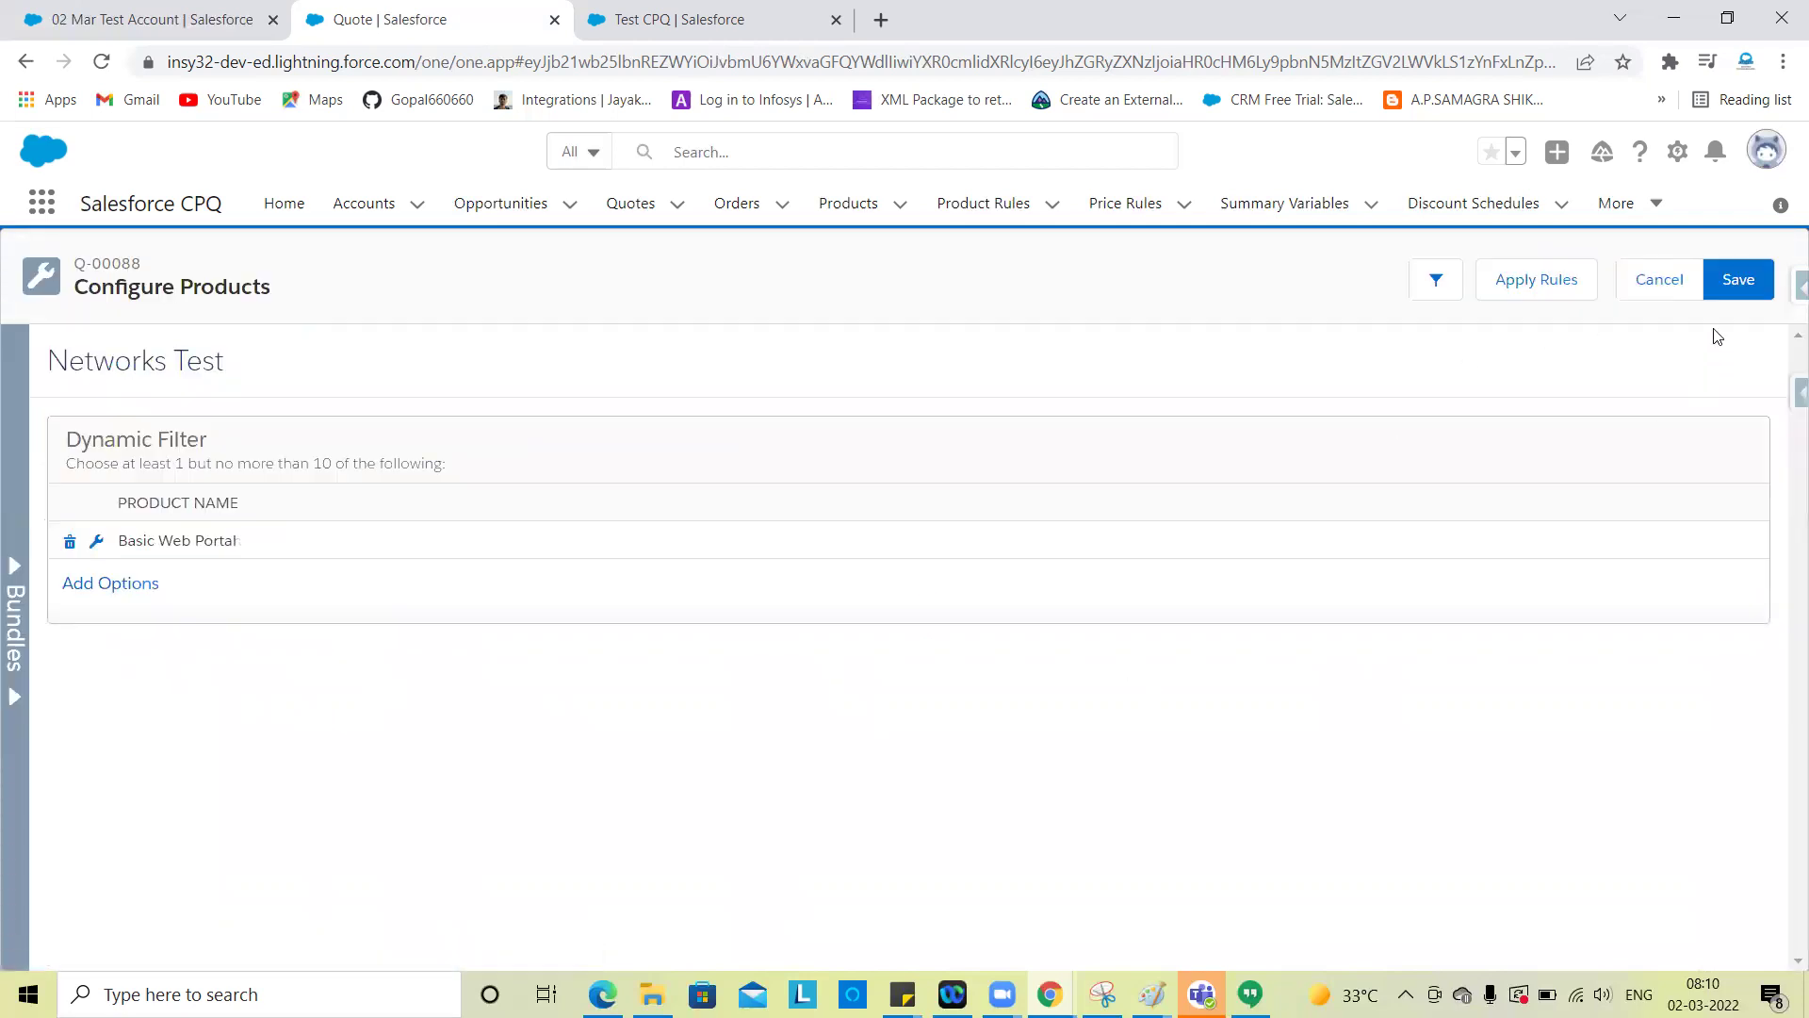
left_click(1734, 286)
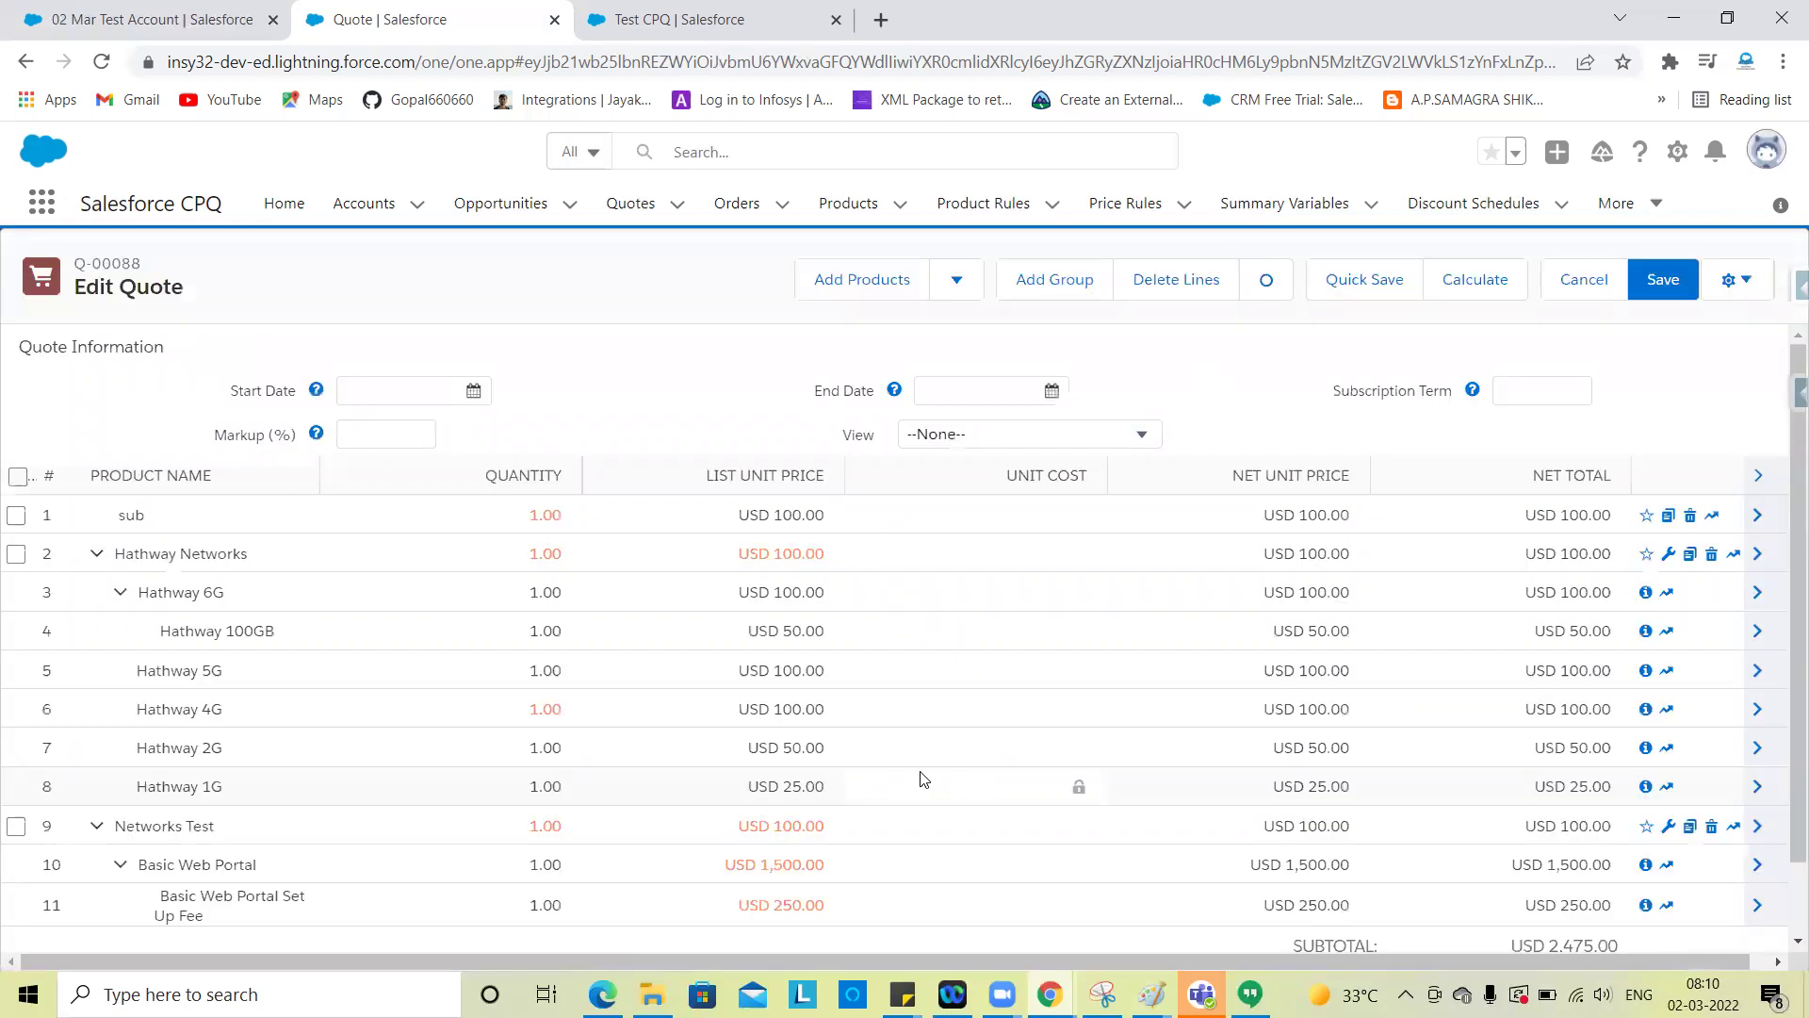
Review the quote's bundle lines, their quantities and prices, and the quote total in the line editor
scroll(922, 778, "down", 2)
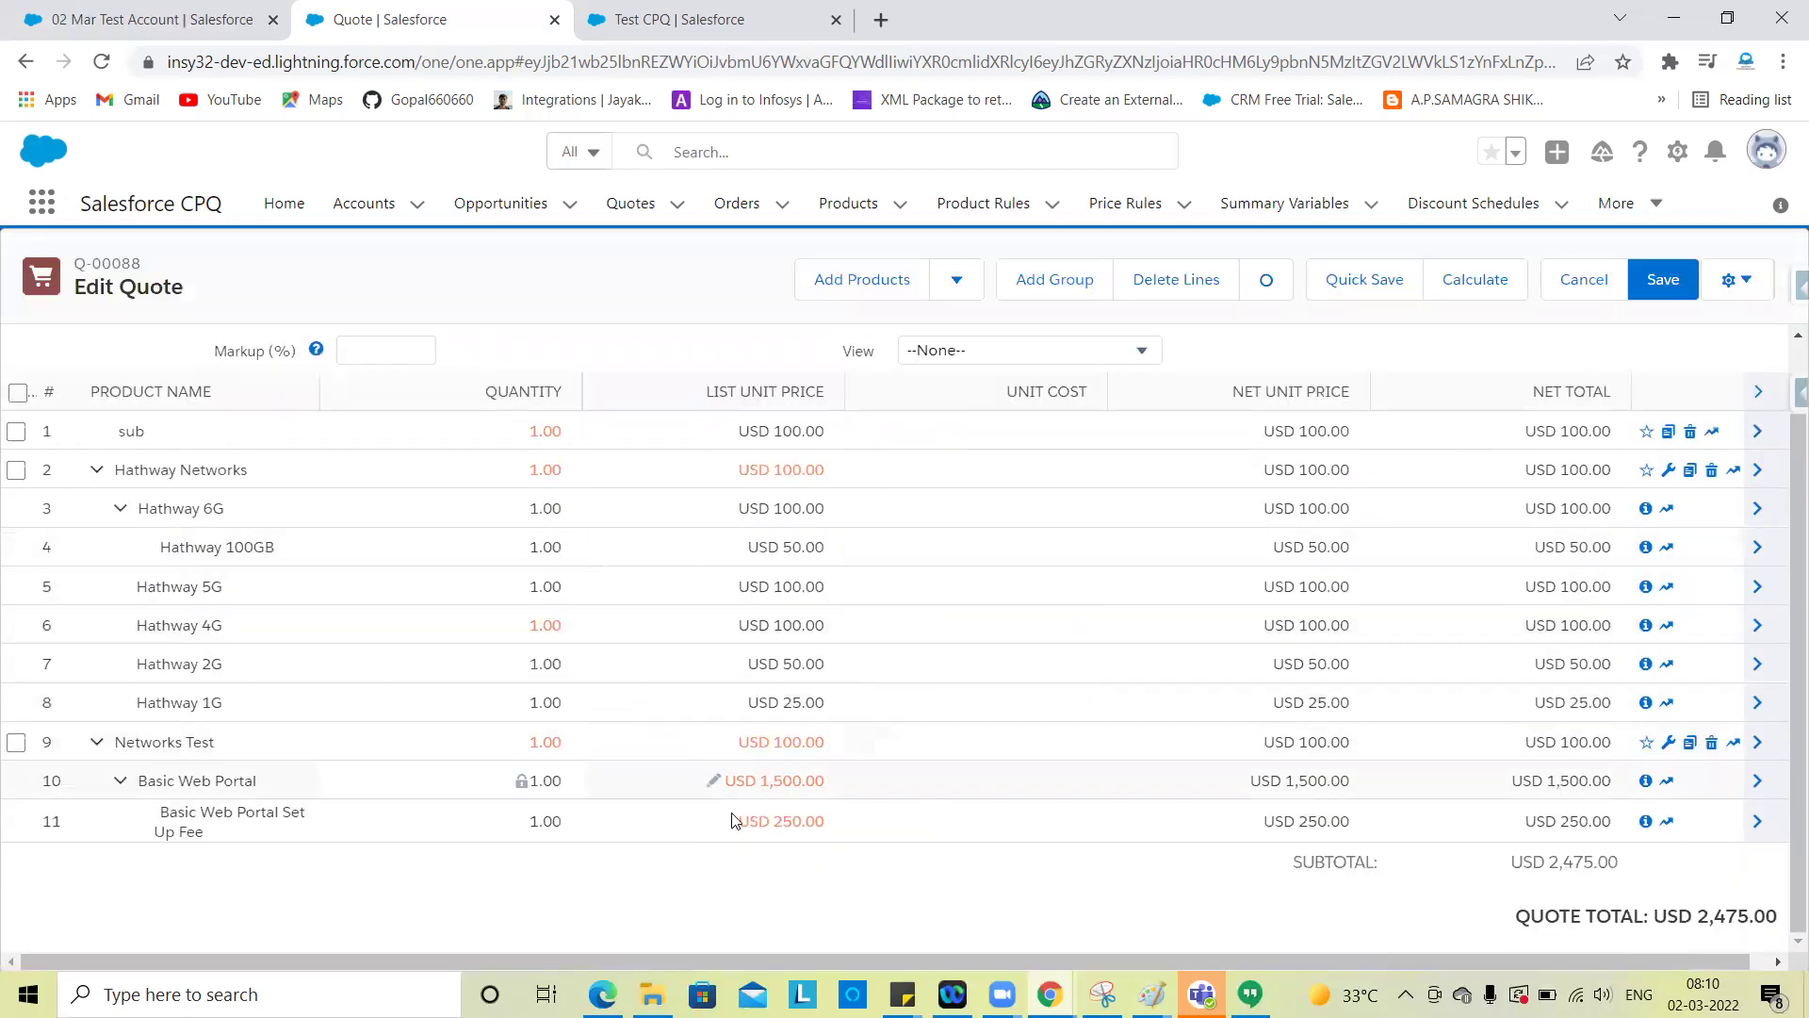
scroll(577, 562, "up", 1)
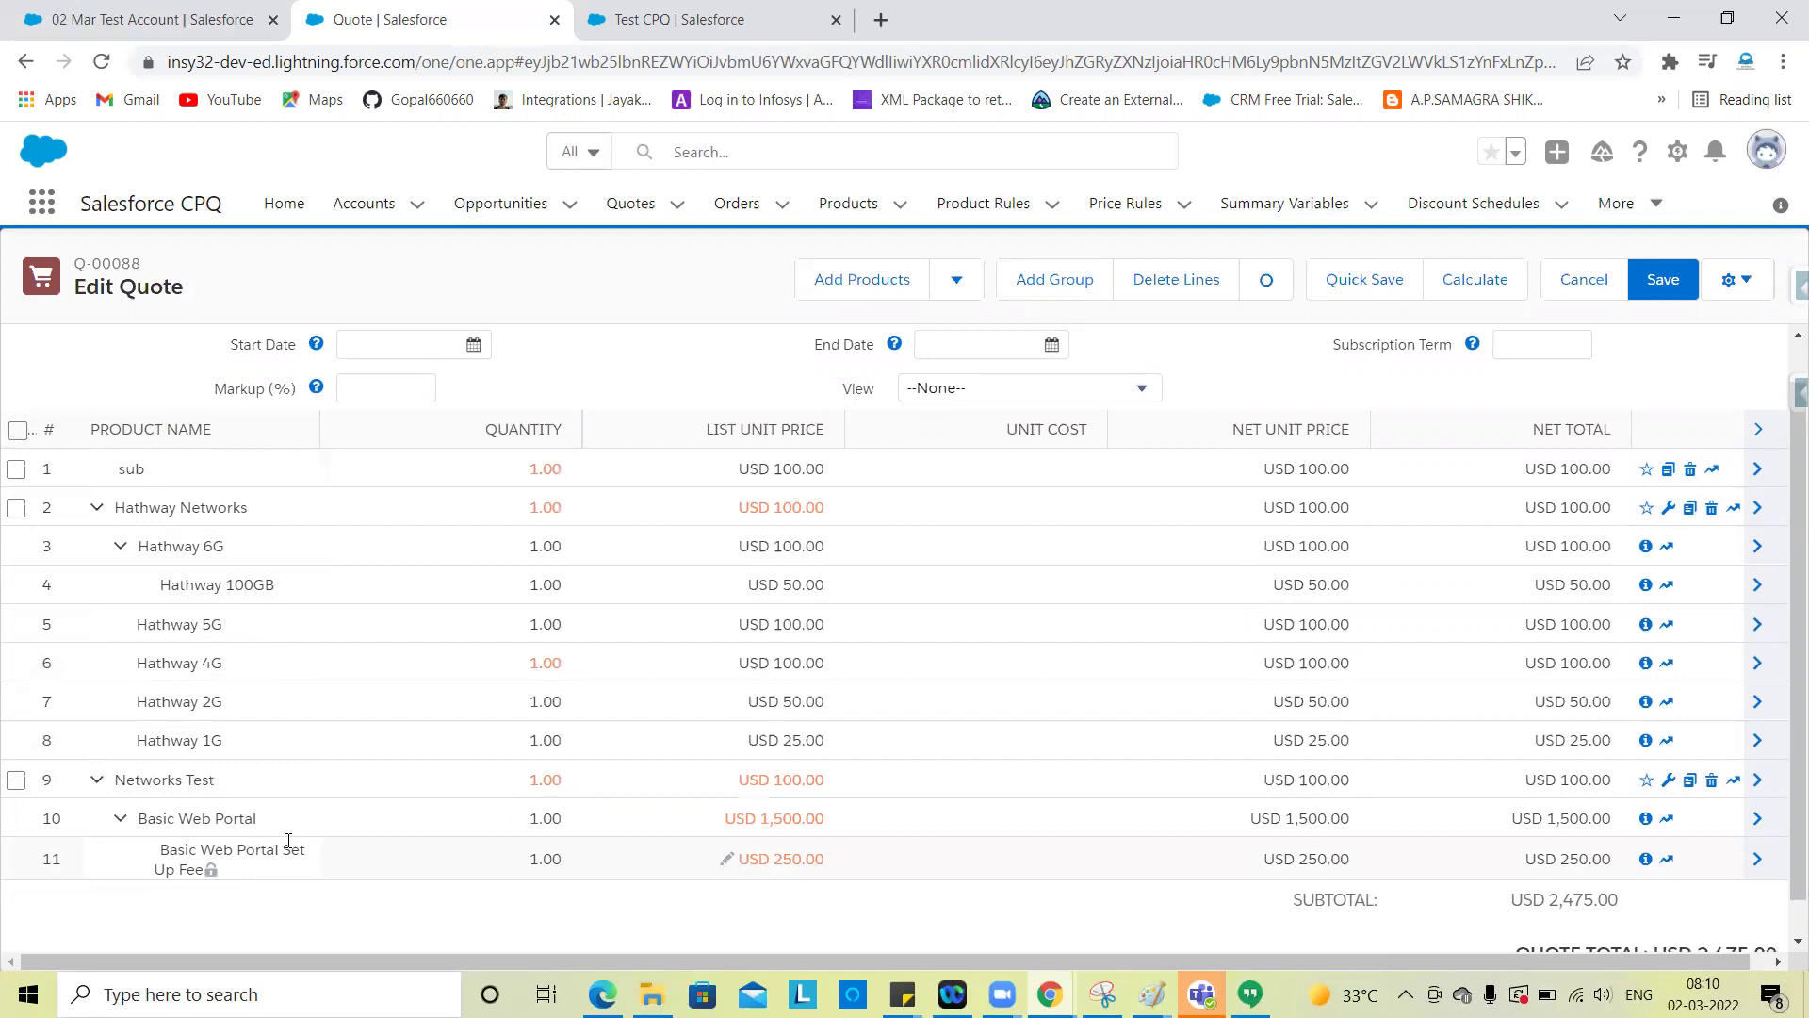
scroll(1422, 743, "down", 1)
scroll(1422, 747, "up", 2)
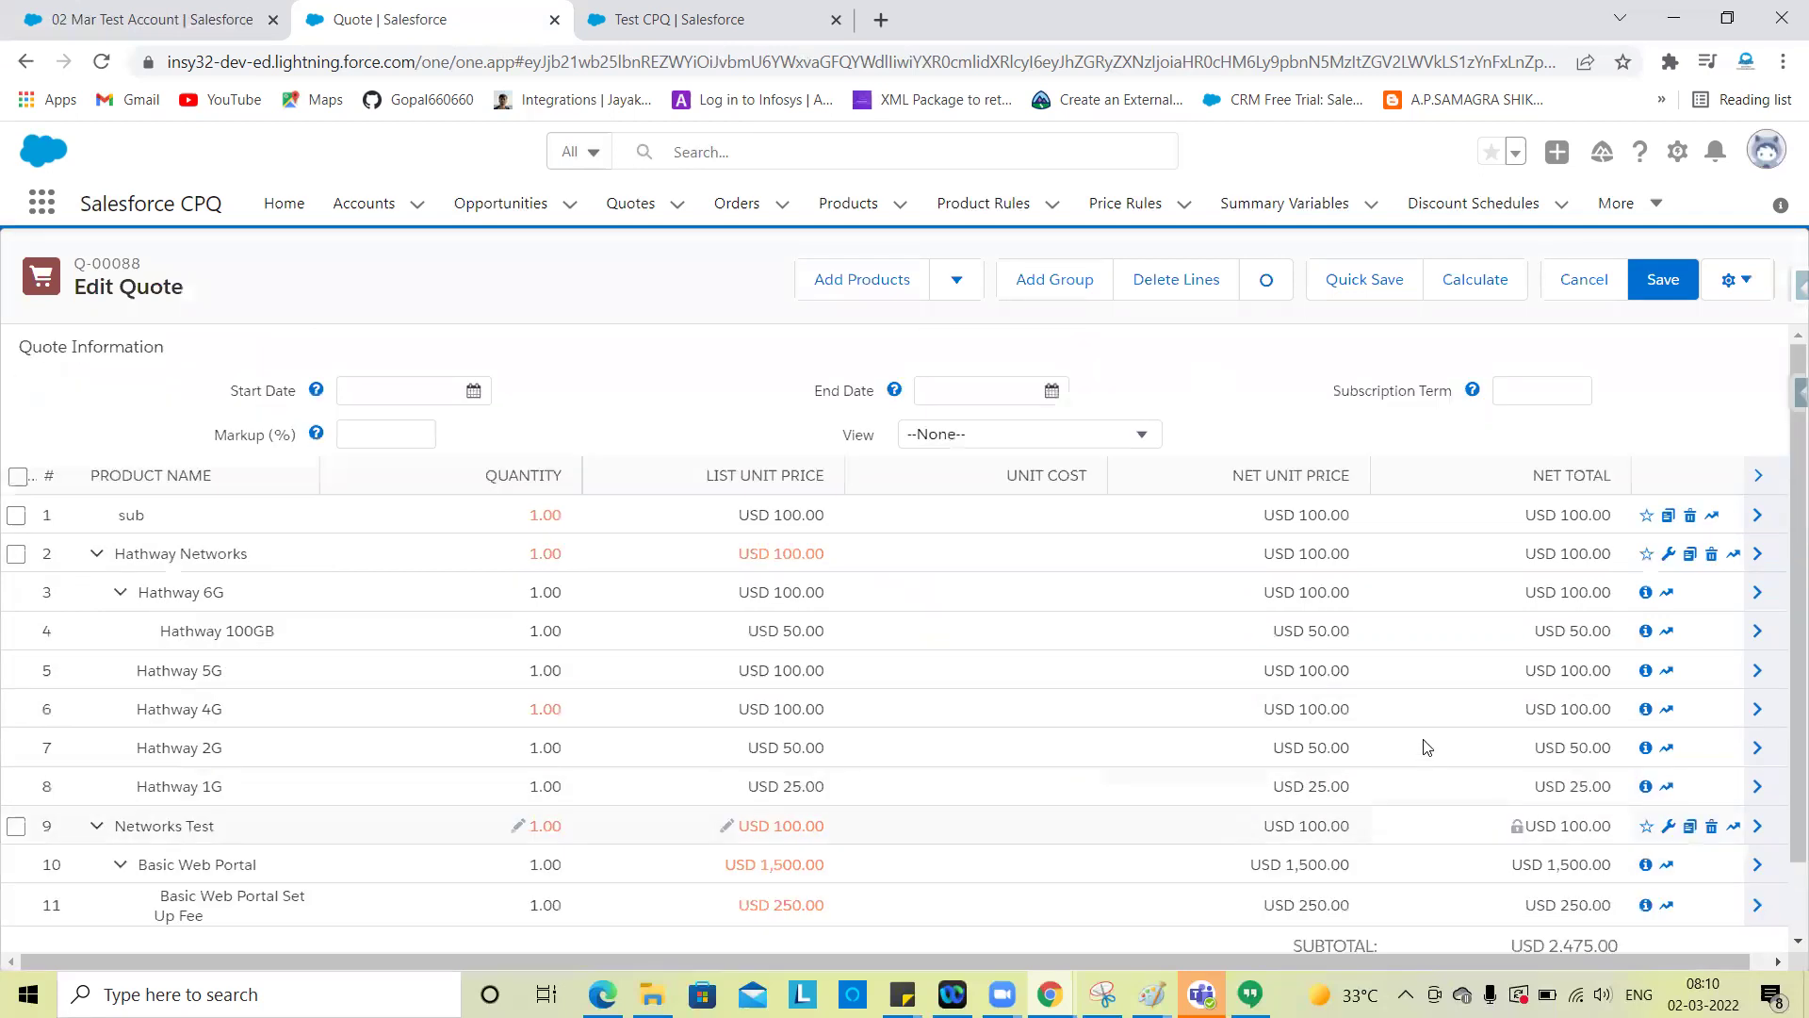
scroll(828, 796, "down", 2)
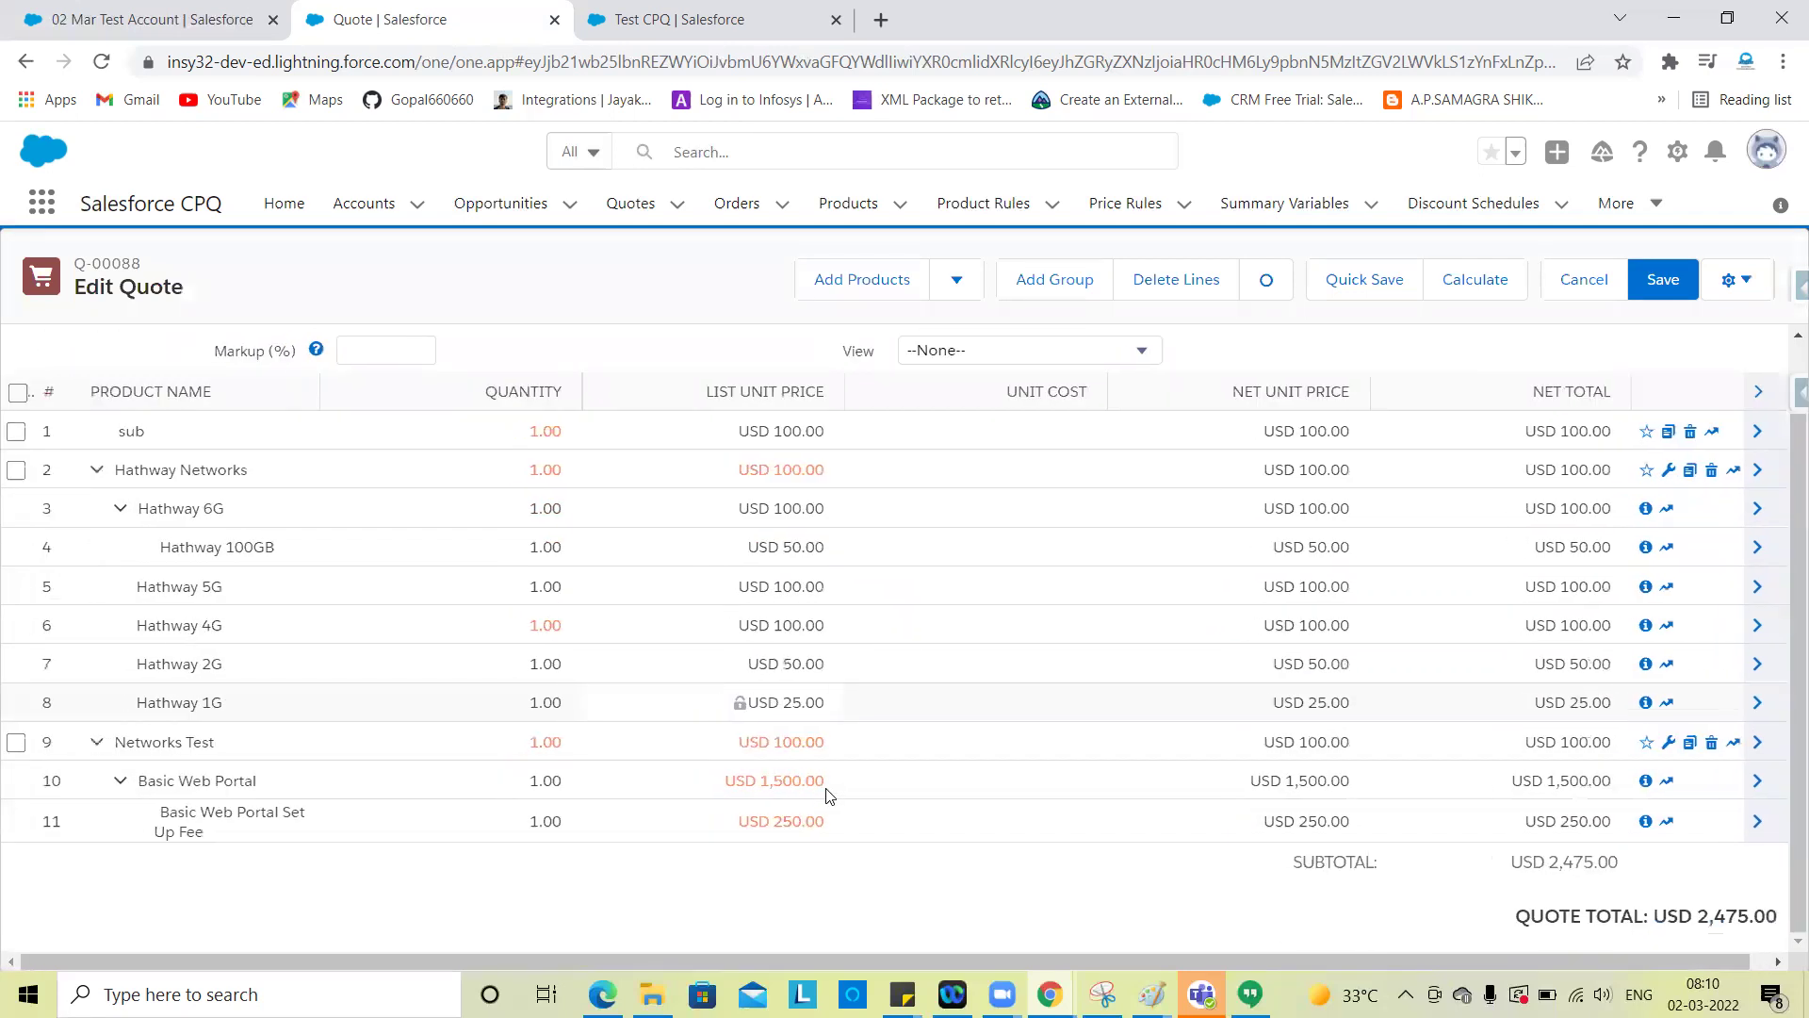
scroll(1453, 589, "up", 2)
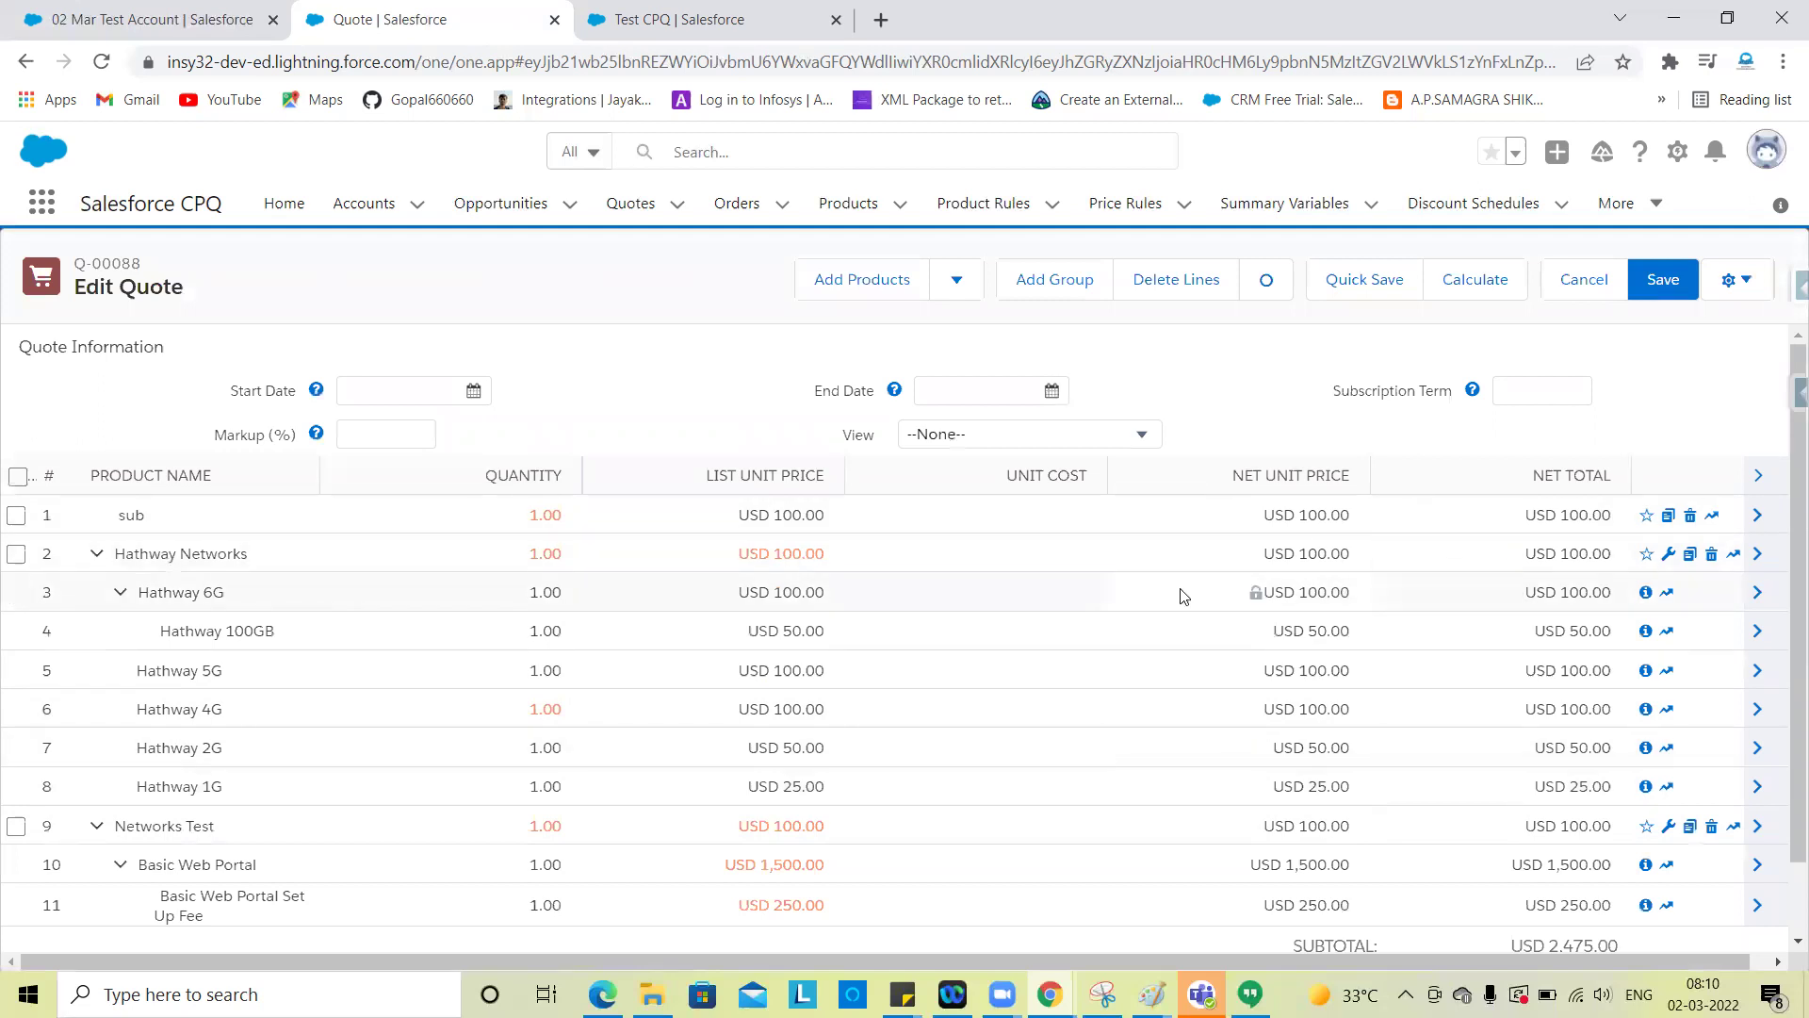
scroll(1180, 593, "down", 1)
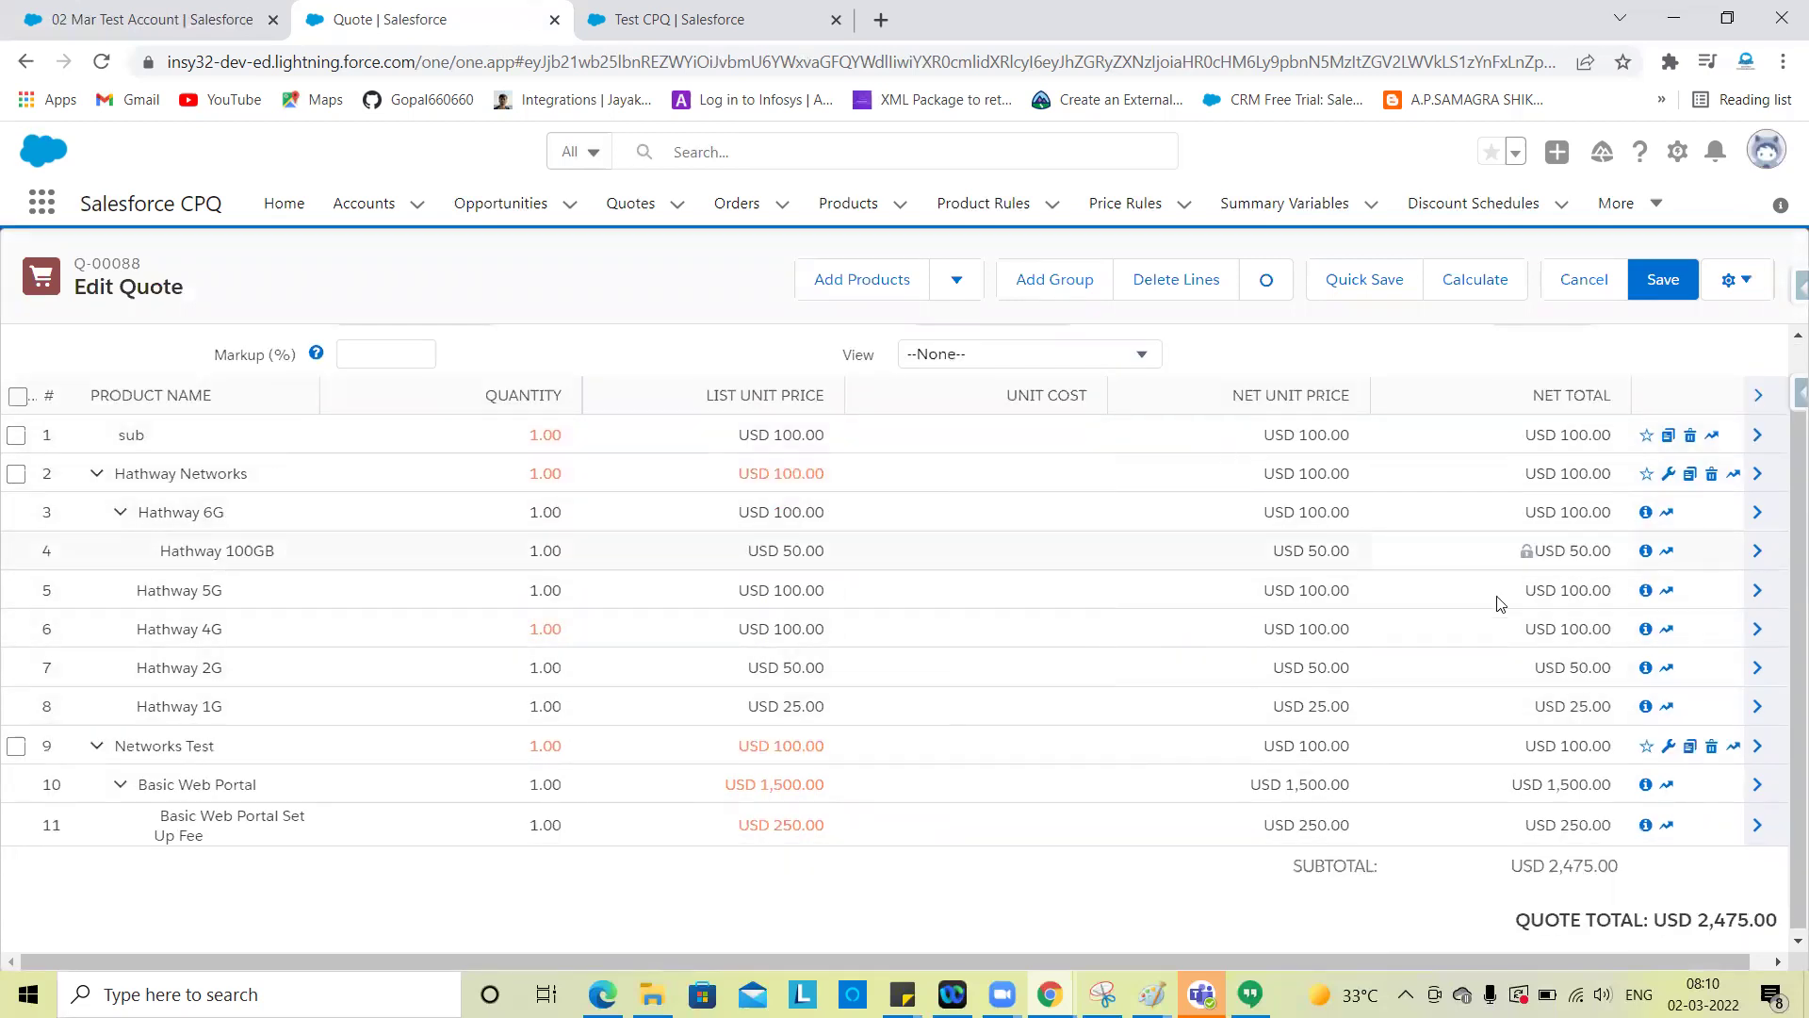
scroll(1065, 552, "up", 1)
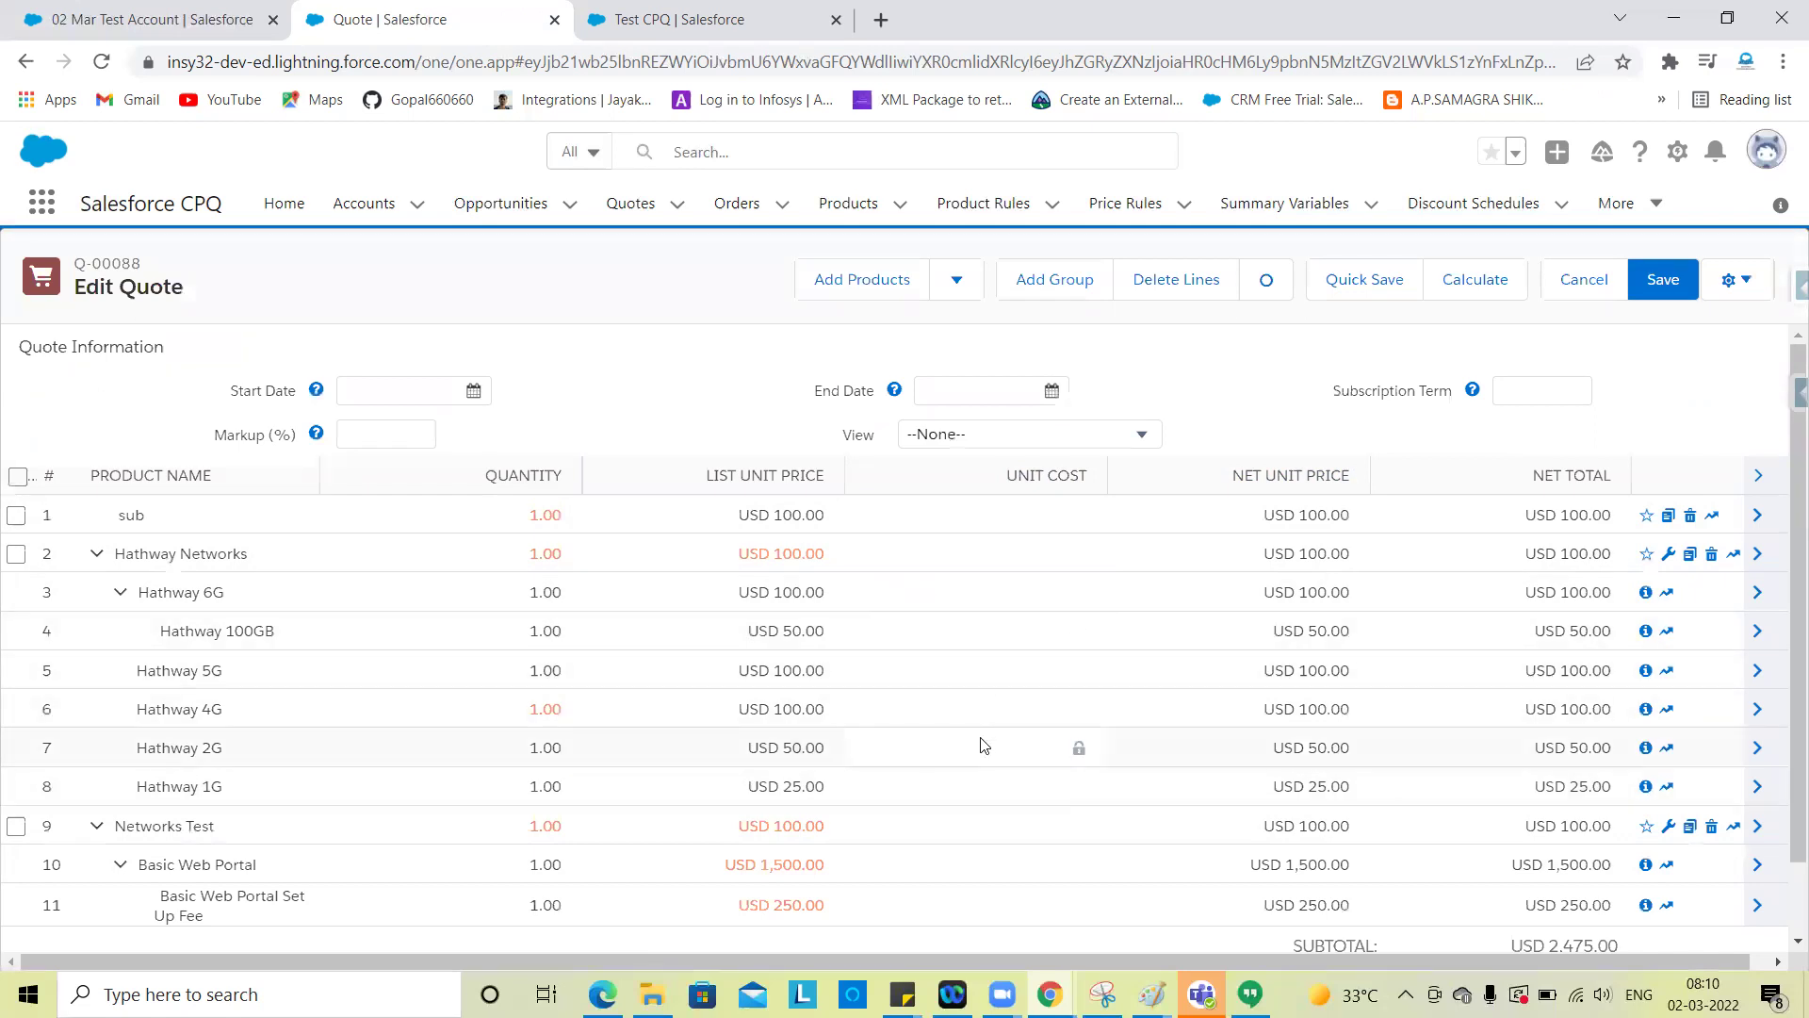
scroll(983, 745, "down", 1)
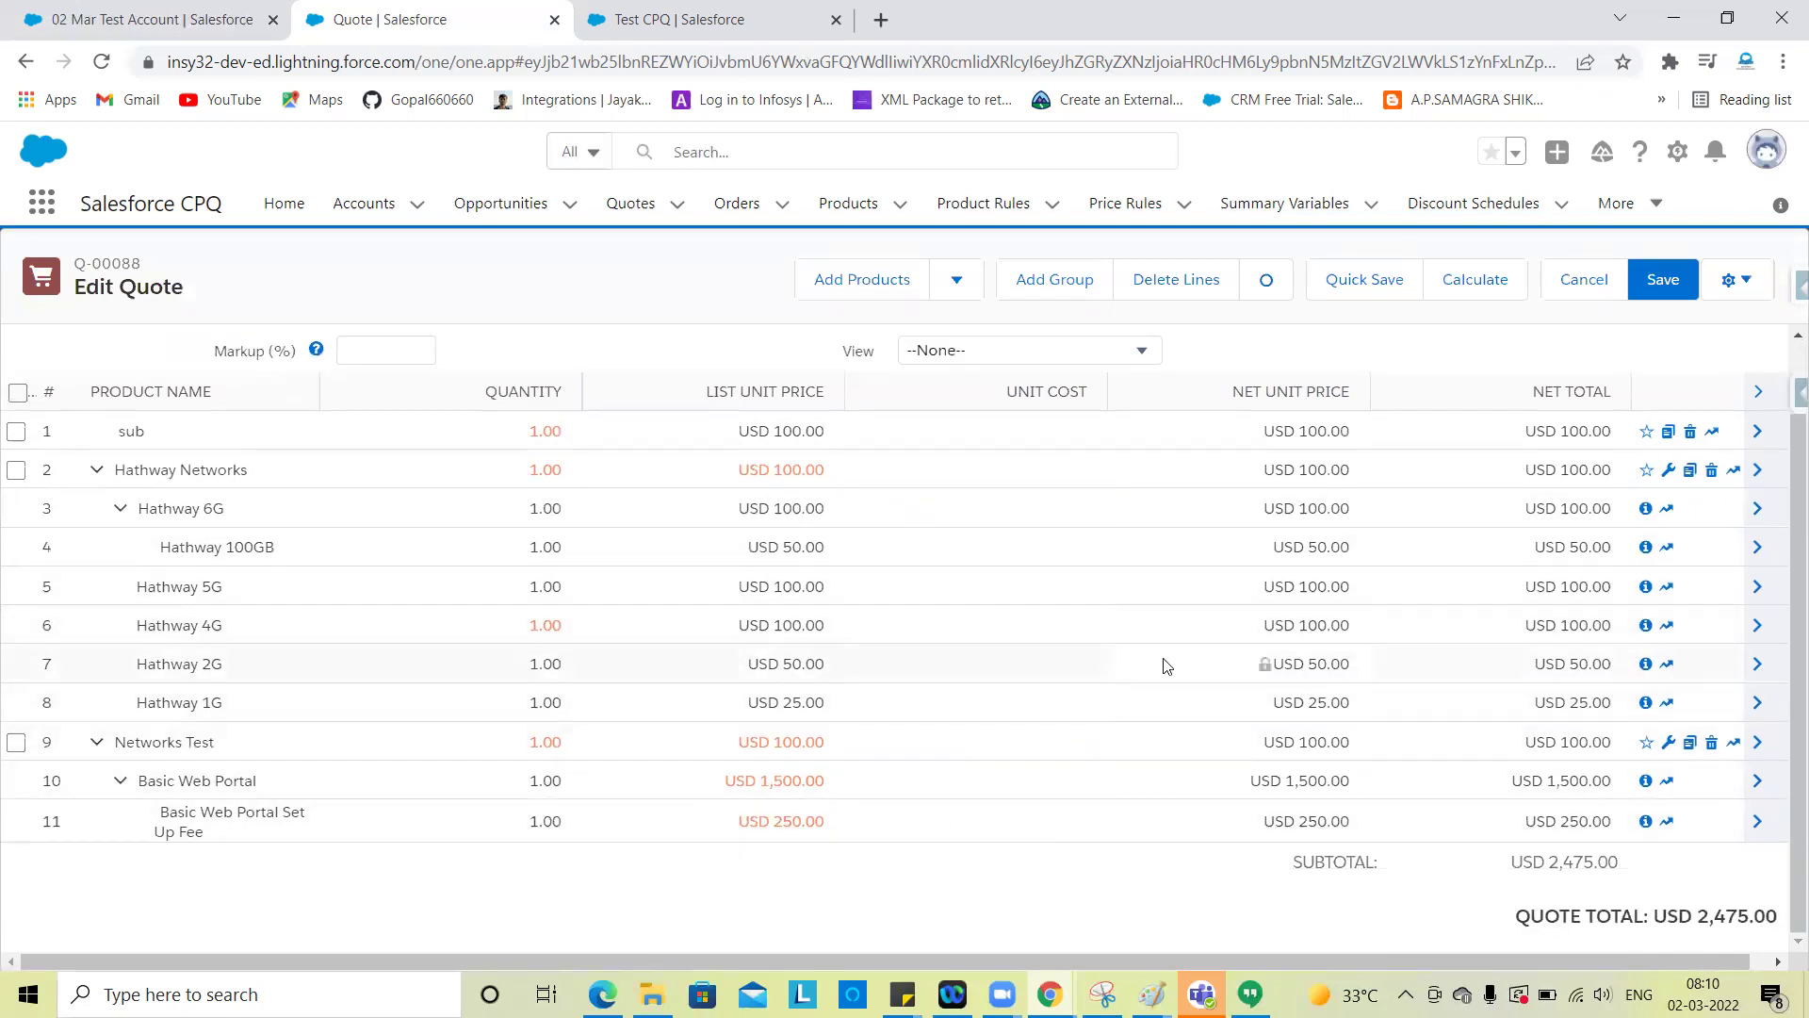
scroll(1560, 493, "up", 1)
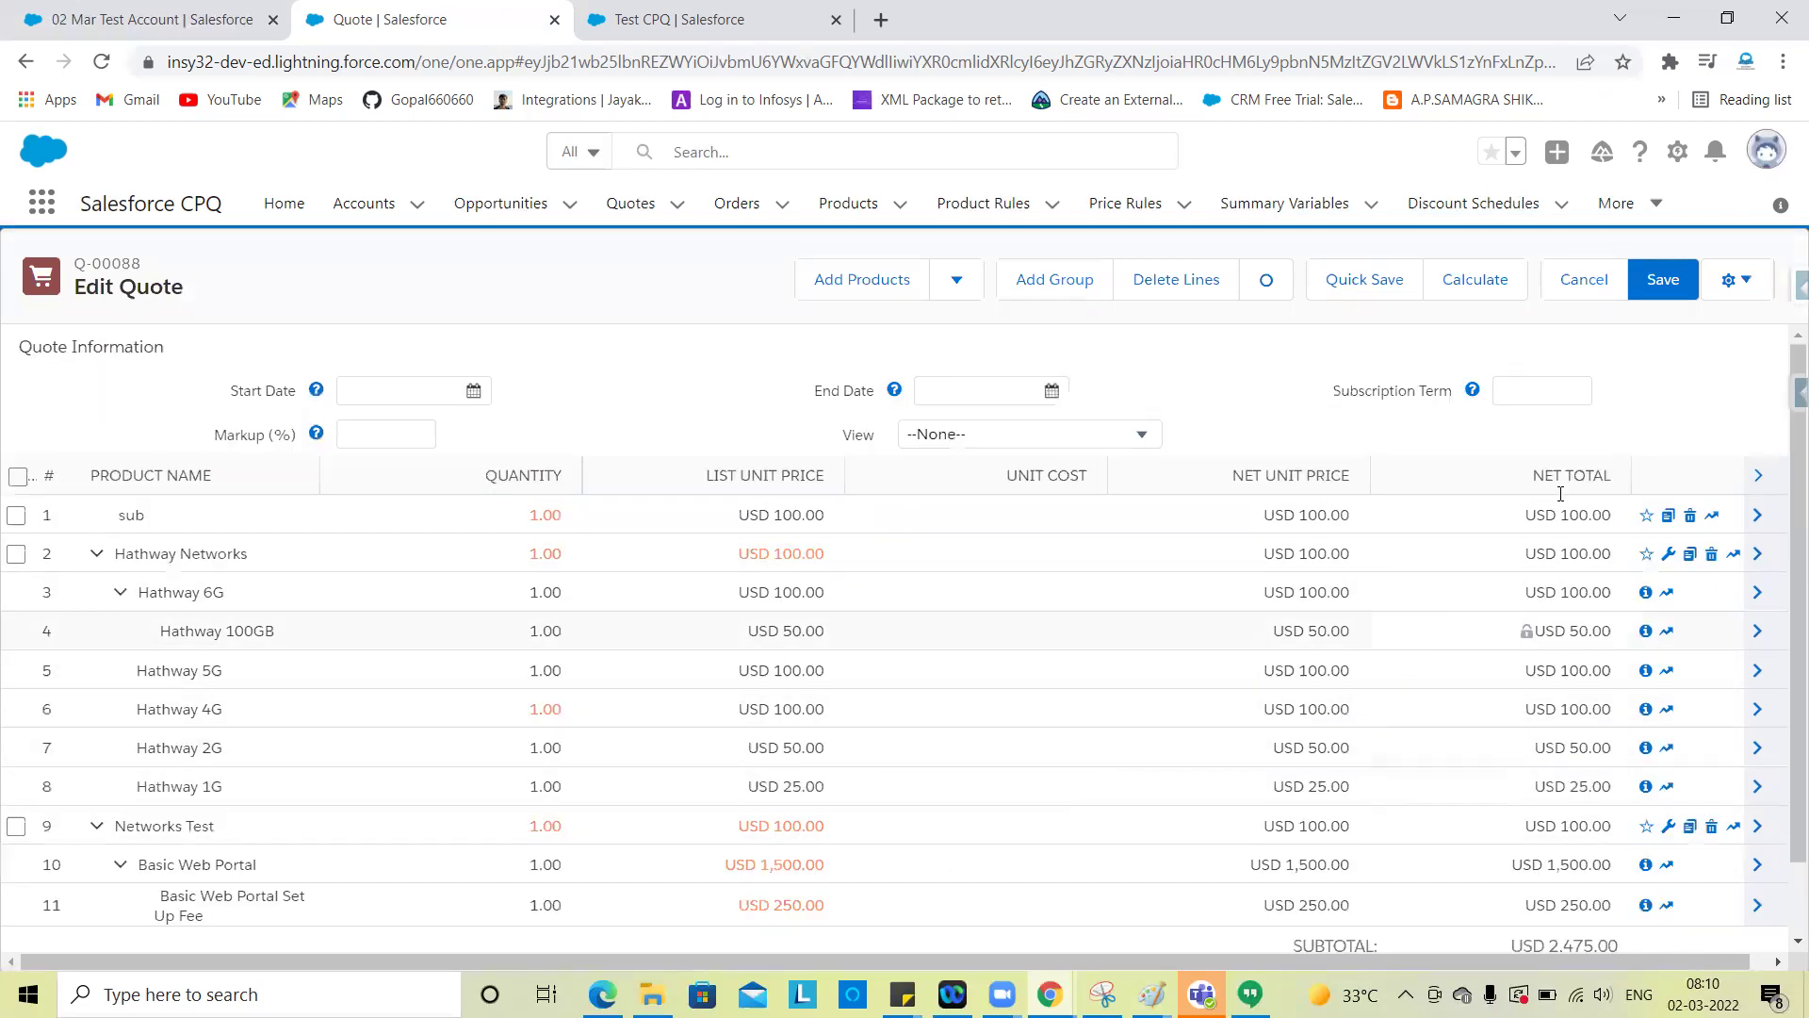
Save the quote lines and generate a preview of the quote document using New Template
left_click(1664, 287)
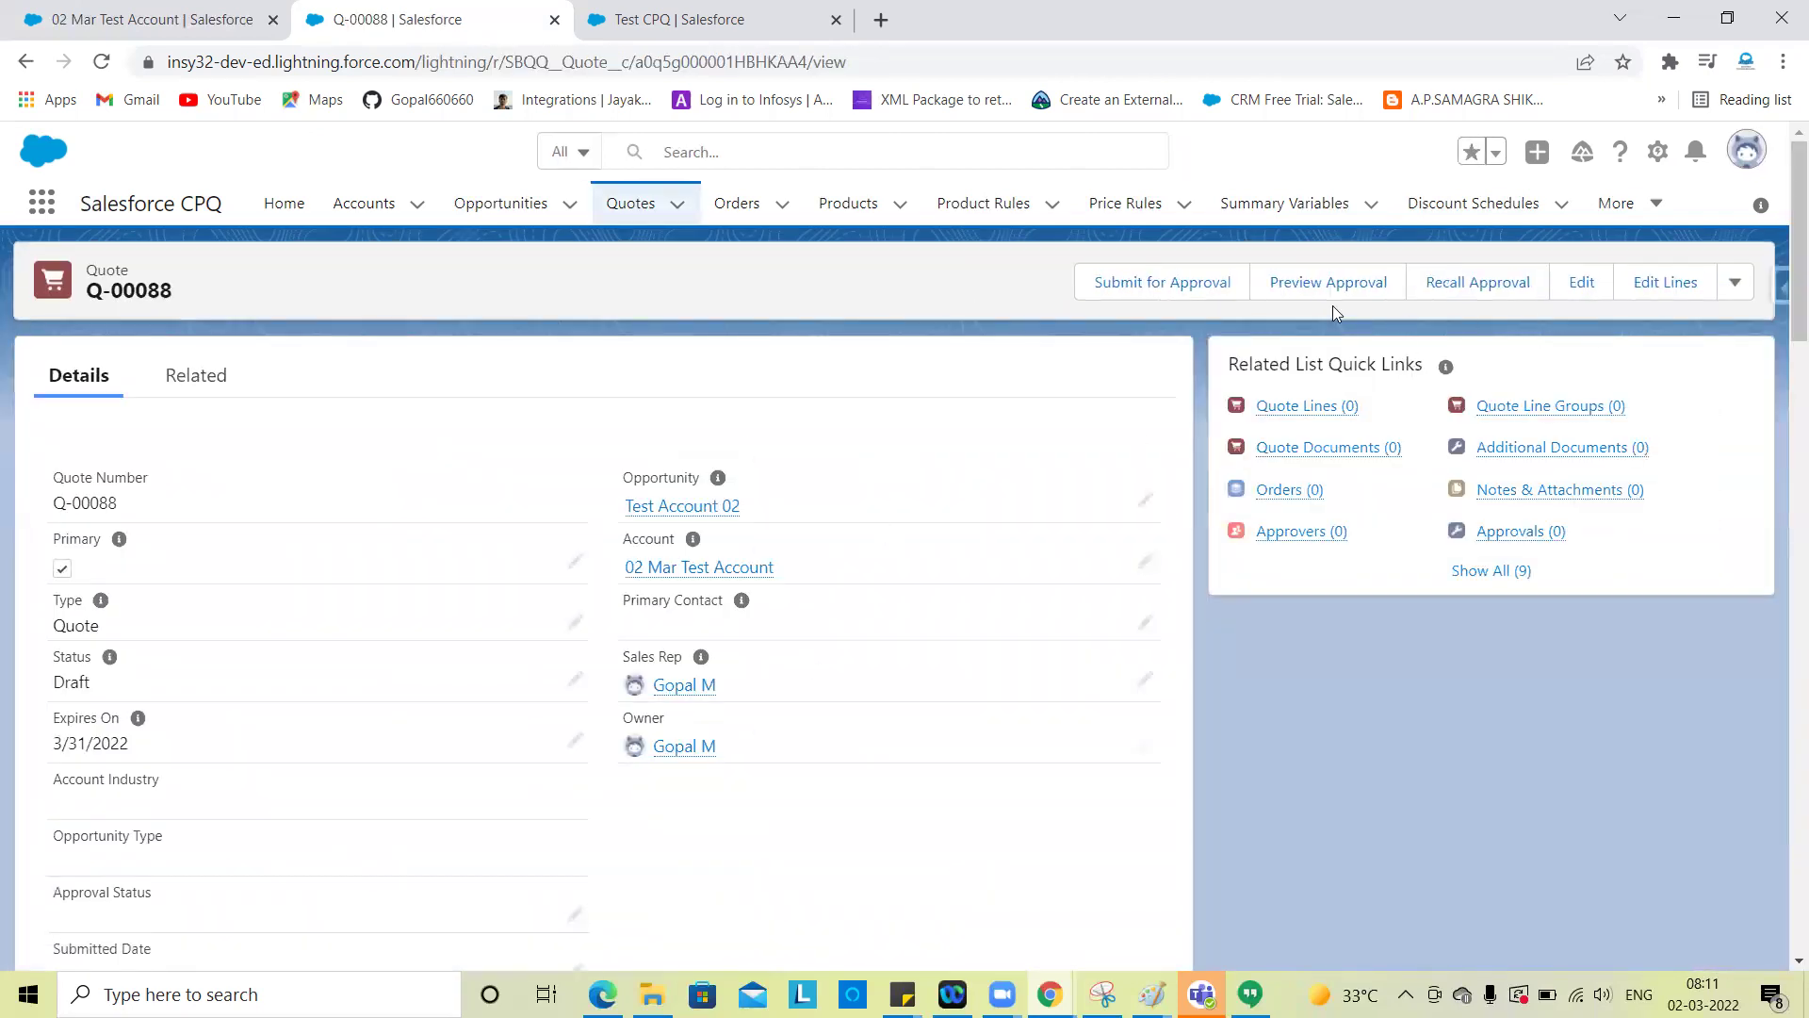
left_click(1734, 297)
left_click(1669, 350)
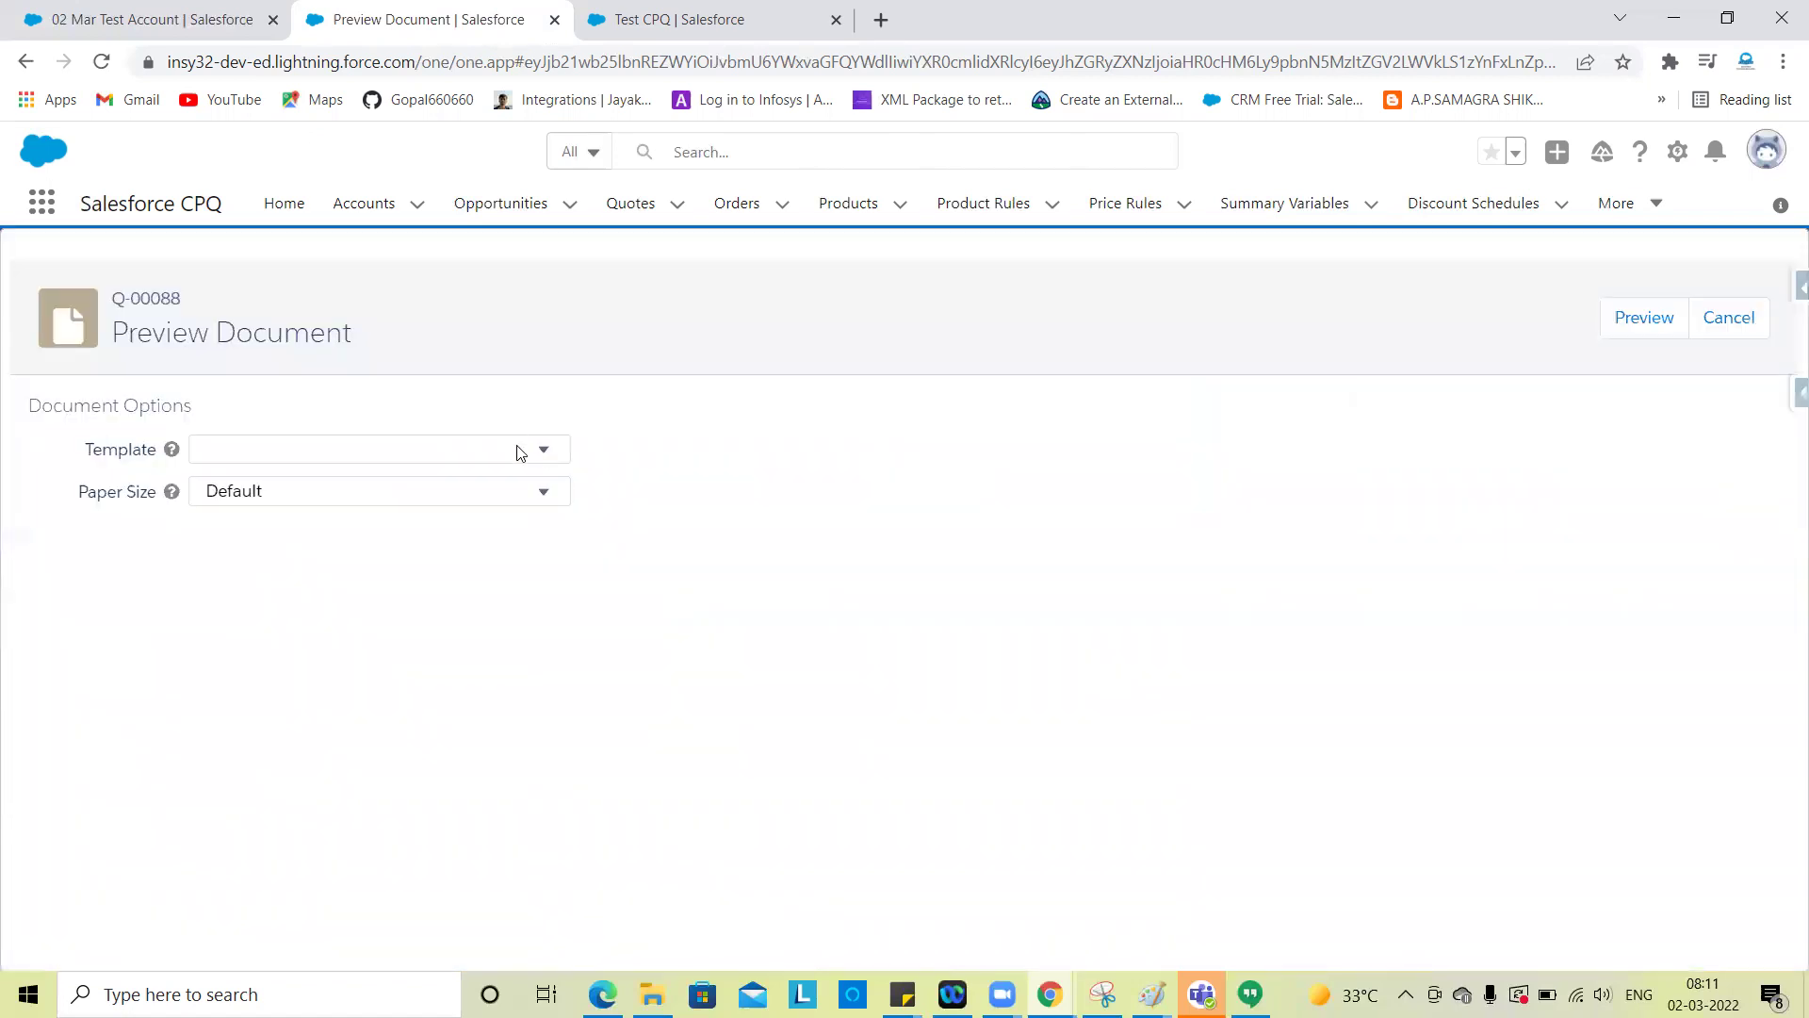
left_click(516, 452)
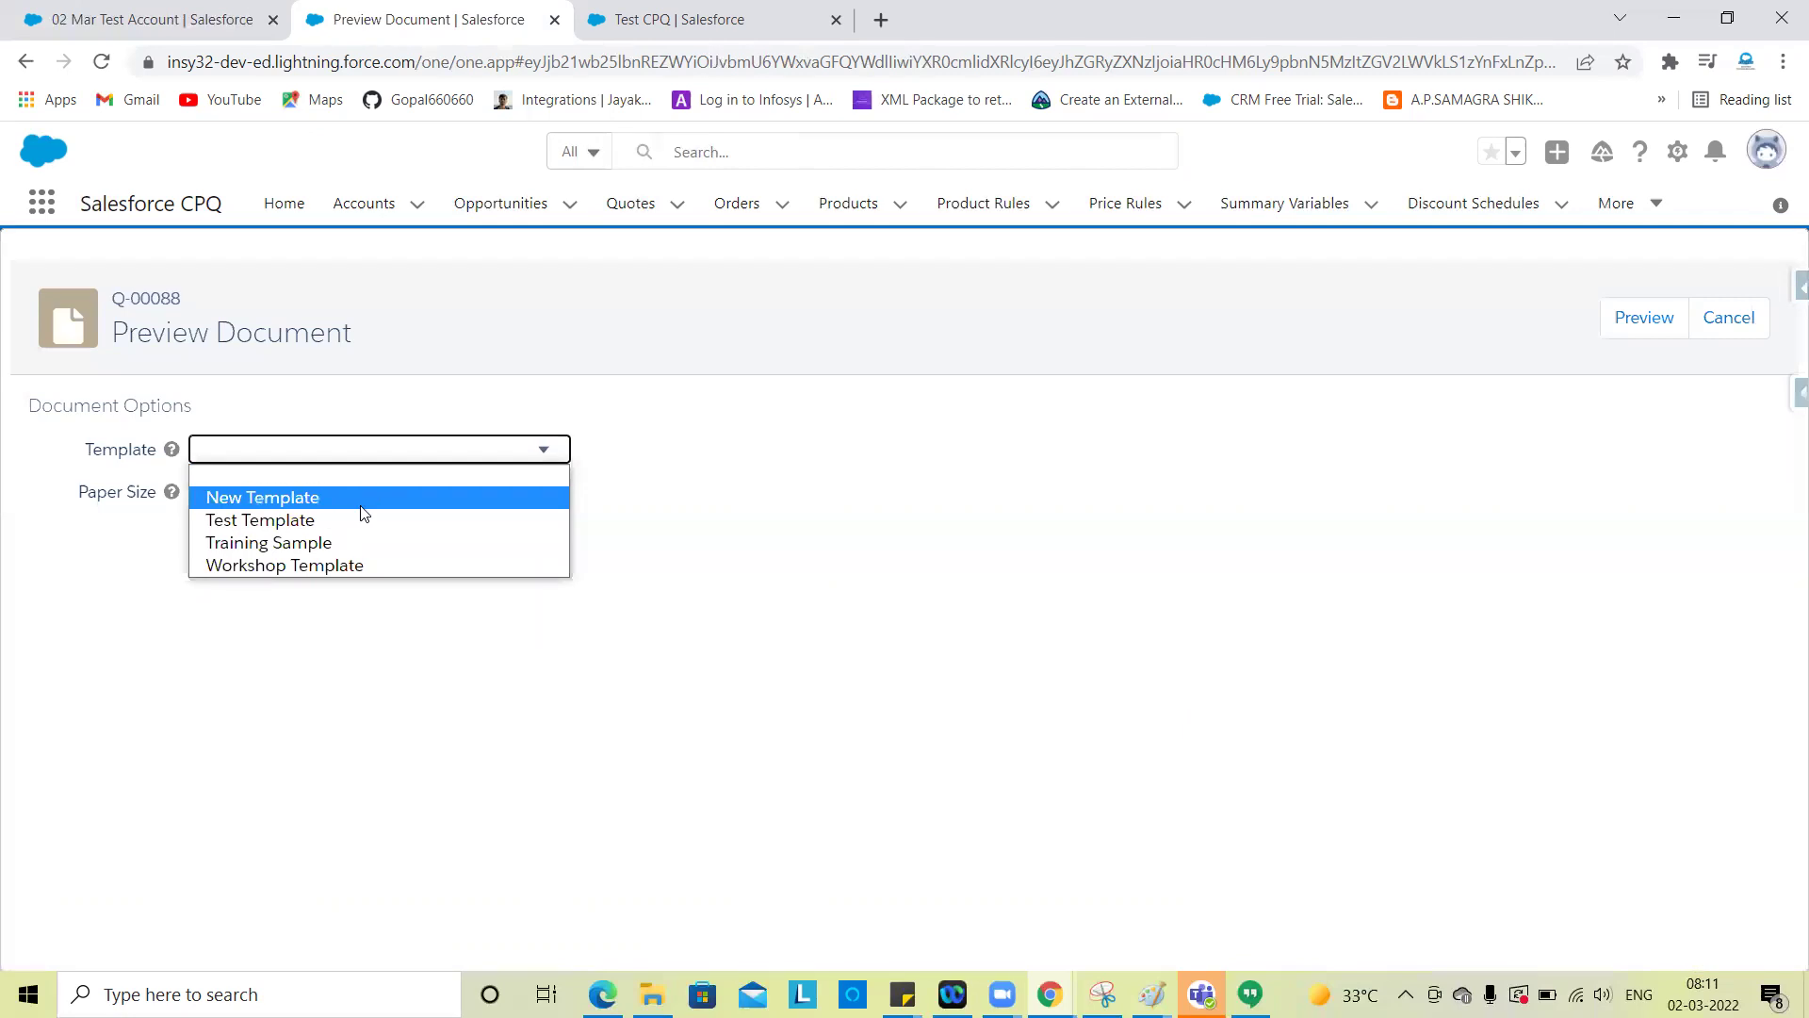
left_click(325, 498)
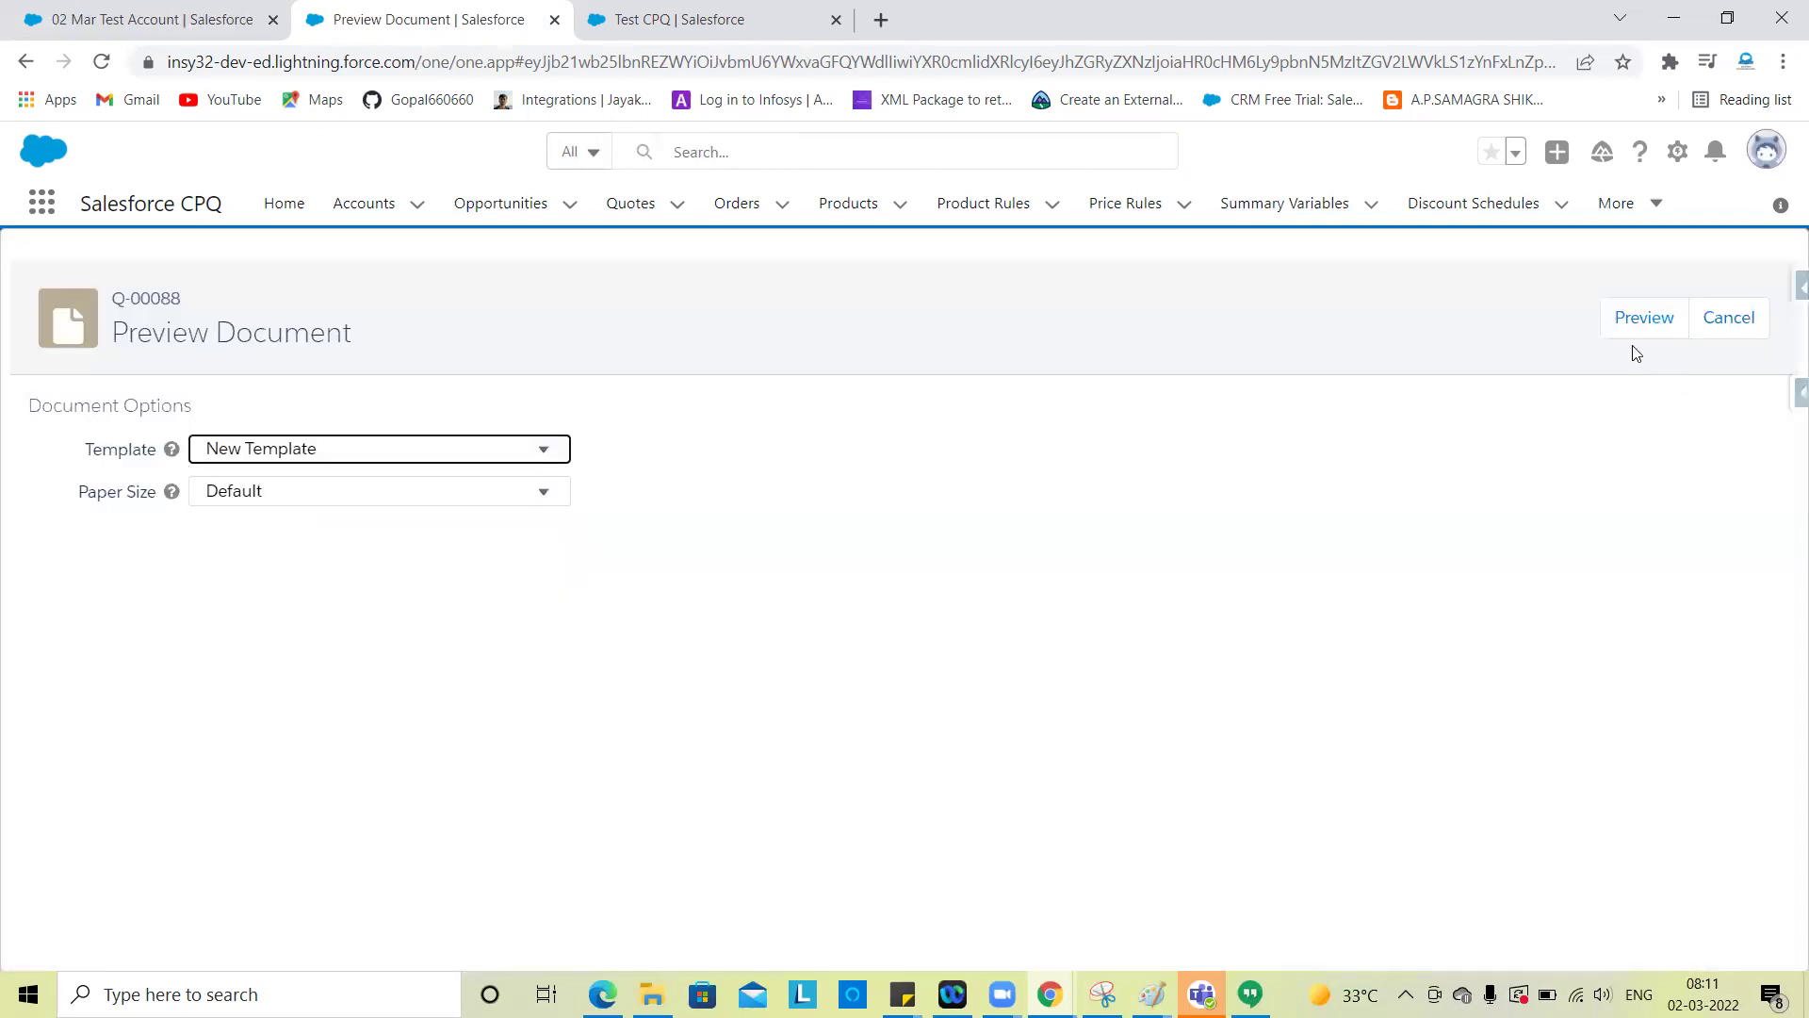
left_click(1638, 326)
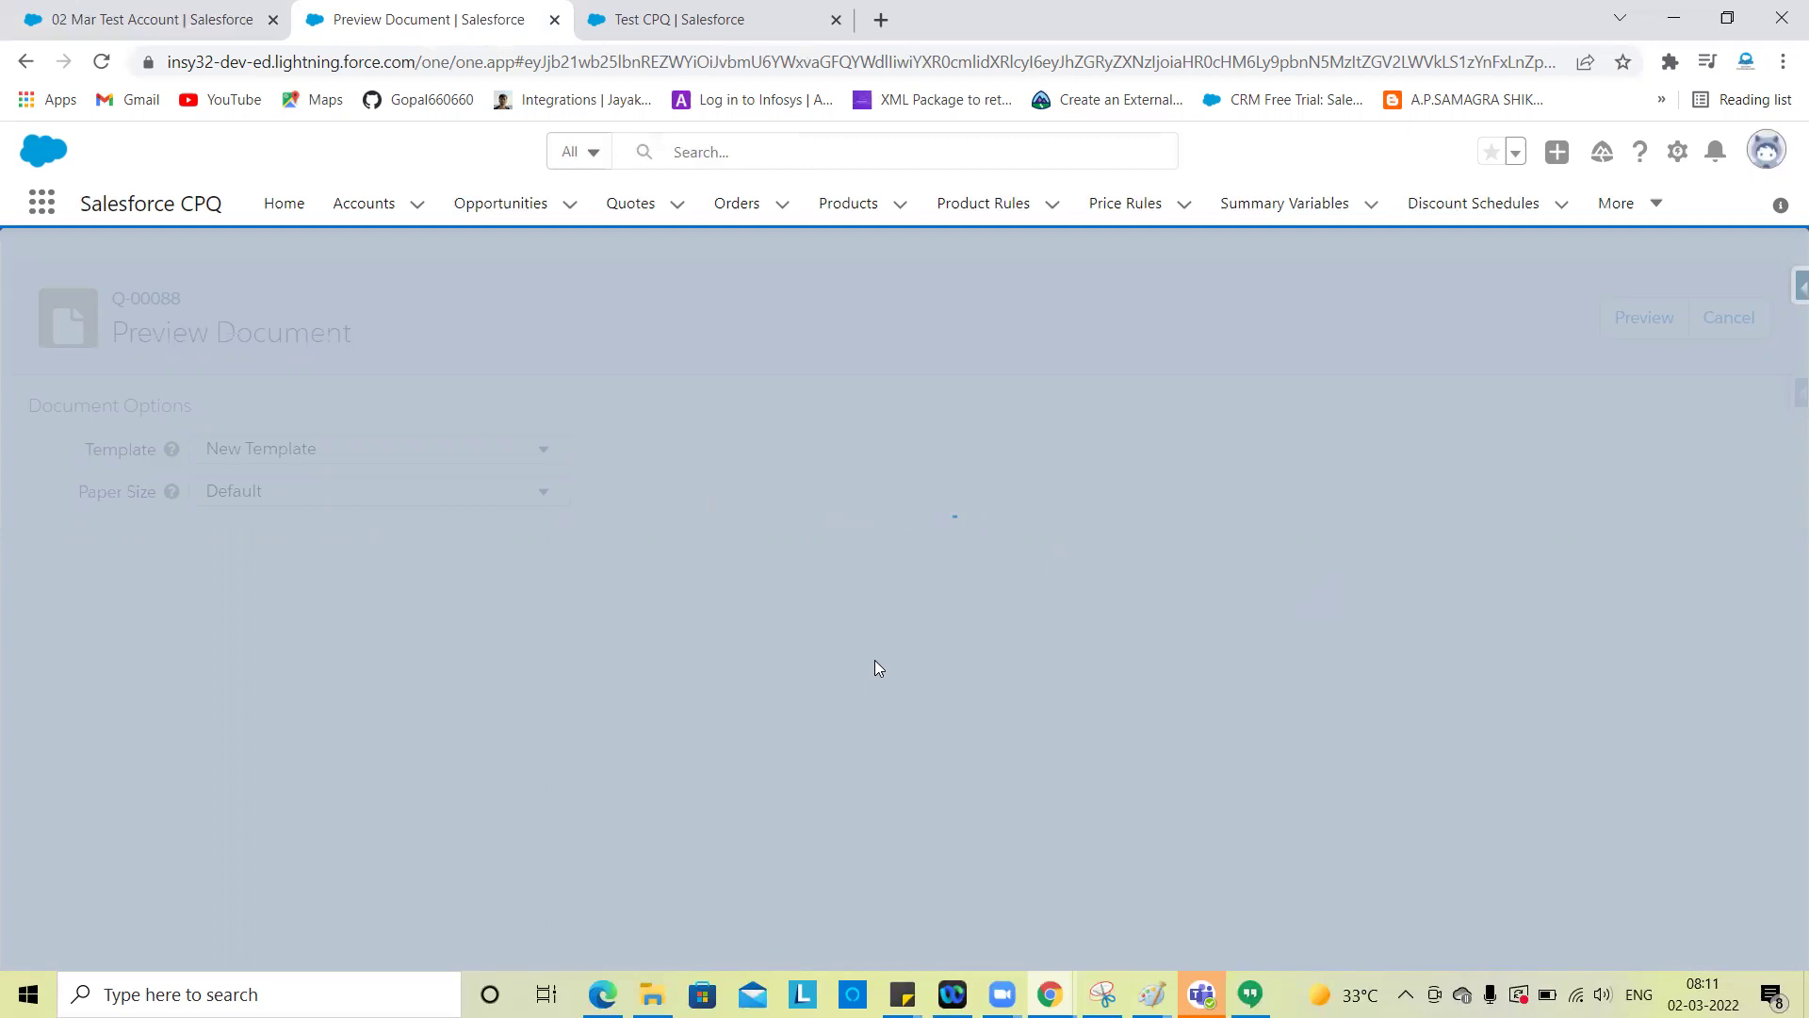
Examine the previewed quote document's header, addresses, salesperson table and terms, and return to the quote record
scroll(875, 666, "down", 6)
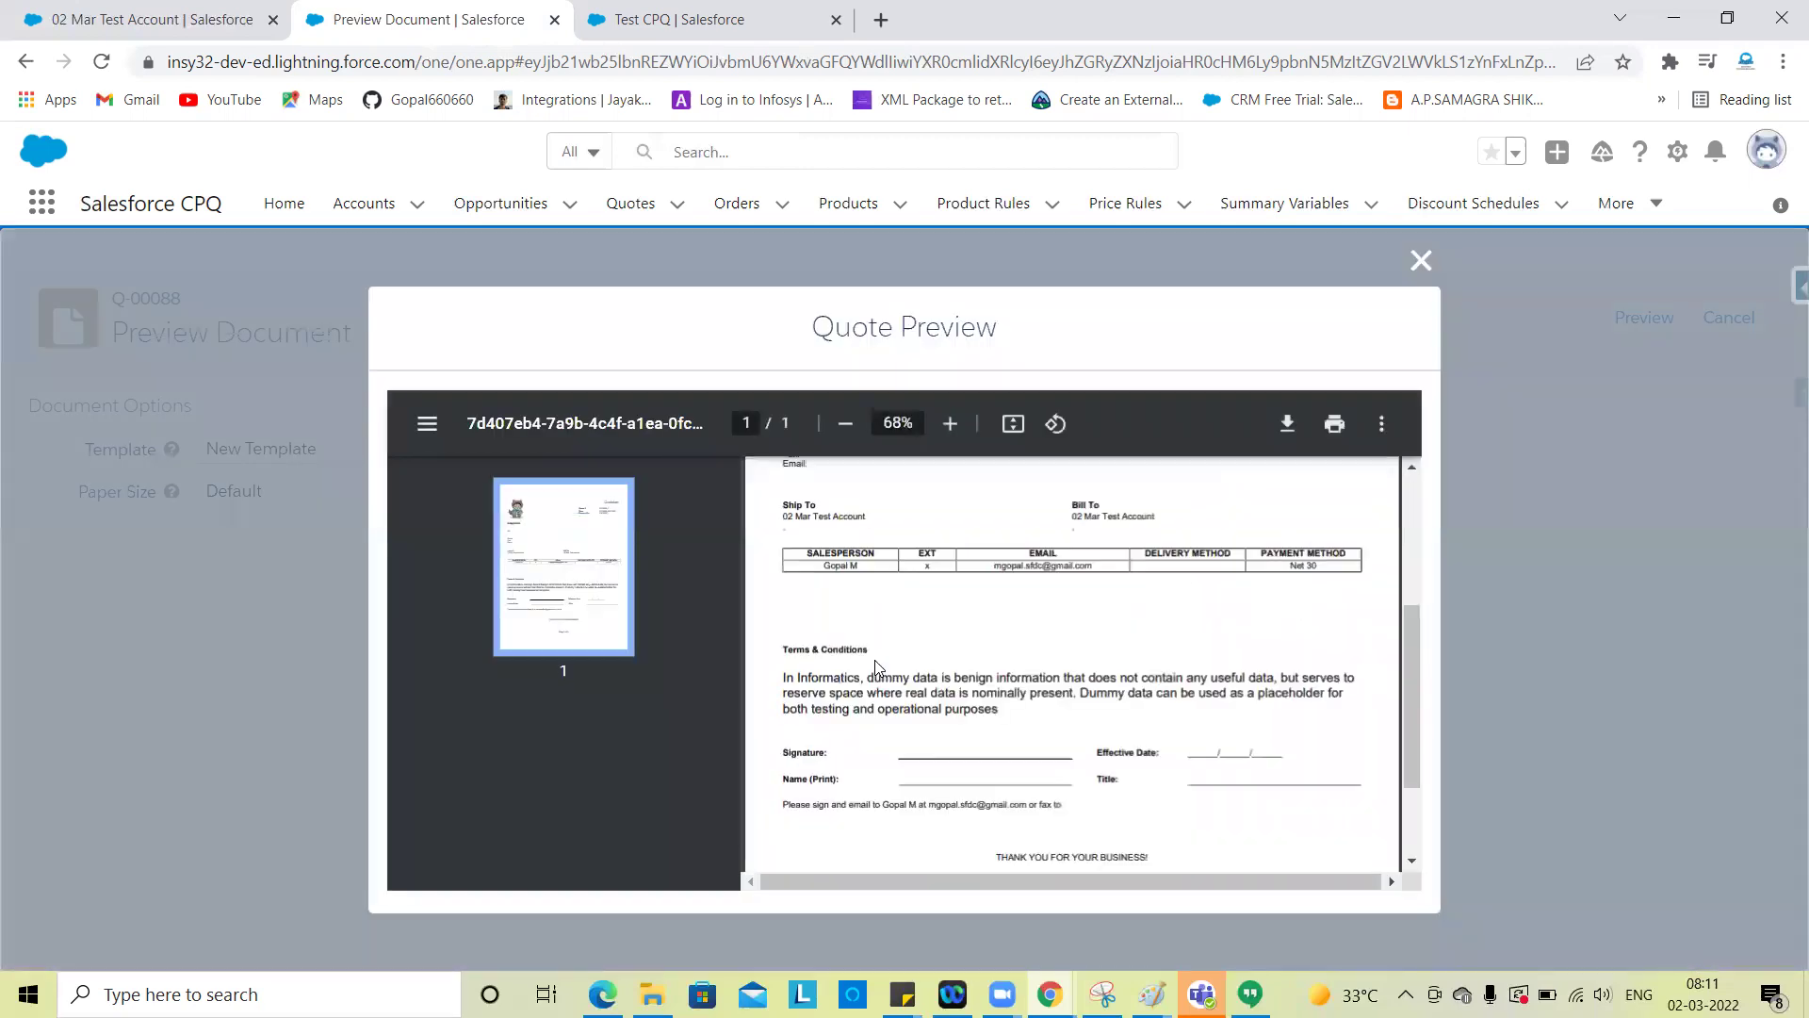
scroll(875, 666, "down", 1)
scroll(909, 565, "up", 6)
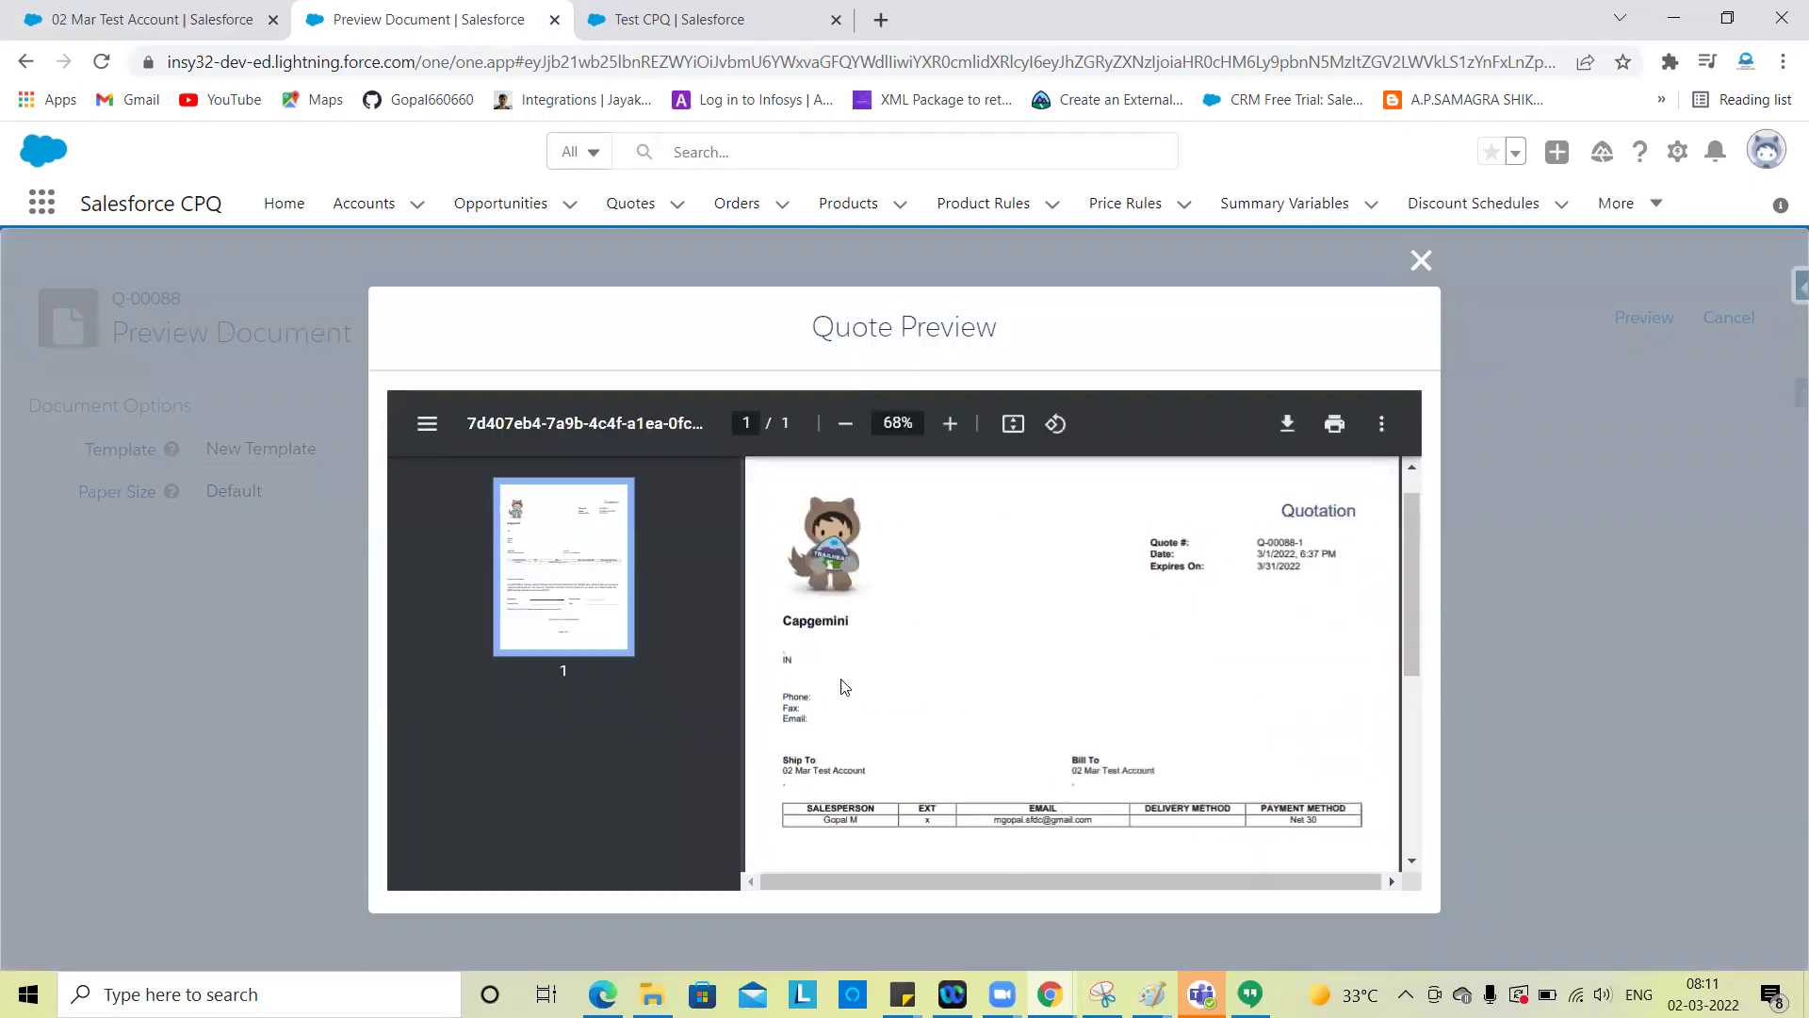
scroll(1091, 743, "down", 2)
scroll(1037, 753, "up", 1)
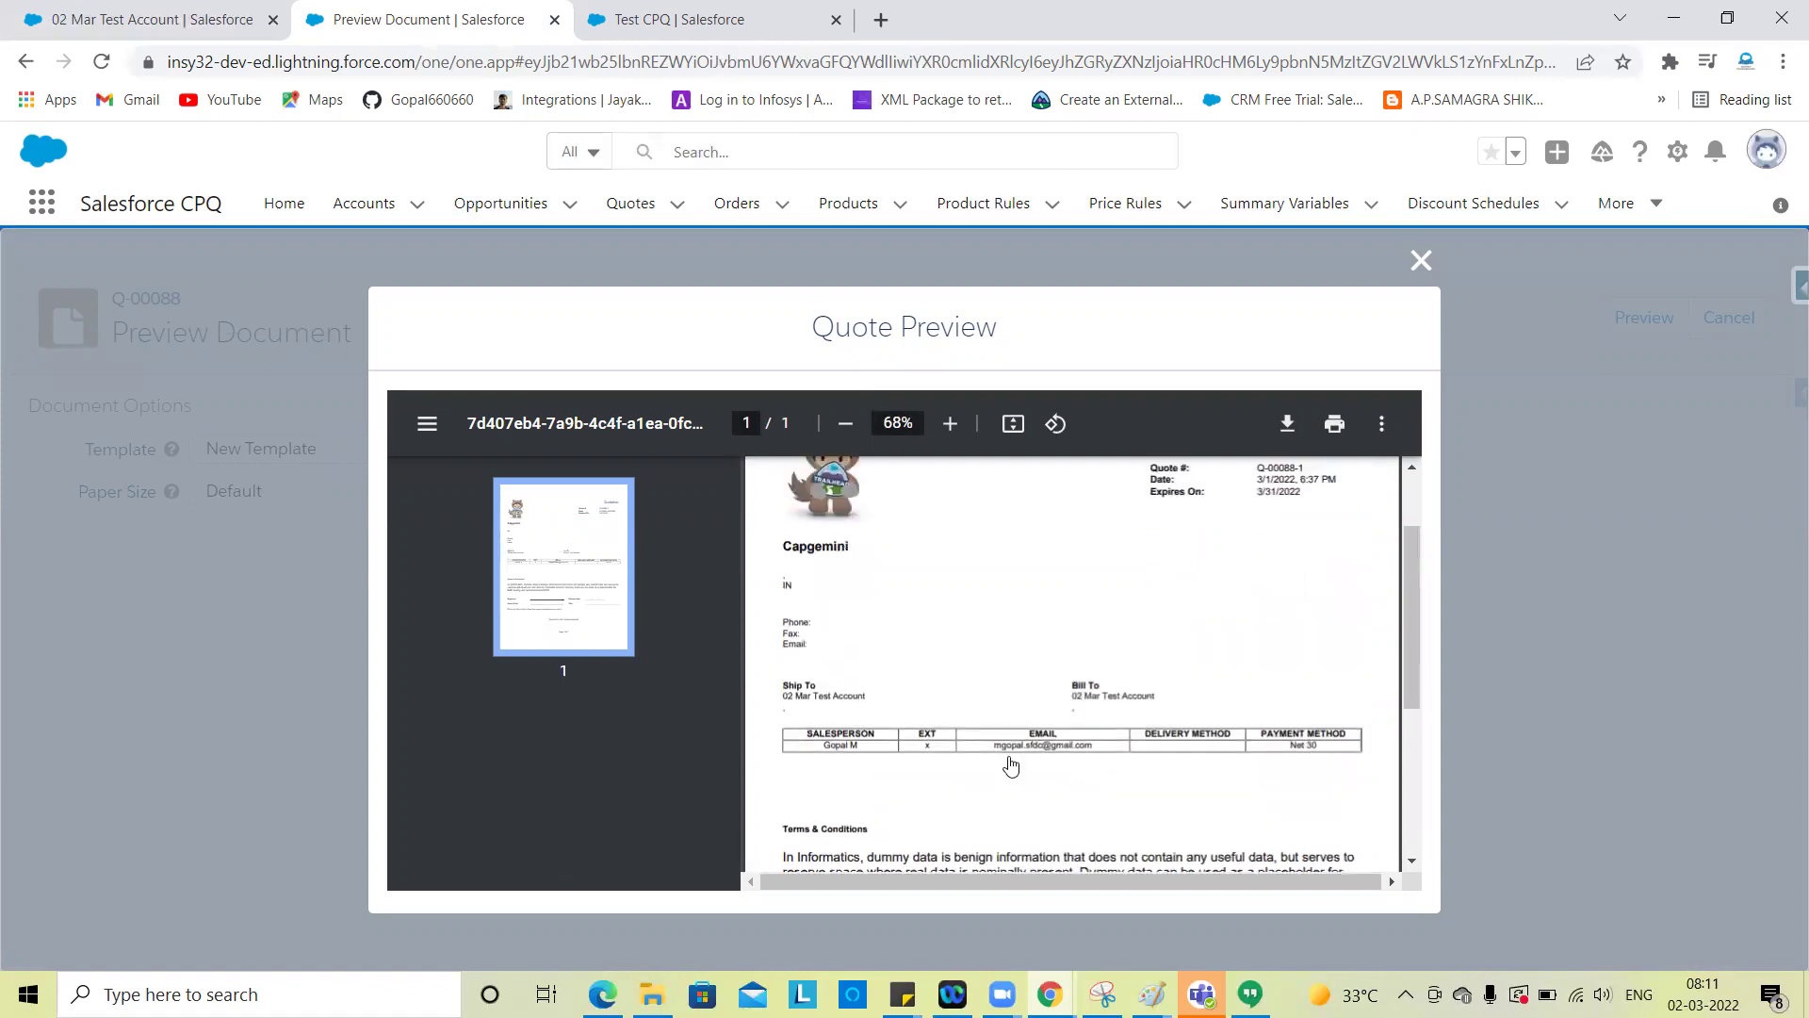
left_click(1423, 271)
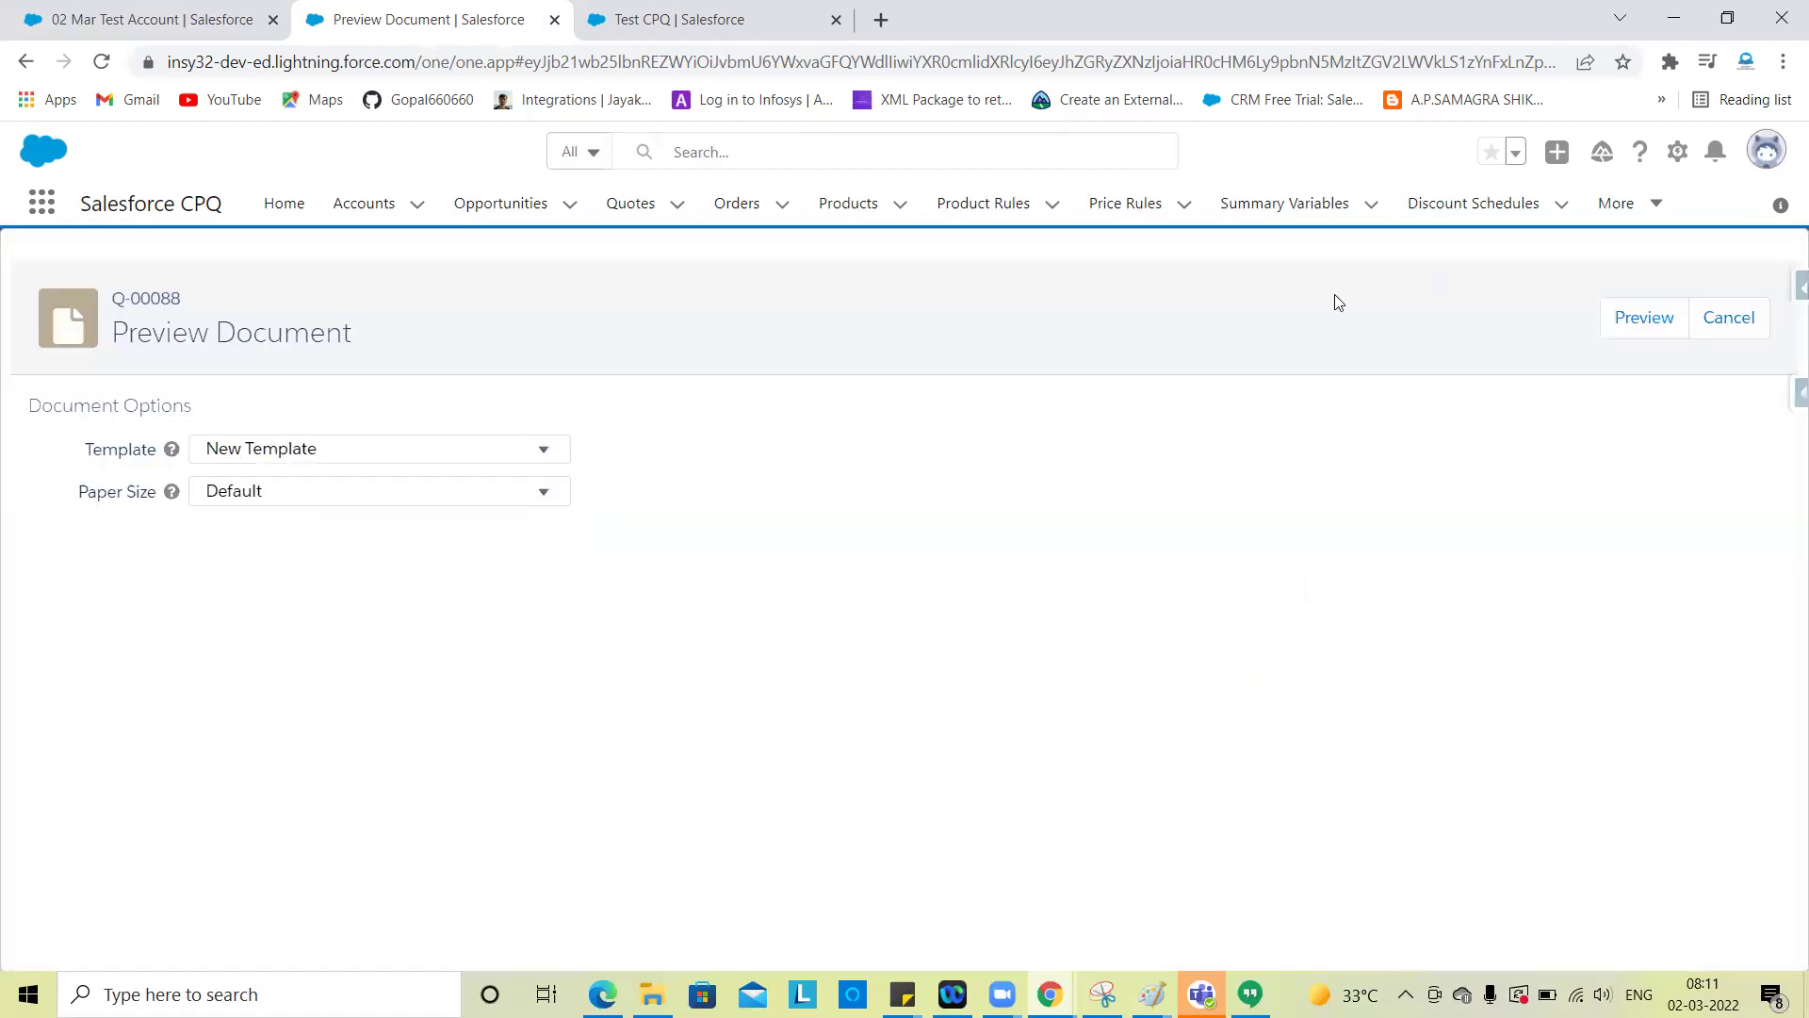
left_click(1745, 334)
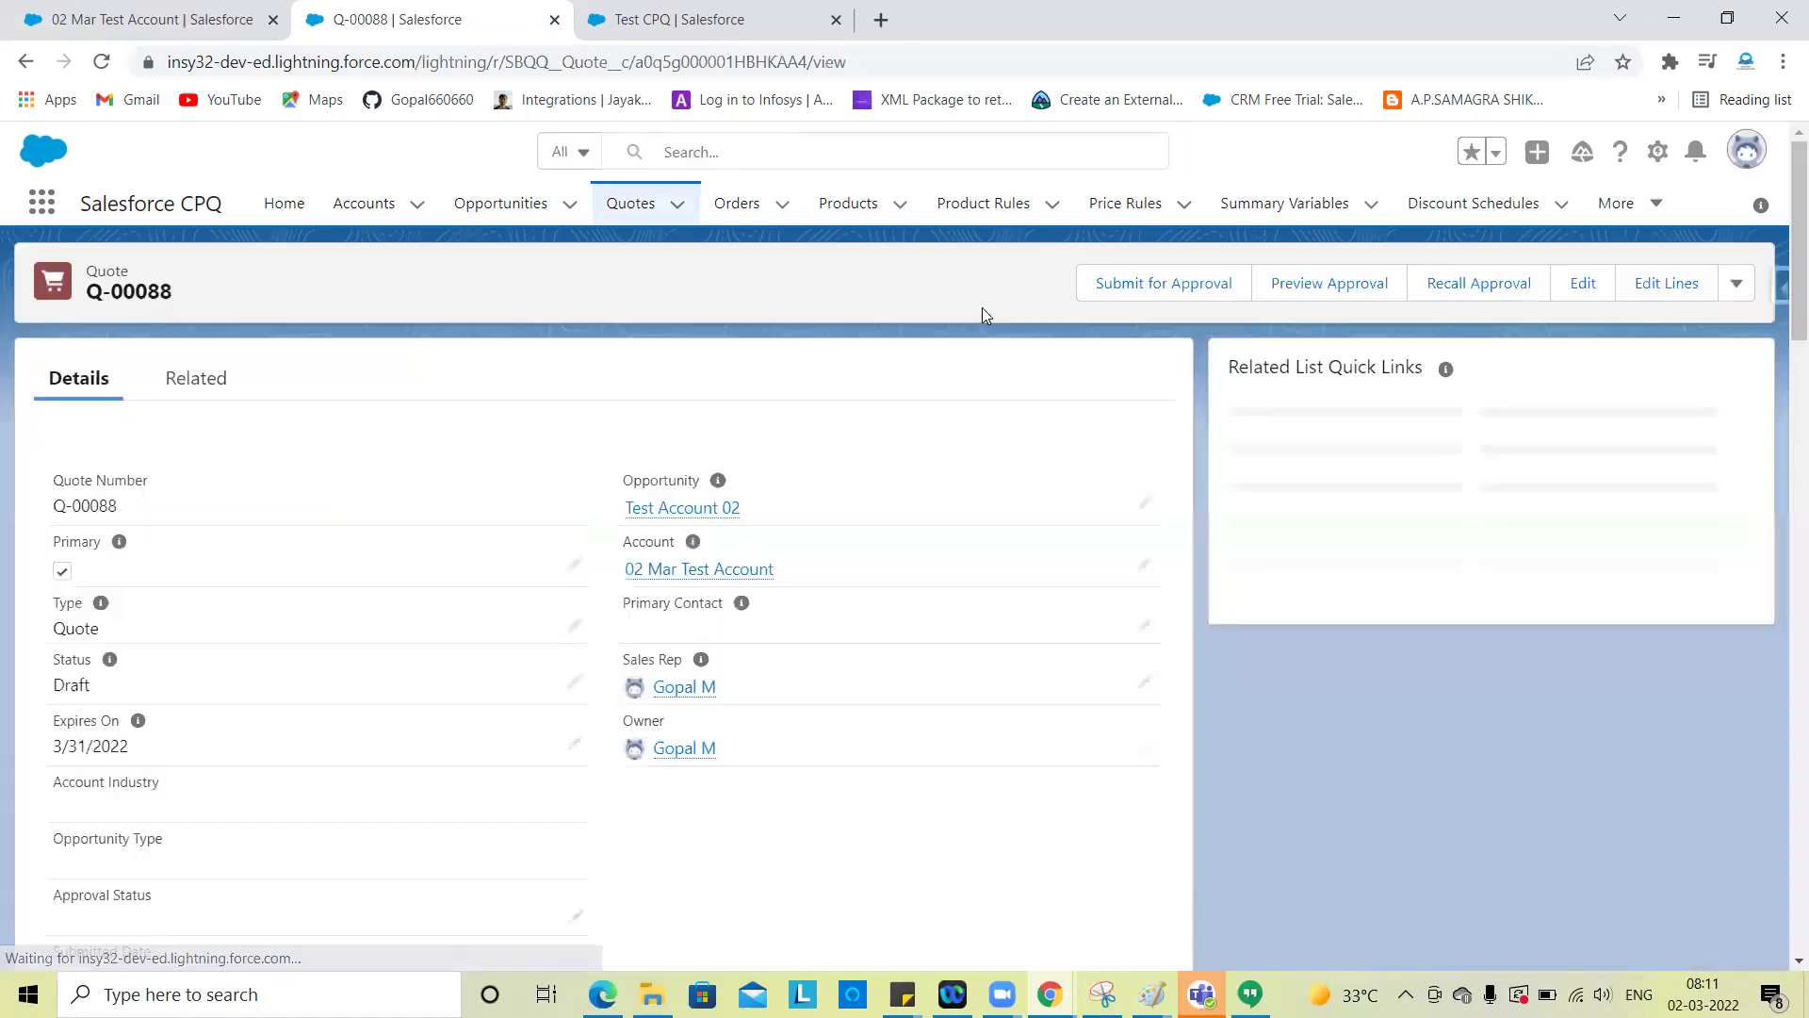
Open the quote templates in a new browser tab and bring up New Template's related line columns and sections
left_click(1613, 206)
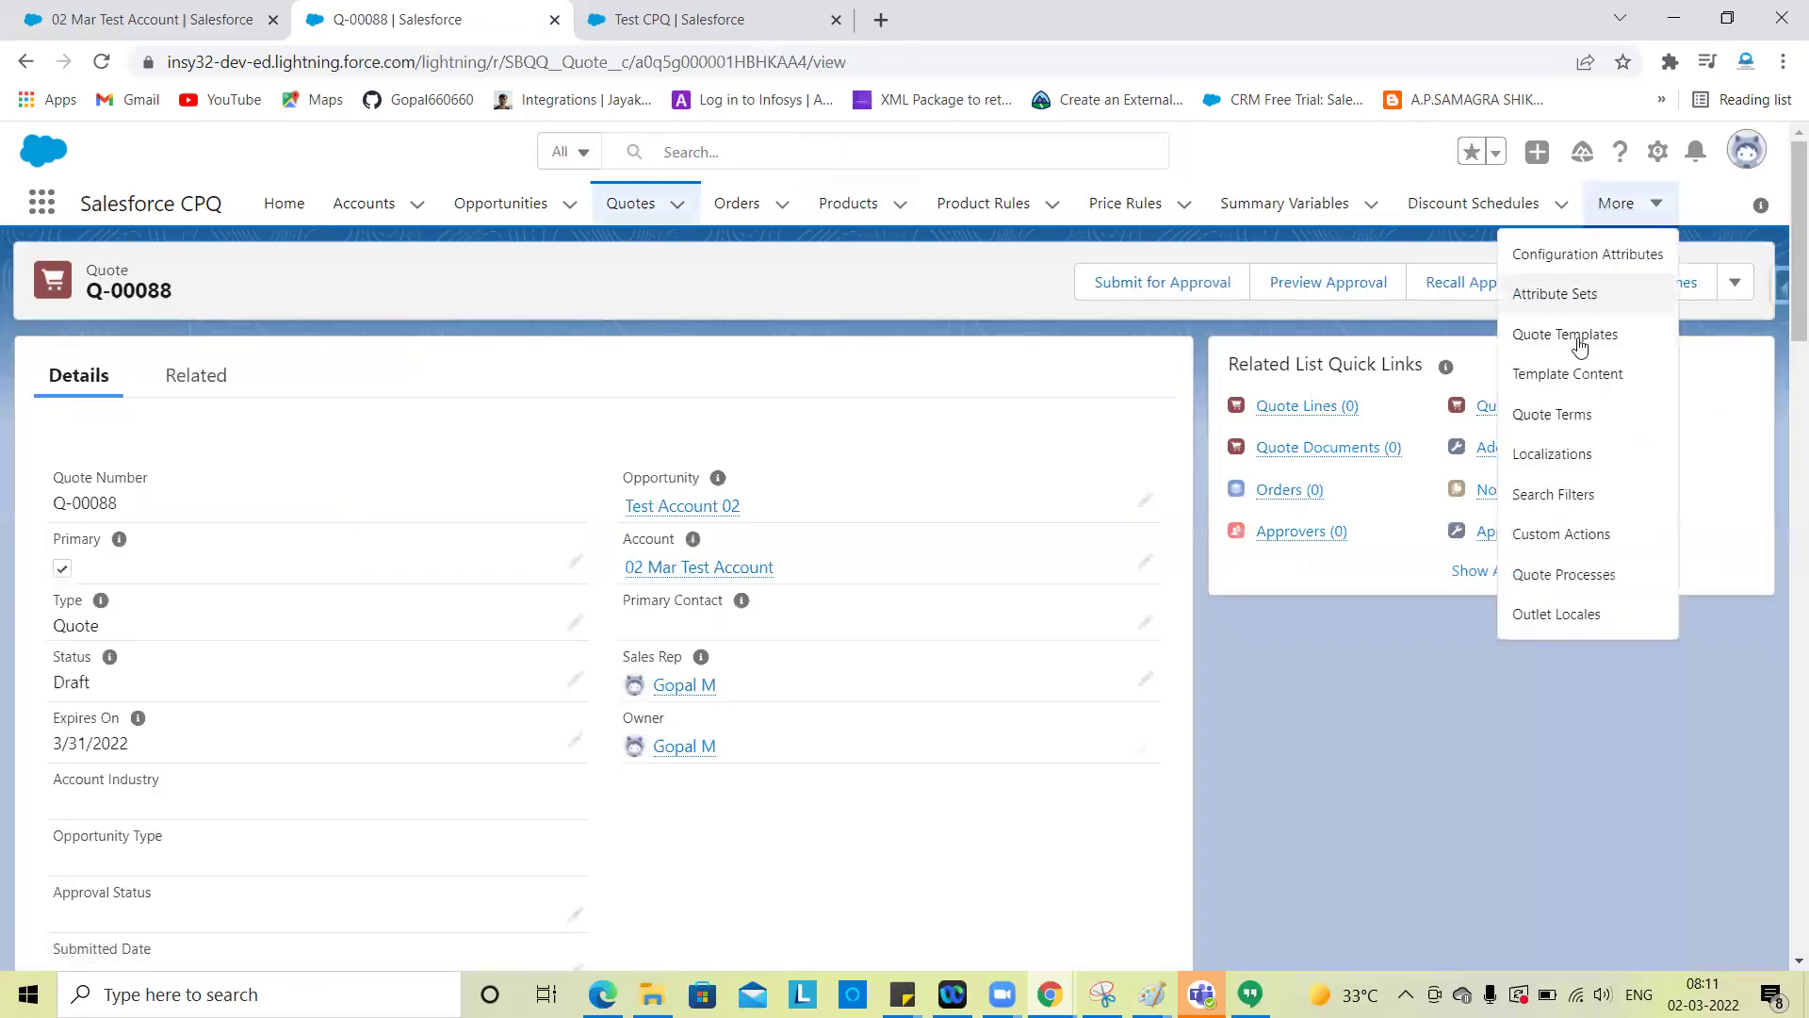
right_click(1582, 376)
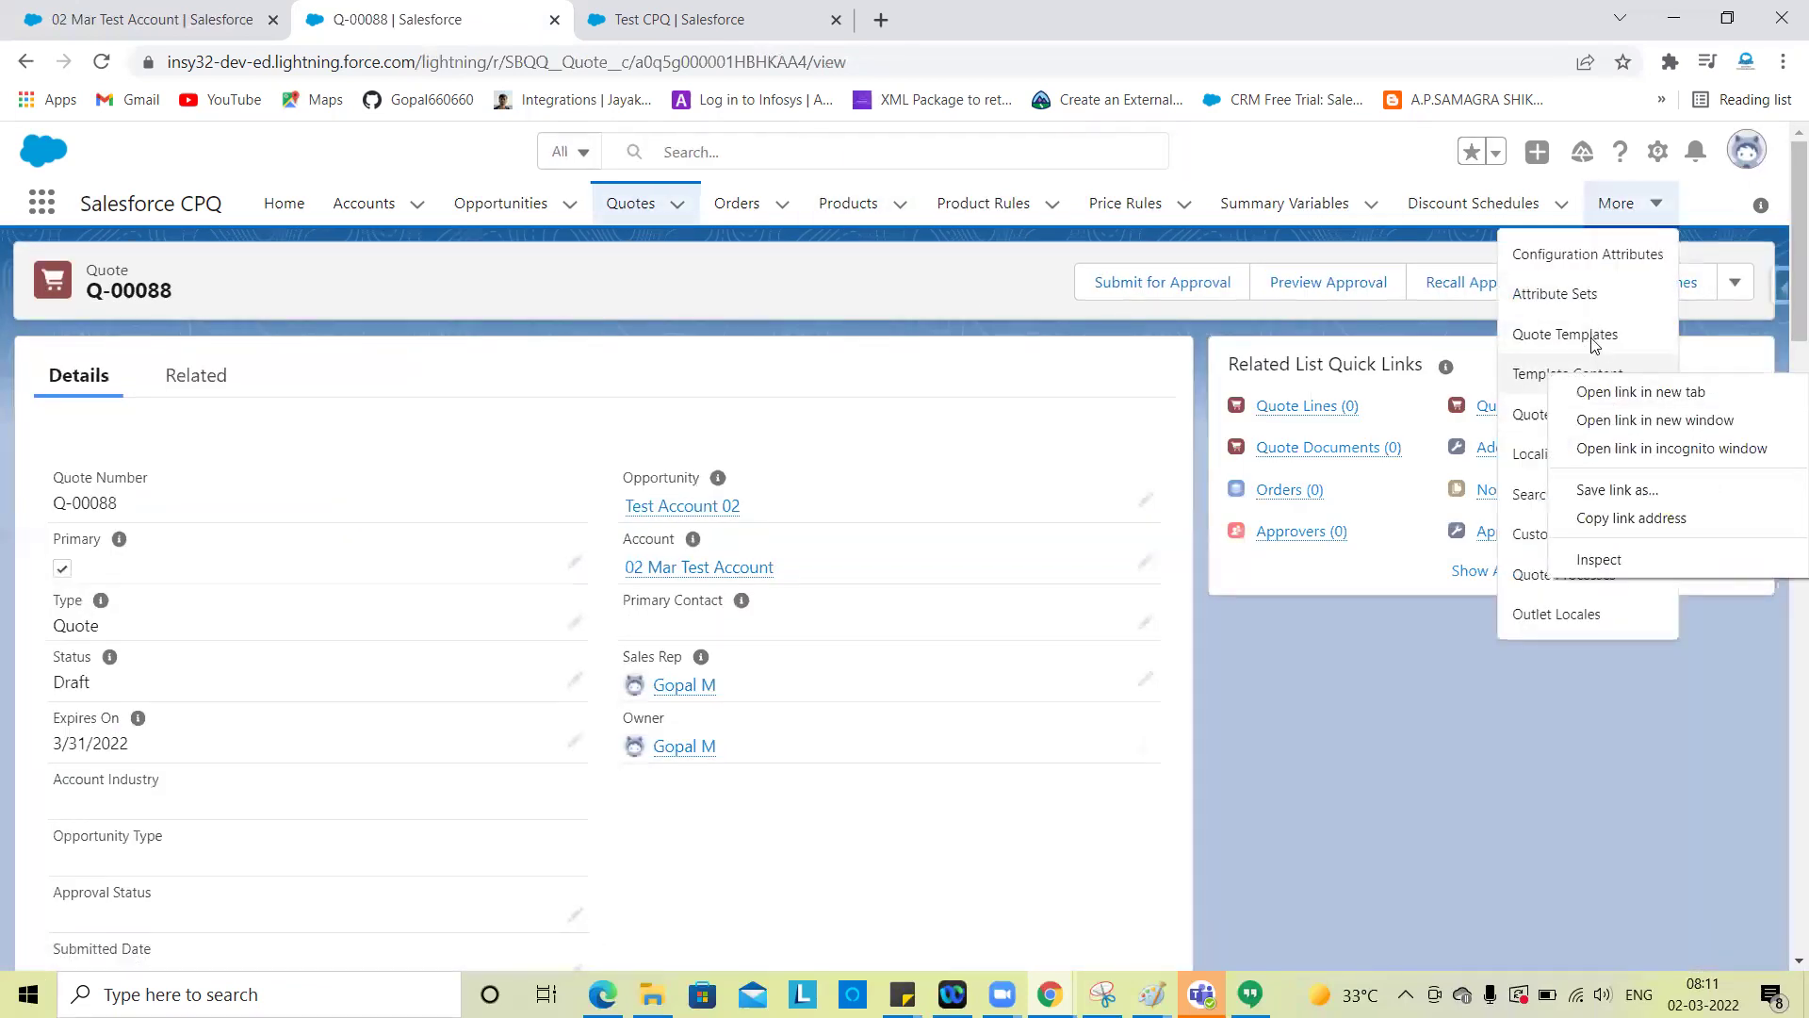
right_click(1590, 343)
left_click(1610, 358)
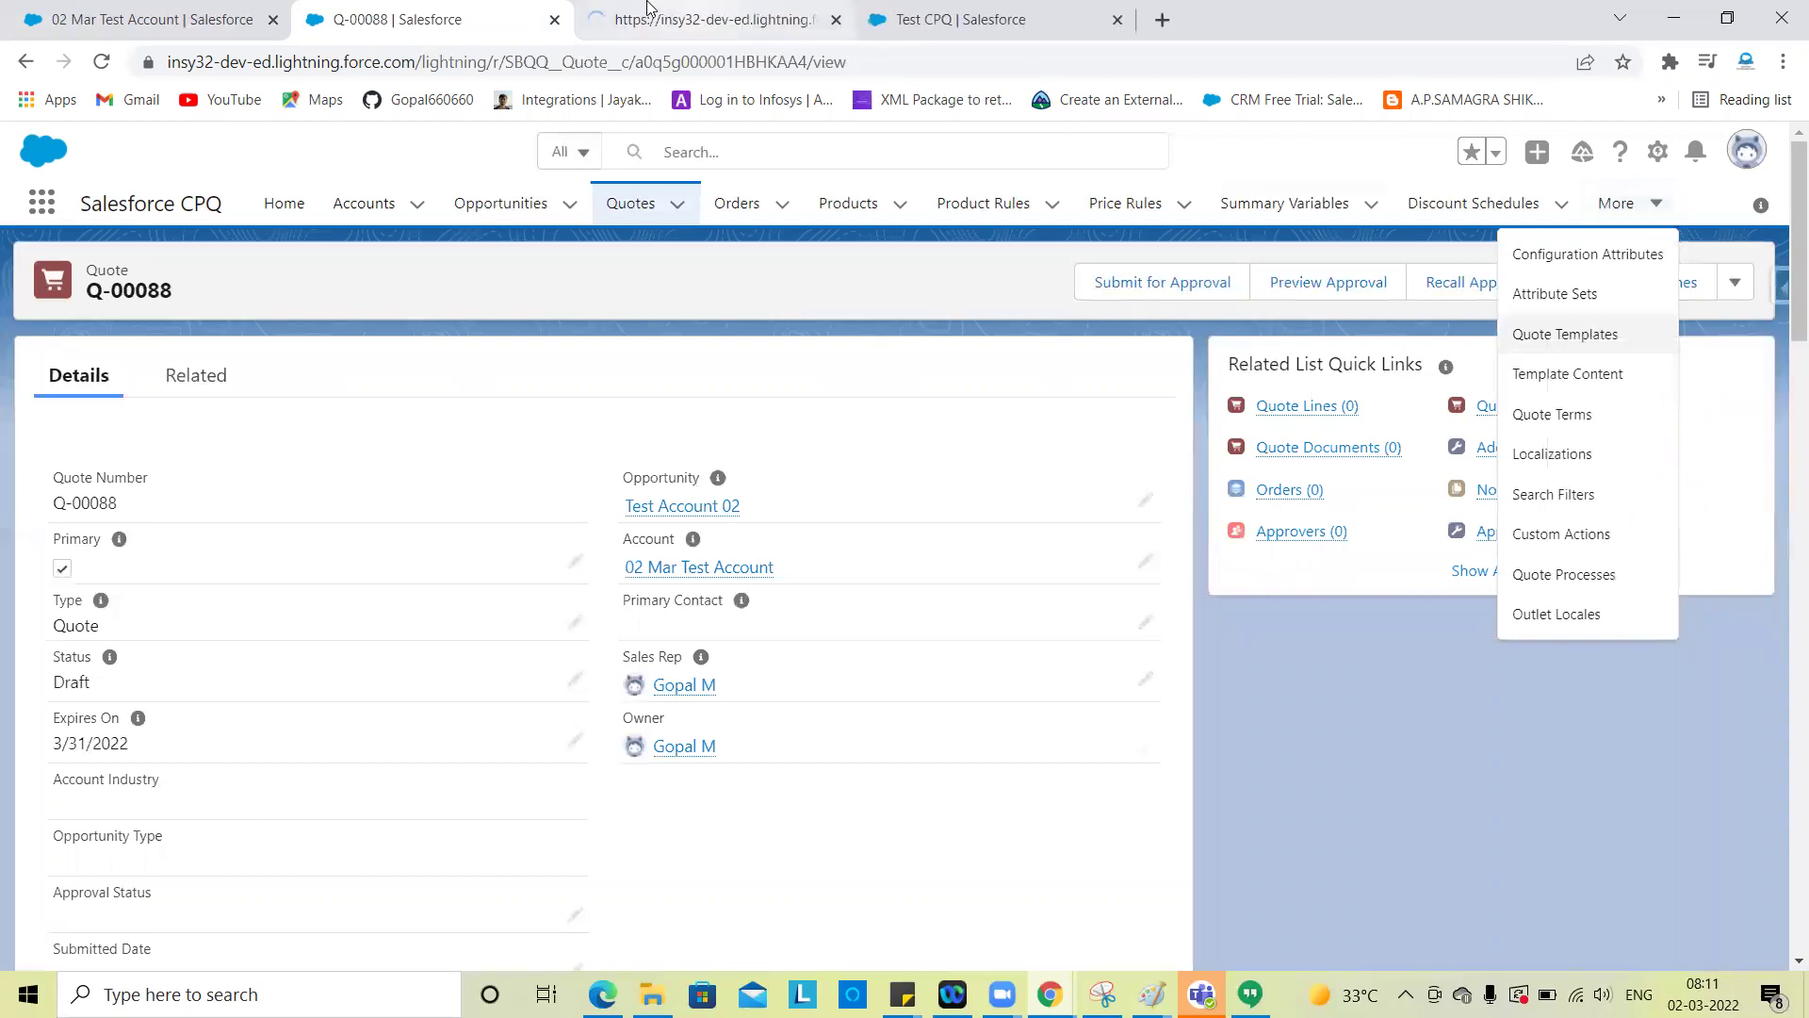
left_click(638, 16)
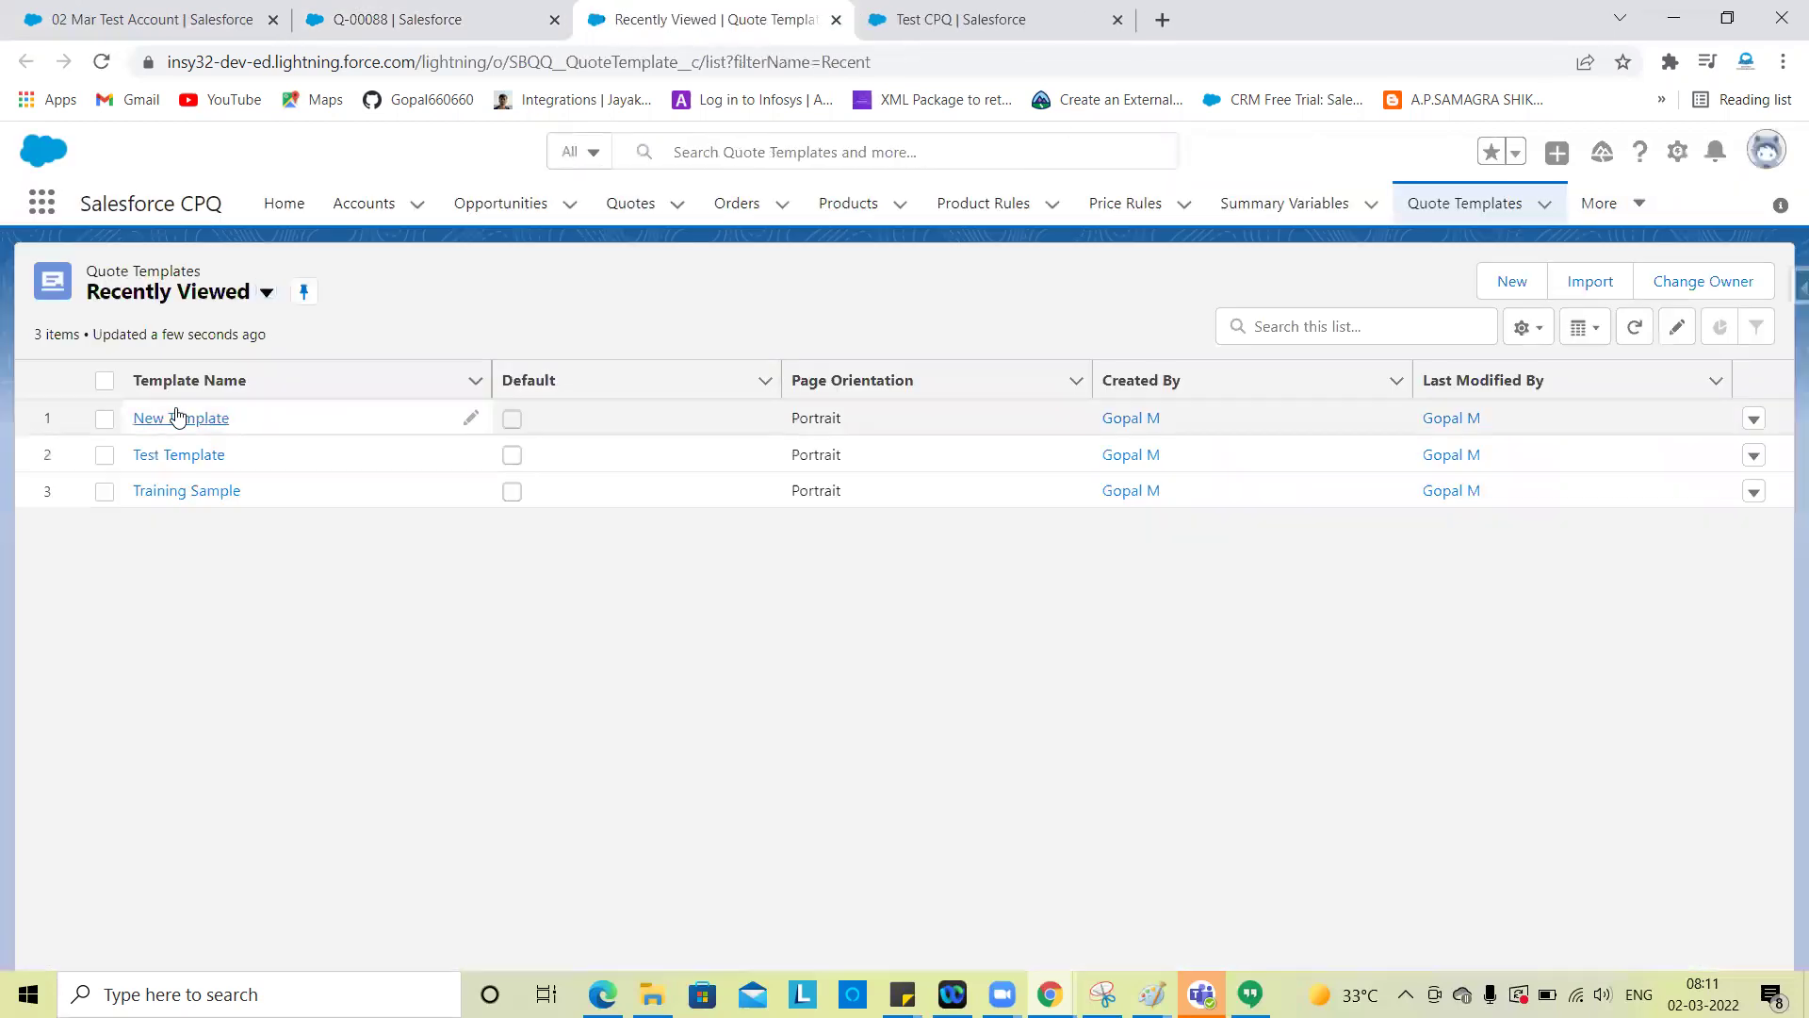
left_click(178, 416)
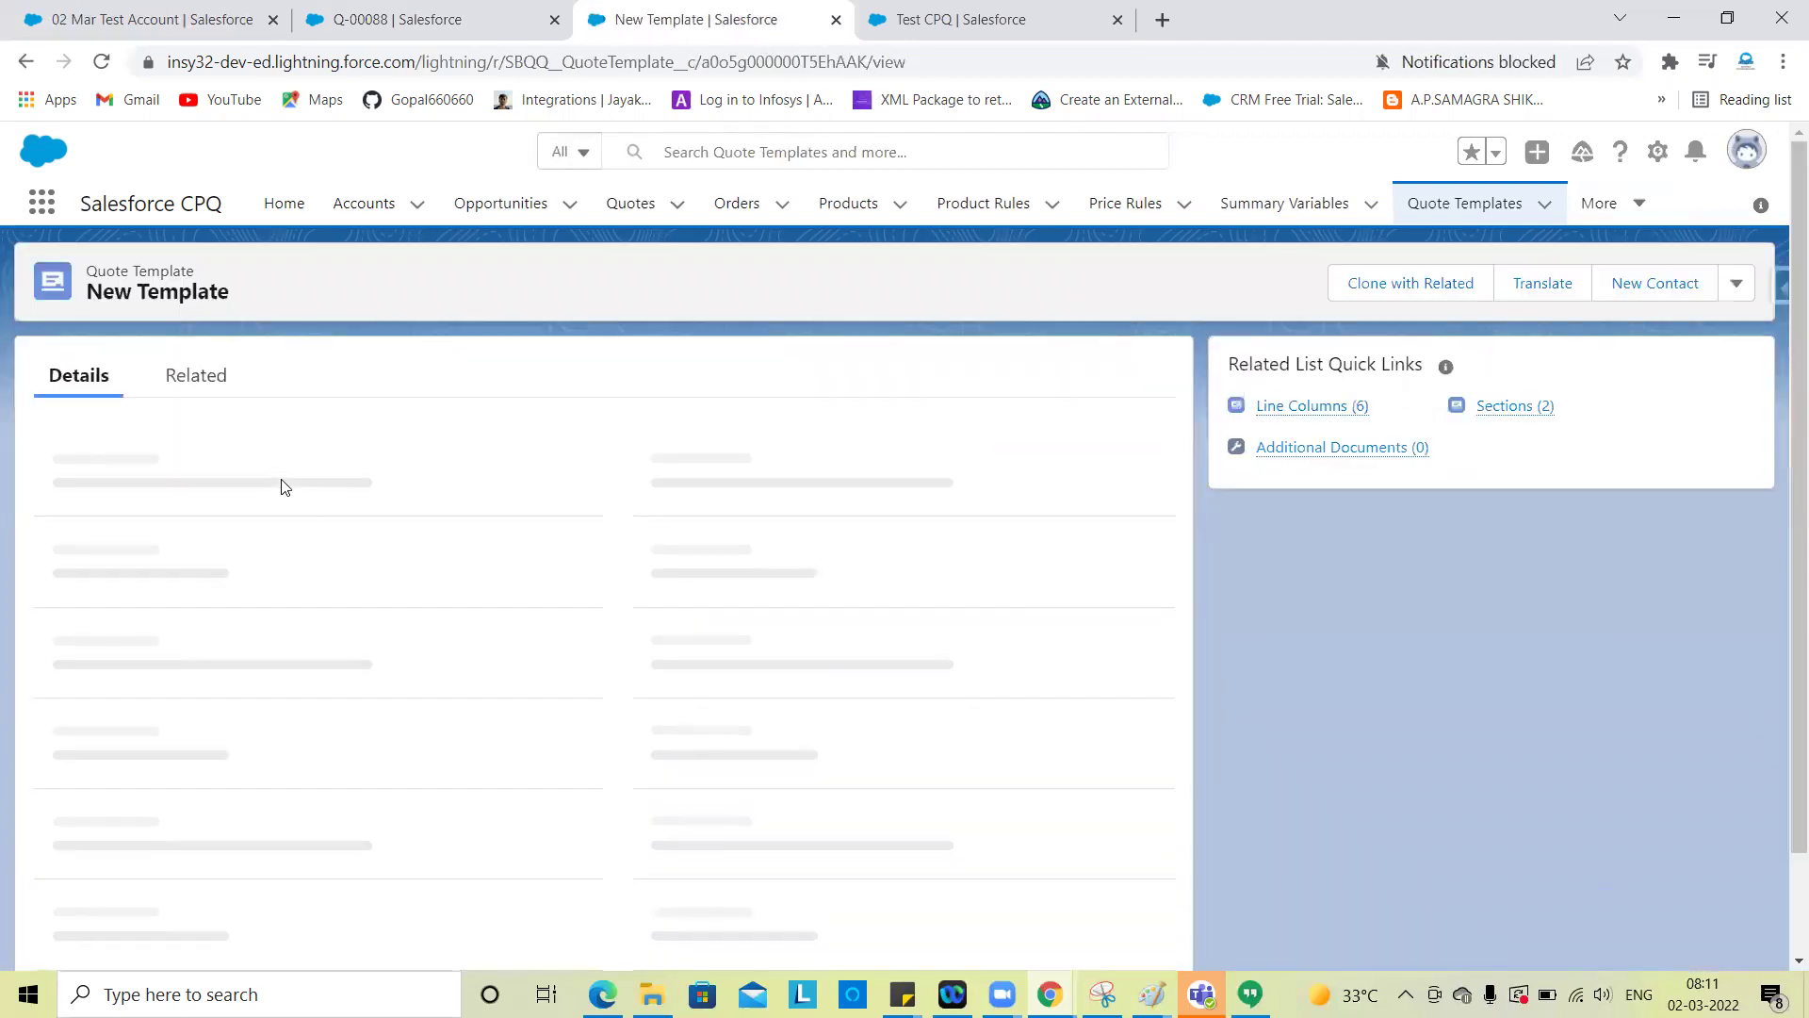
left_click(206, 381)
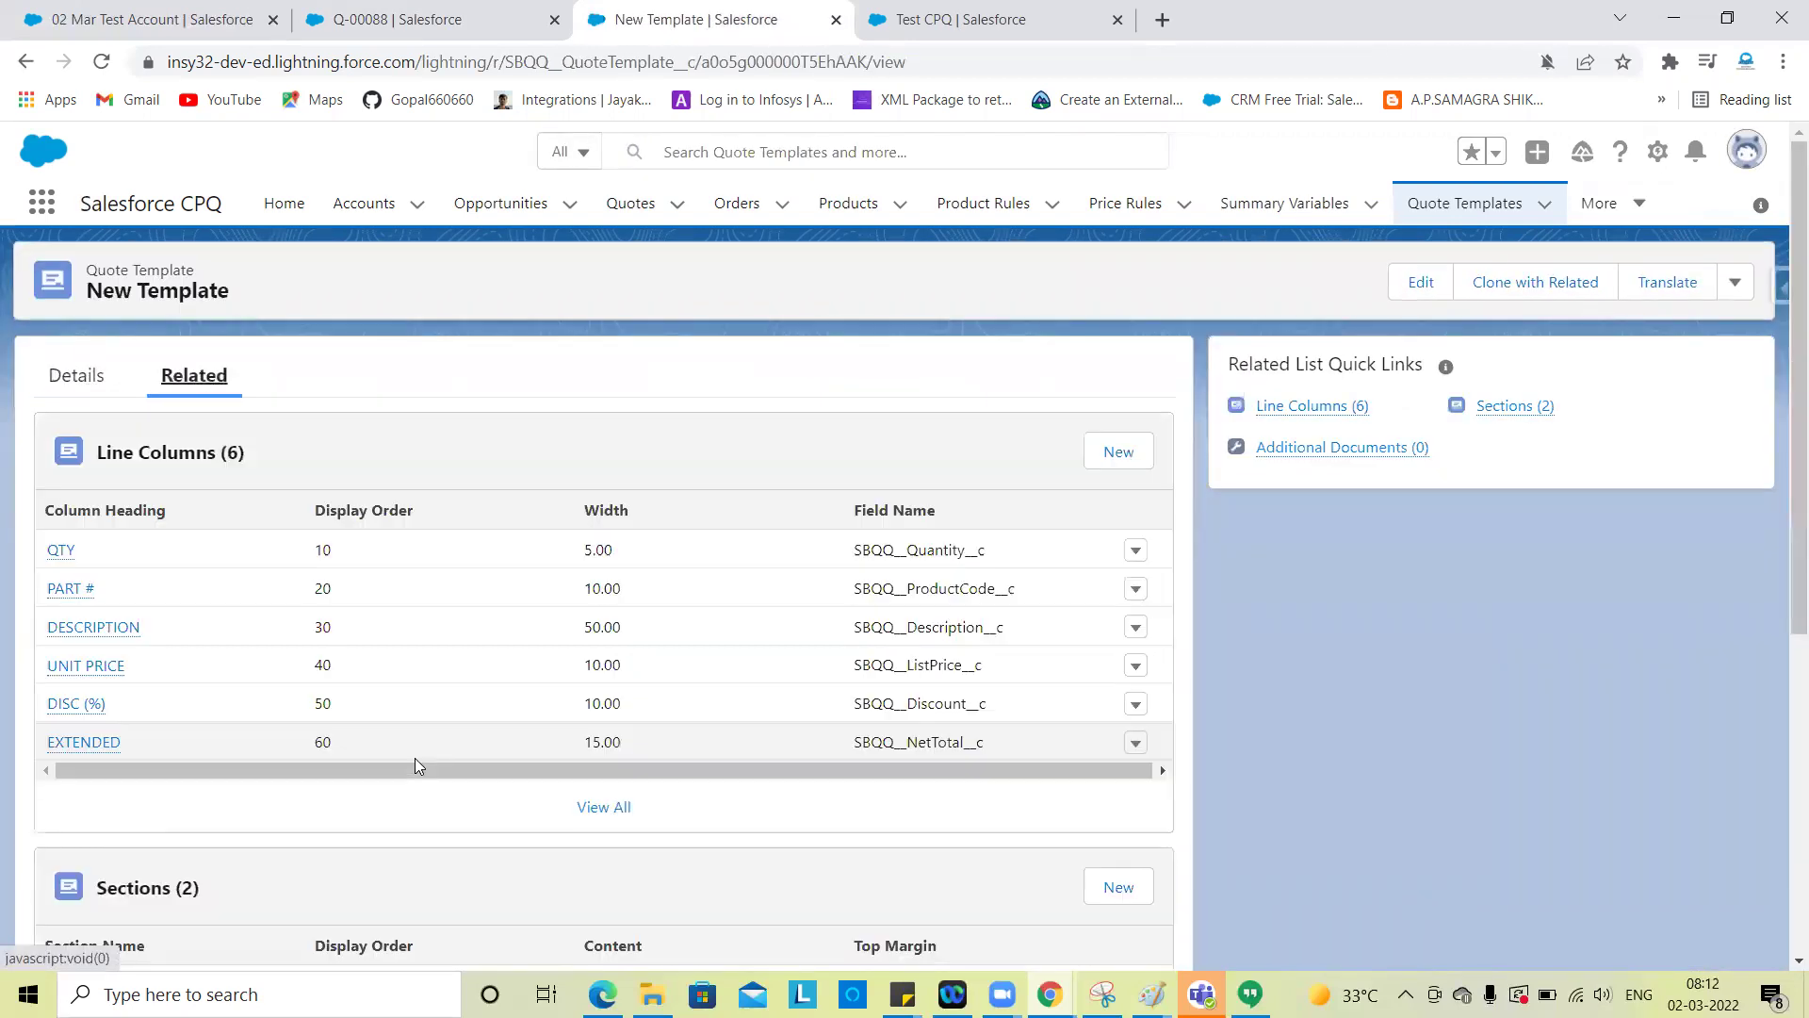
scroll(415, 760, "down", 3)
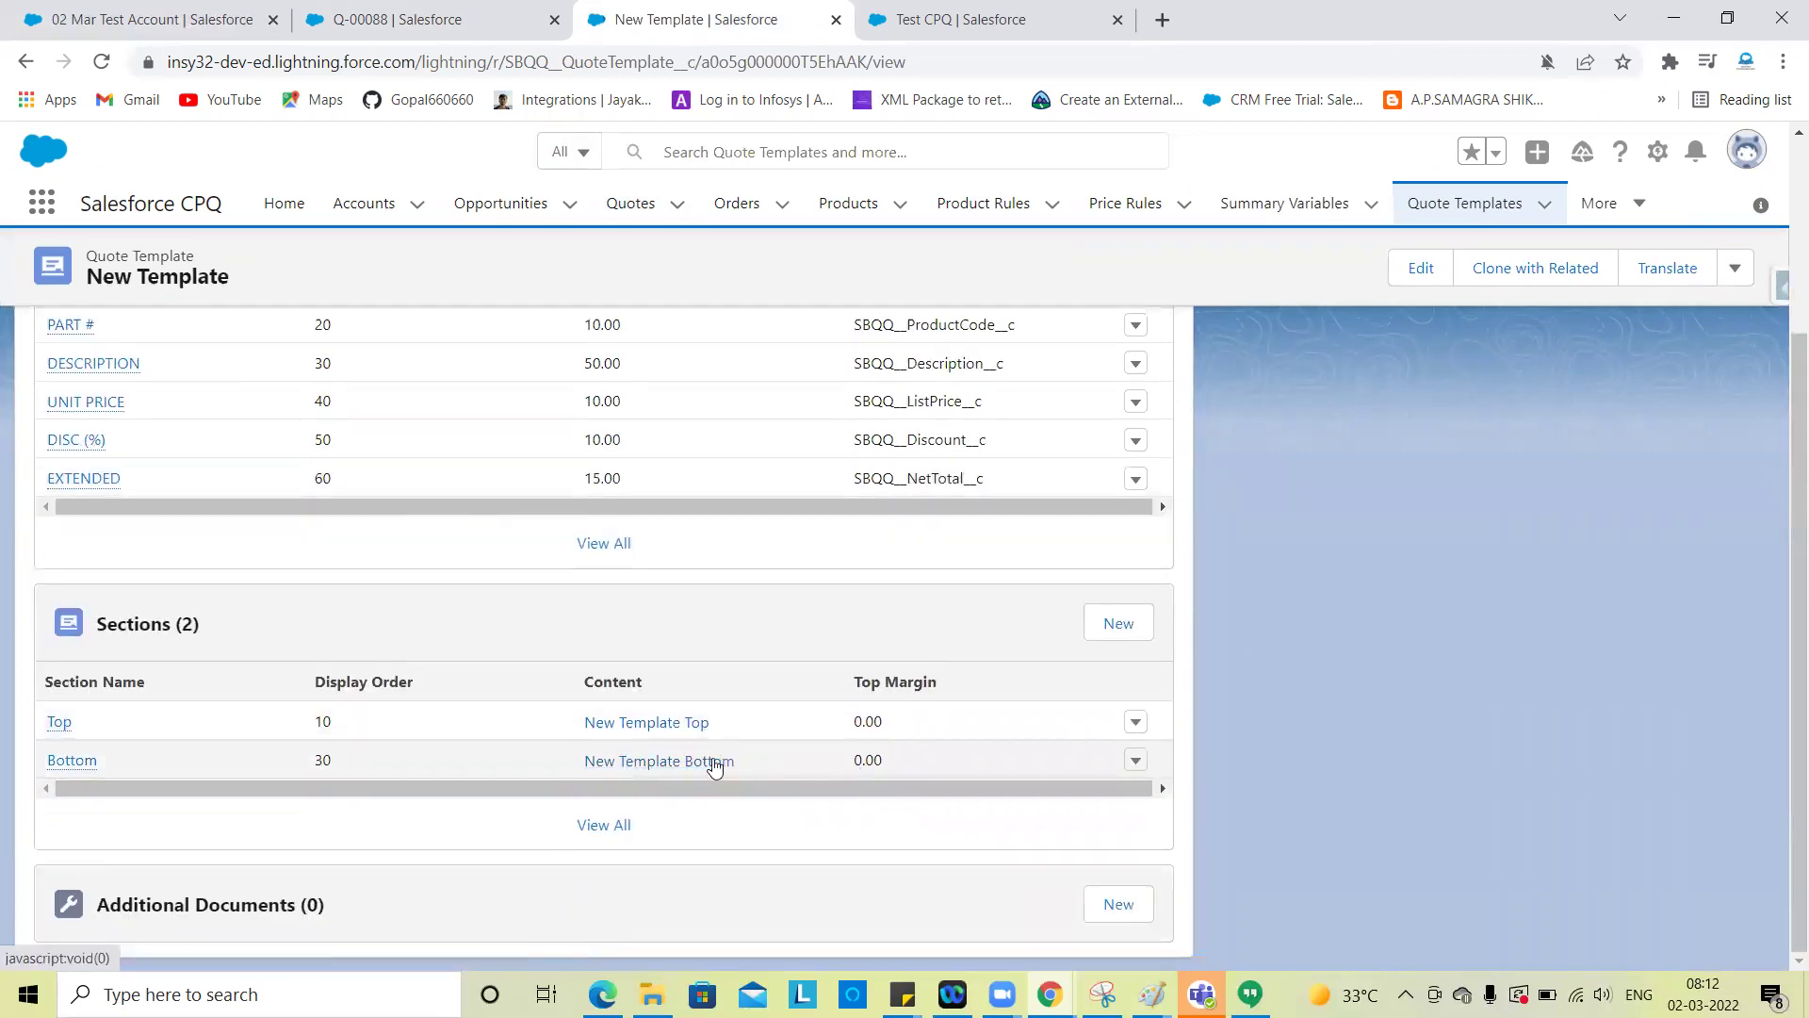
Add a template section named line to New Template with Line Items as its content, and save it
left_click(1119, 624)
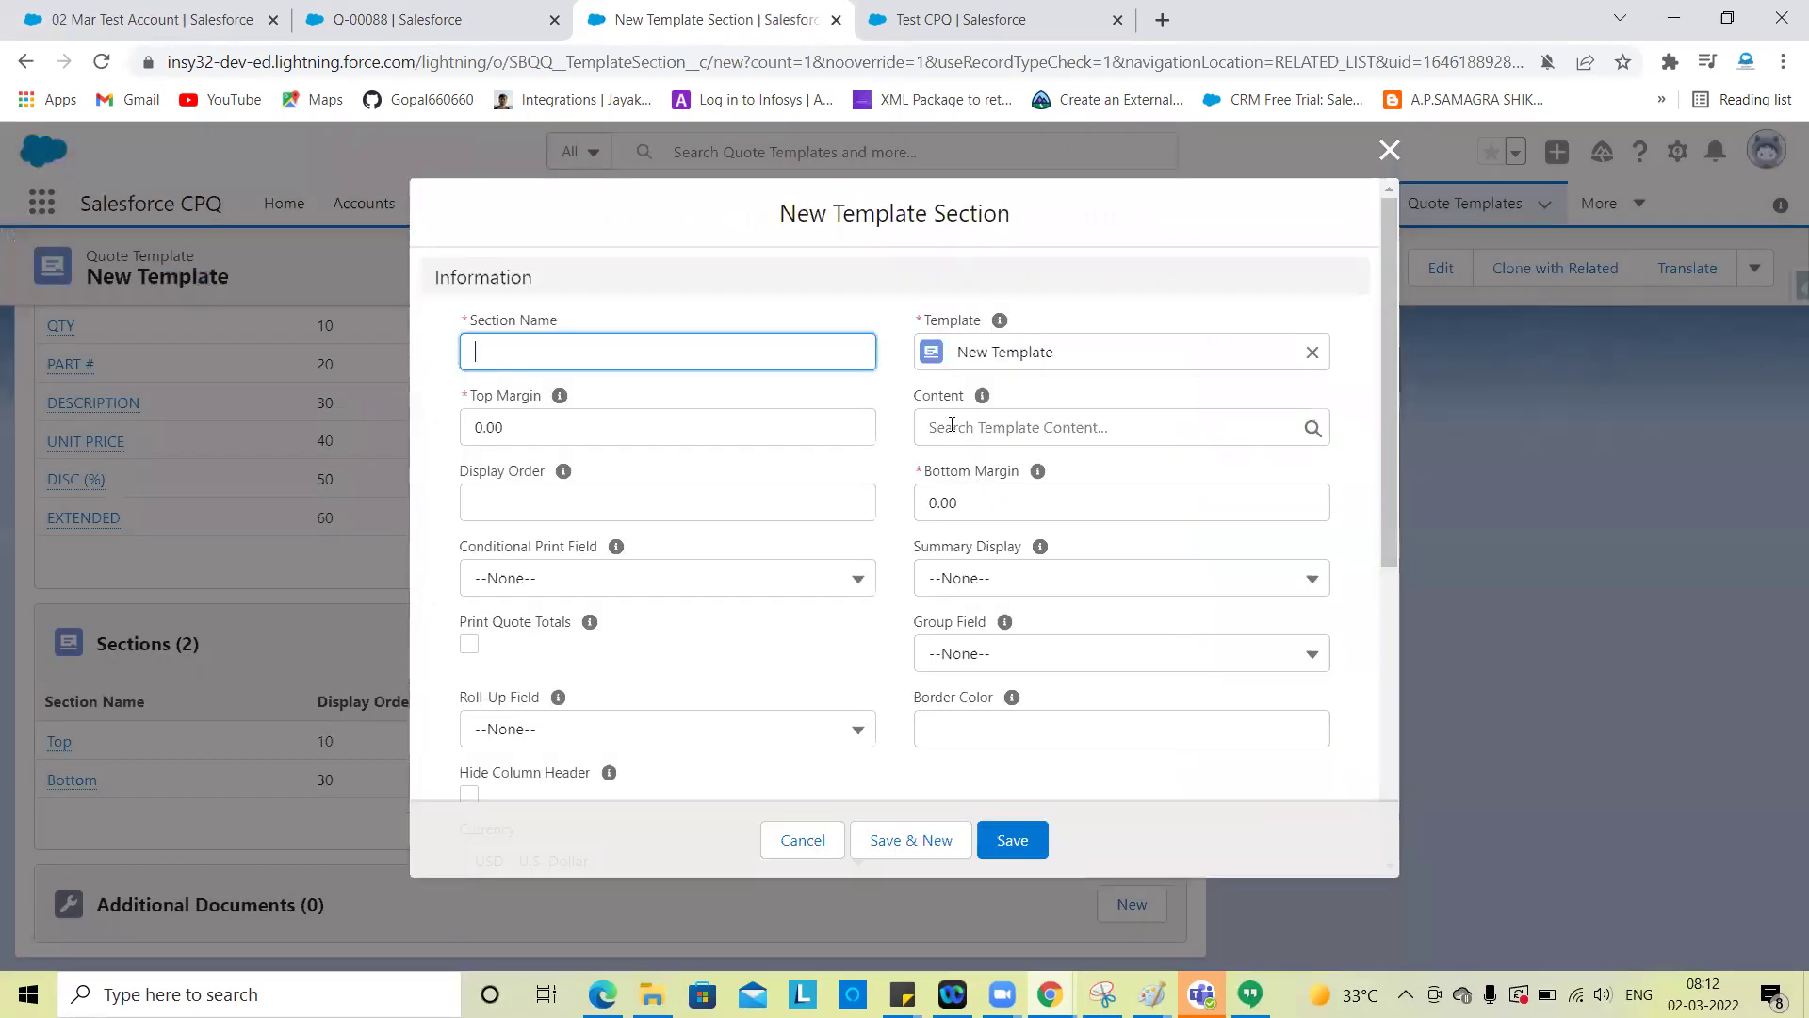
left_click(952, 427)
type("li")
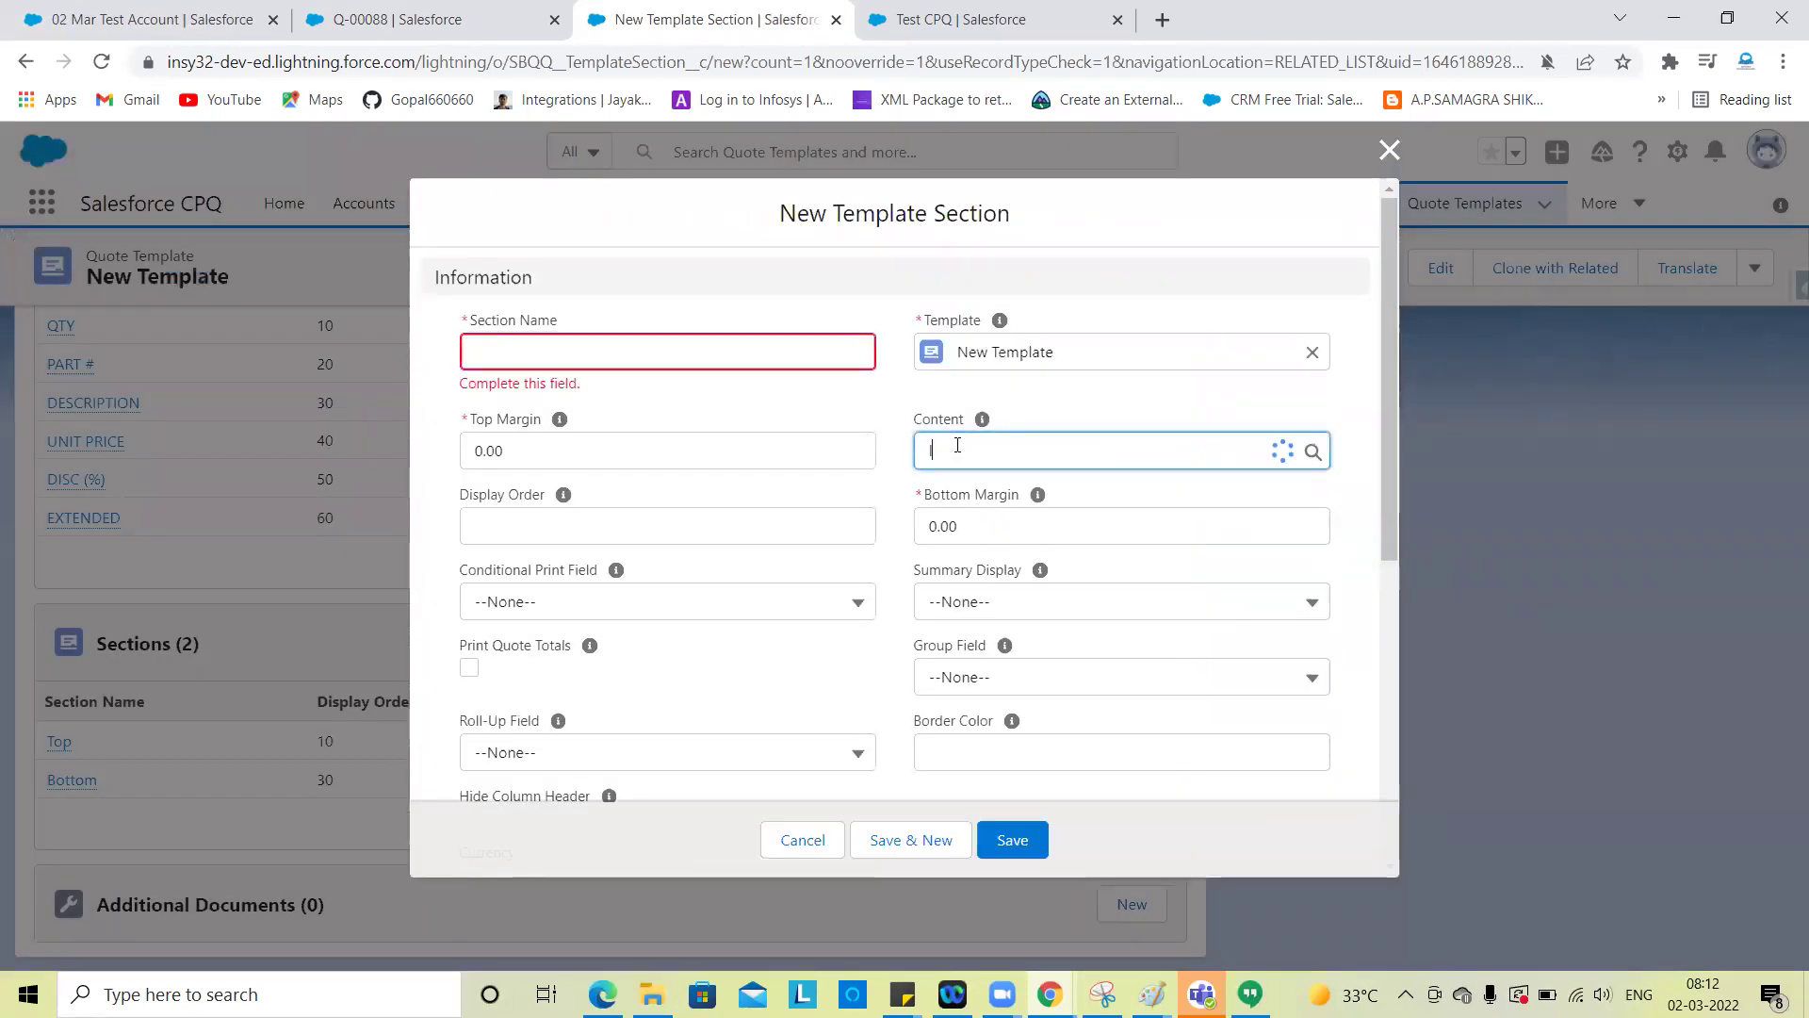
left_click(986, 568)
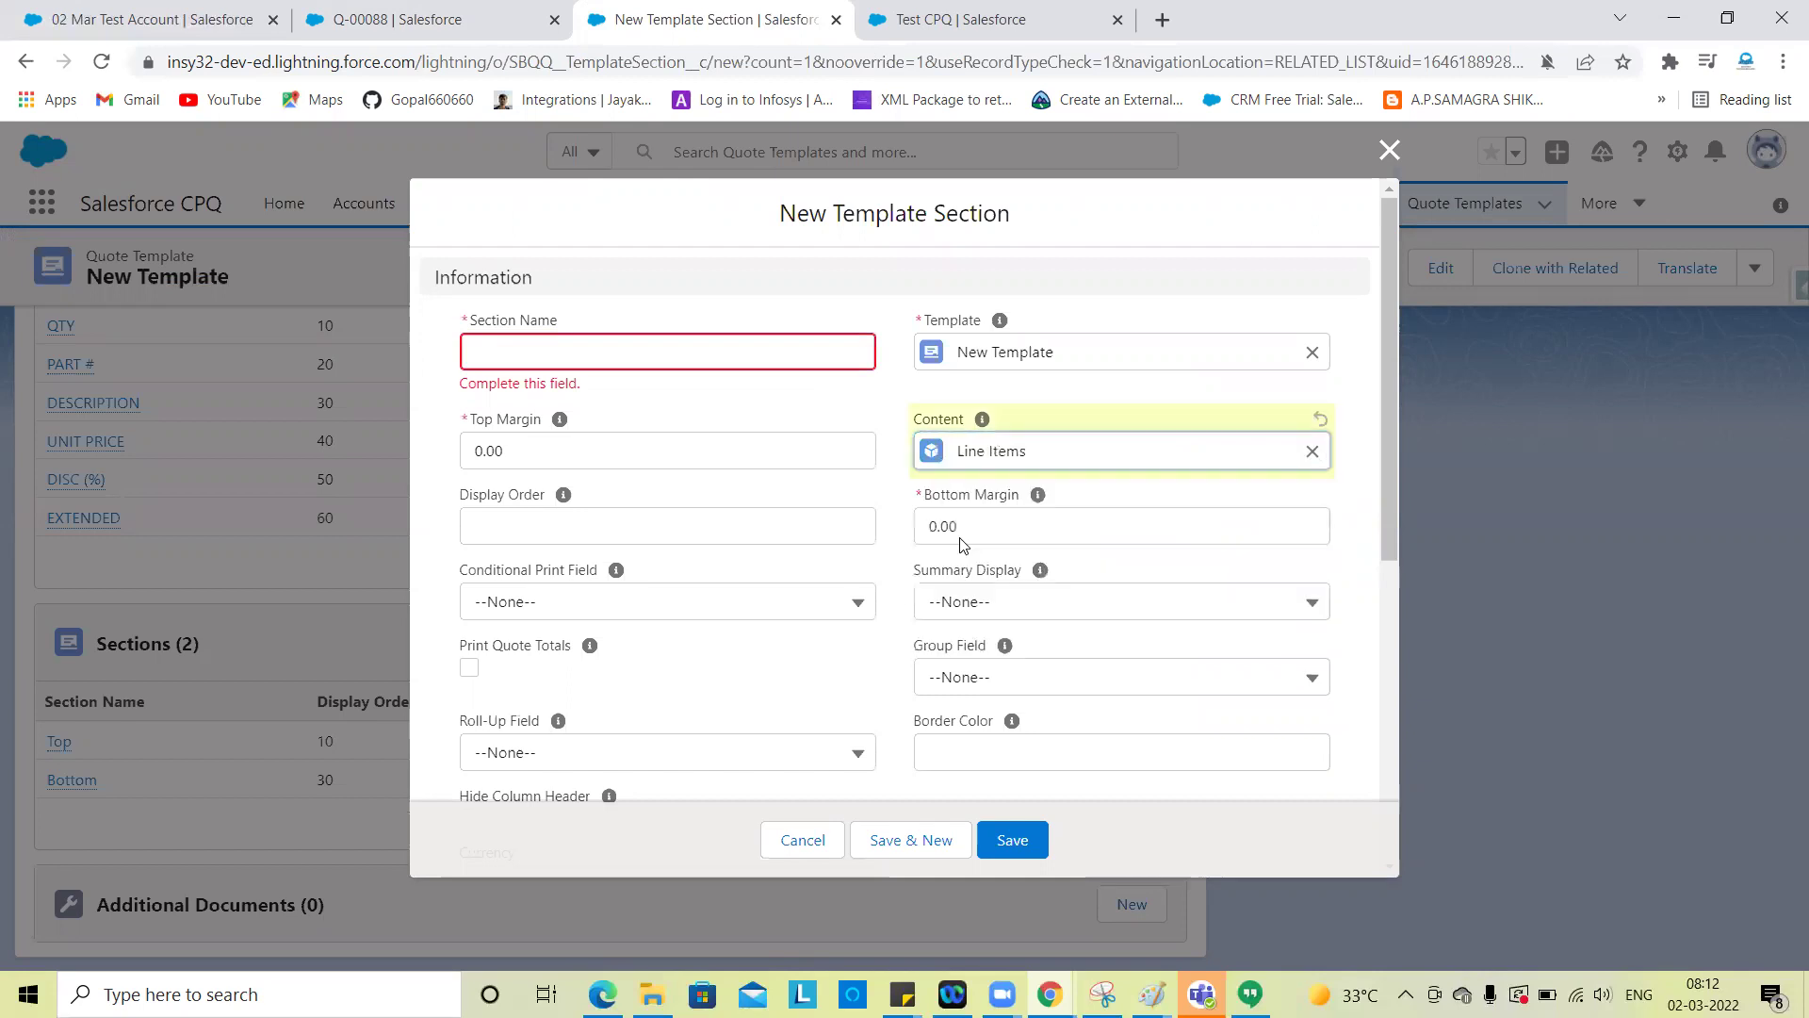
left_click(671, 355)
type("line")
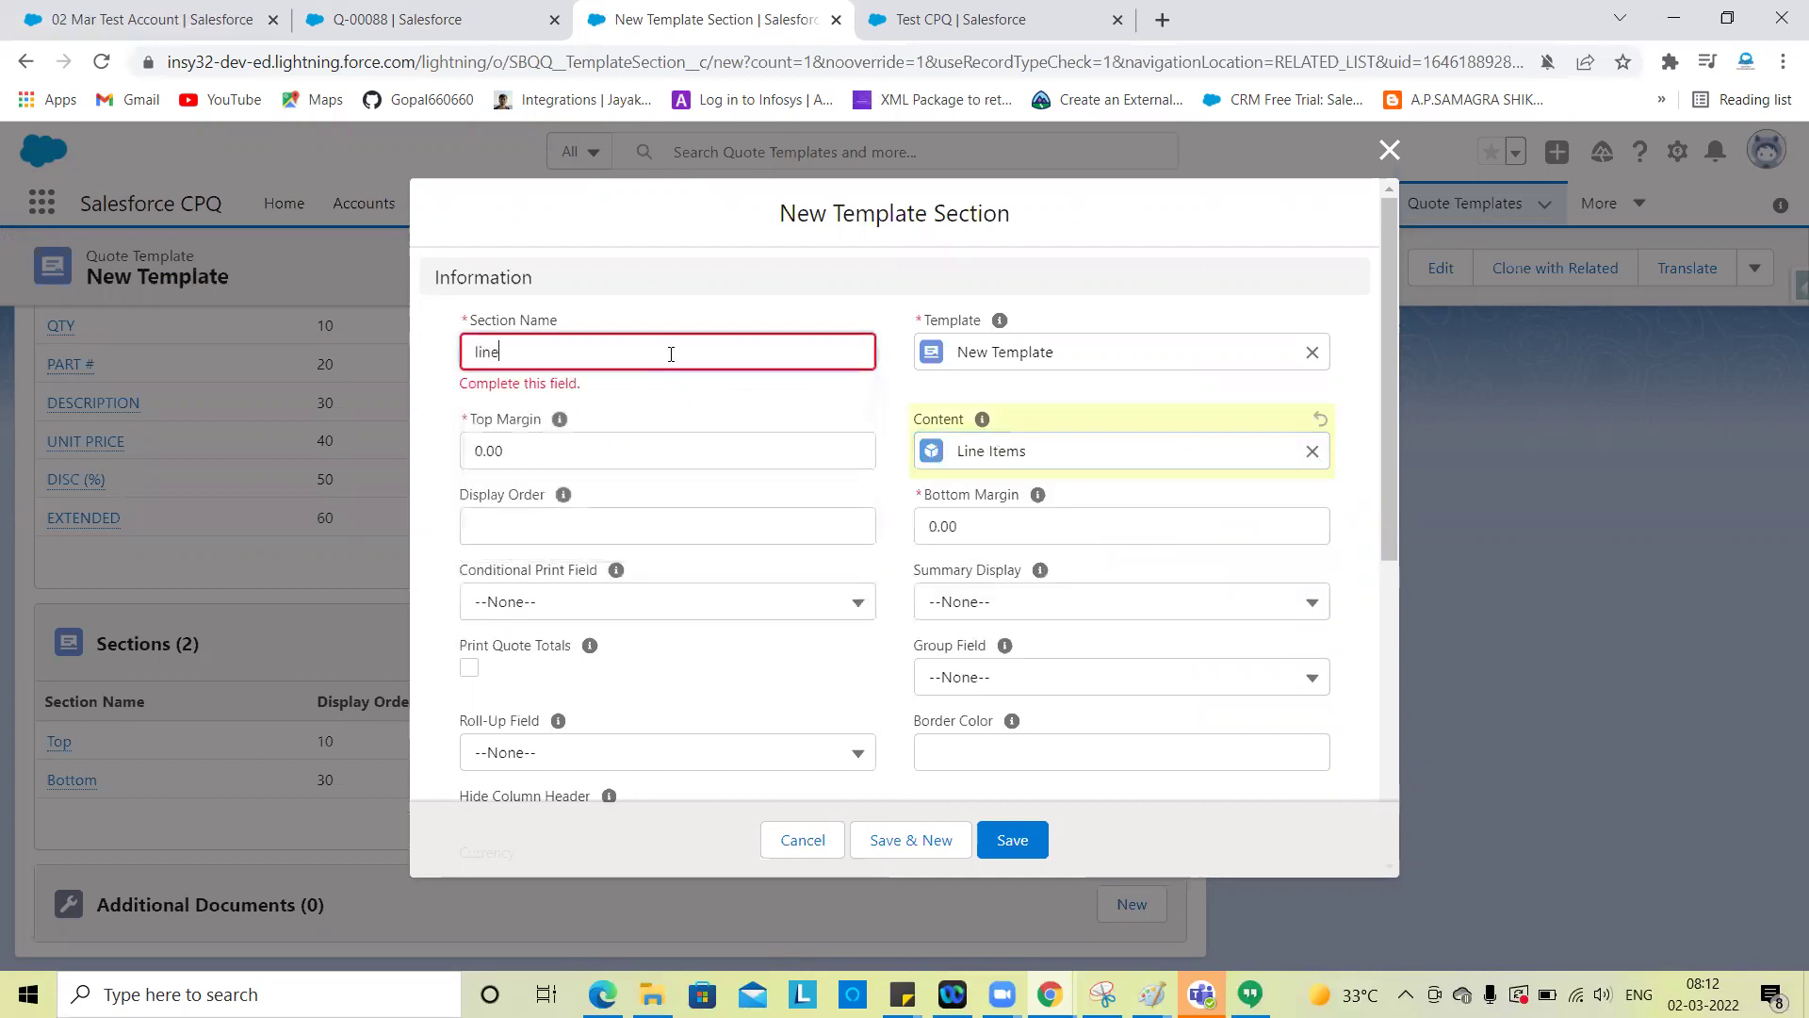
left_click(1003, 840)
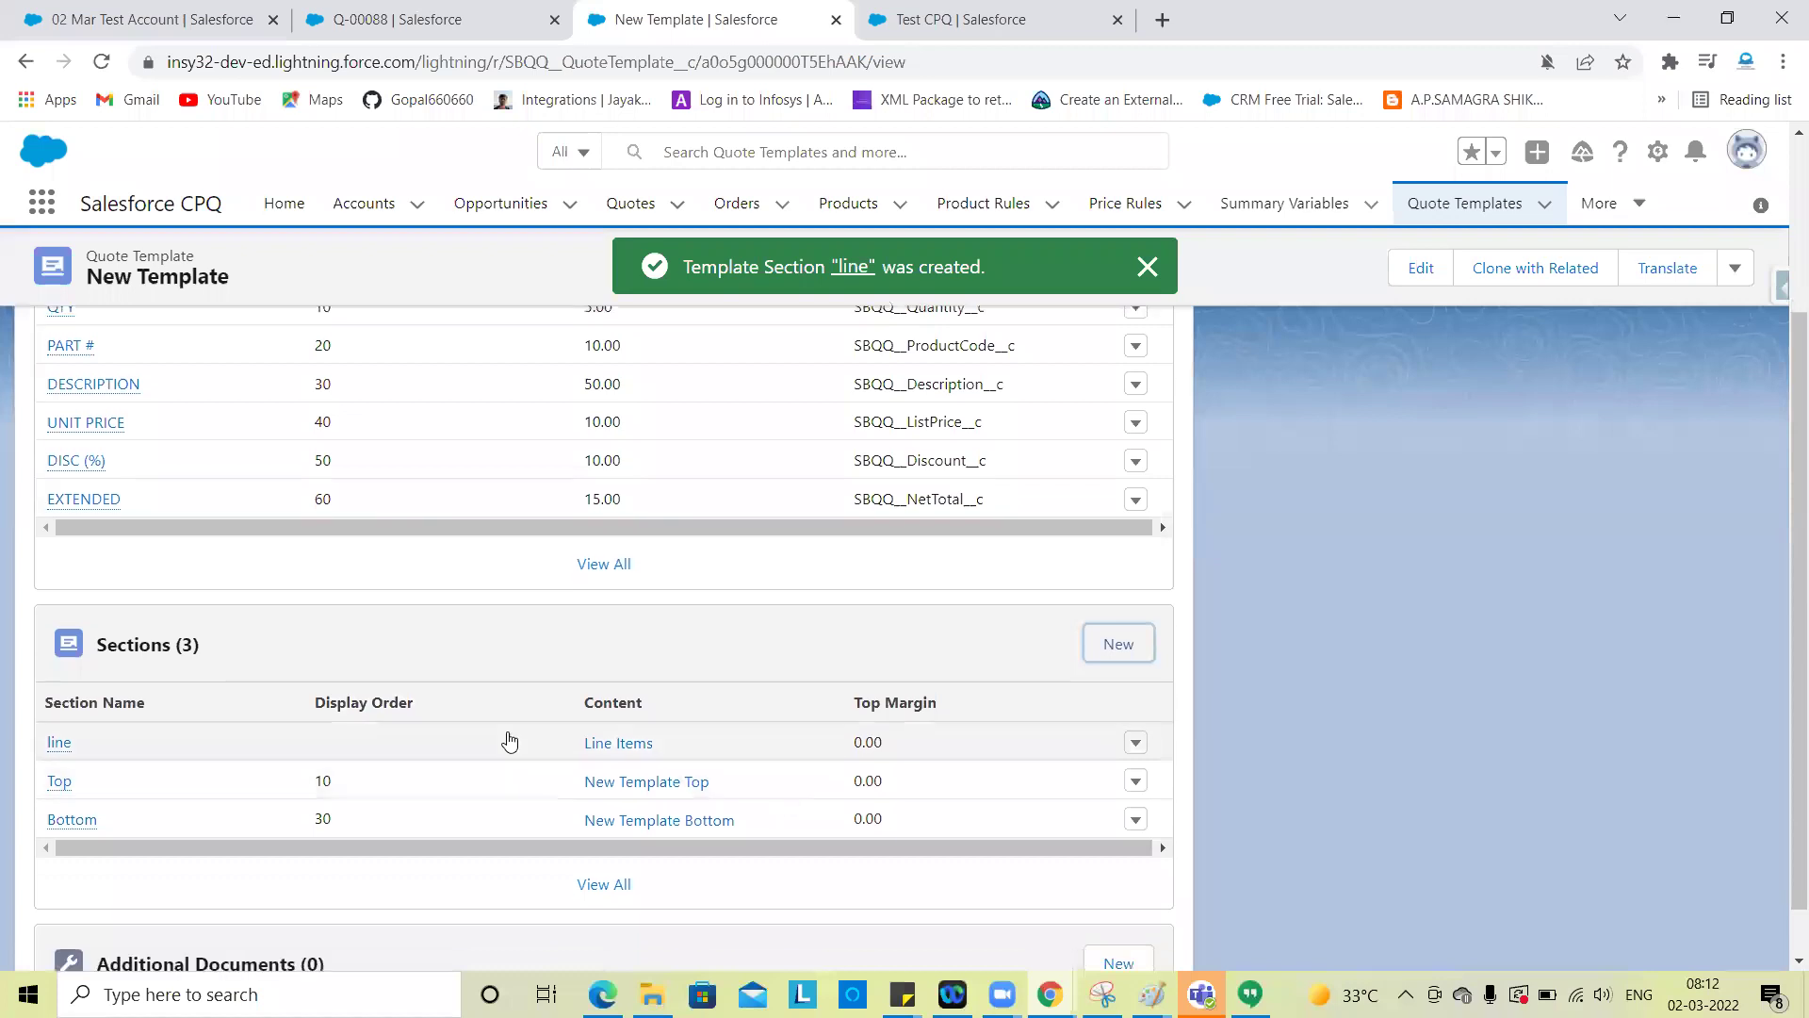
Set the line section's display order to 20 and save the section
left_click(1136, 742)
left_click(1112, 761)
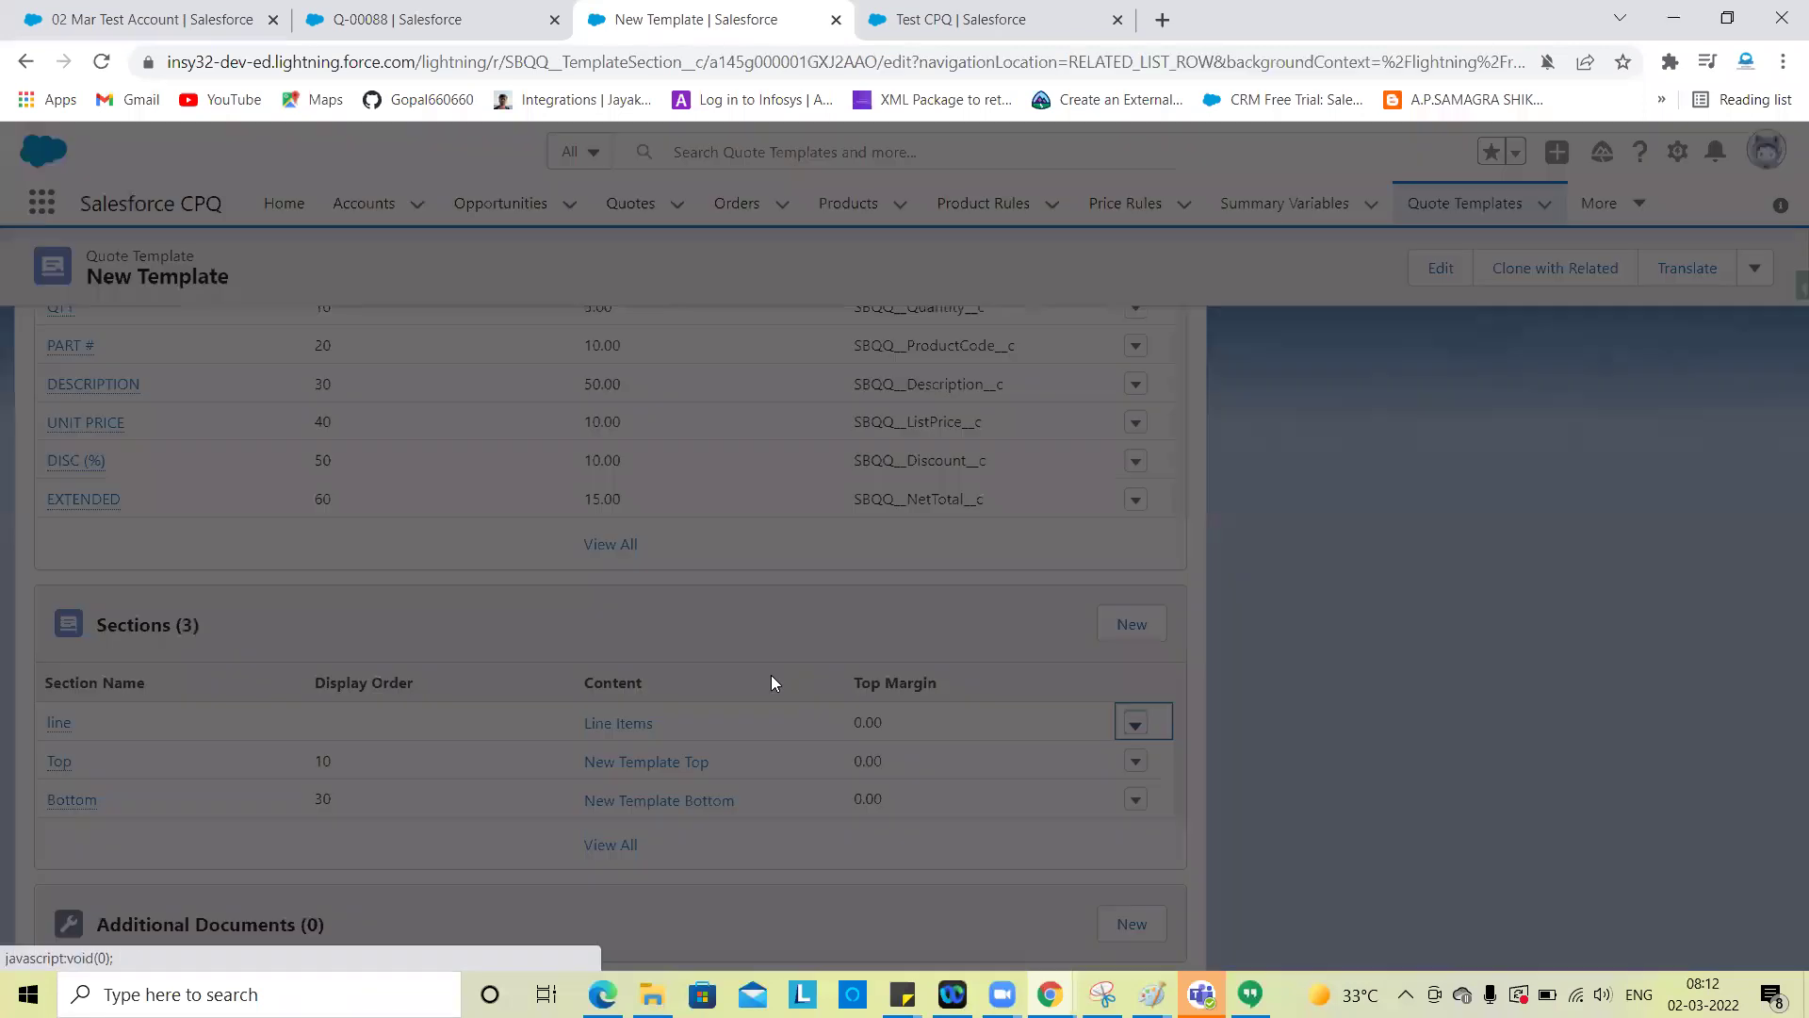
left_click(518, 464)
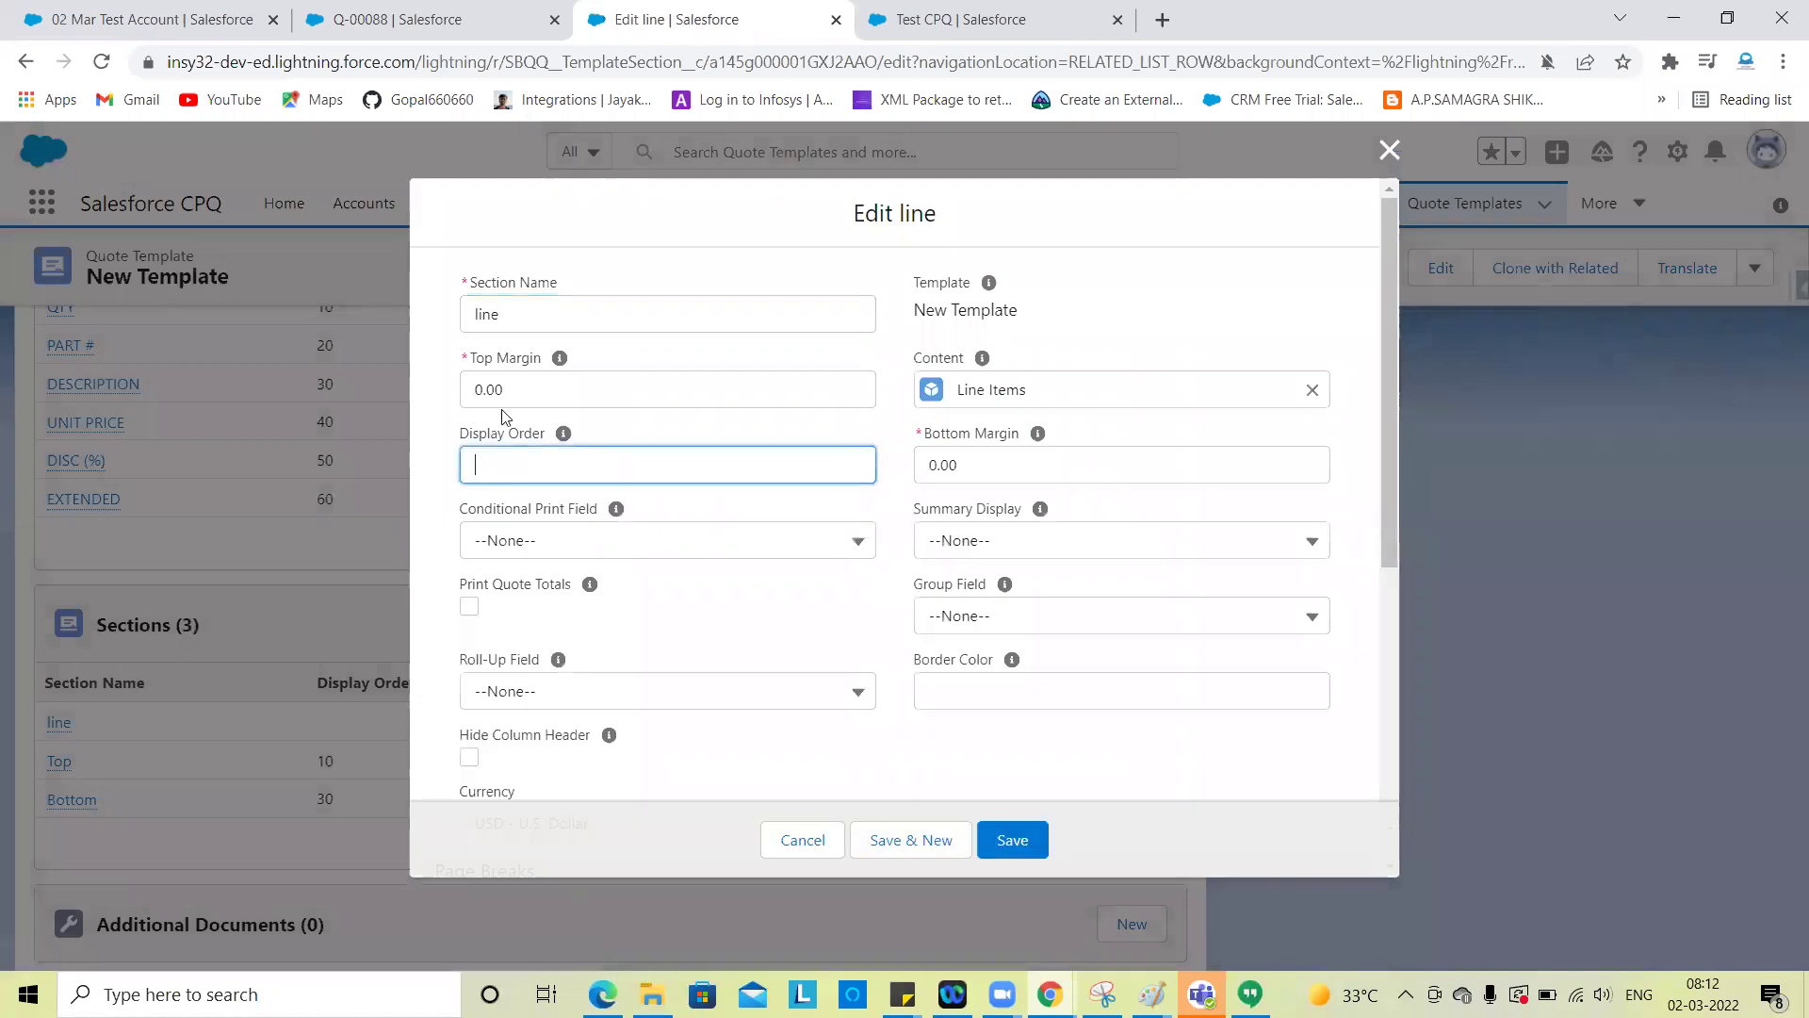
type("20")
left_click(1021, 854)
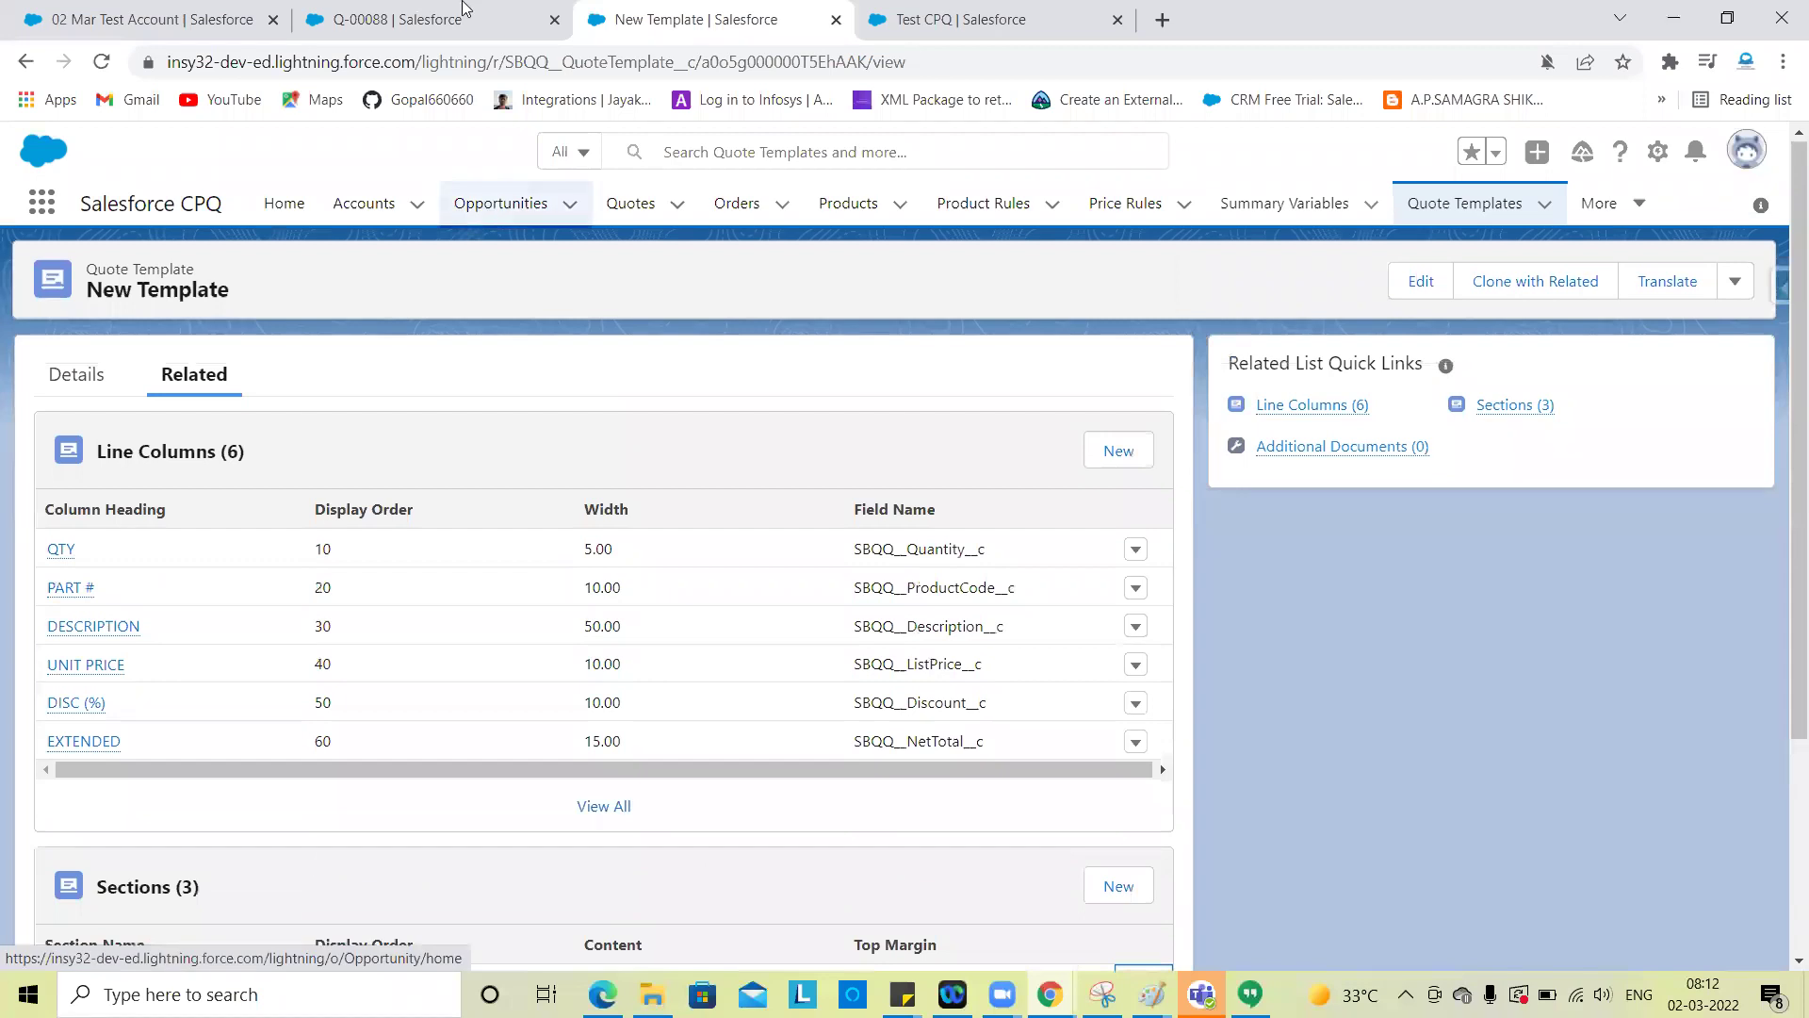
Return to quote Q-00088 and generate a preview of its document using New Template
left_click(464, 9)
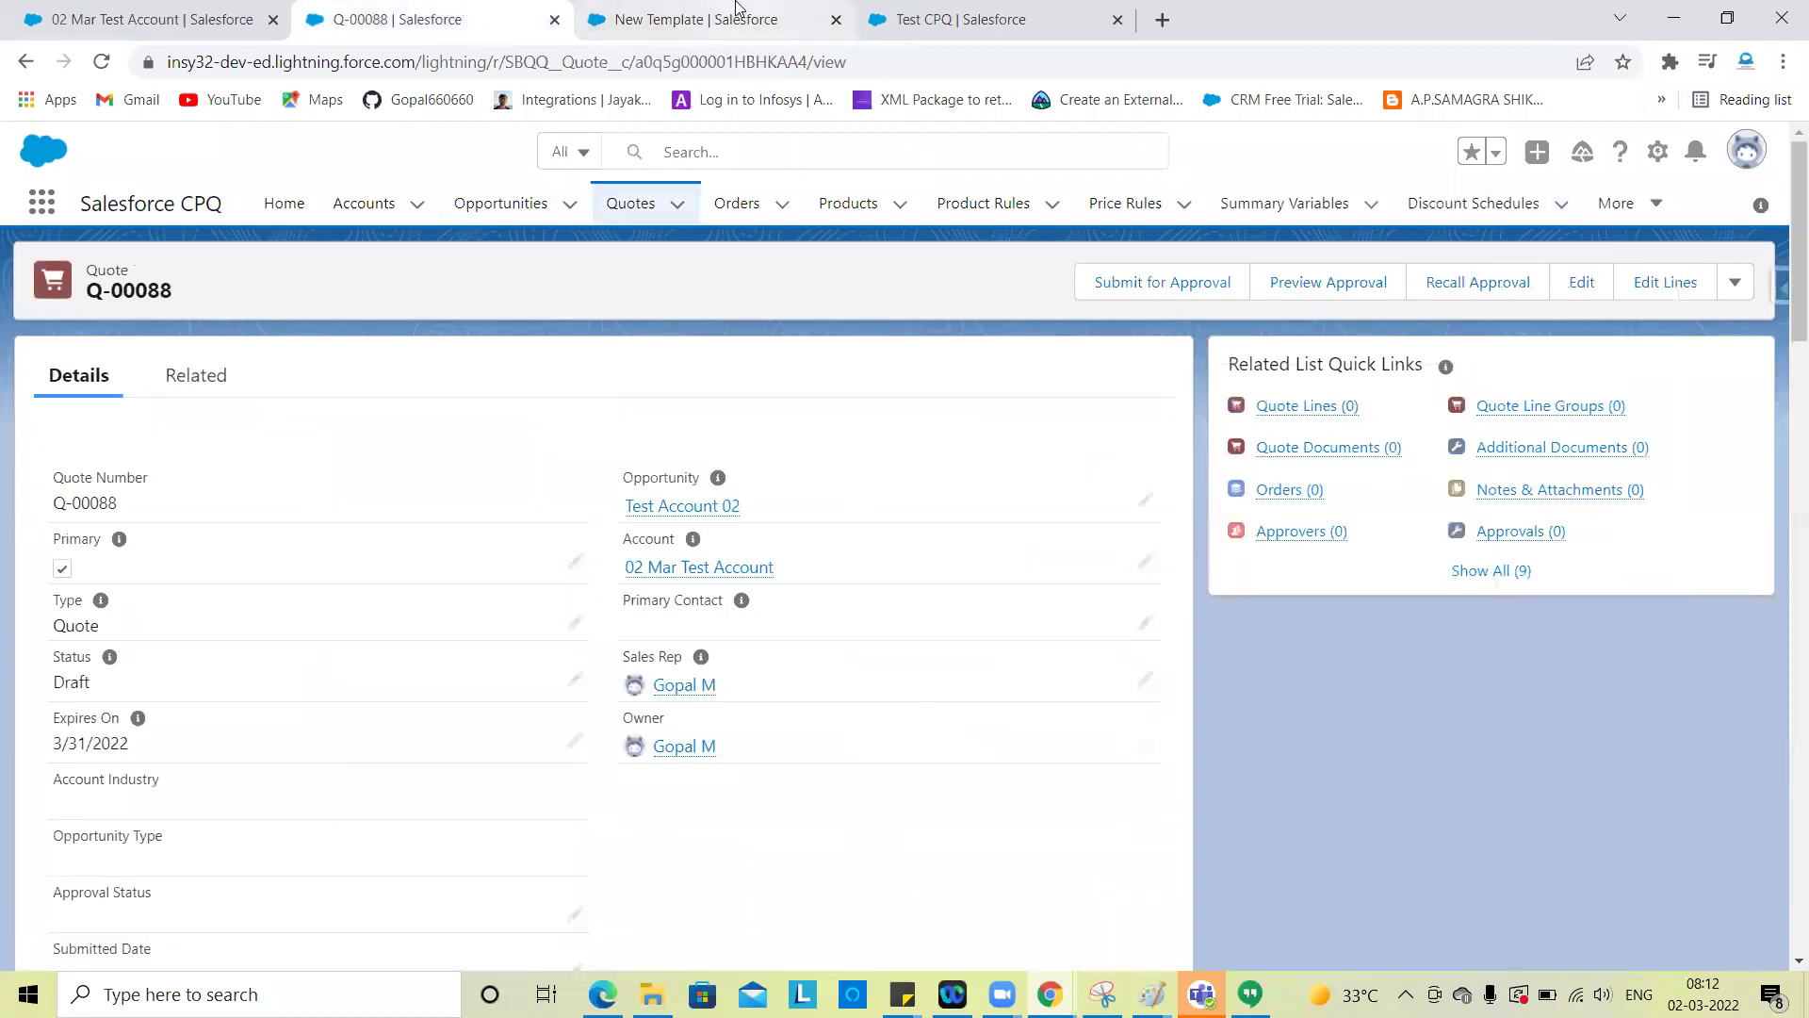
left_click(1737, 284)
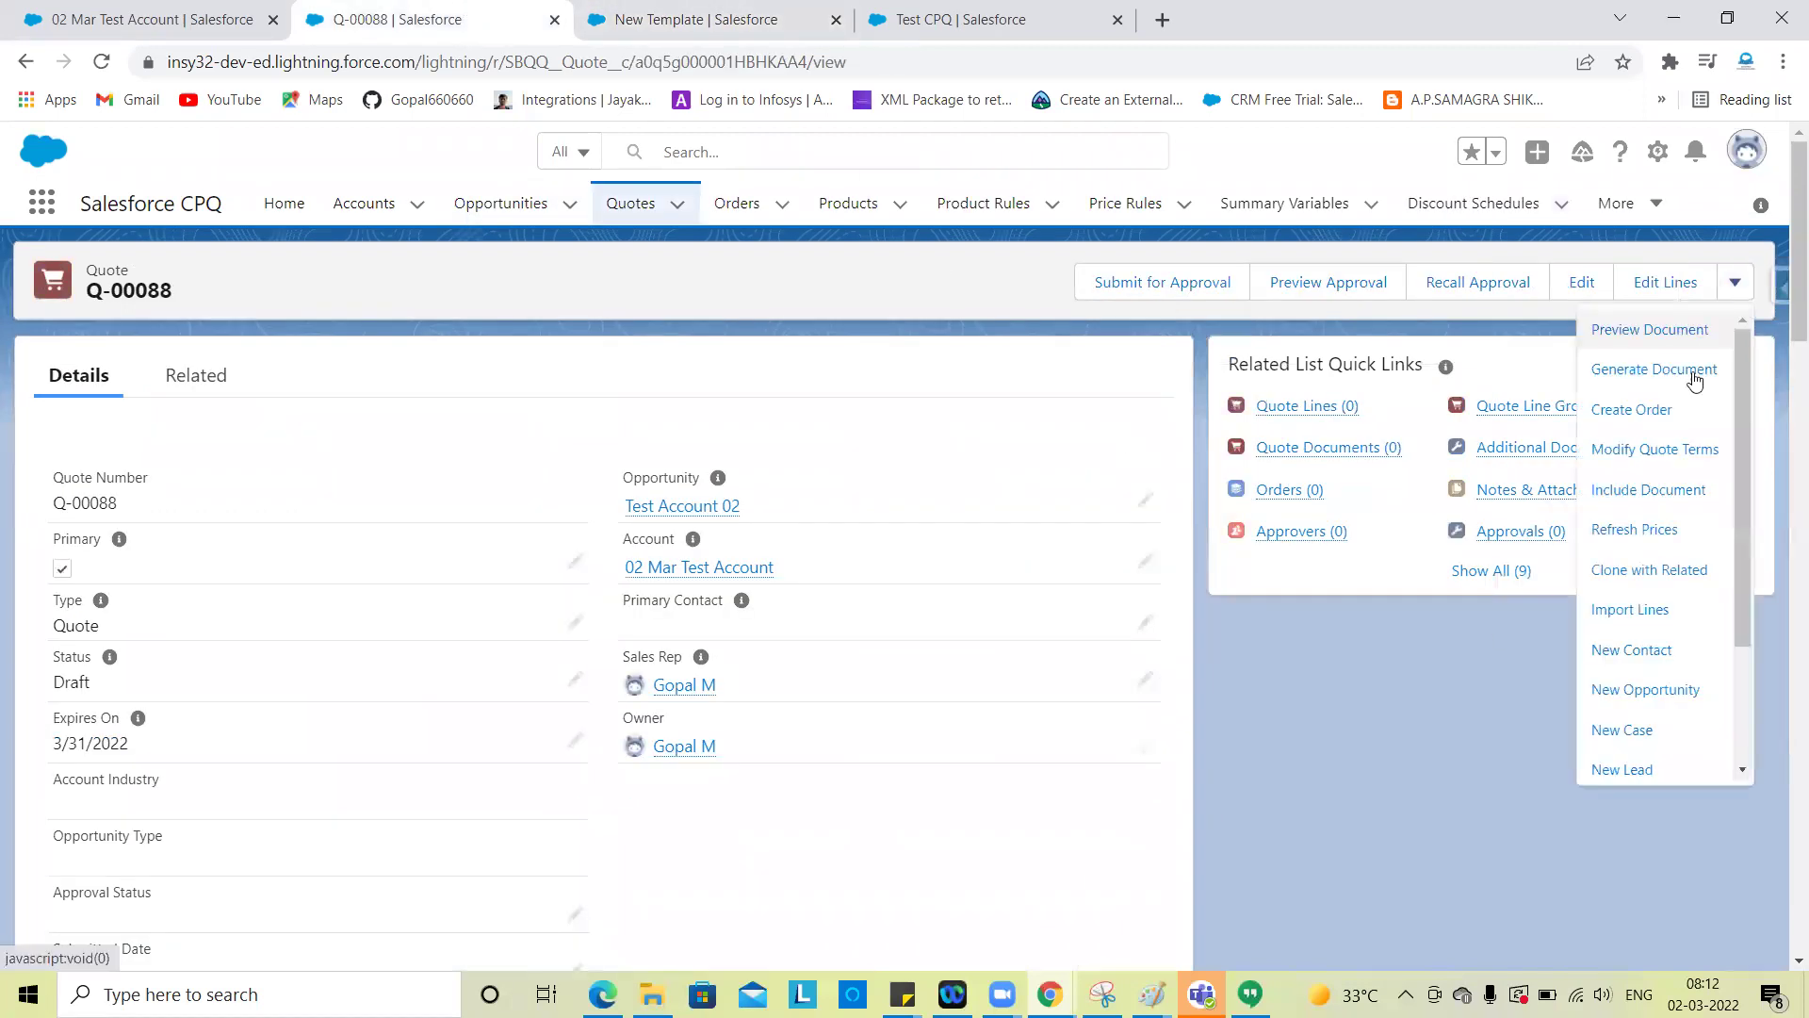
left_click(1650, 331)
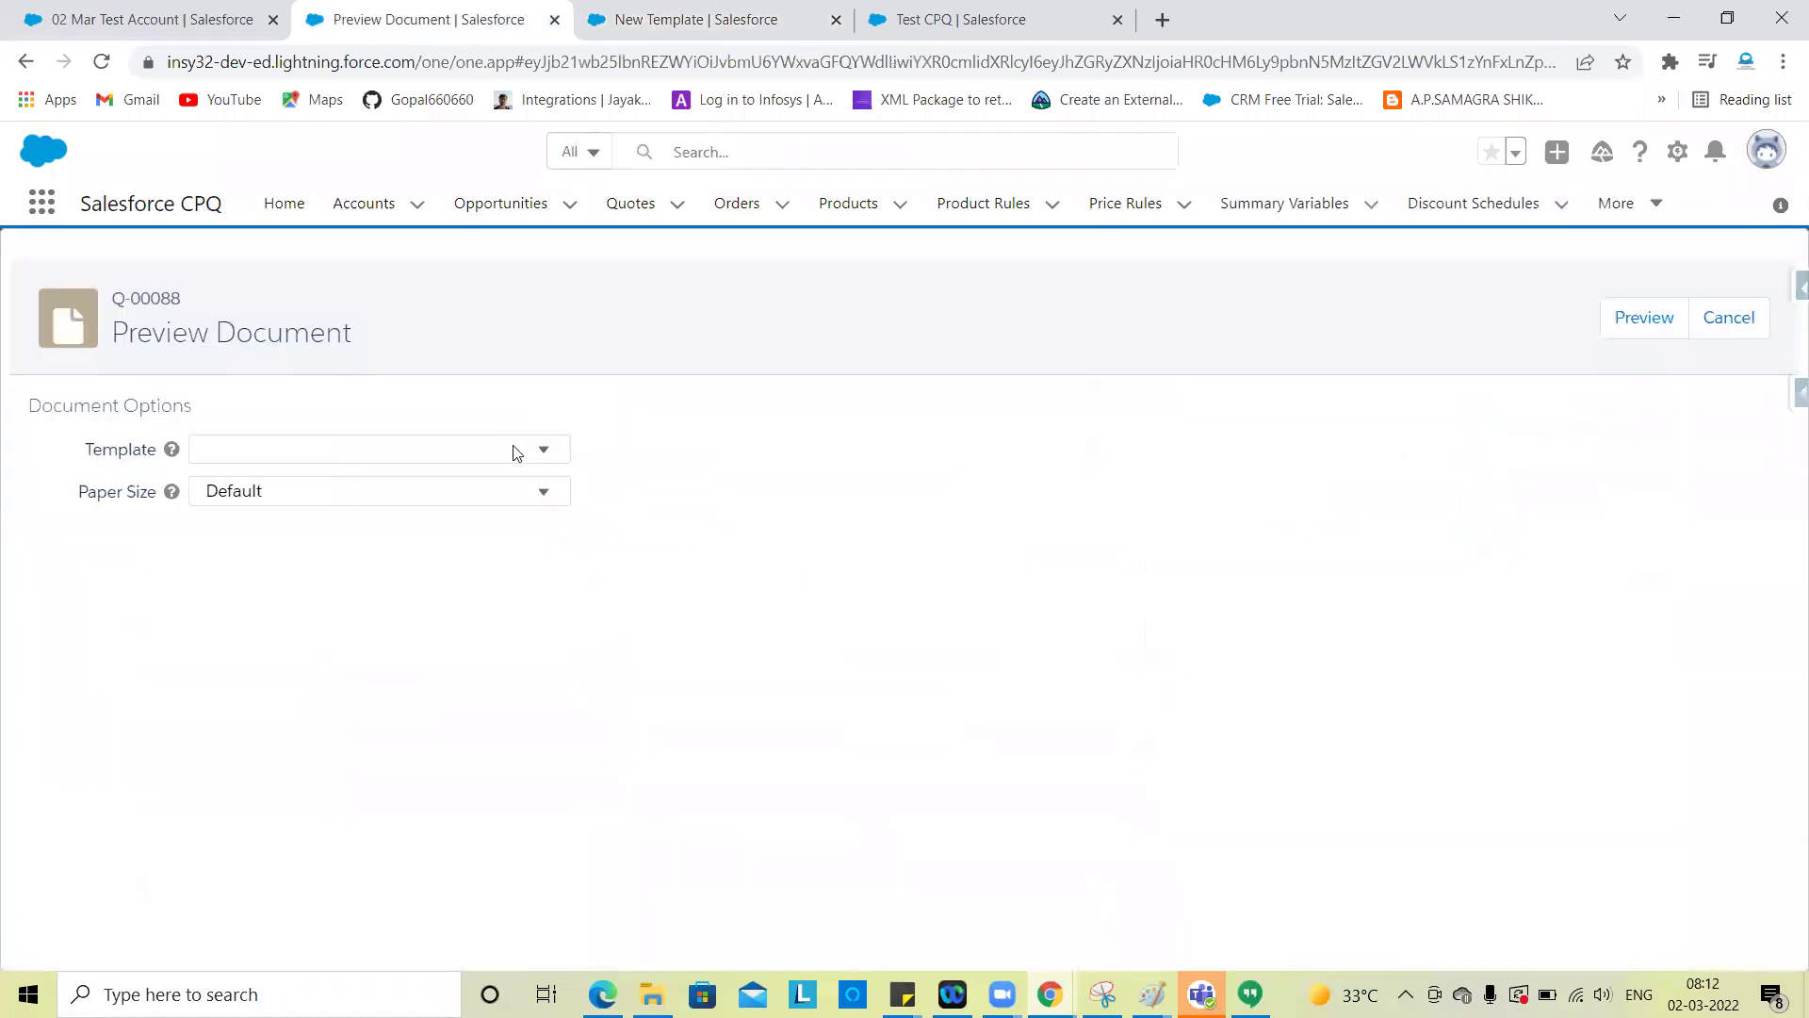
left_click(510, 451)
left_click(425, 498)
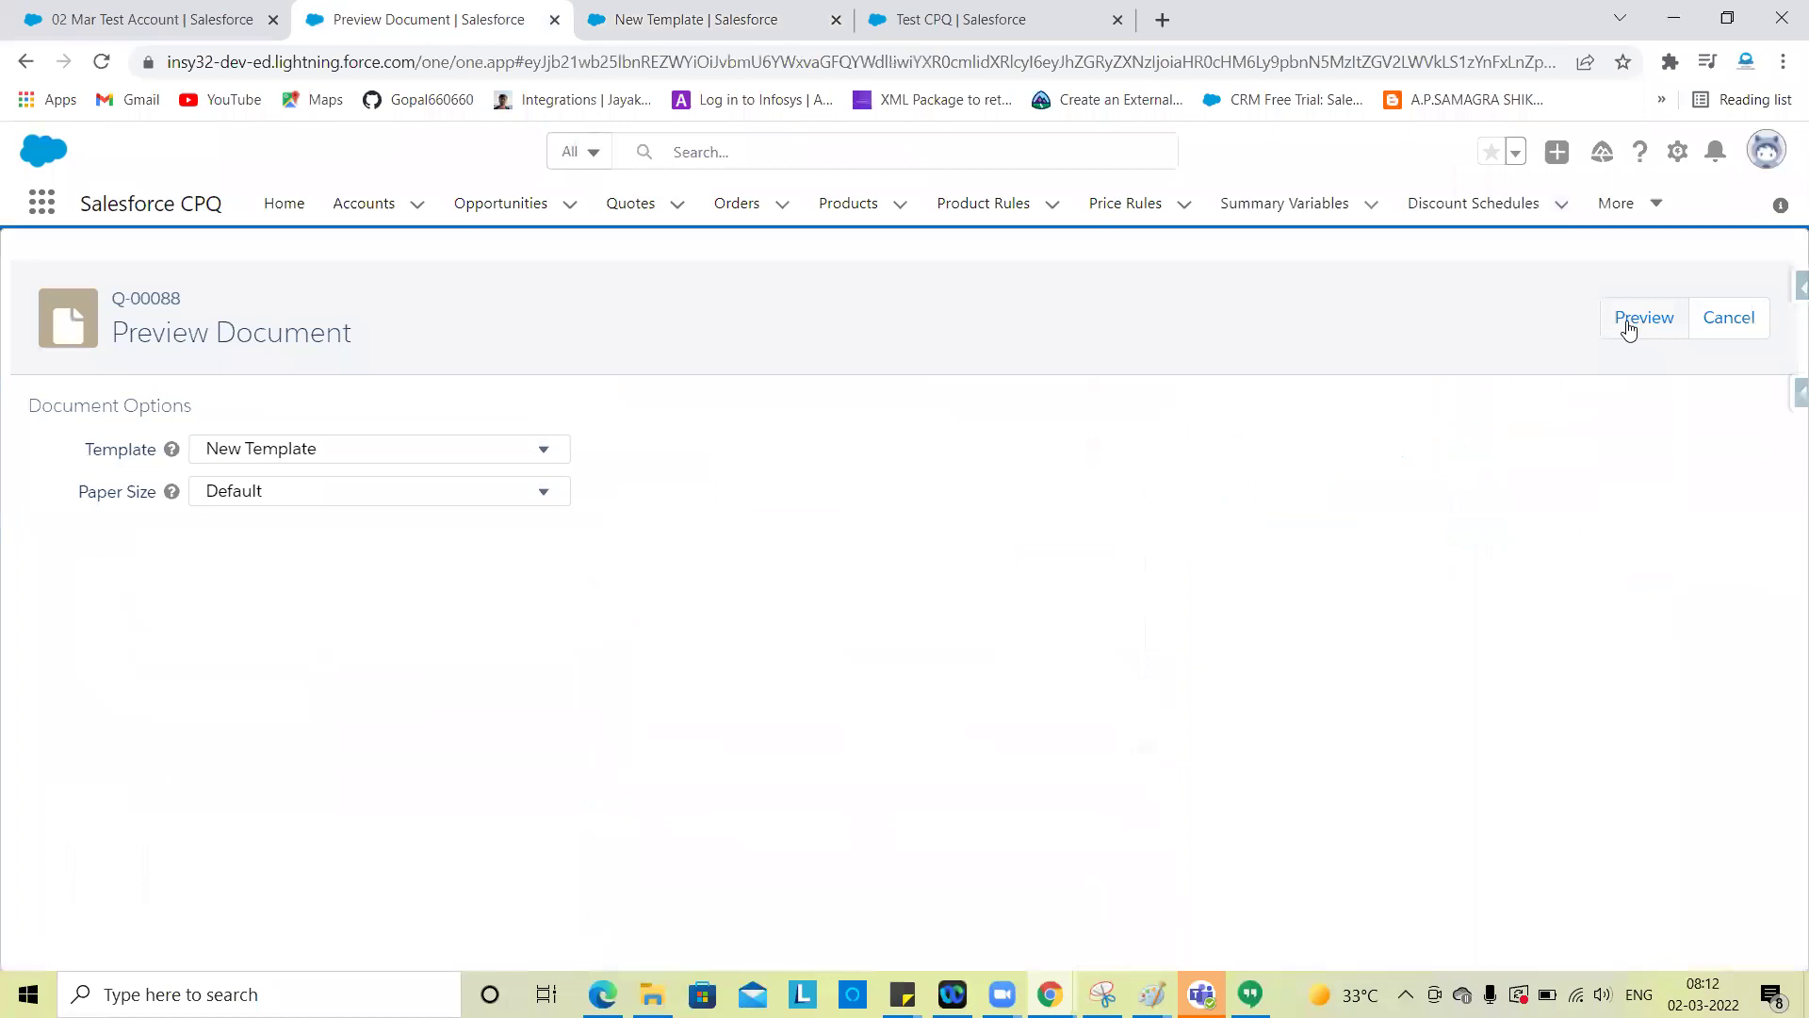
left_click(1637, 320)
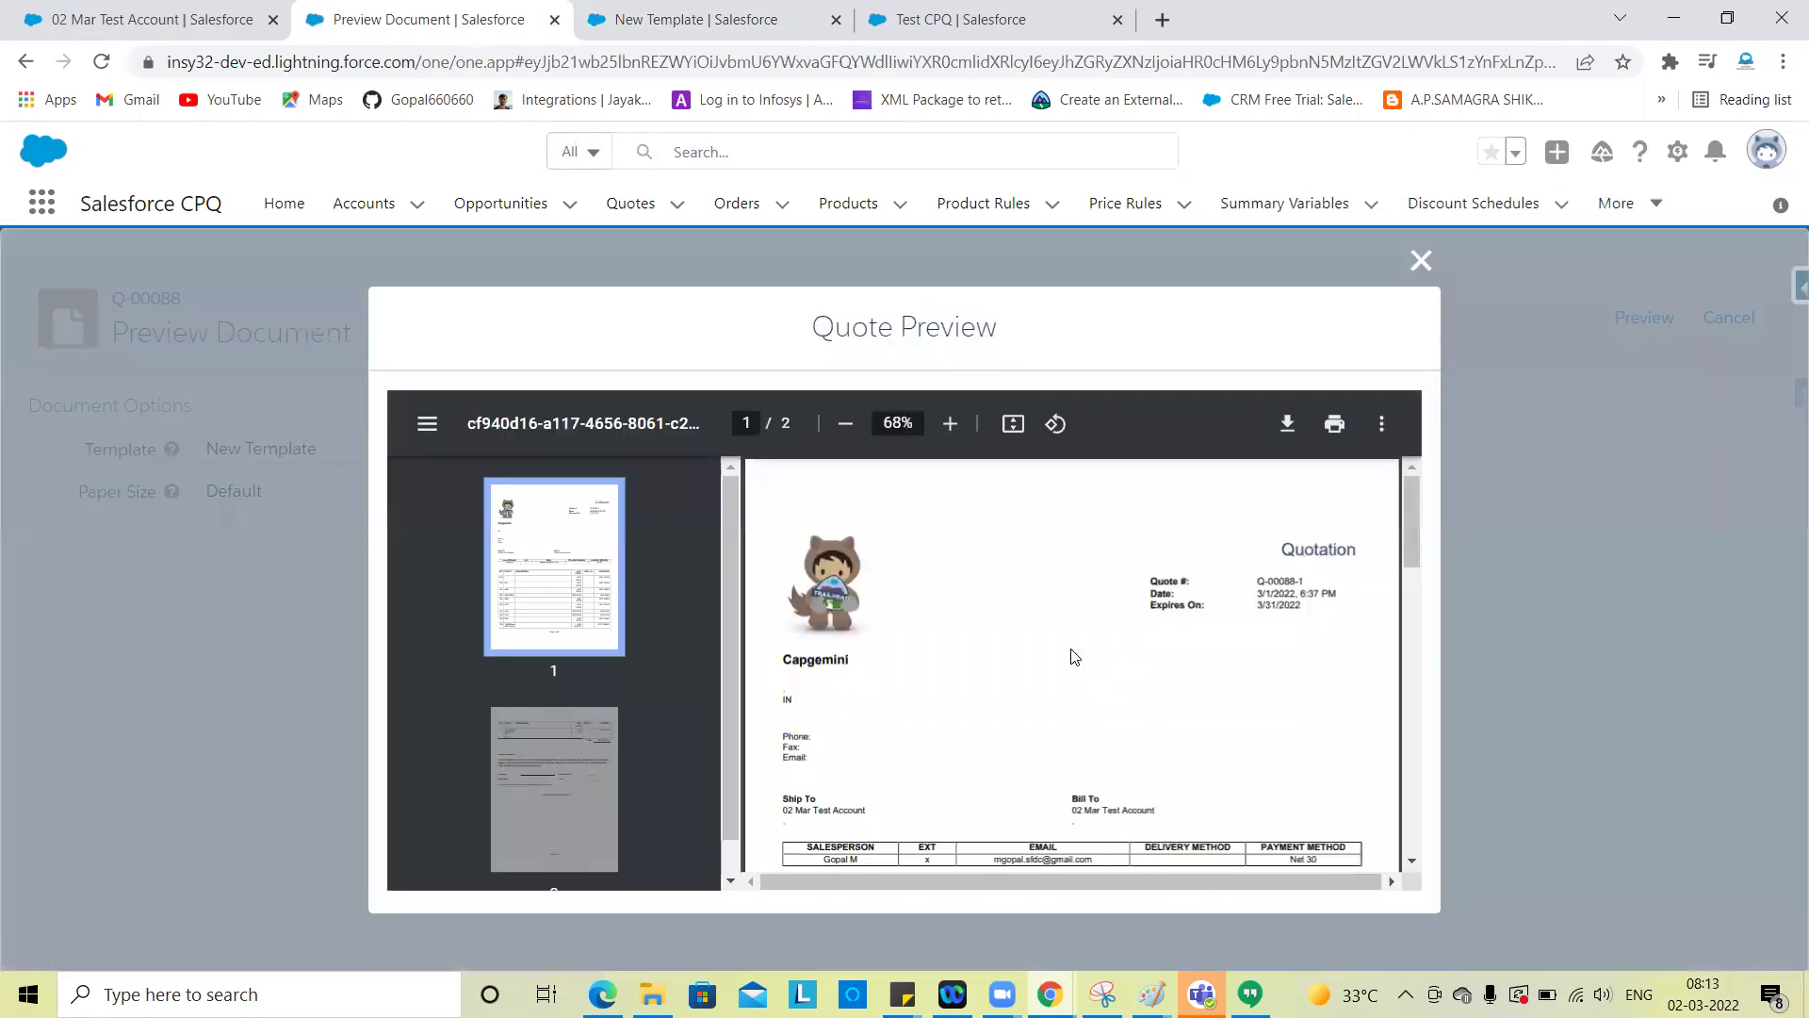
Examine the line item table, total and terms across the previewed quote document's pages, and return to the quote record
scroll(989, 661, "down", 3)
scroll(990, 661, "down", 2)
scroll(990, 662, "up", 5)
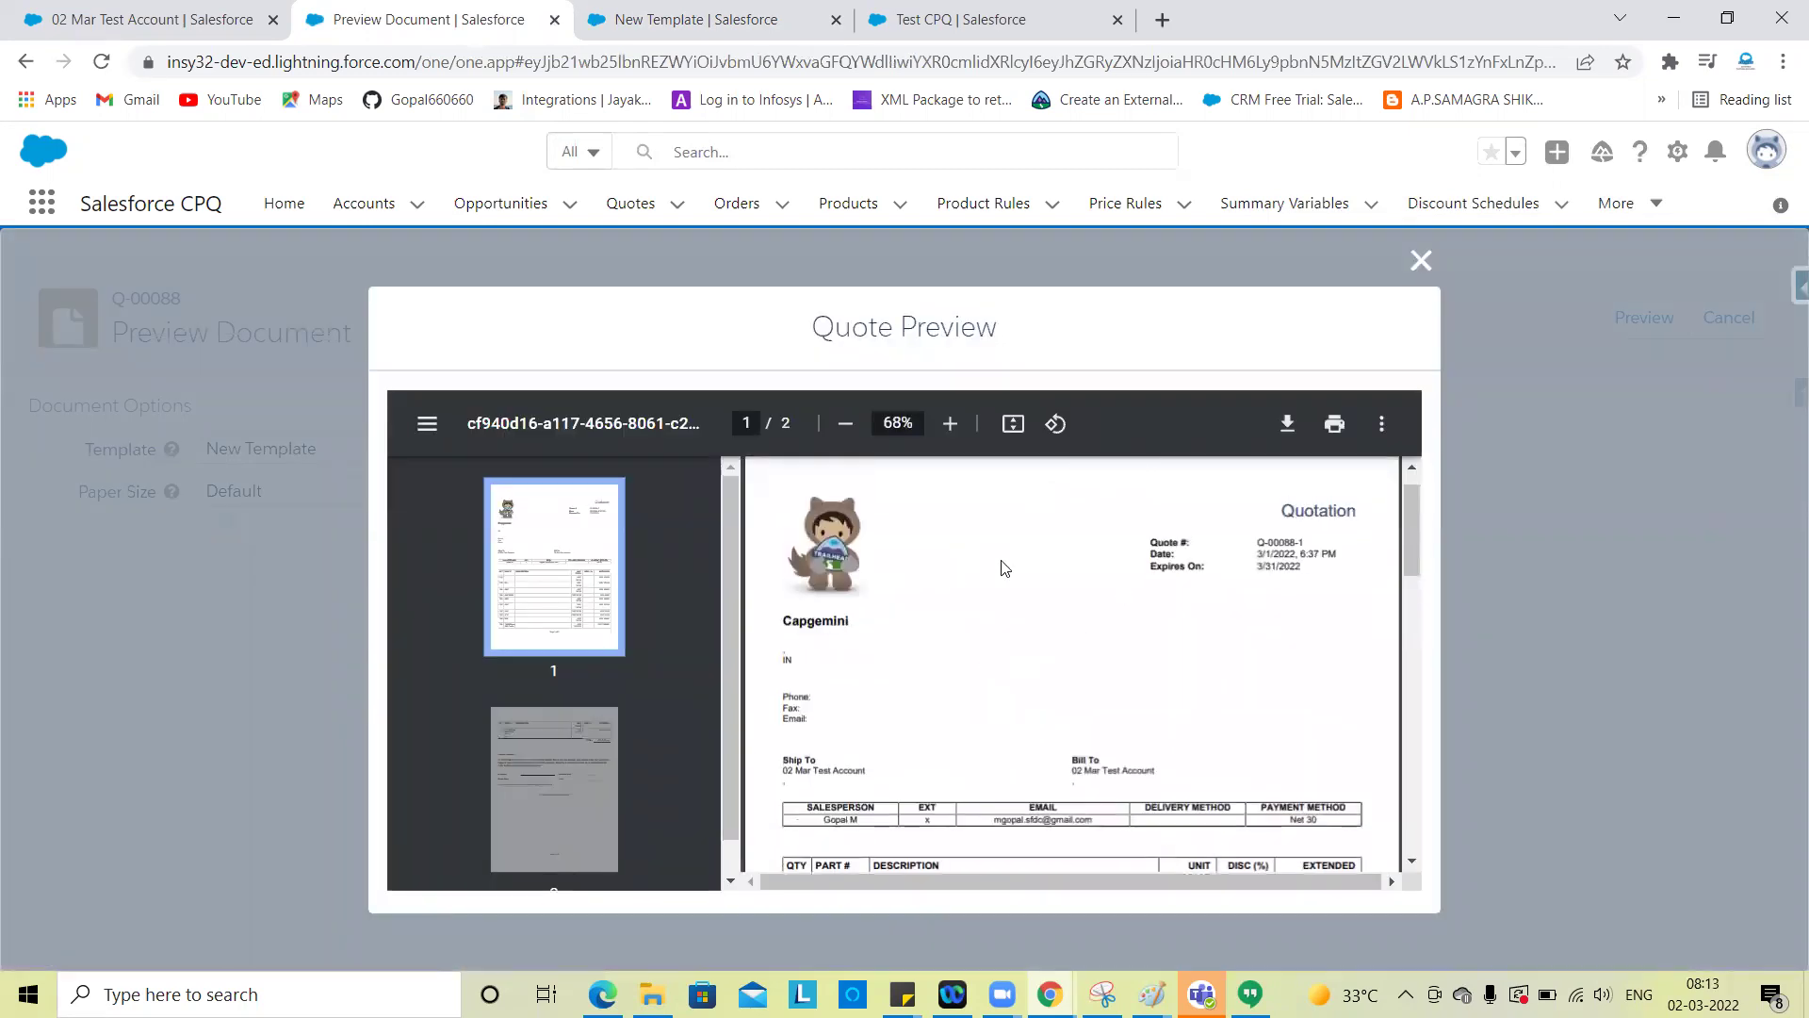
scroll(1078, 565, "down", 10)
scroll(1147, 721, "up", 3)
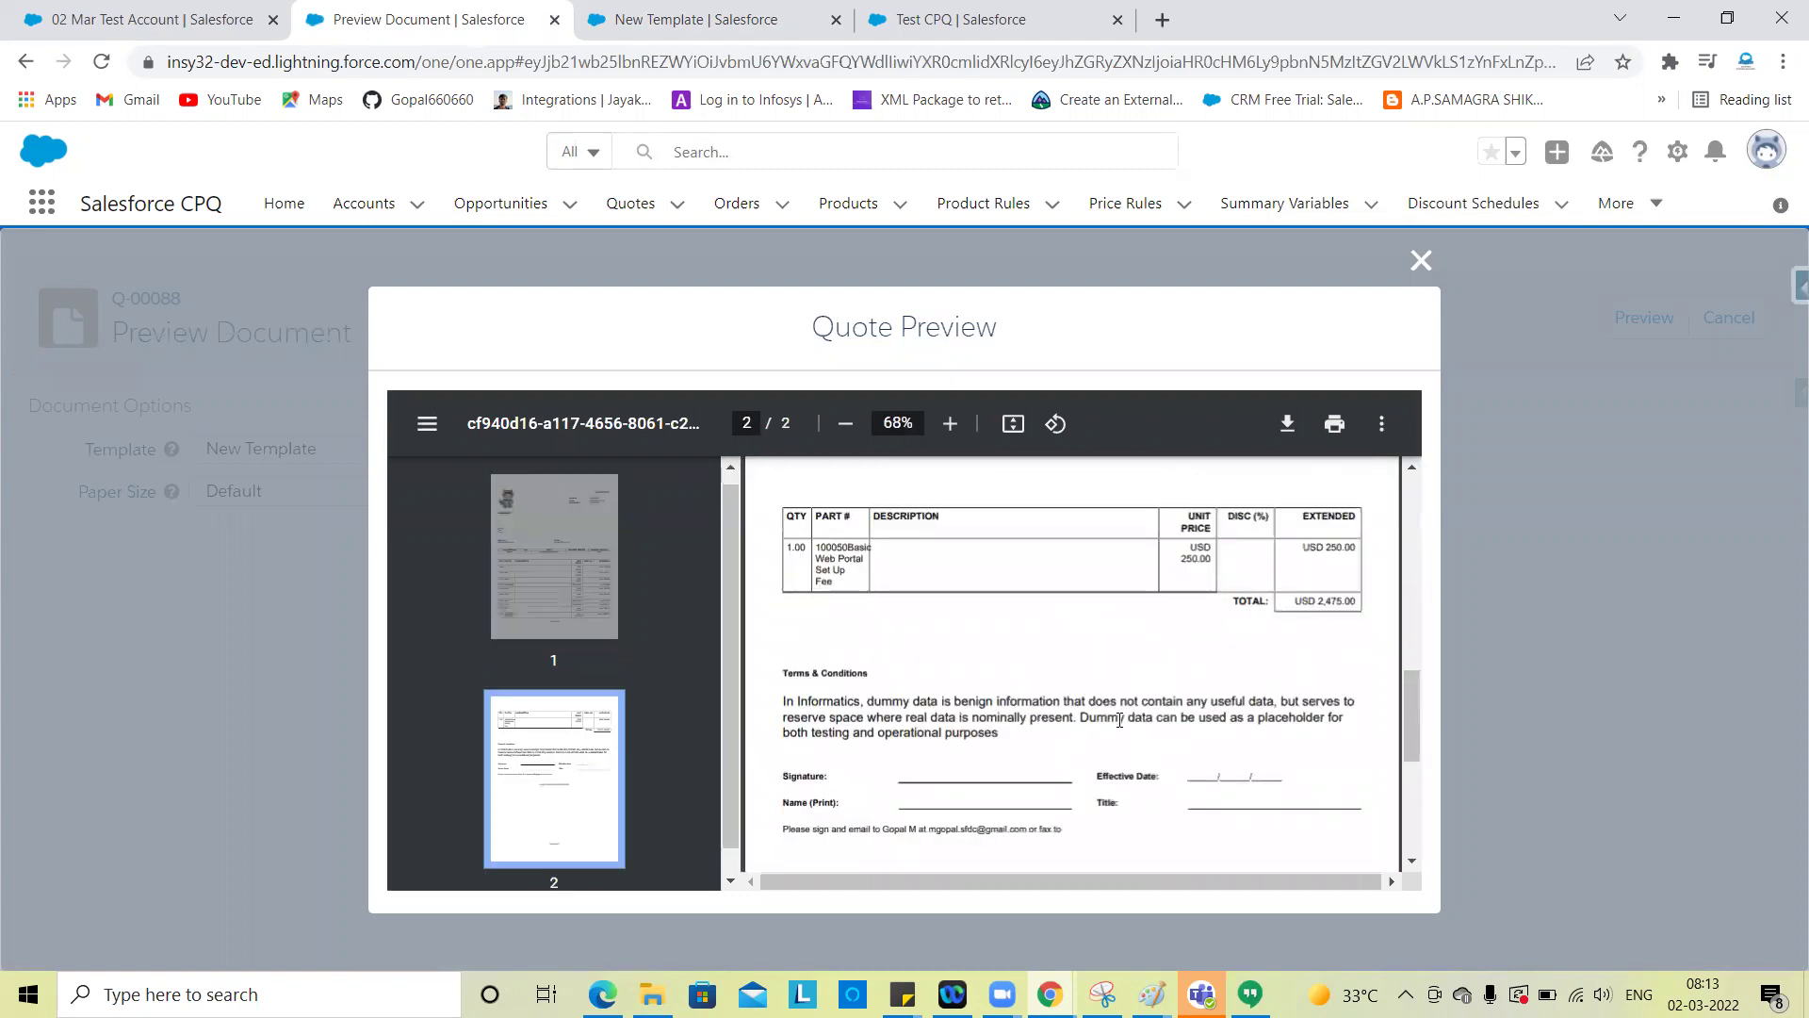
scroll(1119, 721, "up", 2)
scroll(1042, 675, "up", 2)
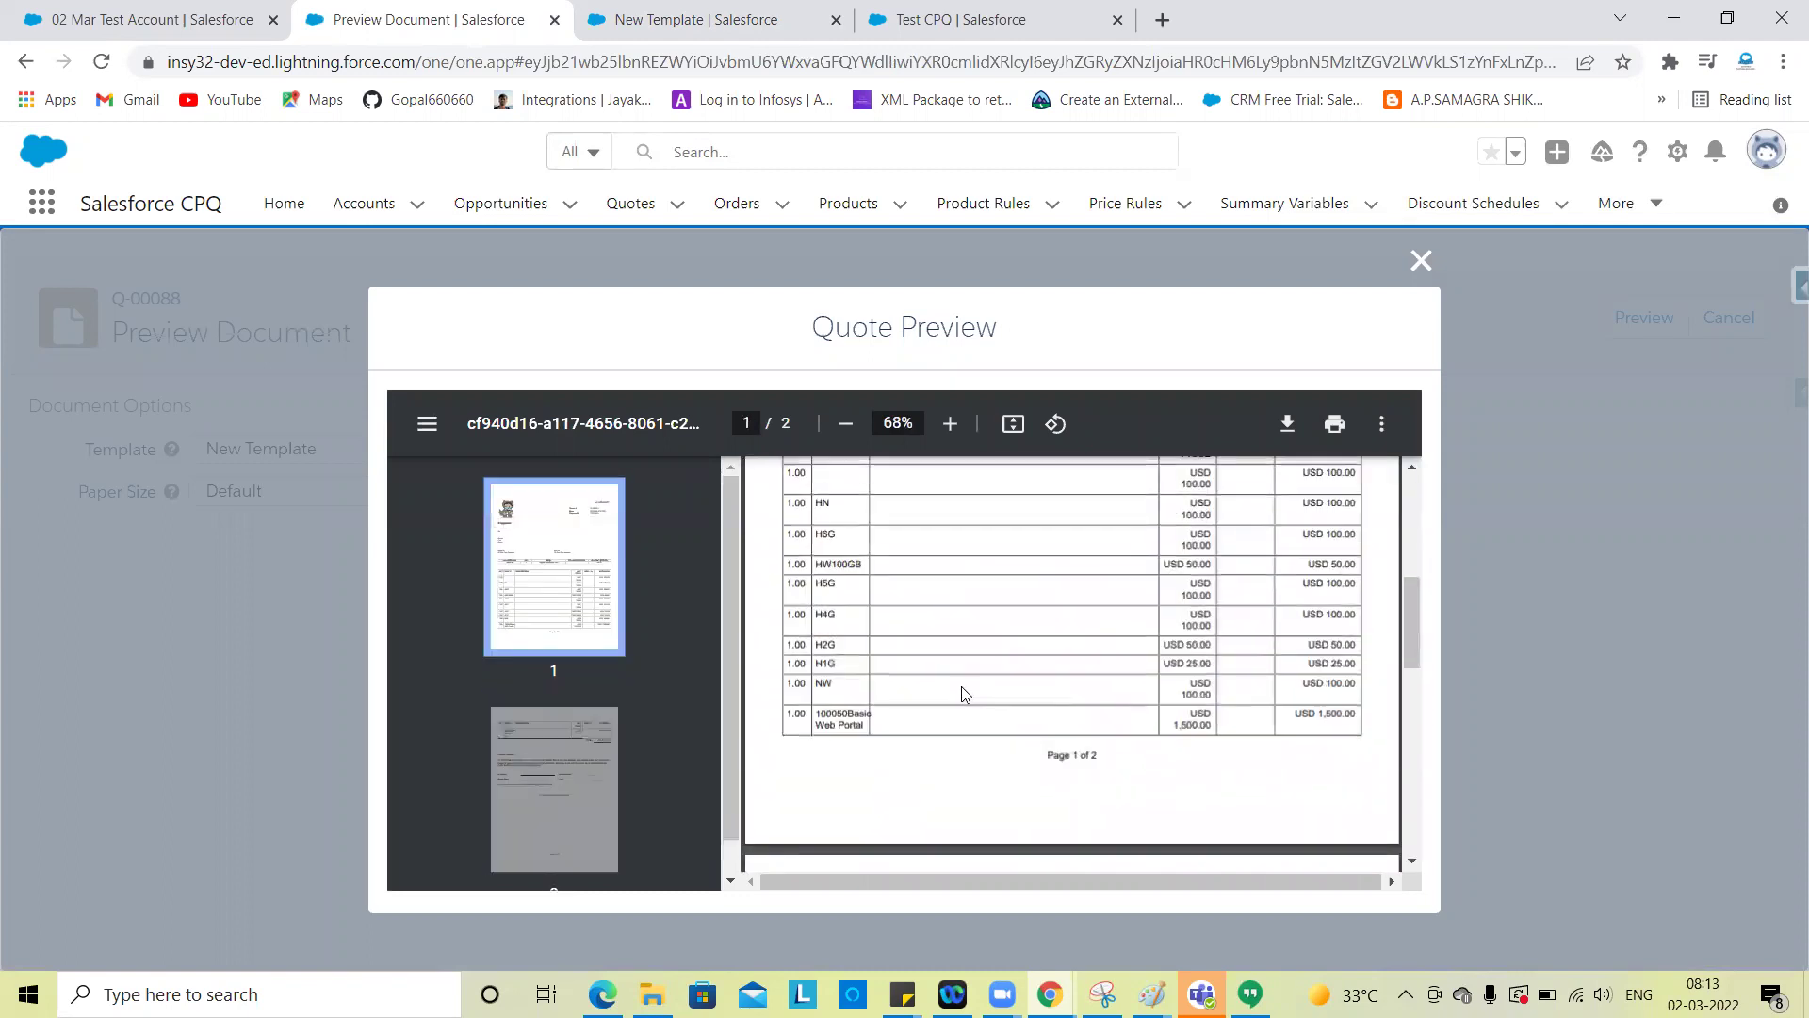
scroll(961, 694, "up", 2)
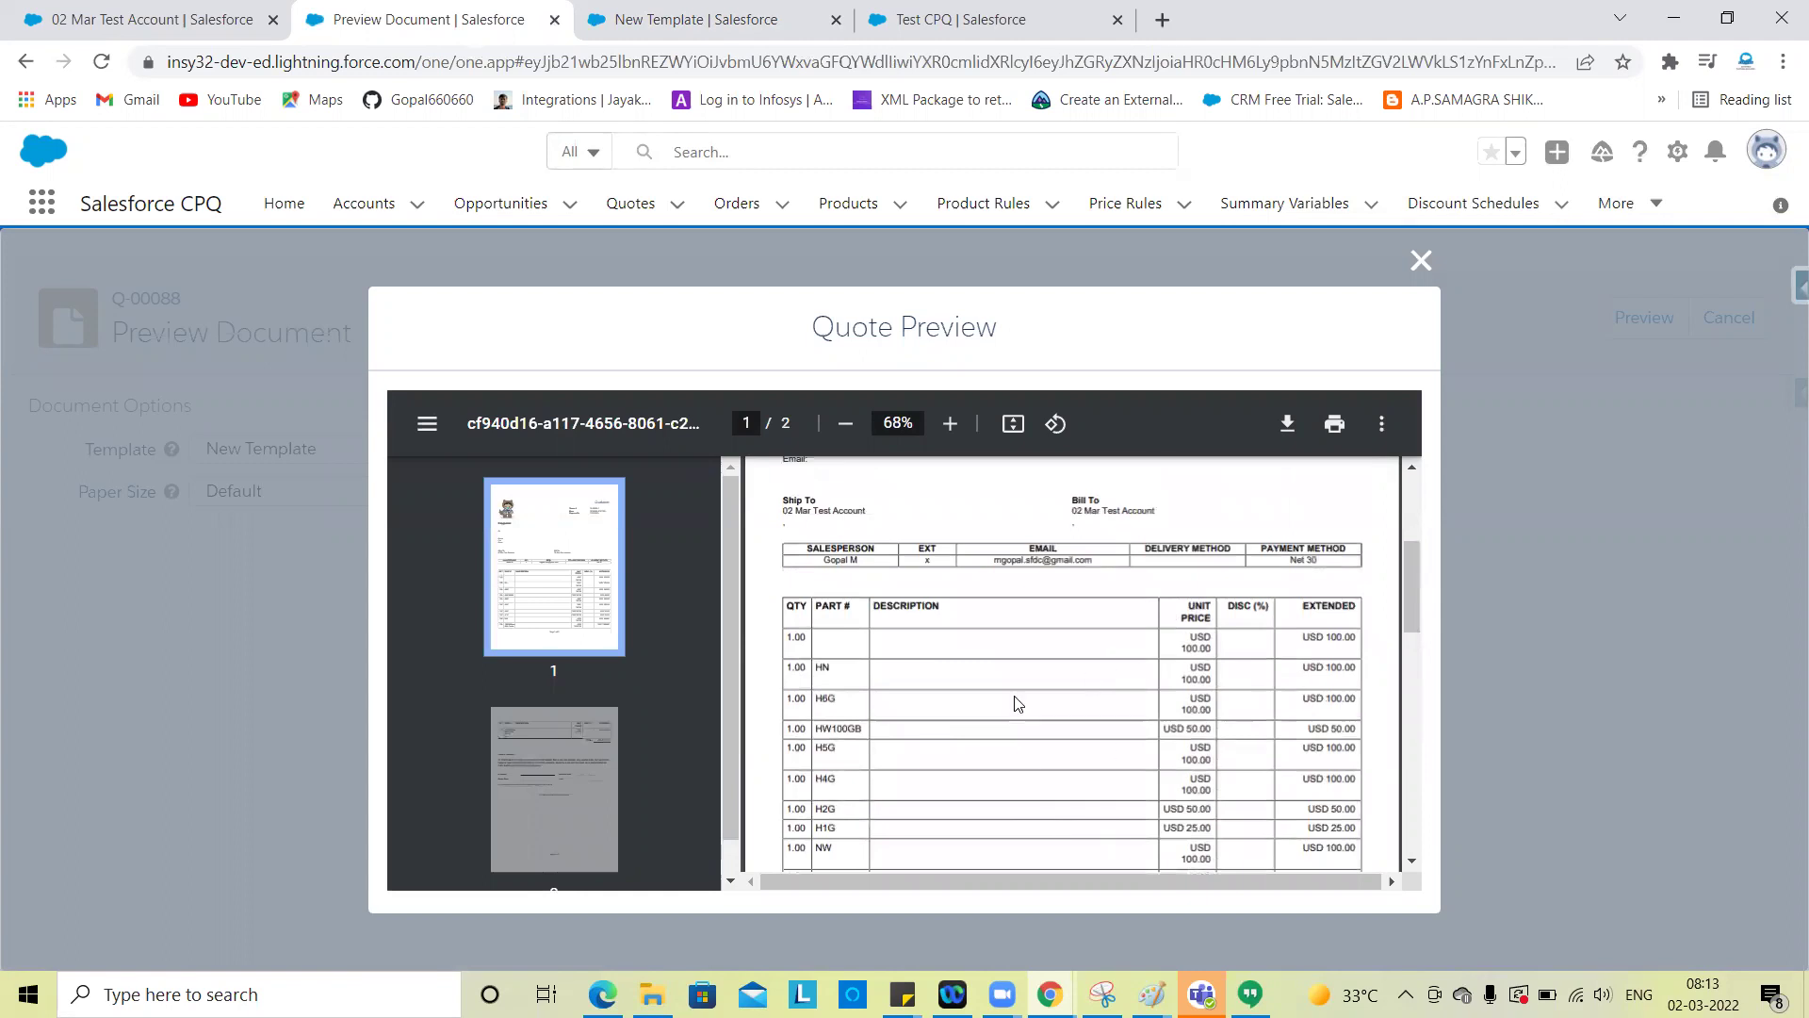
scroll(1084, 790, "down", 1)
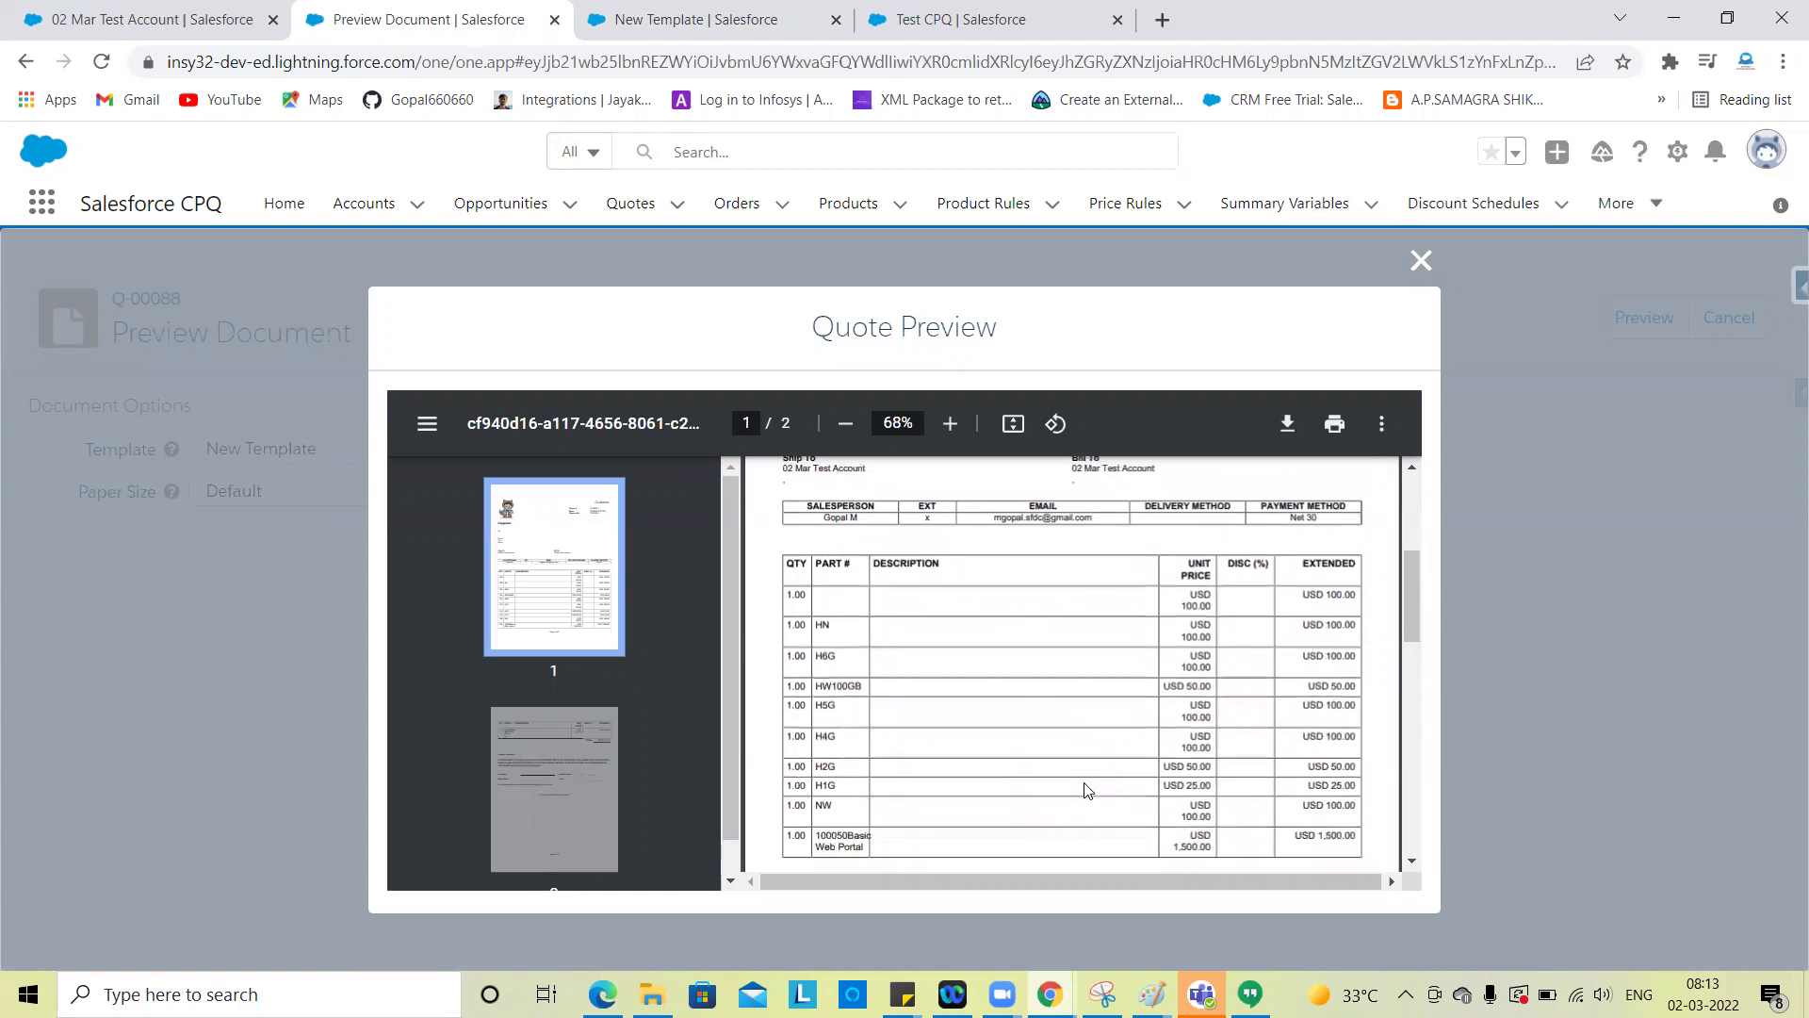
scroll(1095, 792, "down", 1)
scroll(1056, 699, "down", 3)
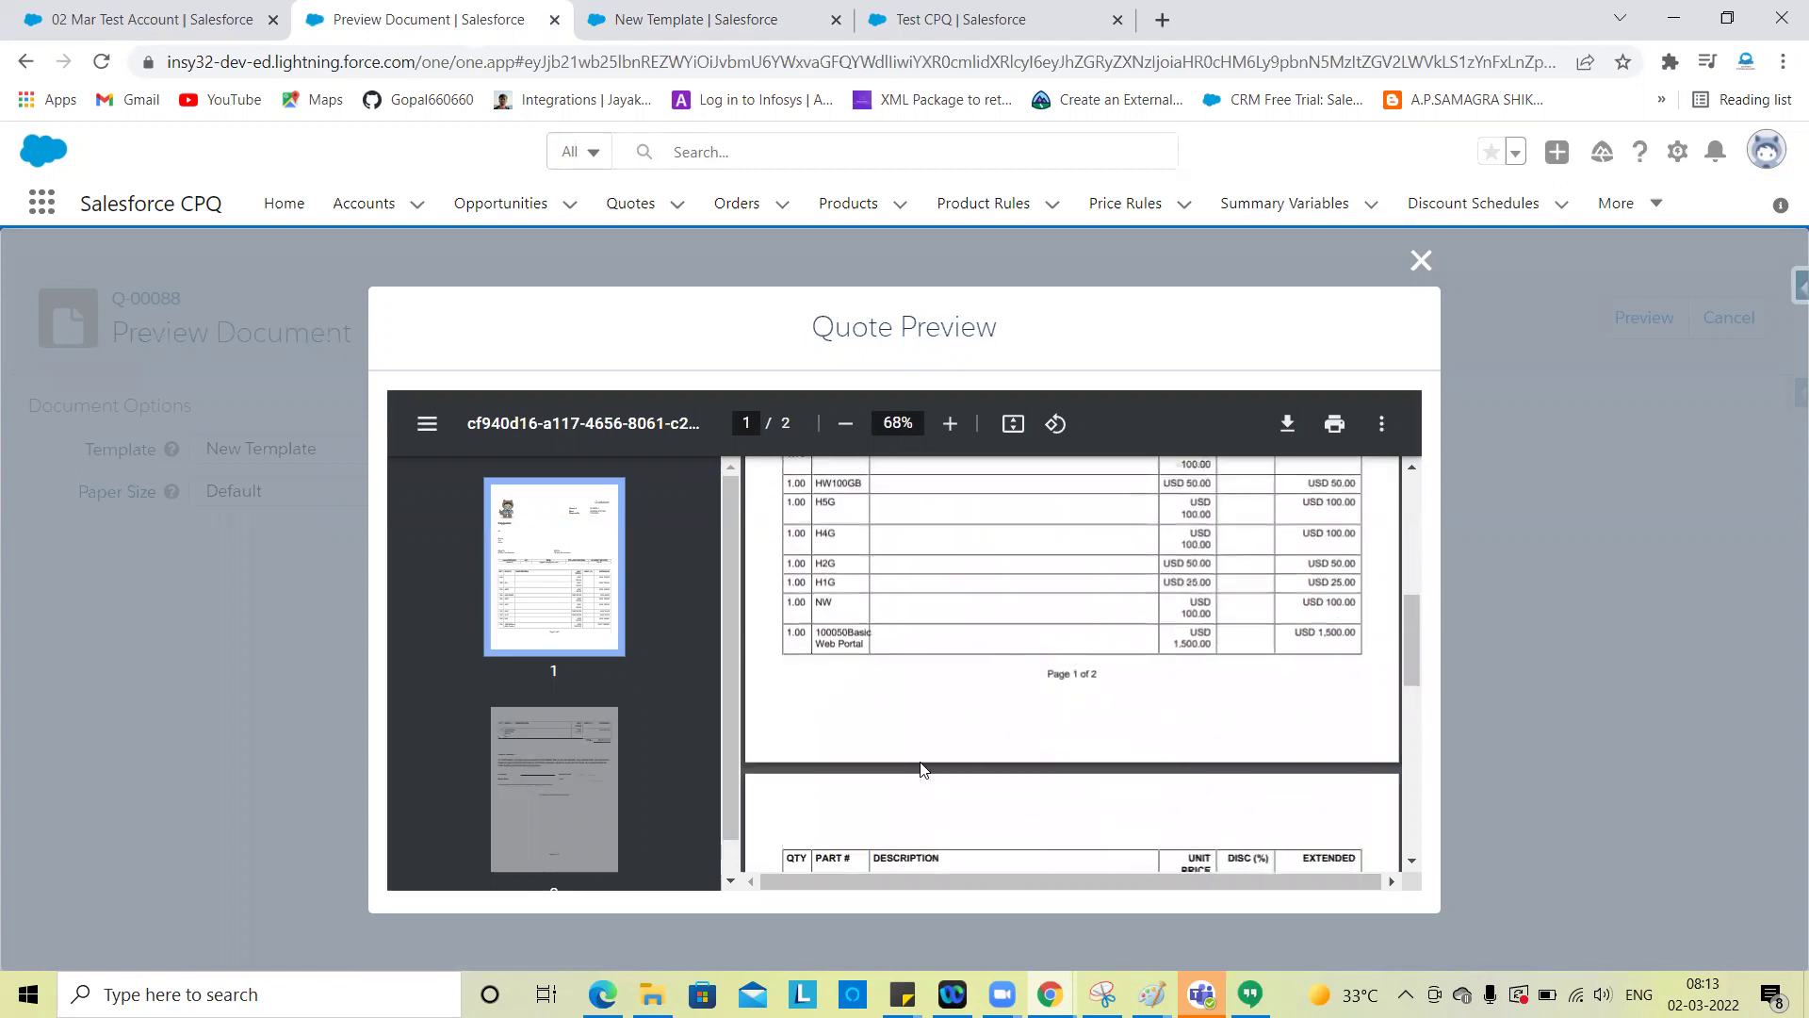
scroll(1086, 707, "up", 15)
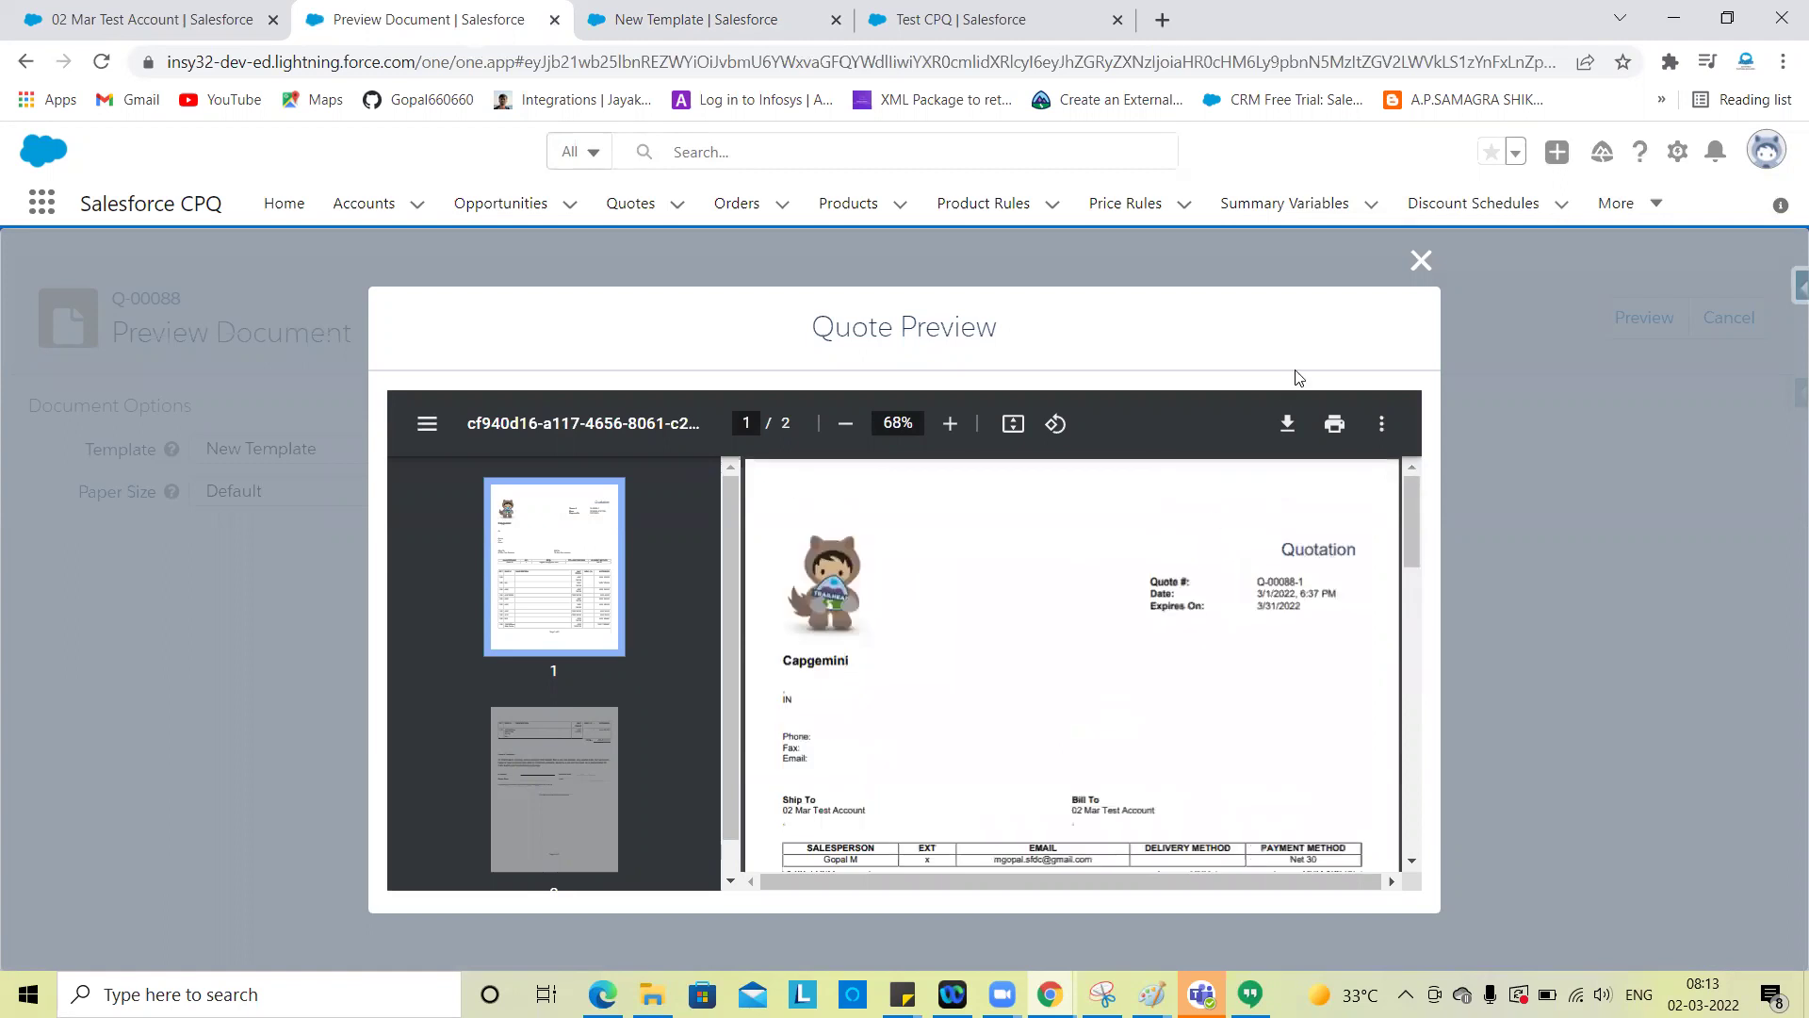
left_click(1420, 261)
left_click(1728, 316)
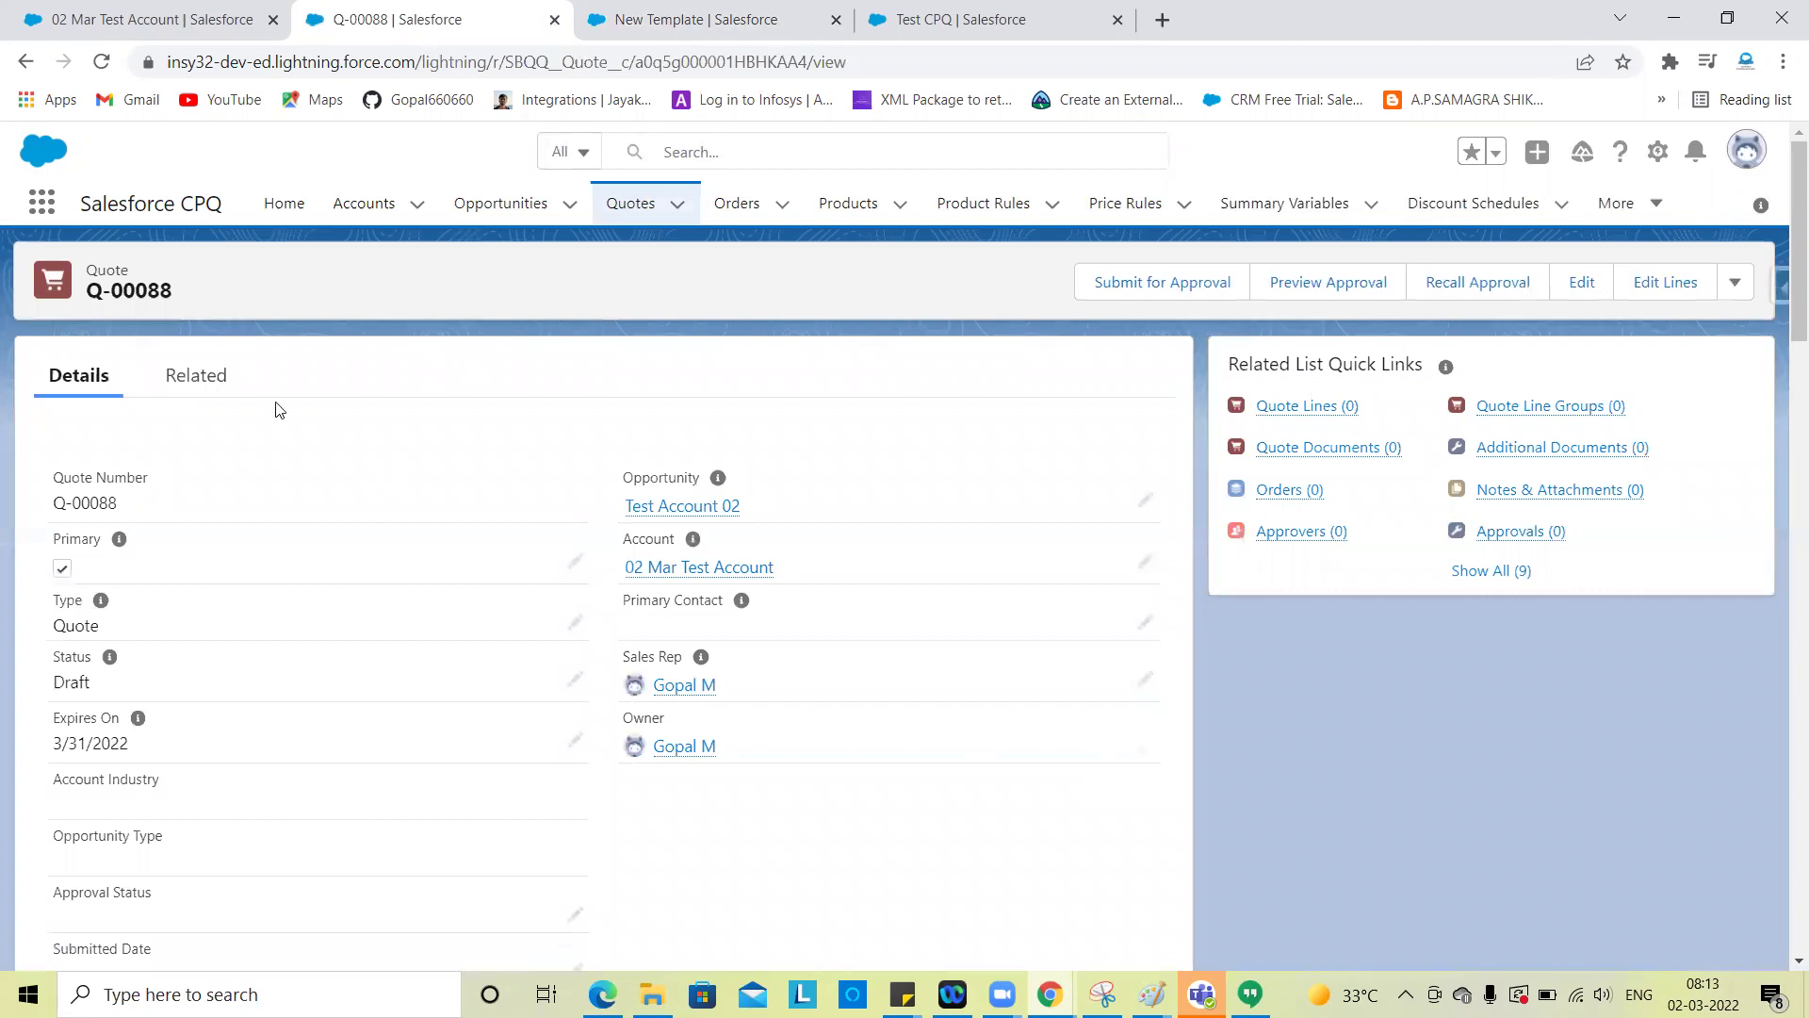
Review the quote's related quote lines, documents and orders, and return to its details
left_click(201, 388)
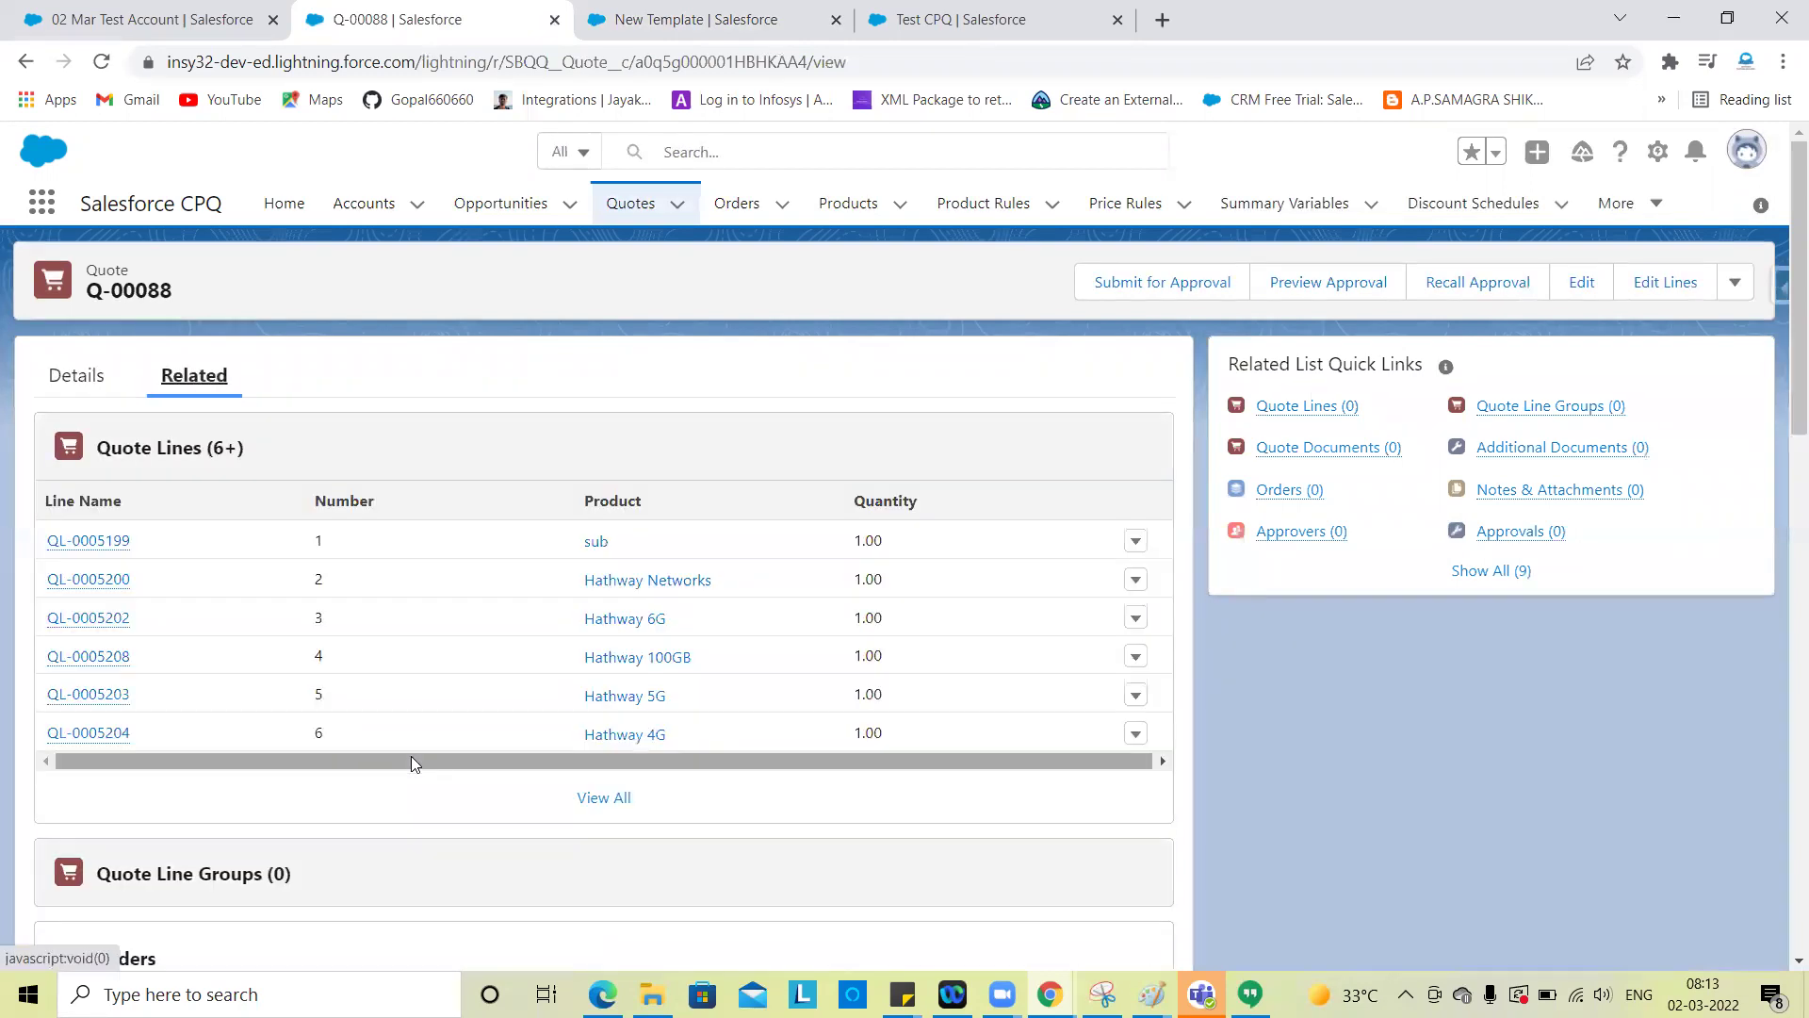
scroll(497, 672, "down", 3)
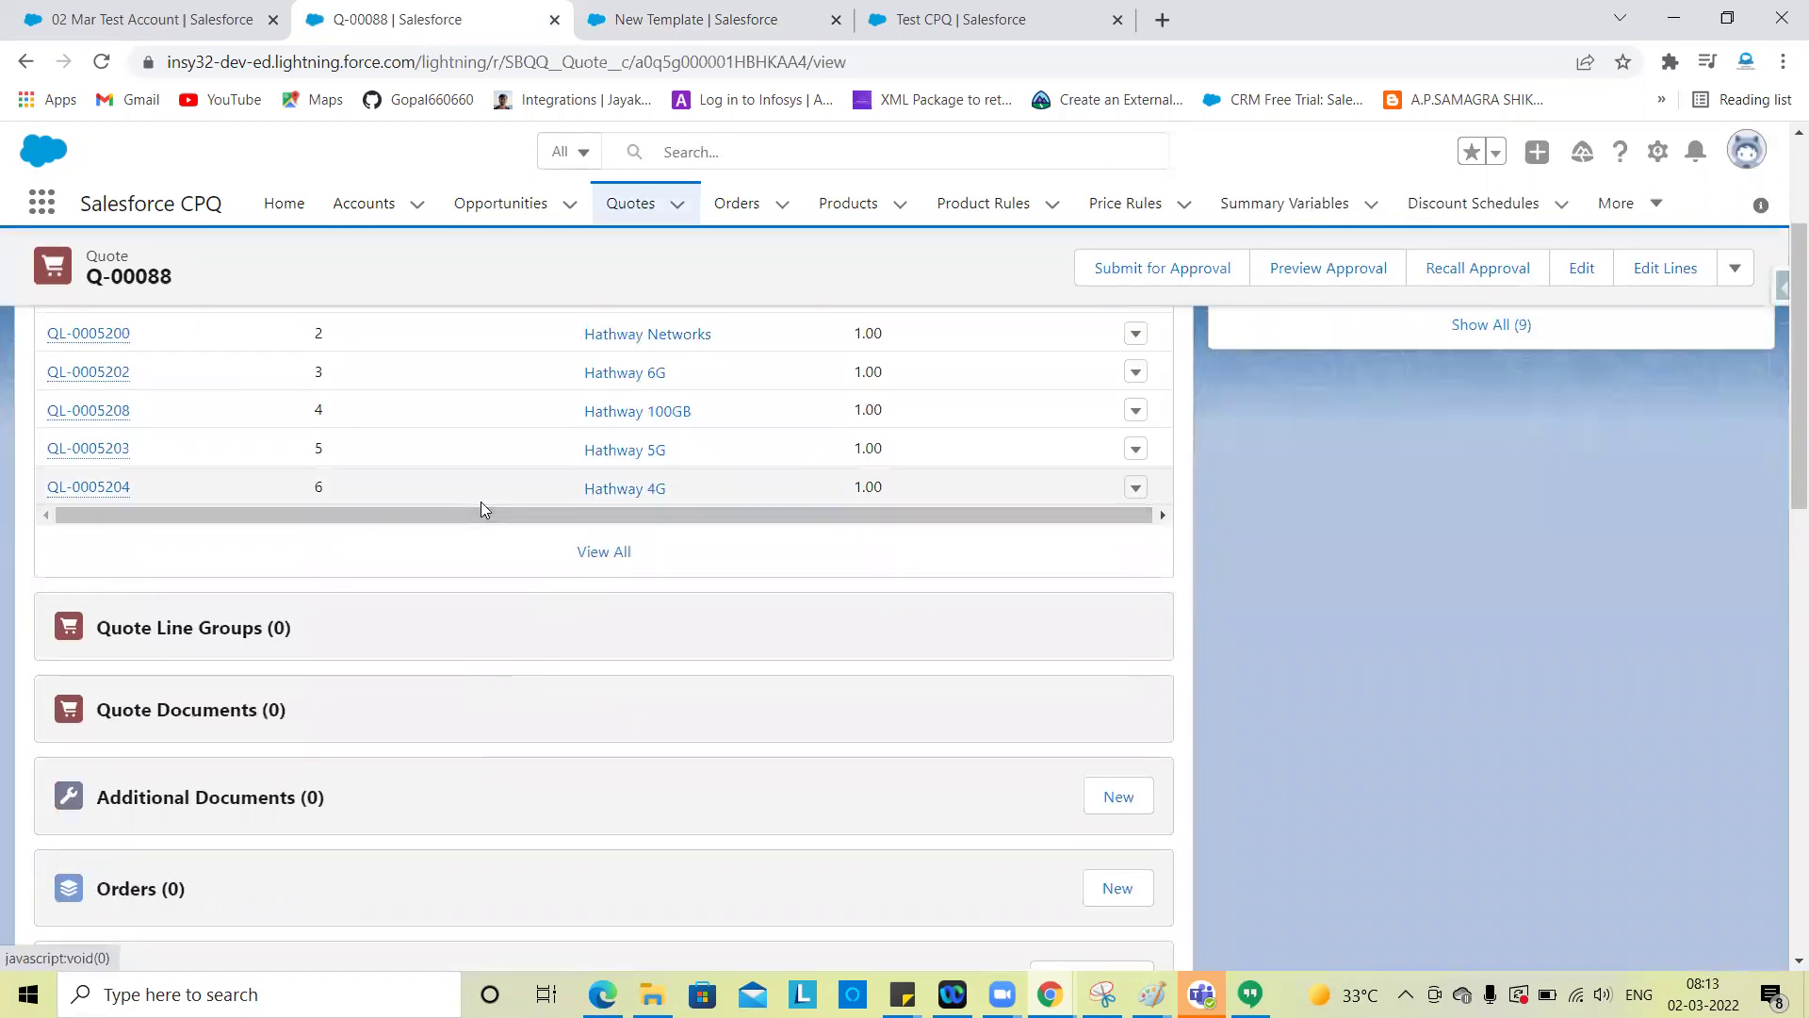
scroll(480, 501, "up", 3)
left_click(80, 384)
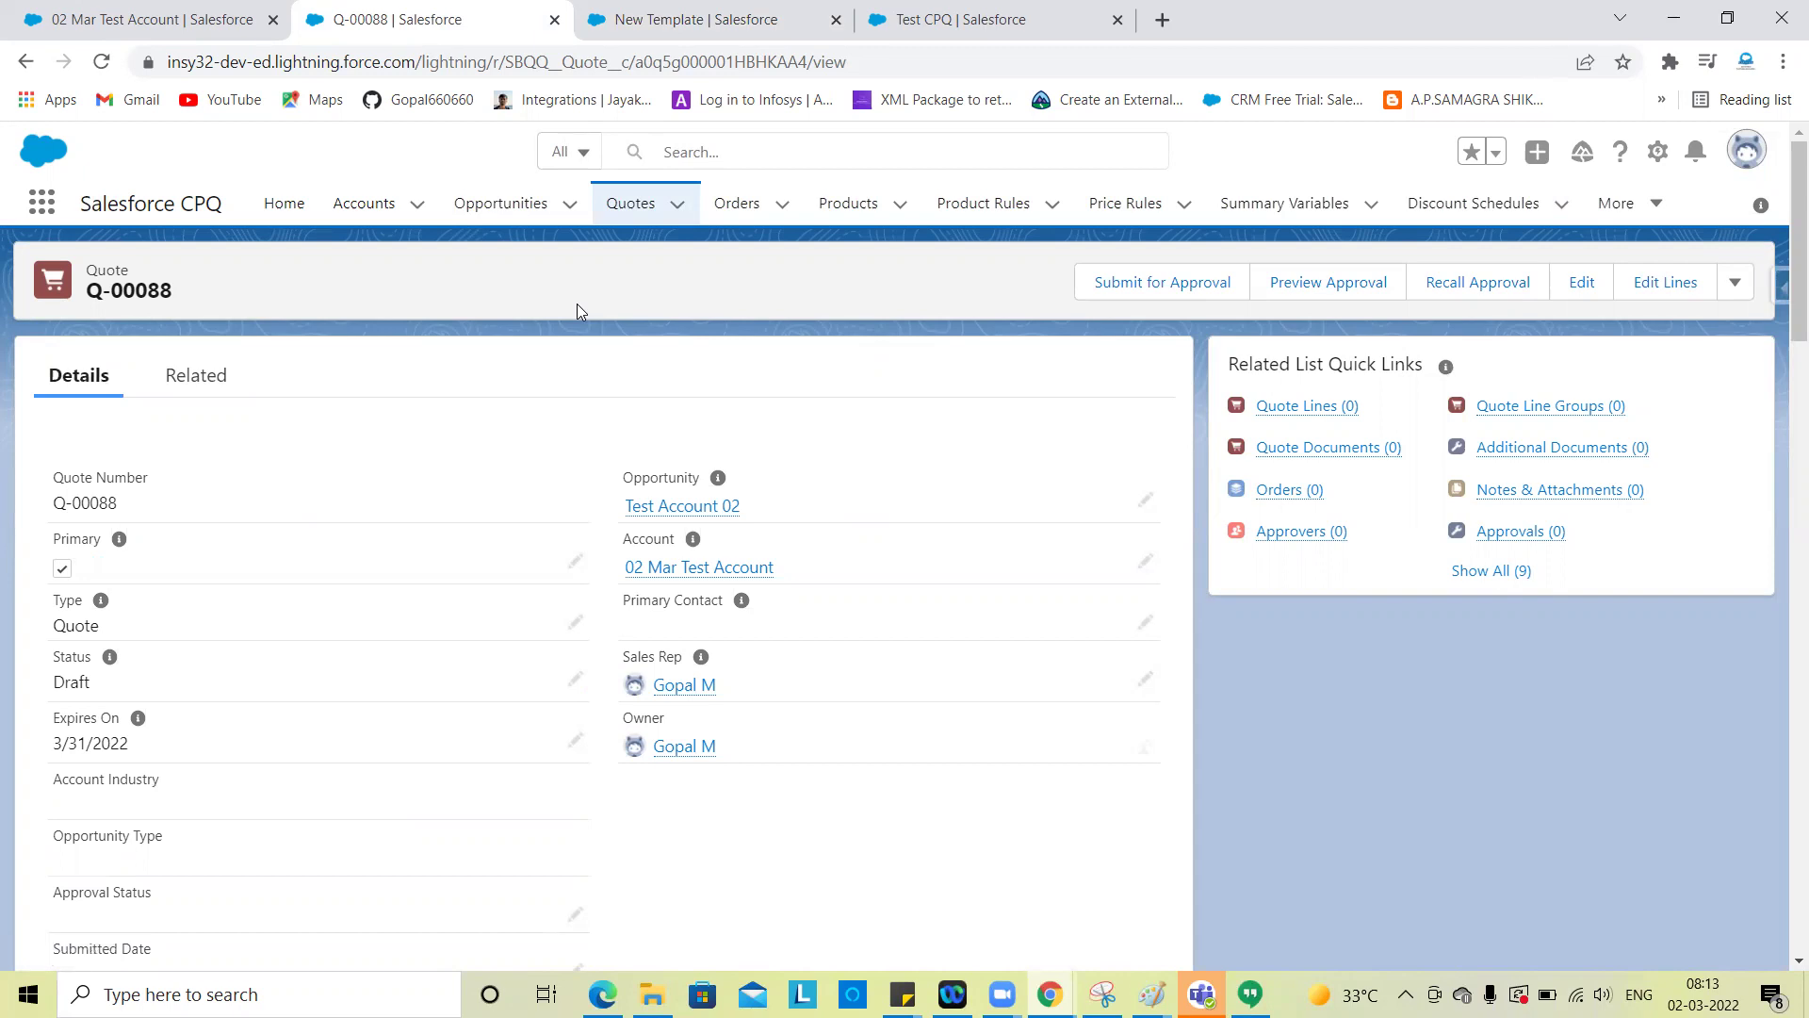
Mark quote Q-00088 as Ordered in its contract information and save the record
scroll(909, 674, "down", 10)
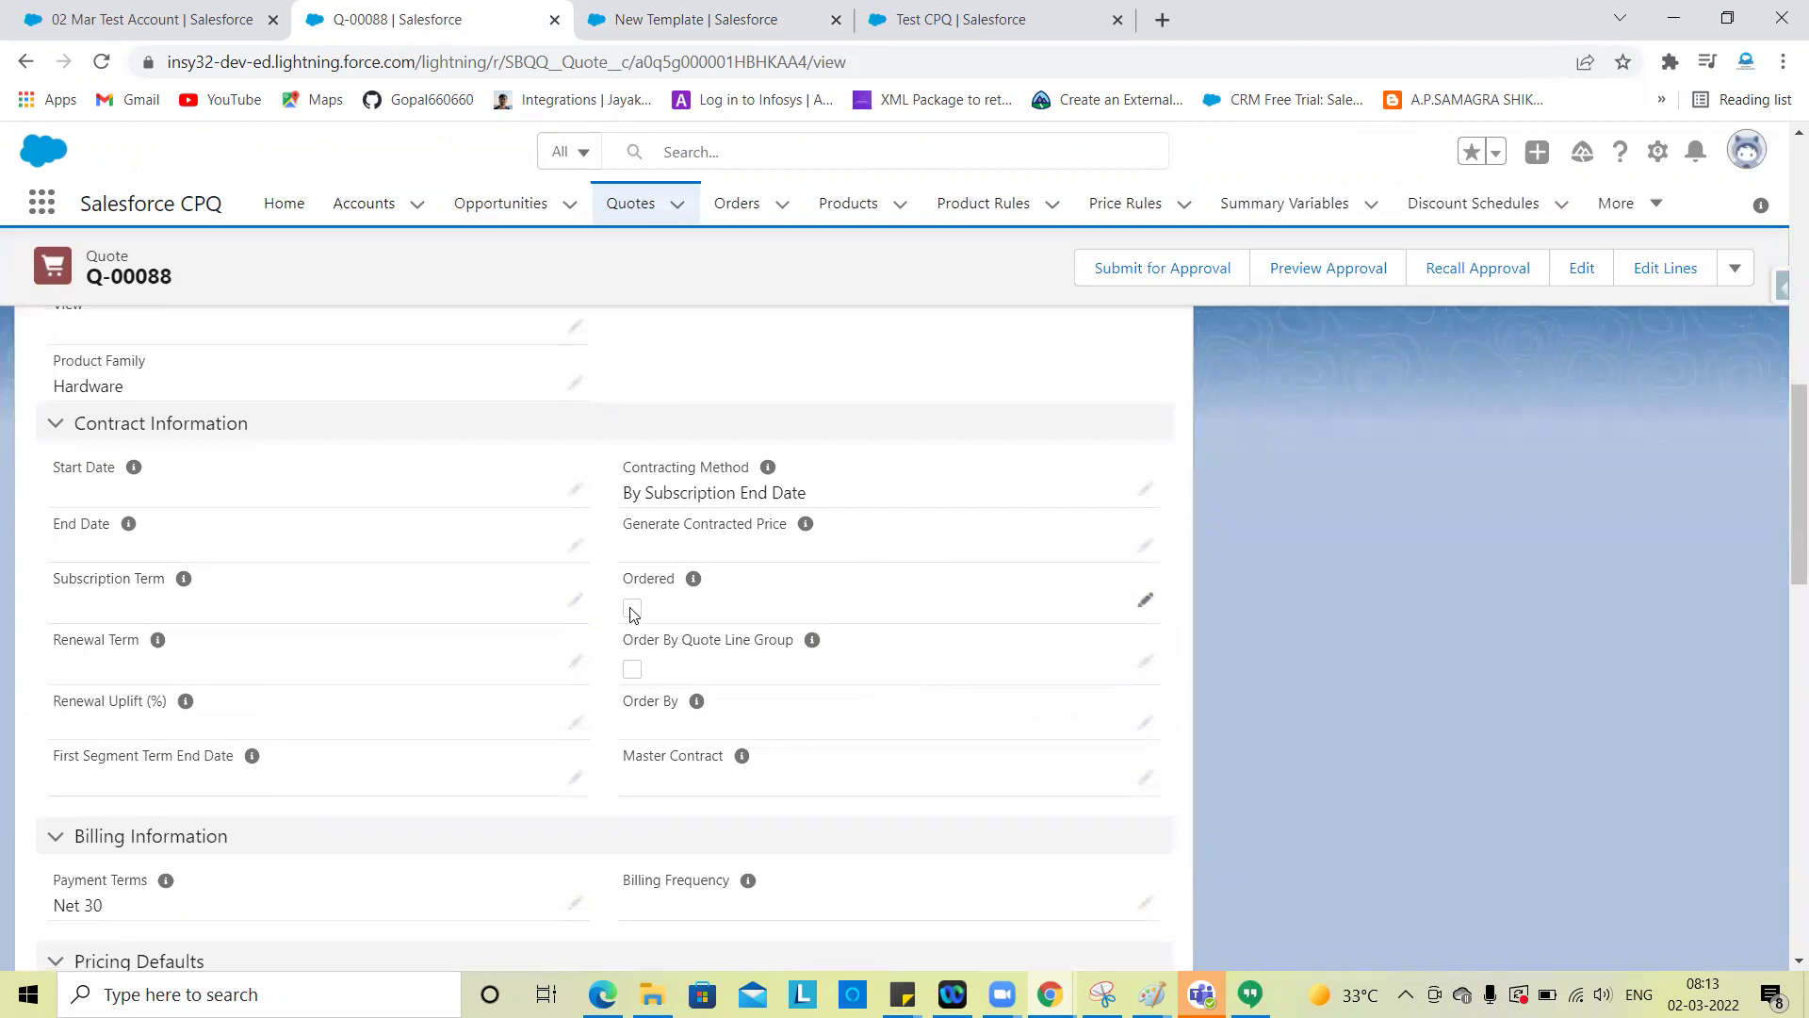
left_click(1145, 601)
scroll(1406, 663, "up", 15)
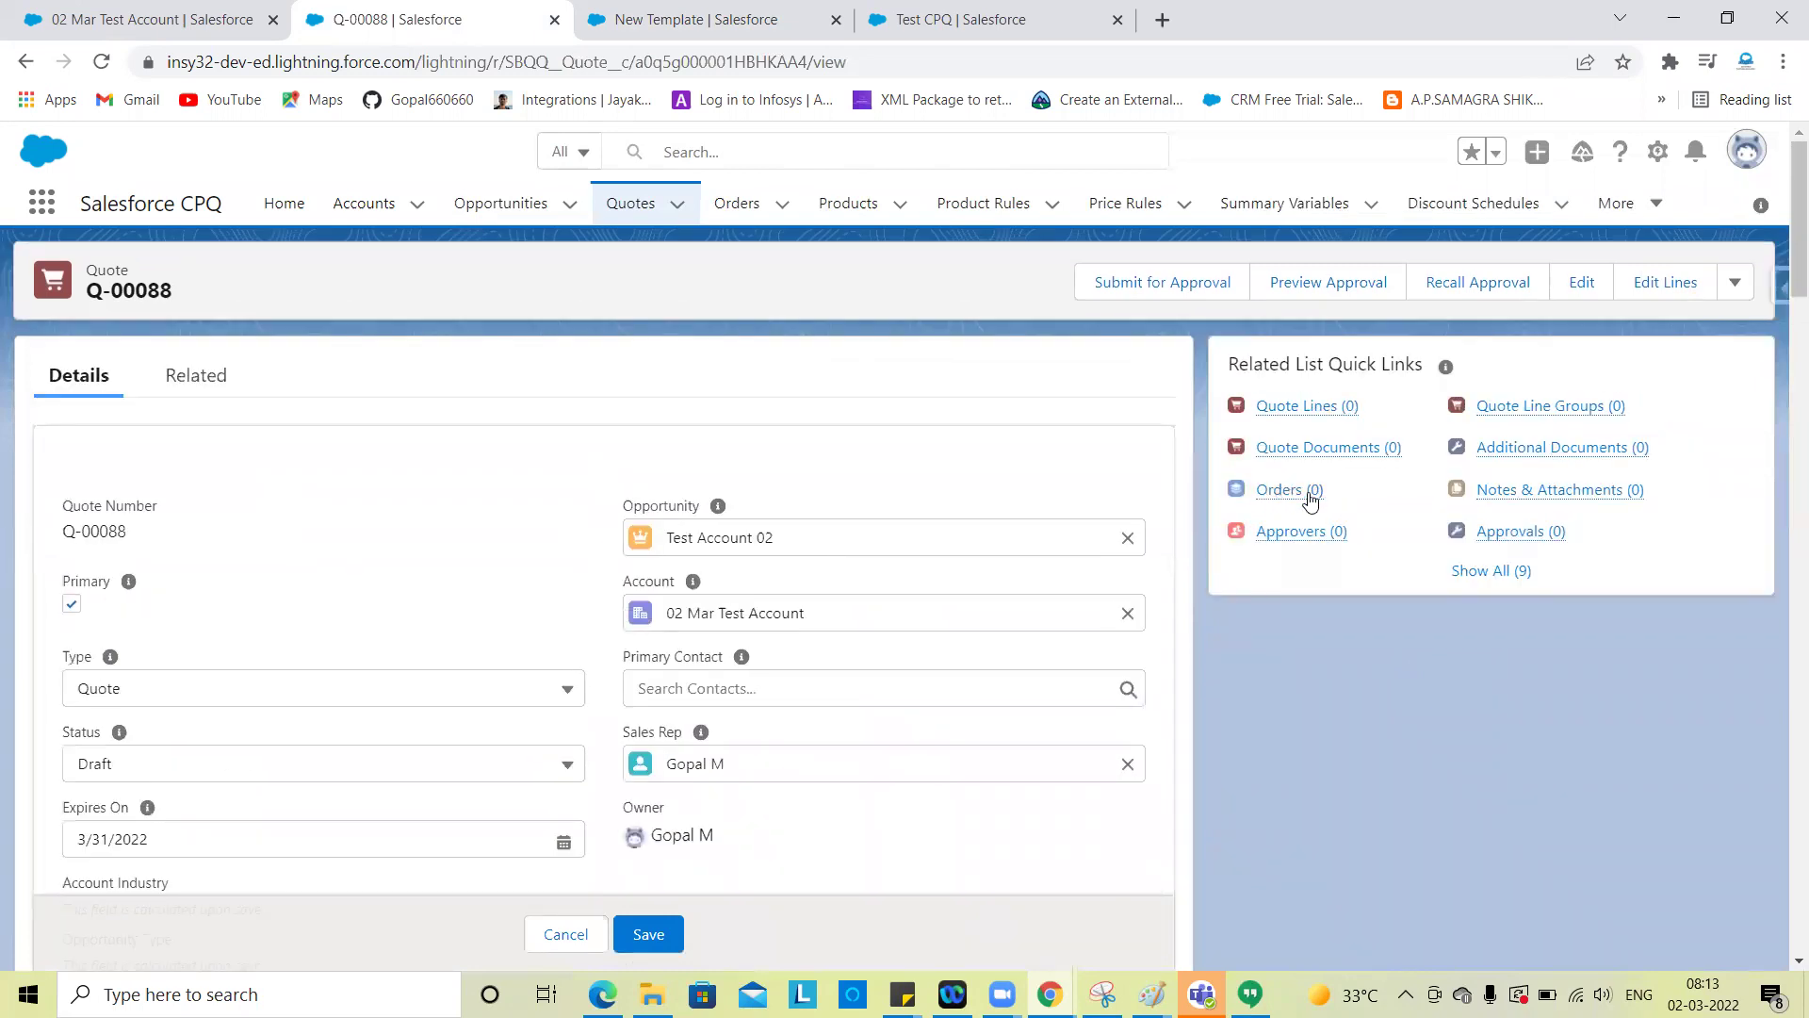
mouse_move(1289, 498)
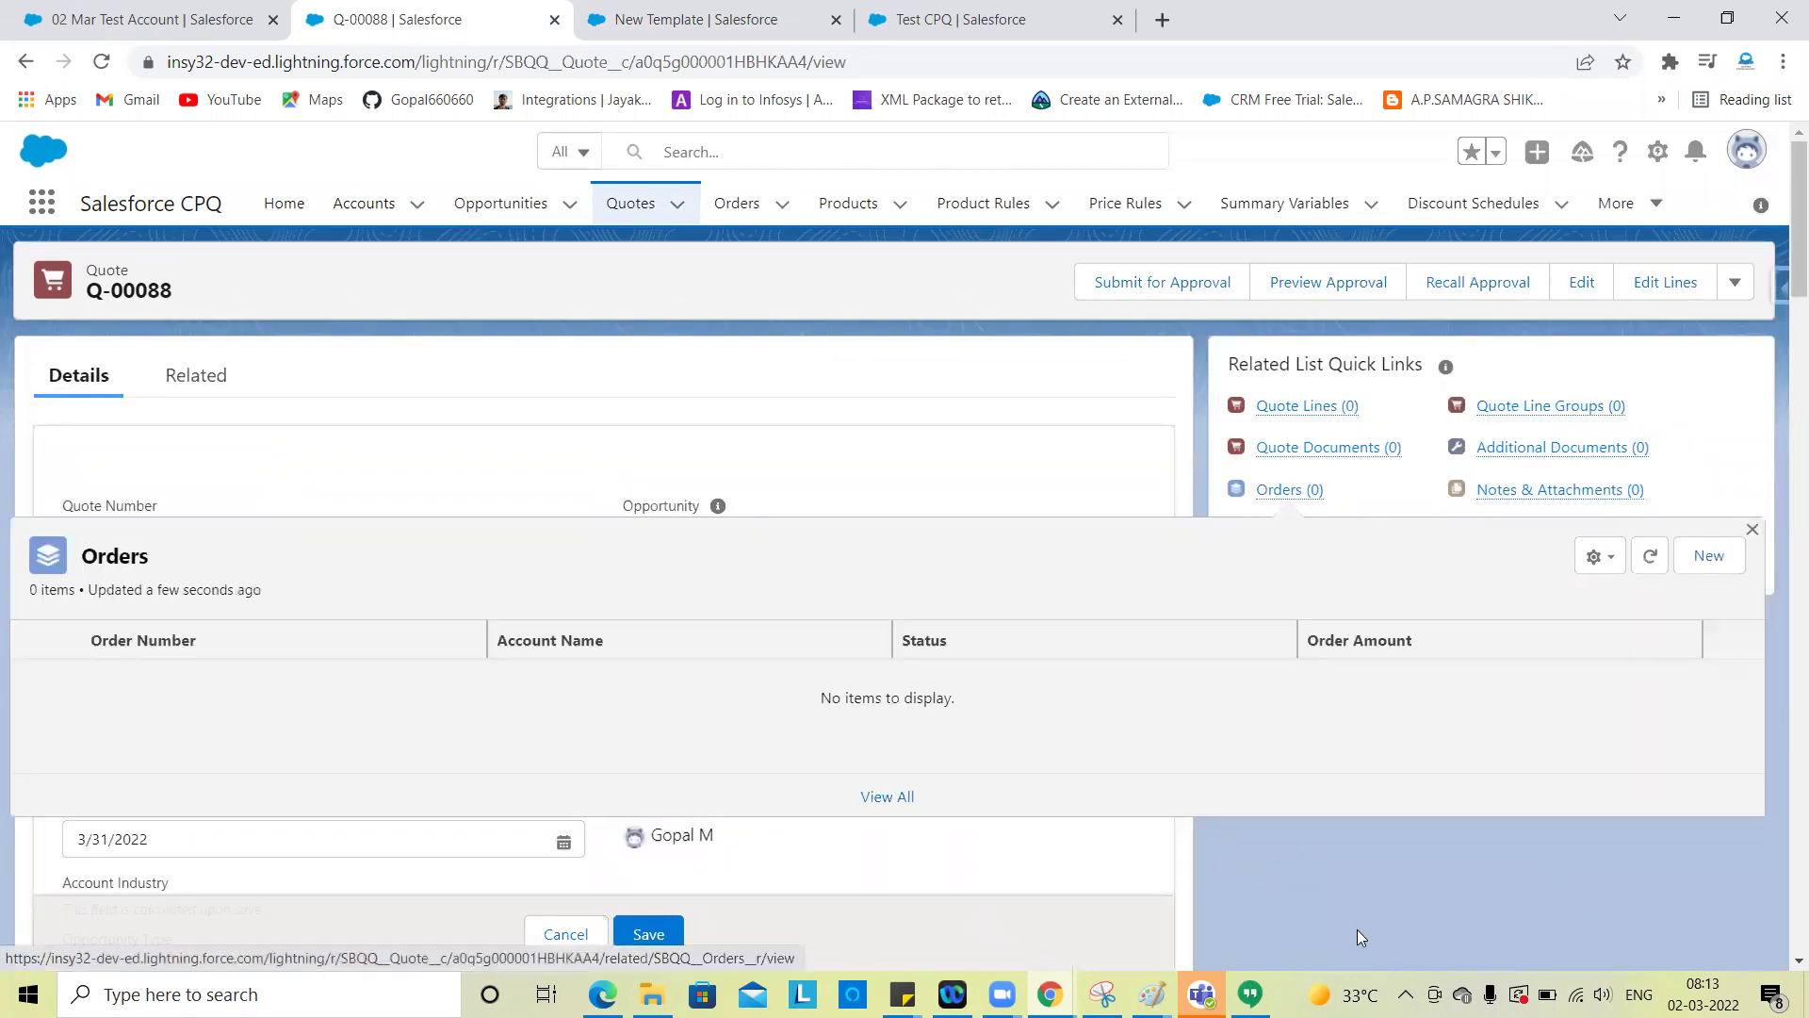
scroll(1357, 929, "down", 15)
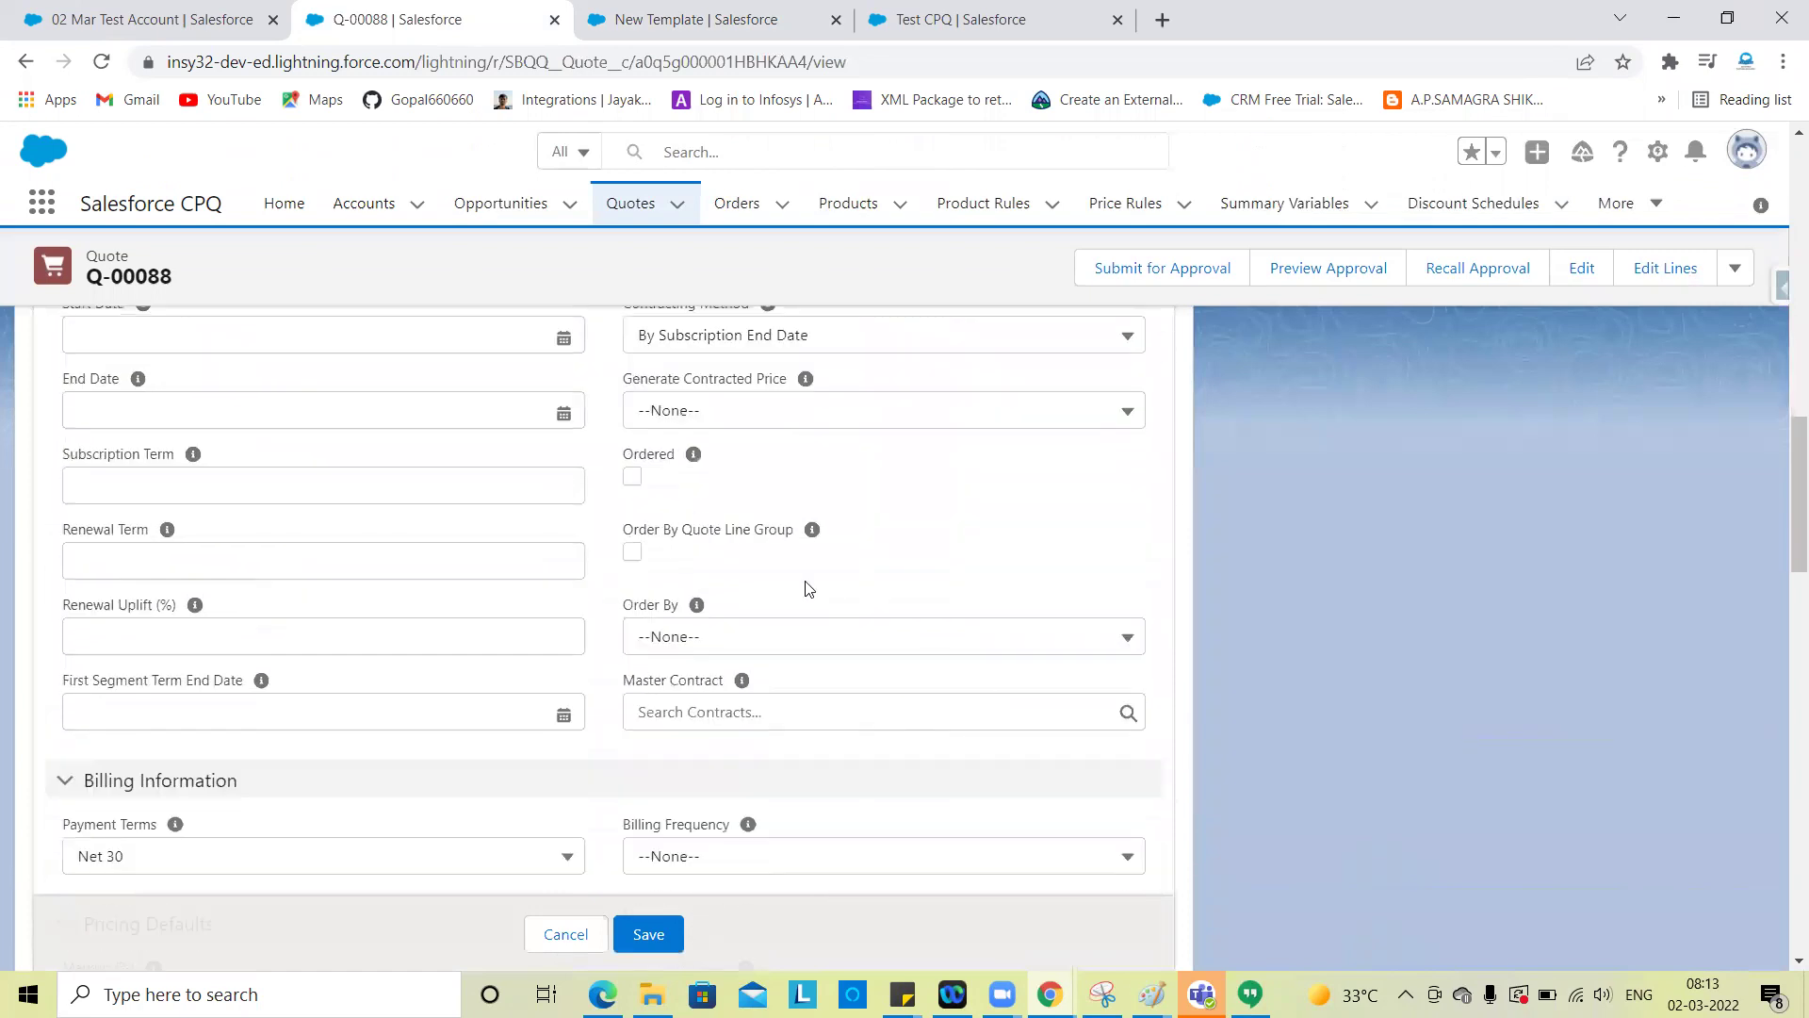
left_click(633, 477)
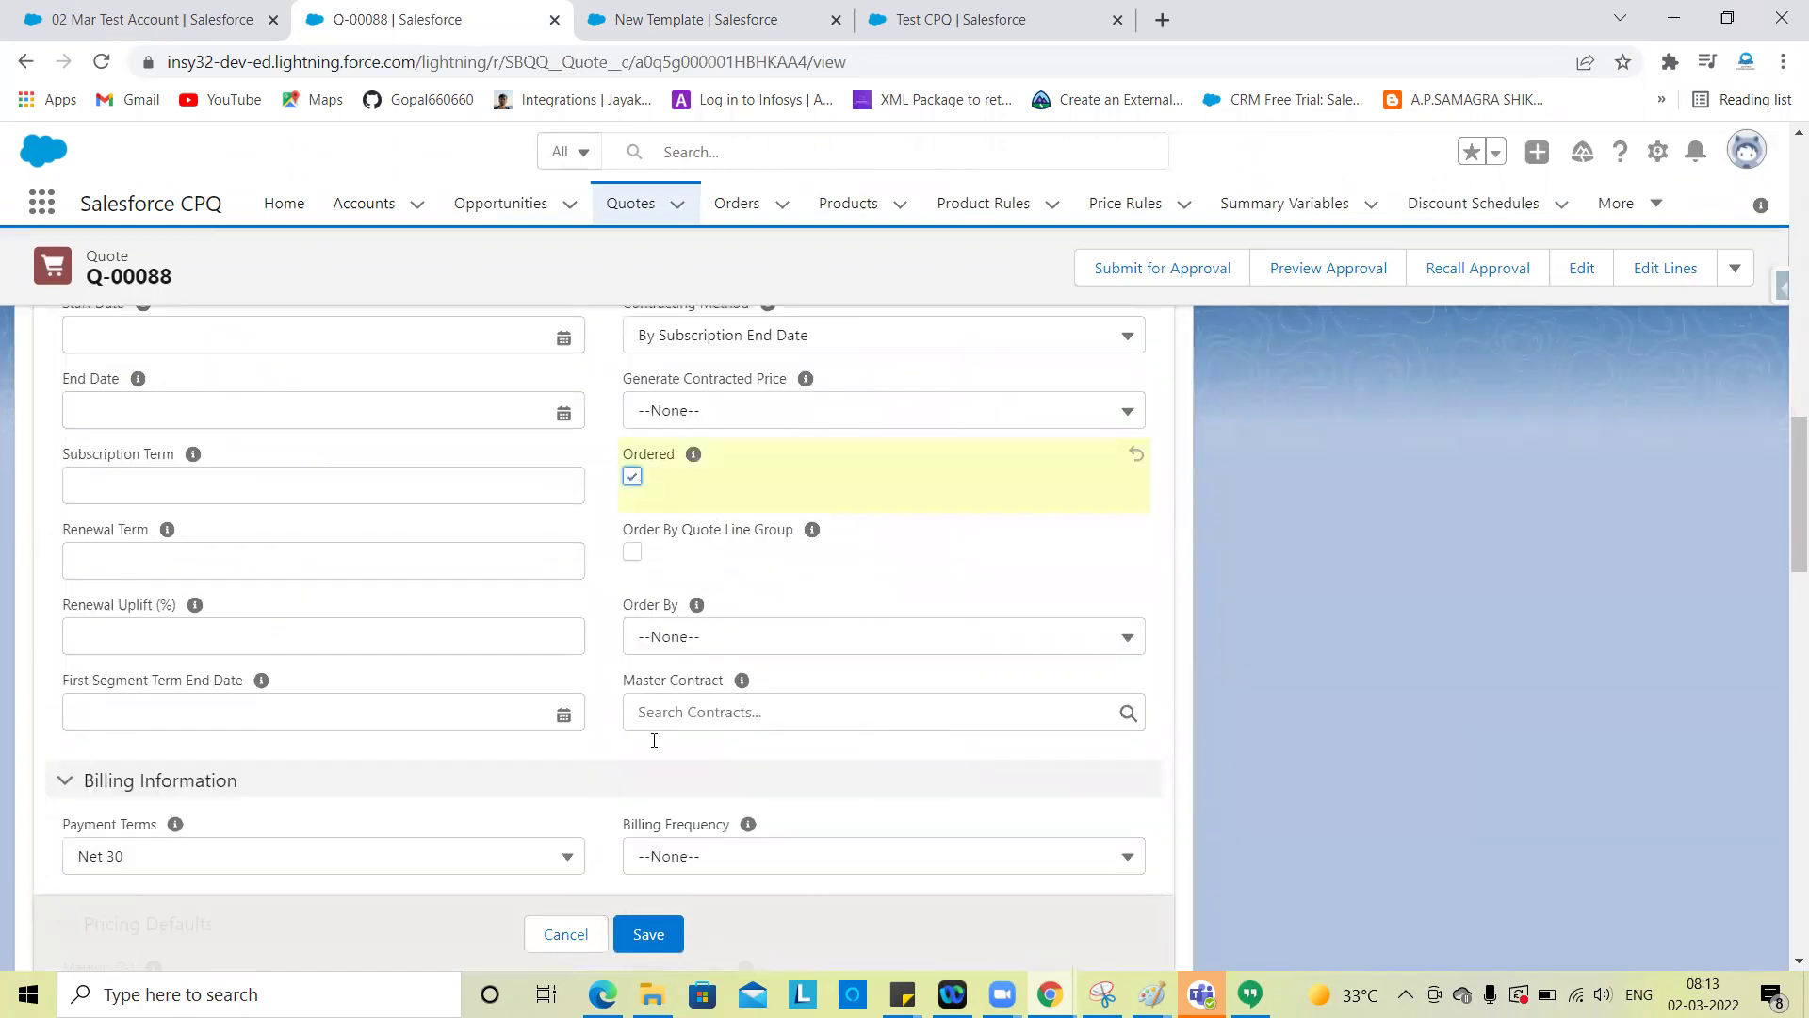
left_click(644, 931)
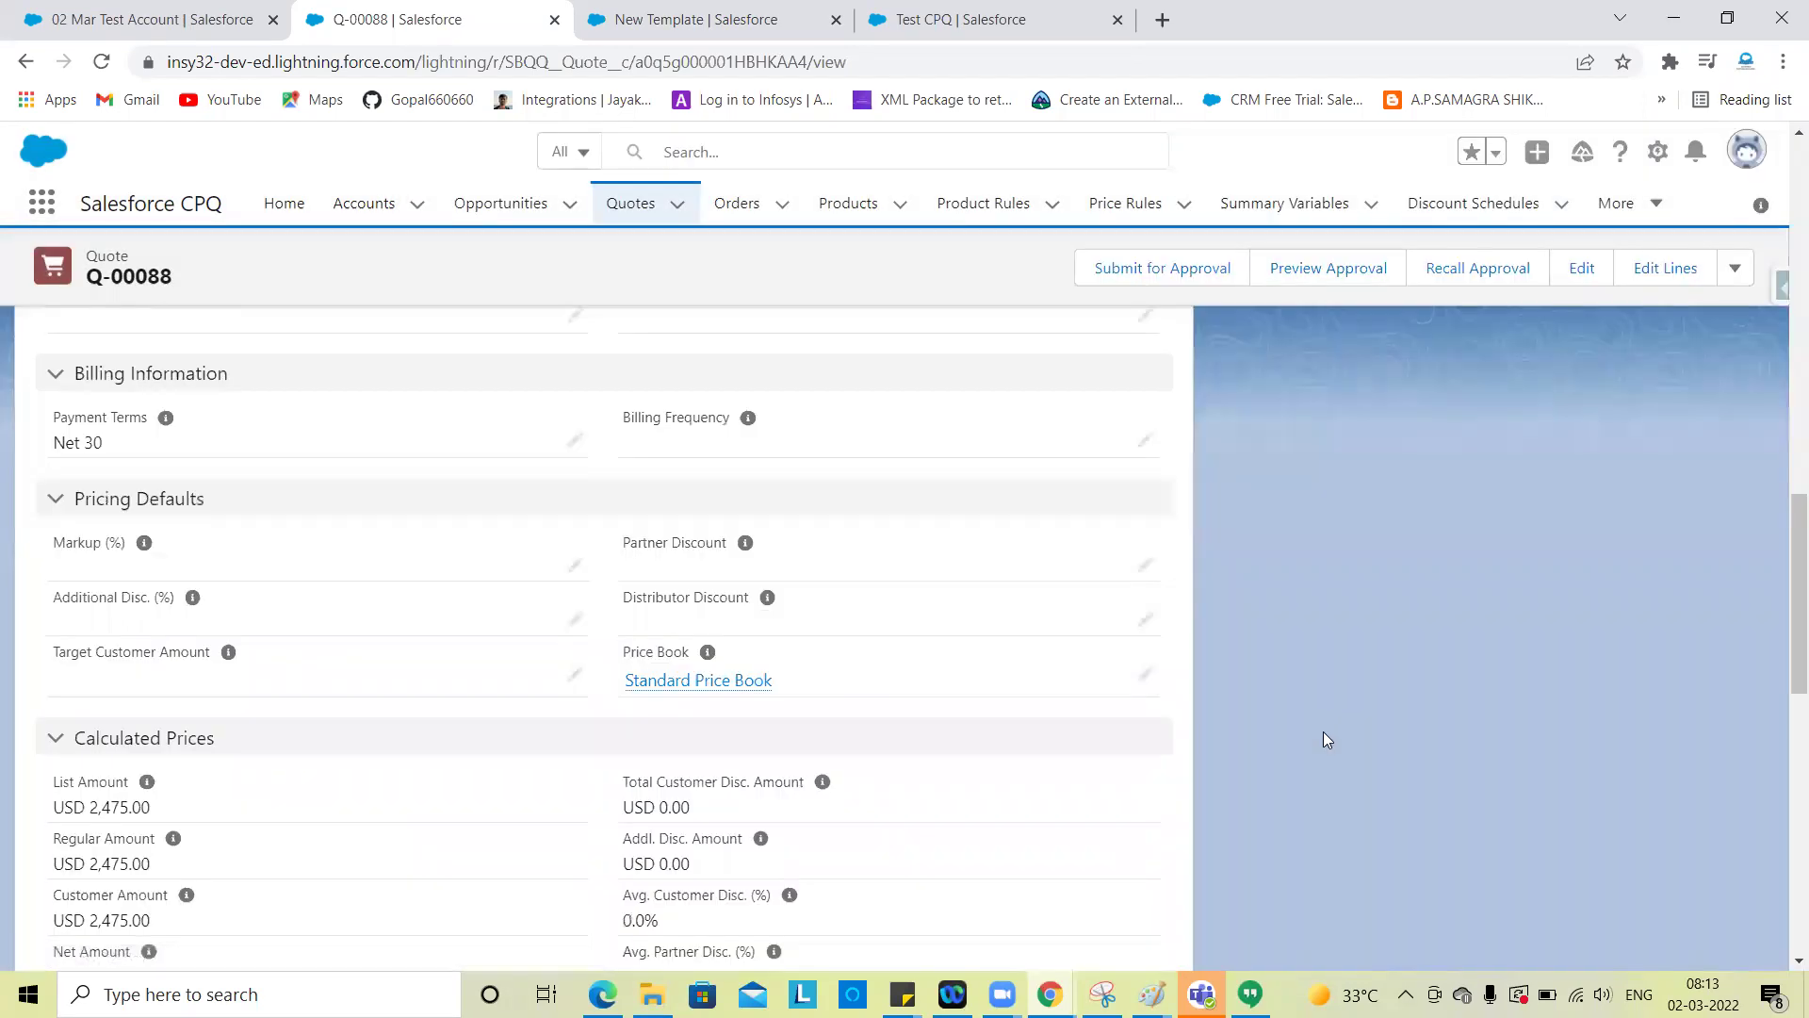
Open the order related to the quote in its own browser tab, placed right after the quote's tab
scroll(1323, 731, "up", 10)
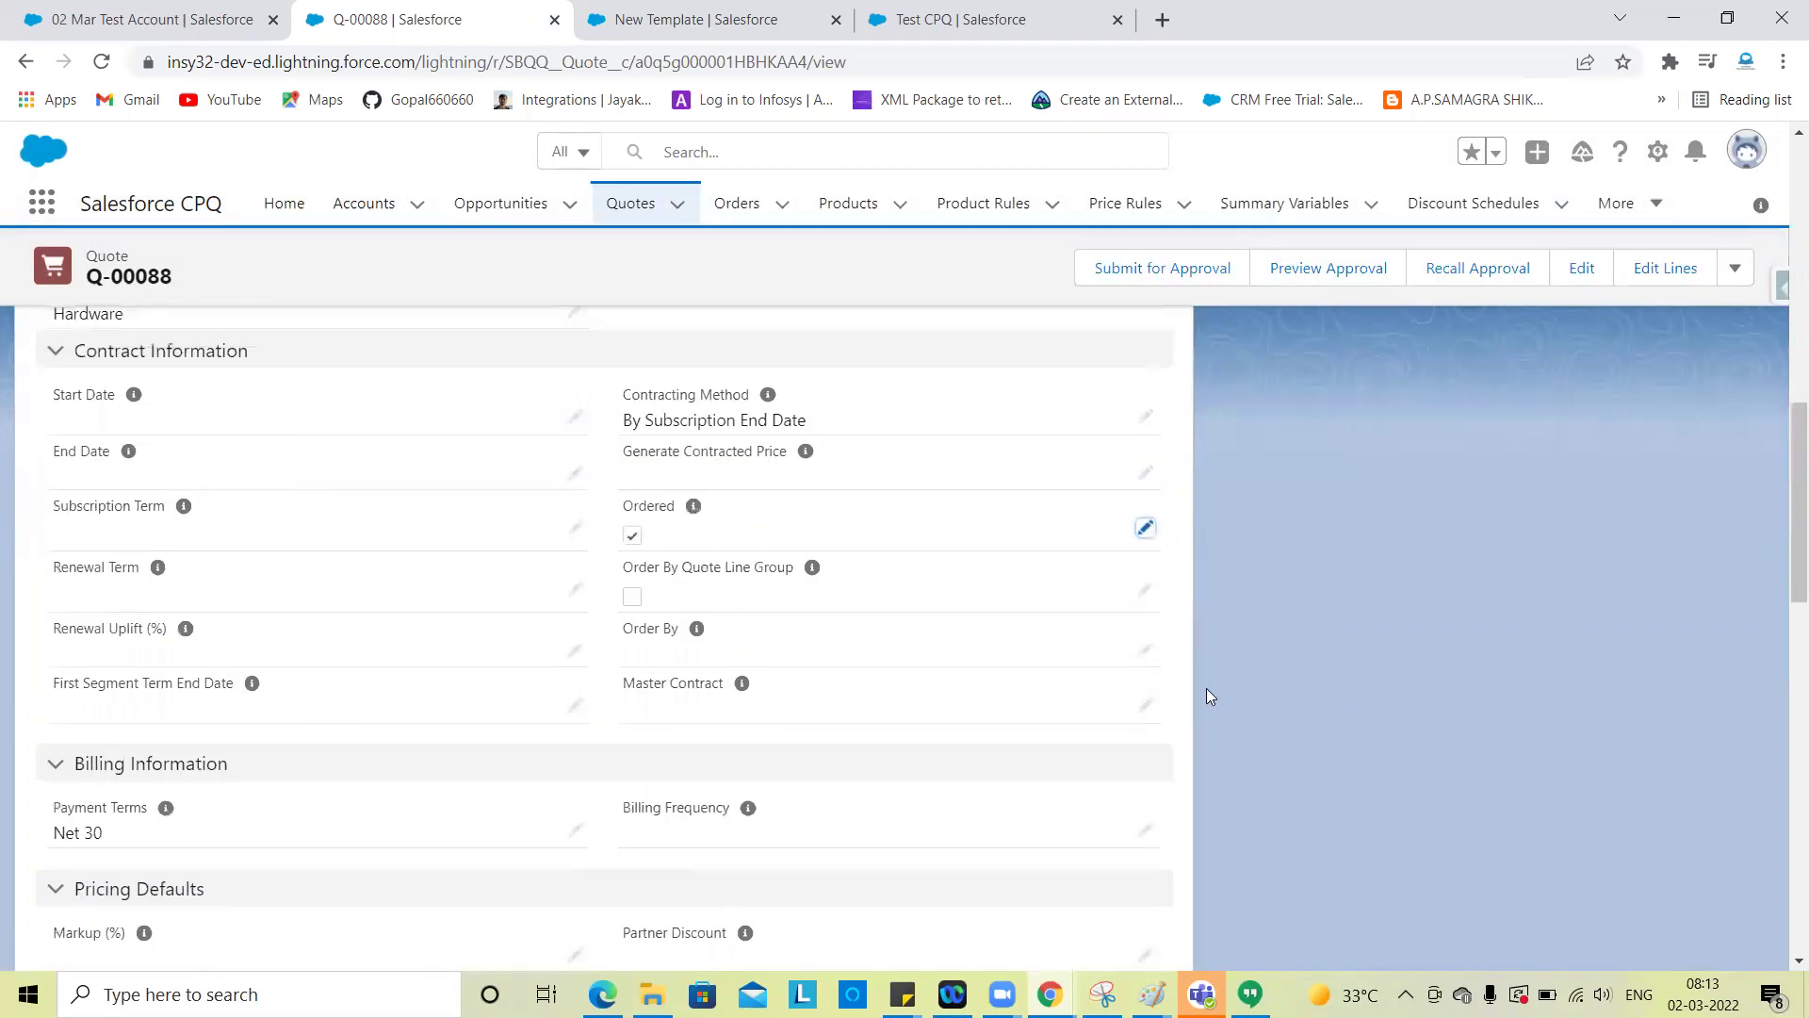
scroll(1272, 670, "up", 5)
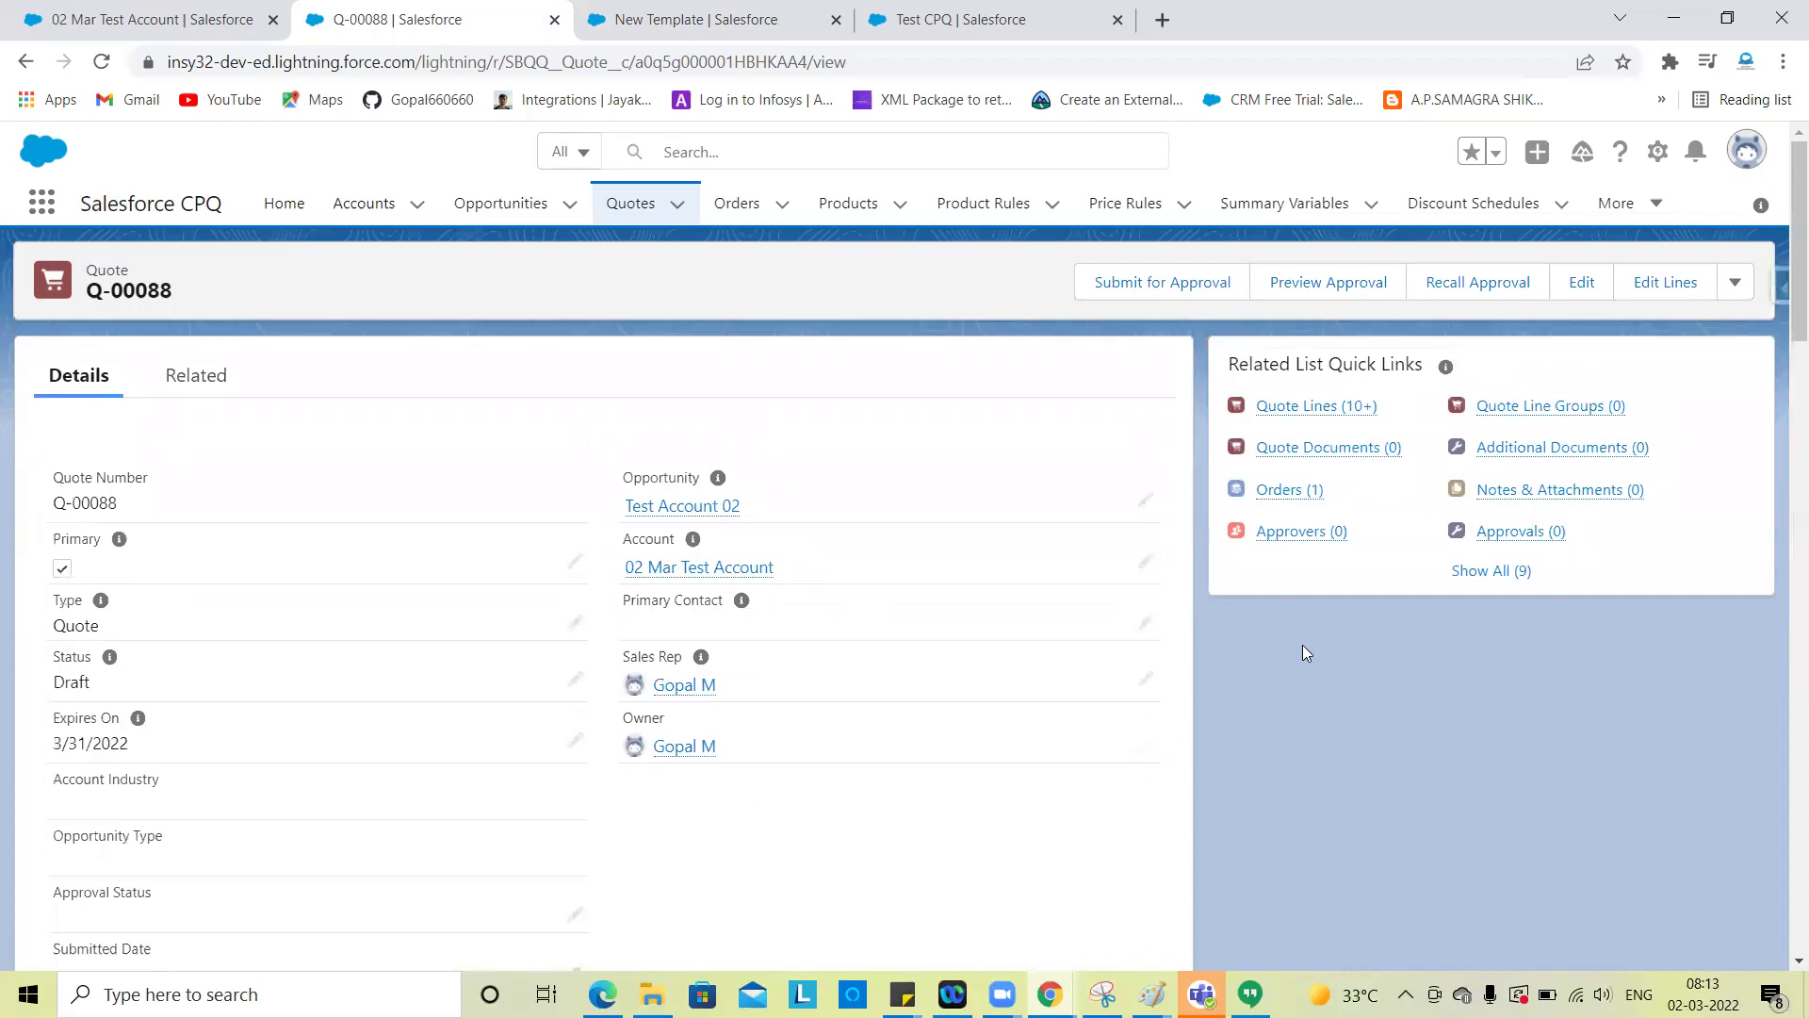
mouse_move(1283, 492)
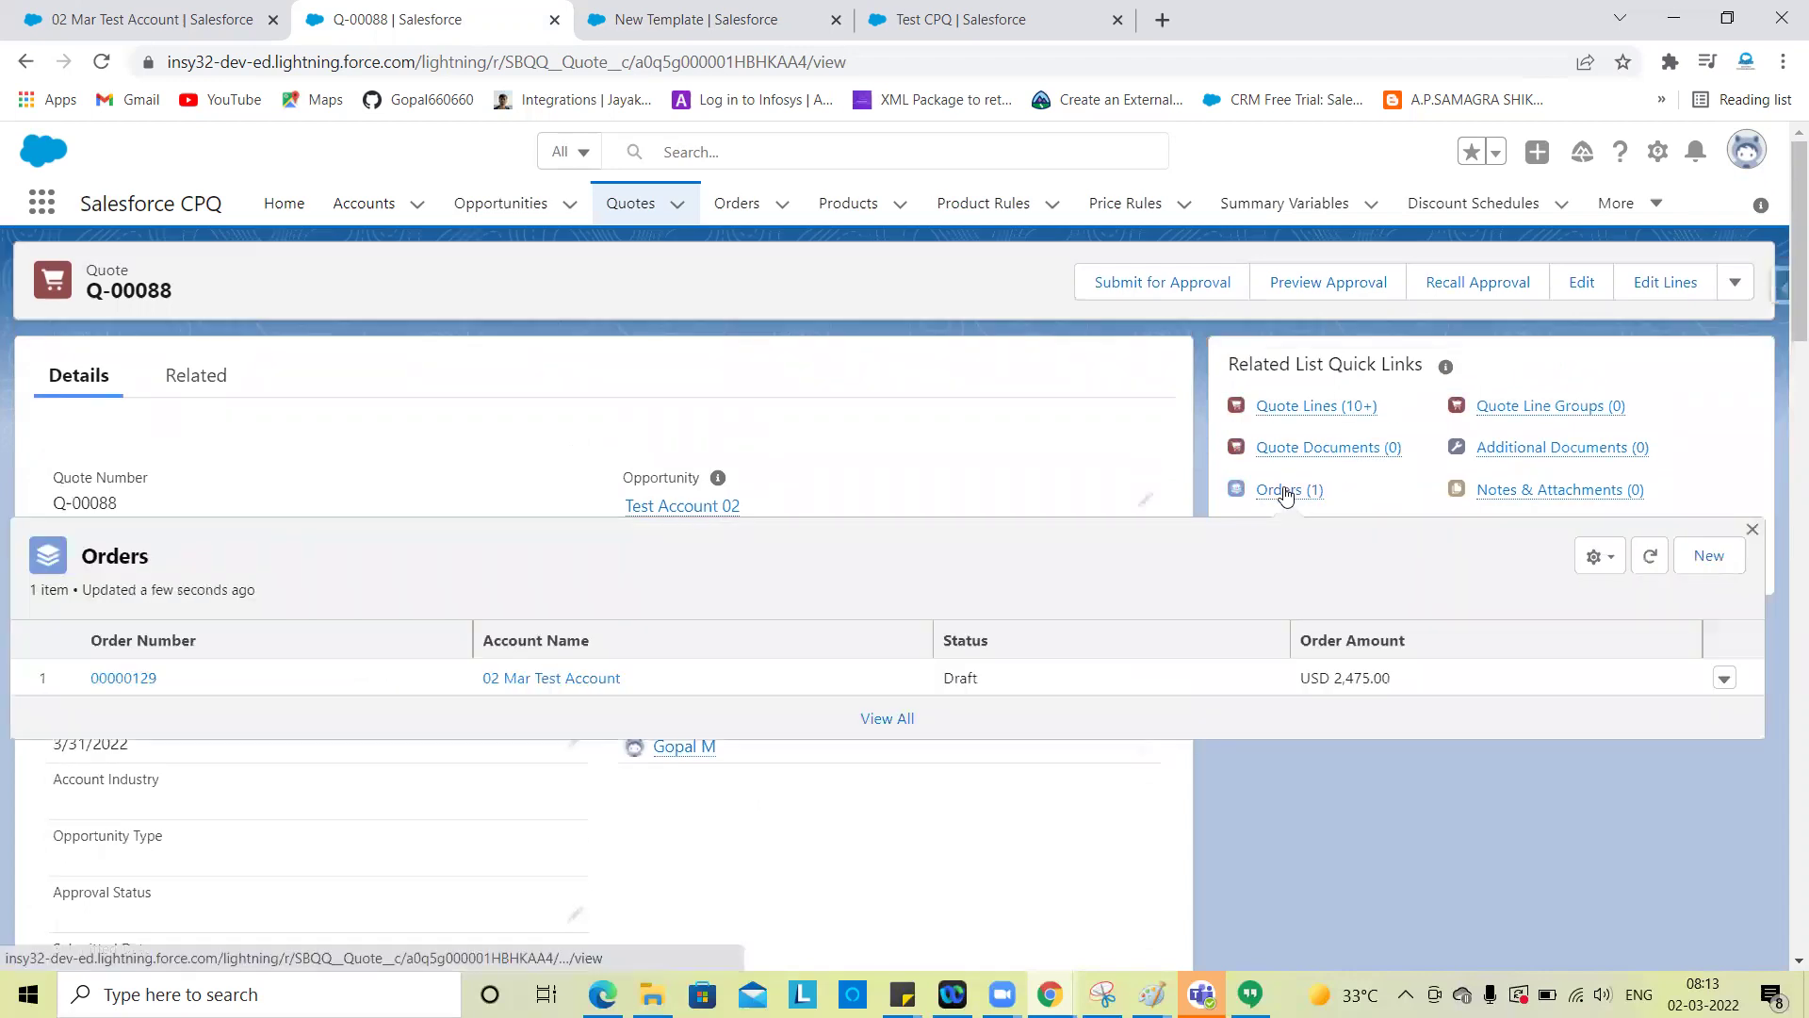
right_click(134, 679)
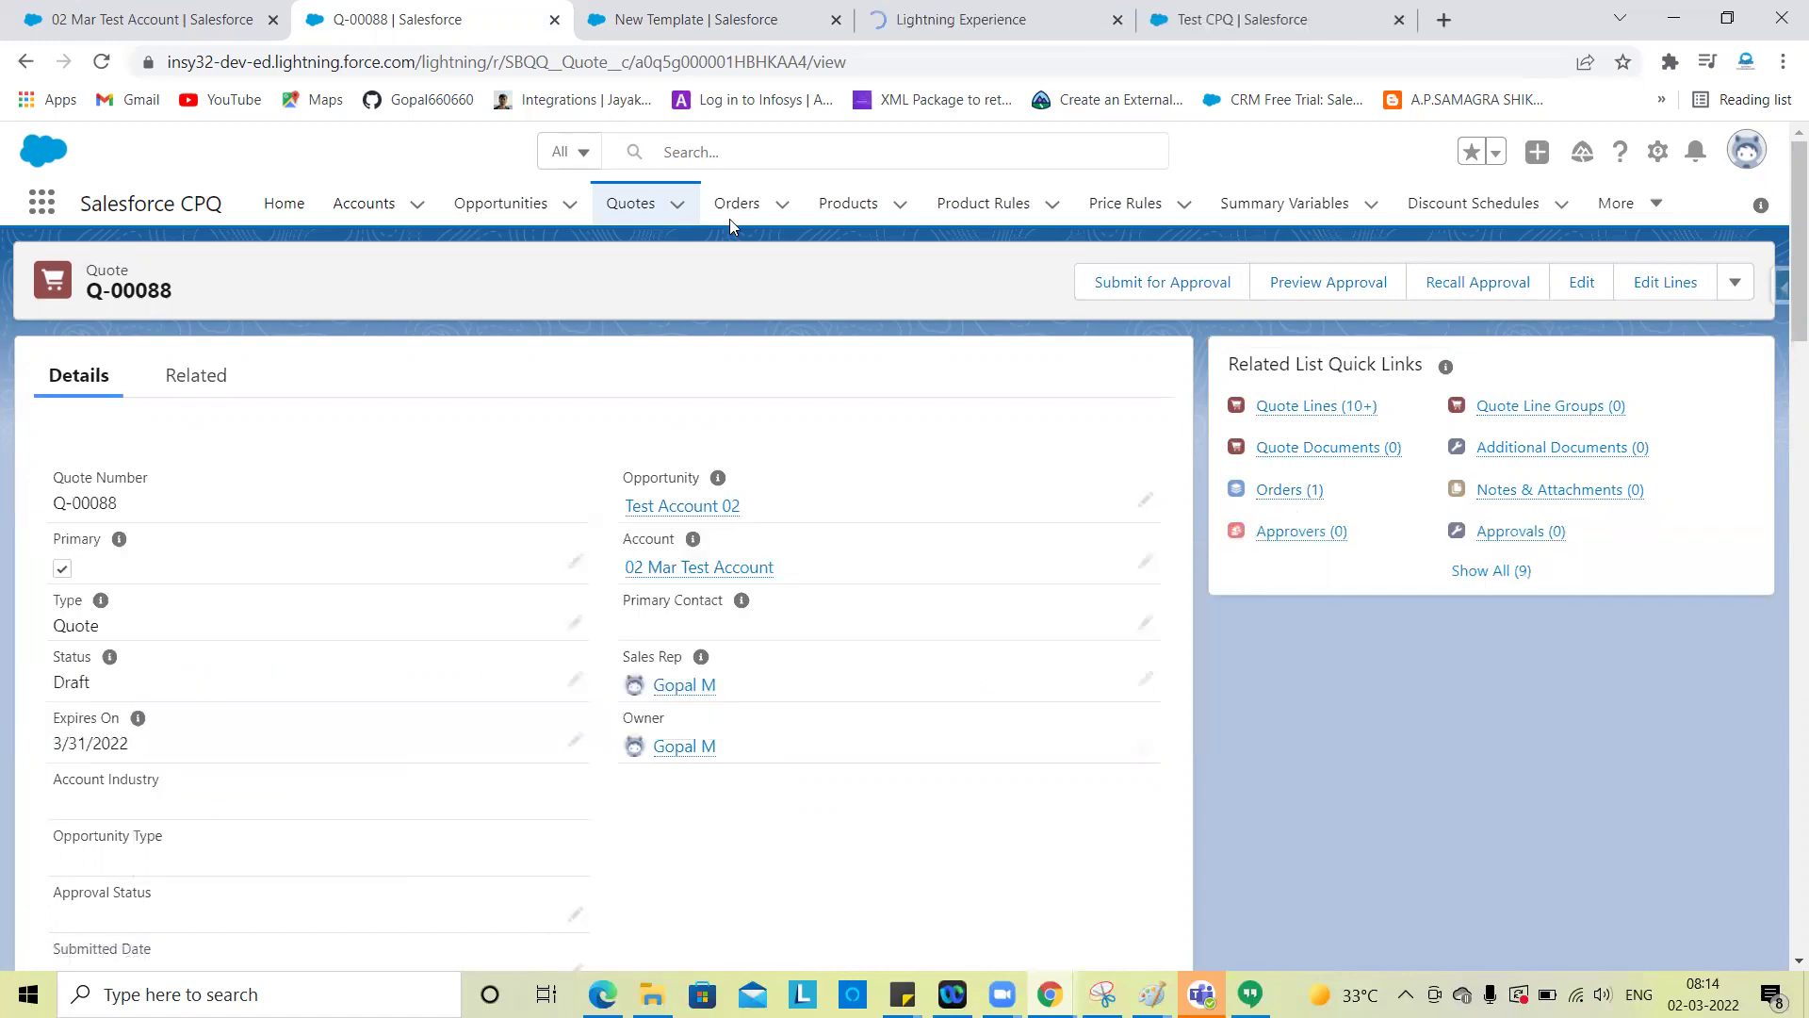
left_click(881, 19)
left_click_drag(839, 9, 613, 13)
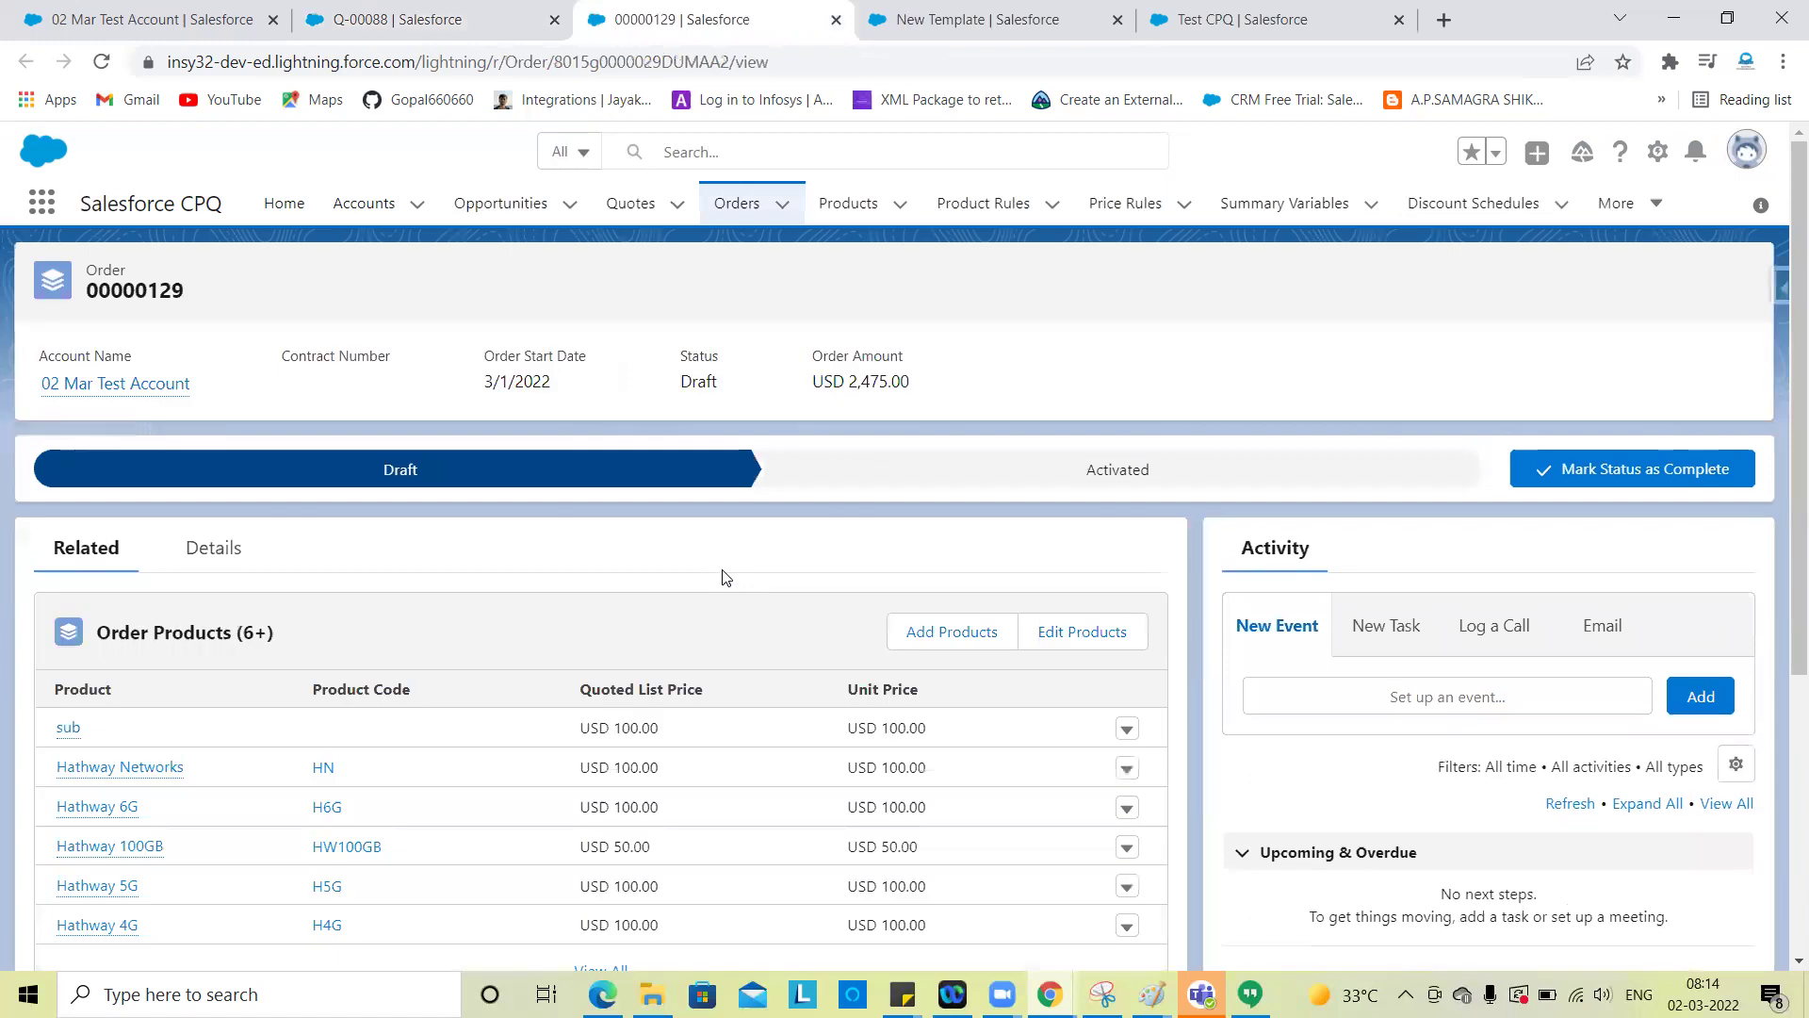
Review the order's status path and product list, including the unit prices and quantities of all order products
scroll(459, 736, "down", 3)
scroll(459, 736, "up", 2)
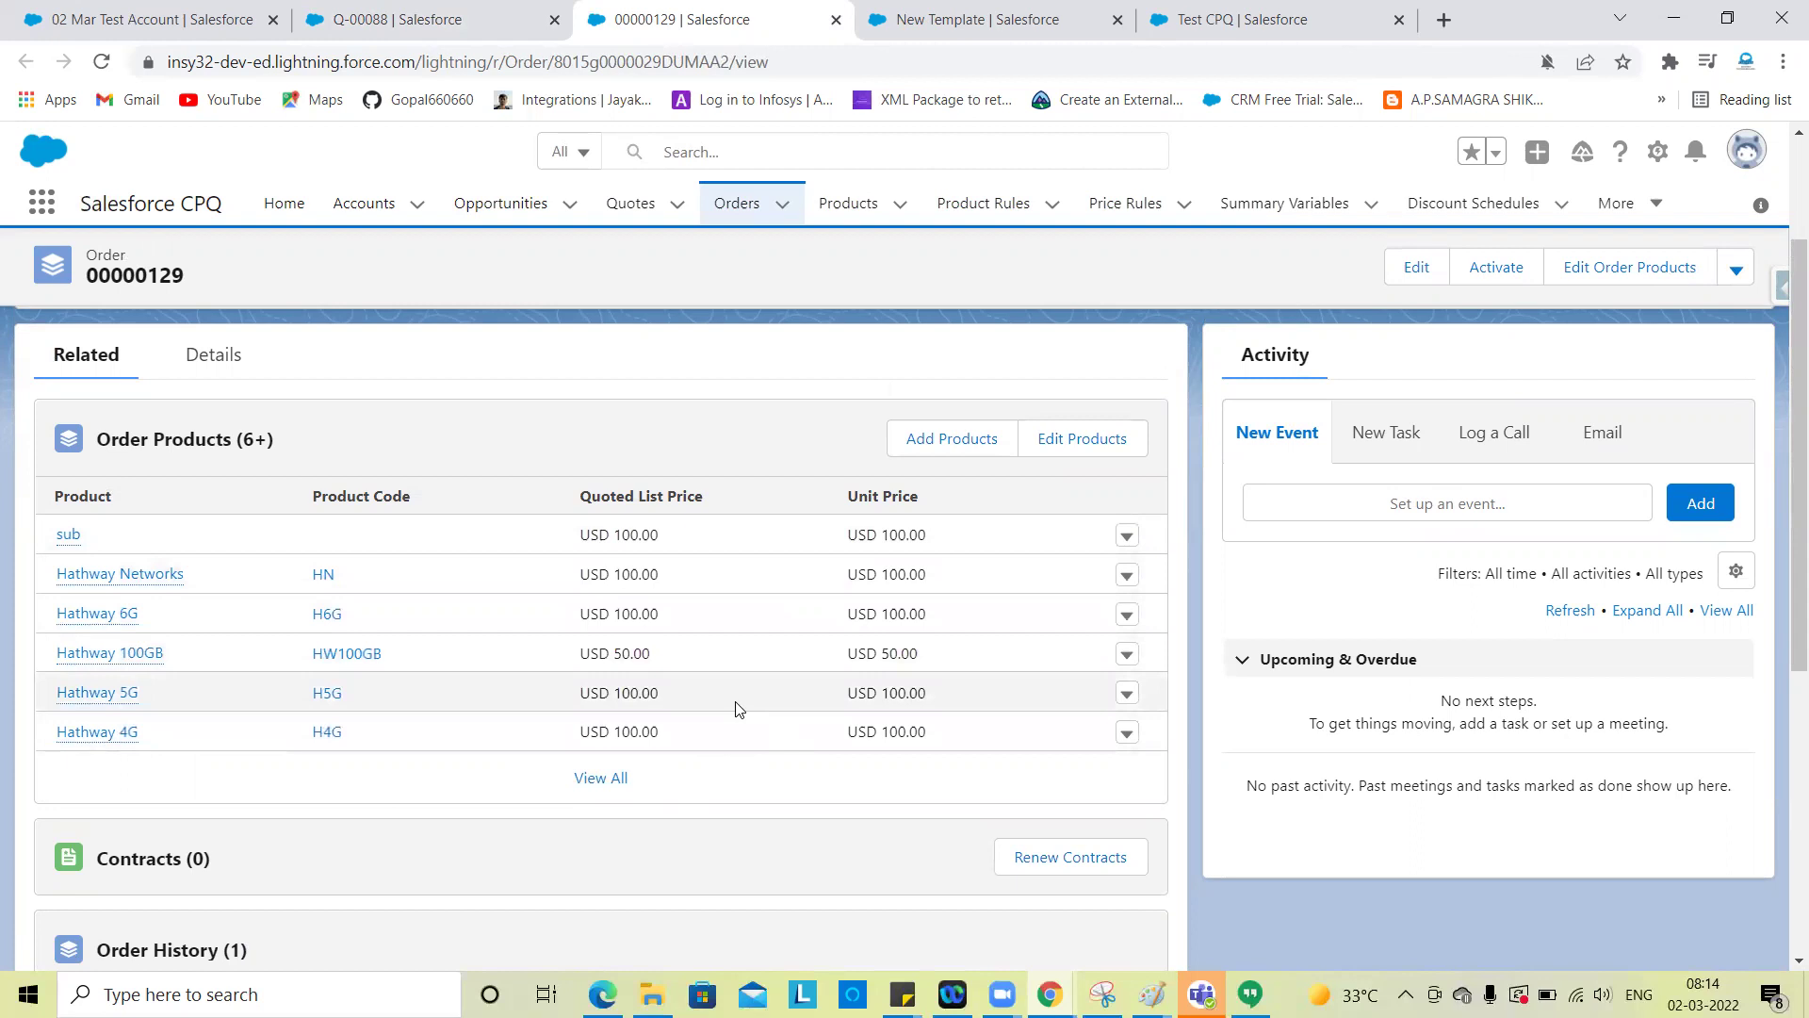
left_click(1079, 457)
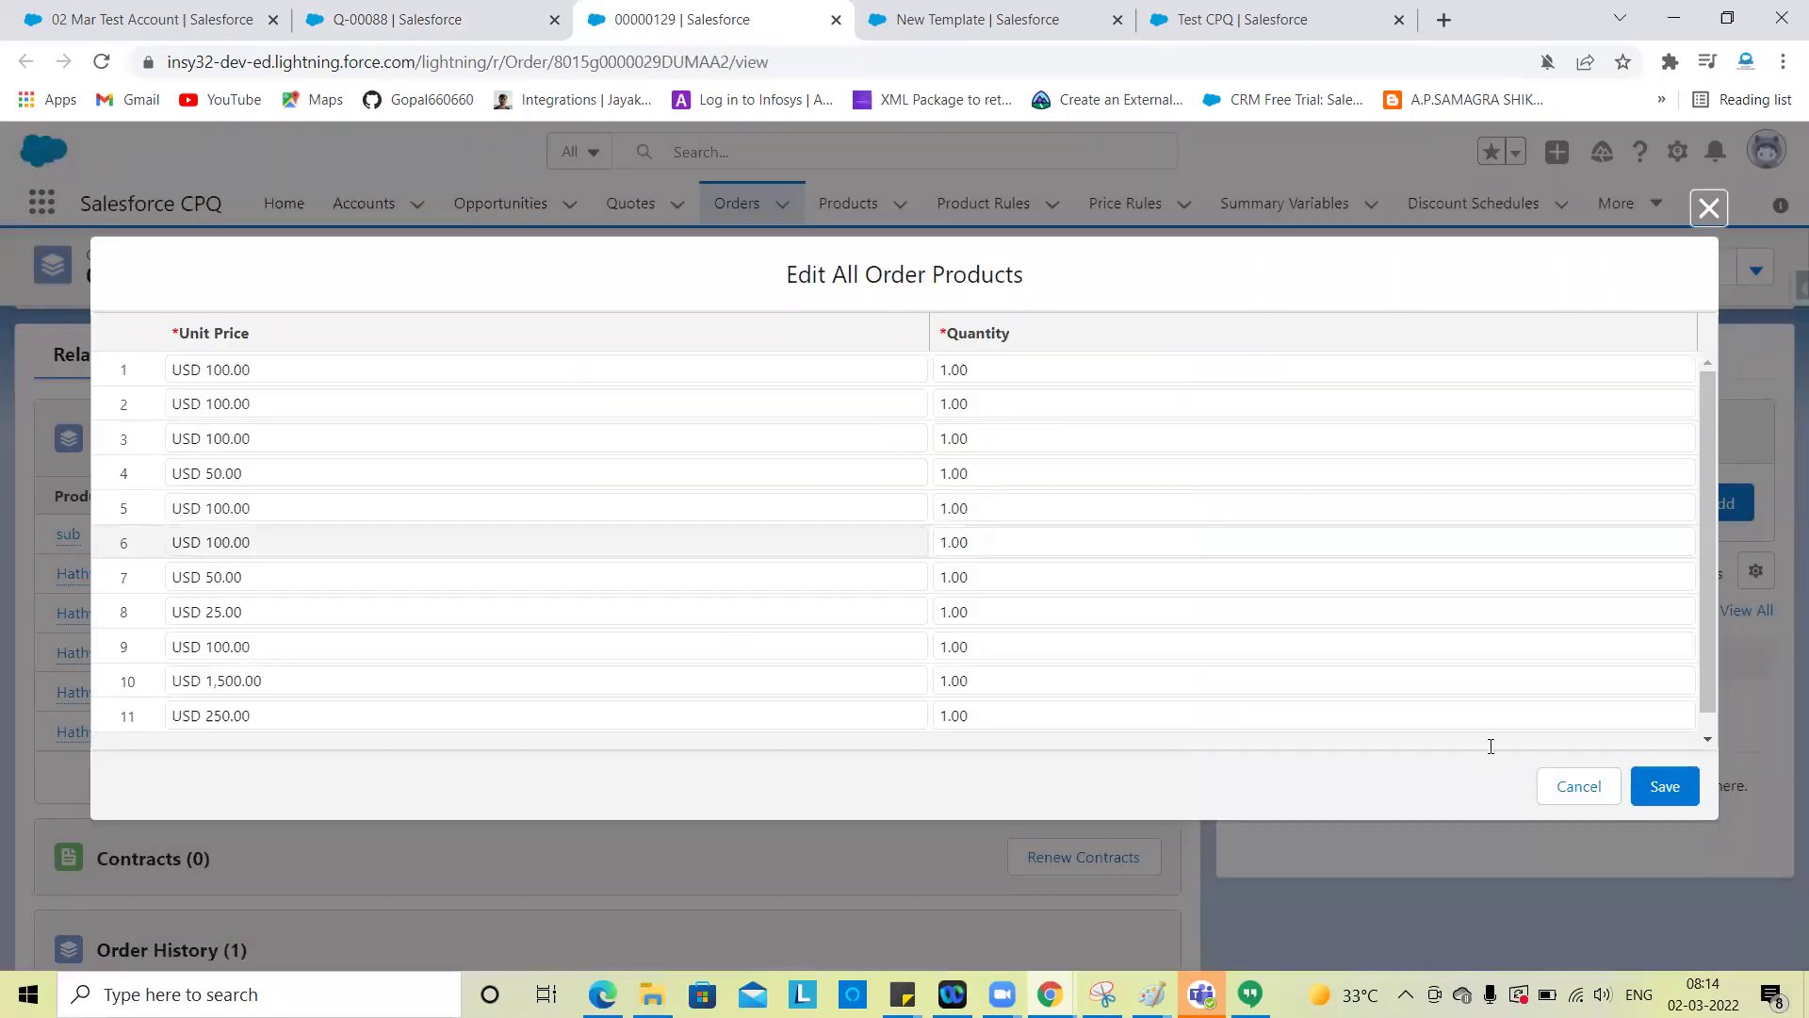
left_click(1580, 788)
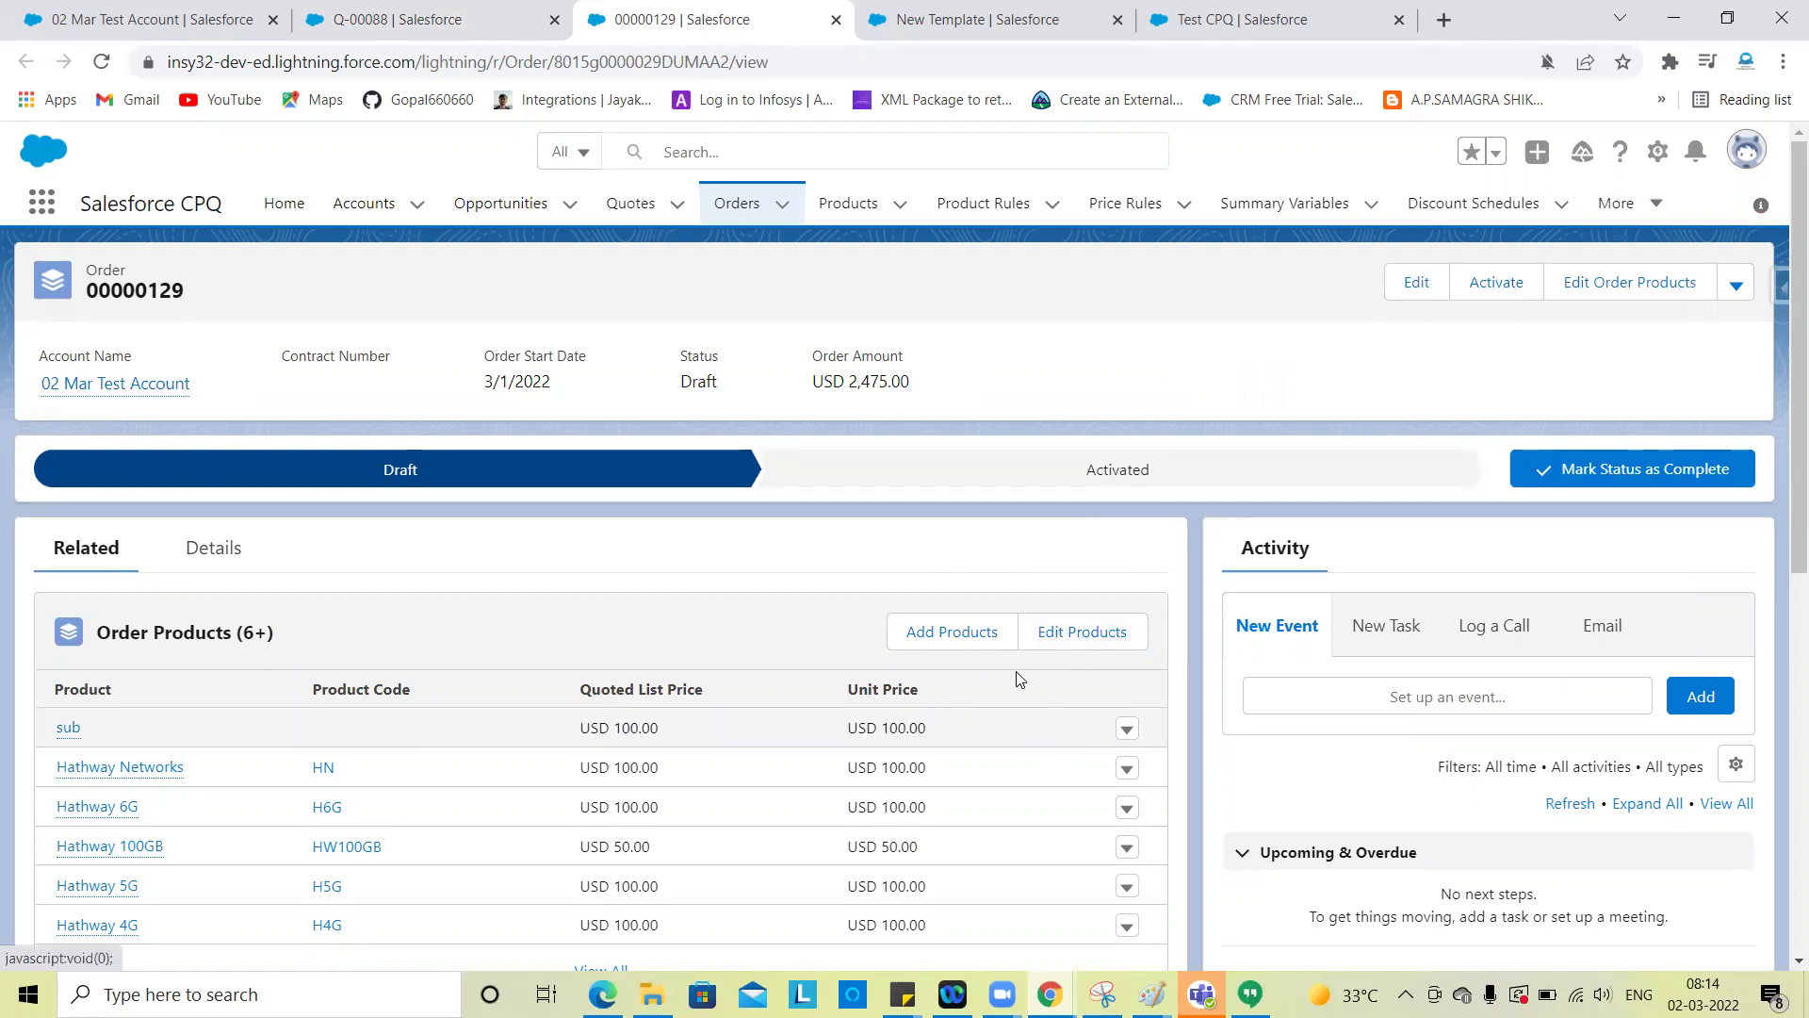
scroll(1018, 678, "down", 2)
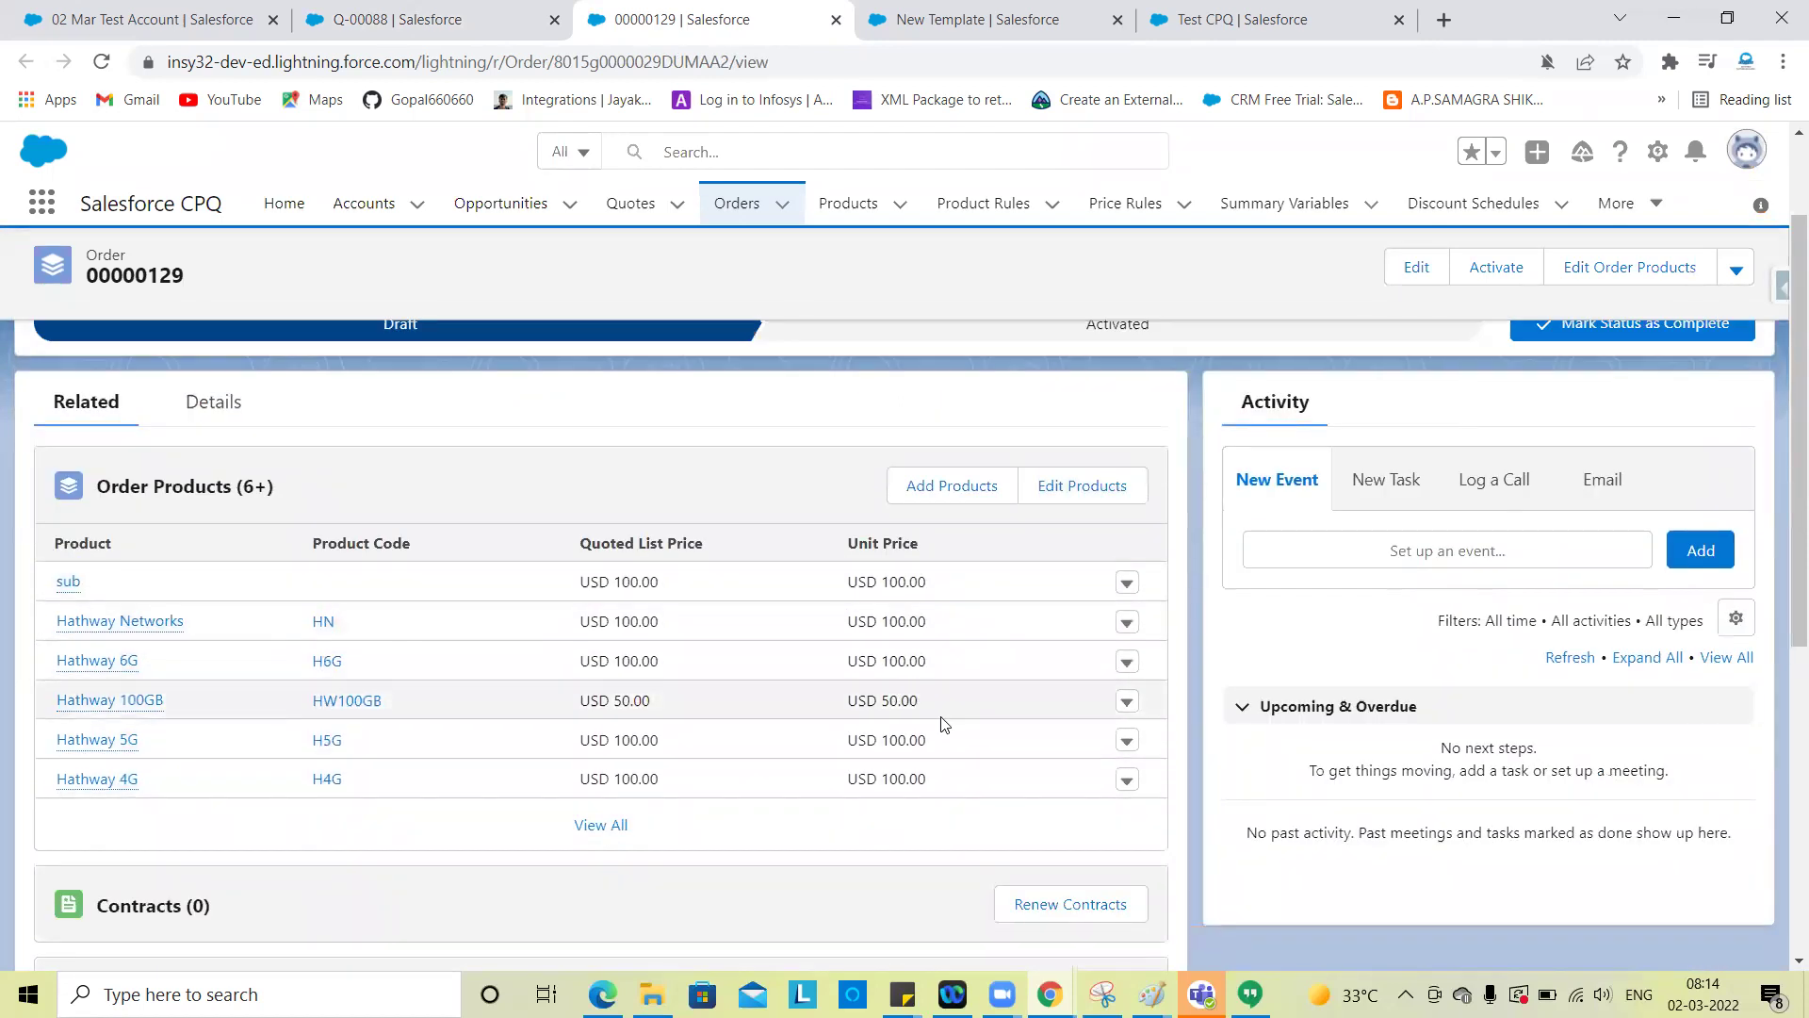
scroll(943, 723, "up", 2)
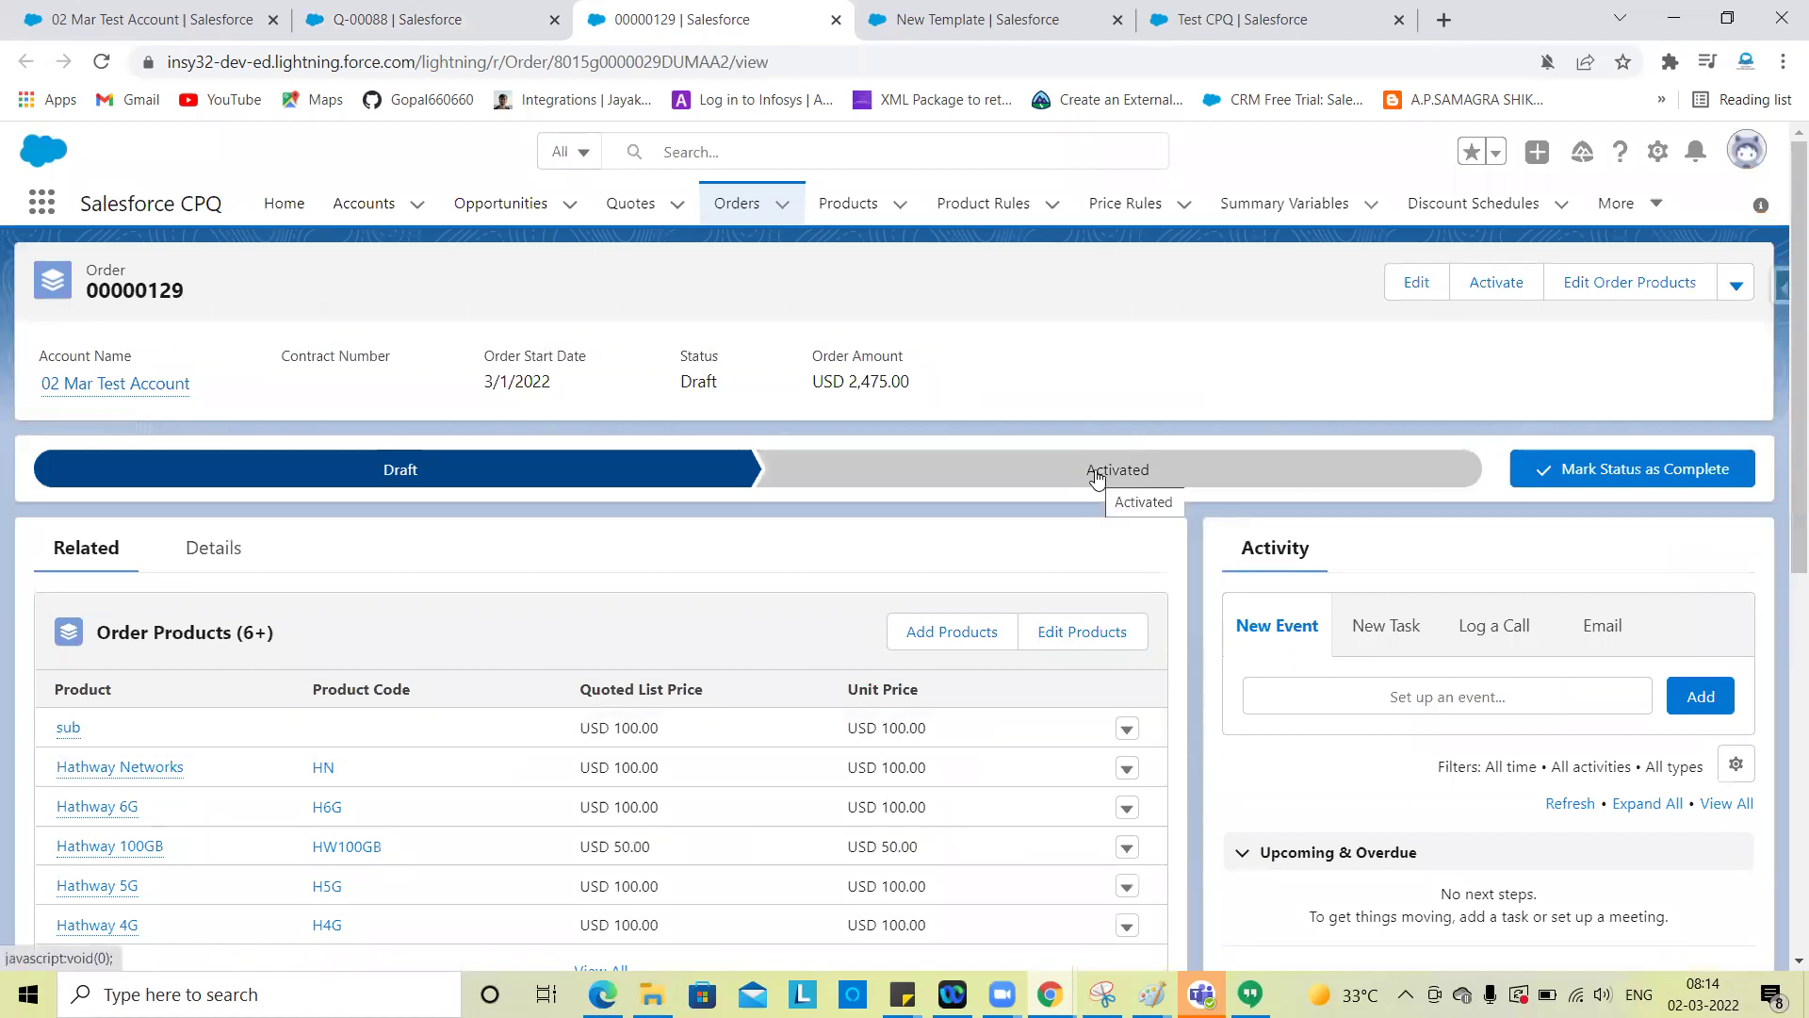
Try to save a quantity of 25 for the first order product and read the row's error details
scroll(1034, 759, "down", 2)
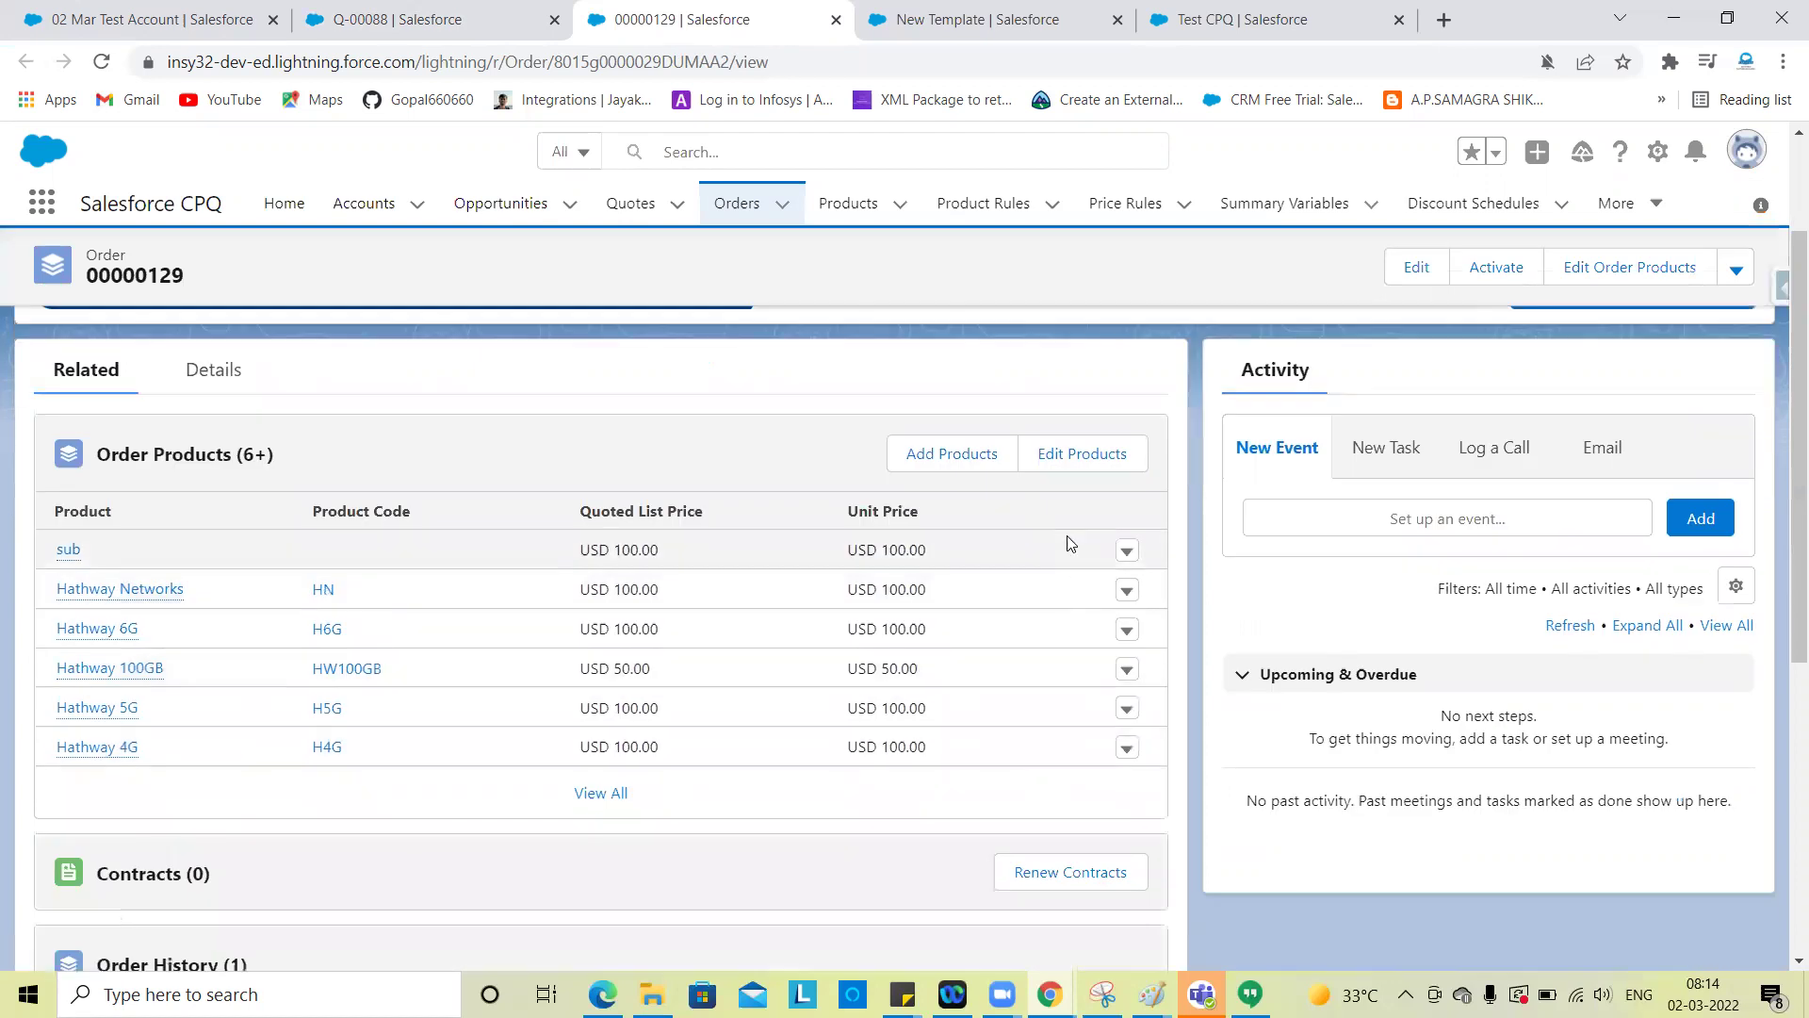
left_click(1055, 456)
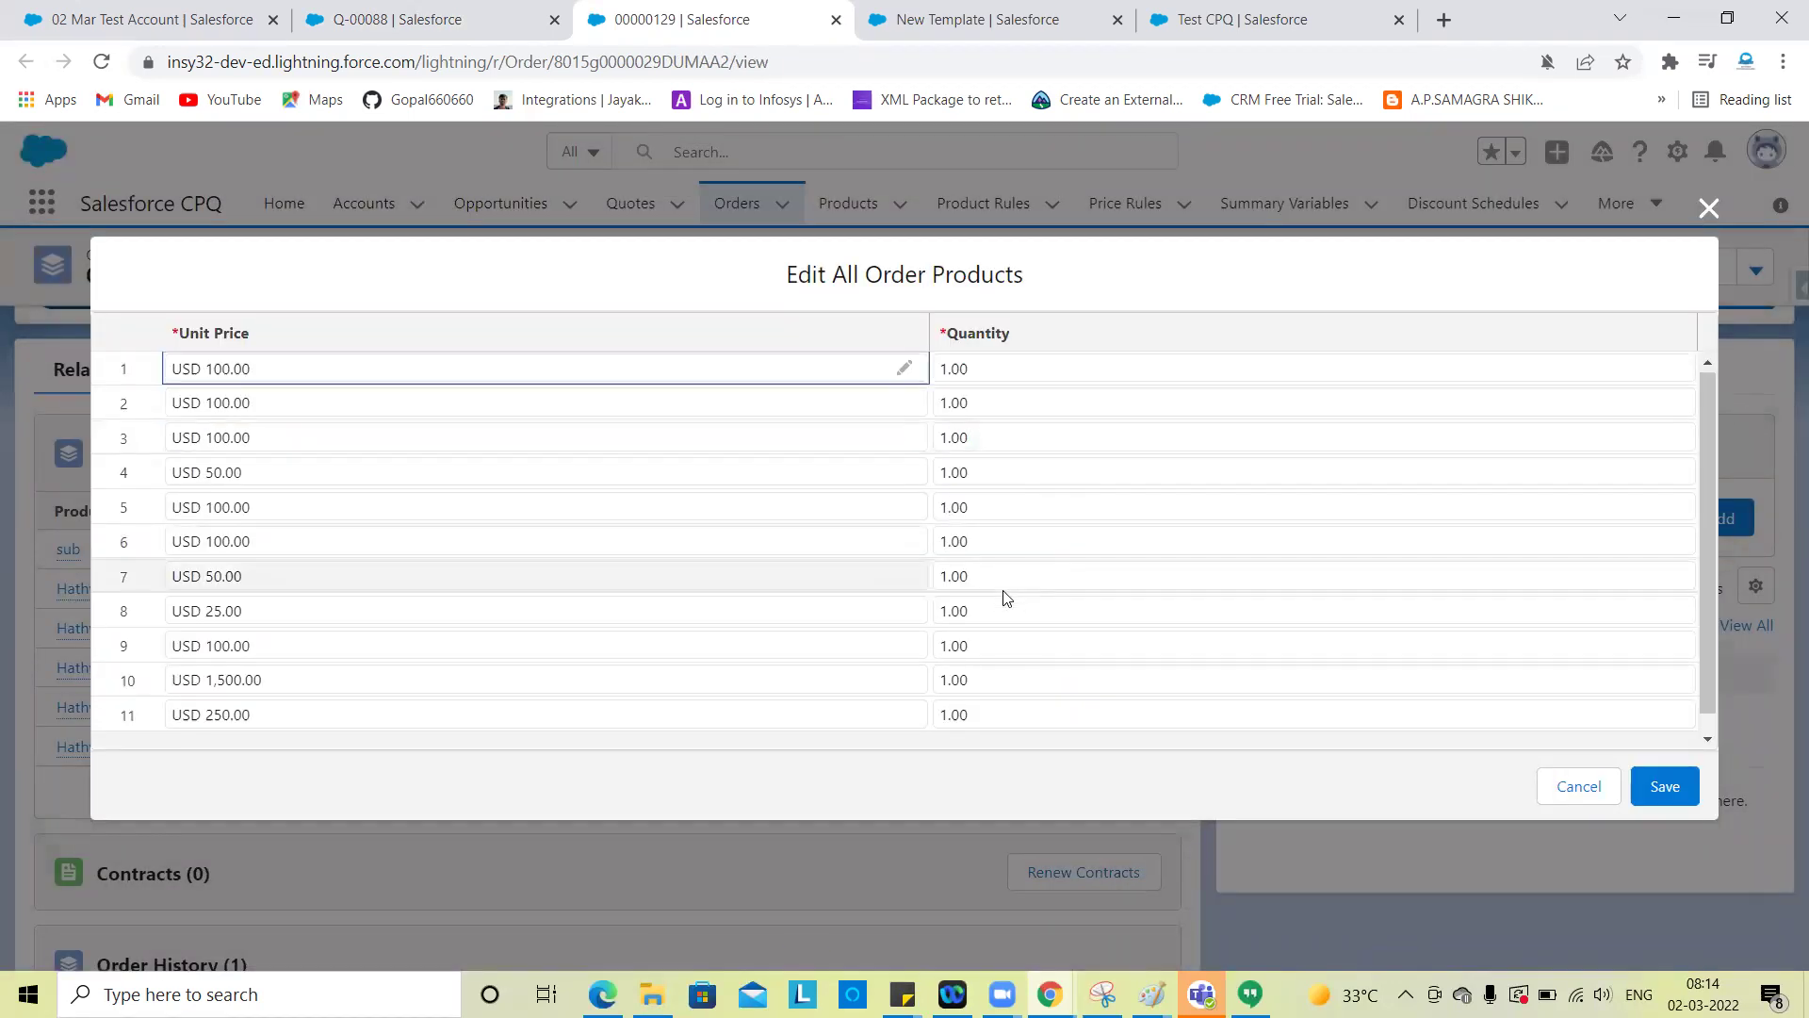
double_click(993, 374)
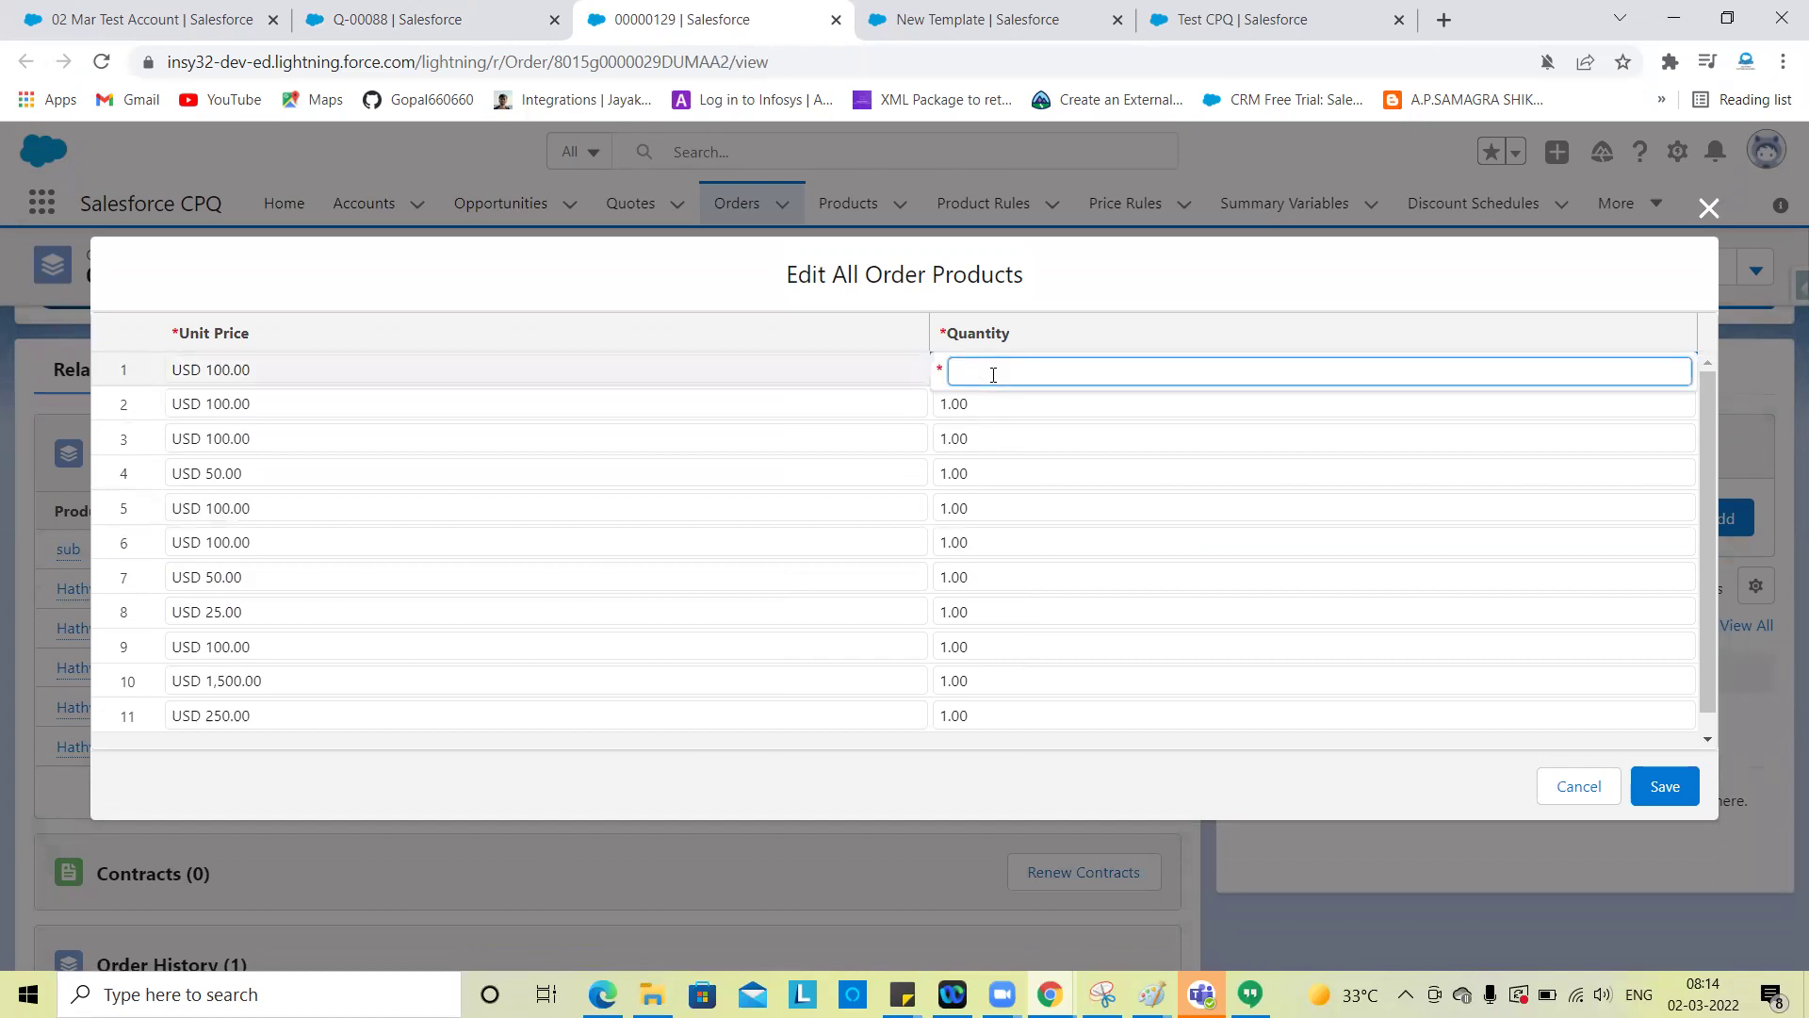
left_click(1082, 299)
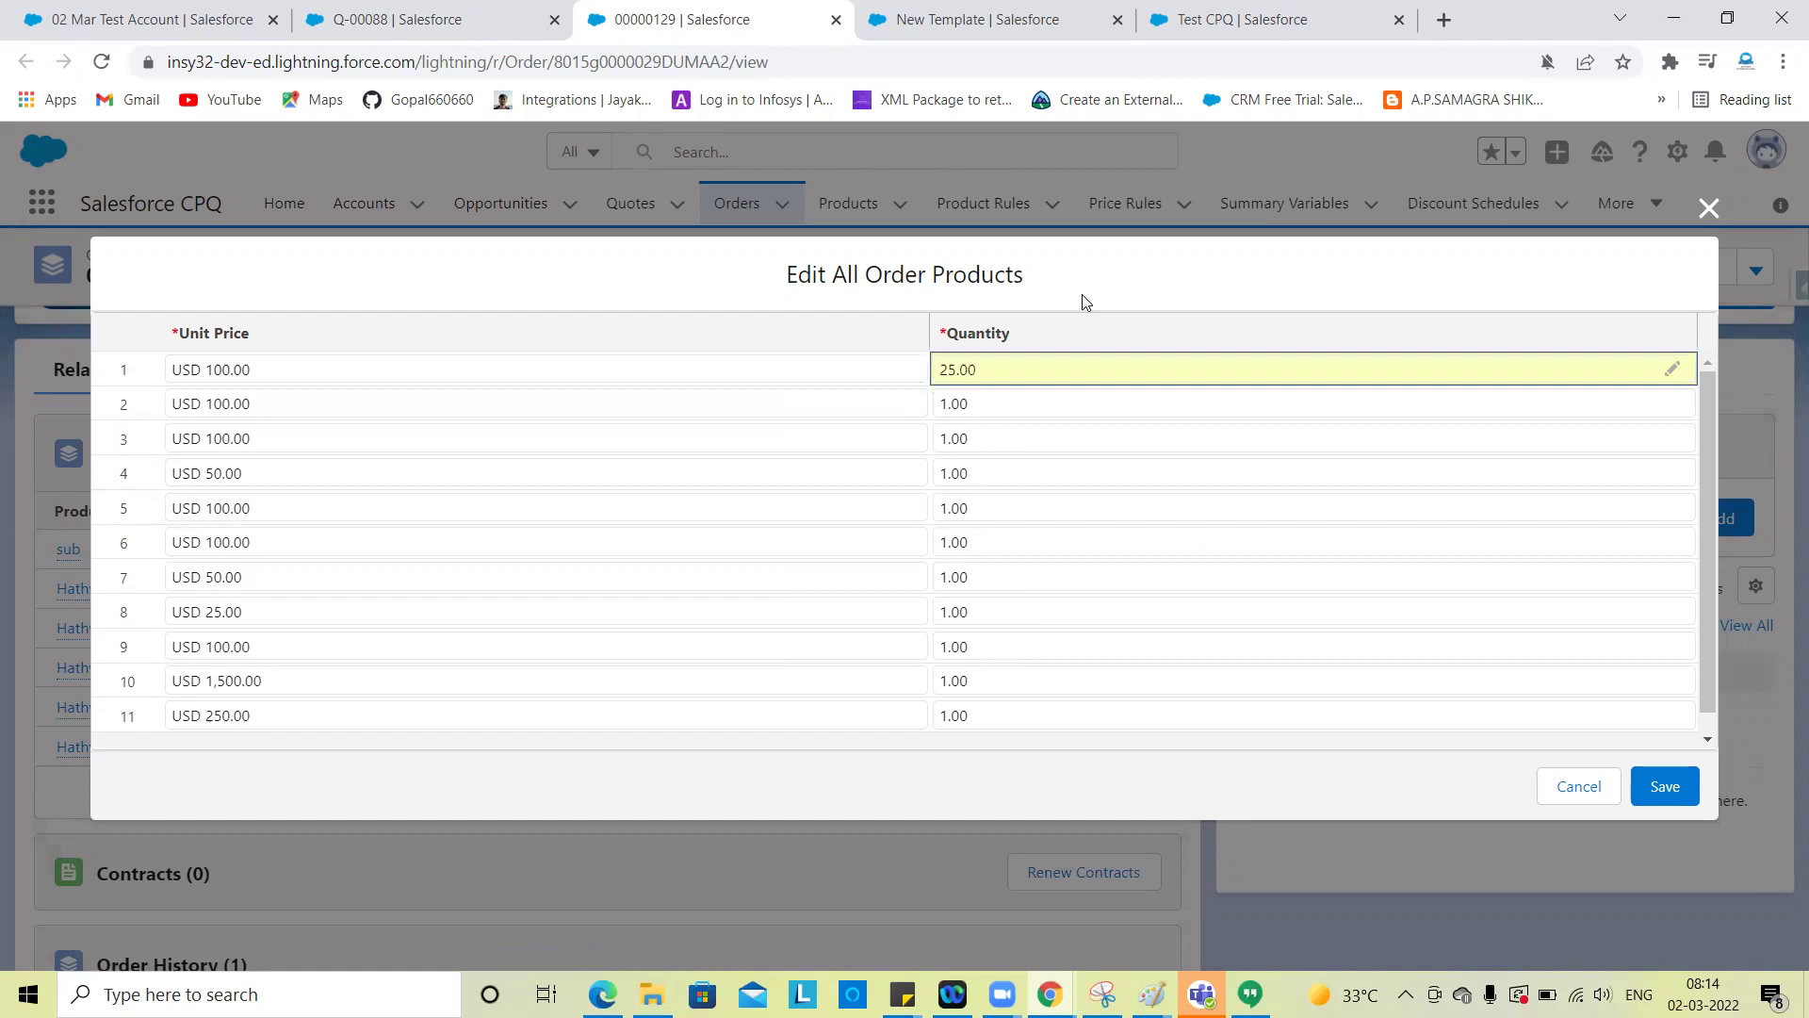
scroll(1008, 684, "down", 1)
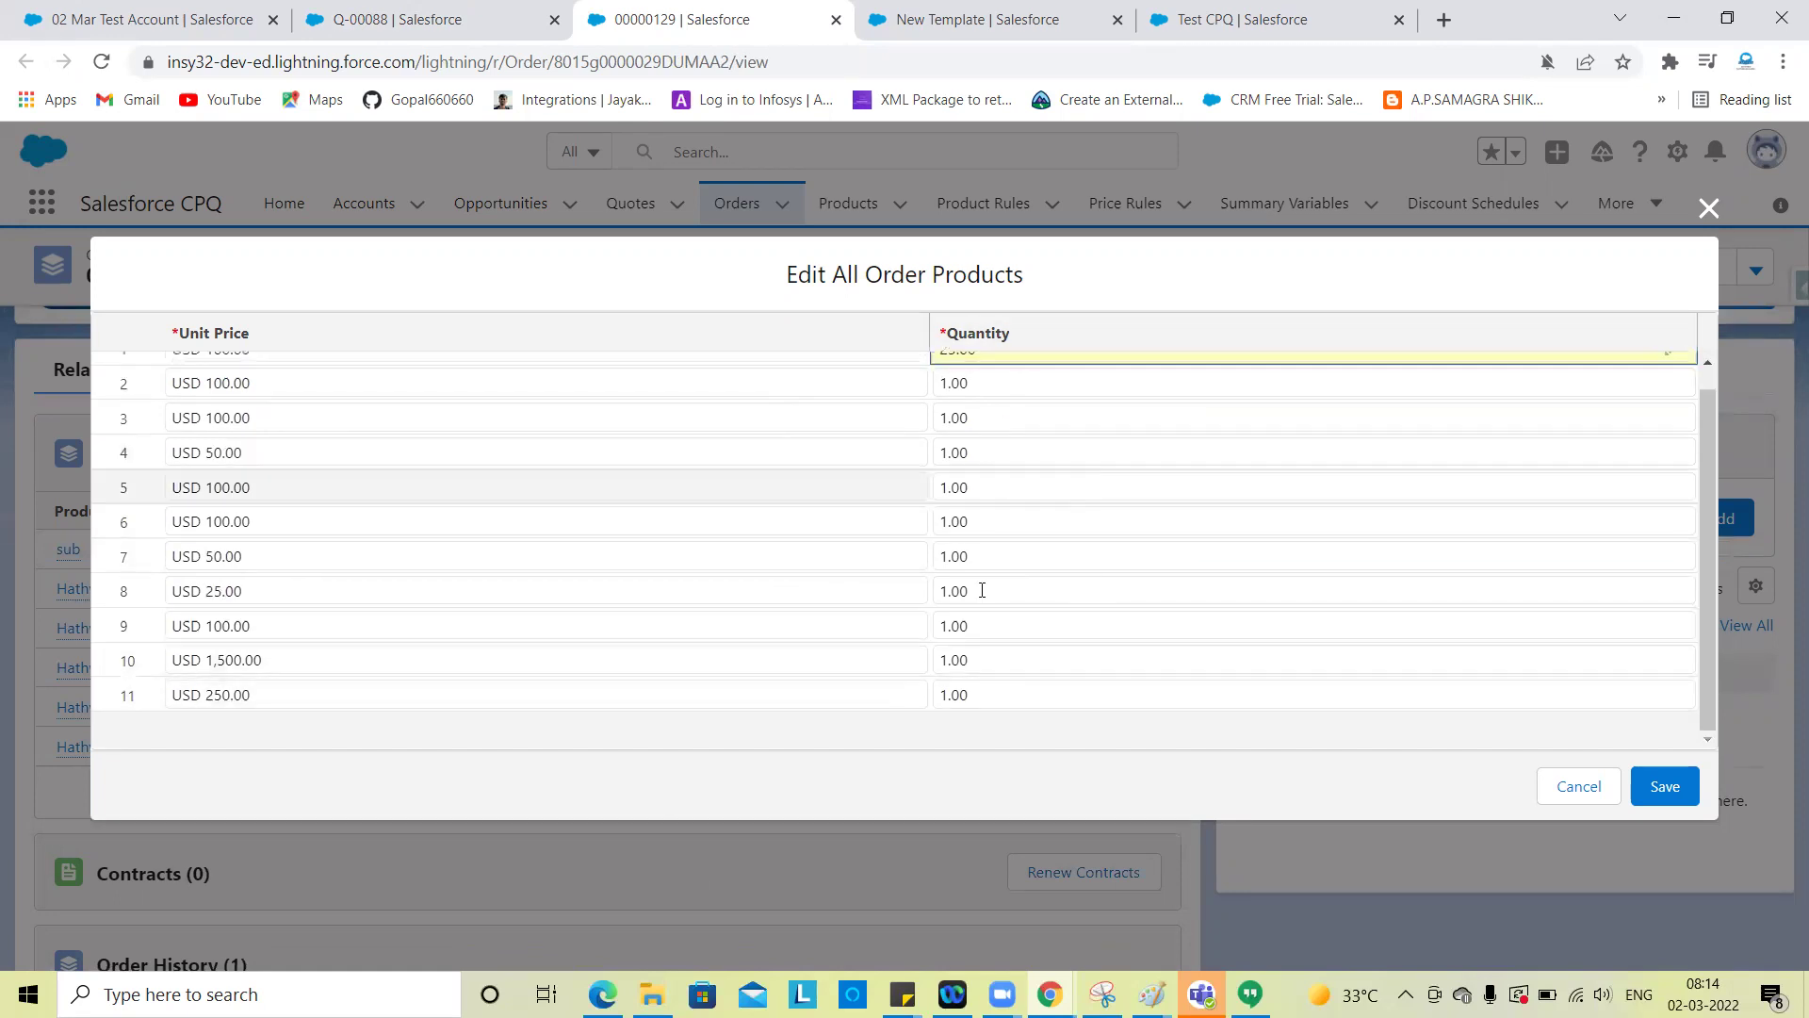
left_click(1654, 787)
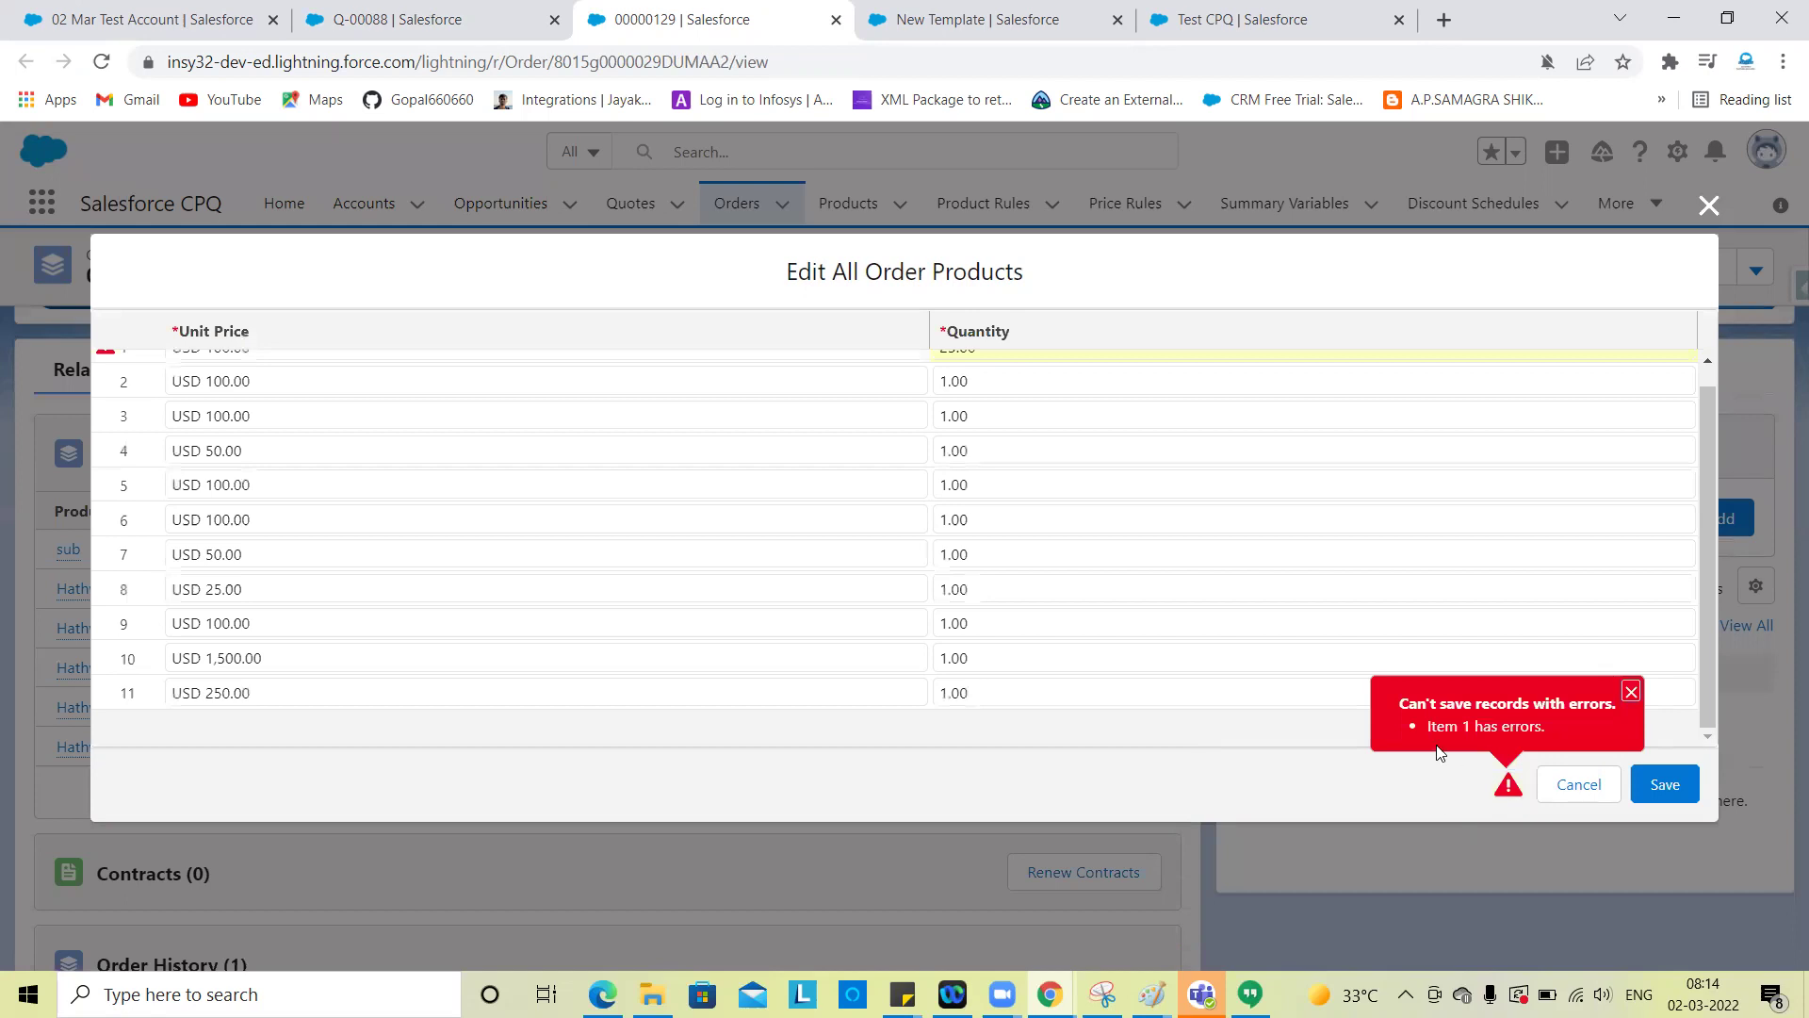
scroll(1203, 642, "up", 1)
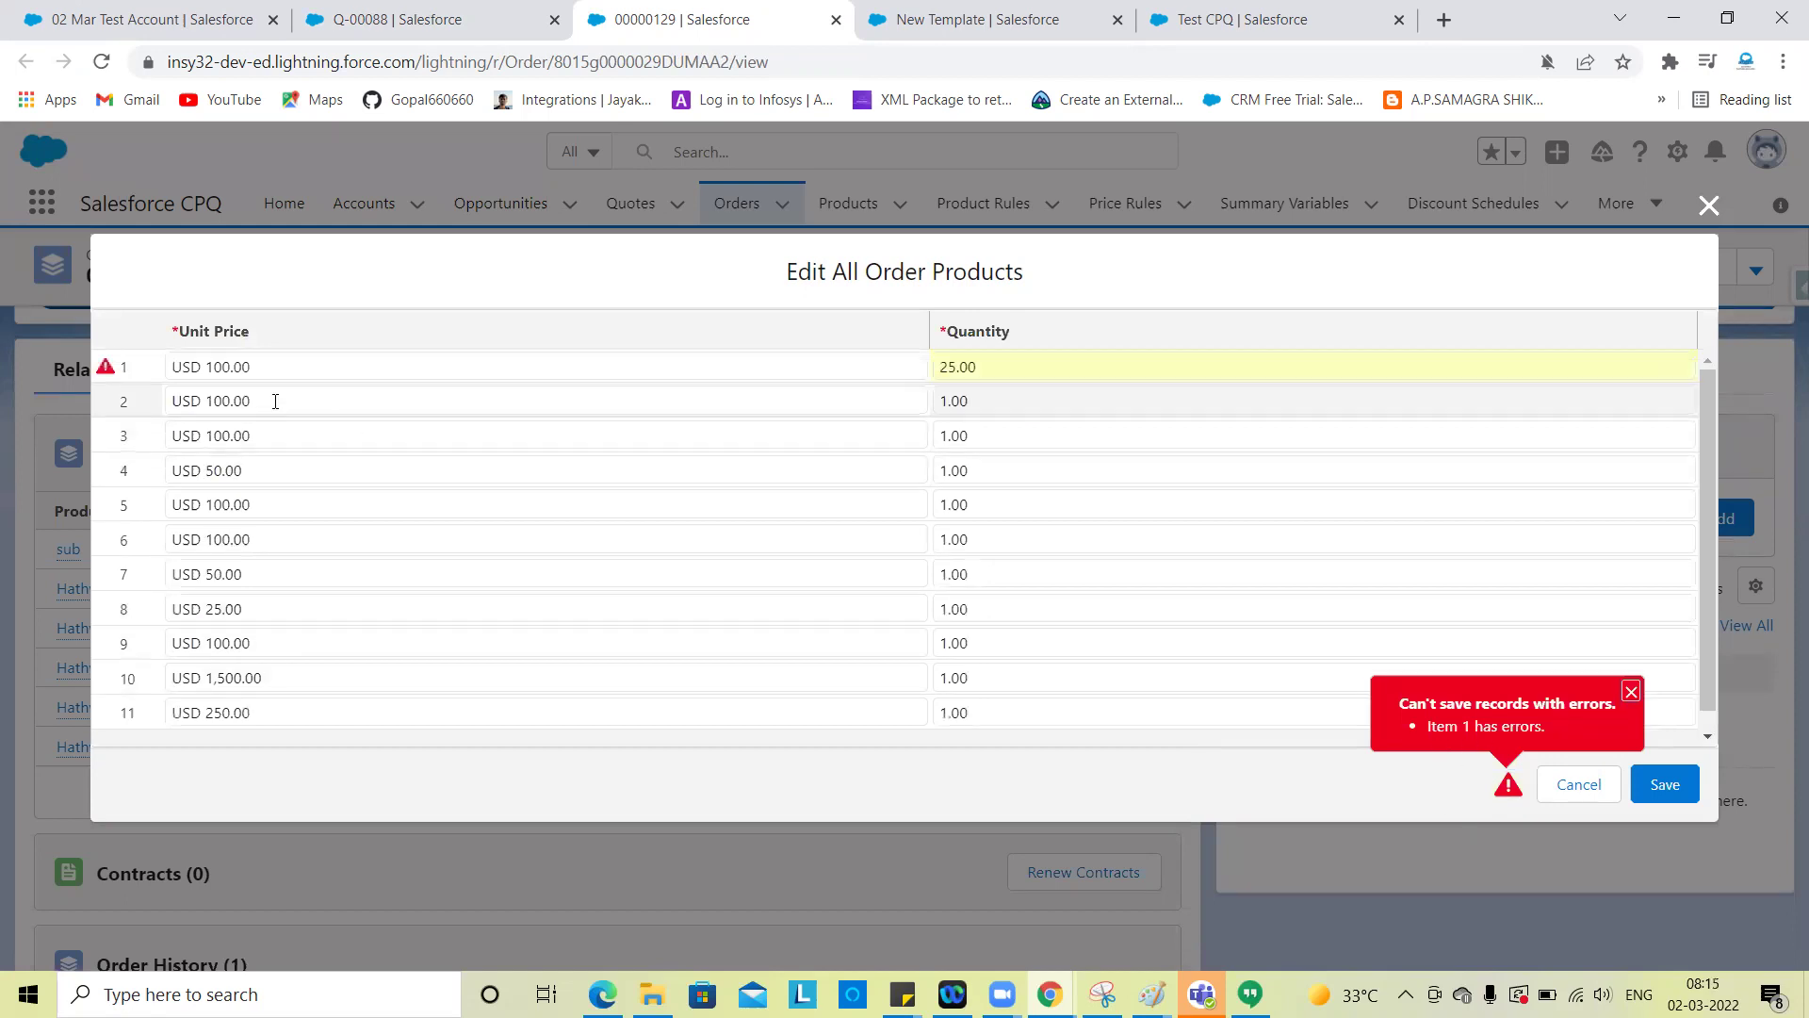
left_click(106, 369)
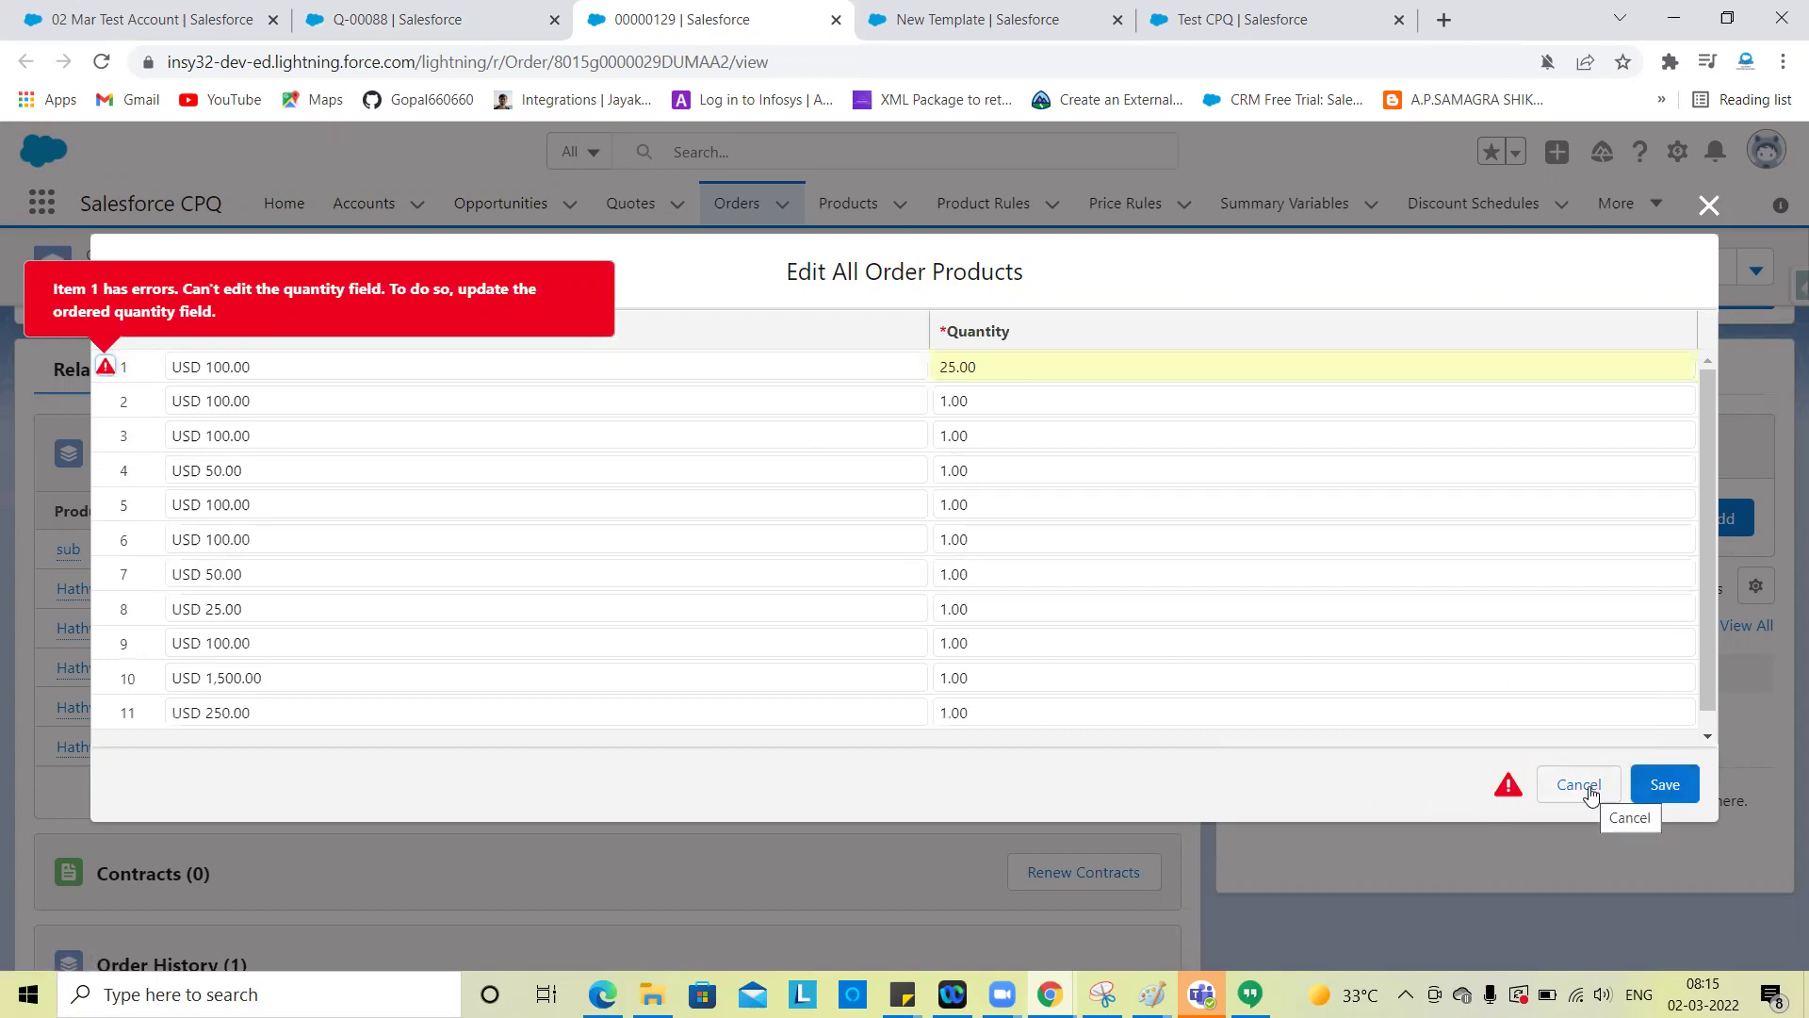
Set the first order product's quantity back to 1 and save the order products
left_click(1657, 803)
left_click(1010, 360)
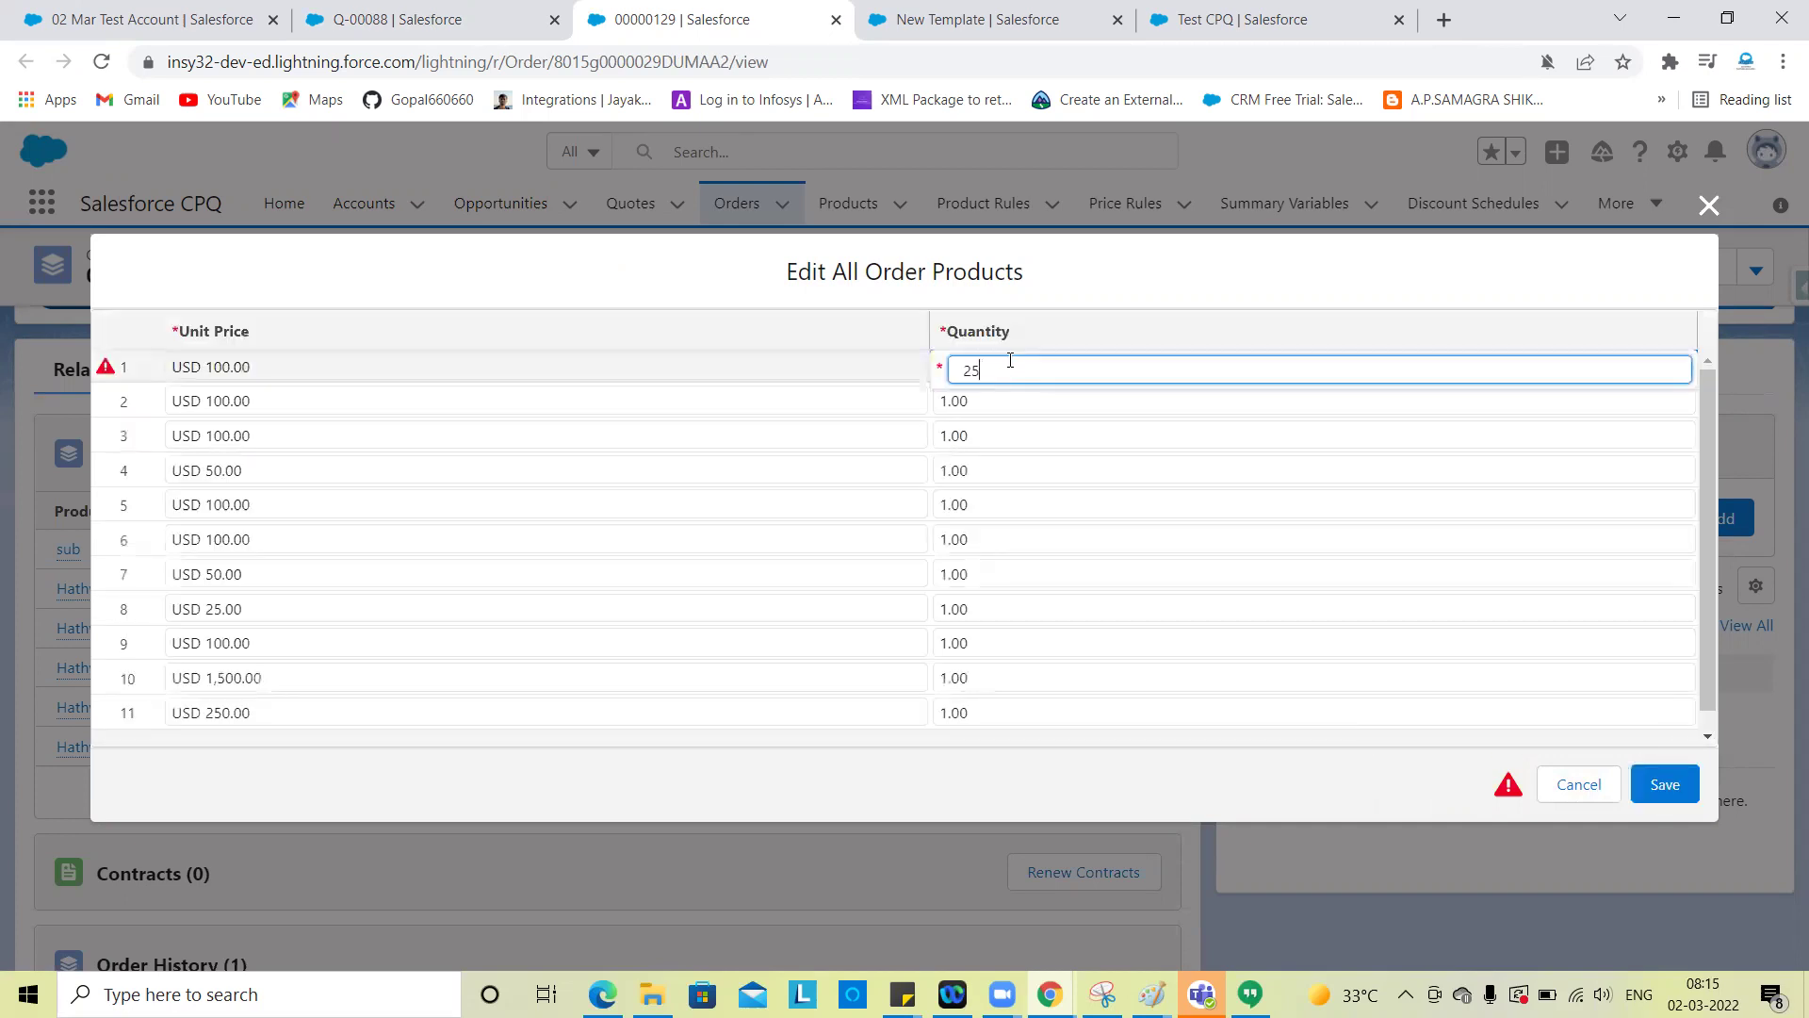
type("1")
left_click(1093, 300)
left_click(1664, 788)
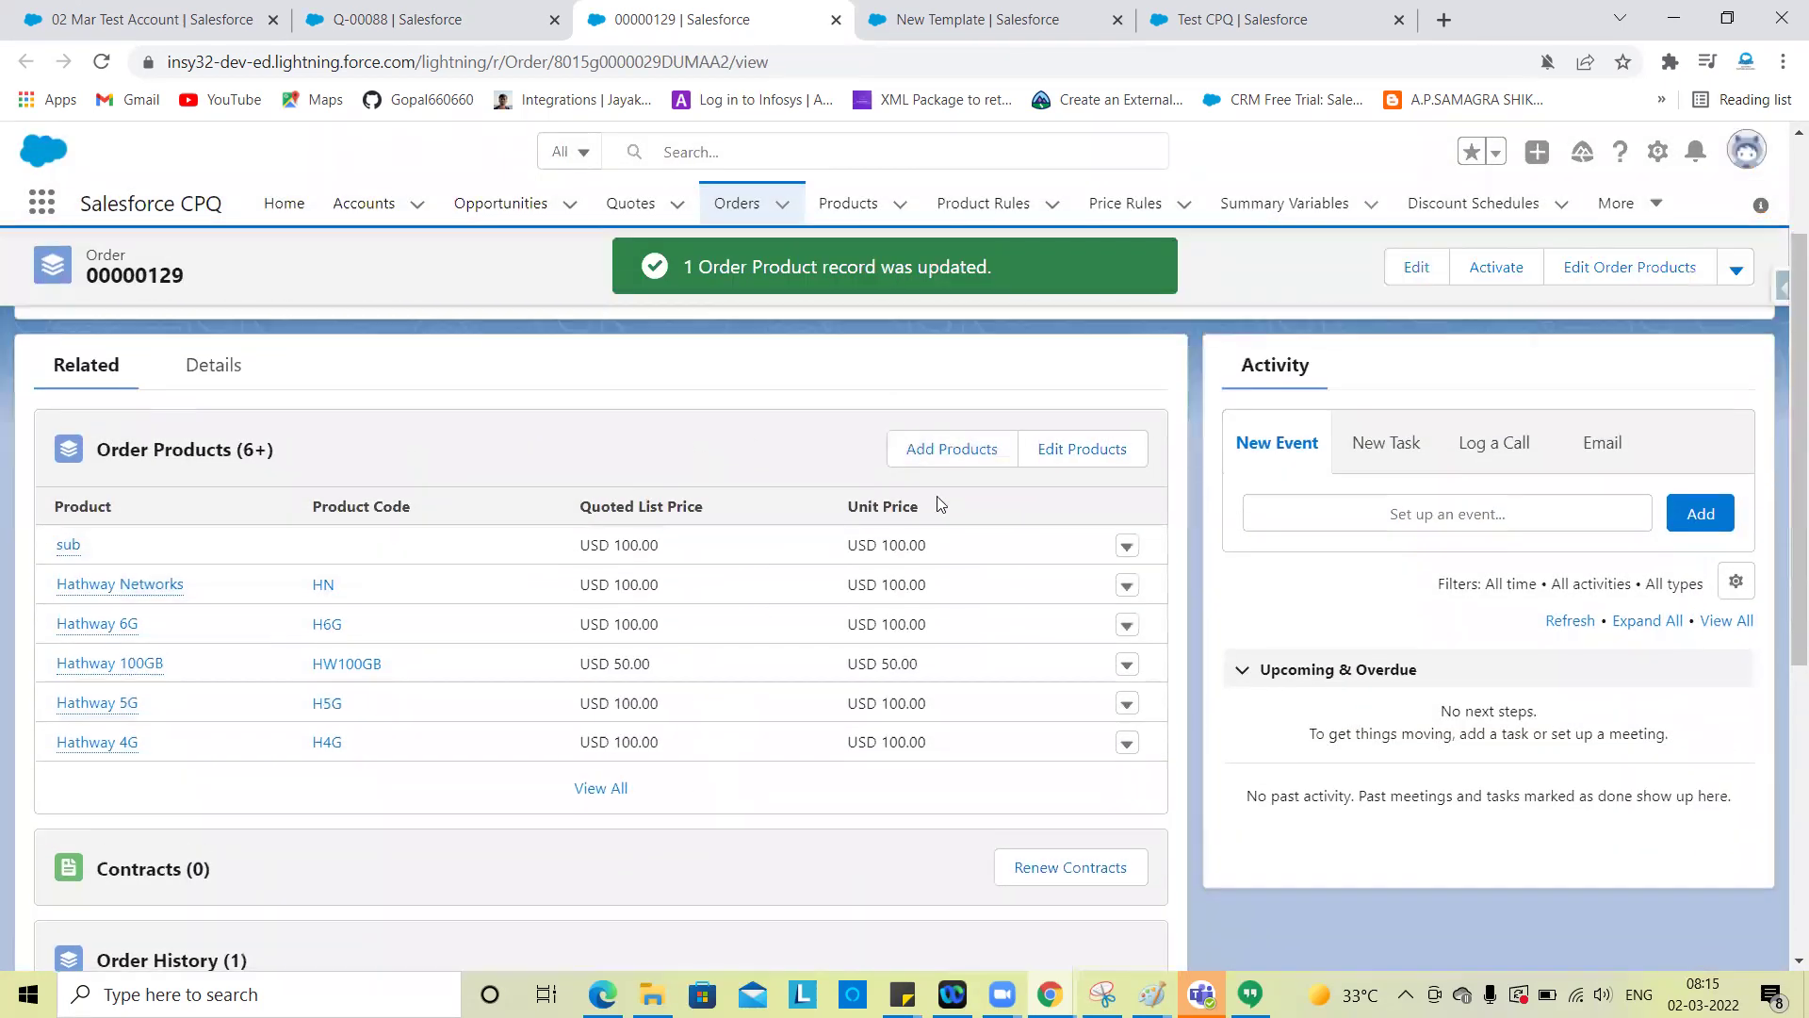
Select the Networks one product from the Standard Price Book as an addition to the order and proceed to its pricing details
left_click(953, 461)
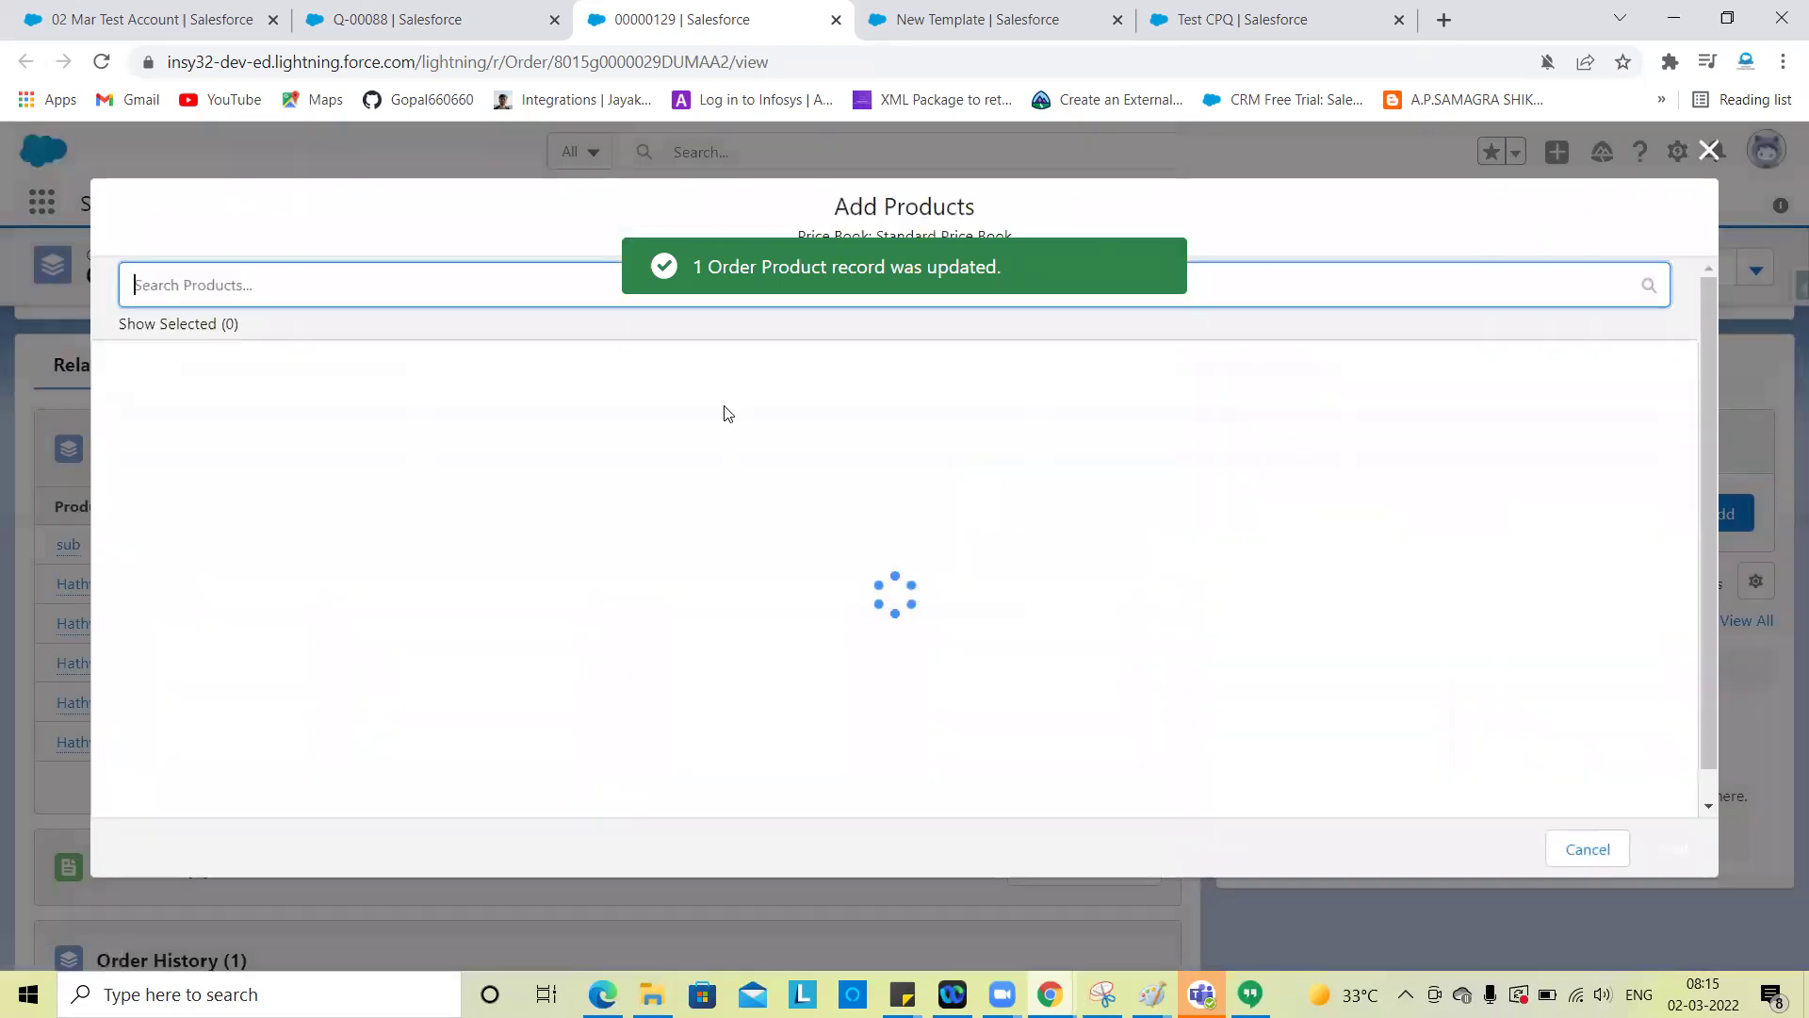
scroll(419, 641, "down", 20)
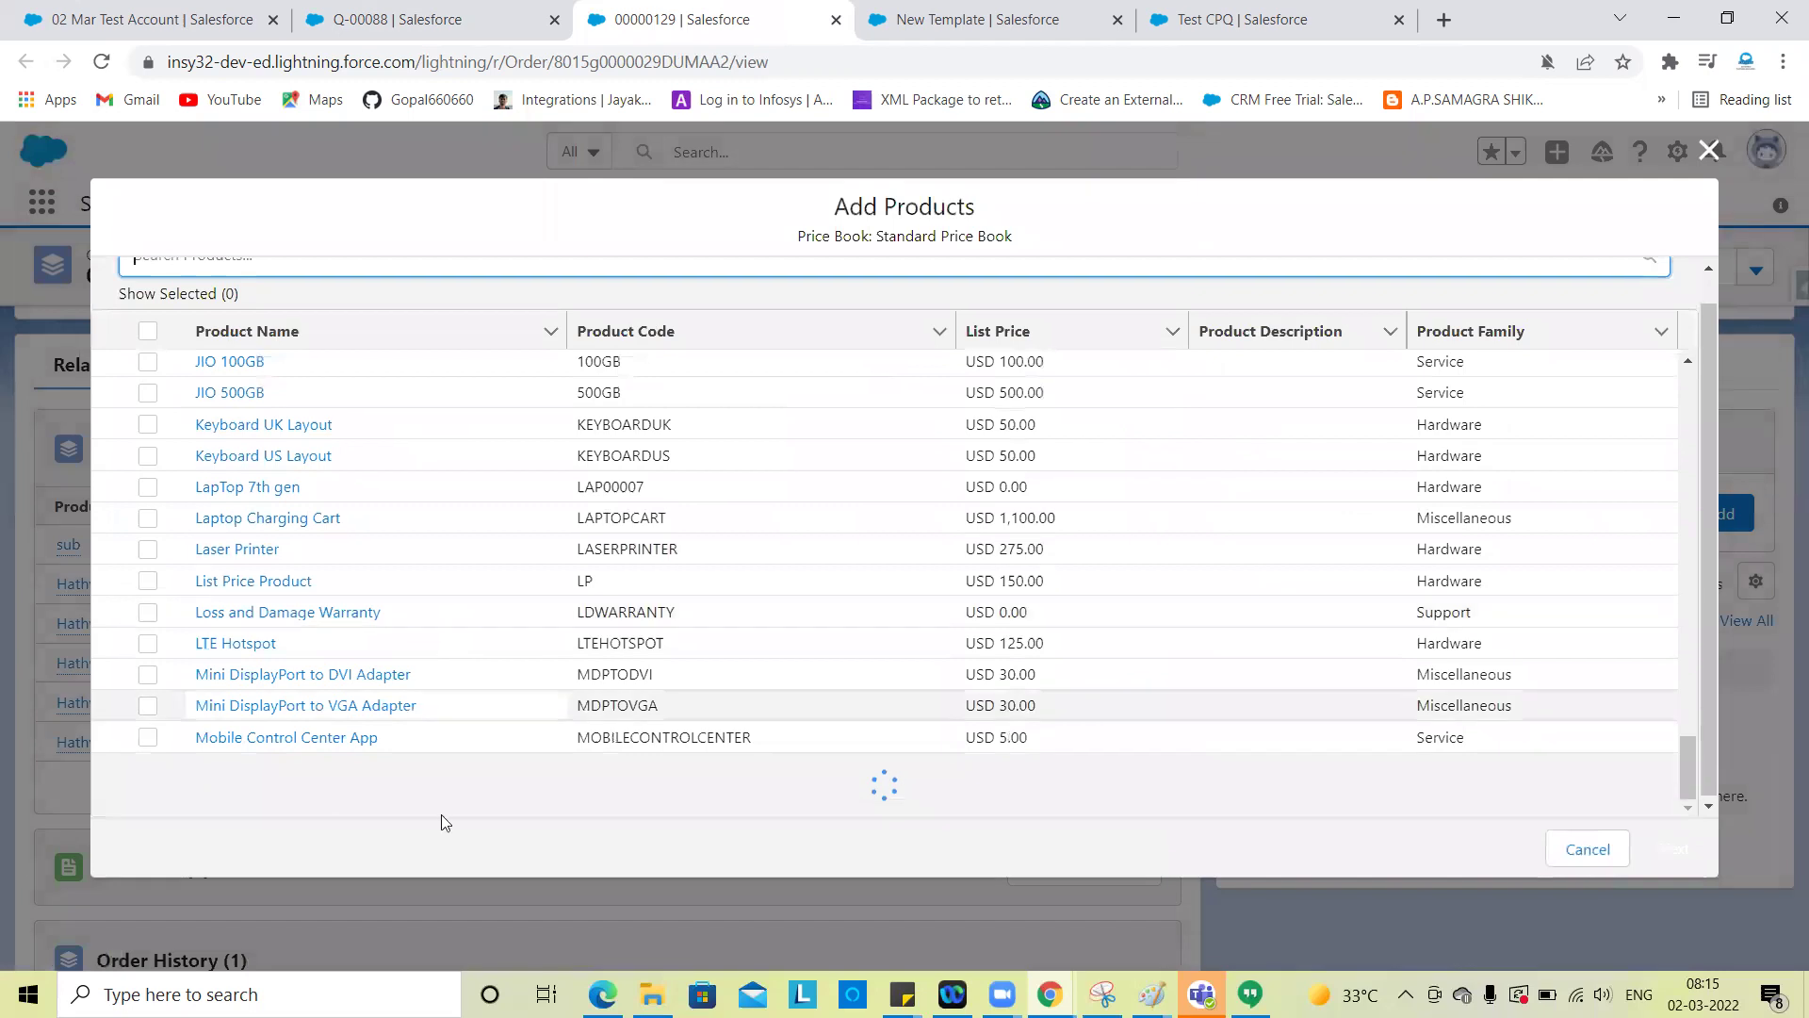
scroll(447, 656, "down", 7)
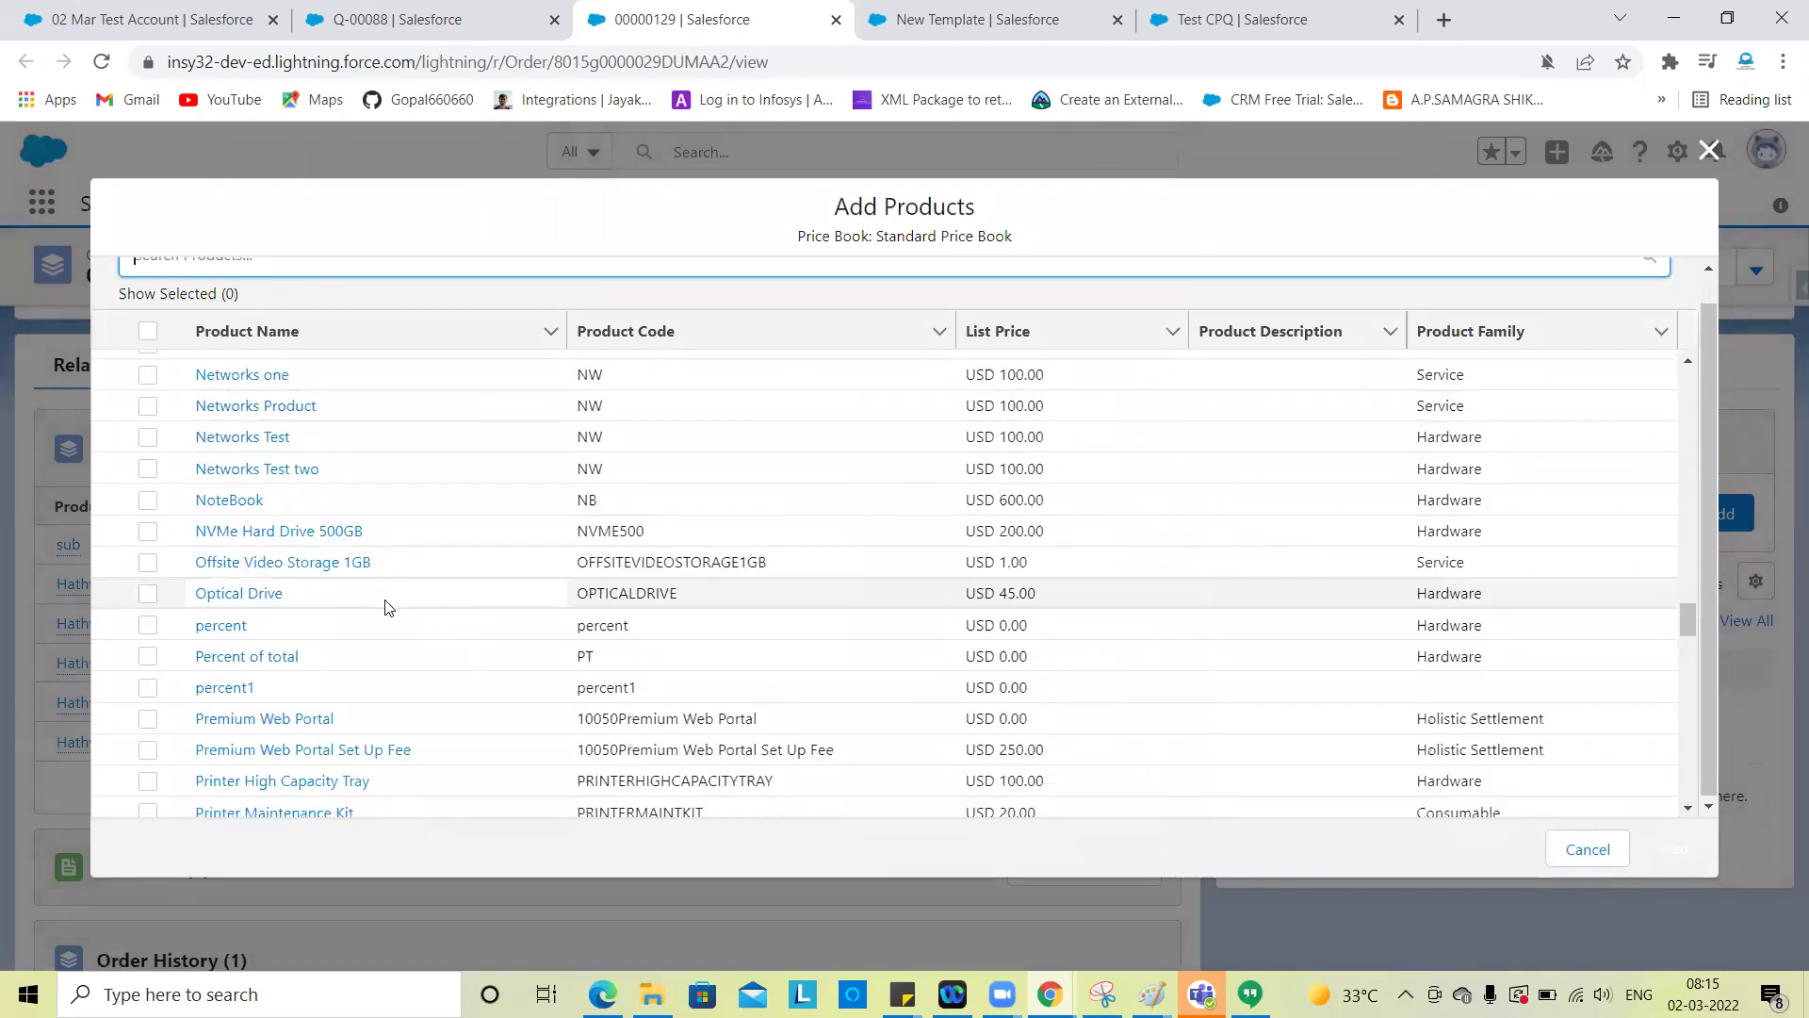
scroll(385, 606, "up", 1)
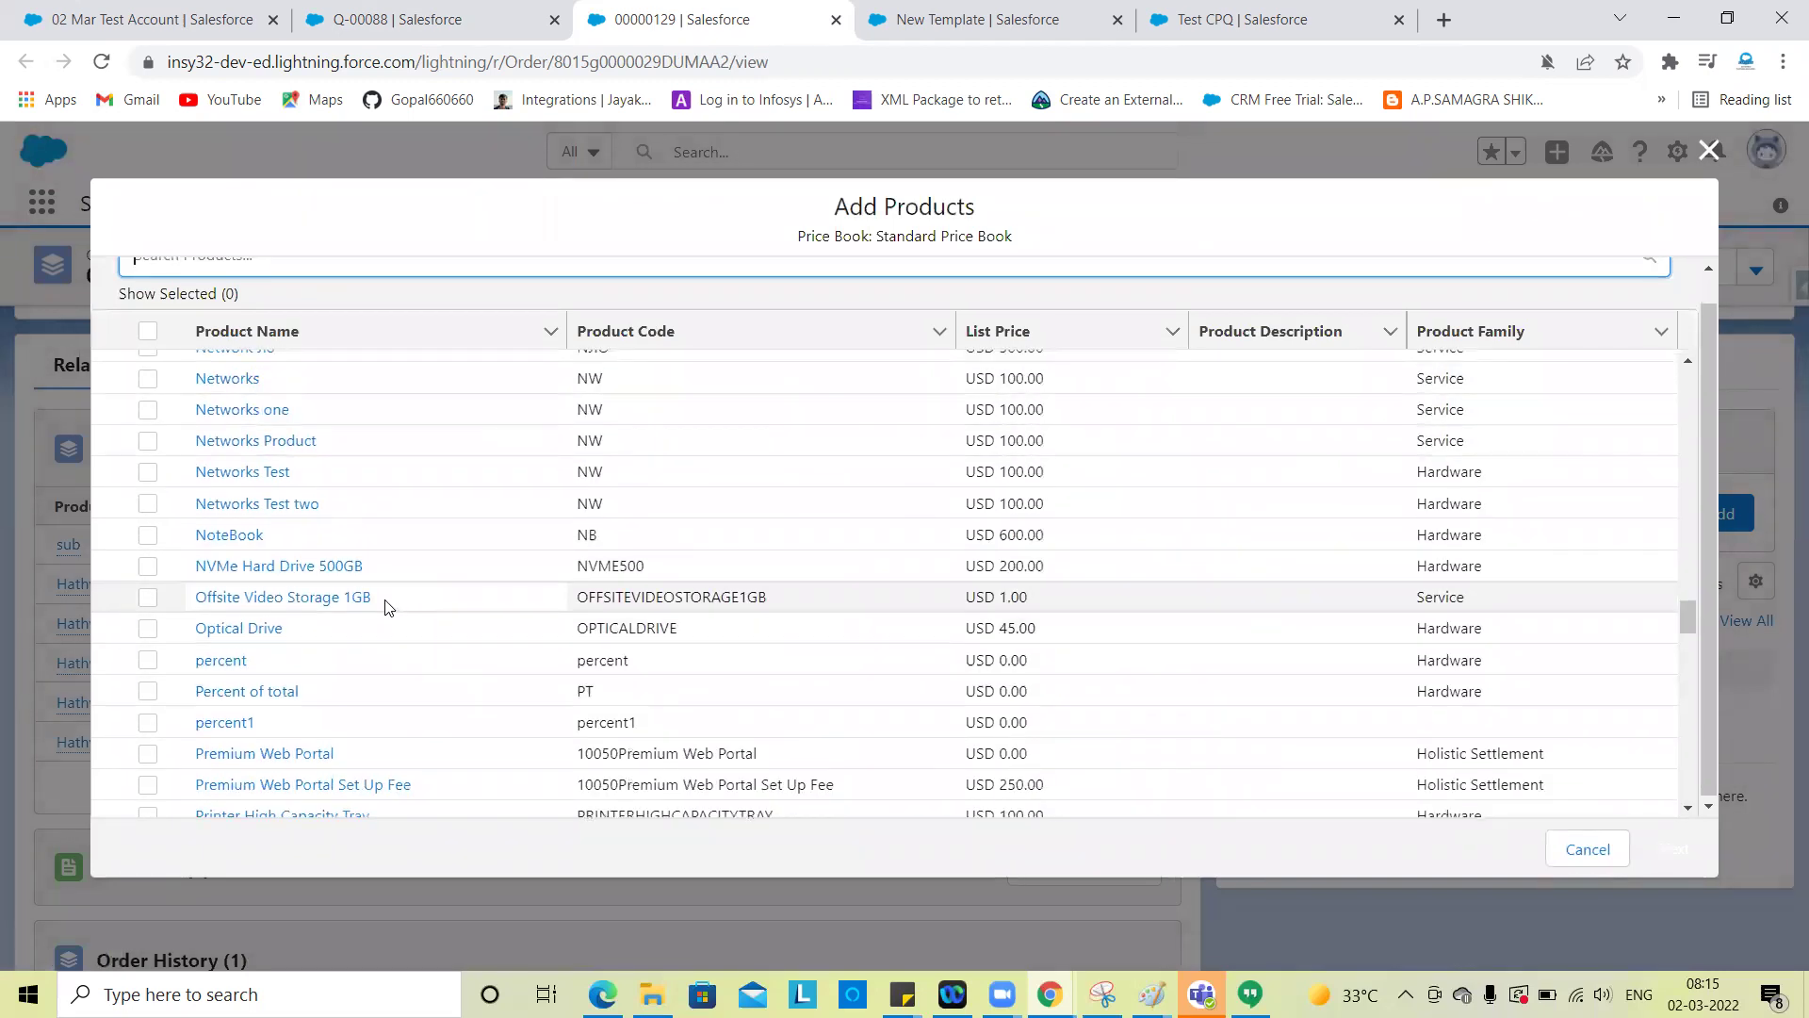
left_click(148, 409)
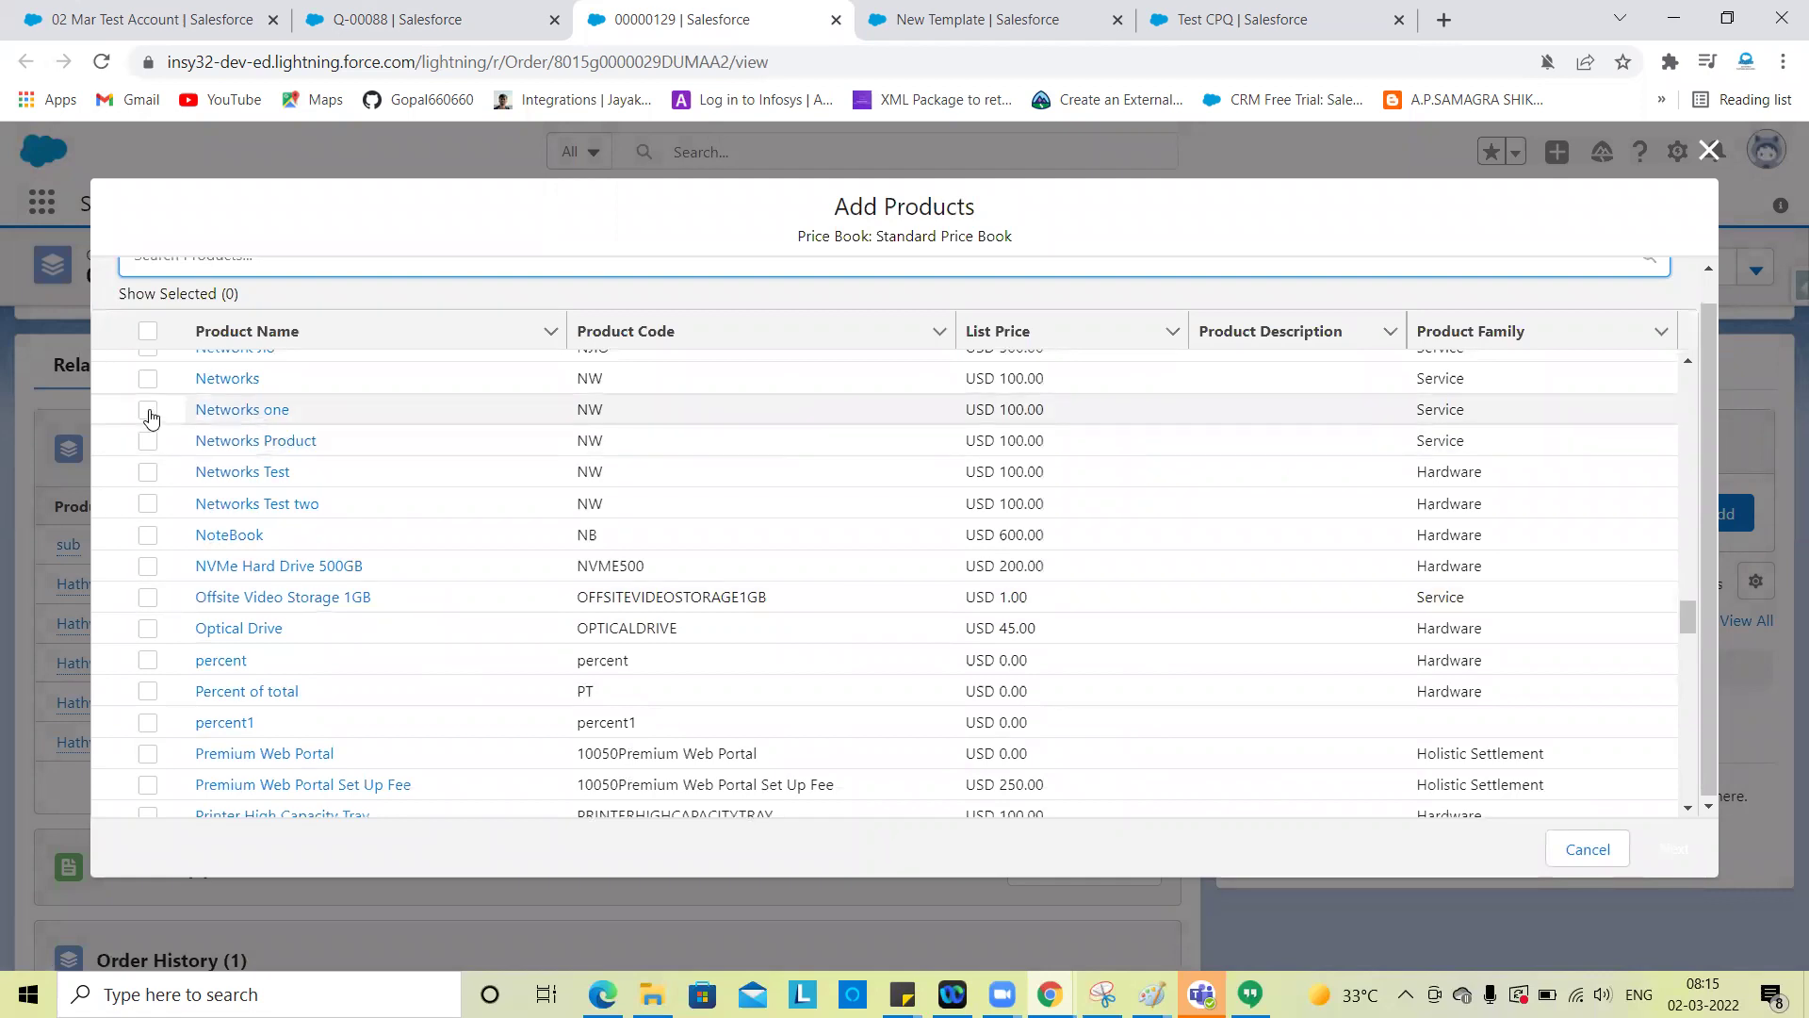
left_click(1654, 844)
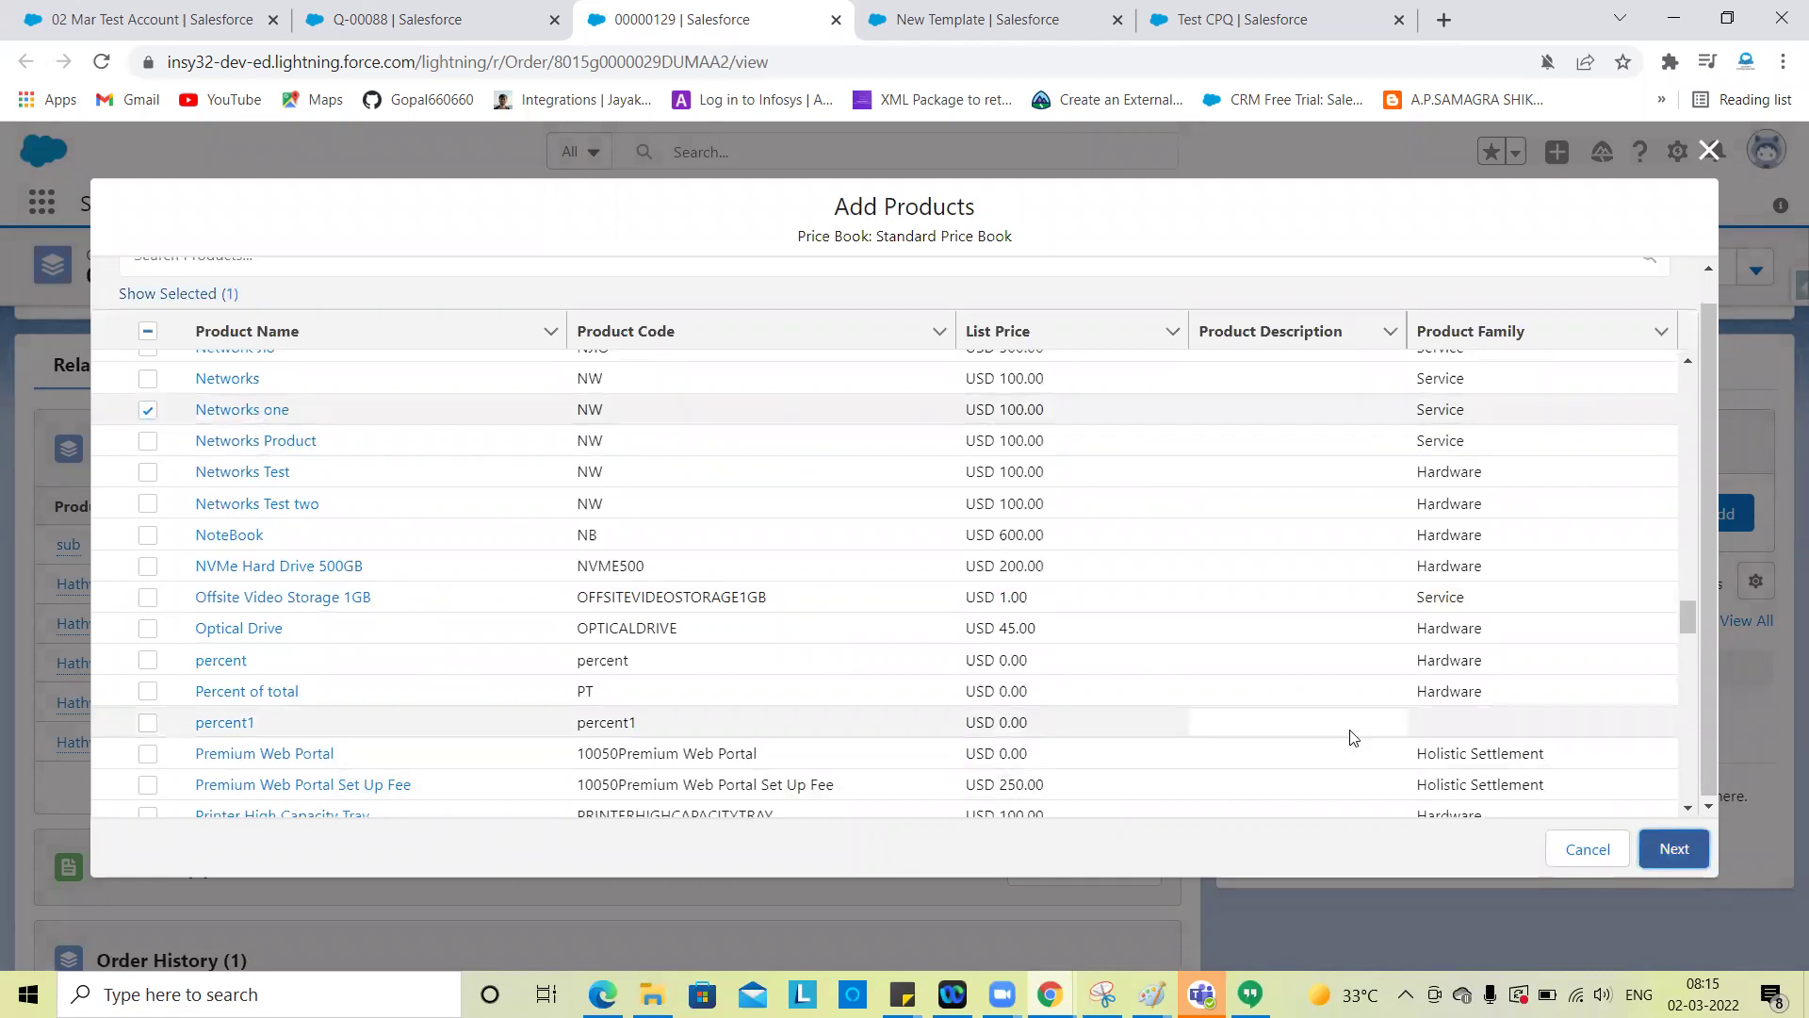
left_click(1671, 853)
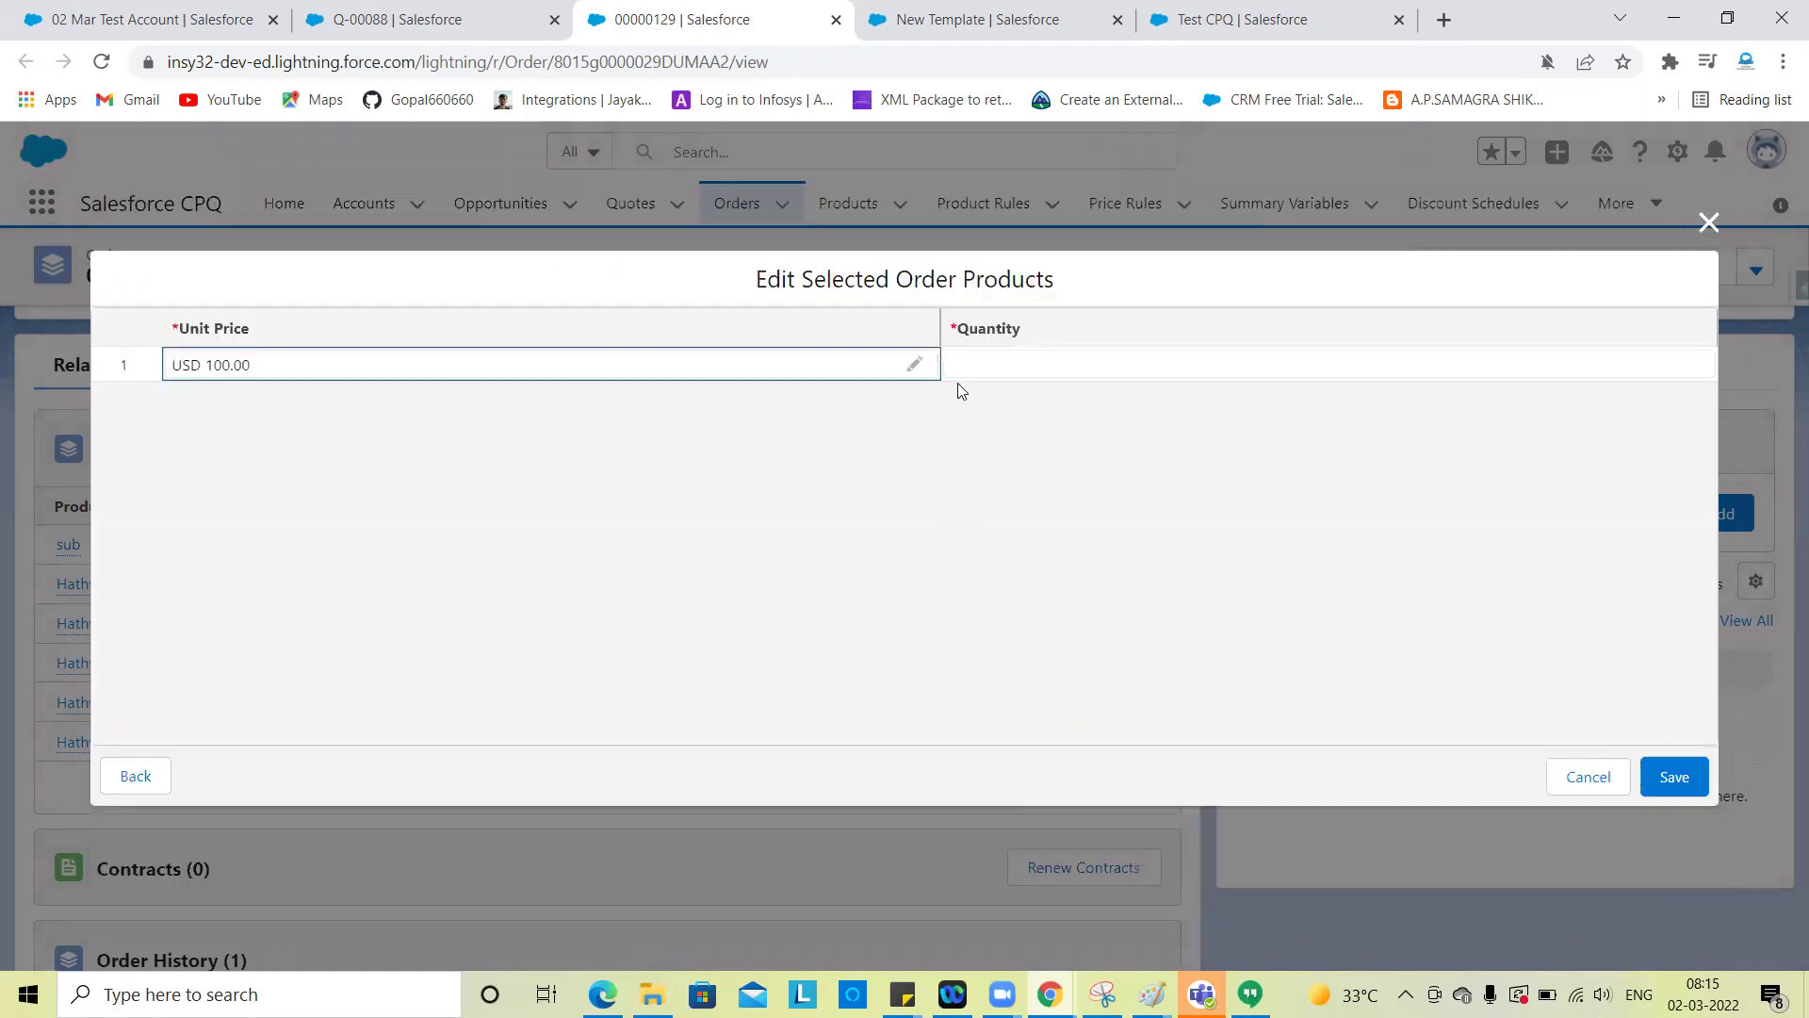
Set the quantity of the added Networks one product to 1 and save it to the order
left_click(989, 365)
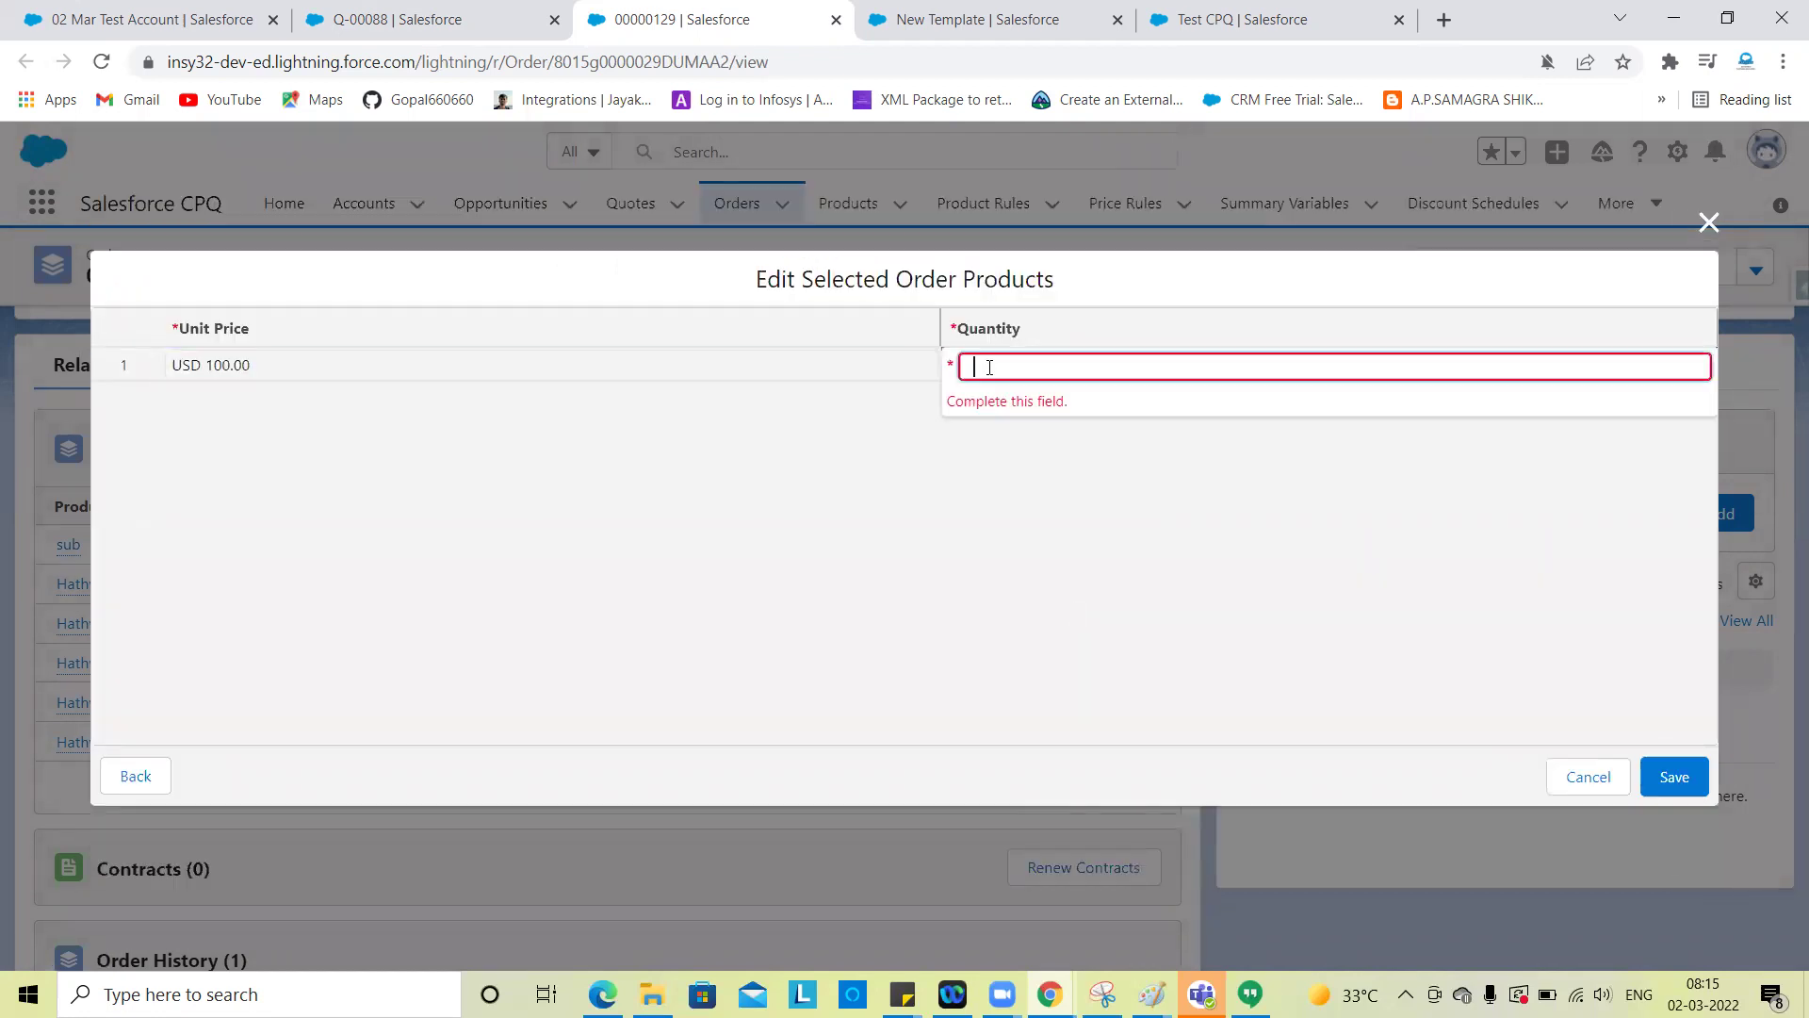
type("1")
left_click(763, 611)
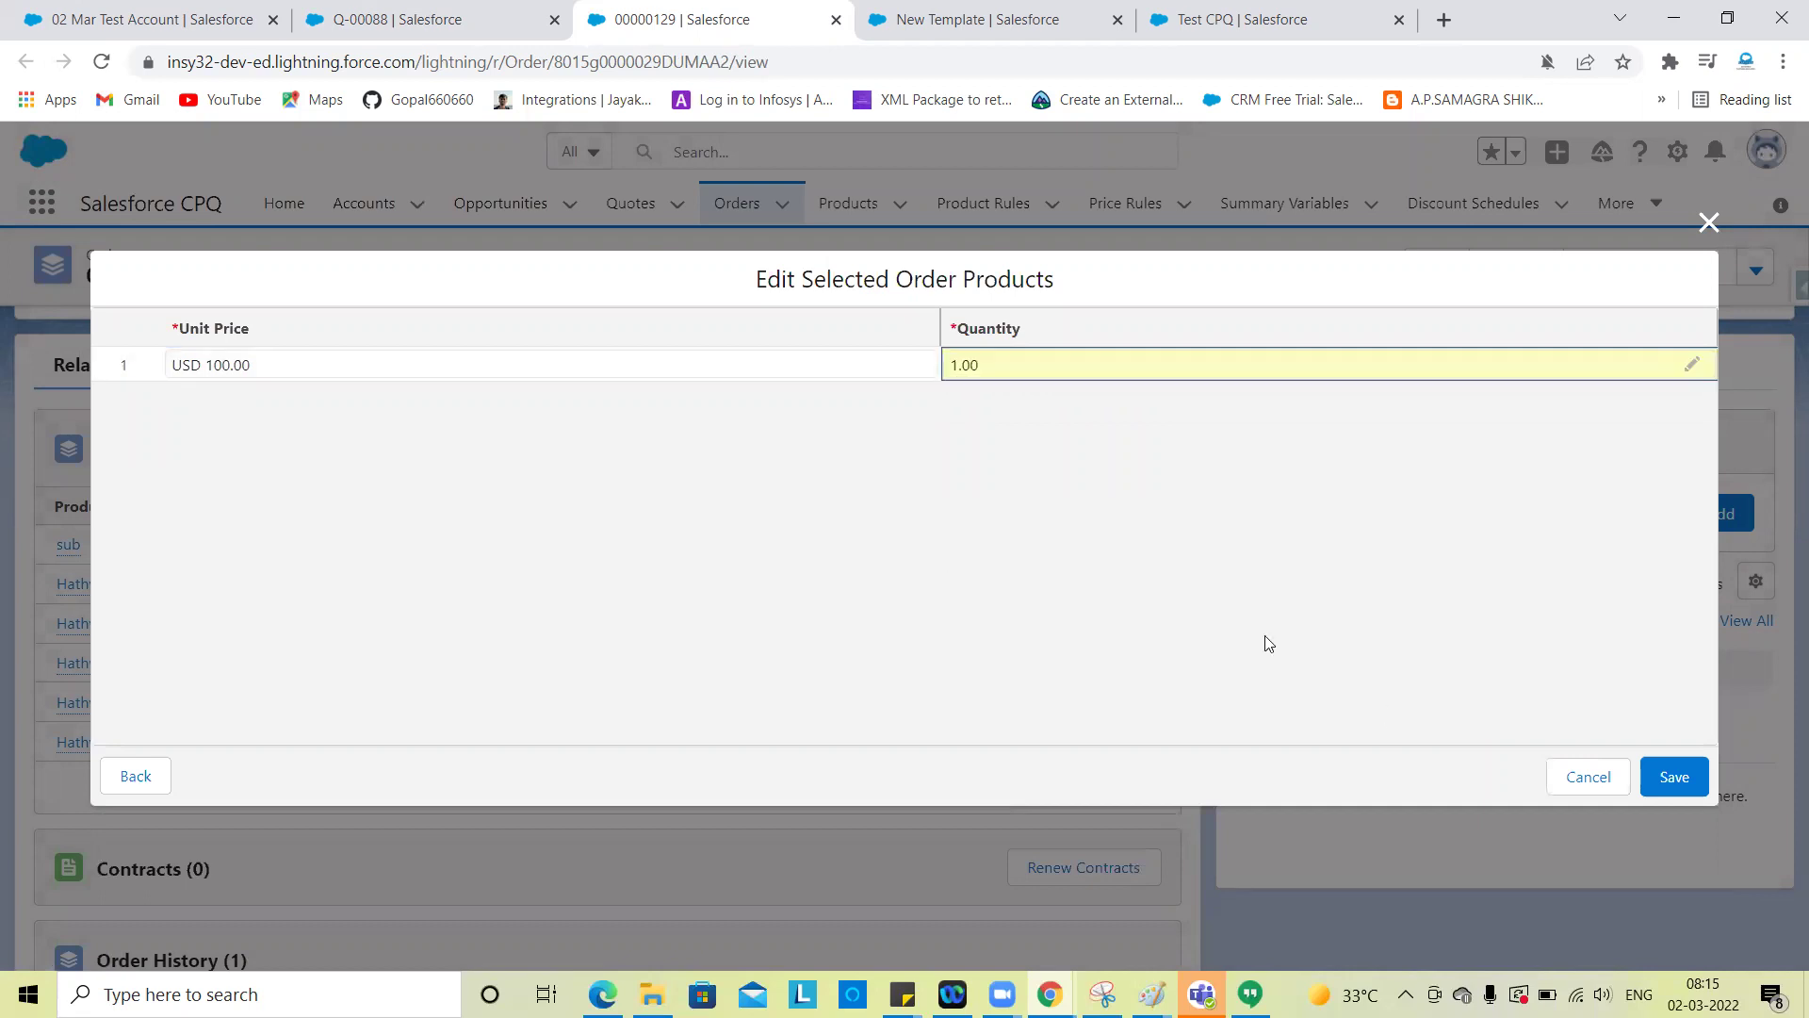
left_click(1660, 778)
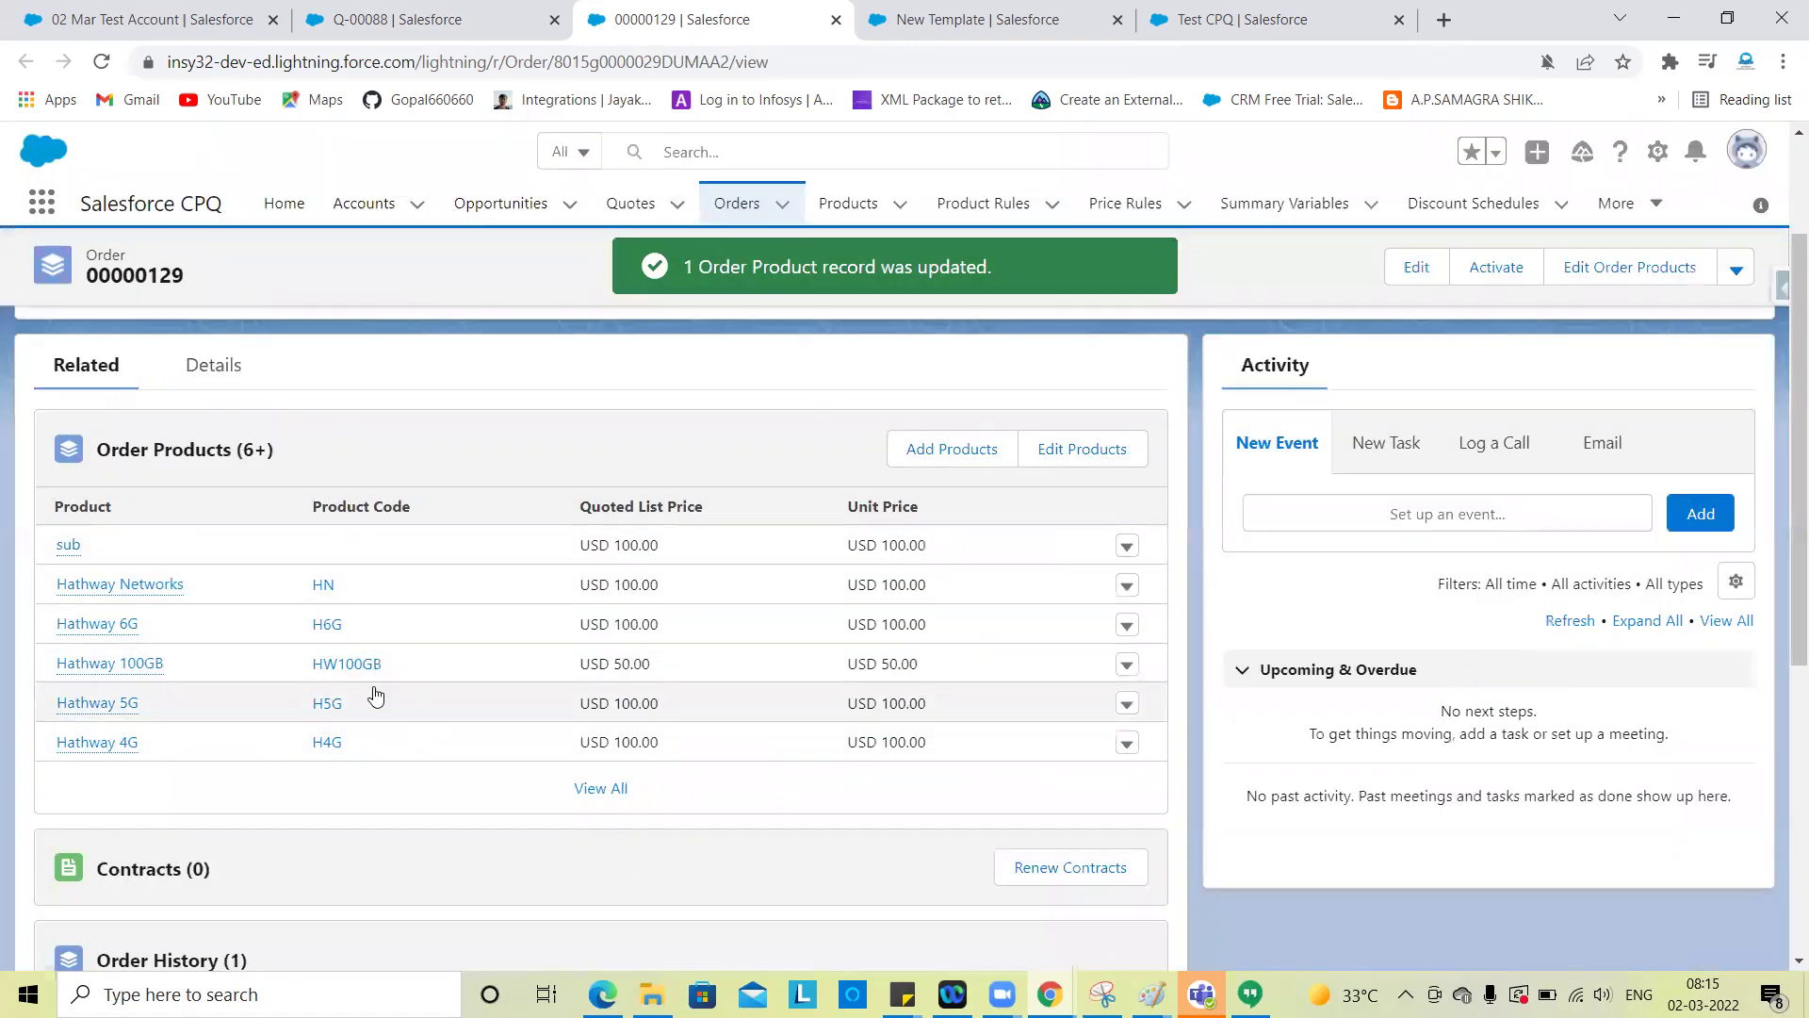
Examine the complete list of order products, including Networks one, and return to the 02 Mar Test Account order
left_click(608, 790)
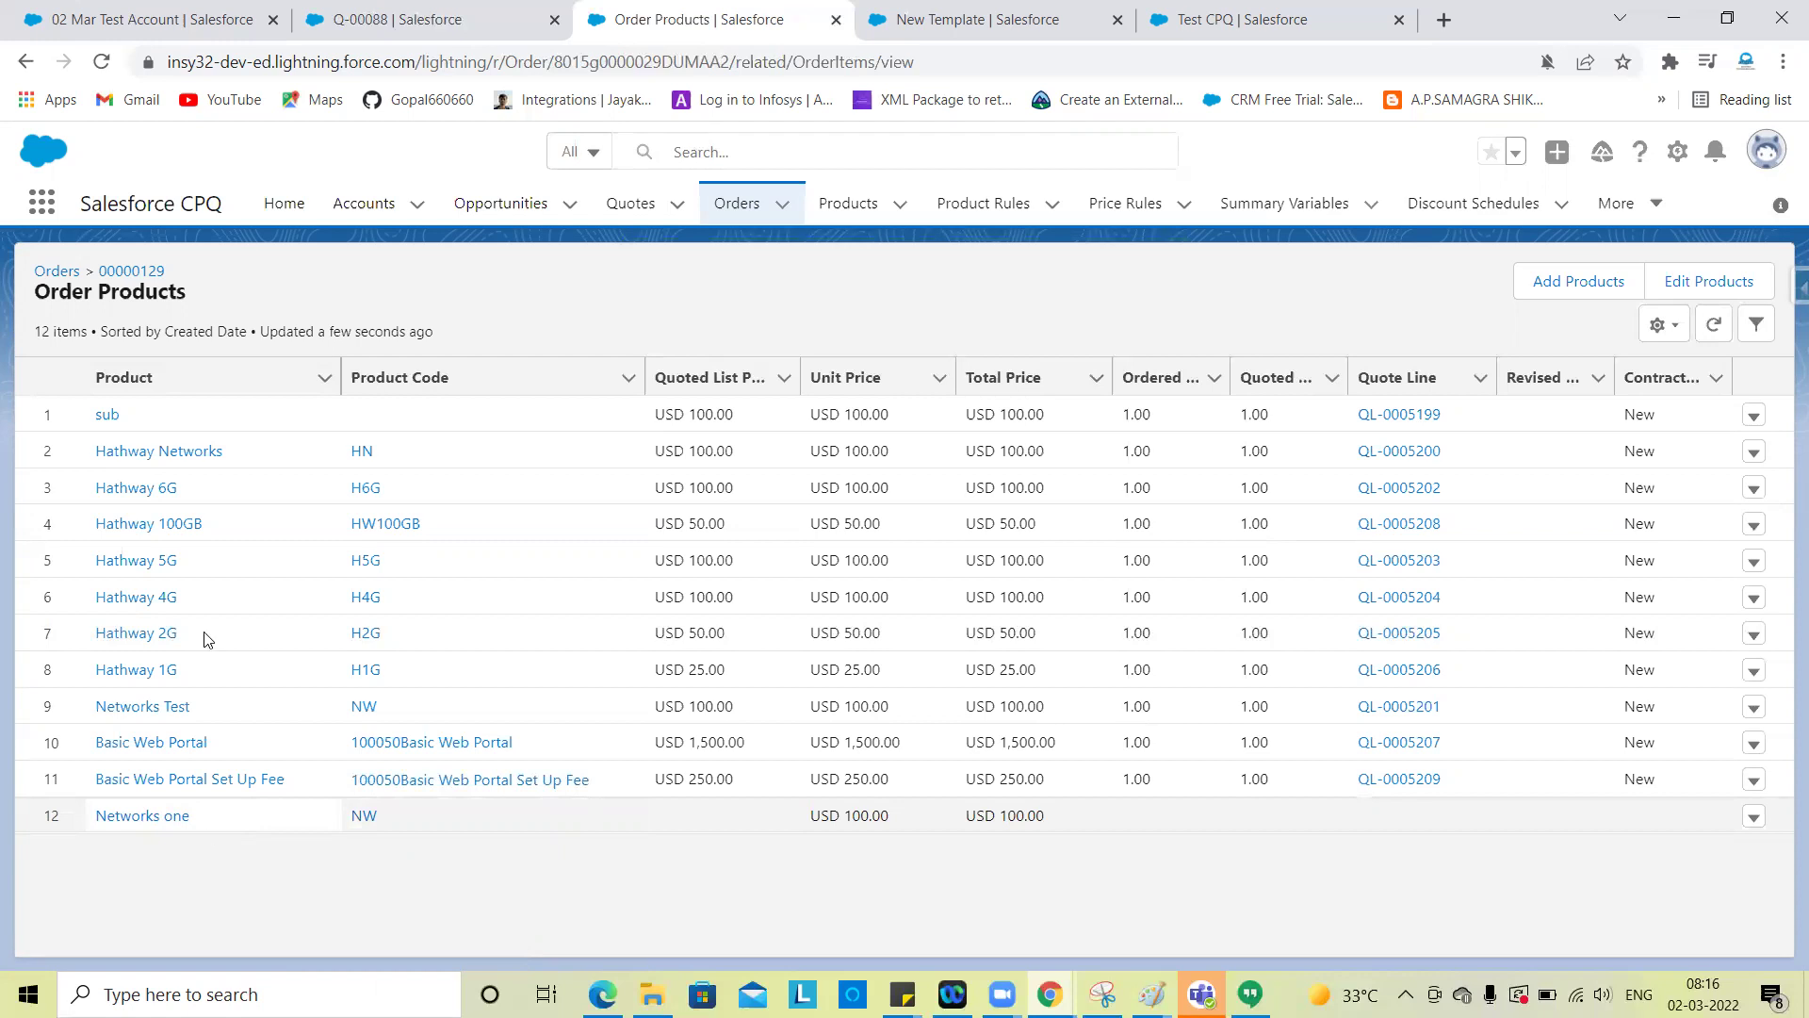
left_click(66, 272)
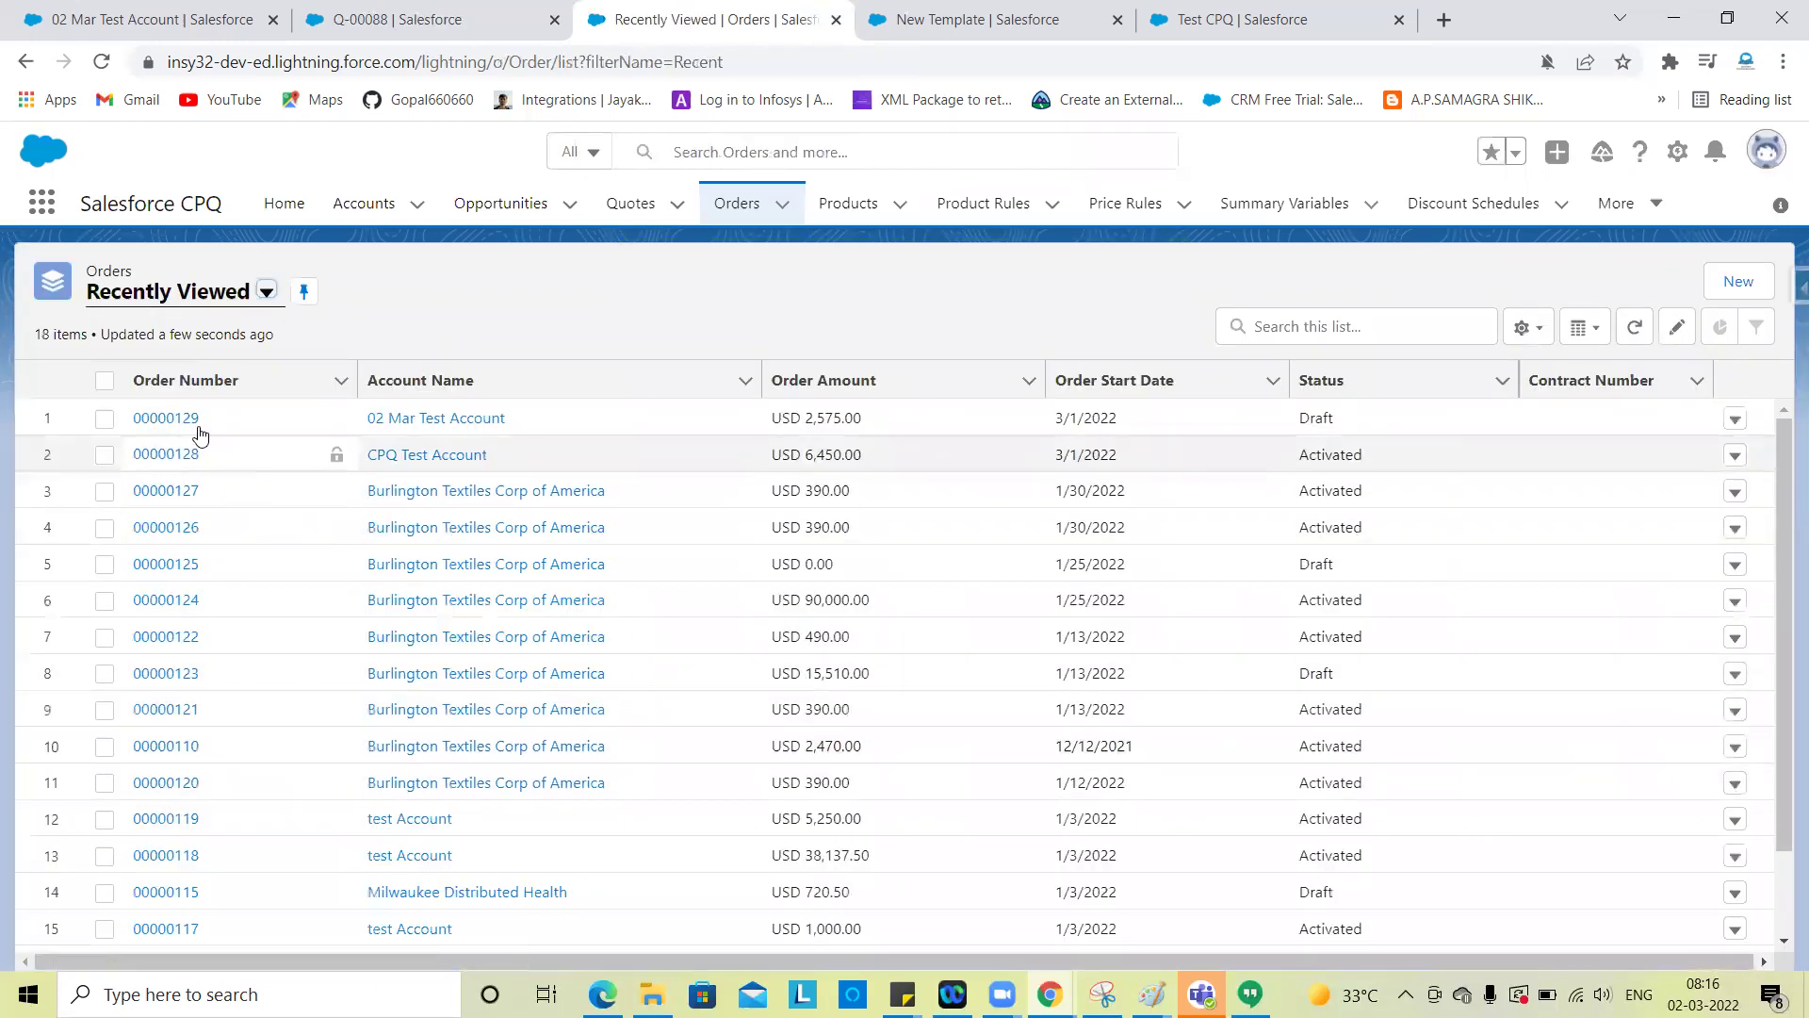
left_click(186, 418)
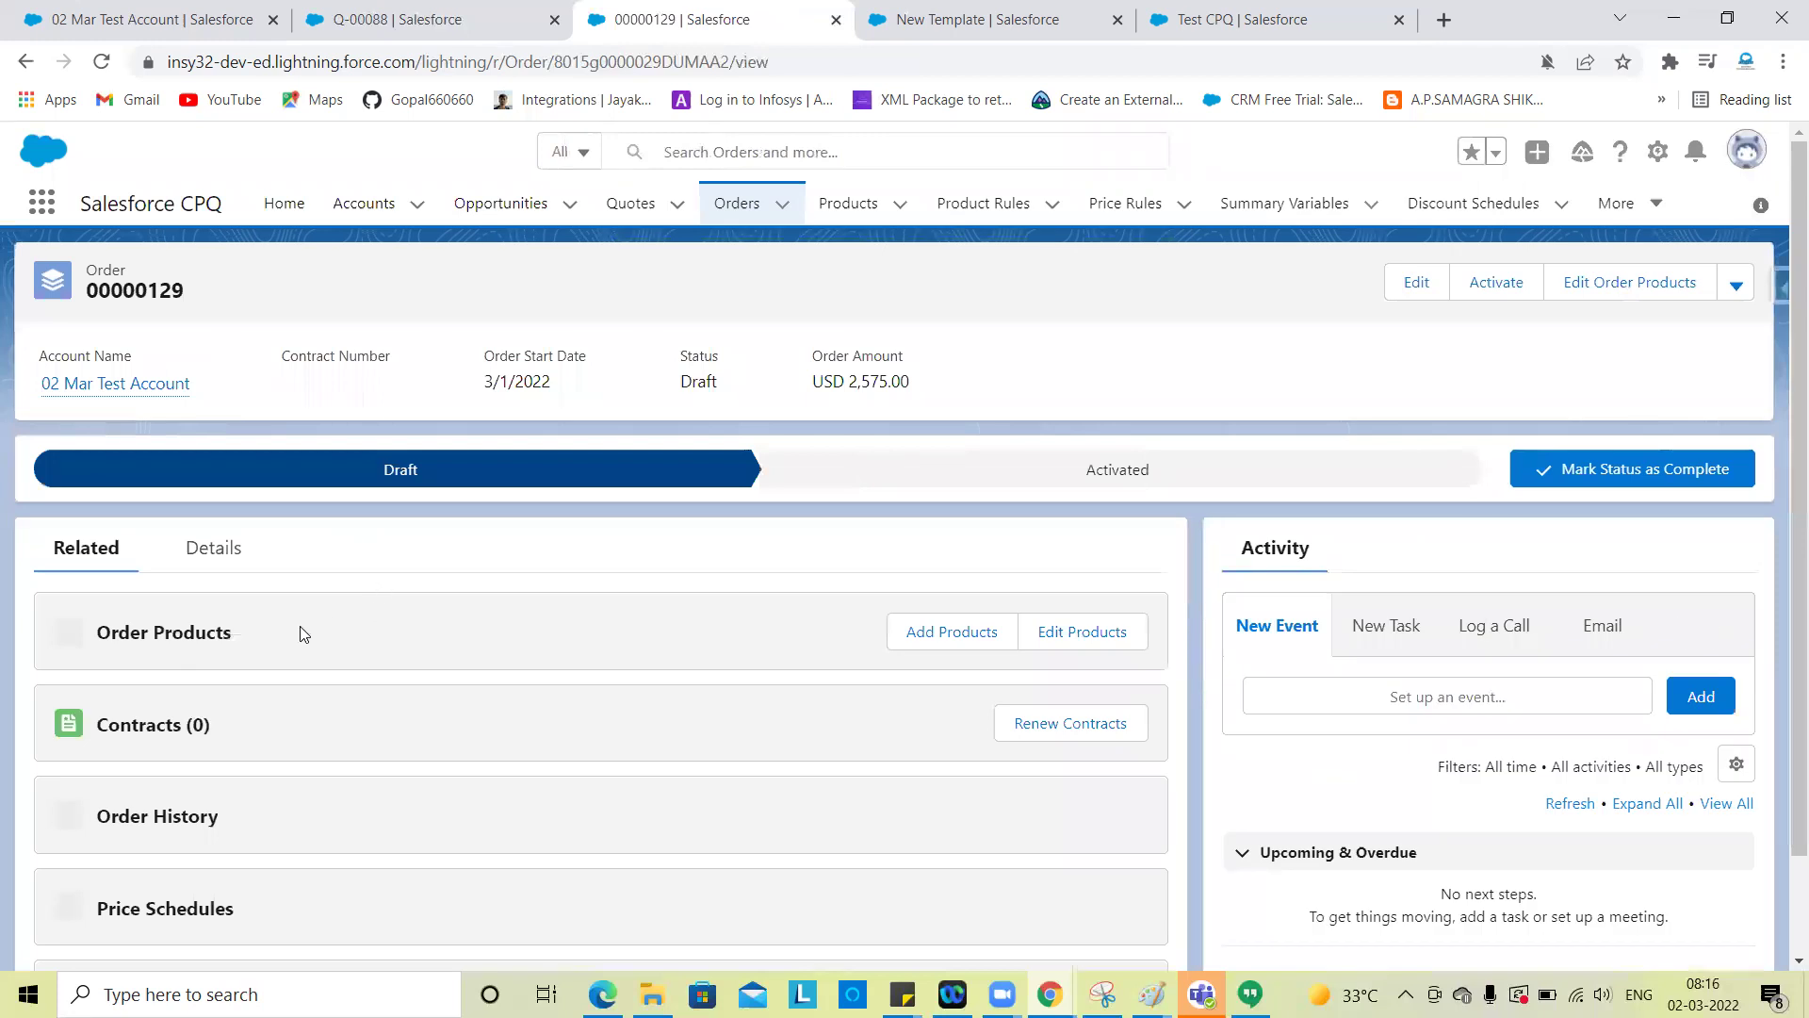
Review the draft order's products, contracts, order history and price schedules
scroll(287, 596, "down", 4)
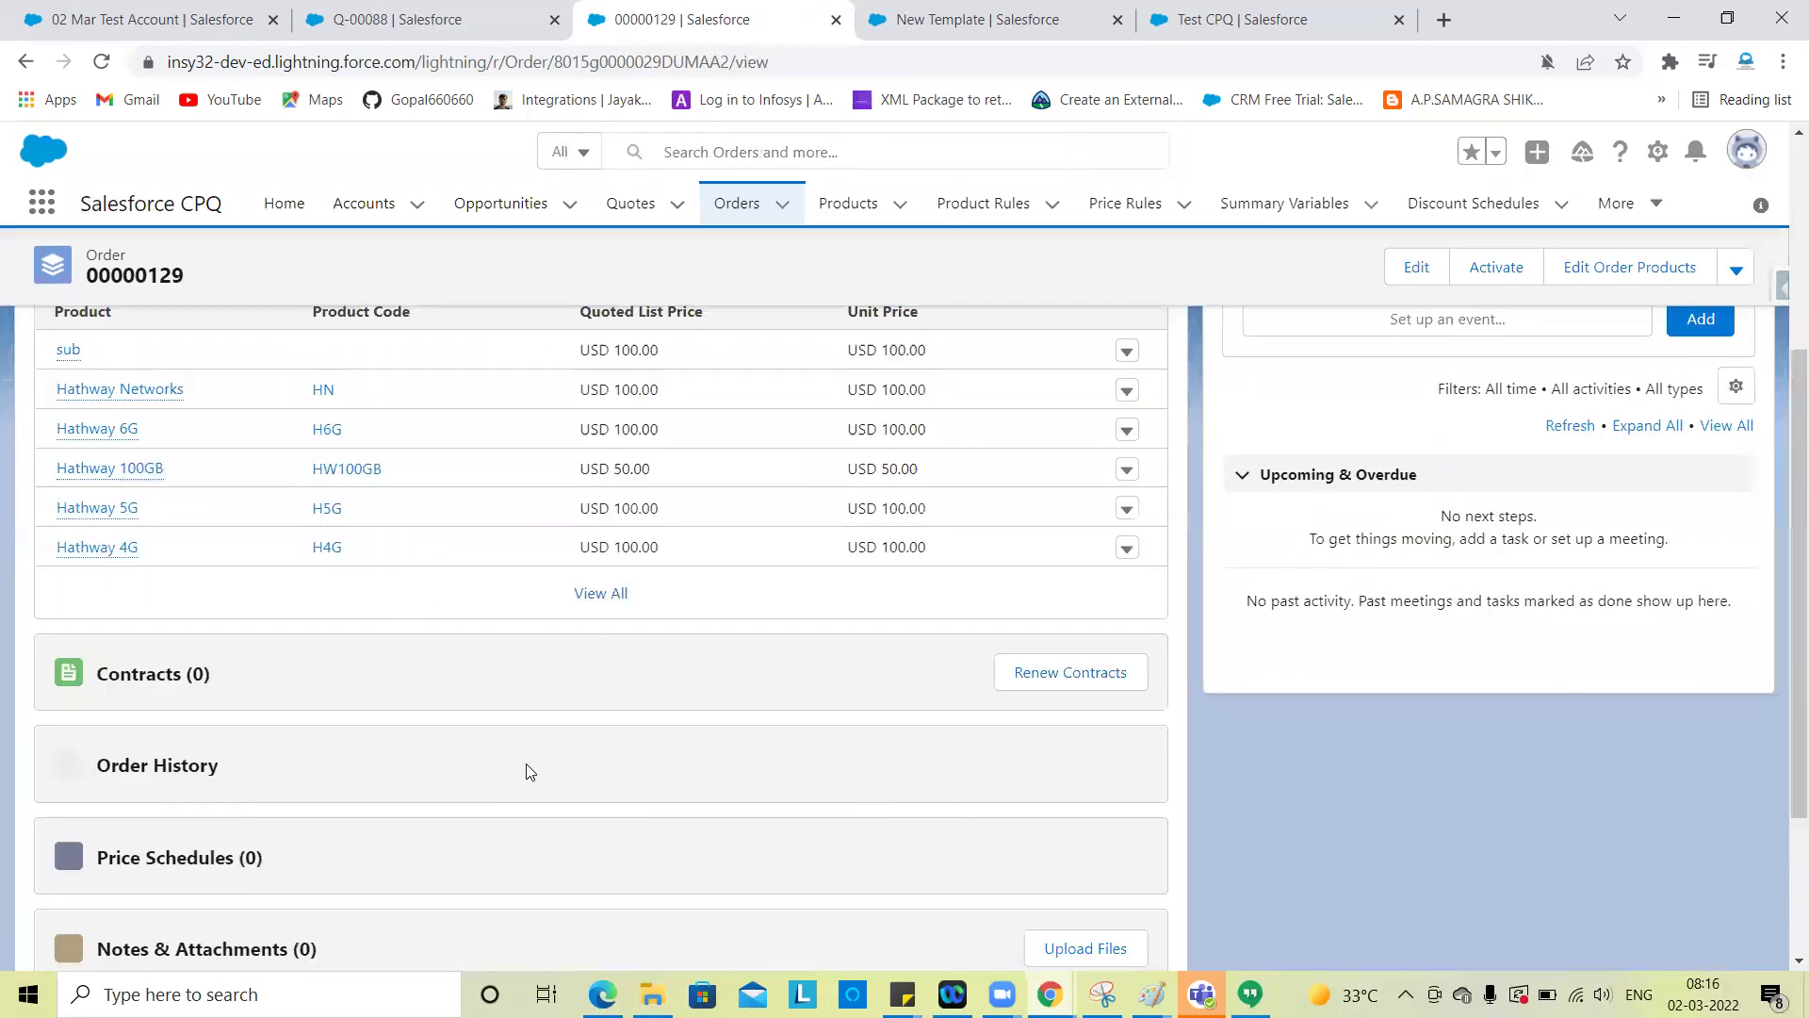
scroll(346, 682, "up", 3)
scroll(500, 768, "down", 2)
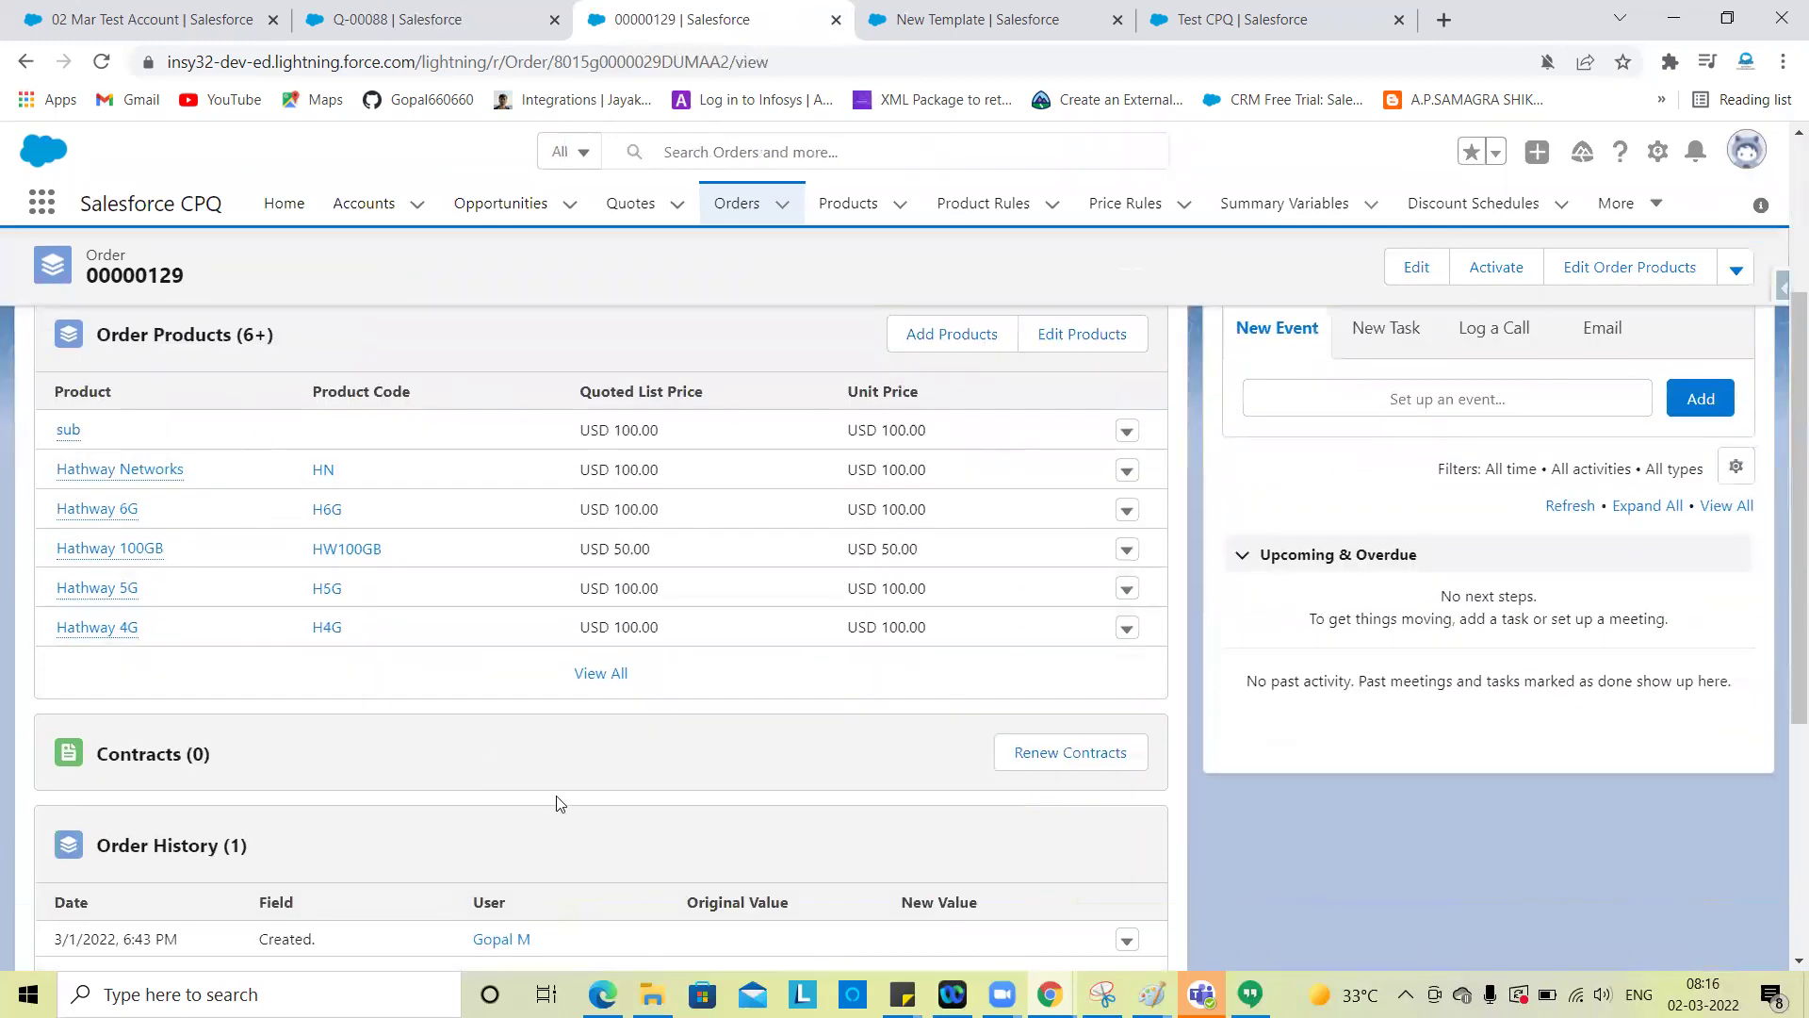
scroll(839, 753, "up", 2)
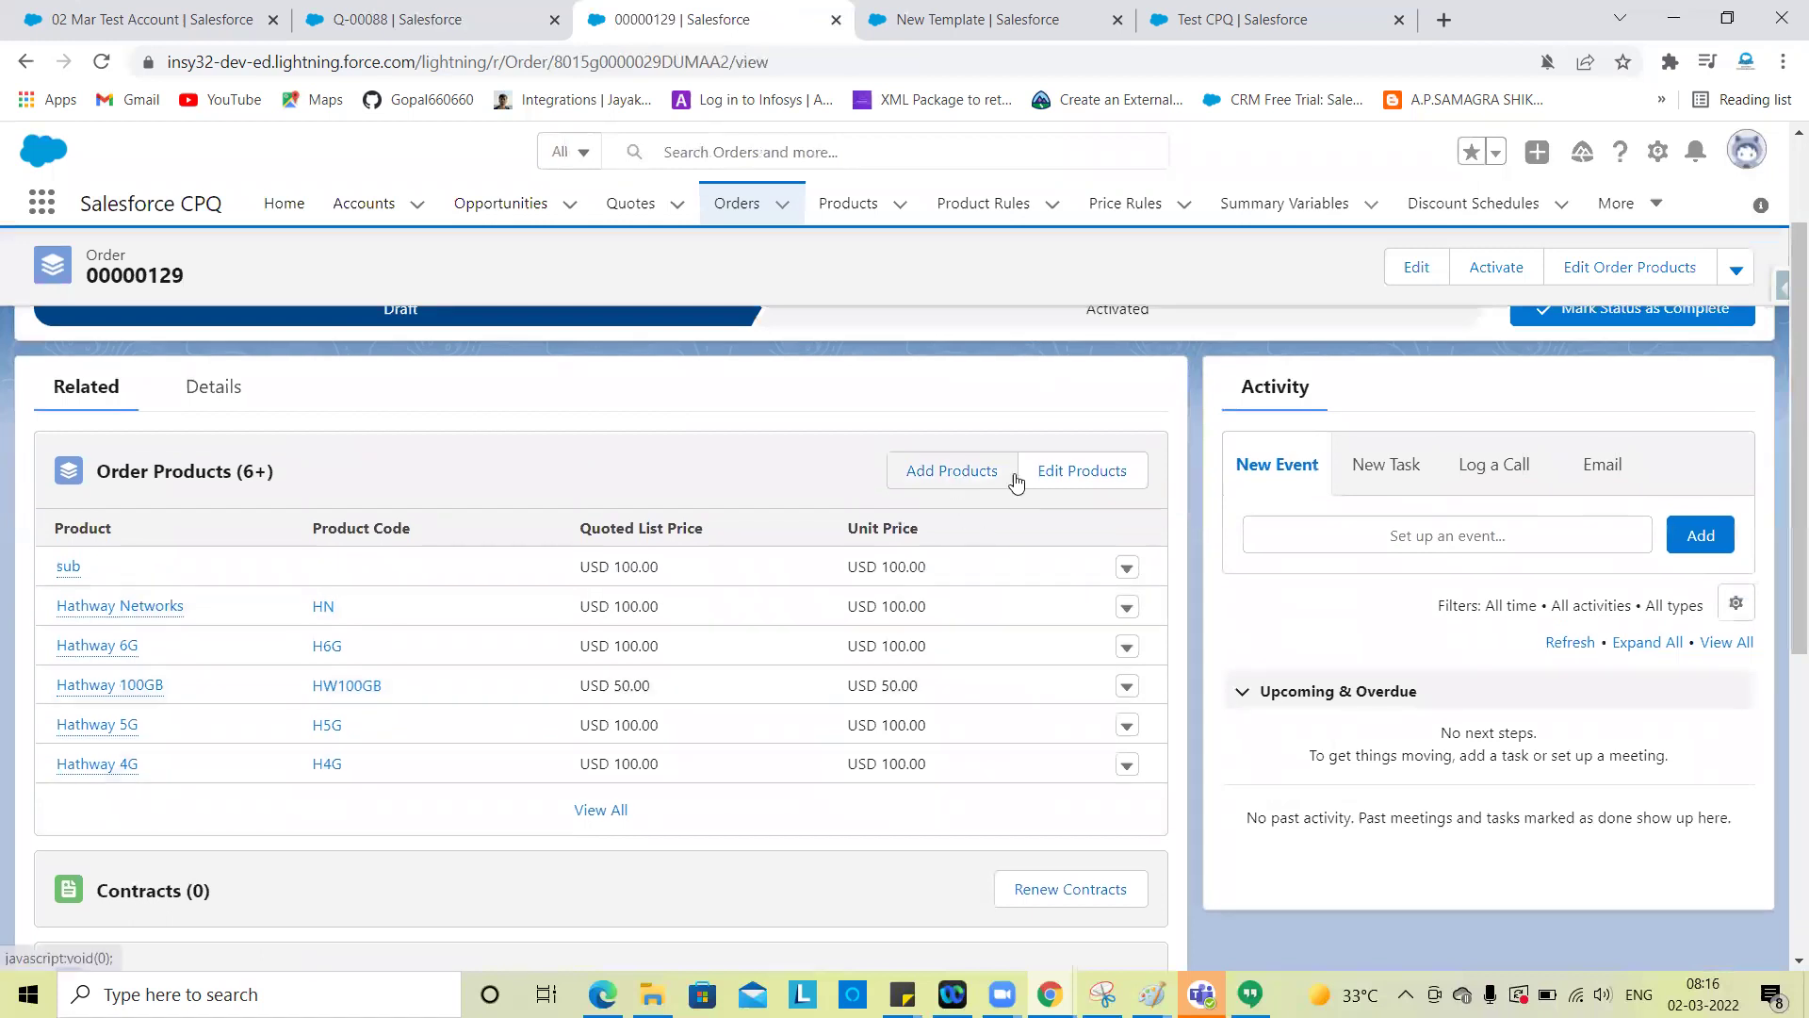
scroll(778, 731, "down", 5)
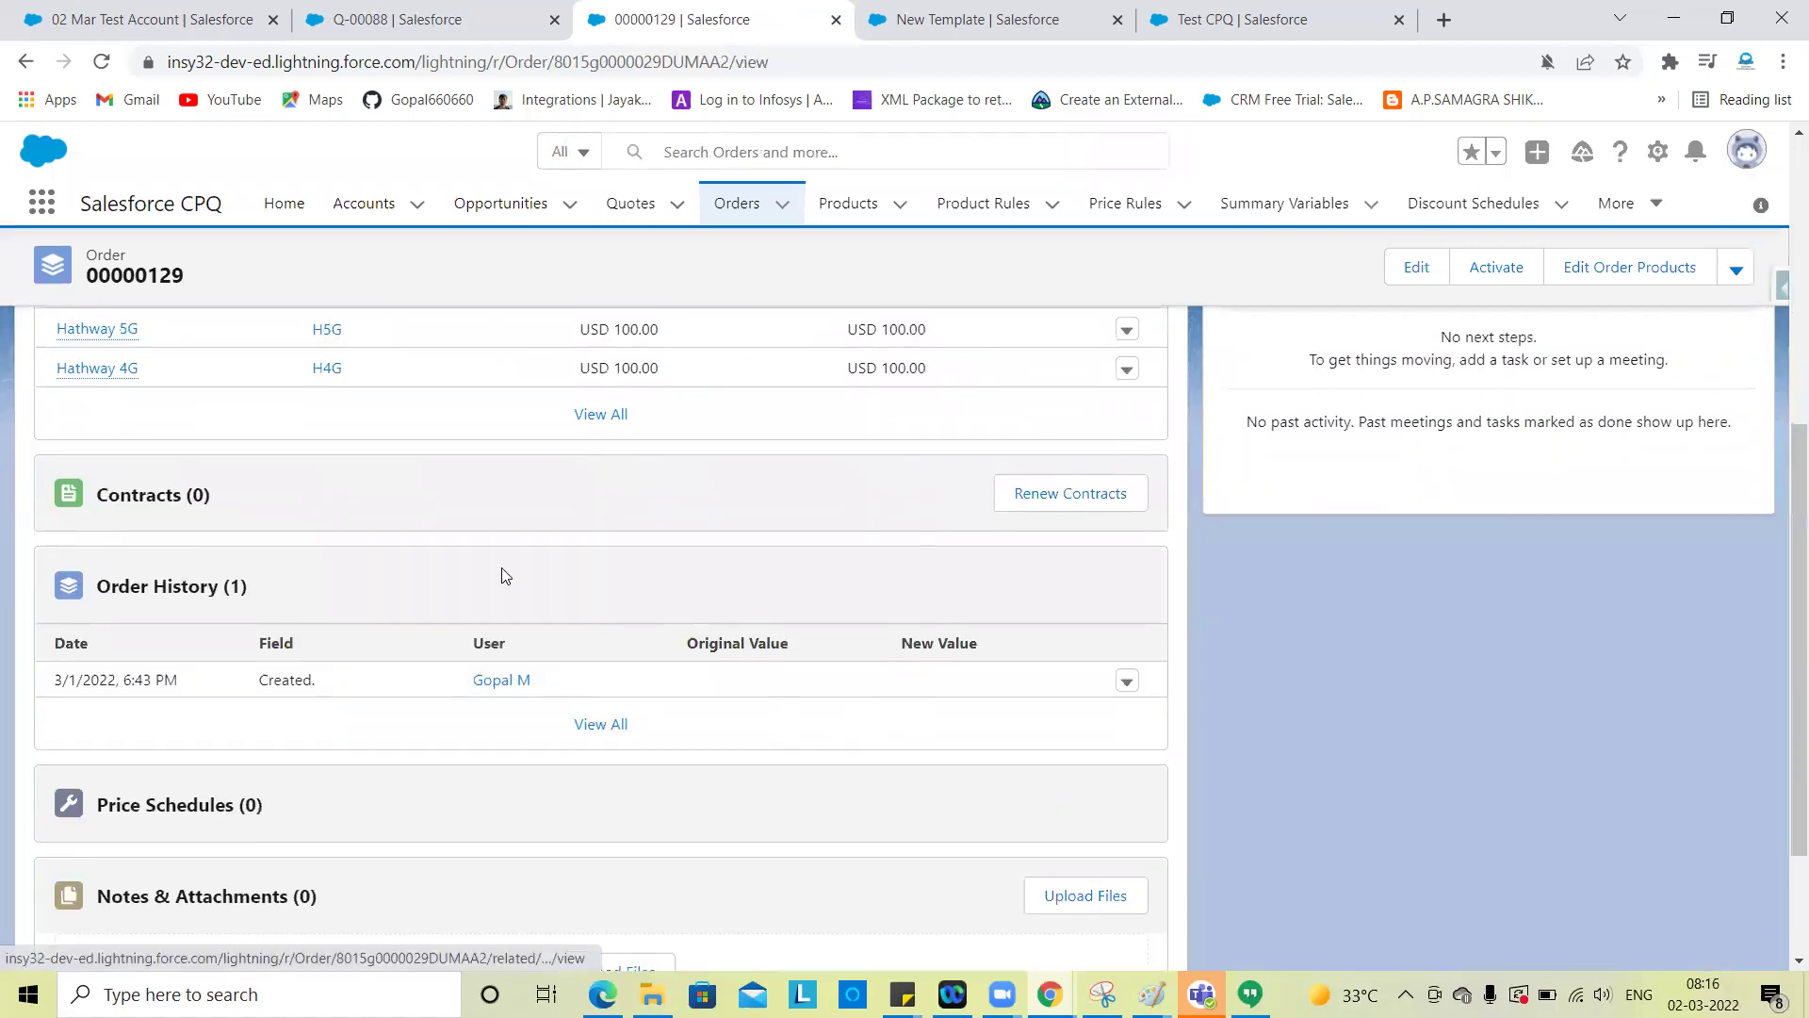
scroll(648, 801, "up", 7)
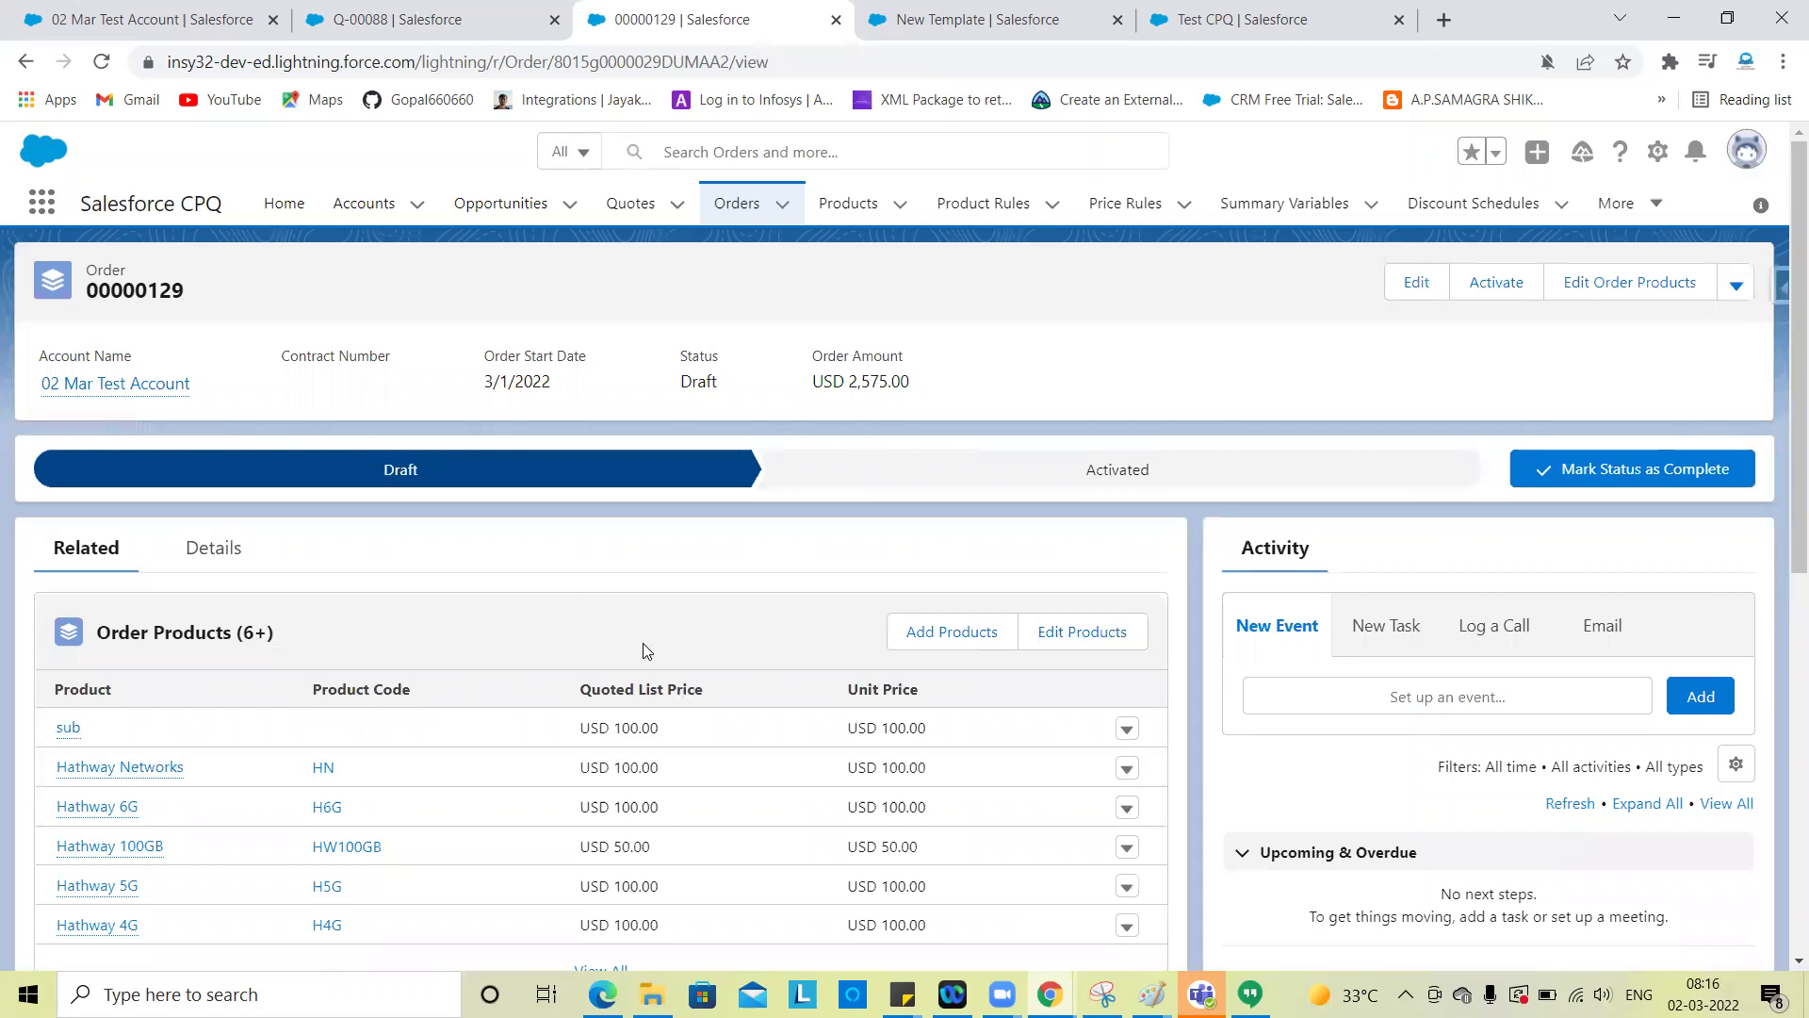
Change the order's current status to Activated
left_click(1108, 478)
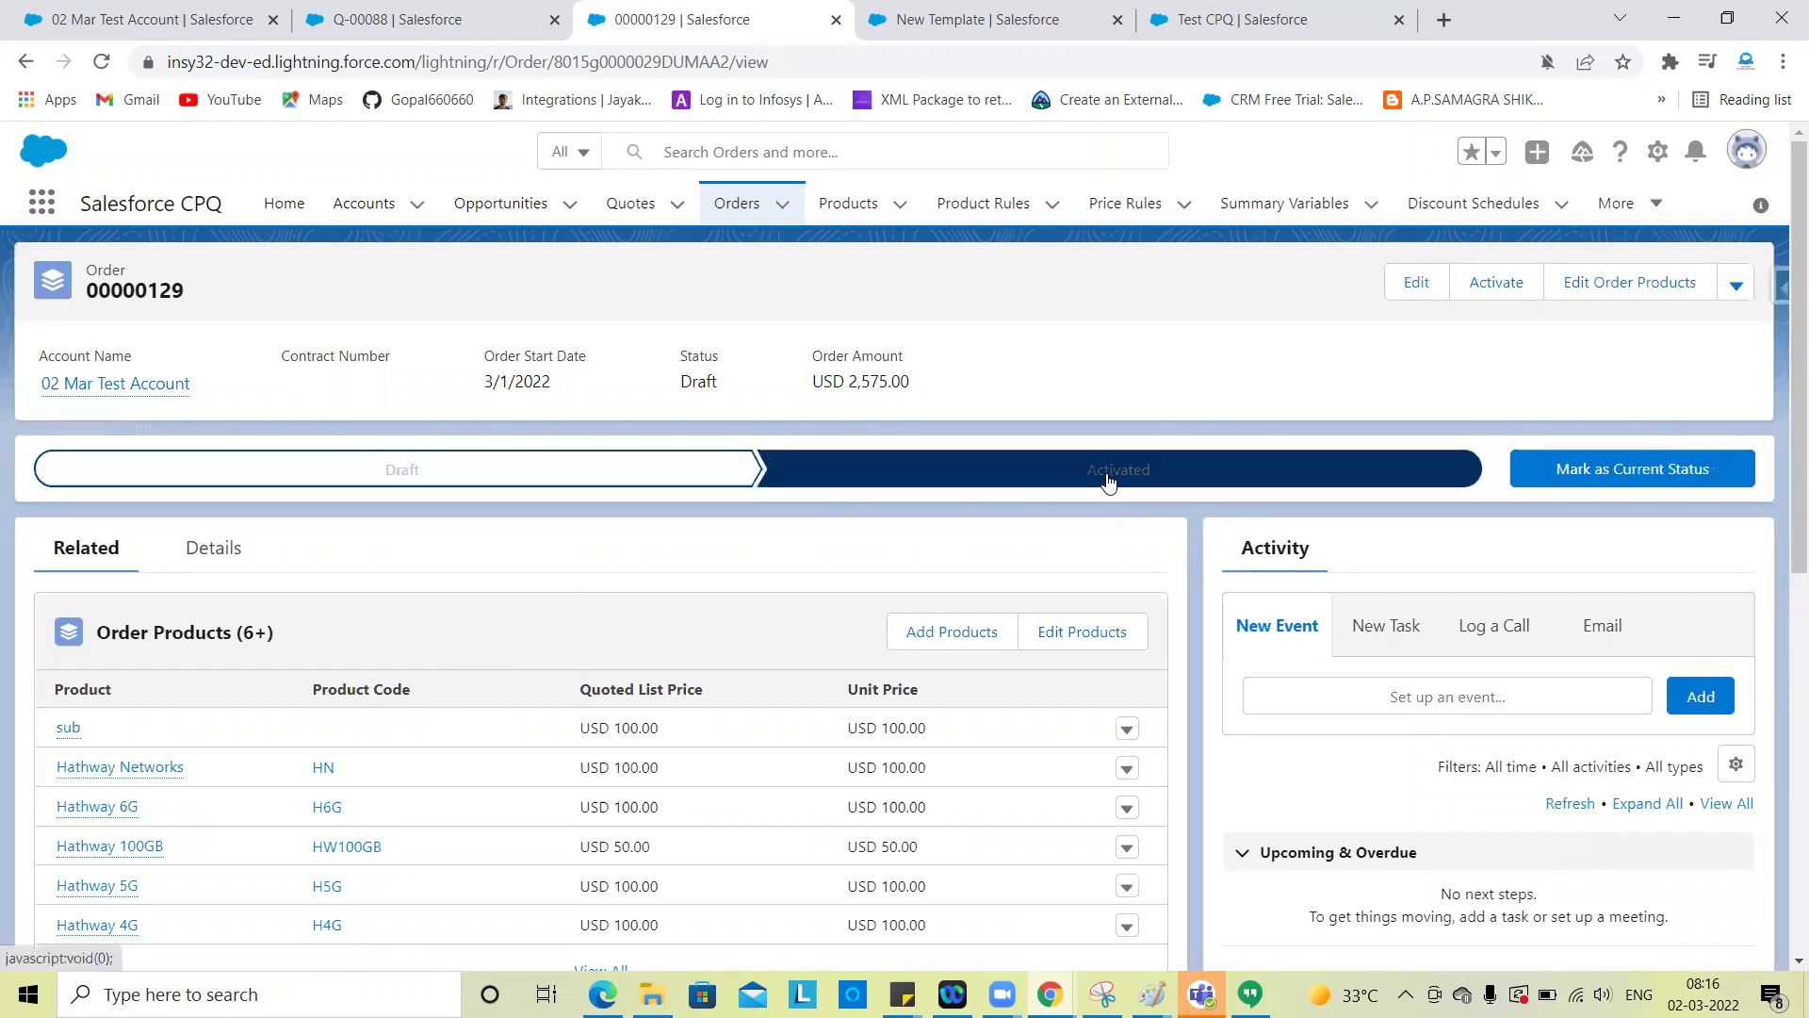
left_click(1626, 467)
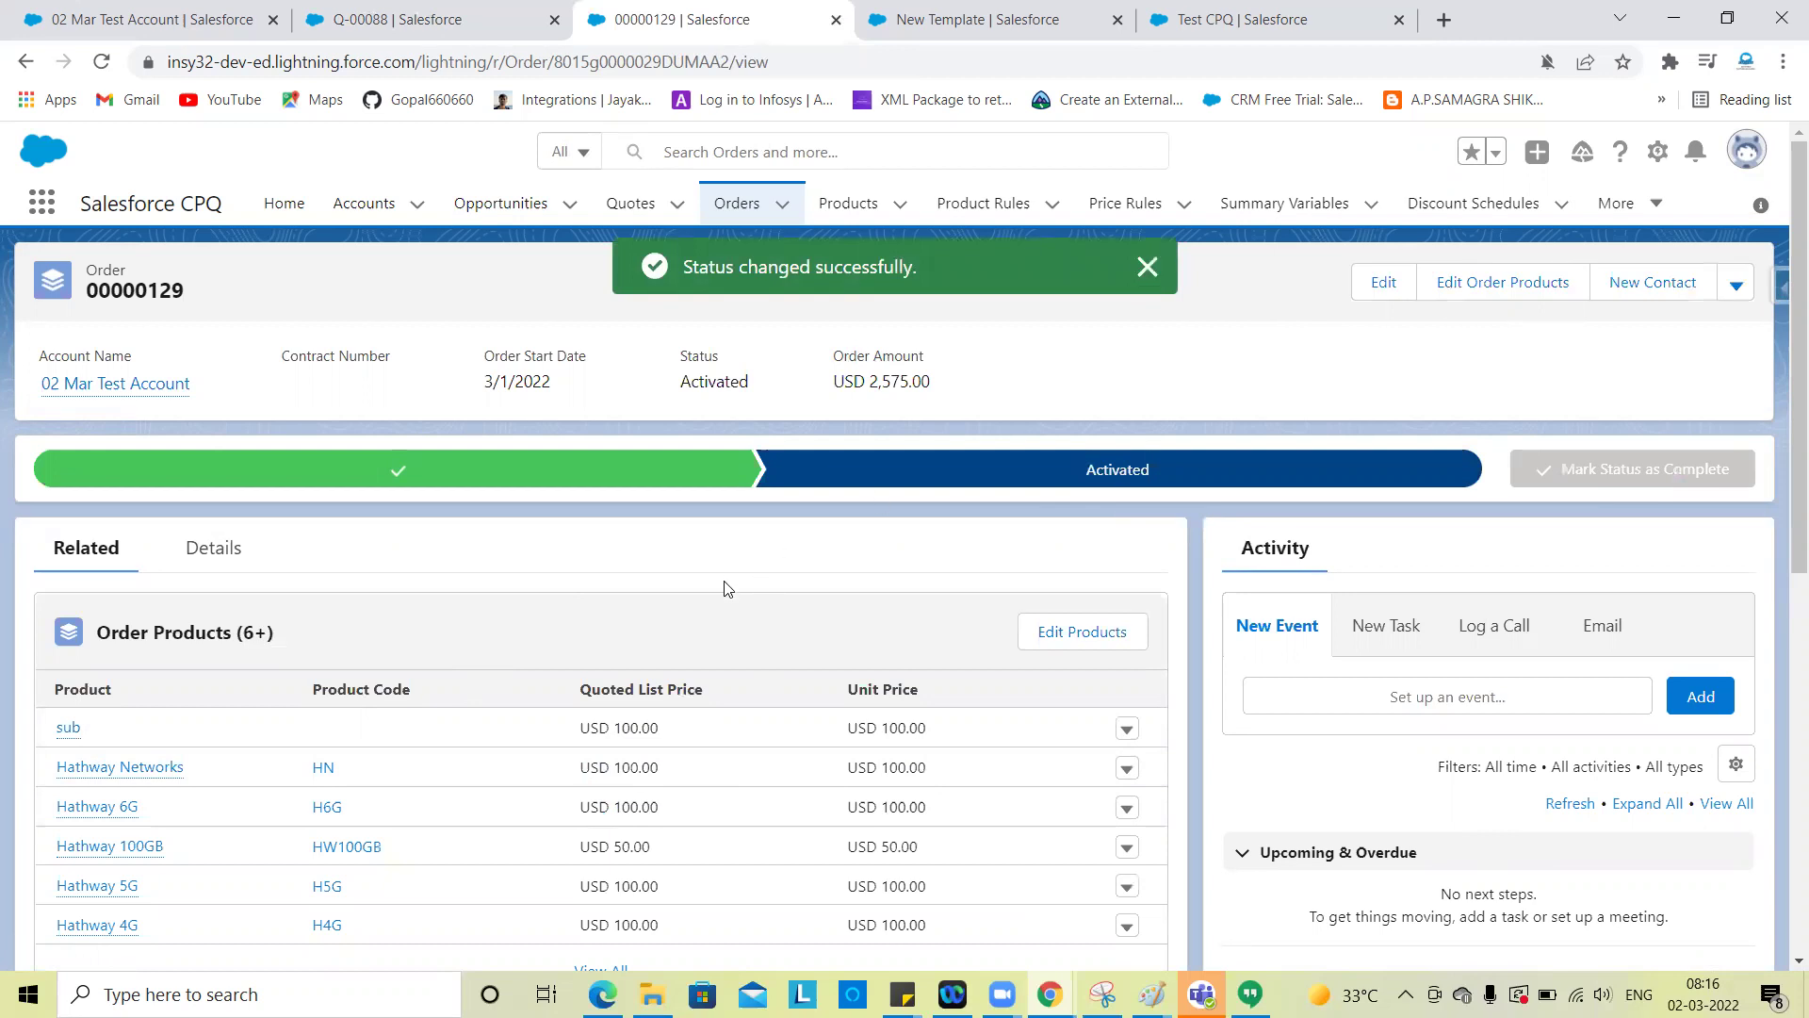
scroll(728, 588, "down", 1)
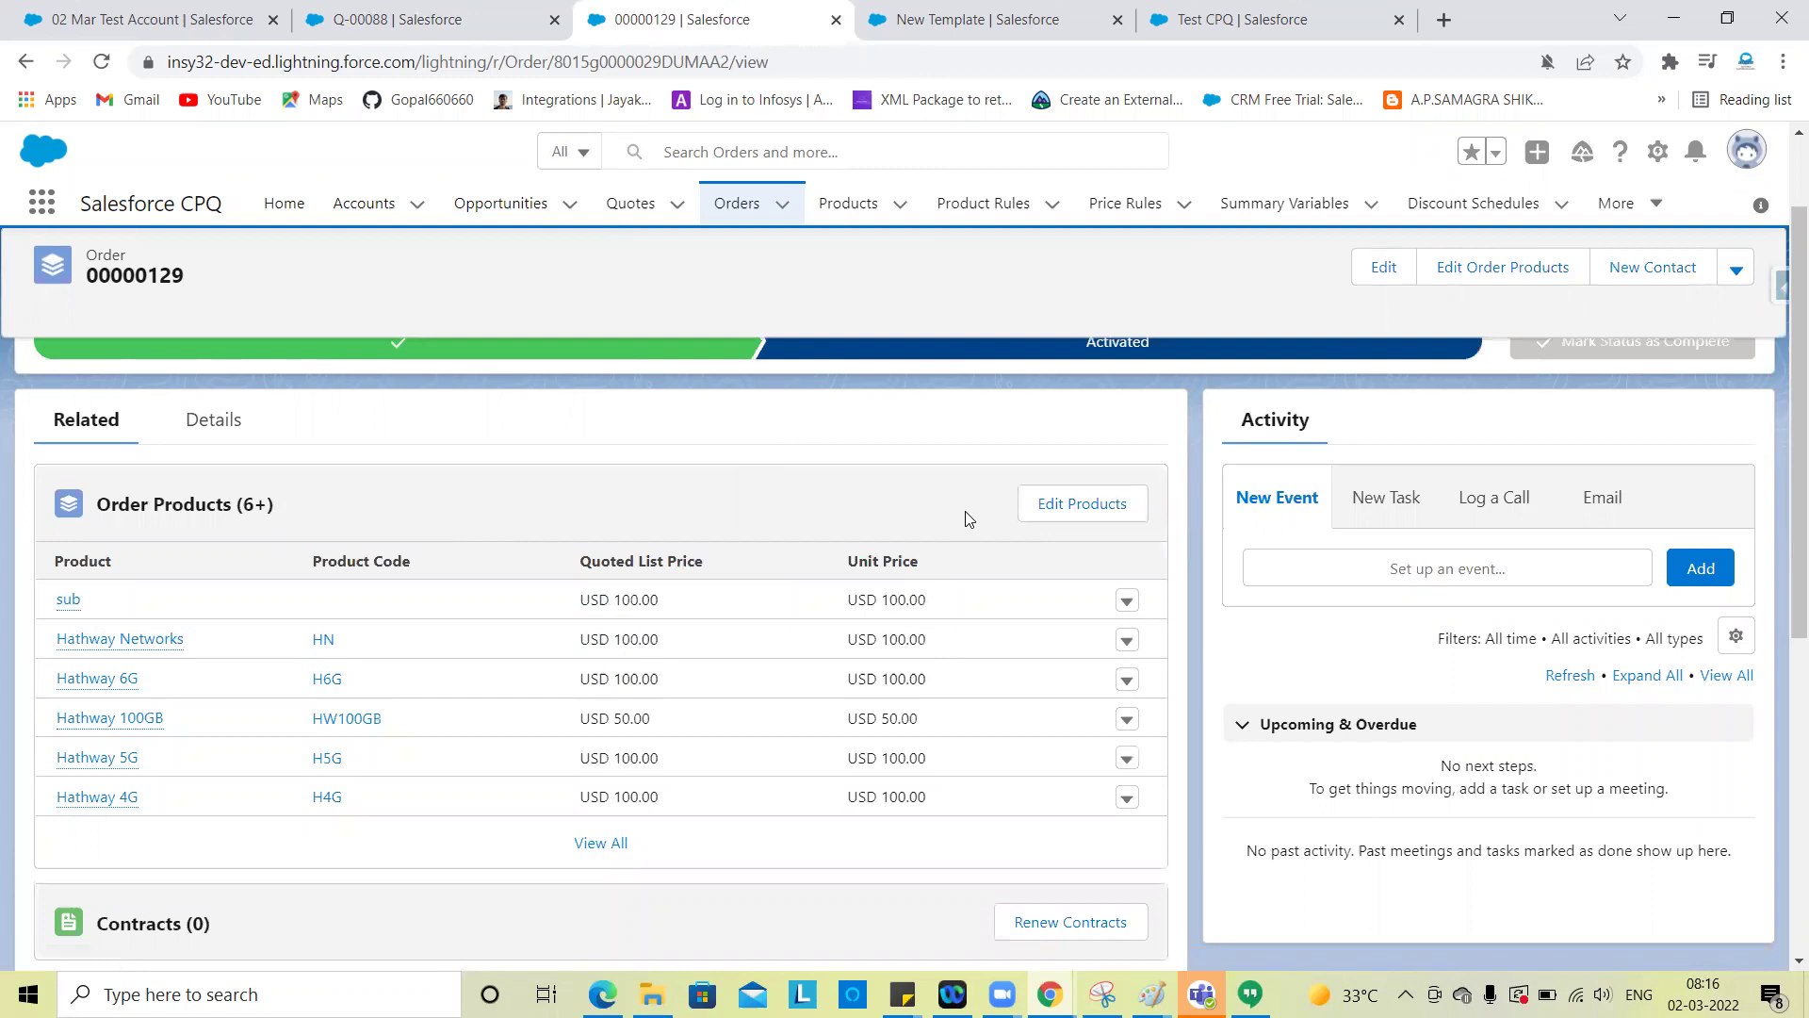
scroll(968, 518, "up", 1)
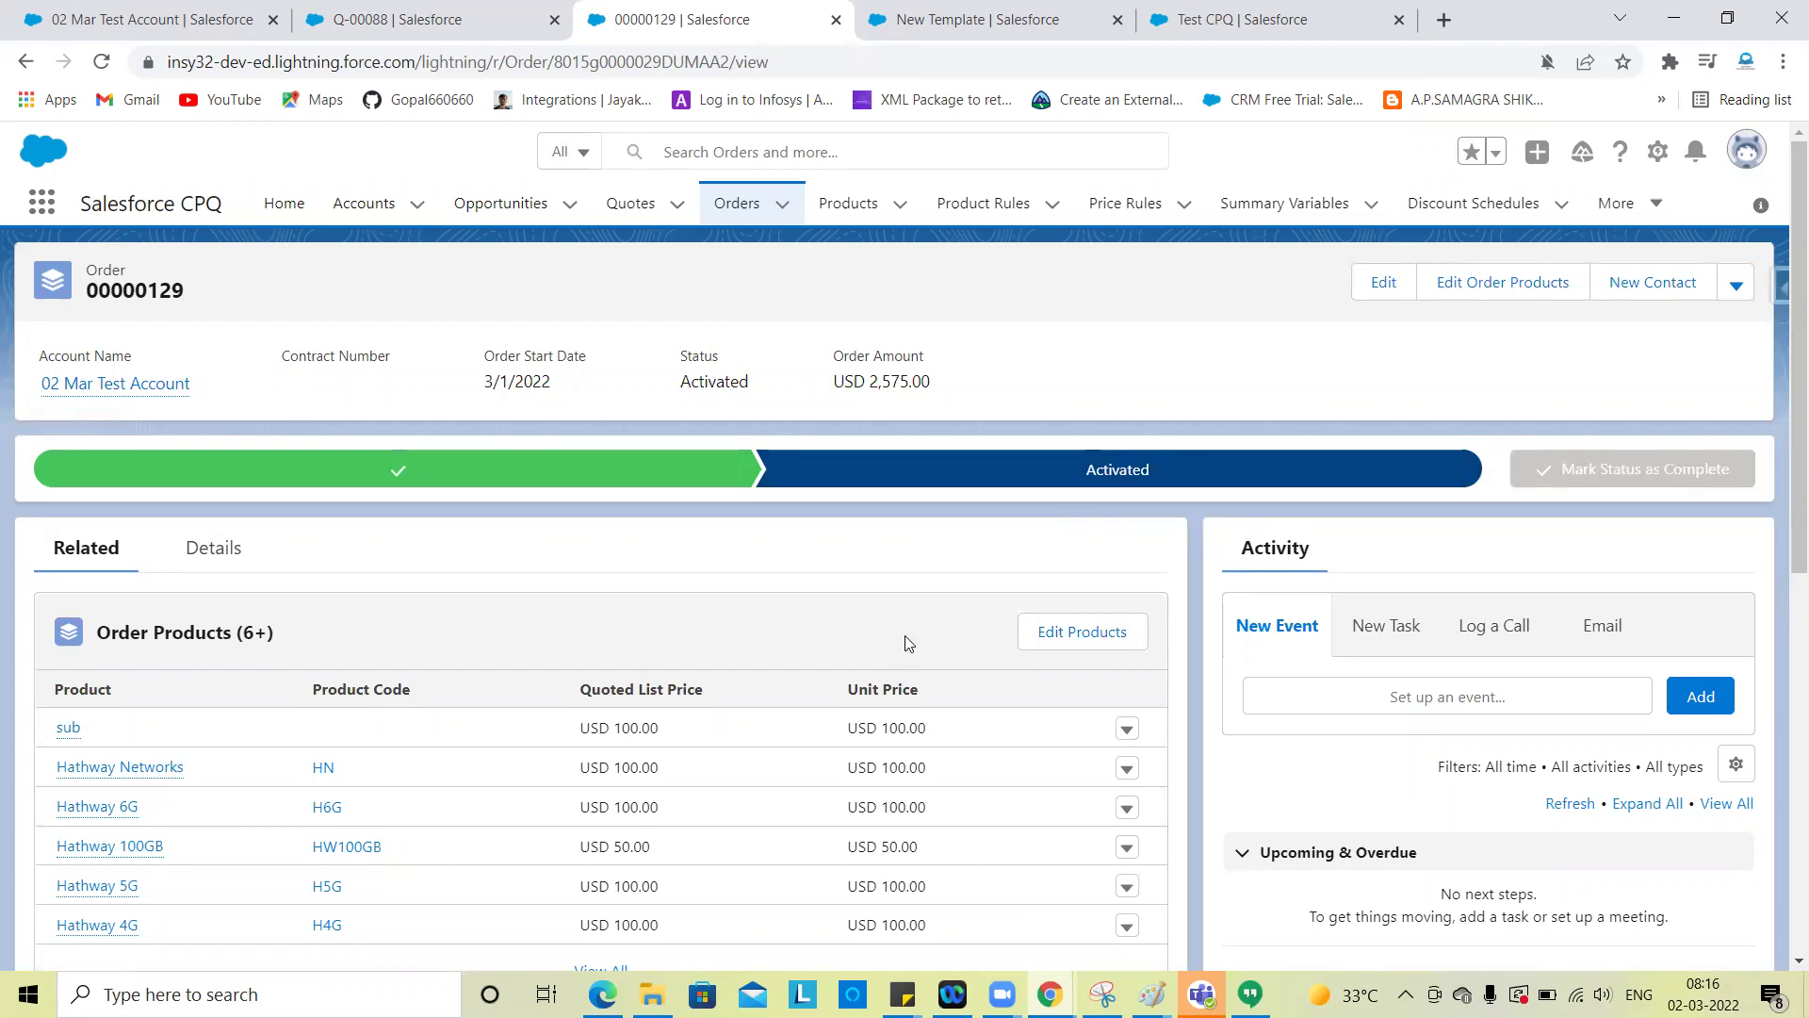
Inspect the editable unit prices and quantities of the activated order's products and leave them without saving
left_click(1074, 641)
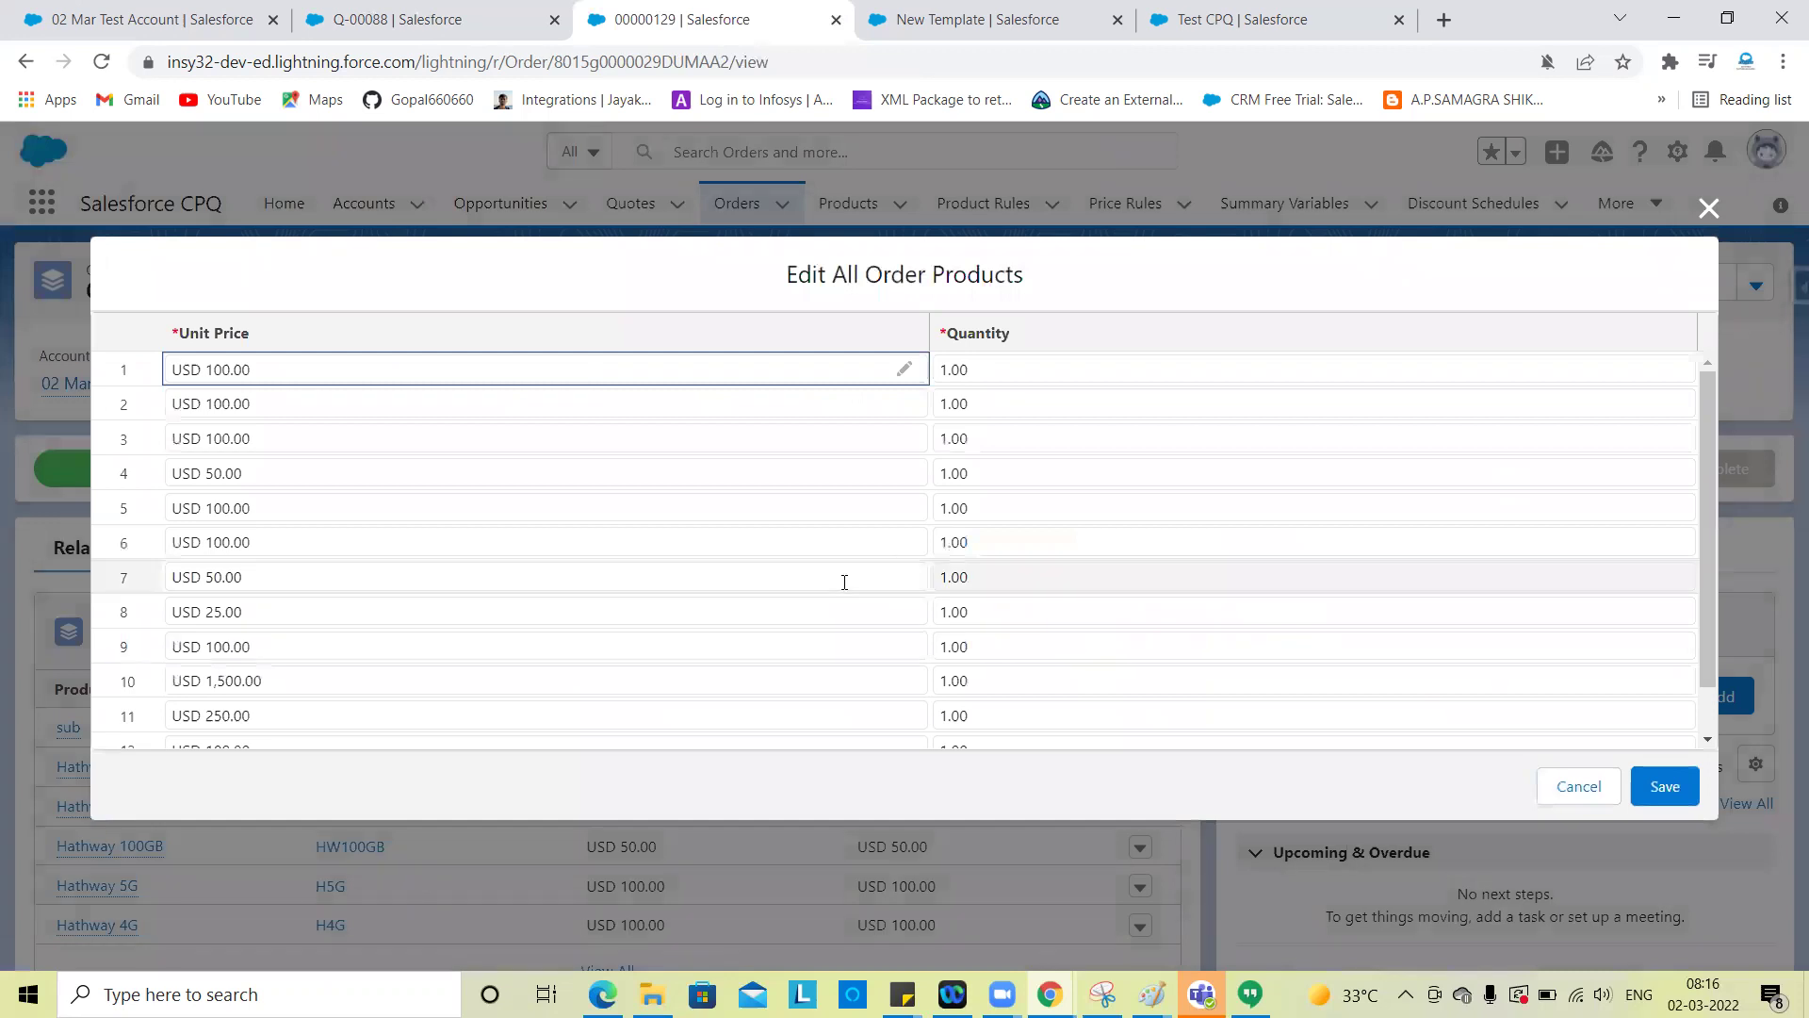
scroll(844, 580, "down", 1)
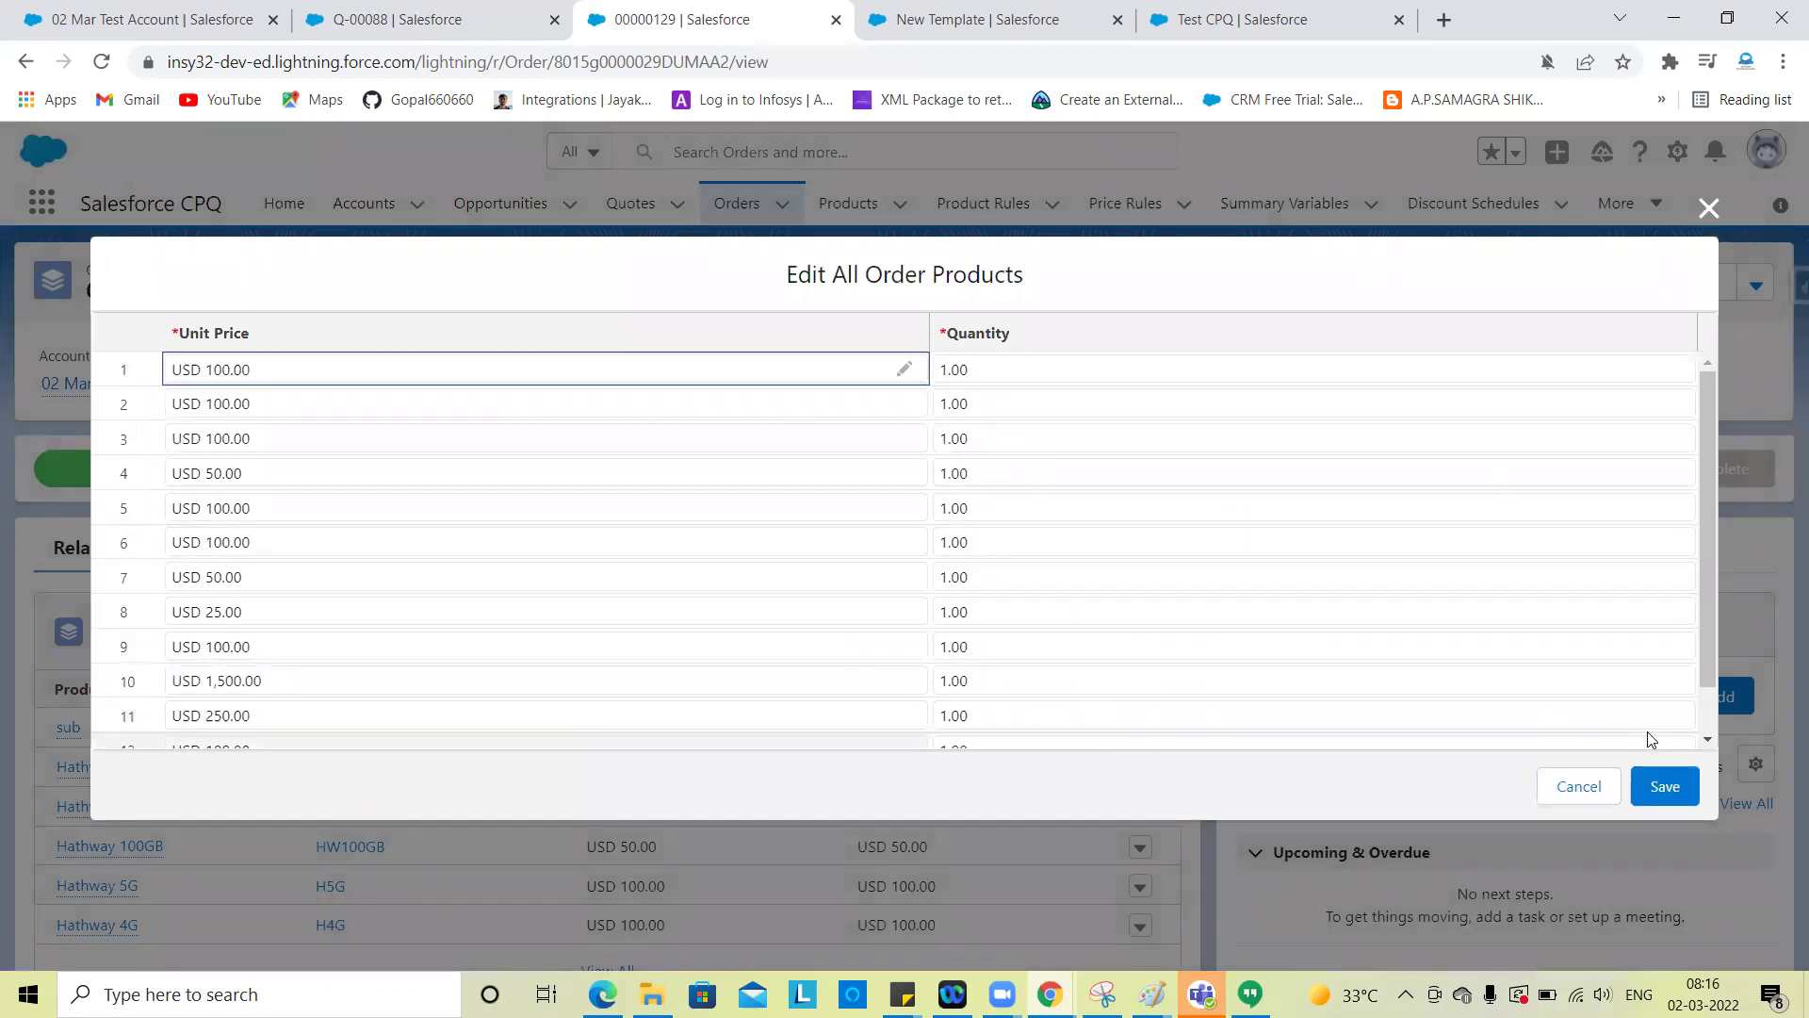
left_click(1579, 787)
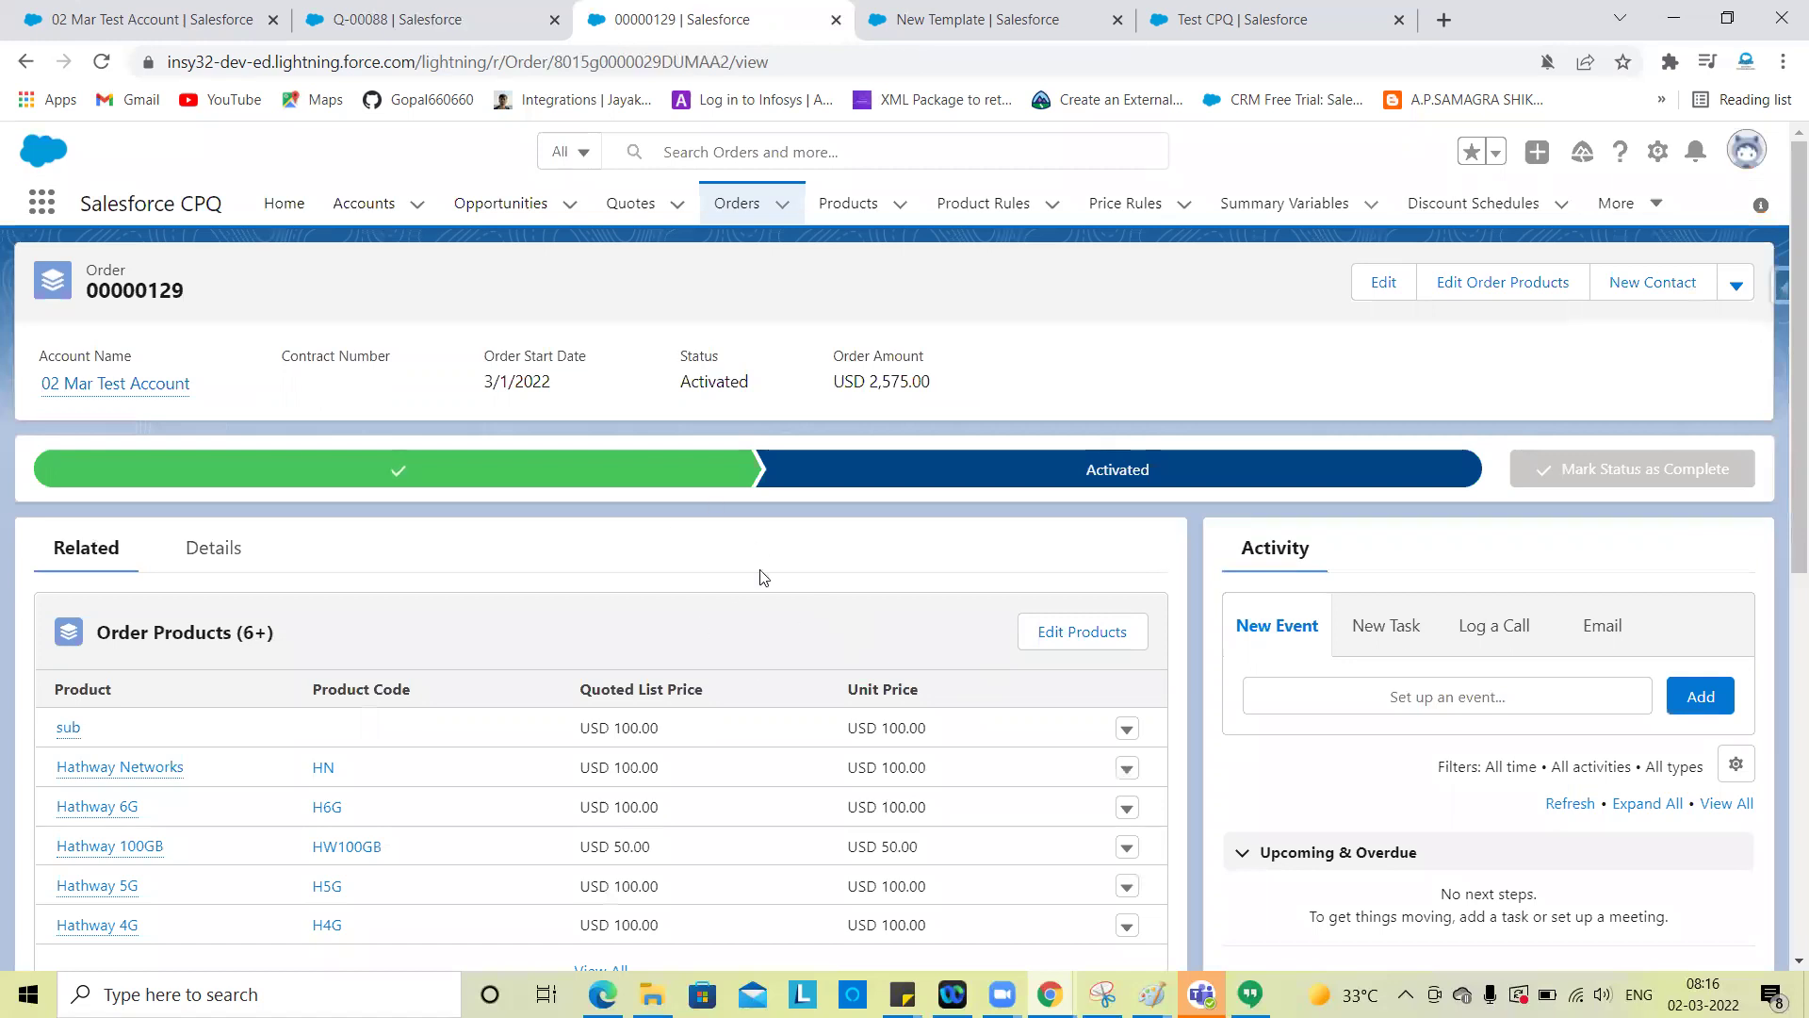
scroll(690, 591, "down", 3)
scroll(688, 586, "up", 3)
left_click(200, 552)
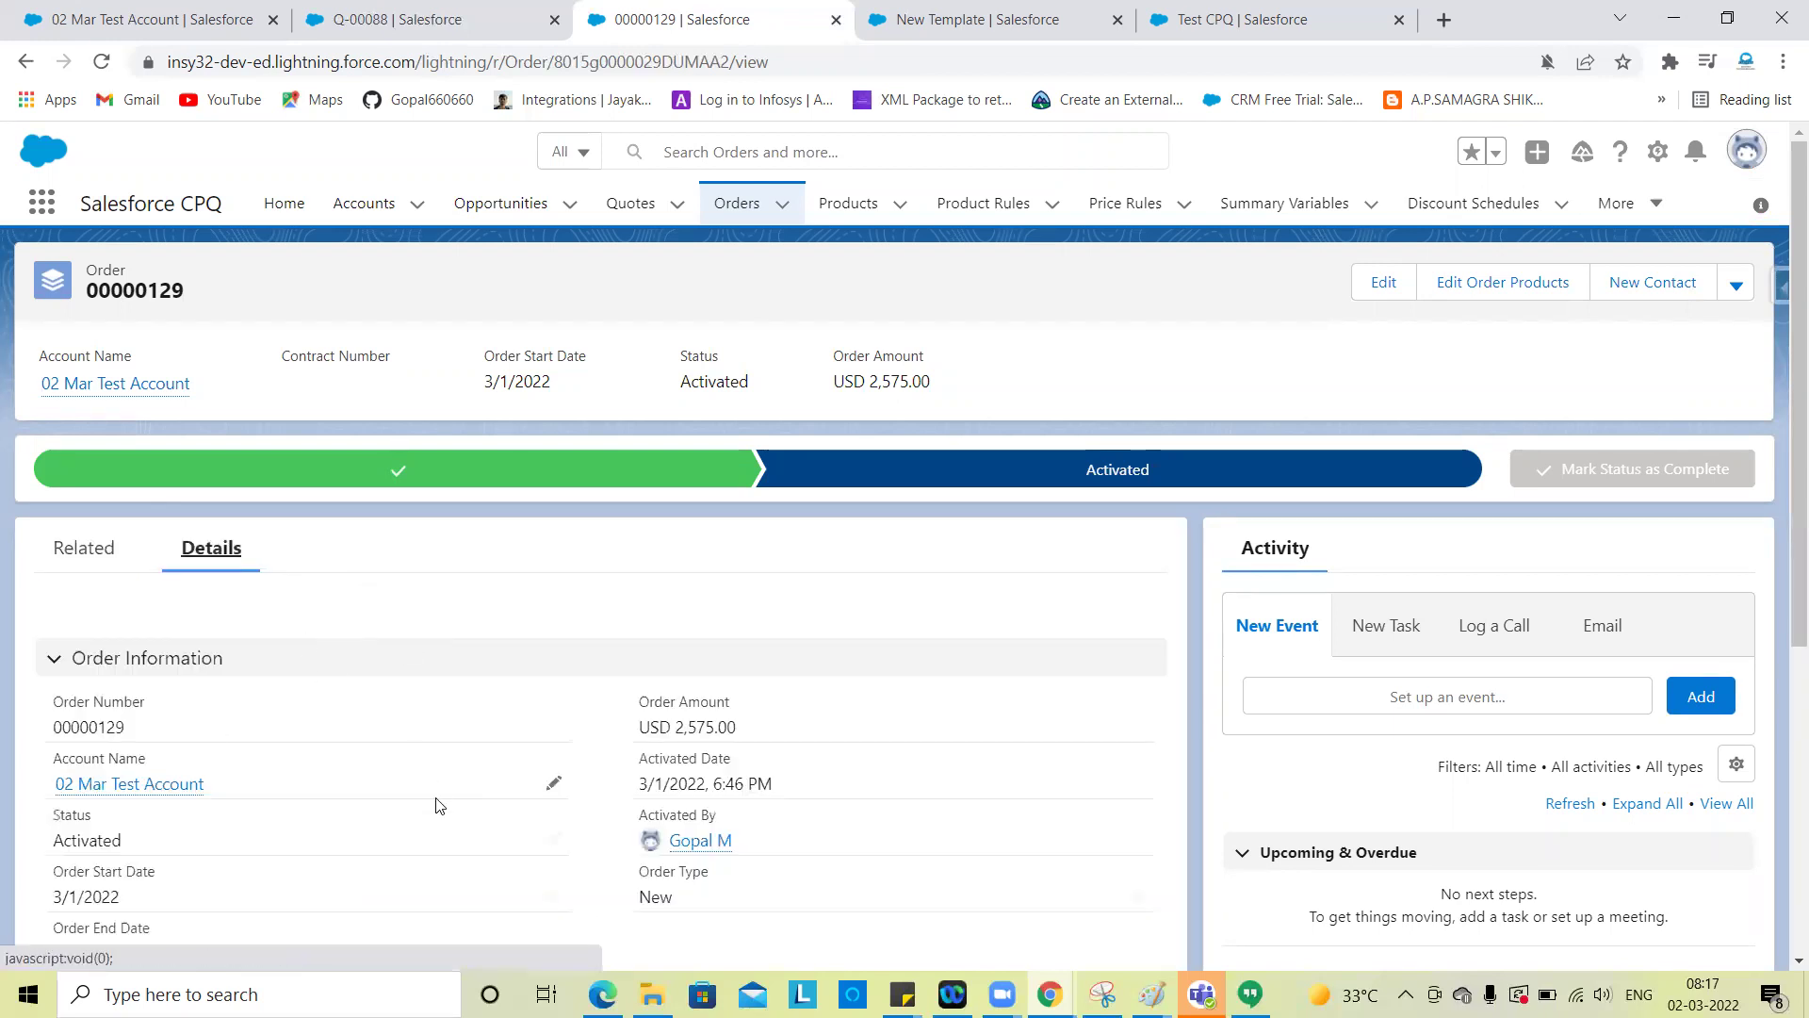
scroll(436, 804, "down", 5)
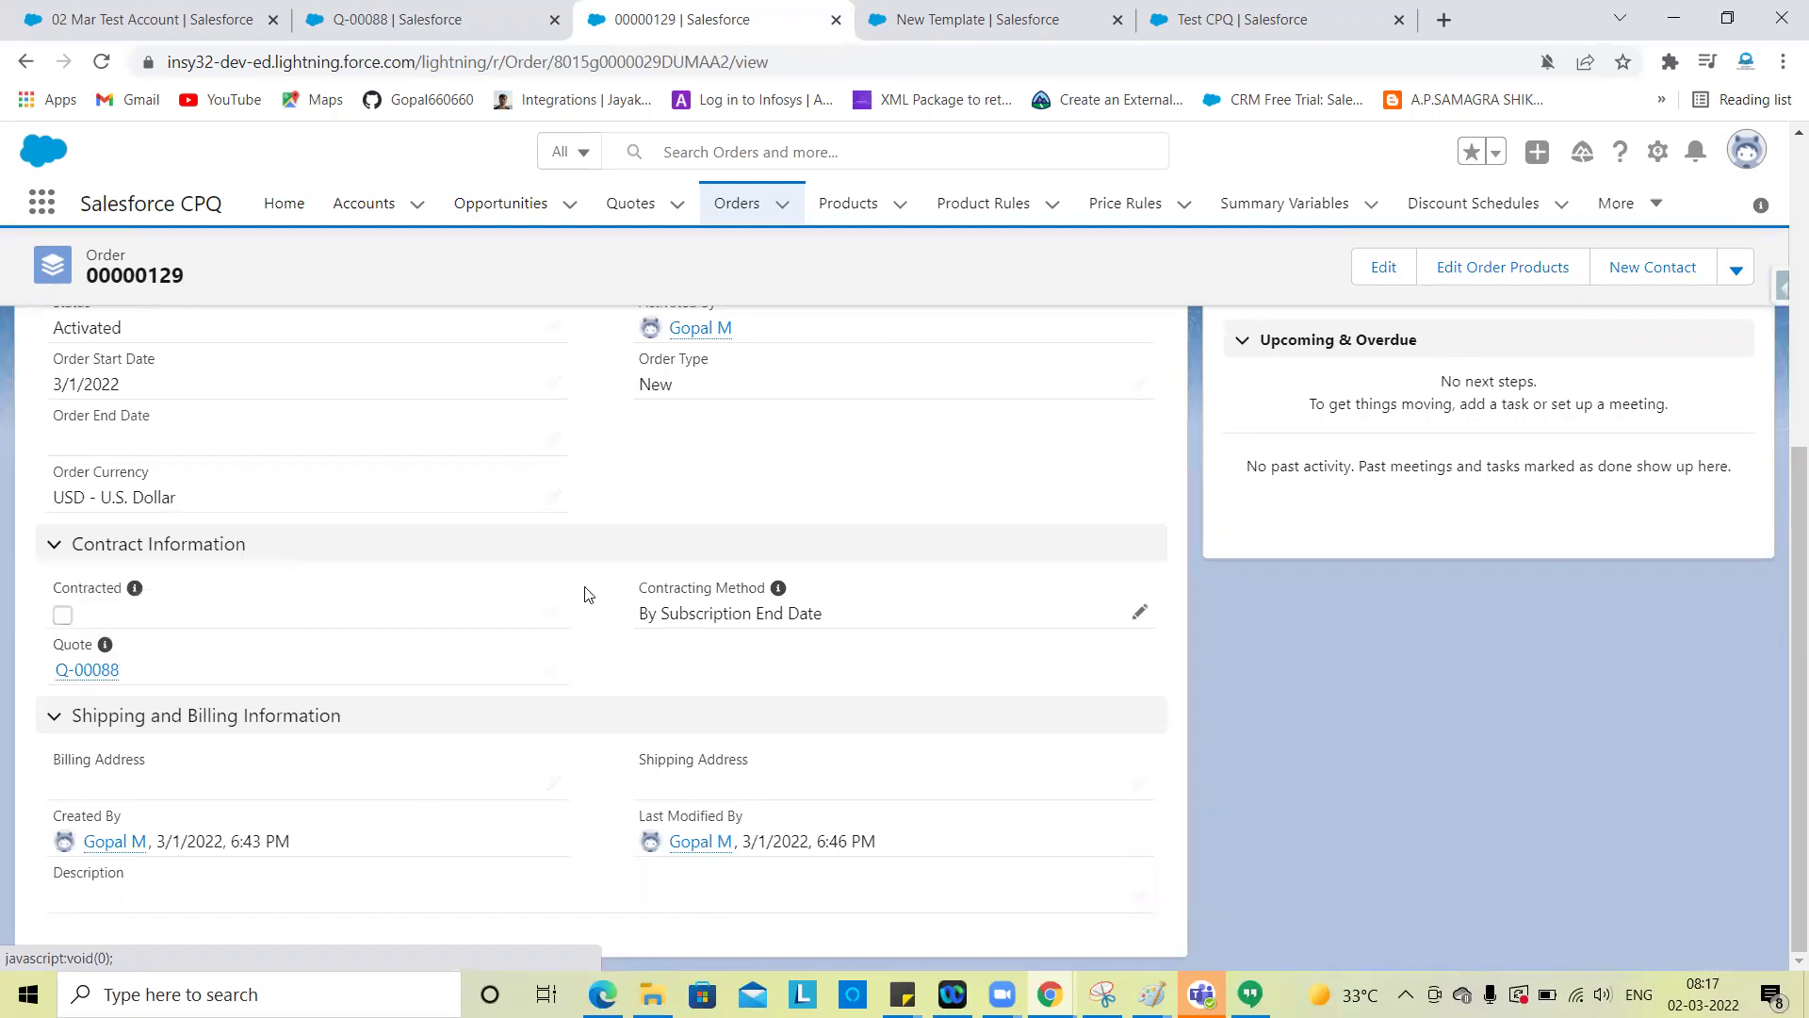
left_click(555, 616)
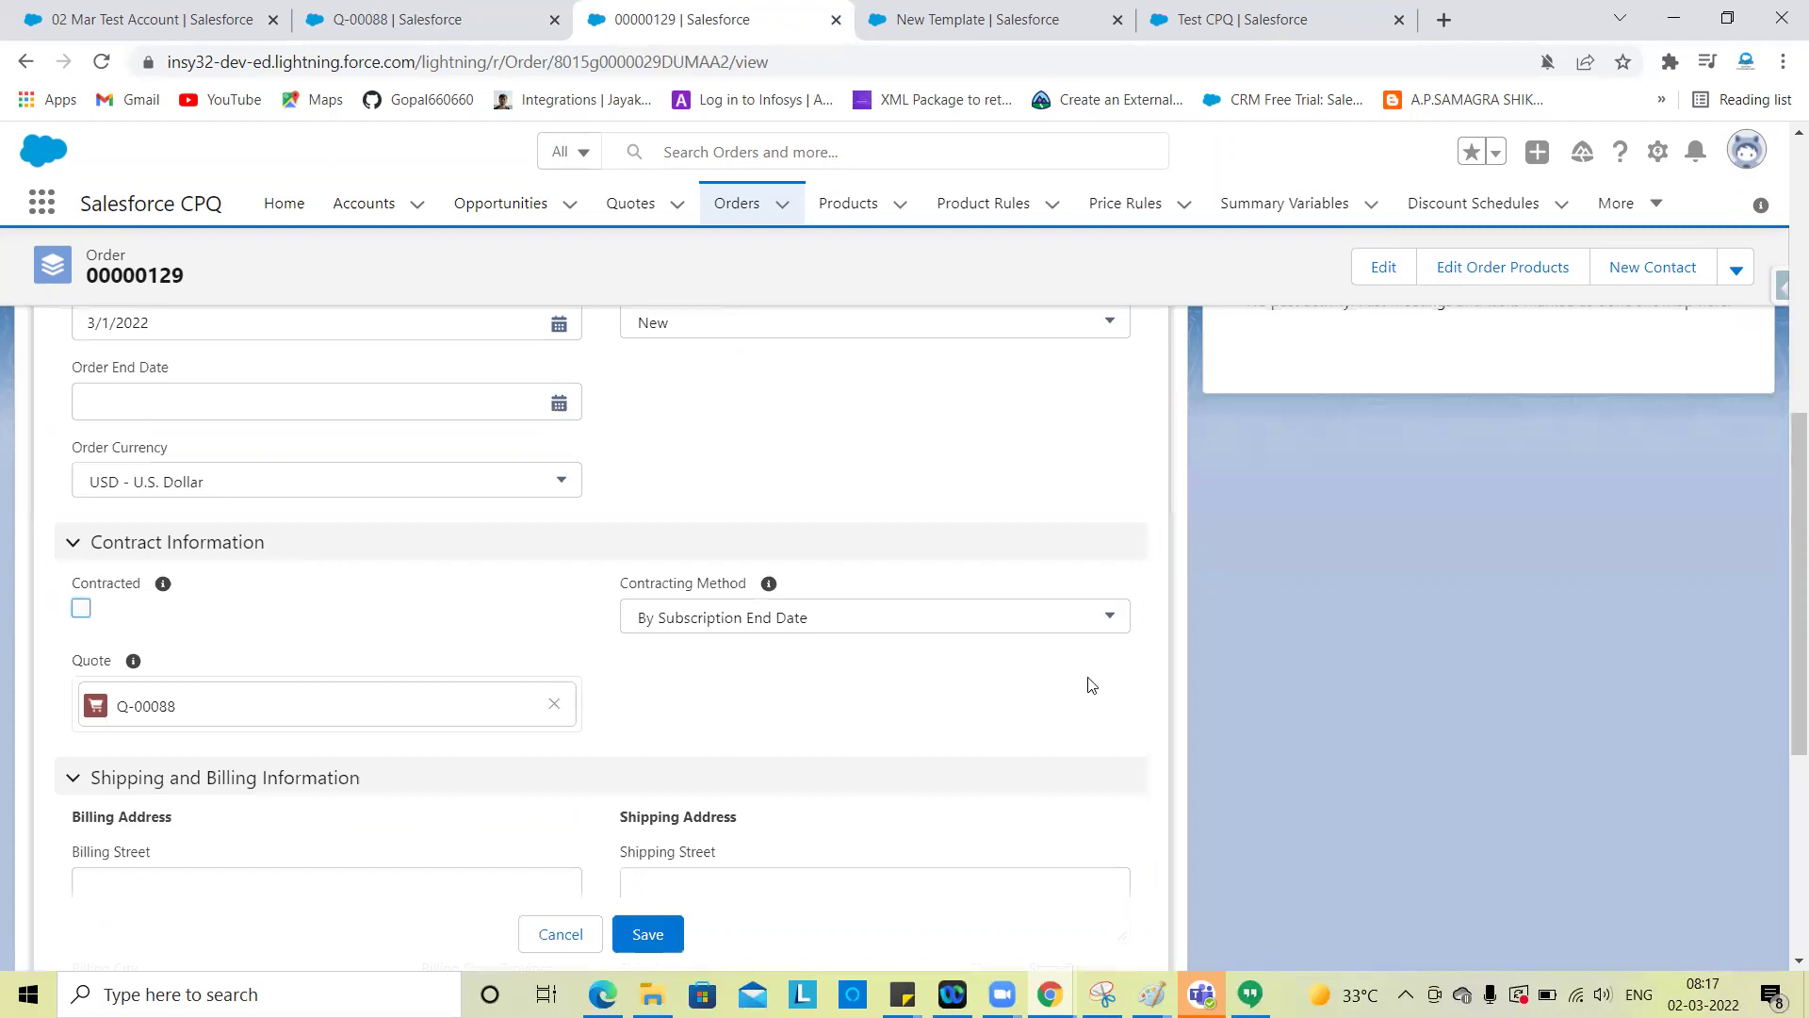
scroll(1487, 588, "up", 4)
scroll(654, 603, "down", 3)
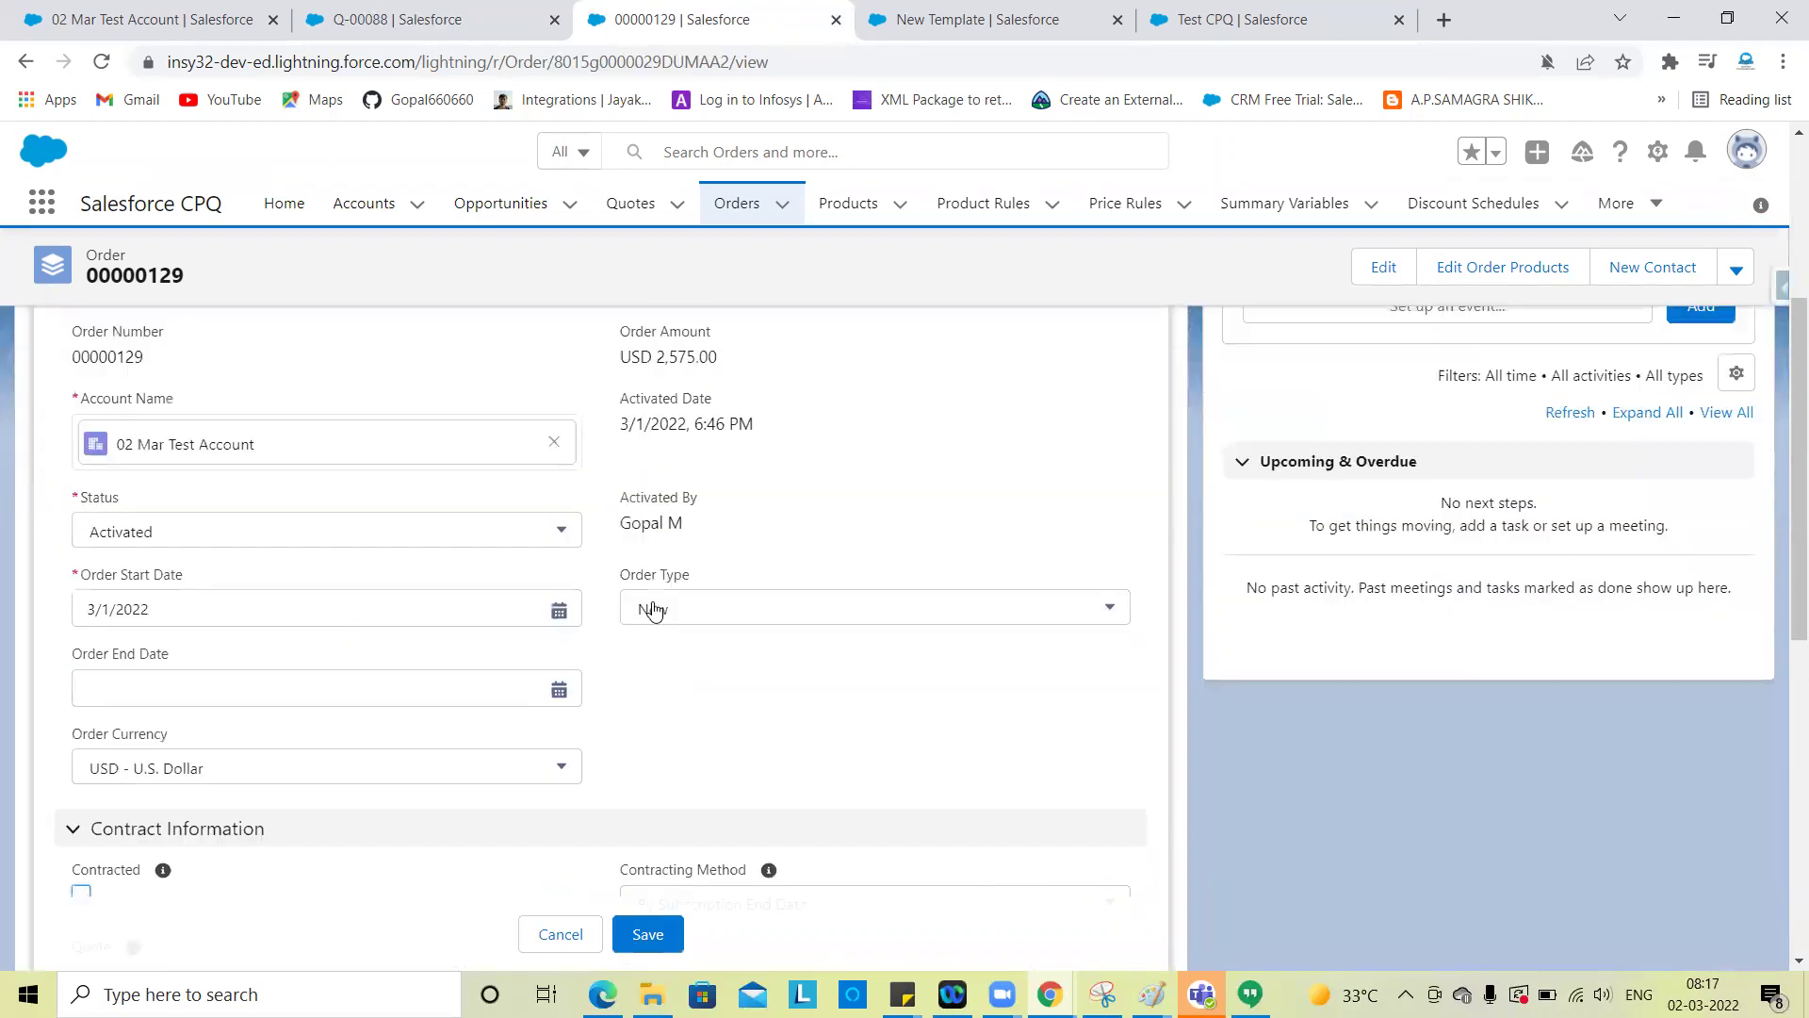
scroll(517, 633, "up", 5)
scroll(685, 678, "down", 5)
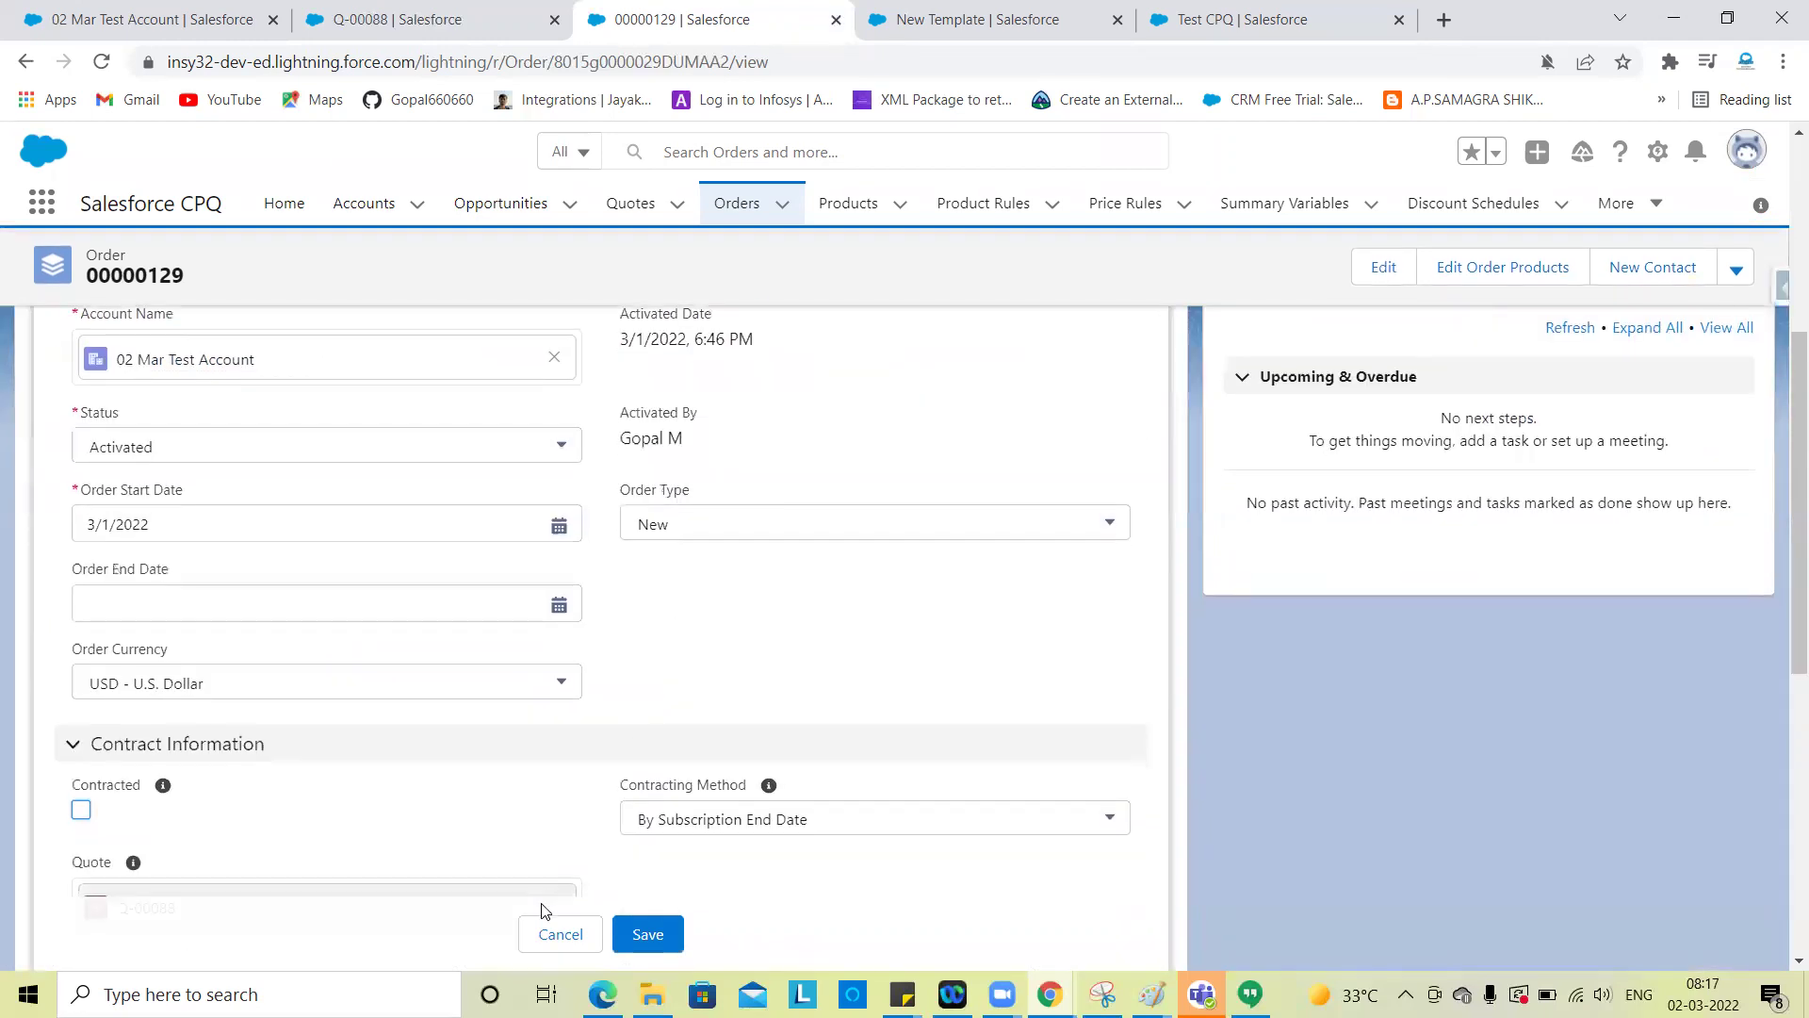
left_click(566, 931)
scroll(441, 754, "up", 5)
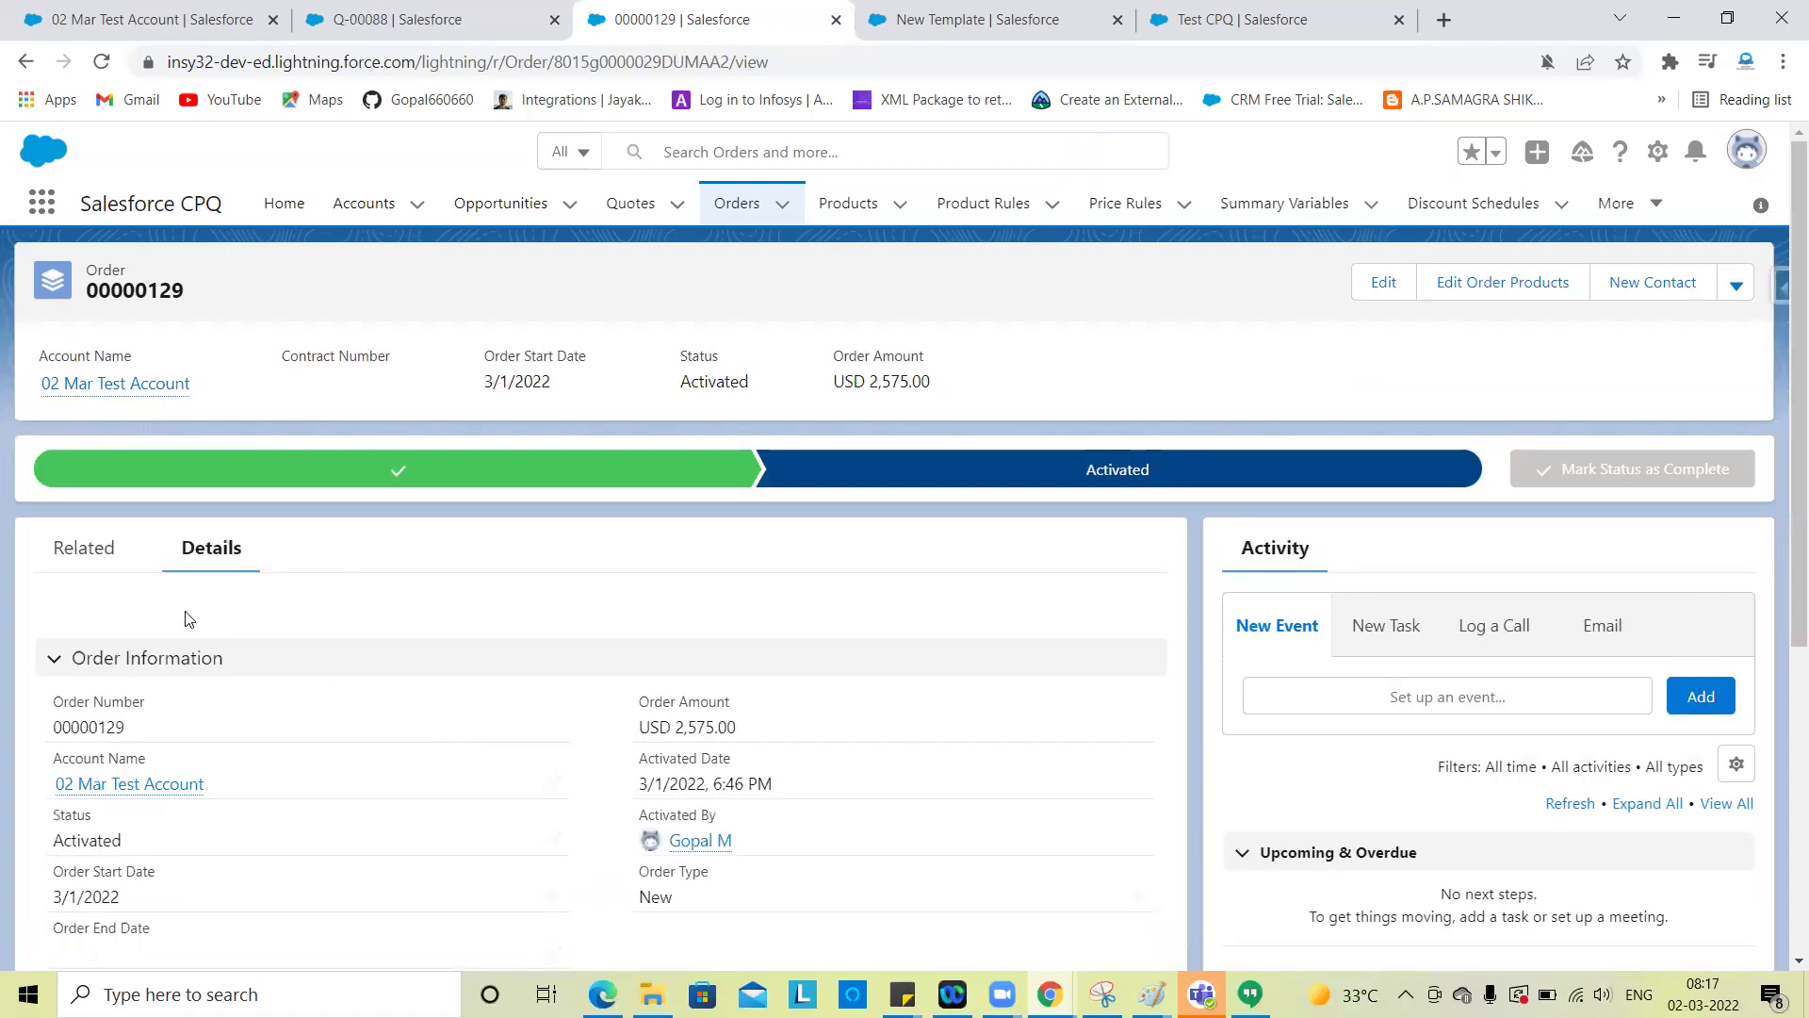
Check the activated order's related contracts and order history
left_click(94, 552)
scroll(452, 774, "down", 8)
scroll(454, 775, "down", 3)
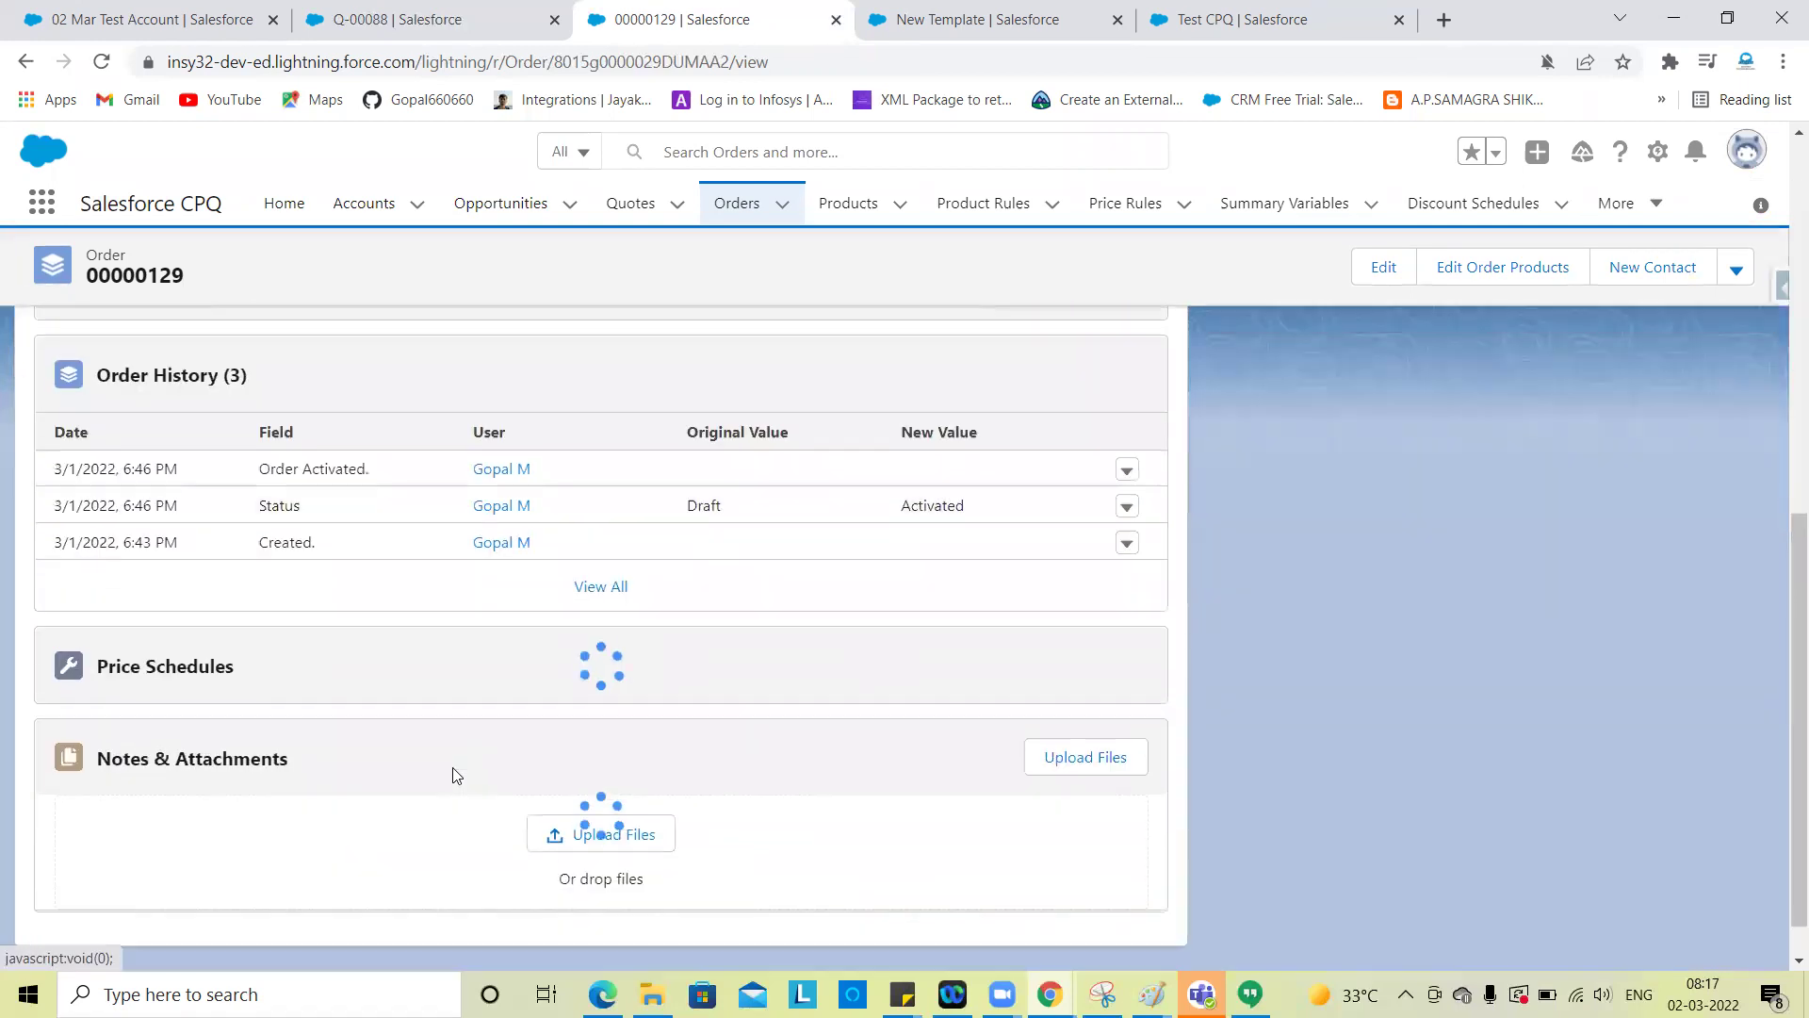
scroll(283, 518, "up", 4)
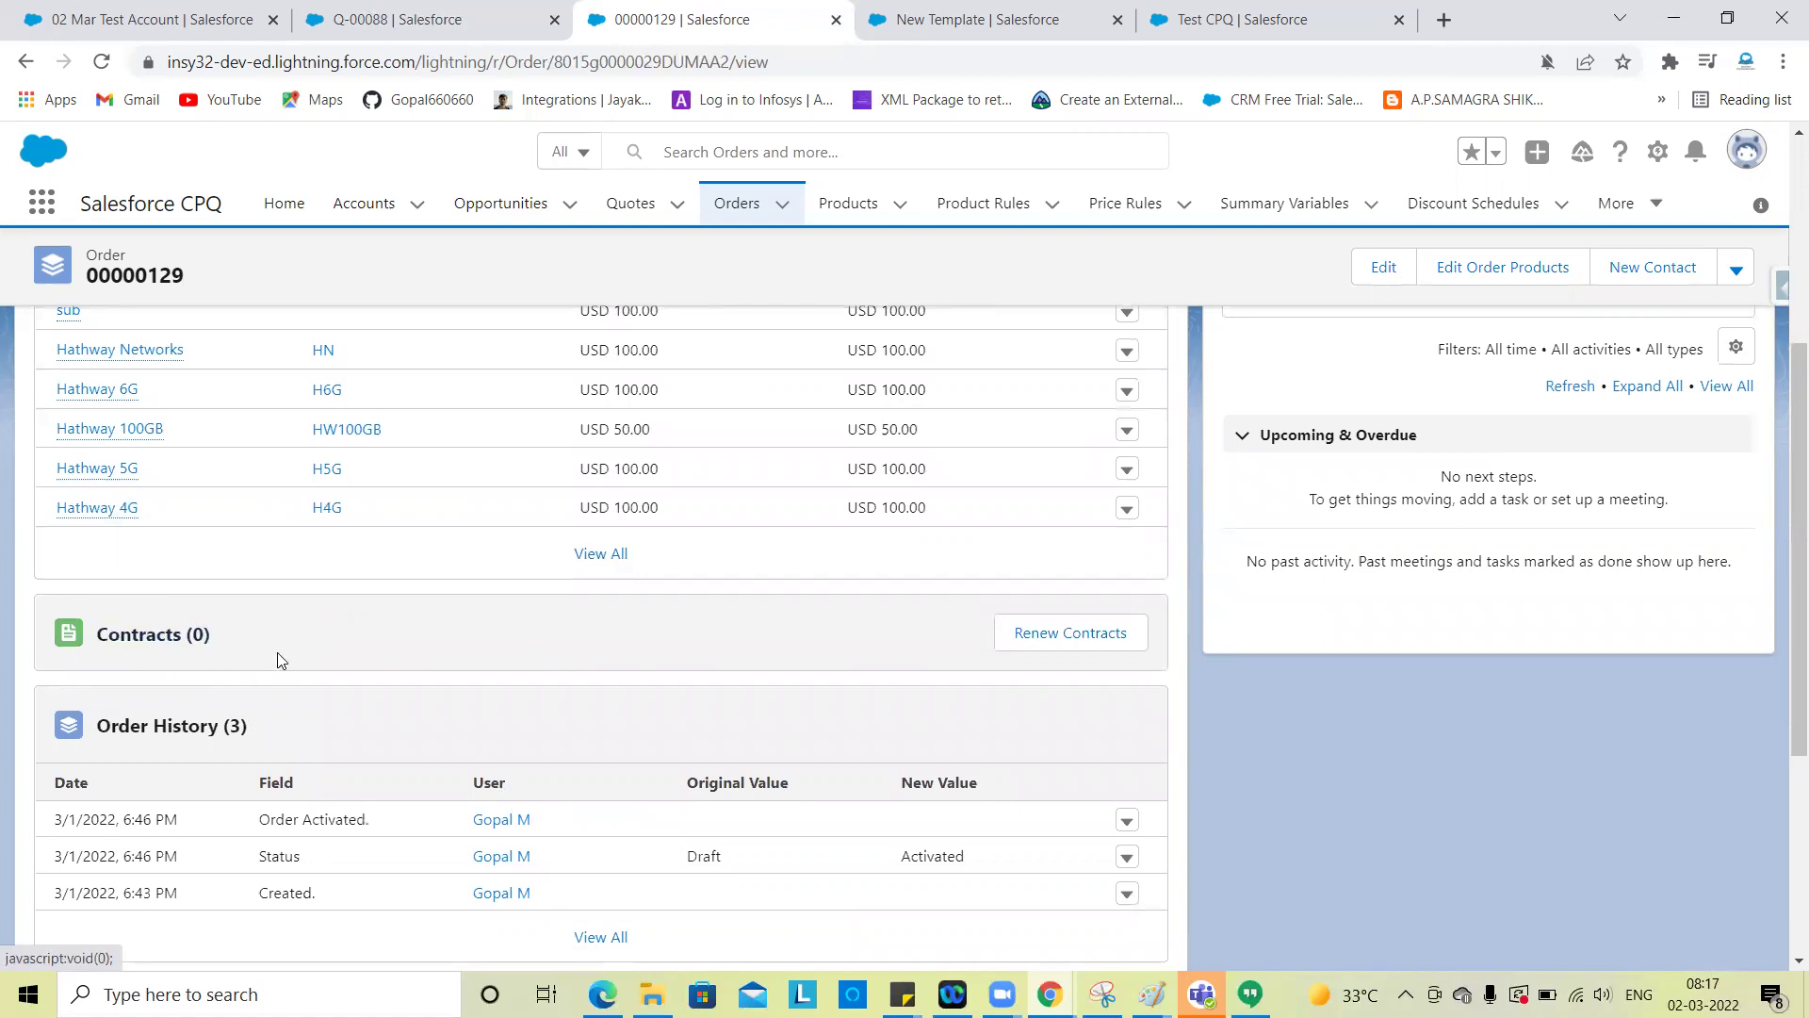
scroll(277, 652, "up", 5)
Mark the order as Contracted in its contract information and save the record
left_click(206, 556)
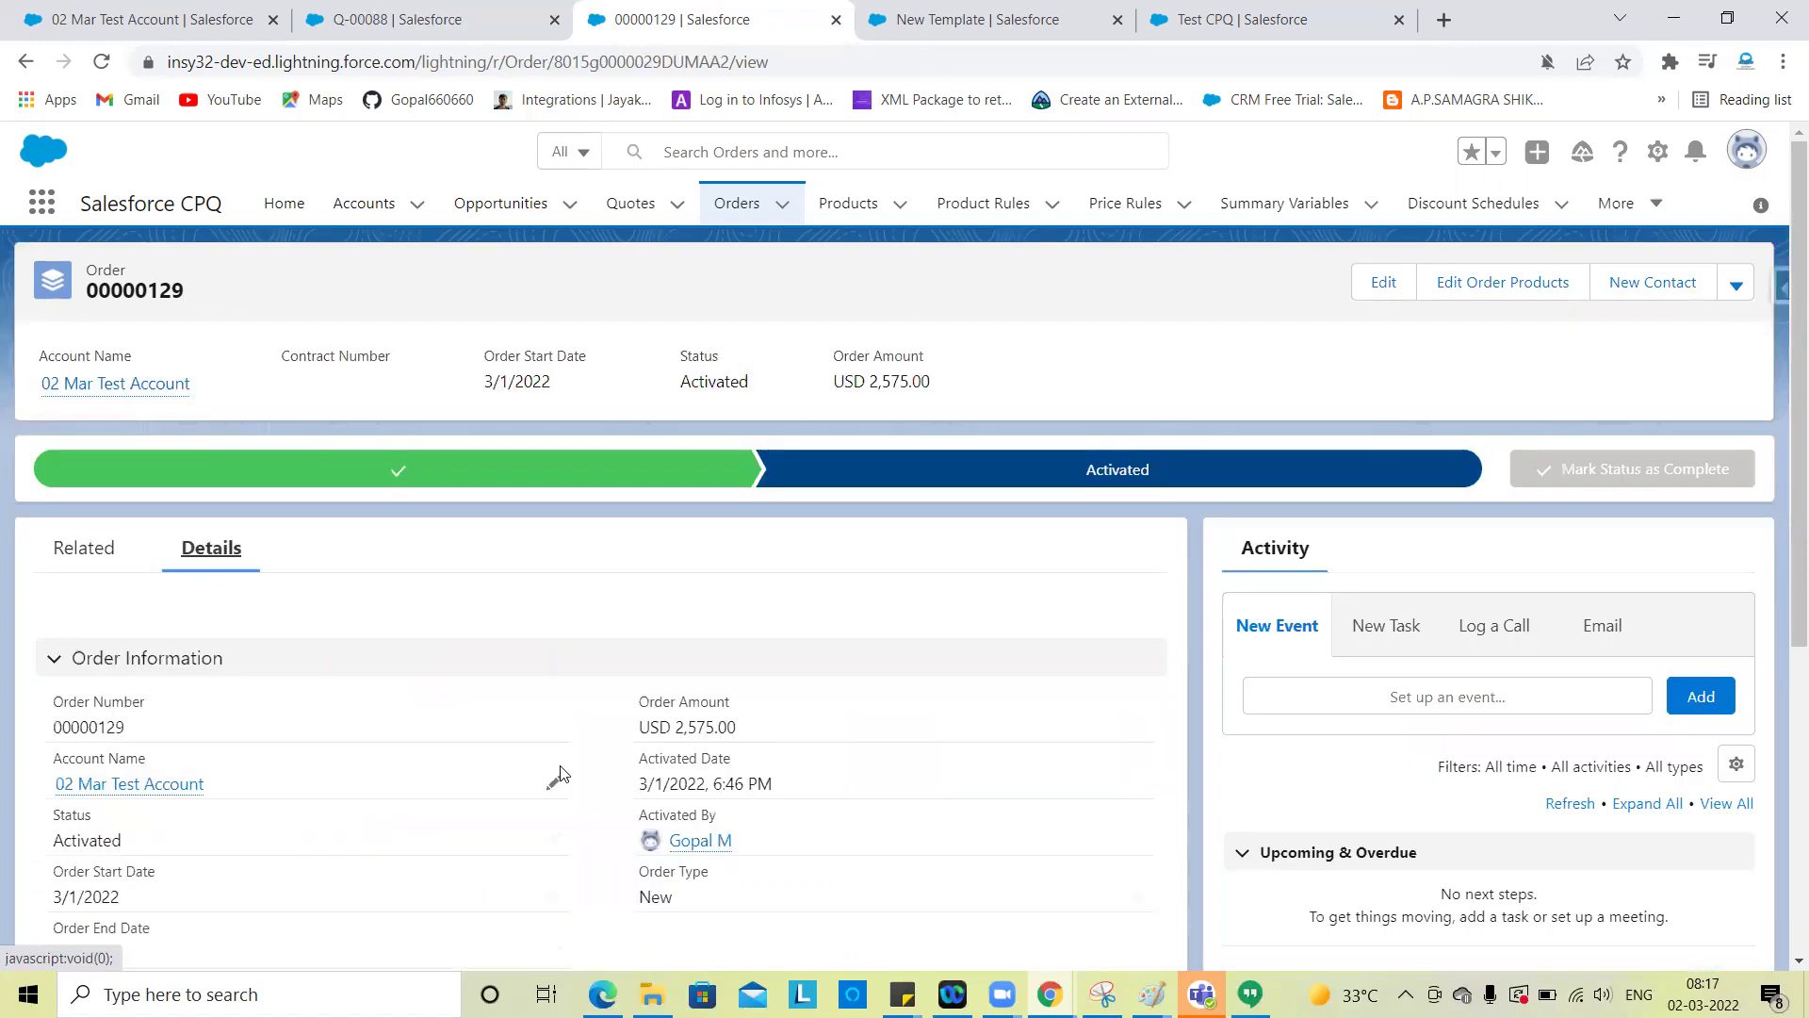
scroll(553, 767, "down", 5)
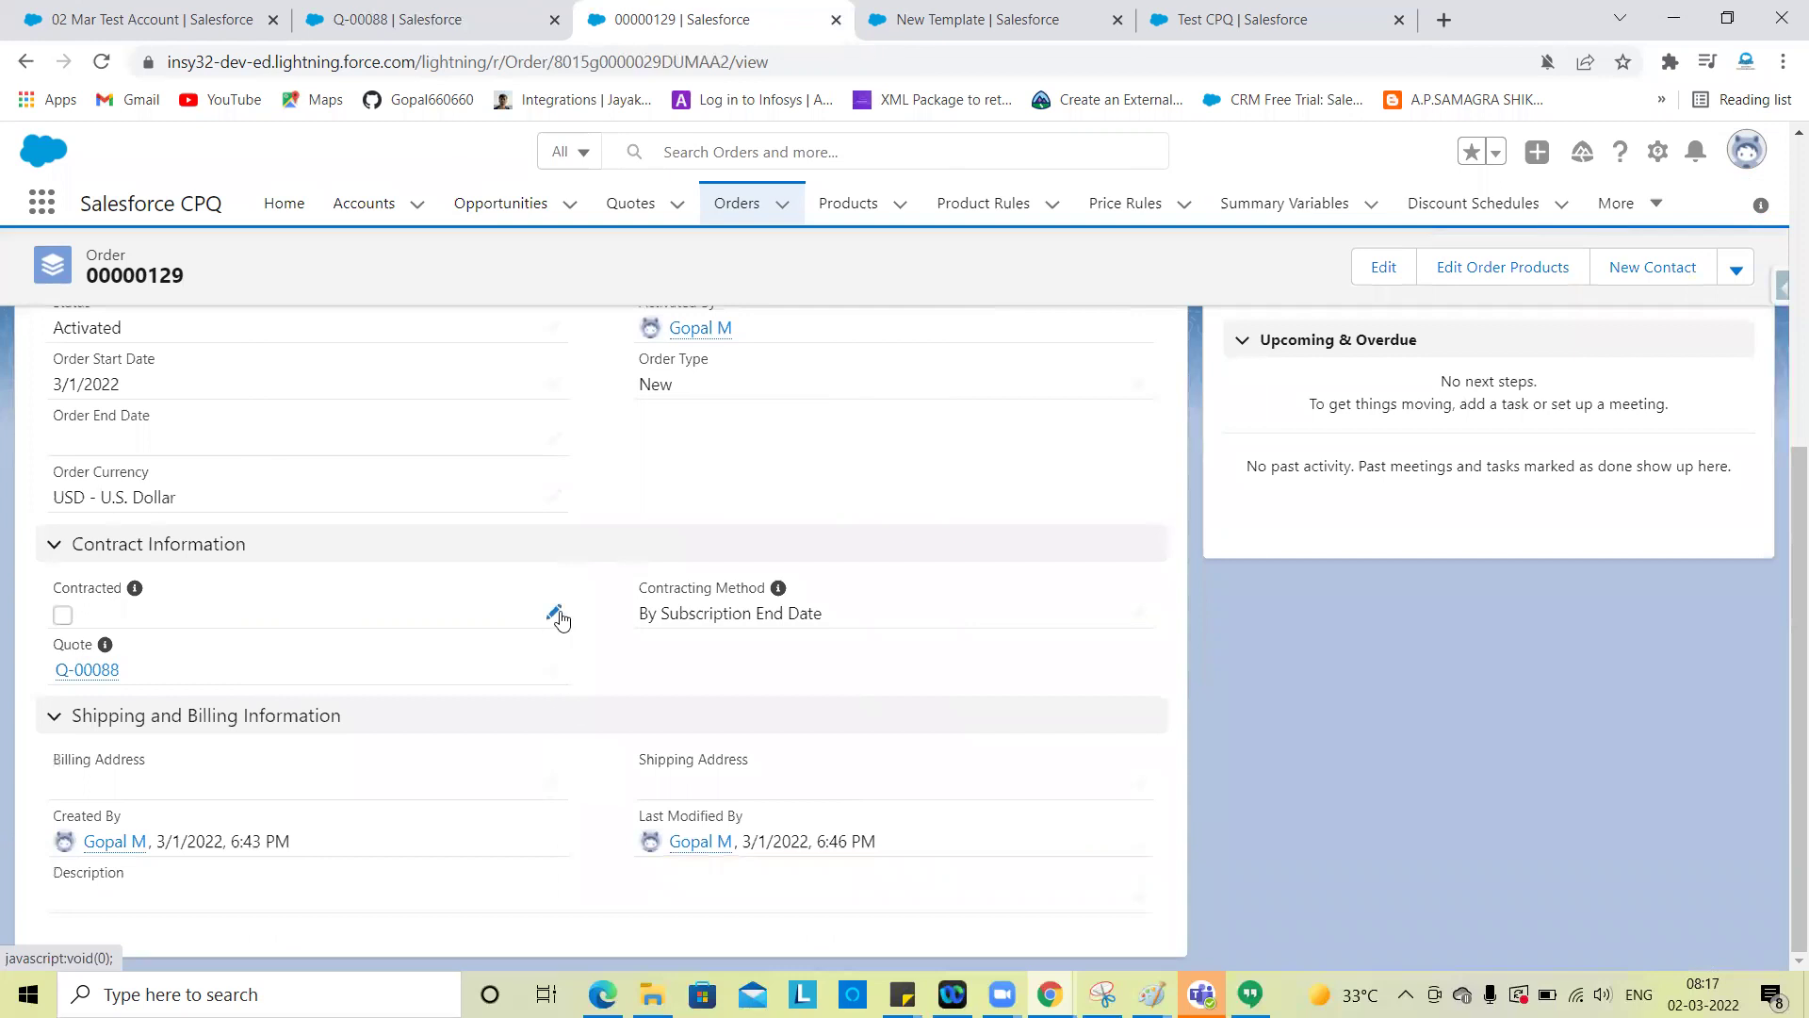
left_click(554, 614)
left_click(81, 609)
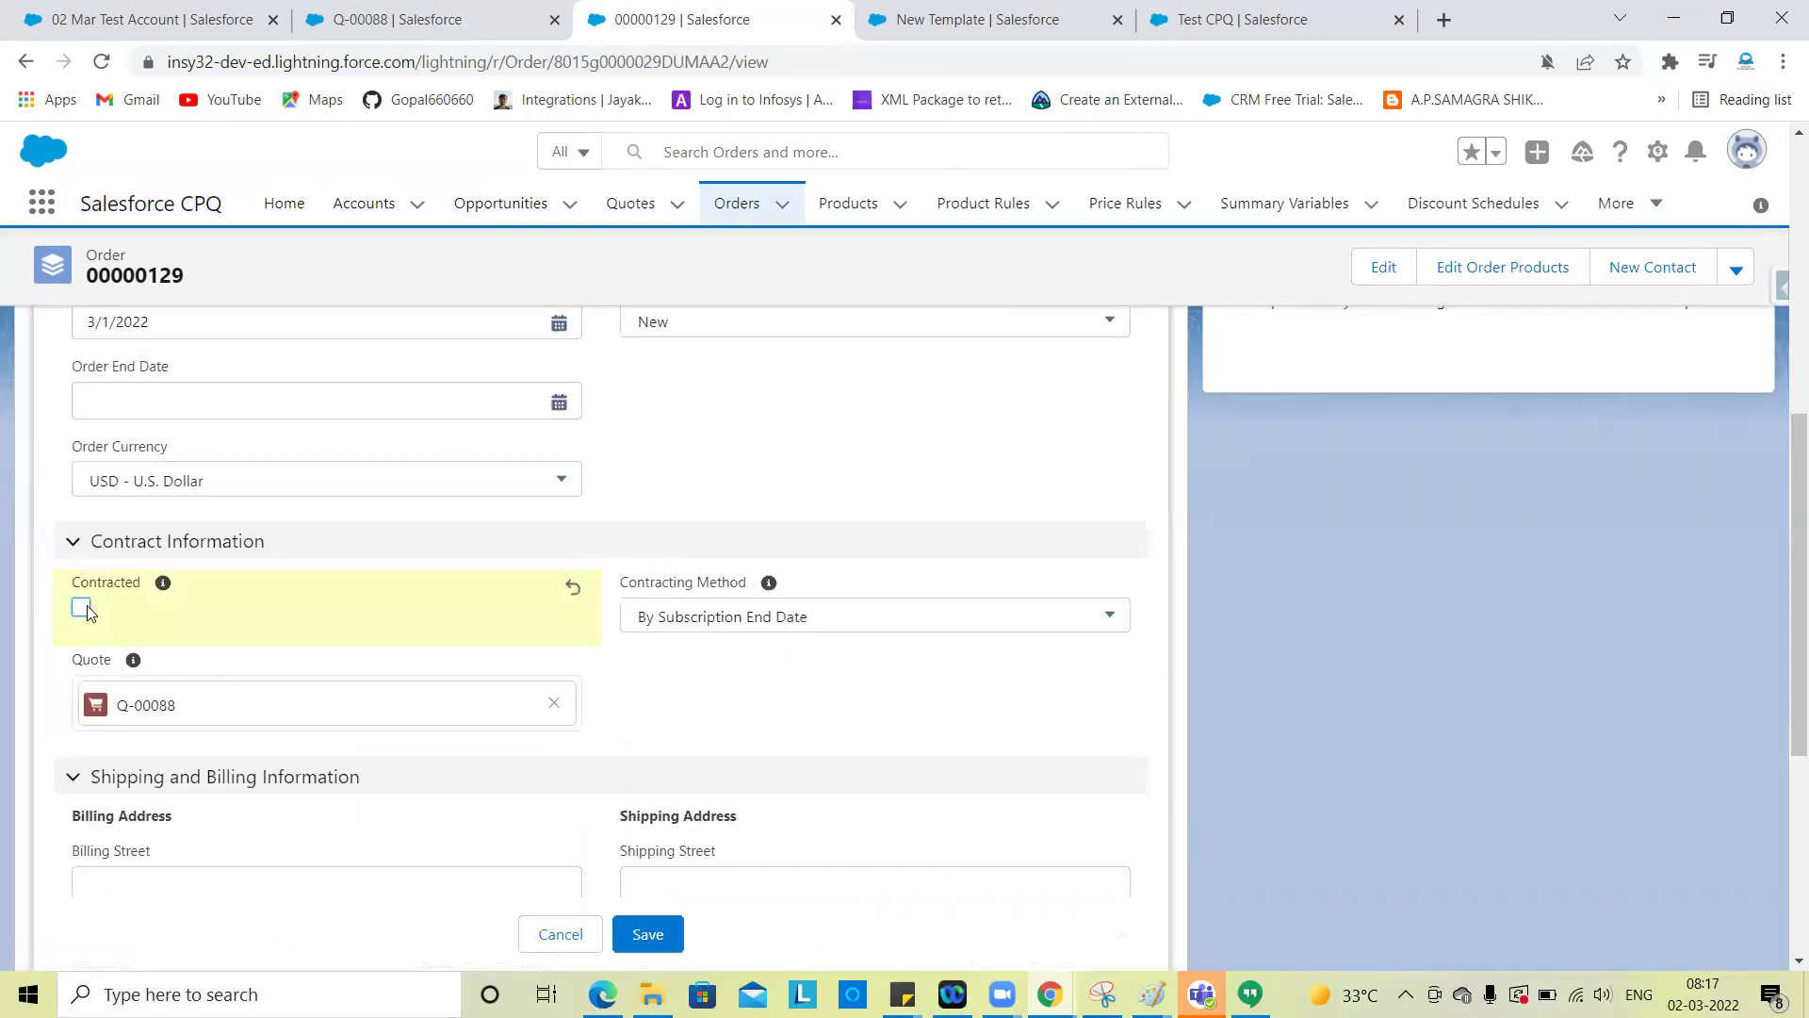
left_click(649, 934)
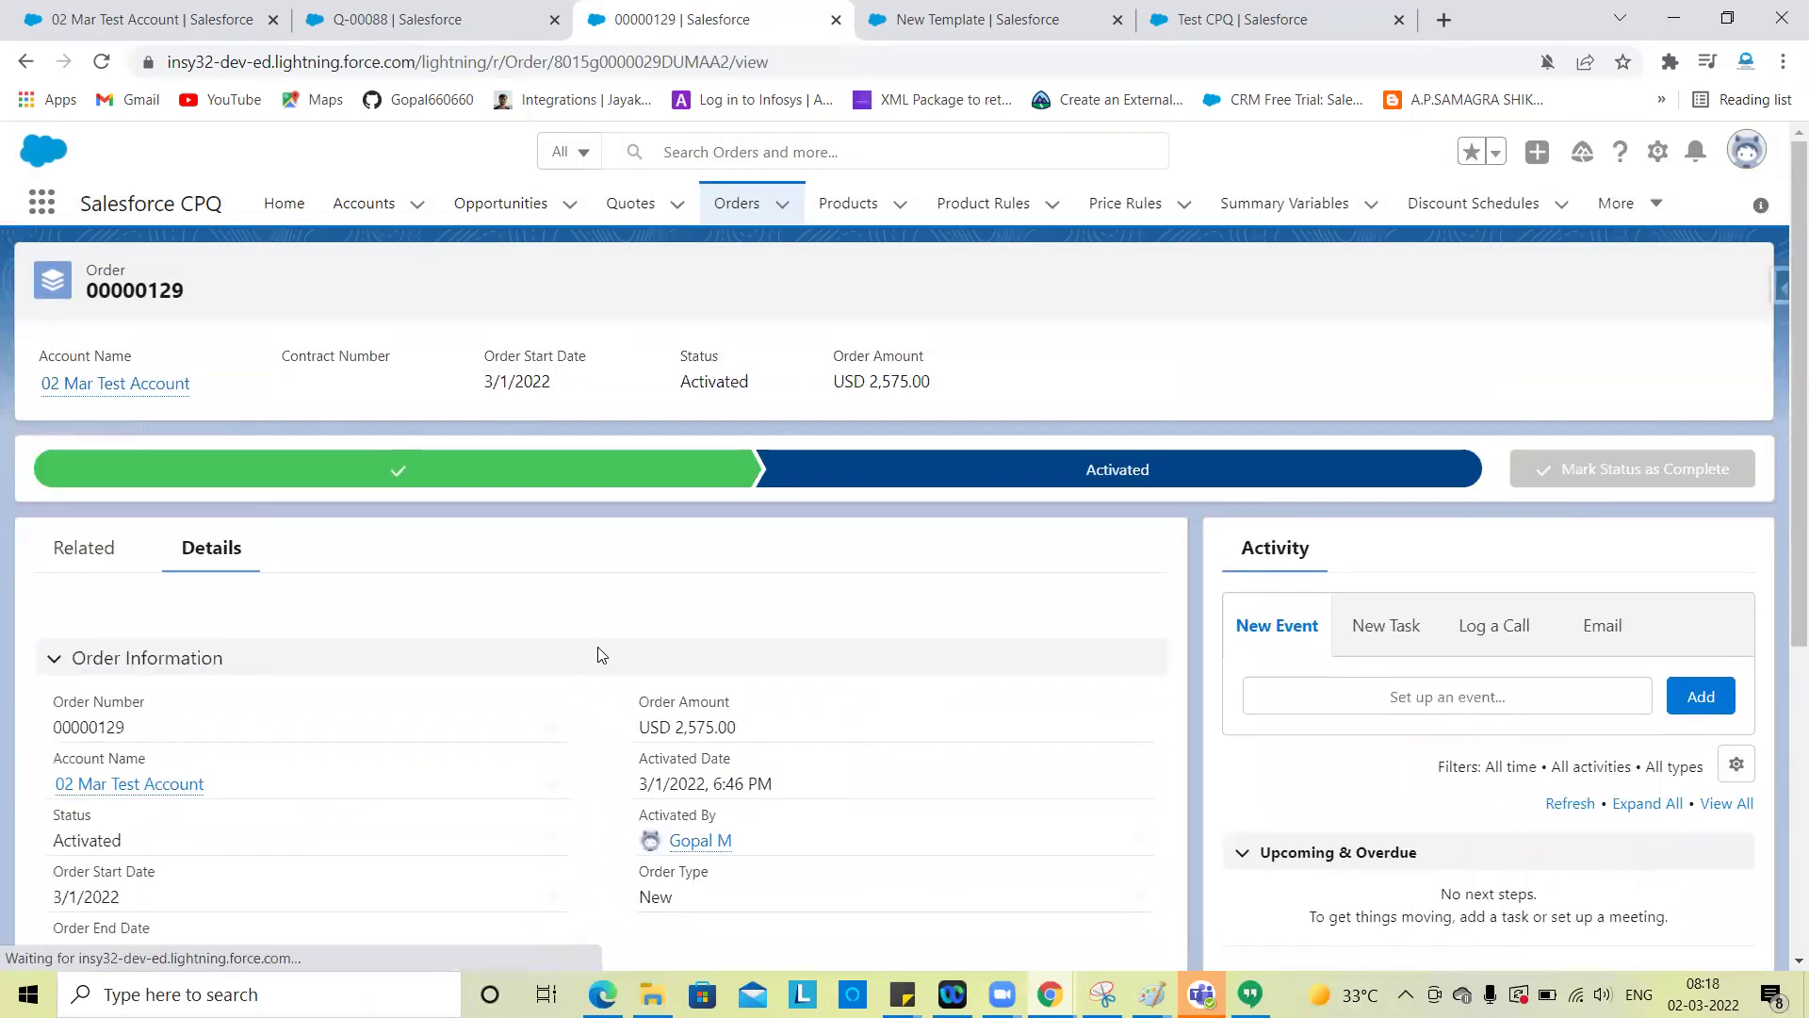
Reload the order and open its related contract record in a separate browser tab
scroll(424, 597, "down", 3)
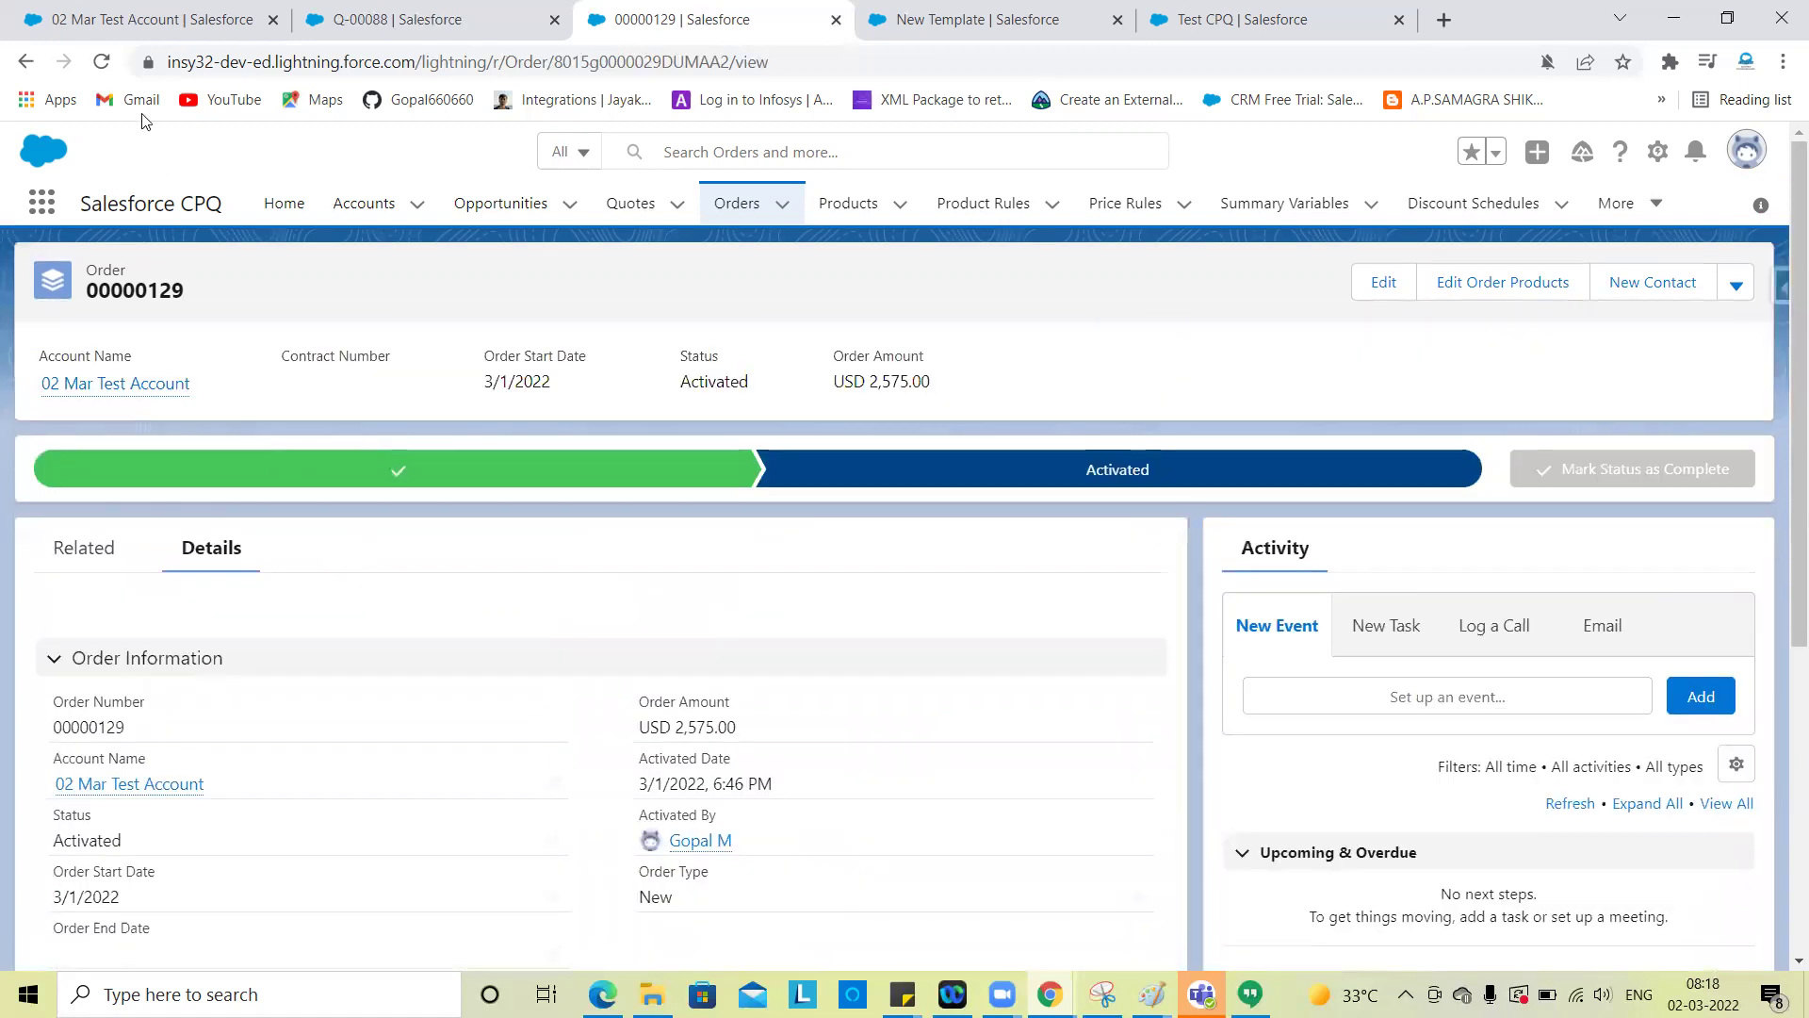
left_click(104, 63)
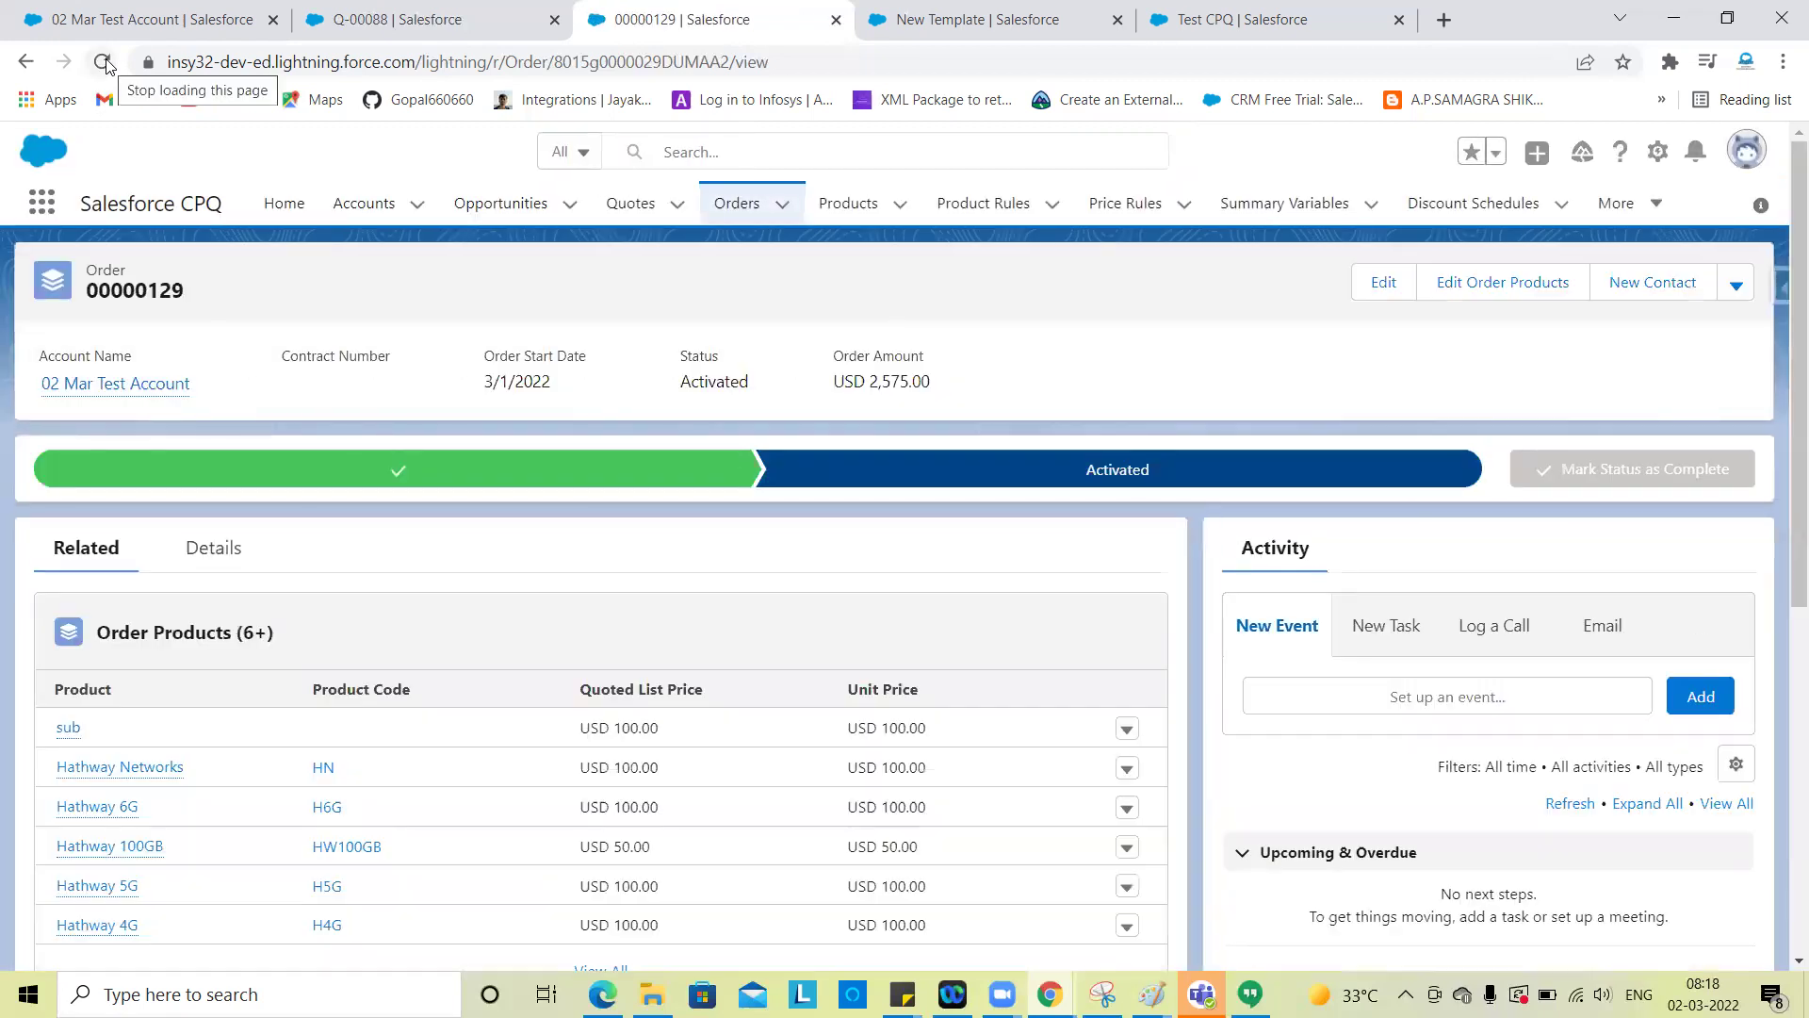
scroll(349, 580, "down", 5)
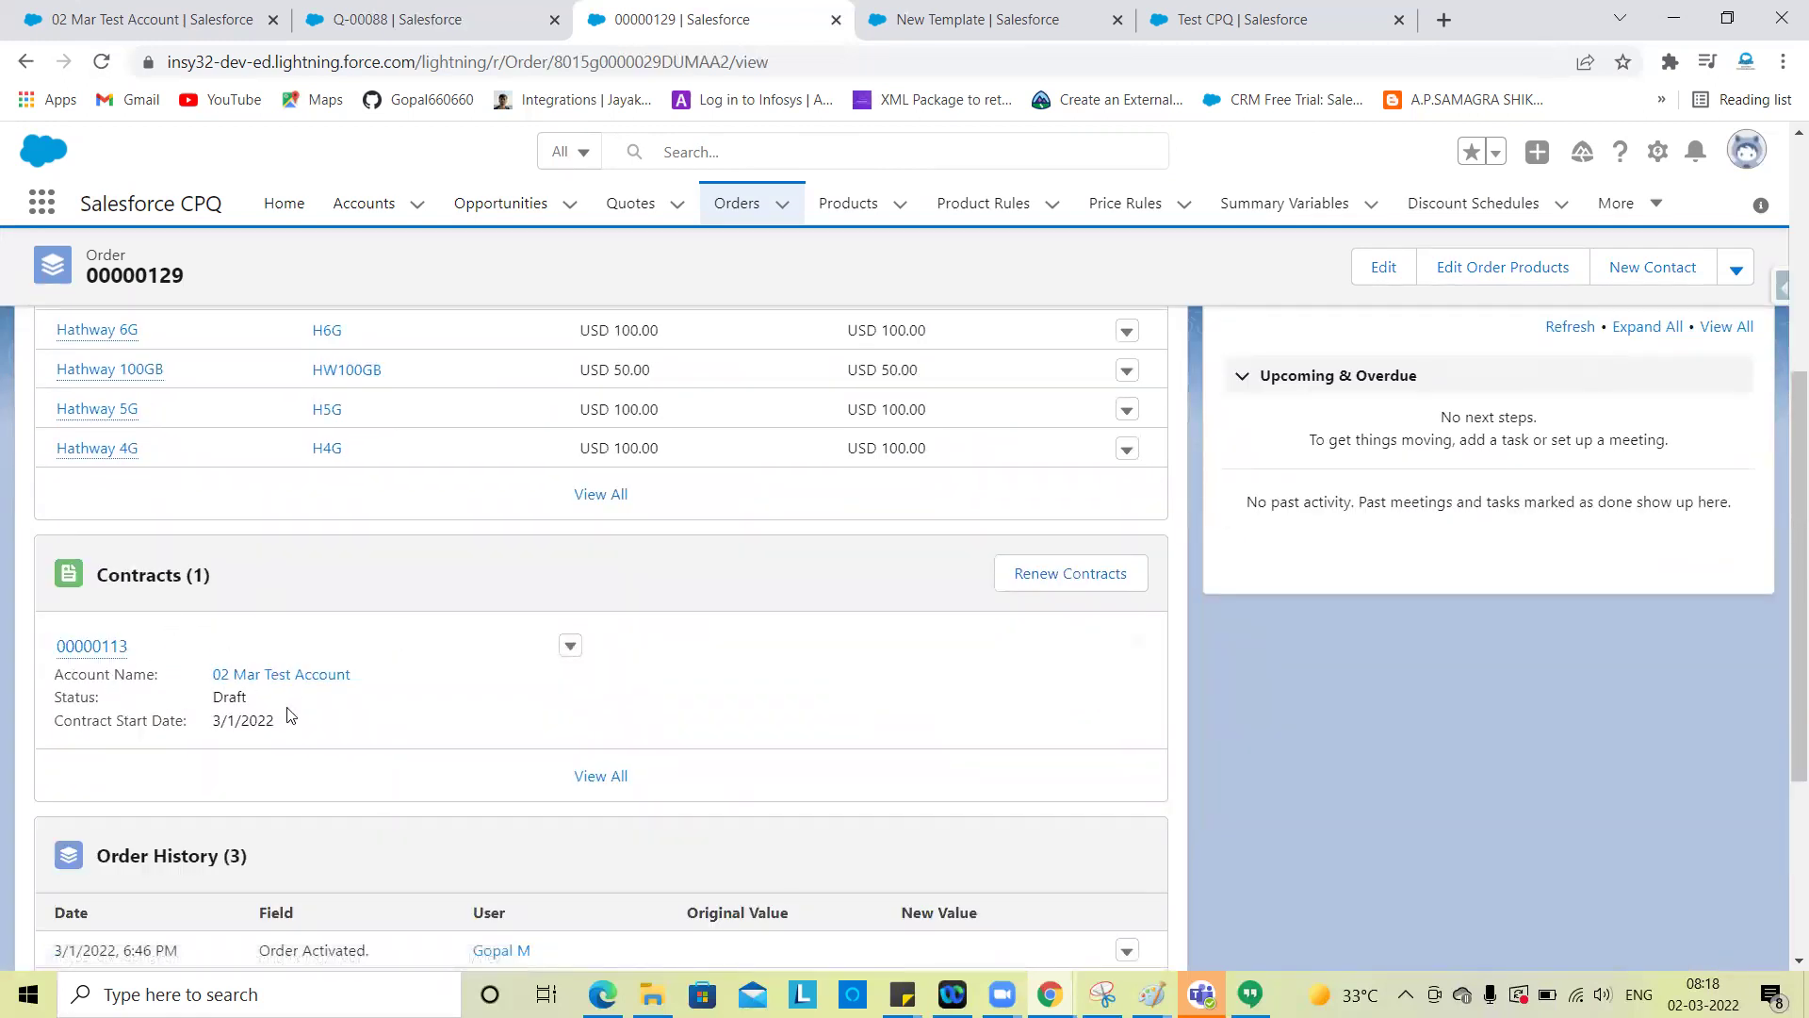
right_click(98, 650)
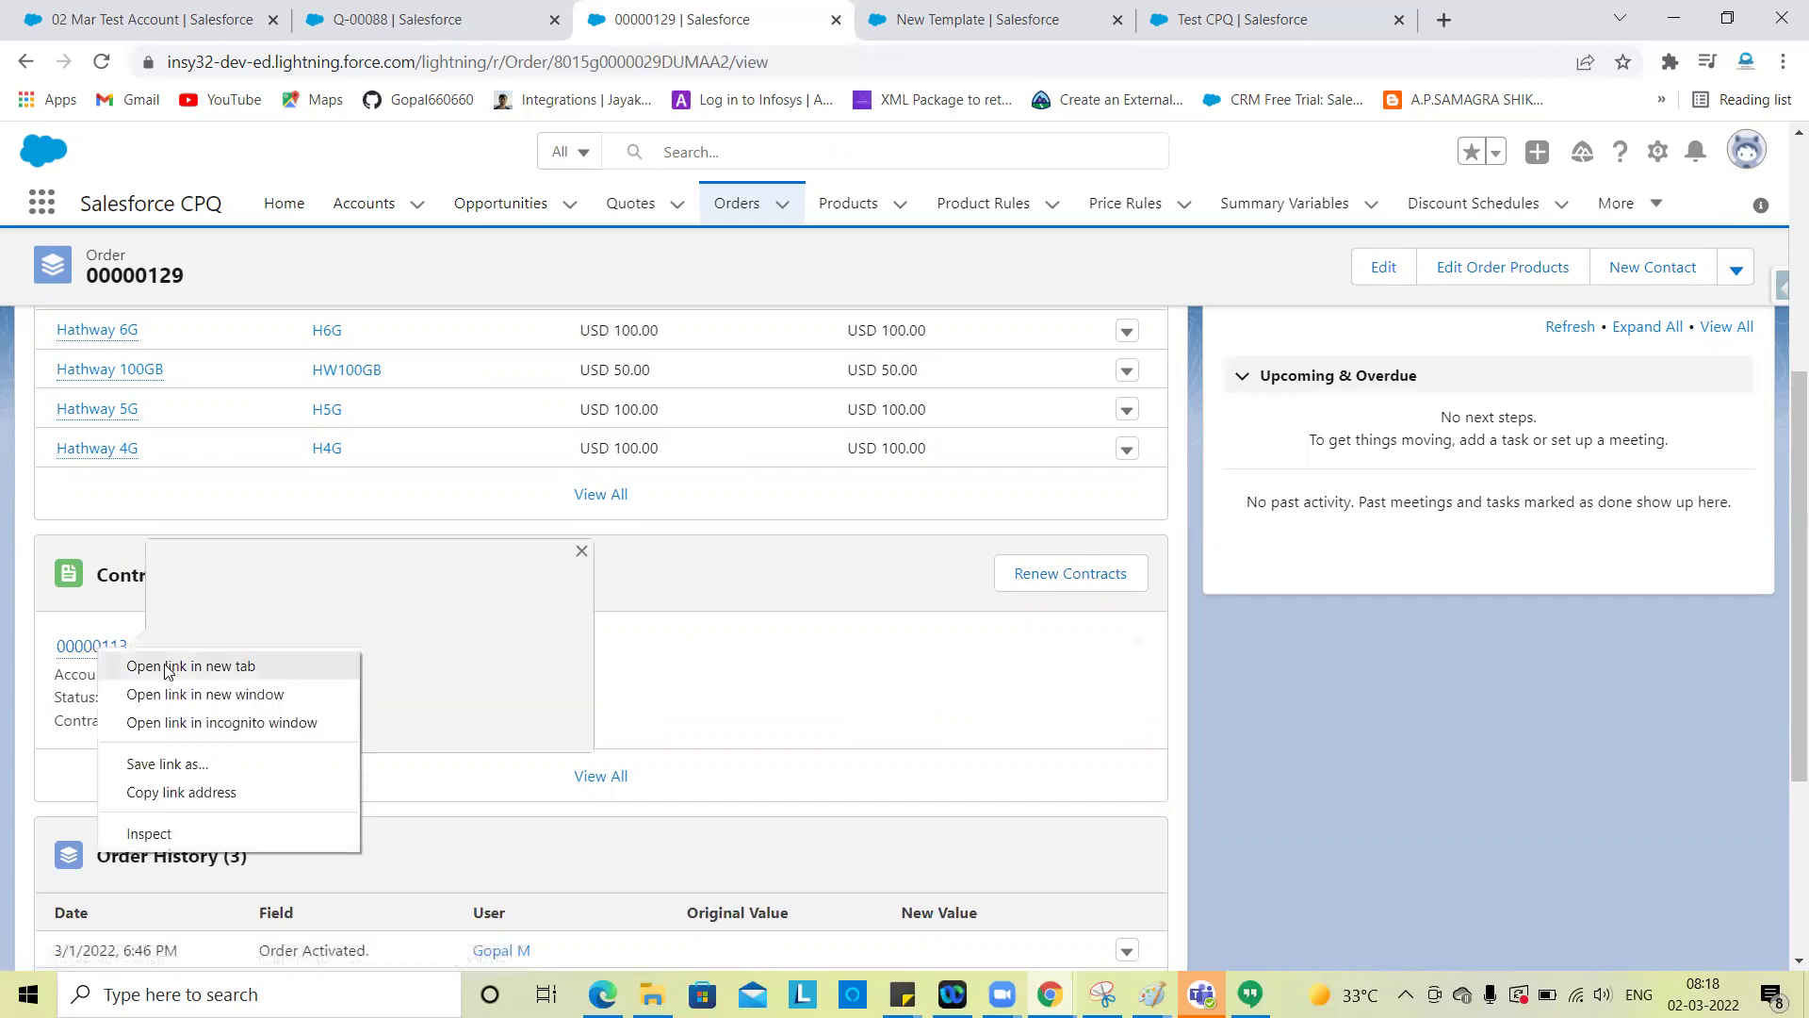
left_click(166, 666)
left_click(916, 11)
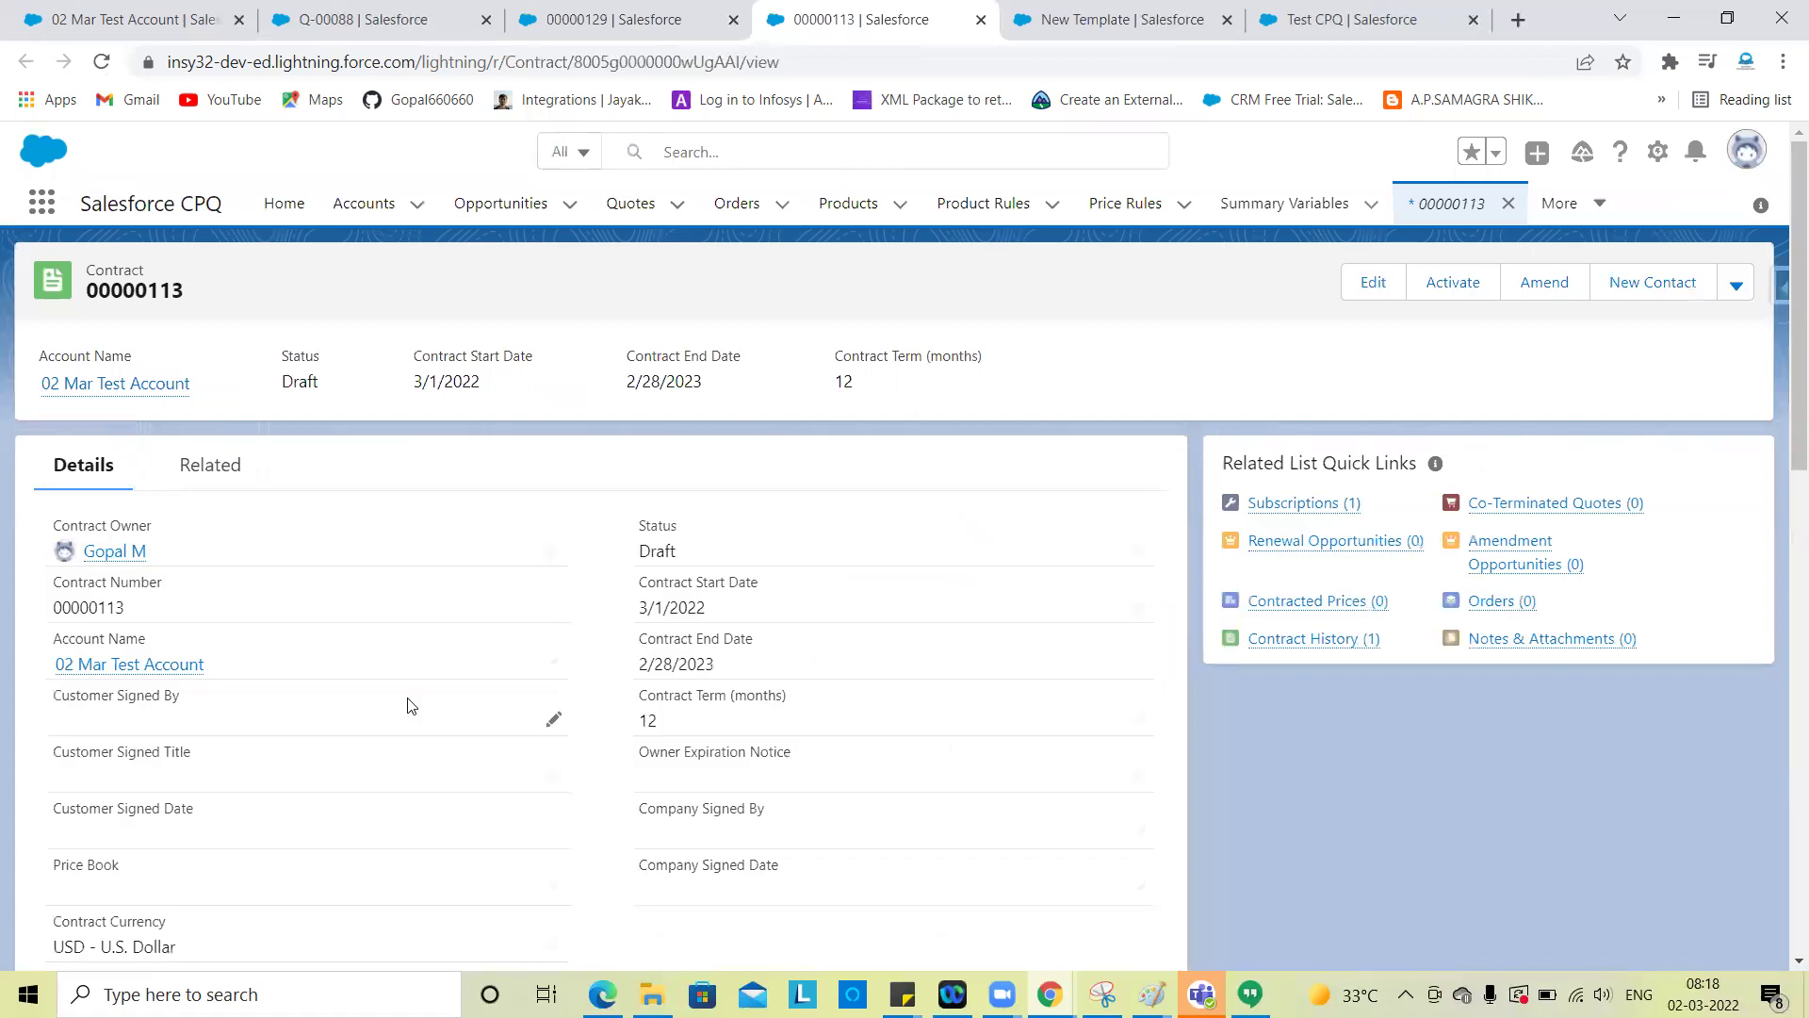
Review the contract's details along with its subscriptions and other related lists
scroll(405, 705, "down", 15)
scroll(405, 705, "up", 20)
left_click(209, 468)
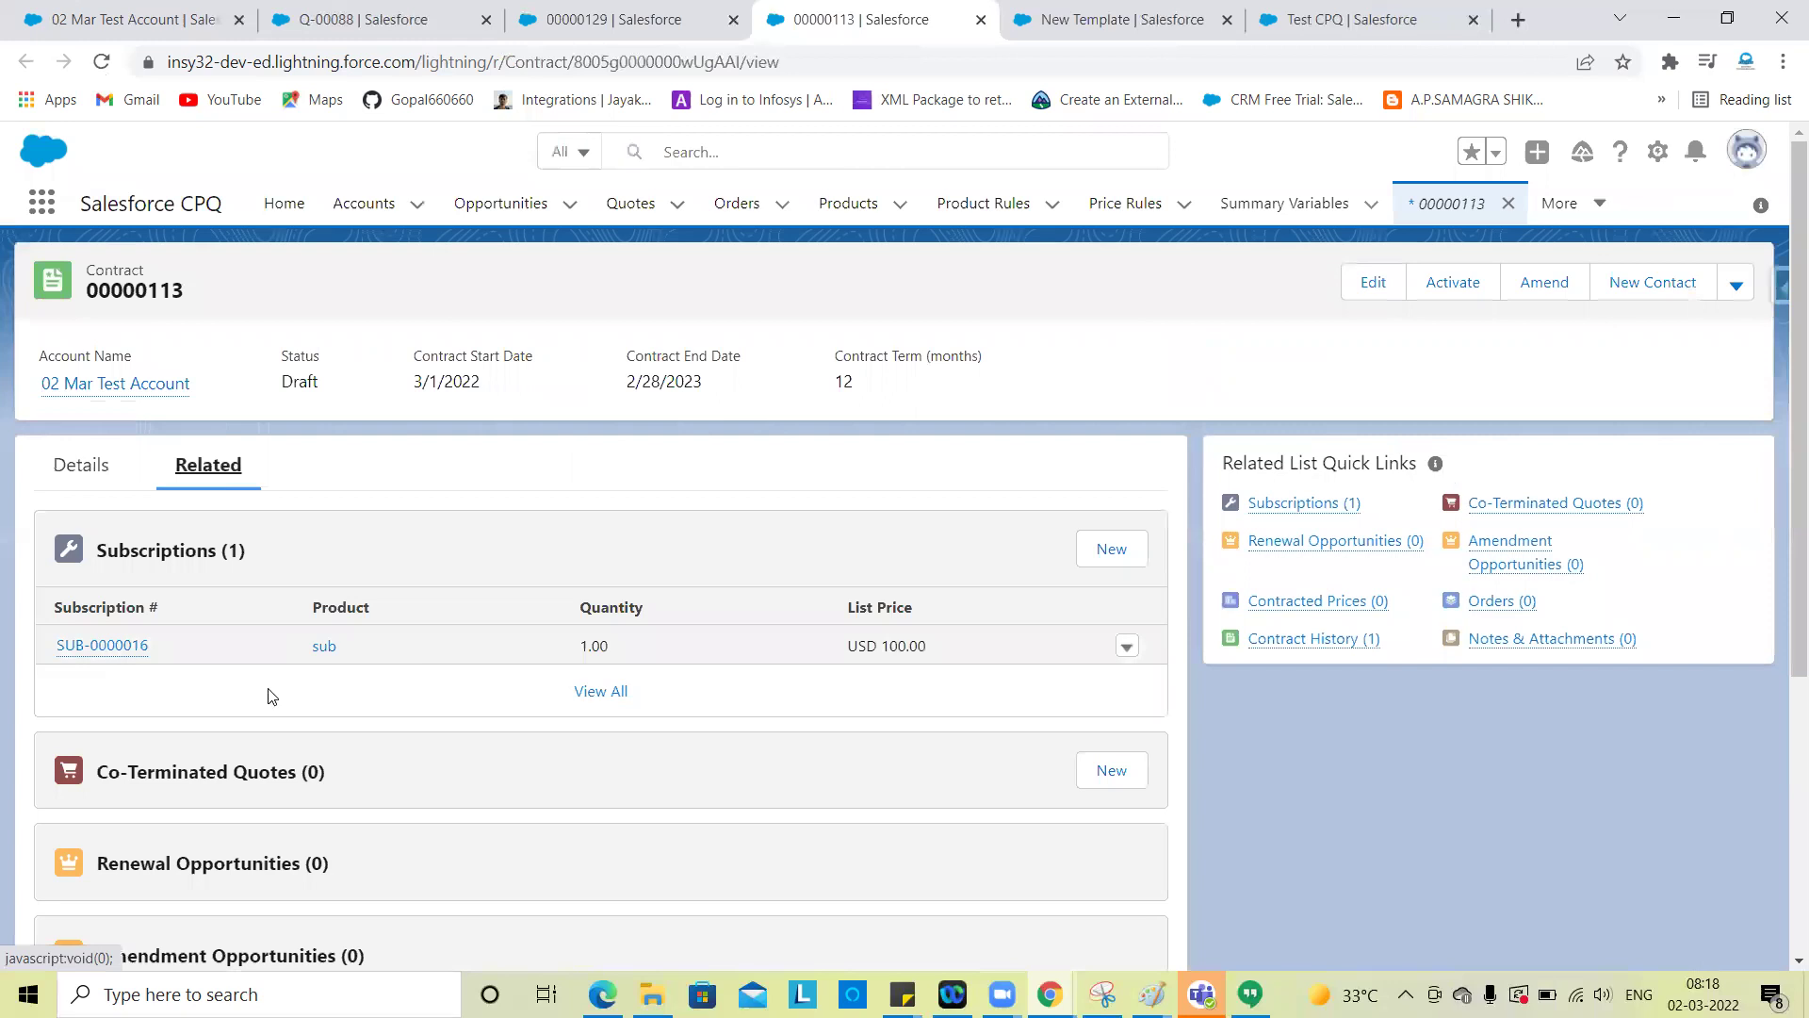
scroll(469, 807, "down", 7)
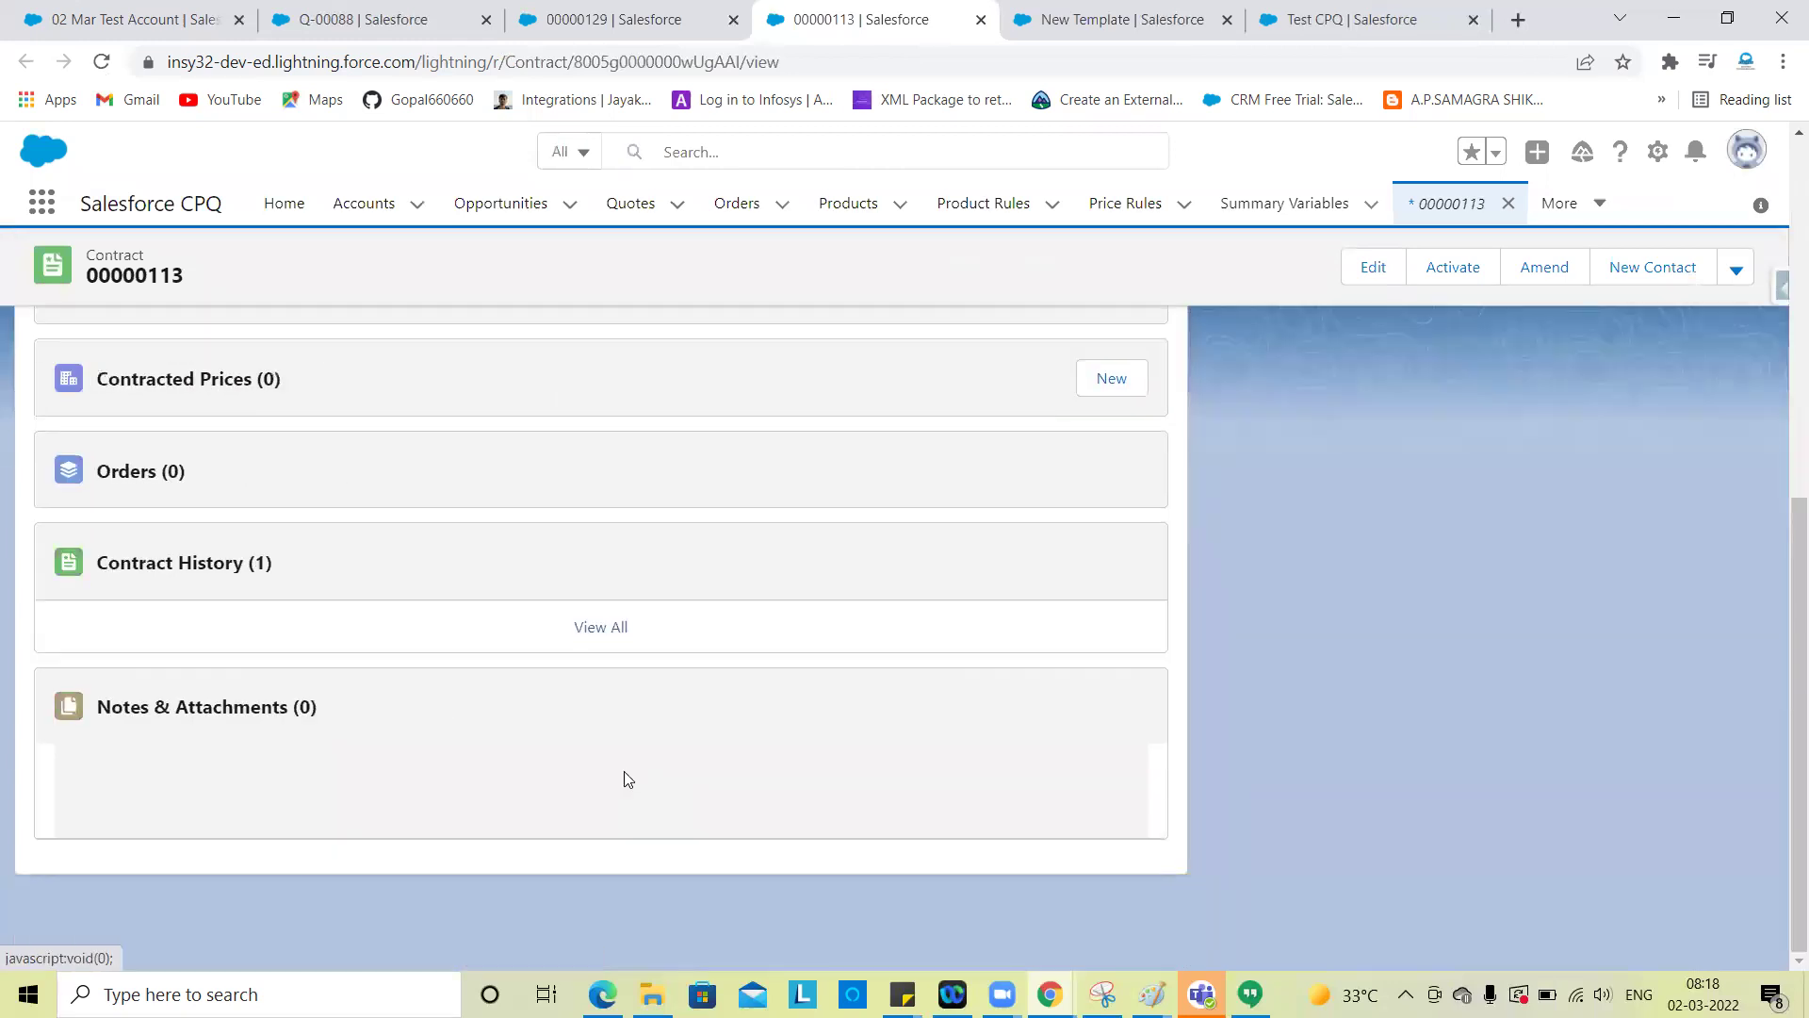
scroll(484, 715, "up", 10)
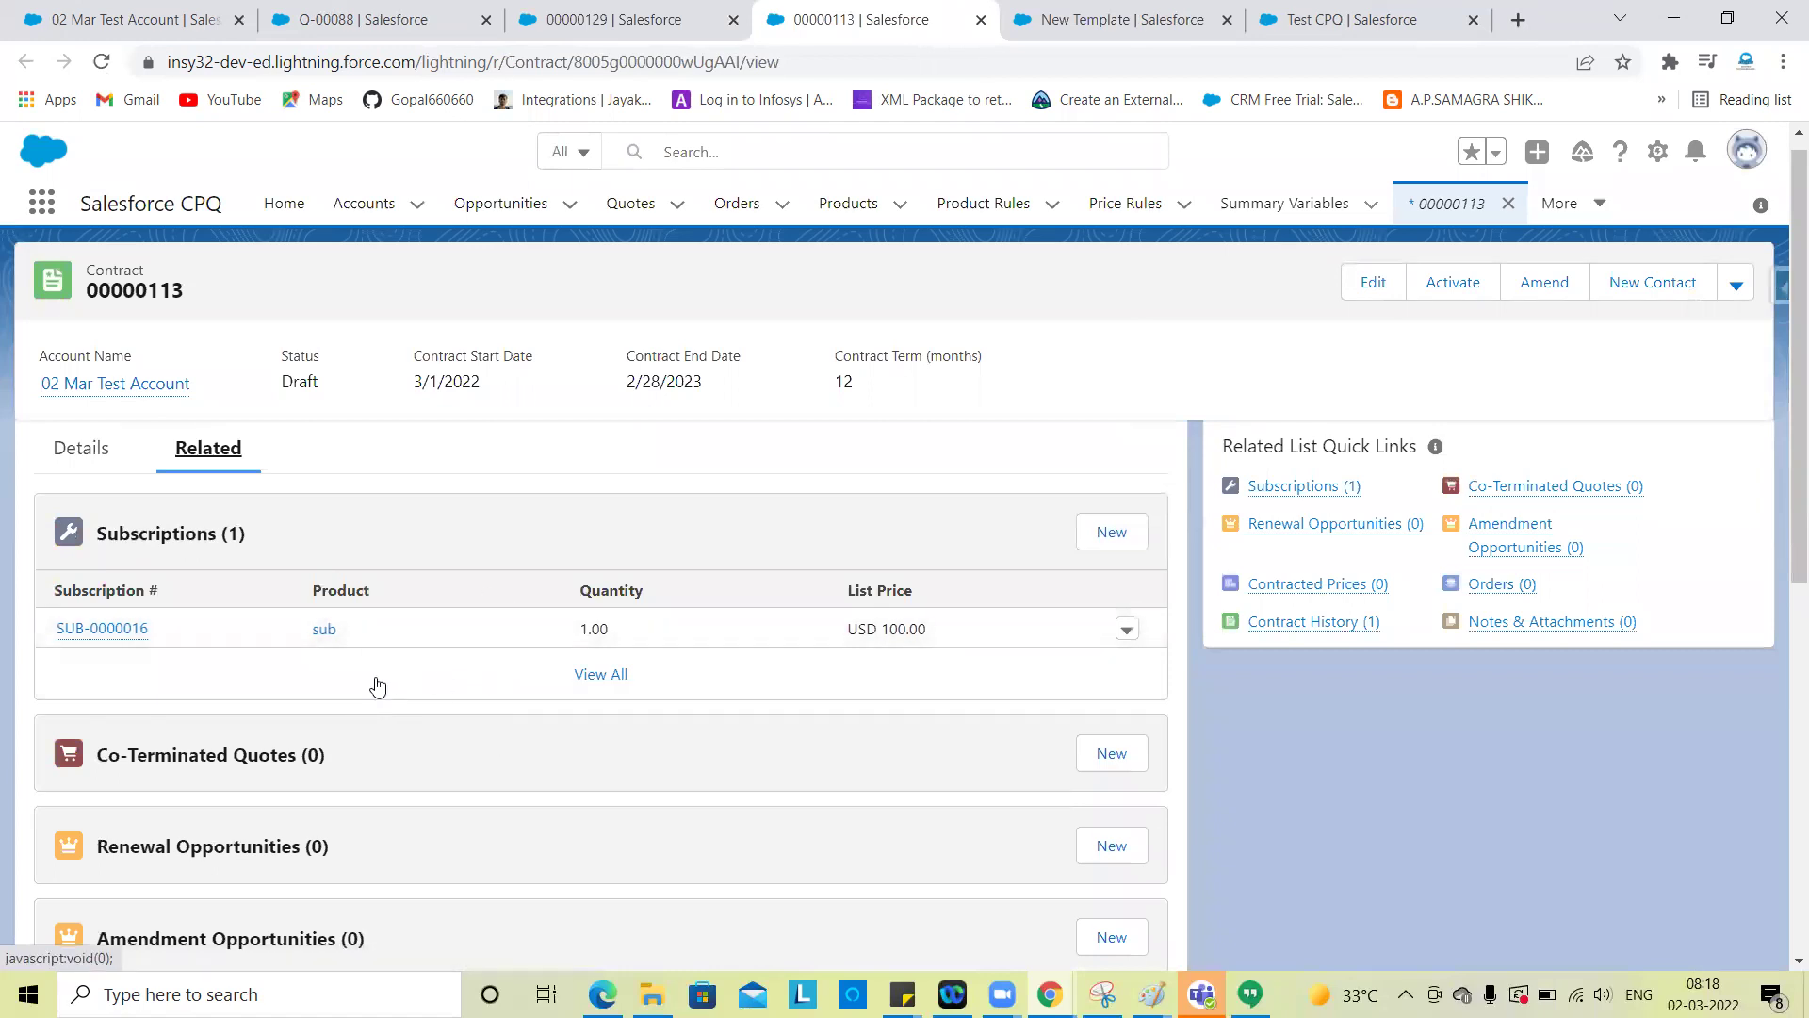
left_click(100, 458)
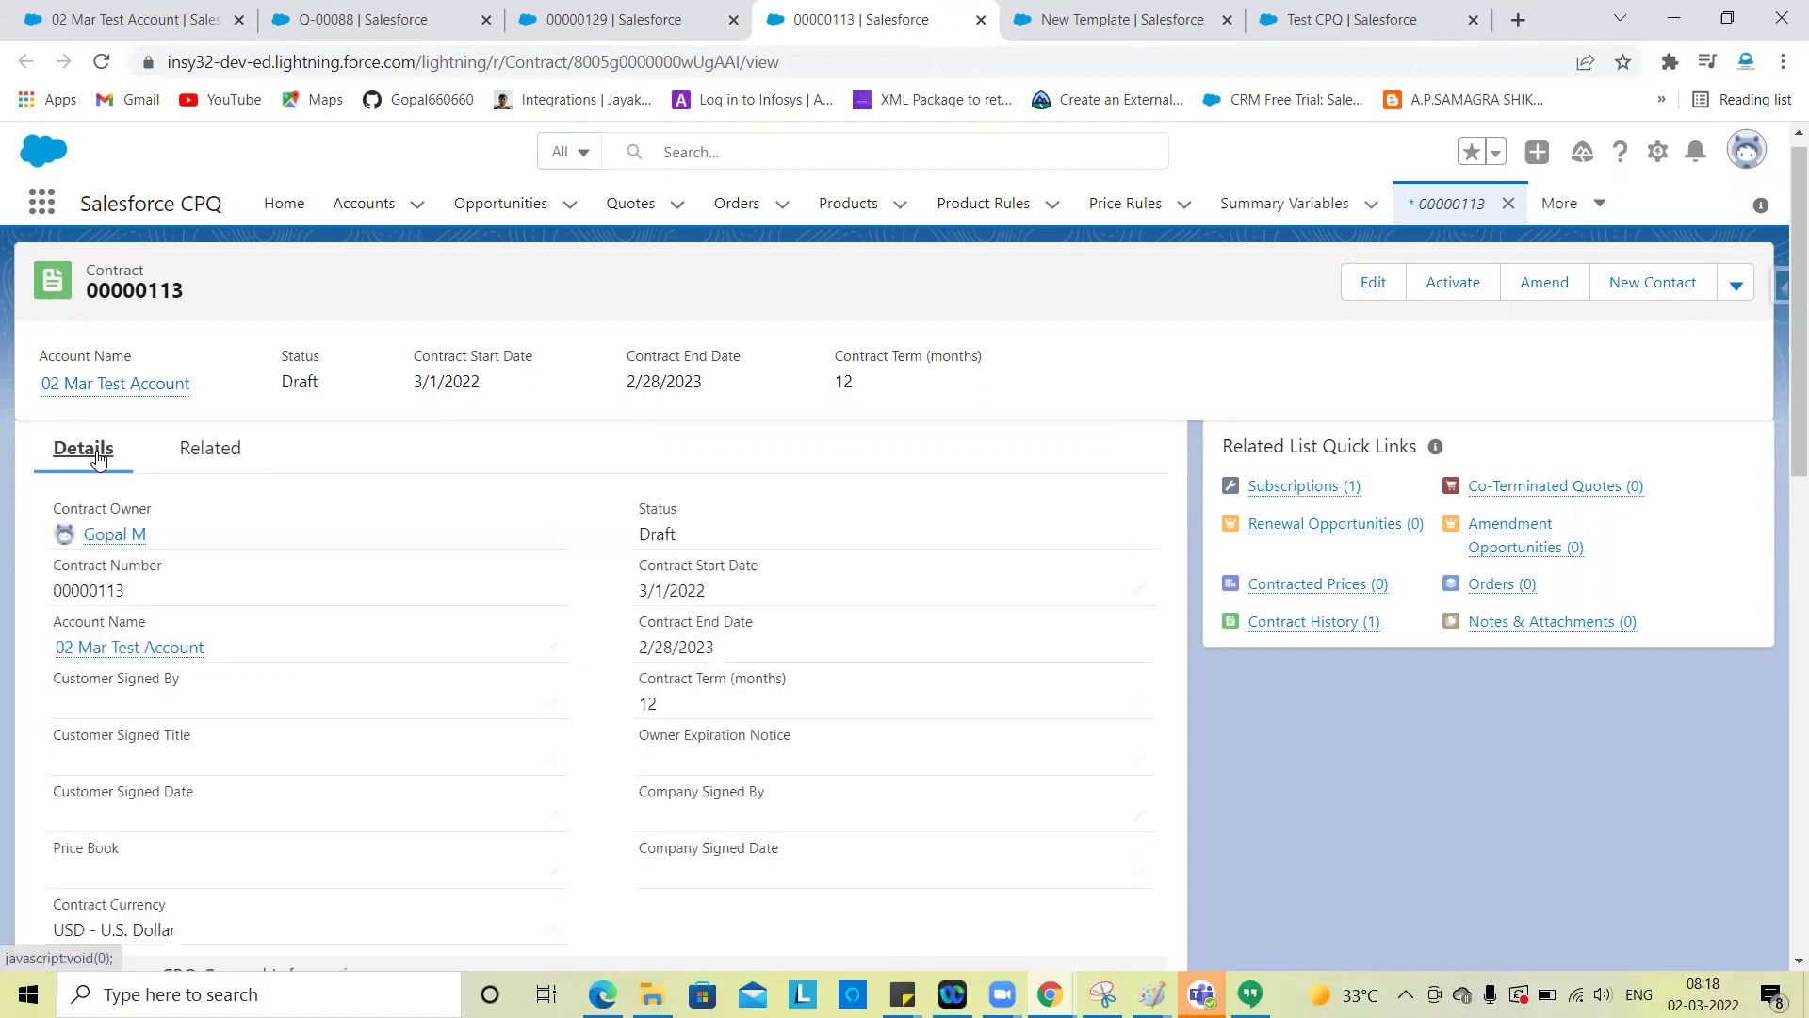
Check the product list on the source order and return to the contract record
left_click(612, 19)
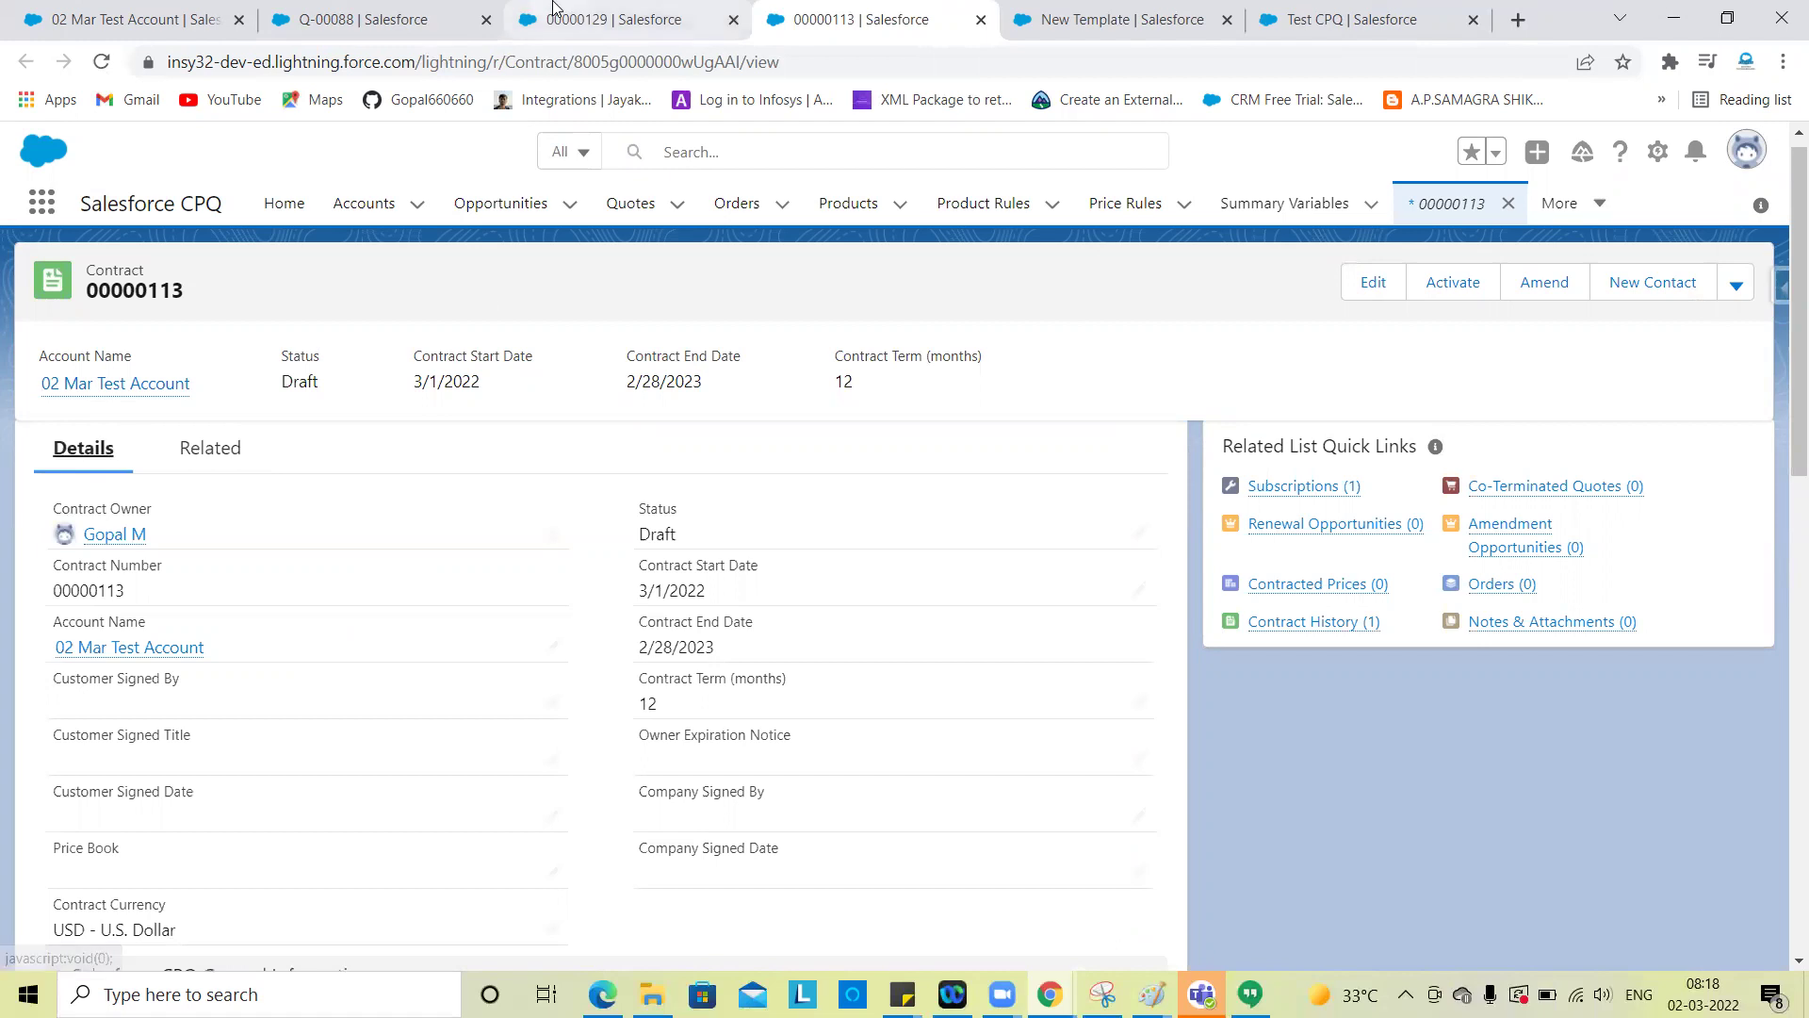
scroll(593, 582, "up", 3)
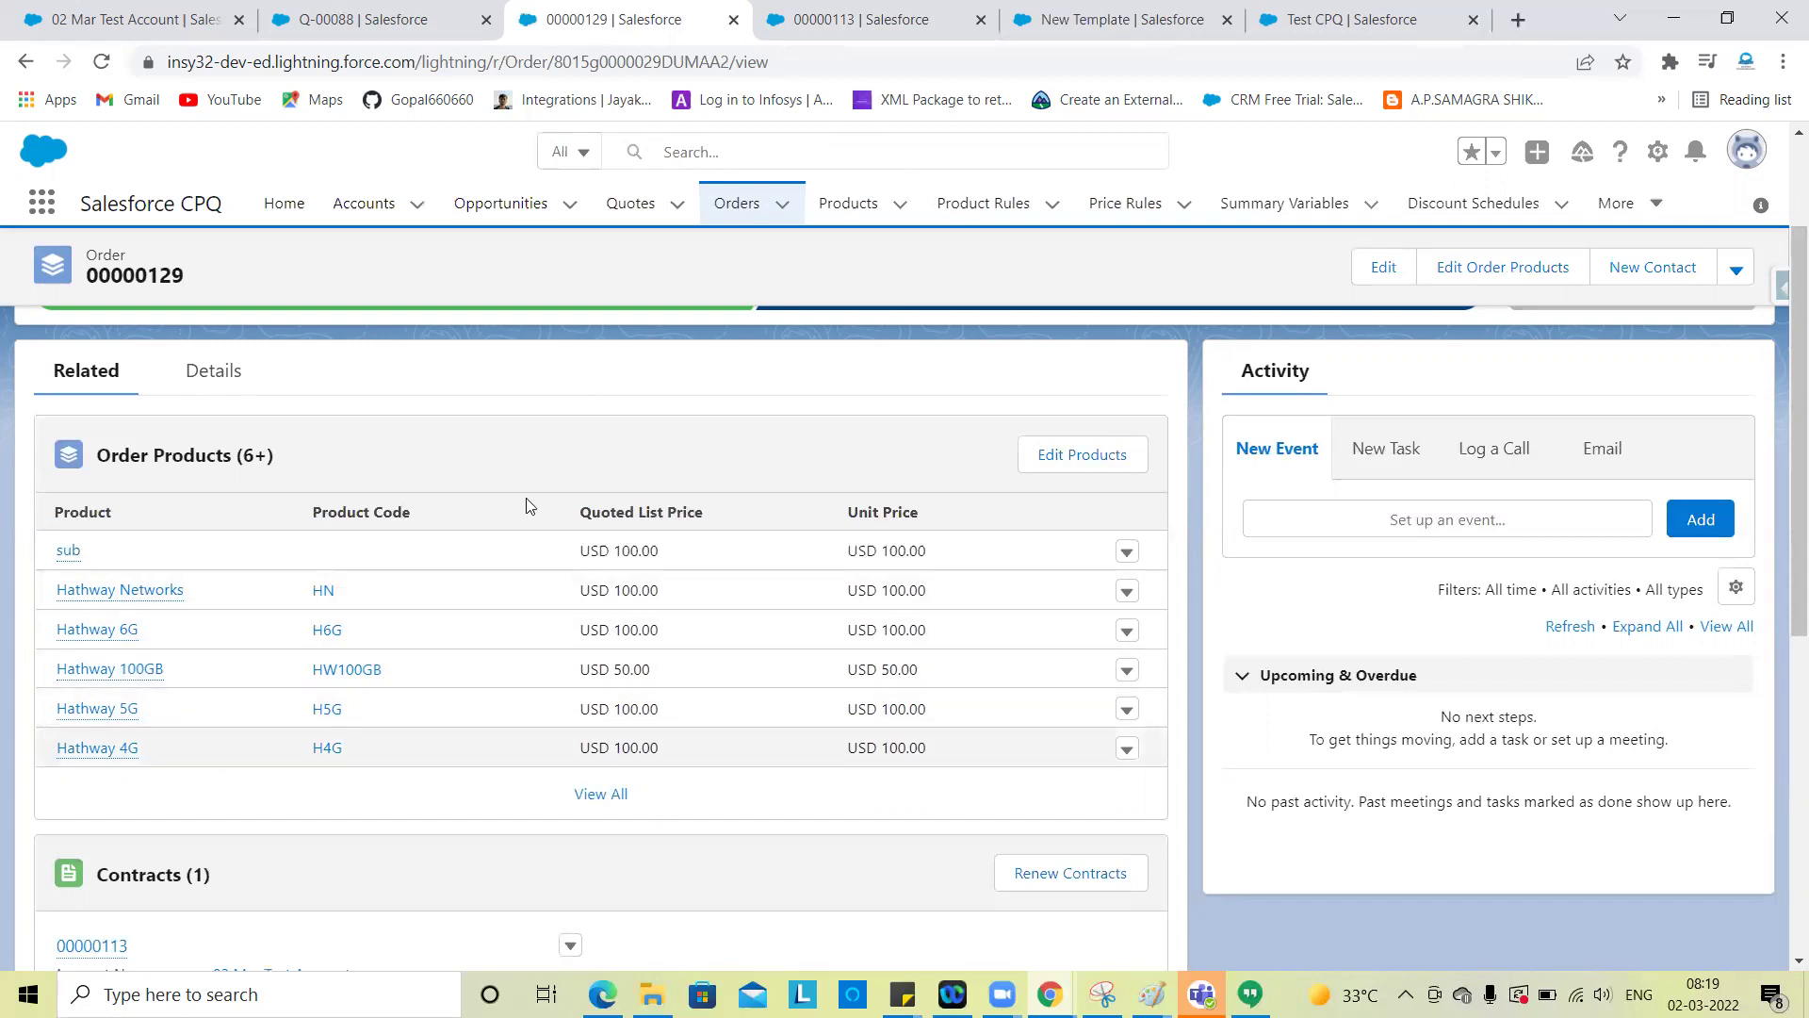
left_click(901, 7)
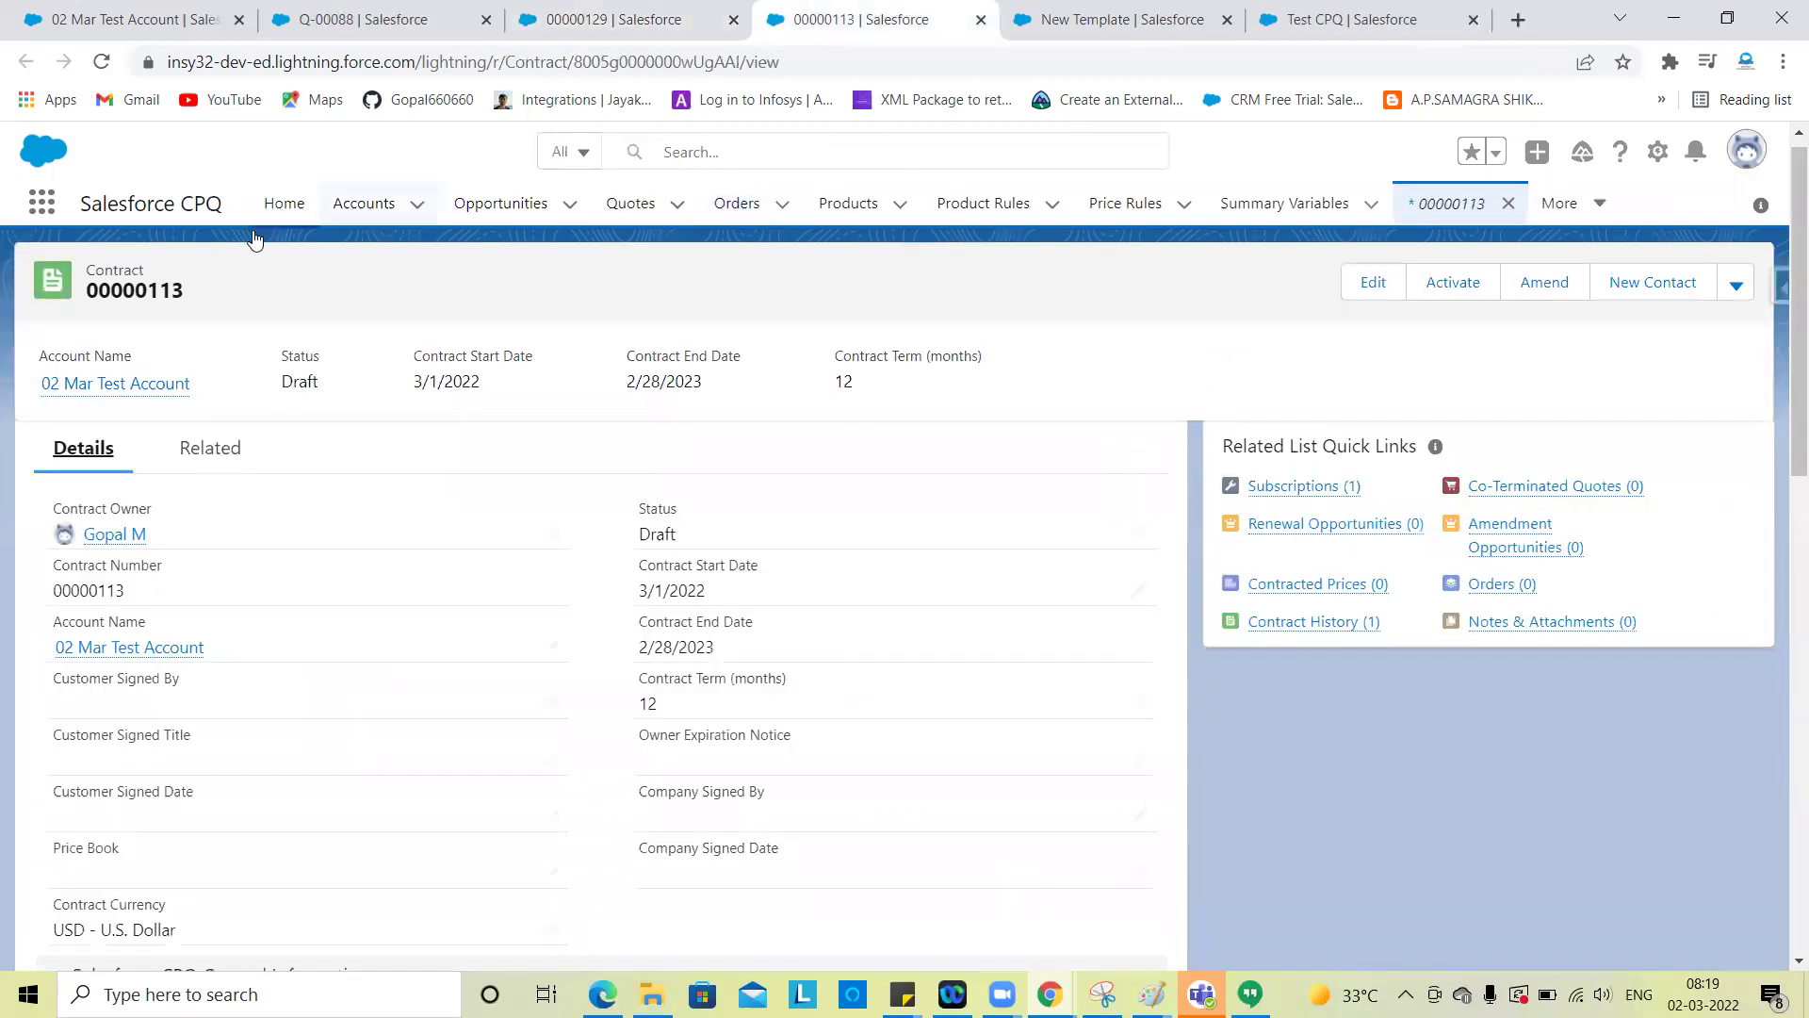
Examine the contract's dates, CPQ general information, renewal settings and related renewal opportunities
scroll(597, 659, "down", 8)
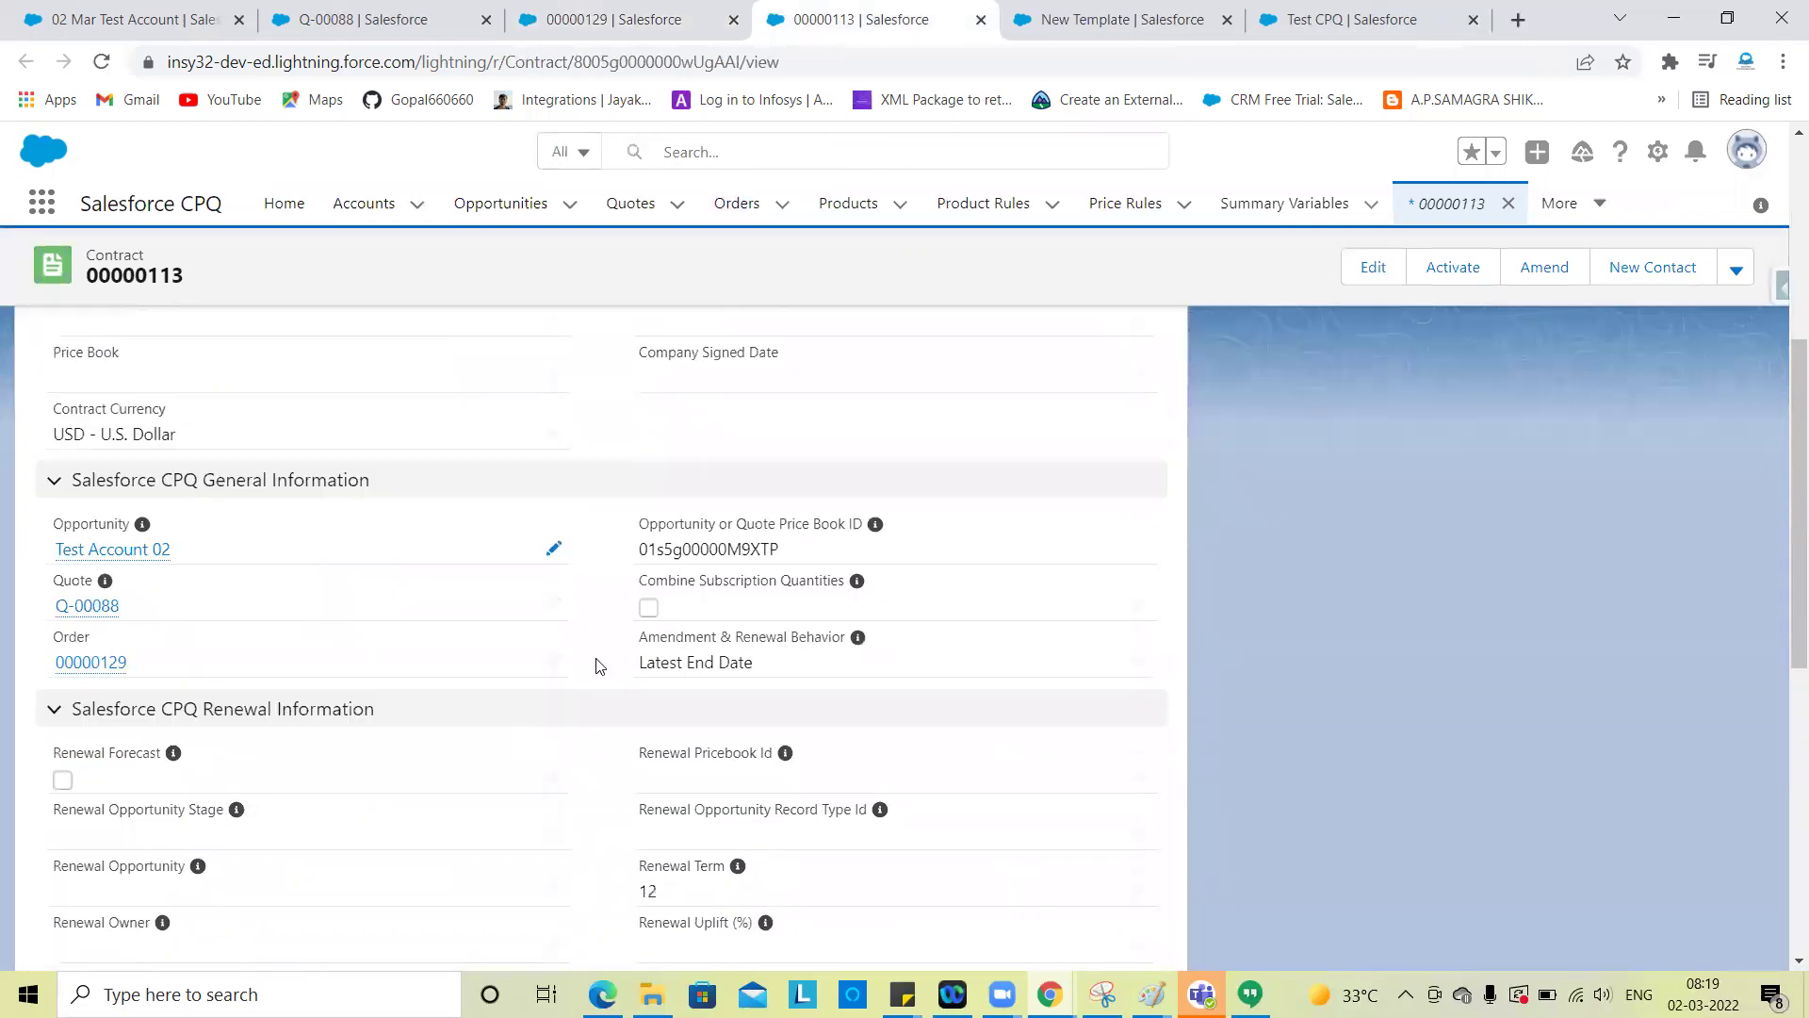
scroll(569, 697, "down", 2)
scroll(565, 694, "up", 10)
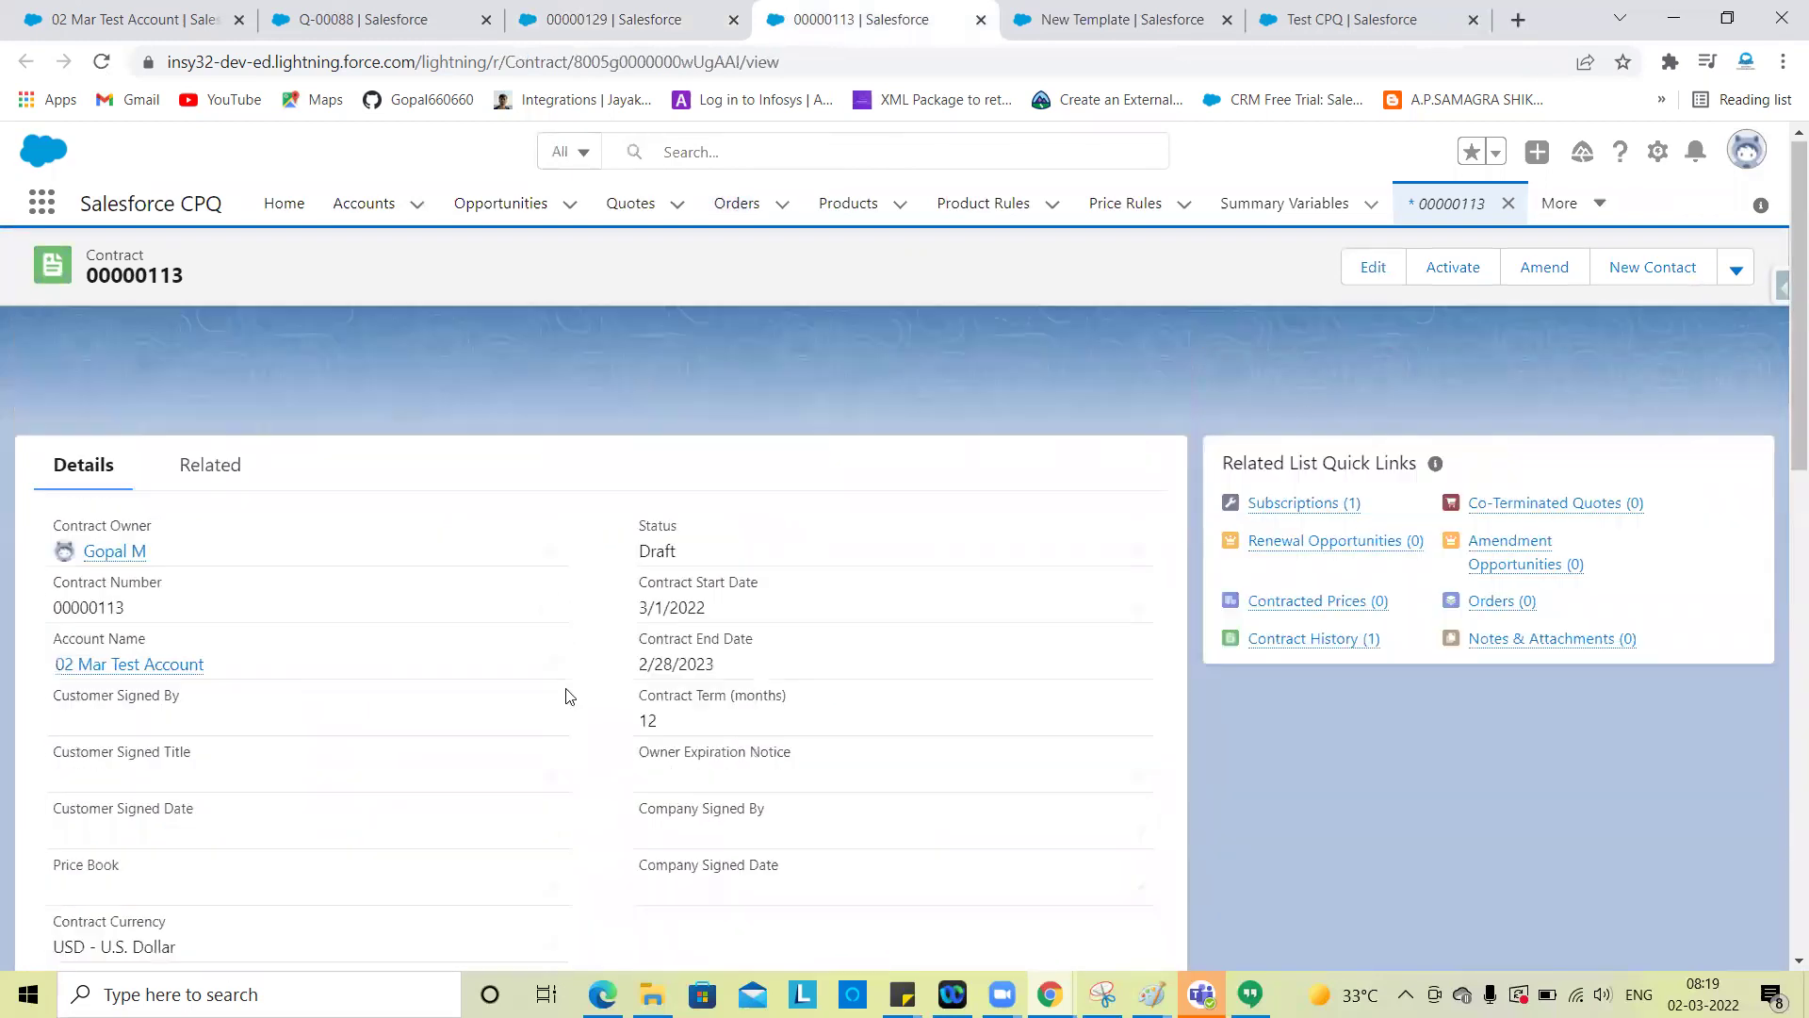
scroll(1238, 851, "down", 2)
scroll(1240, 843, "down", 3)
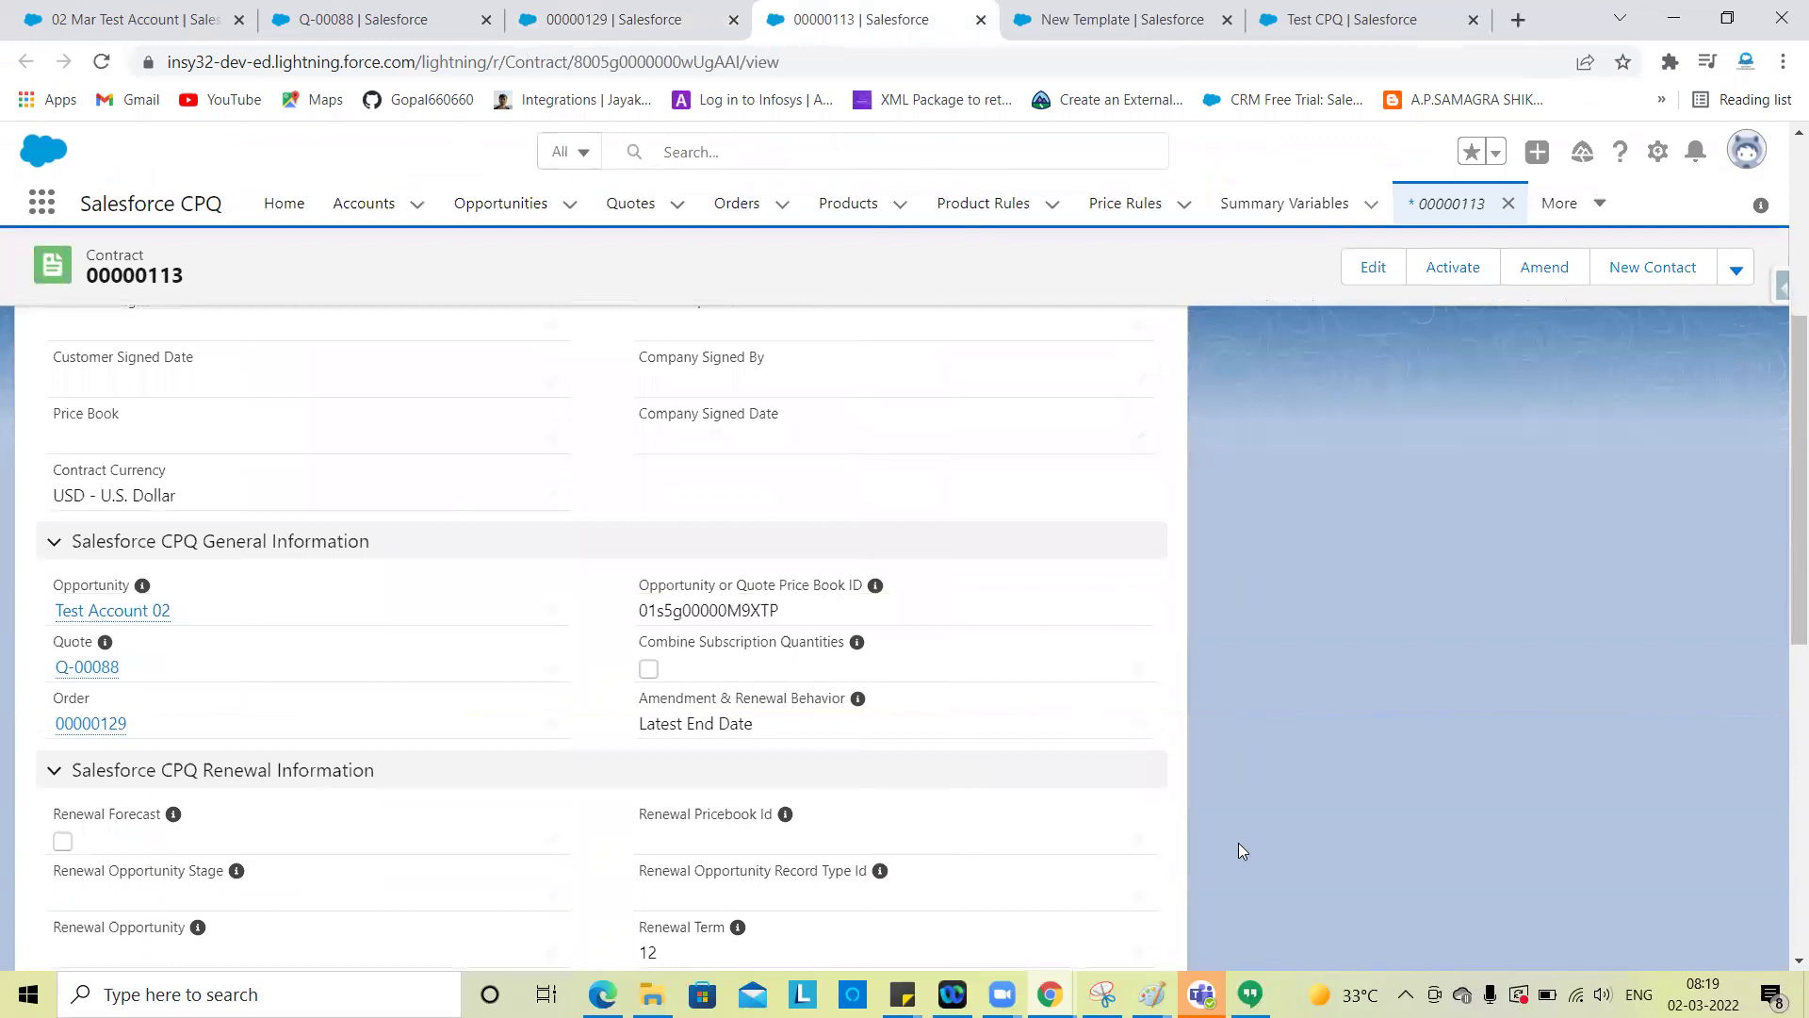
scroll(1239, 843, "up", 5)
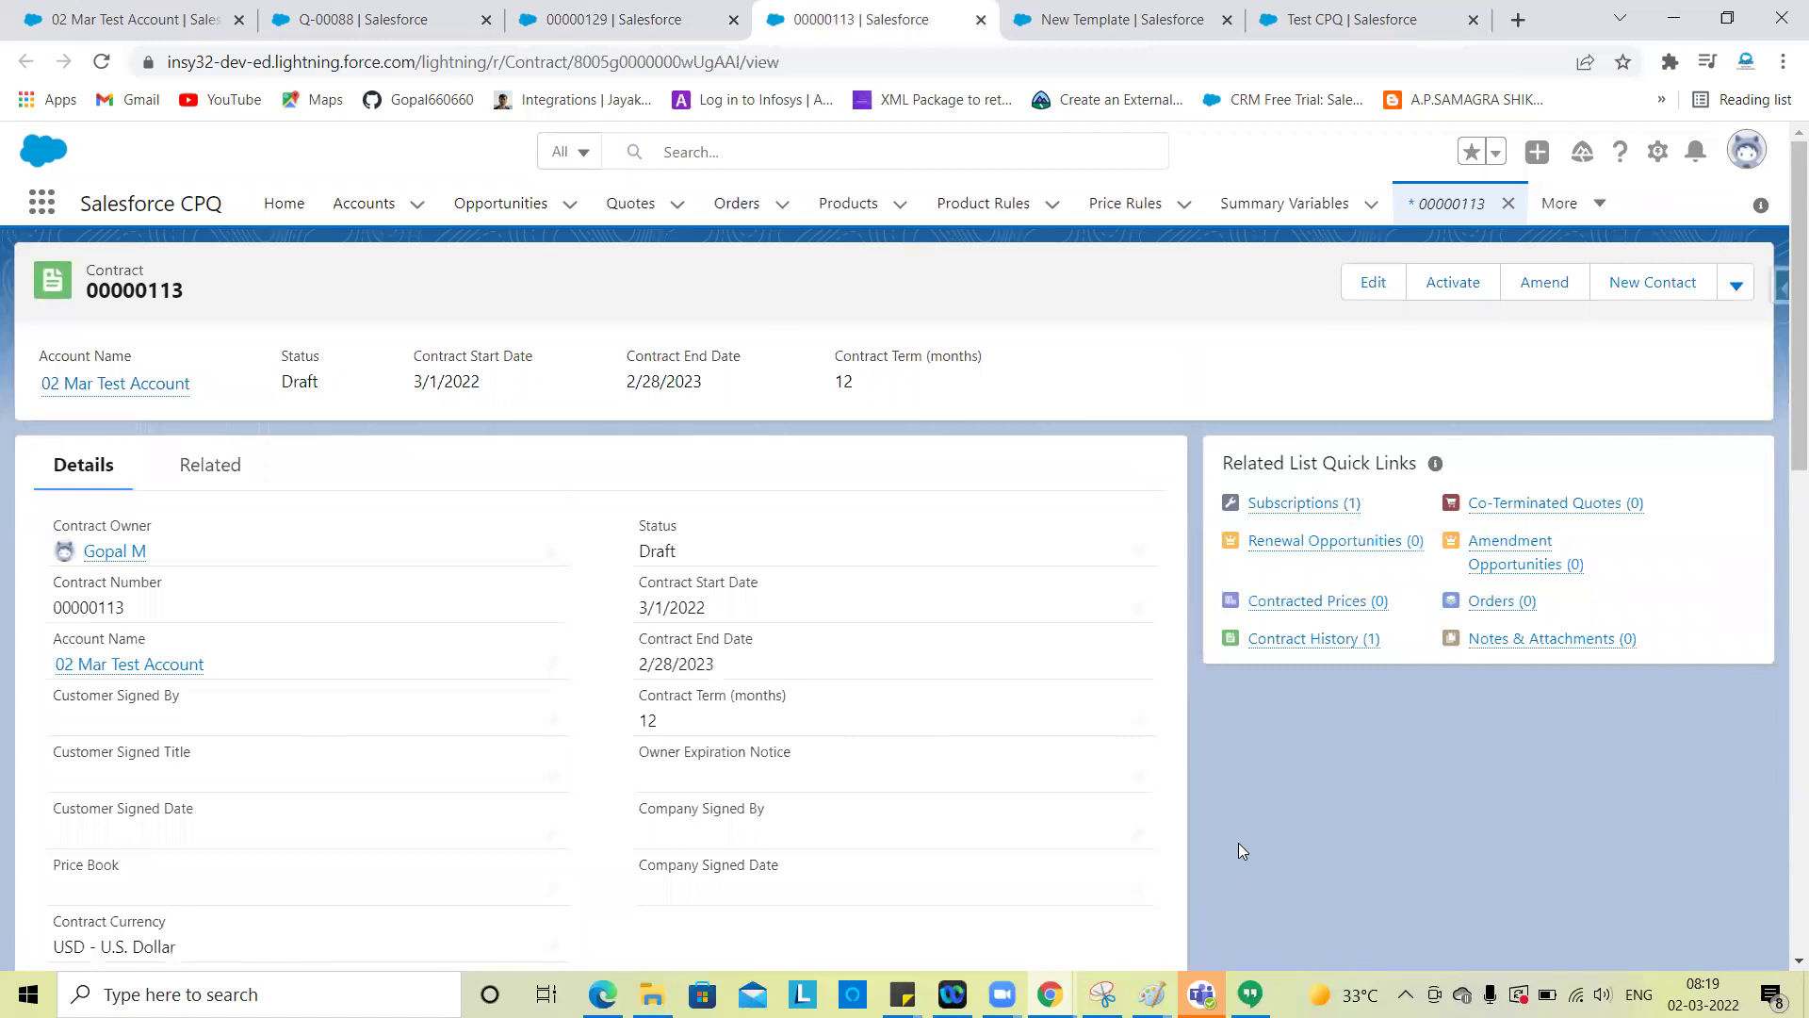
scroll(1238, 842, "down", 8)
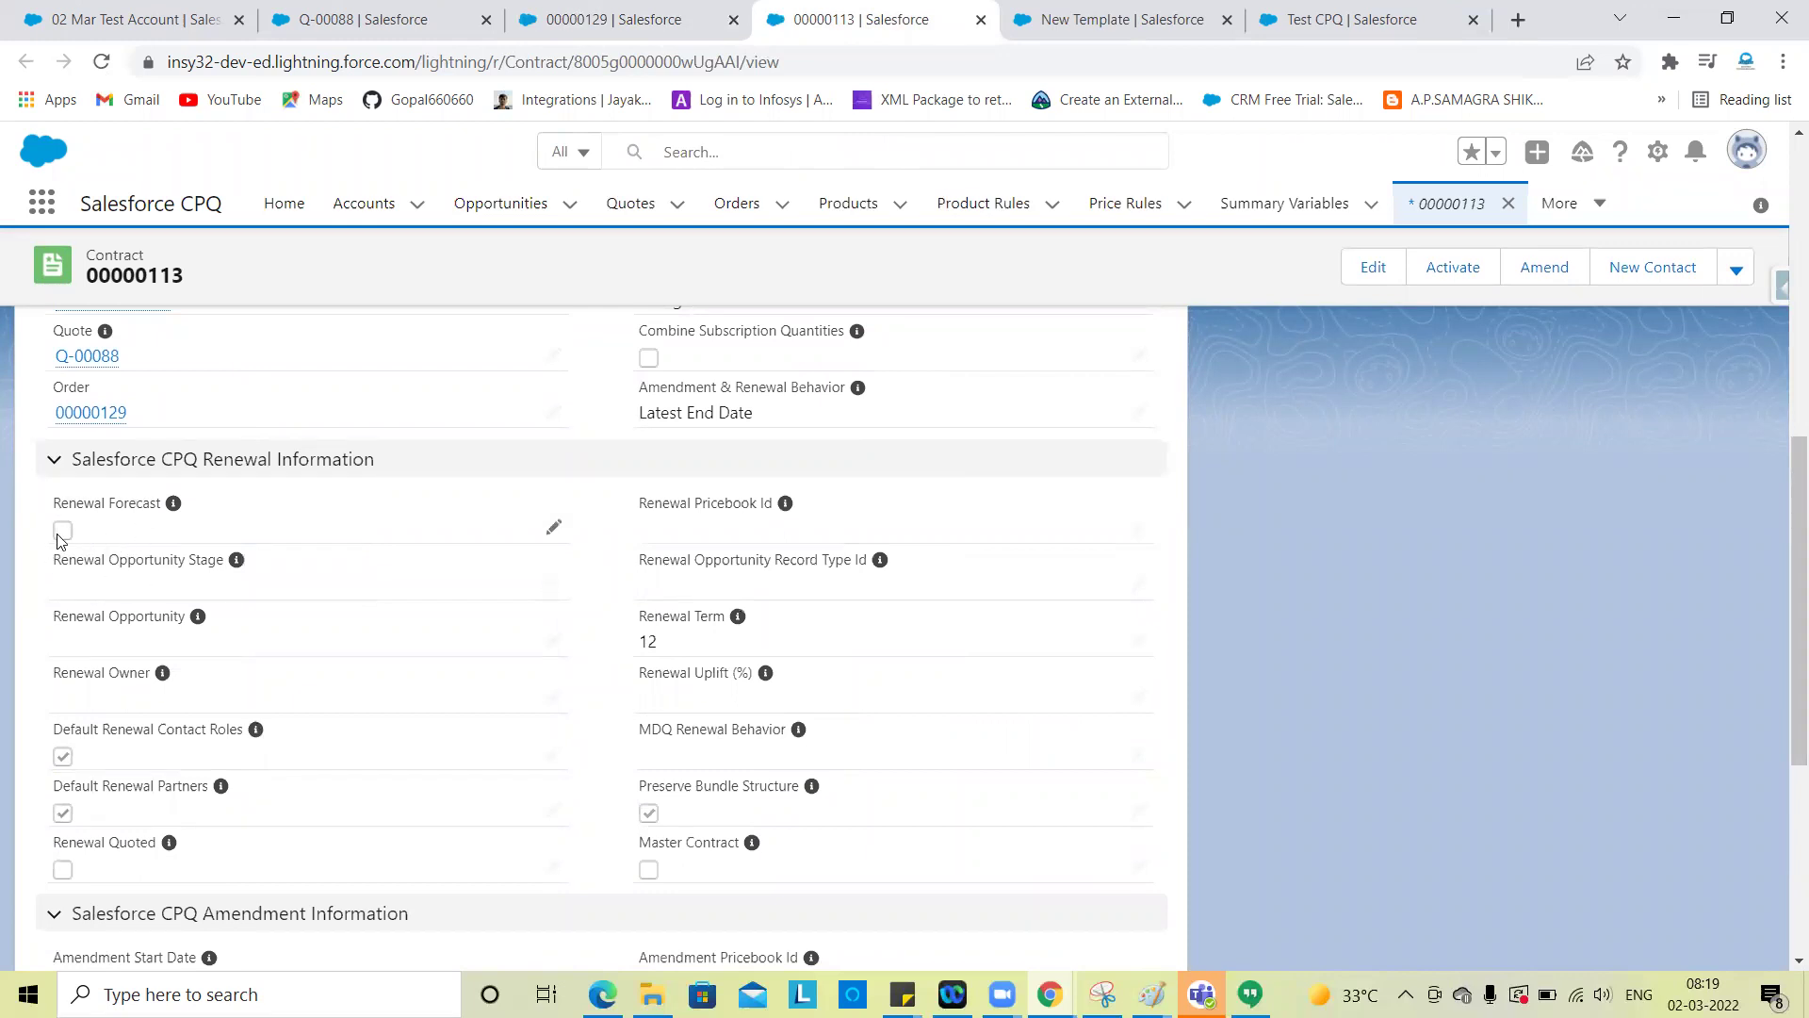
scroll(1134, 634, "up", 10)
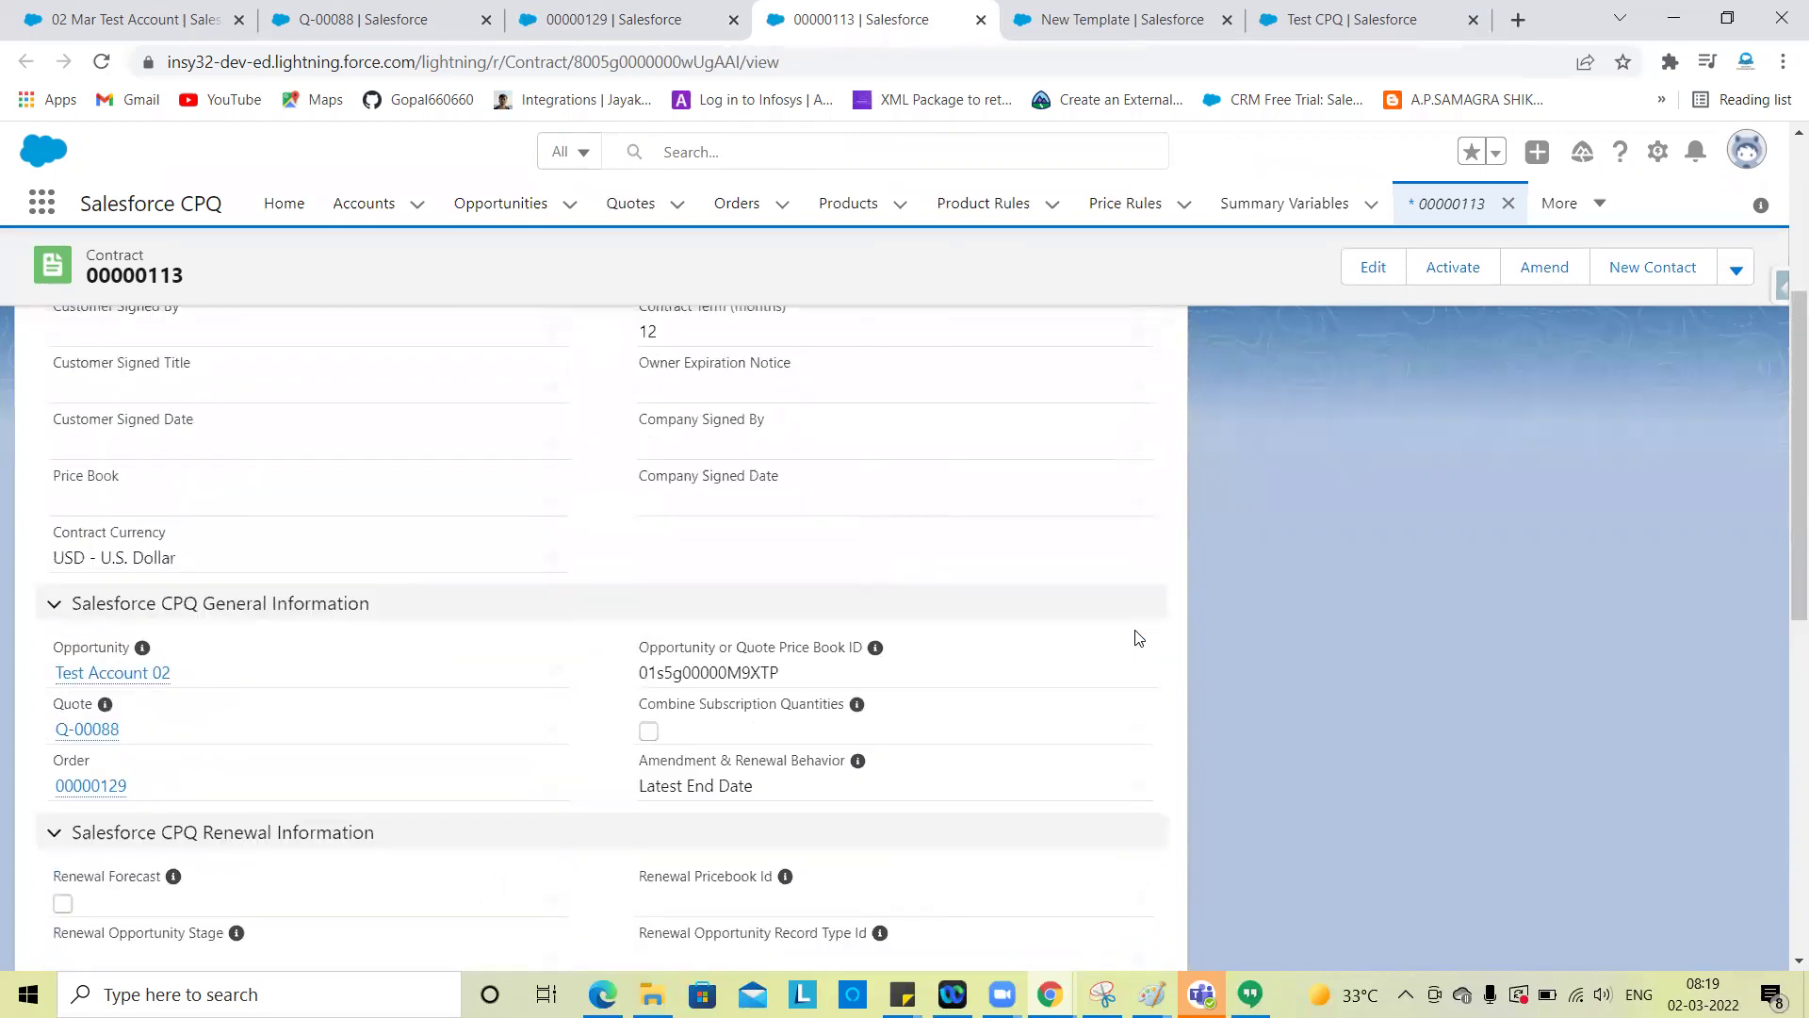
mouse_move(1319, 549)
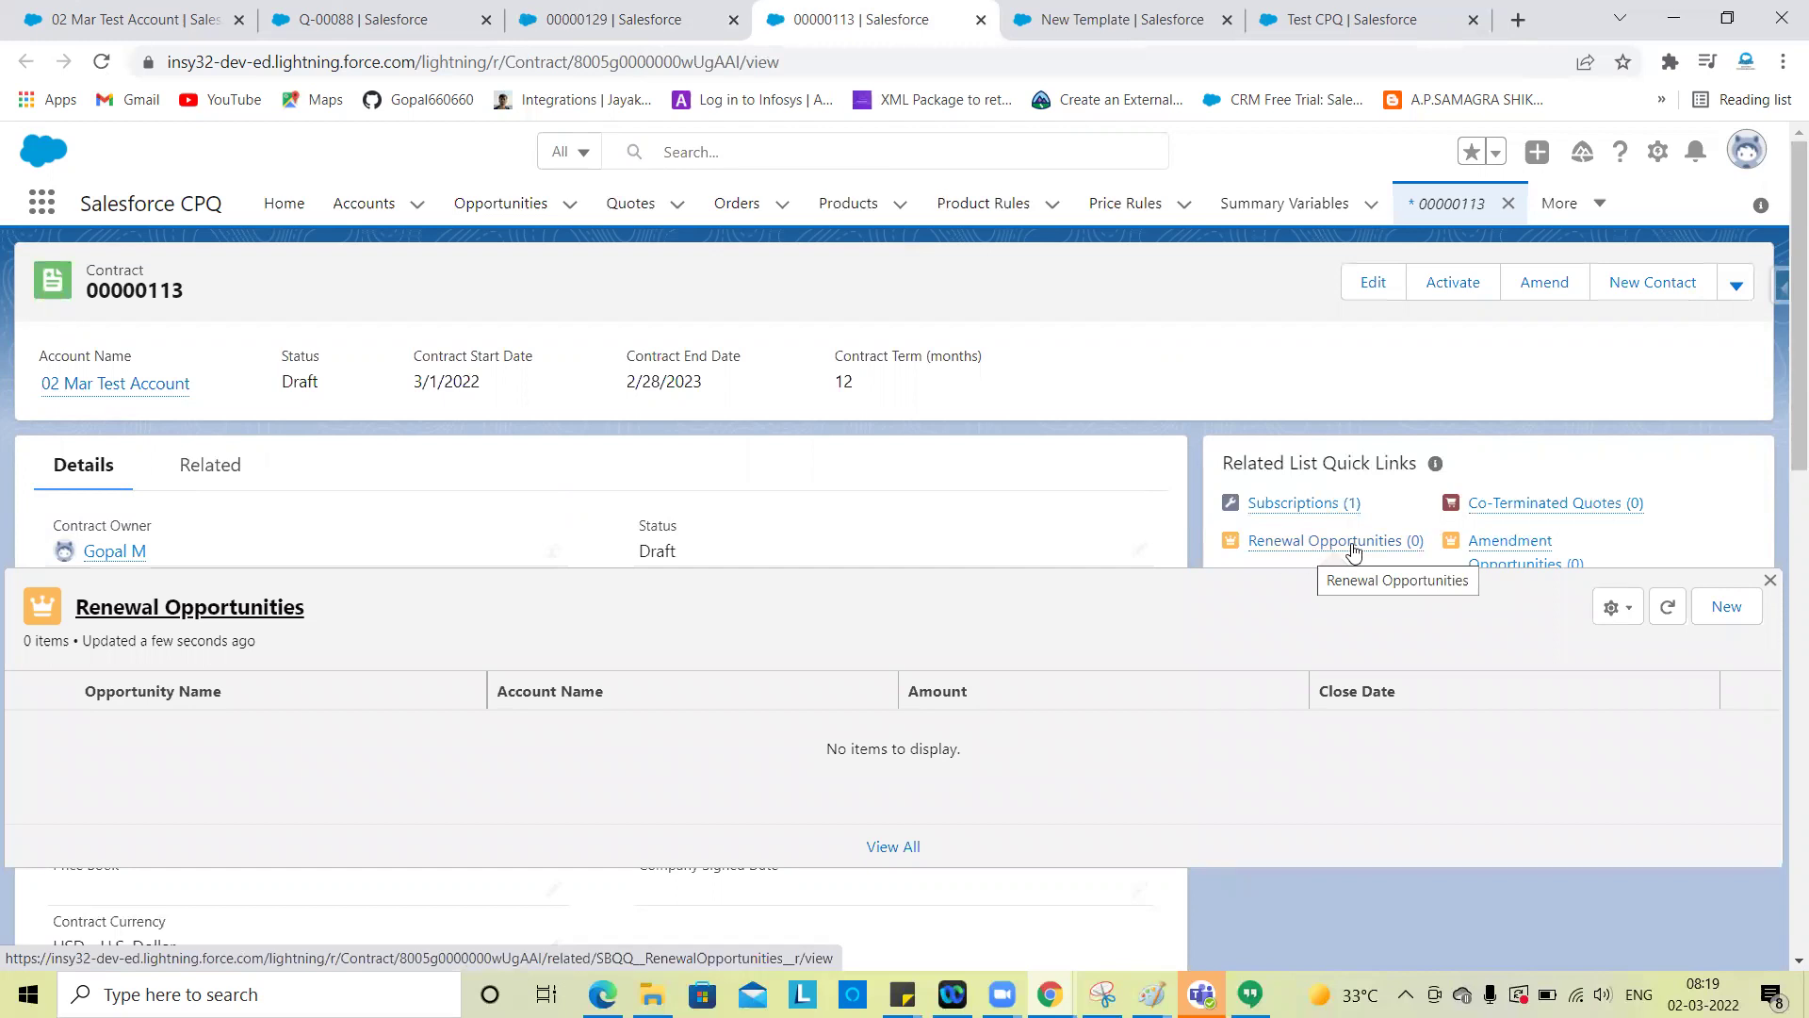
scroll(961, 456, "down", 10)
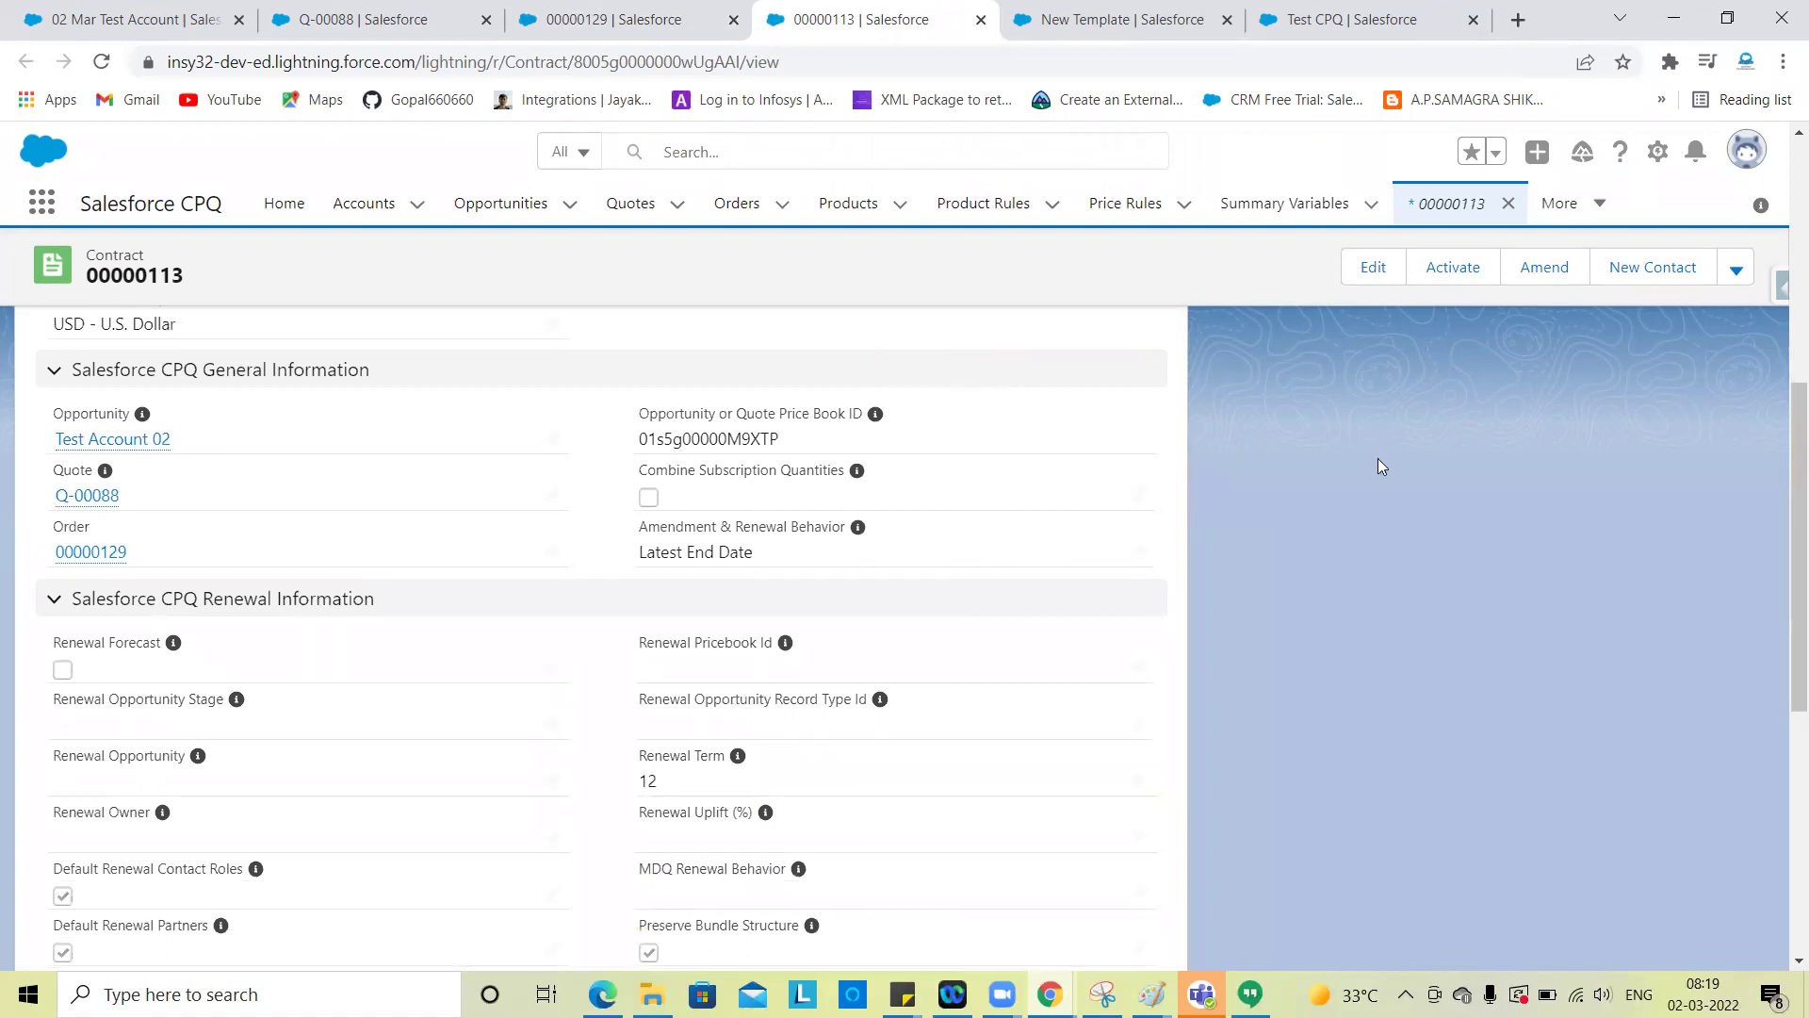
scroll(1378, 461, "up", 10)
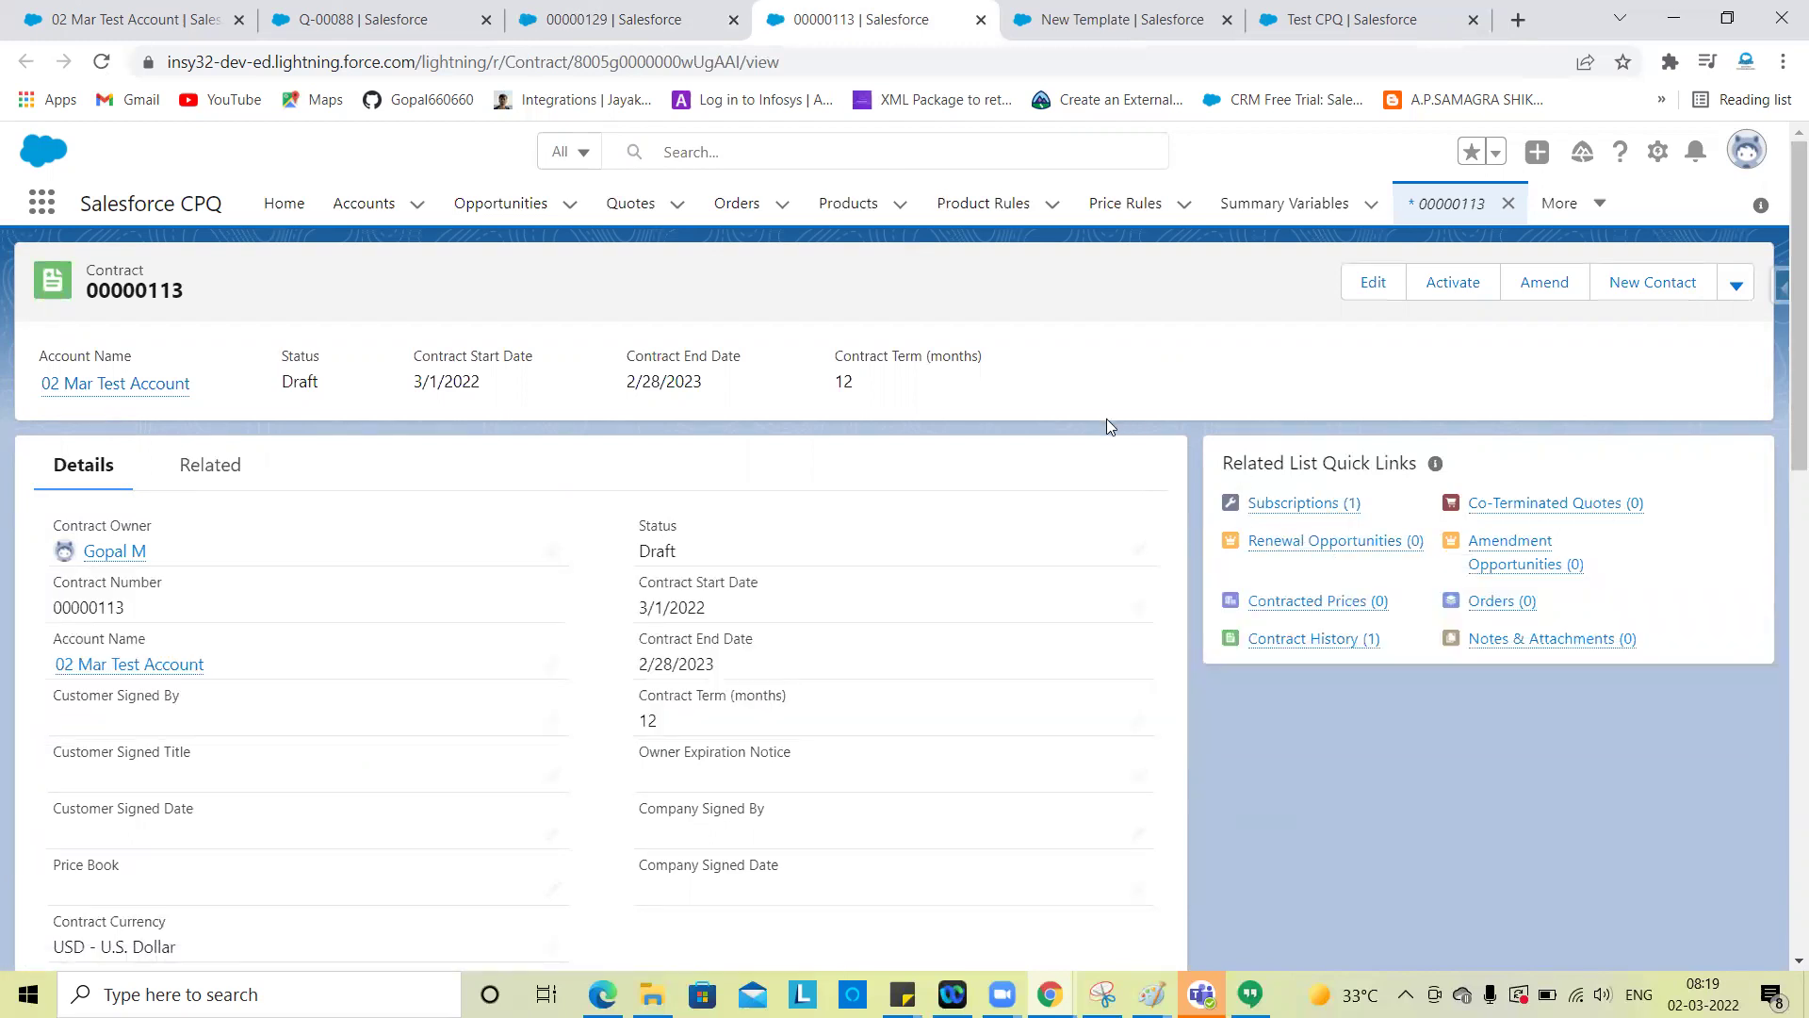
Enable Renewal Forecast in the contract's CPQ renewal information and save the record
scroll(1107, 419, "down", 15)
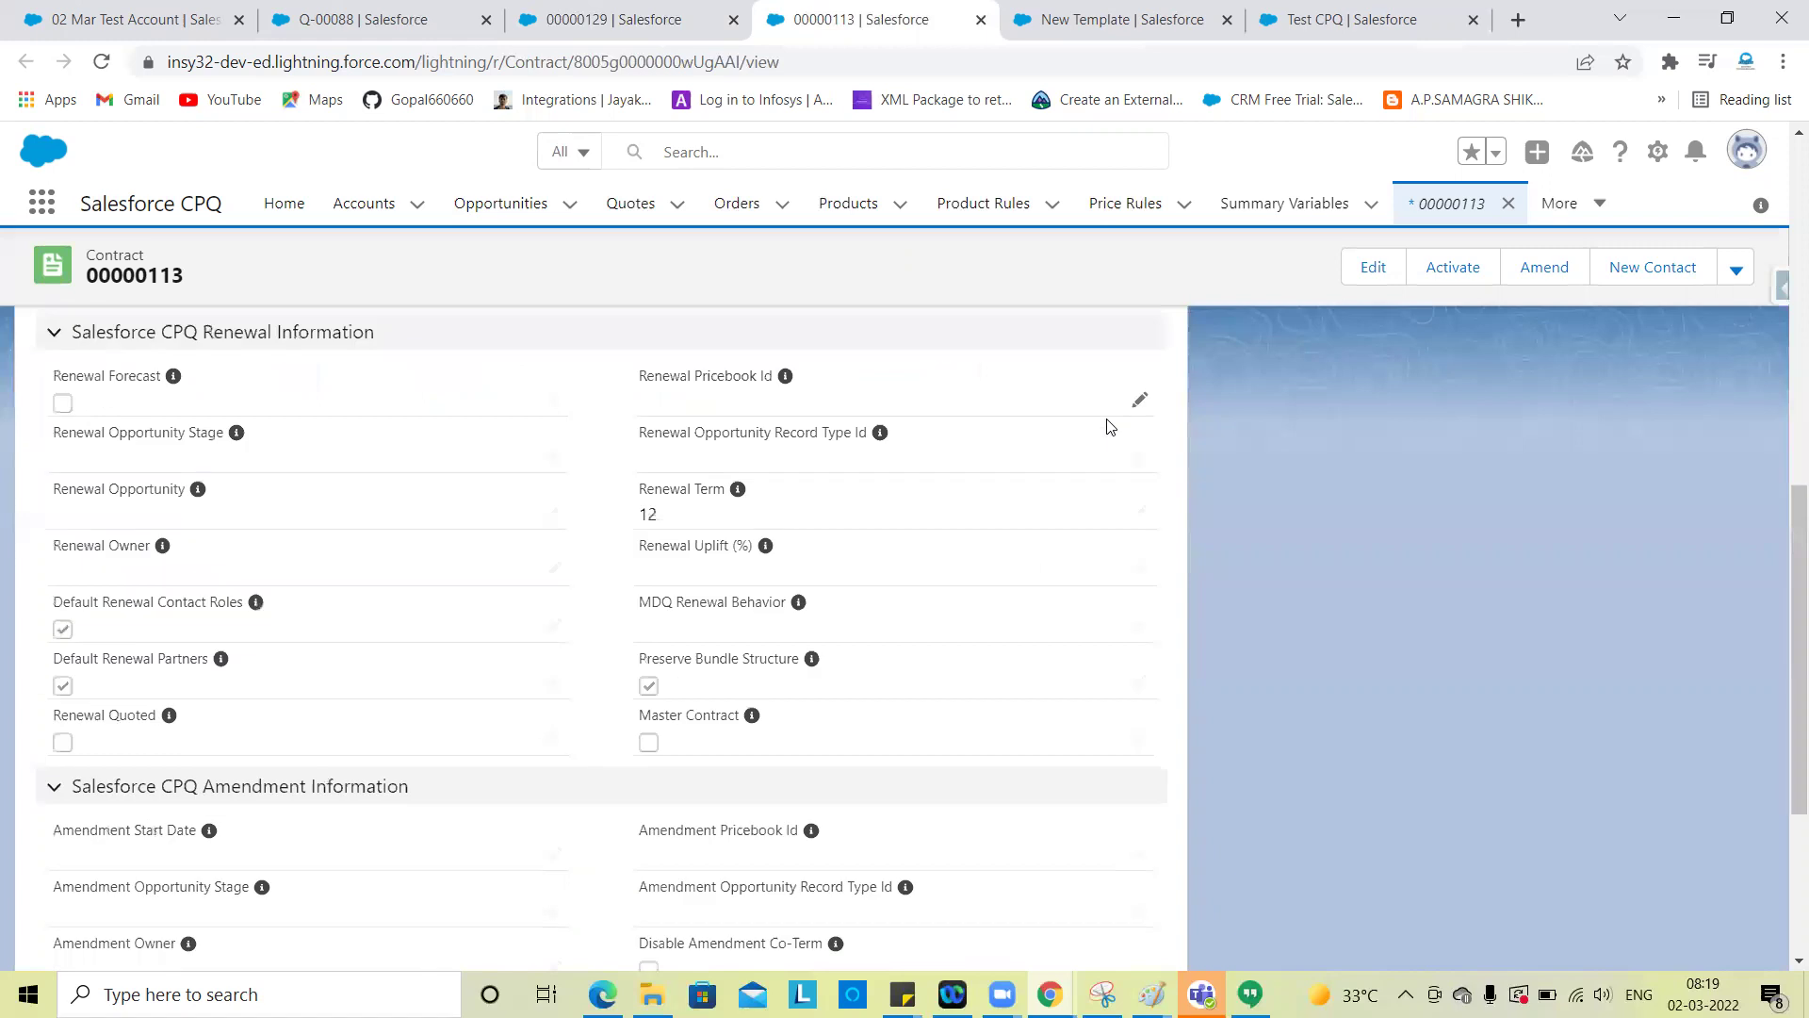
scroll(557, 643, "up", 3)
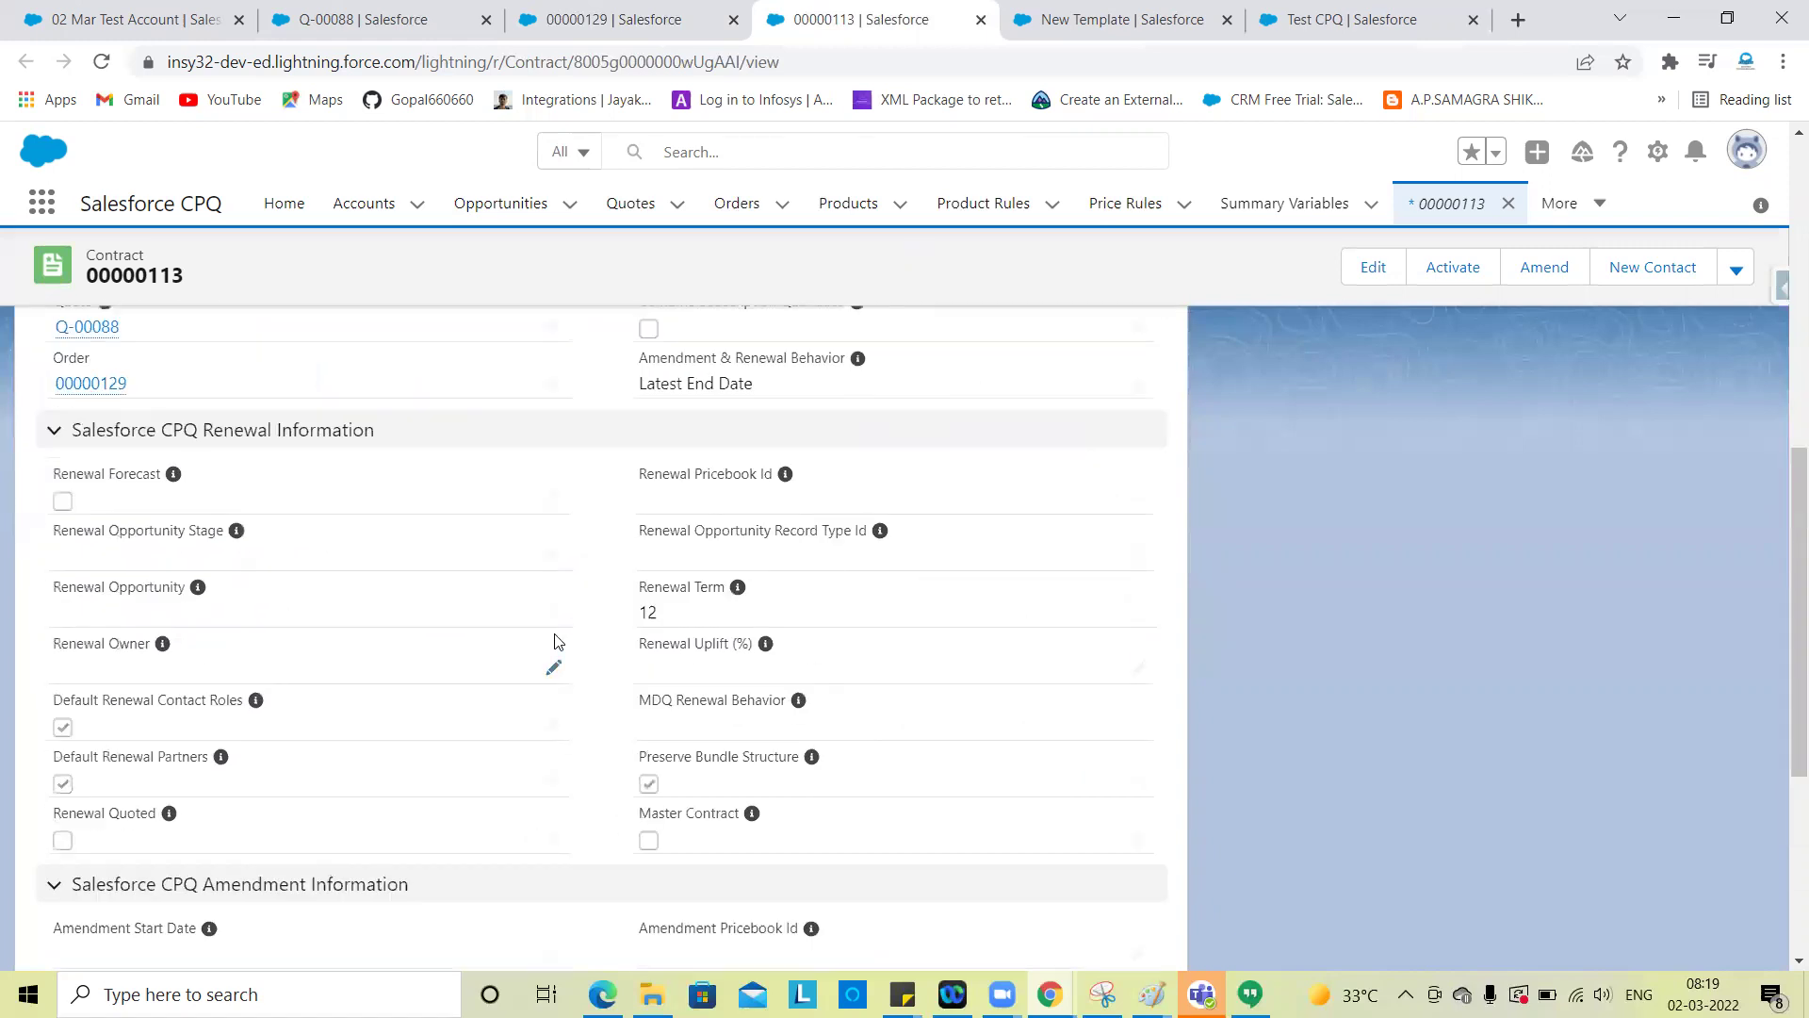
left_click(81, 498)
scroll(675, 819, "down", 2)
left_click(645, 930)
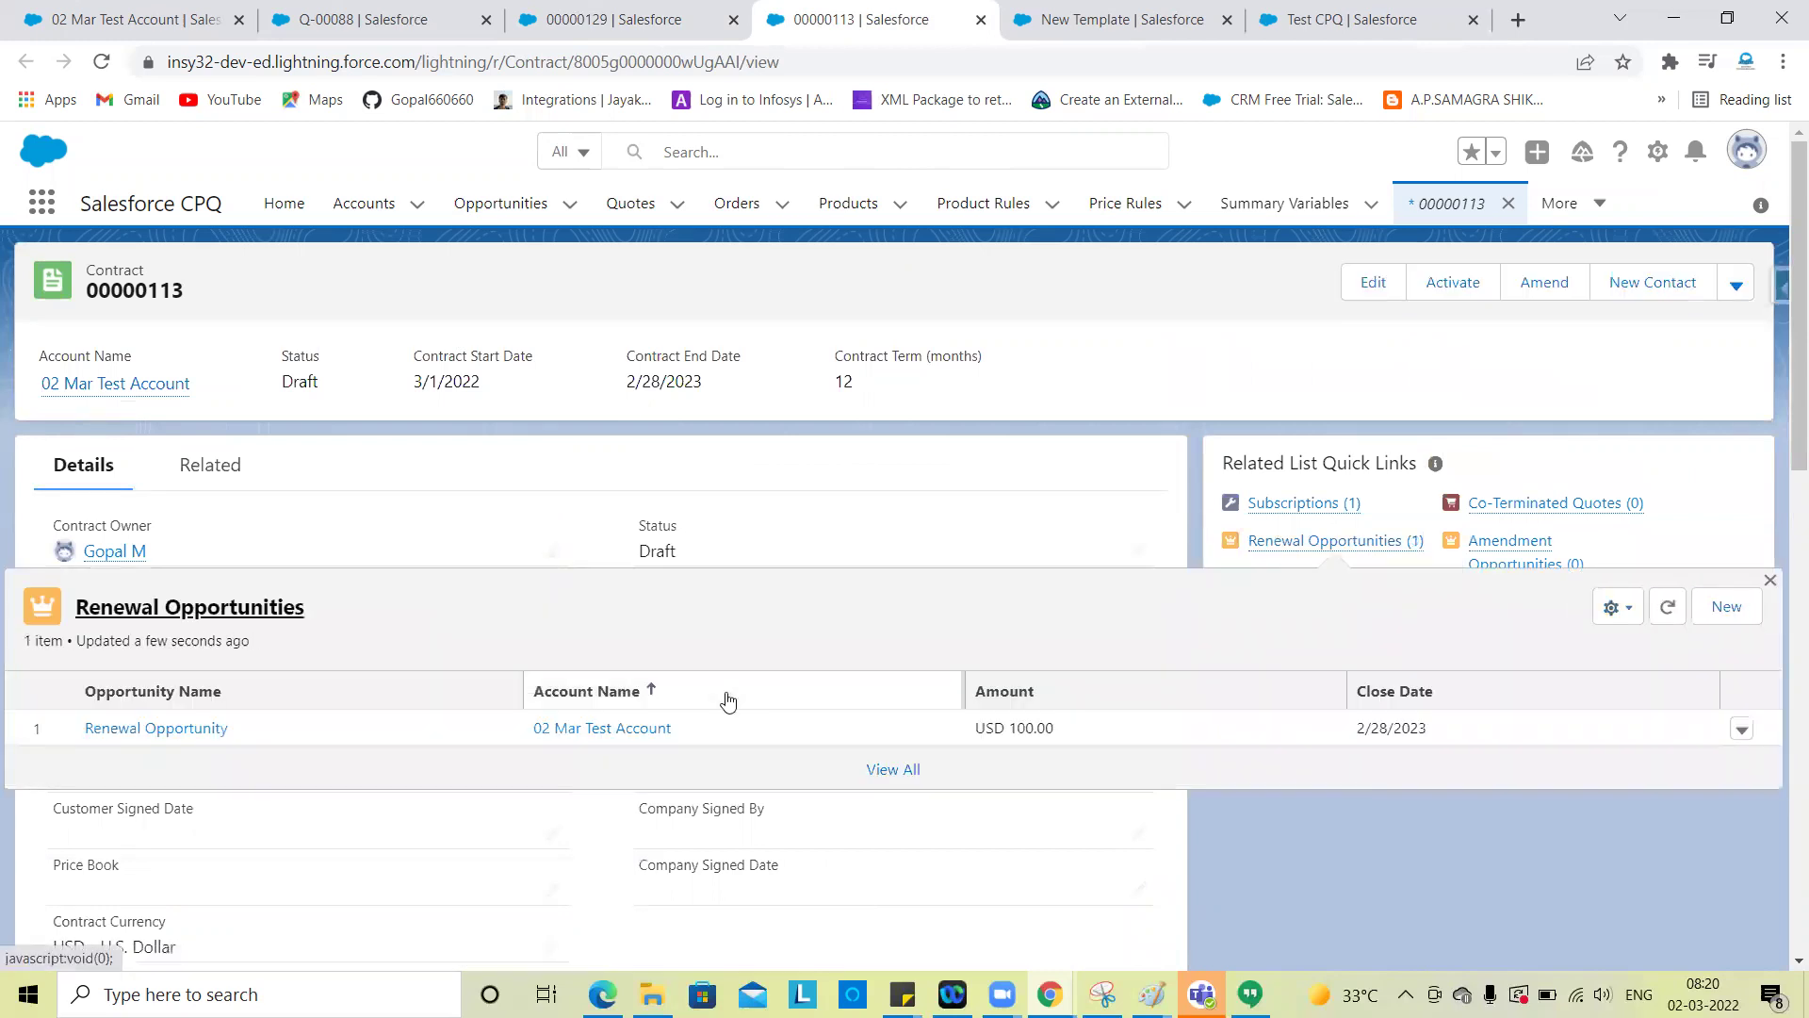
Open the contract's renewal opportunity in a separate browser tab and review its account, CPQ information and renewed contract
right_click(187, 739)
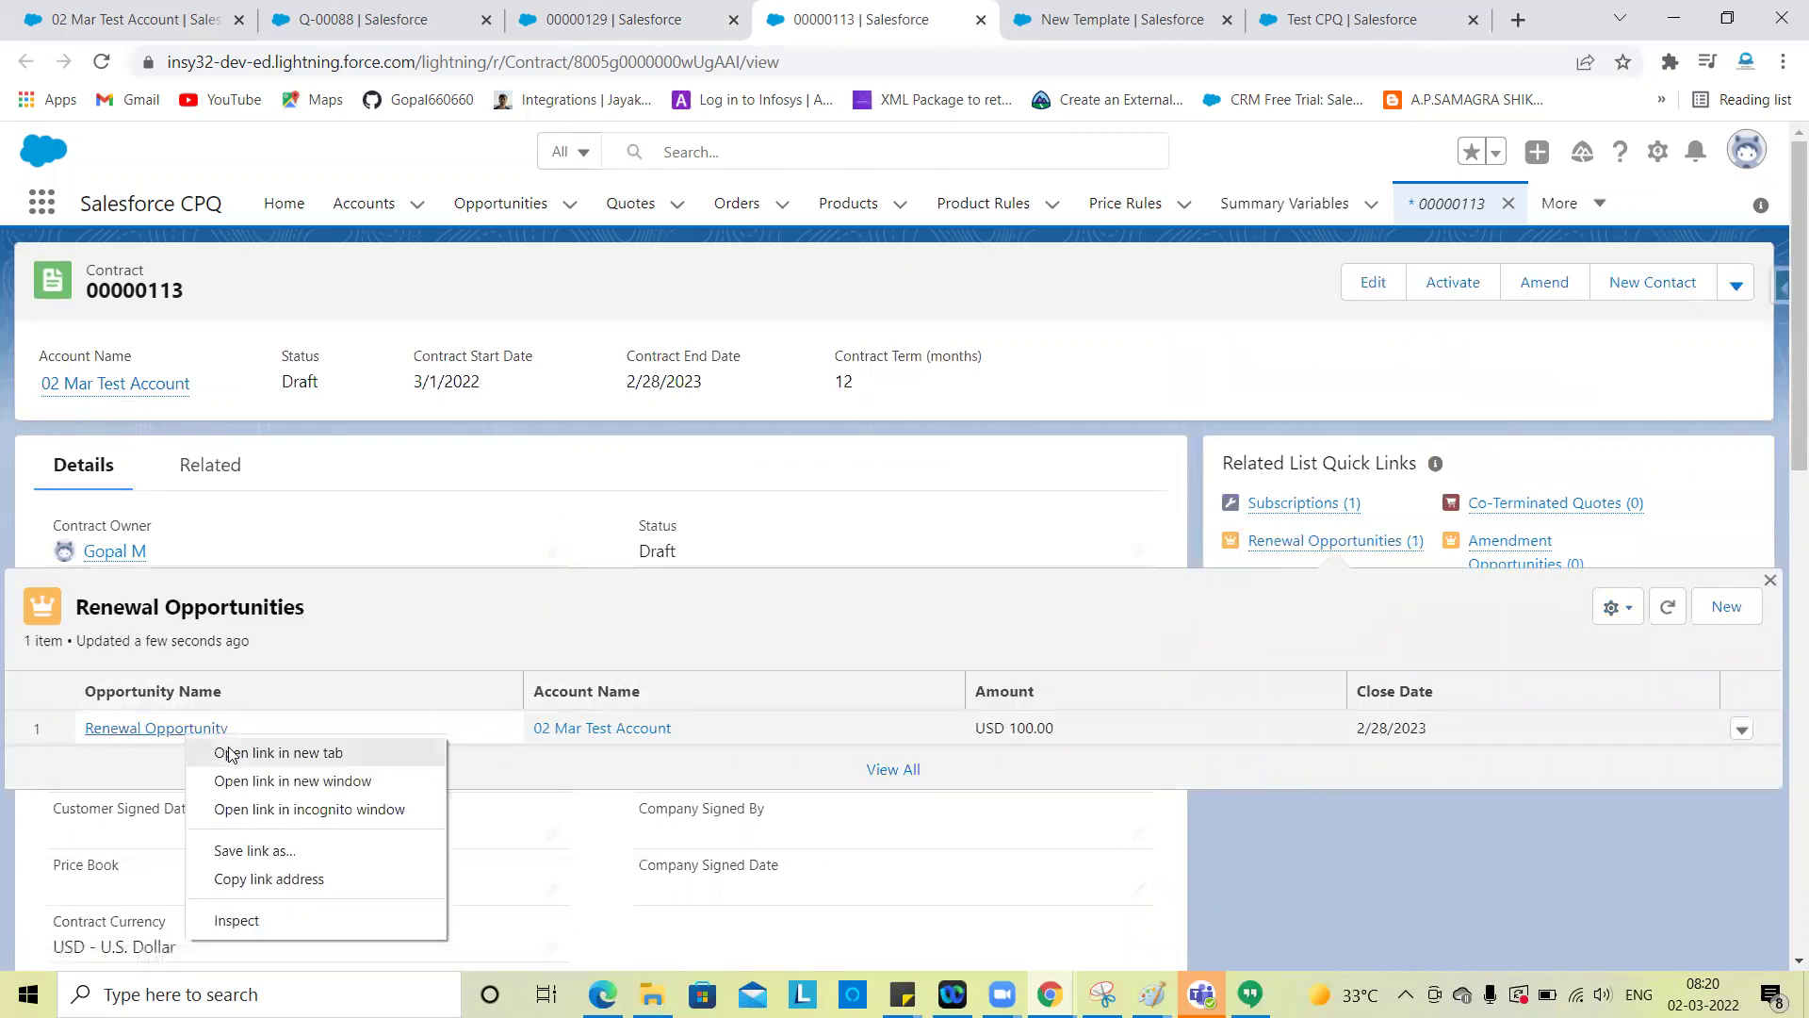
key("Return")
left_click(951, 19)
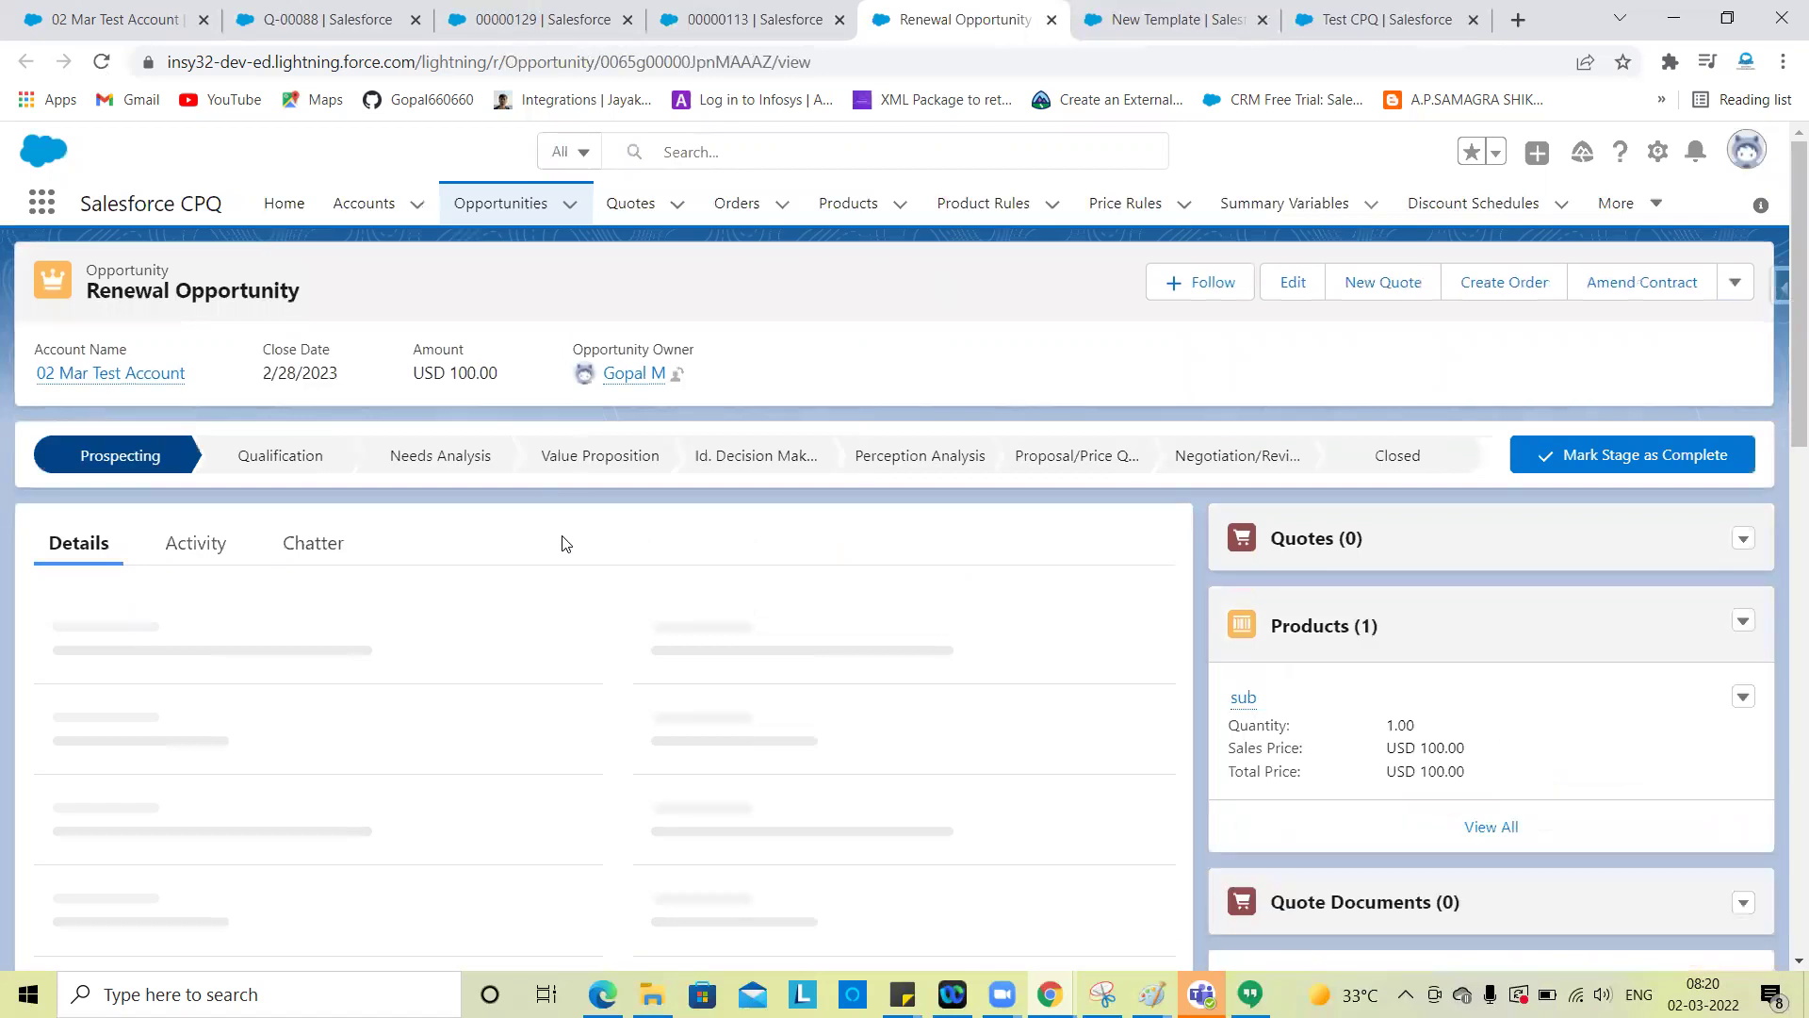
scroll(529, 607, "down", 3)
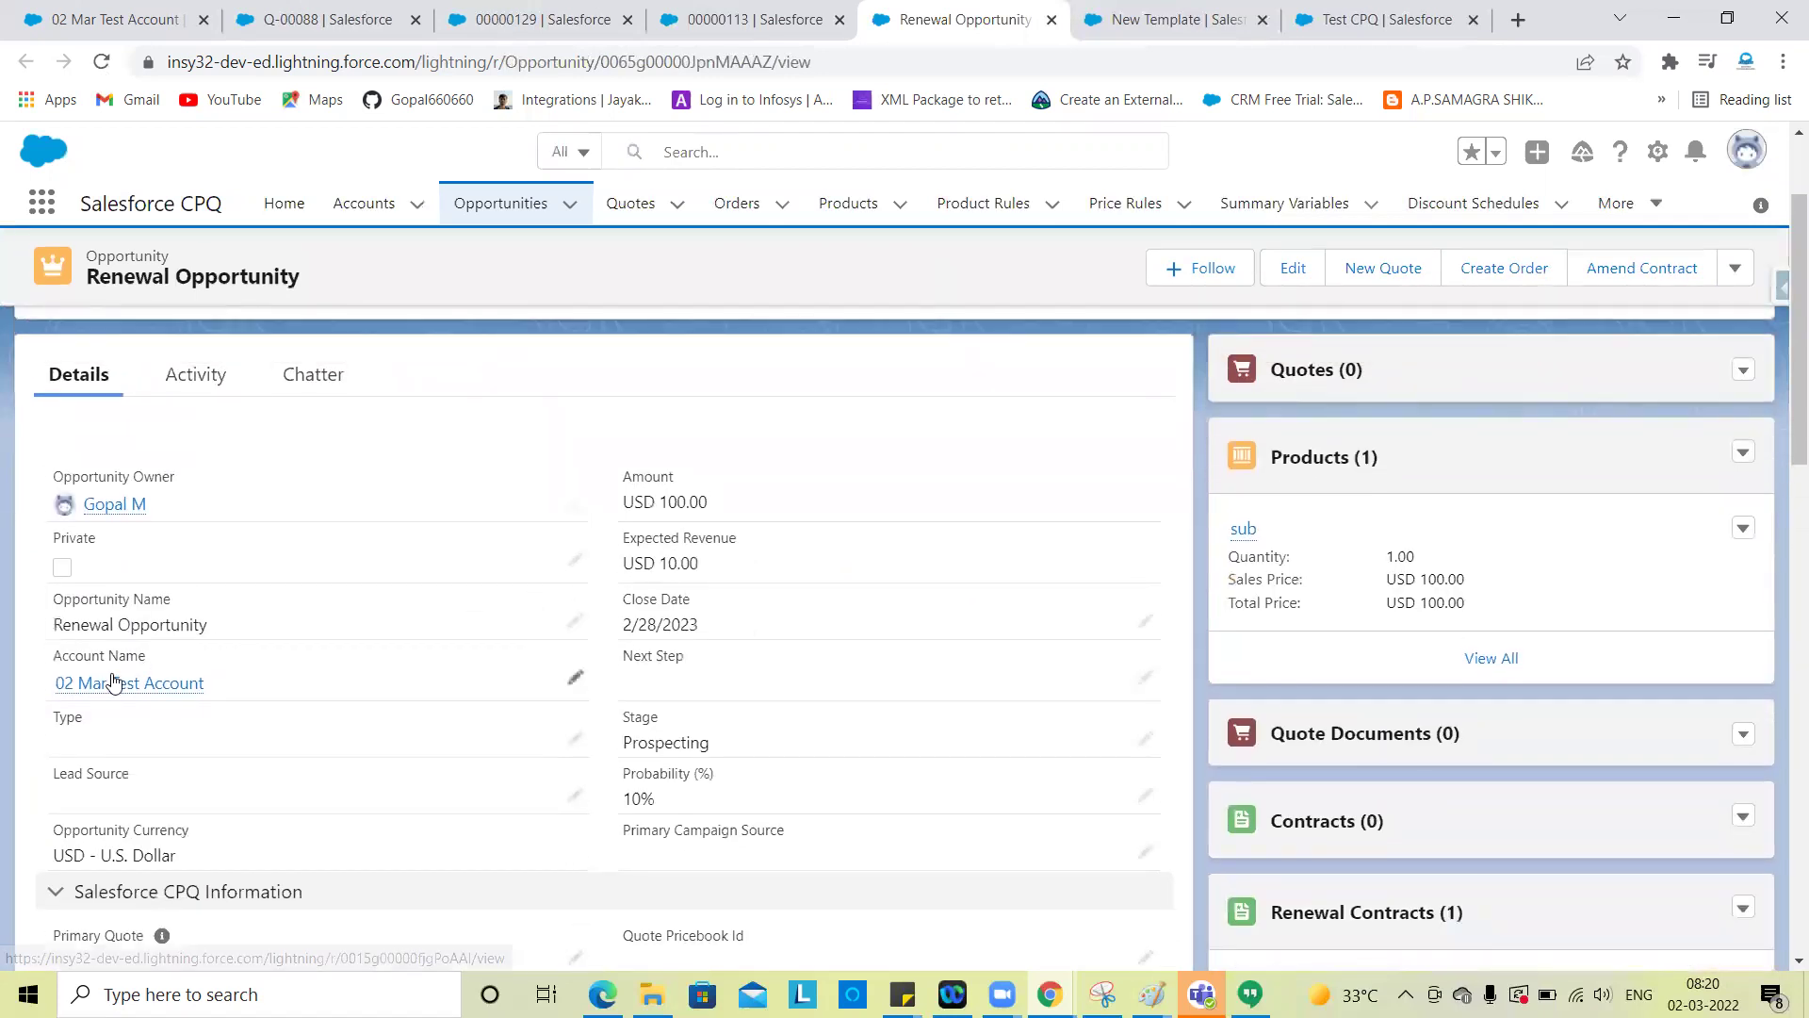
mouse_move(112, 683)
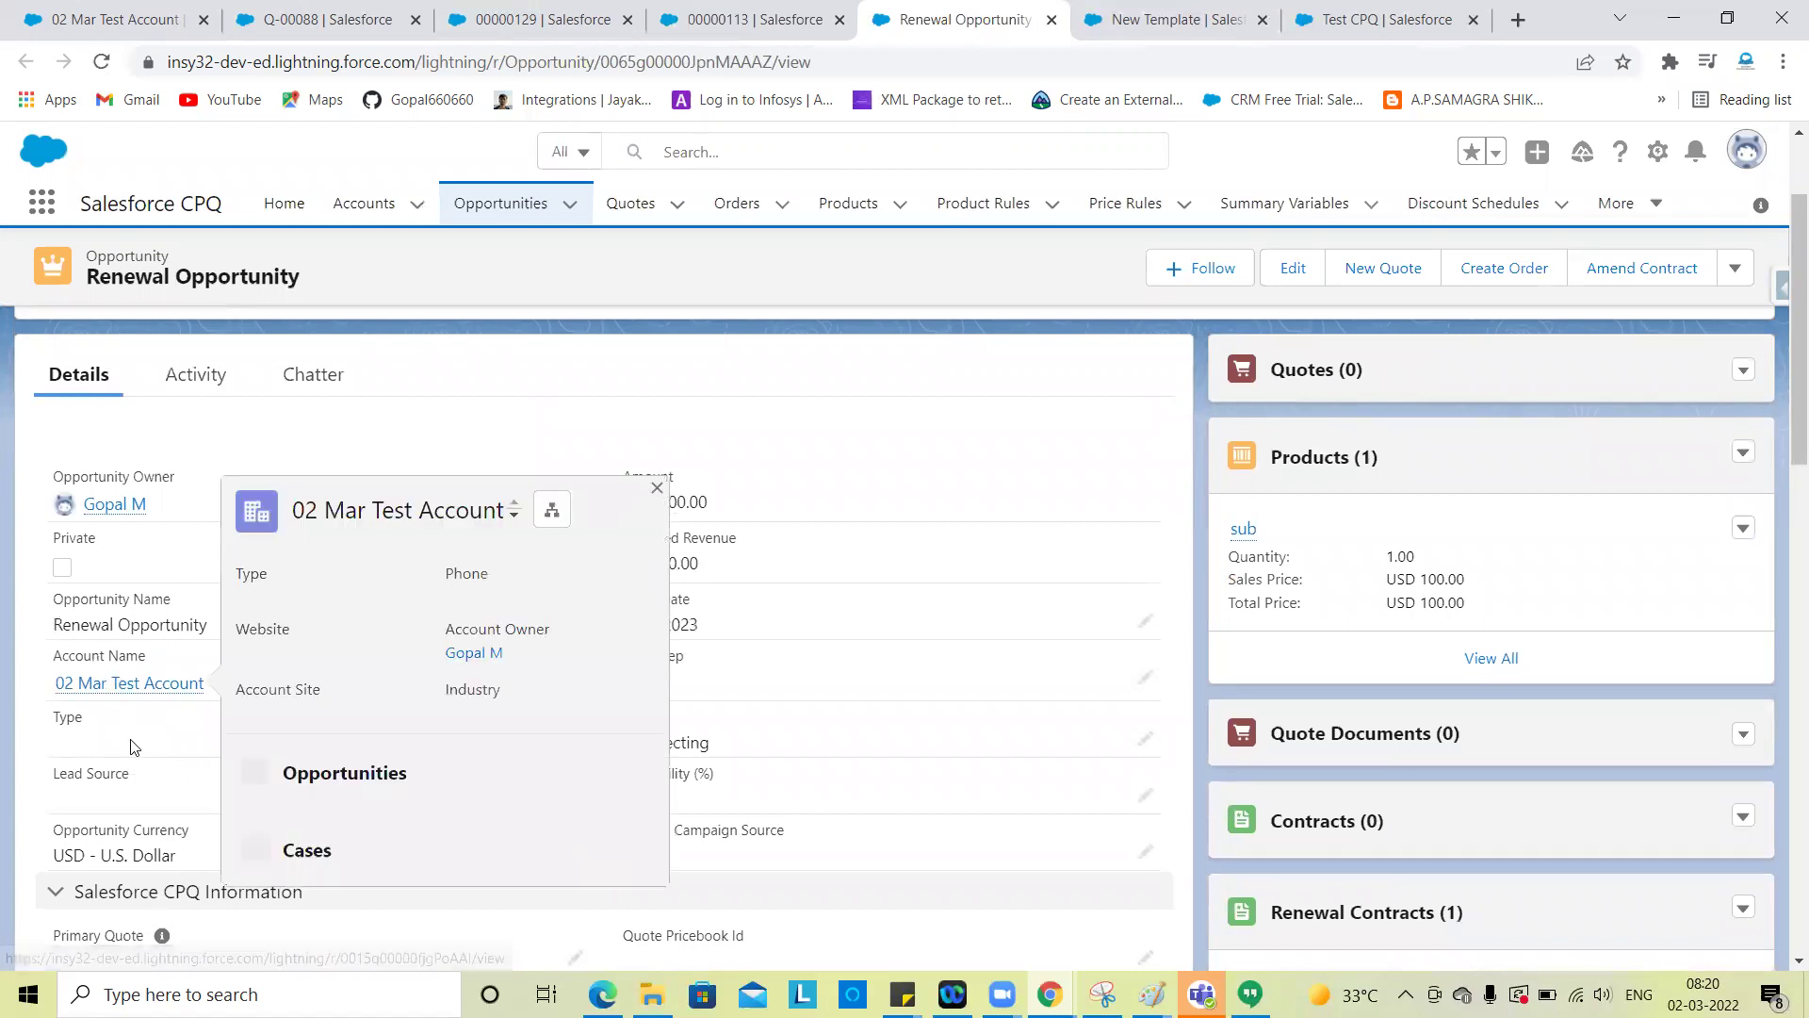
scroll(1092, 632, "up", 3)
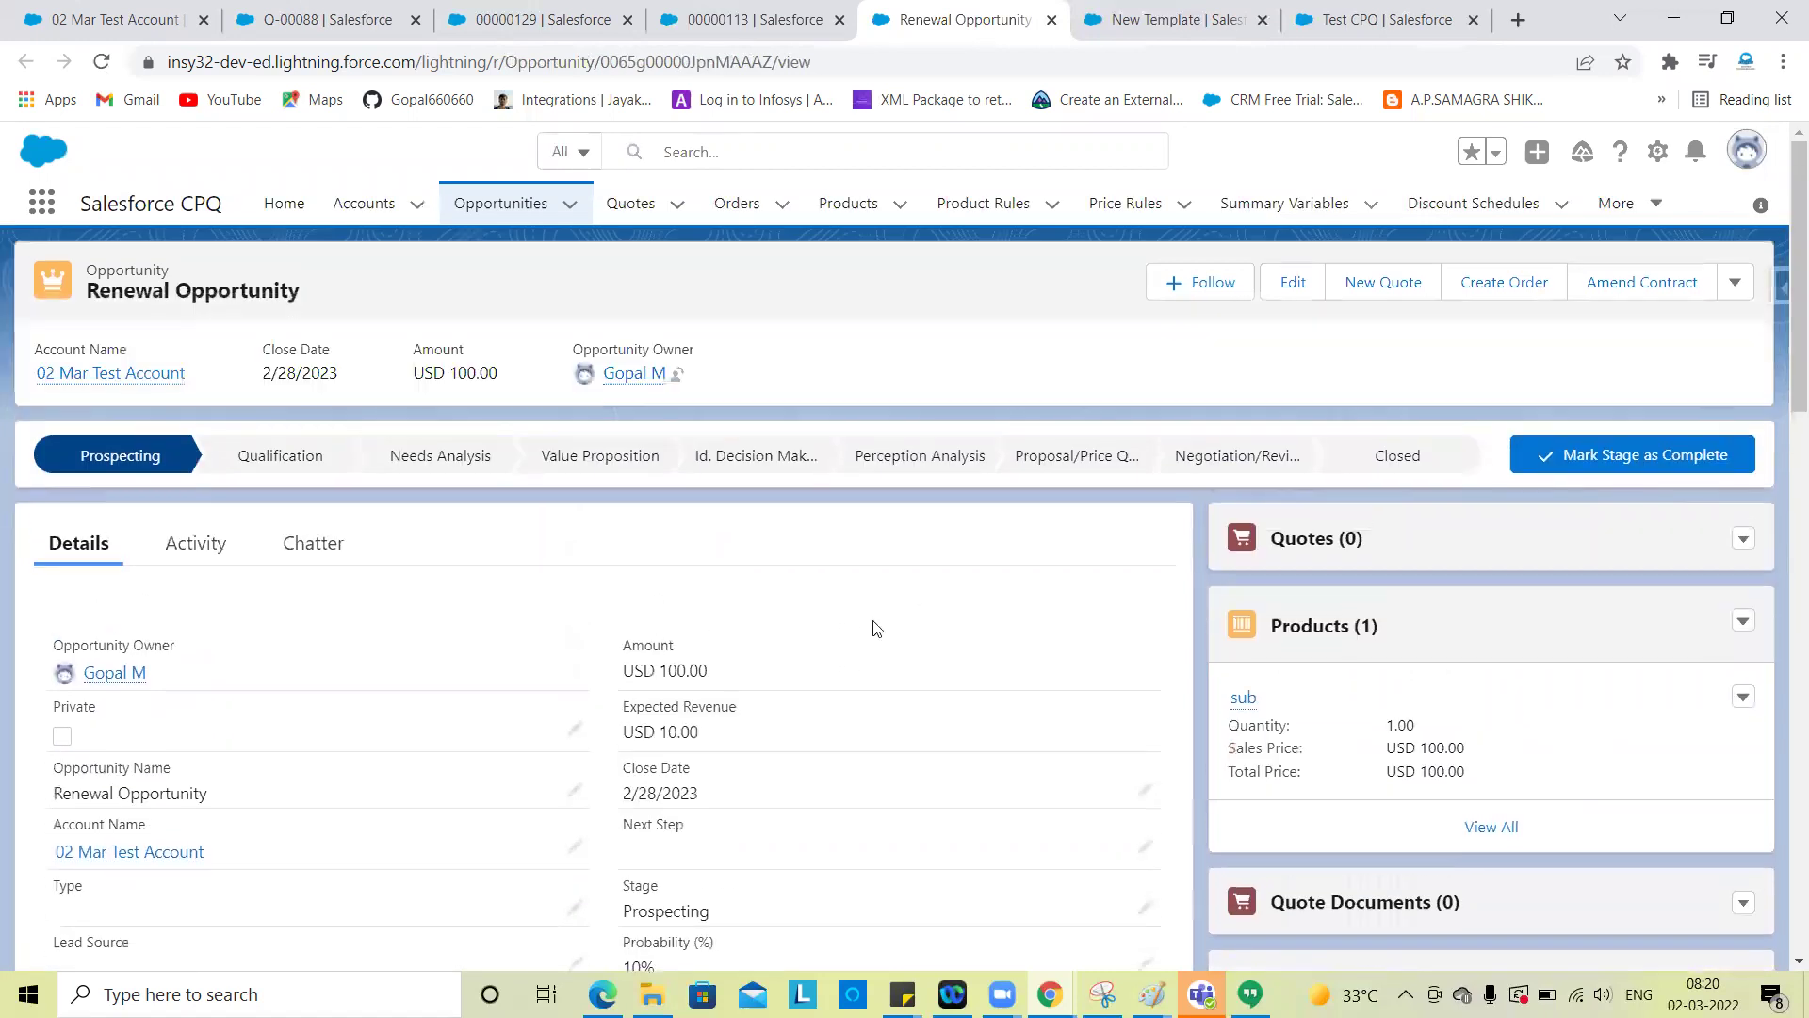
scroll(877, 629, "down", 10)
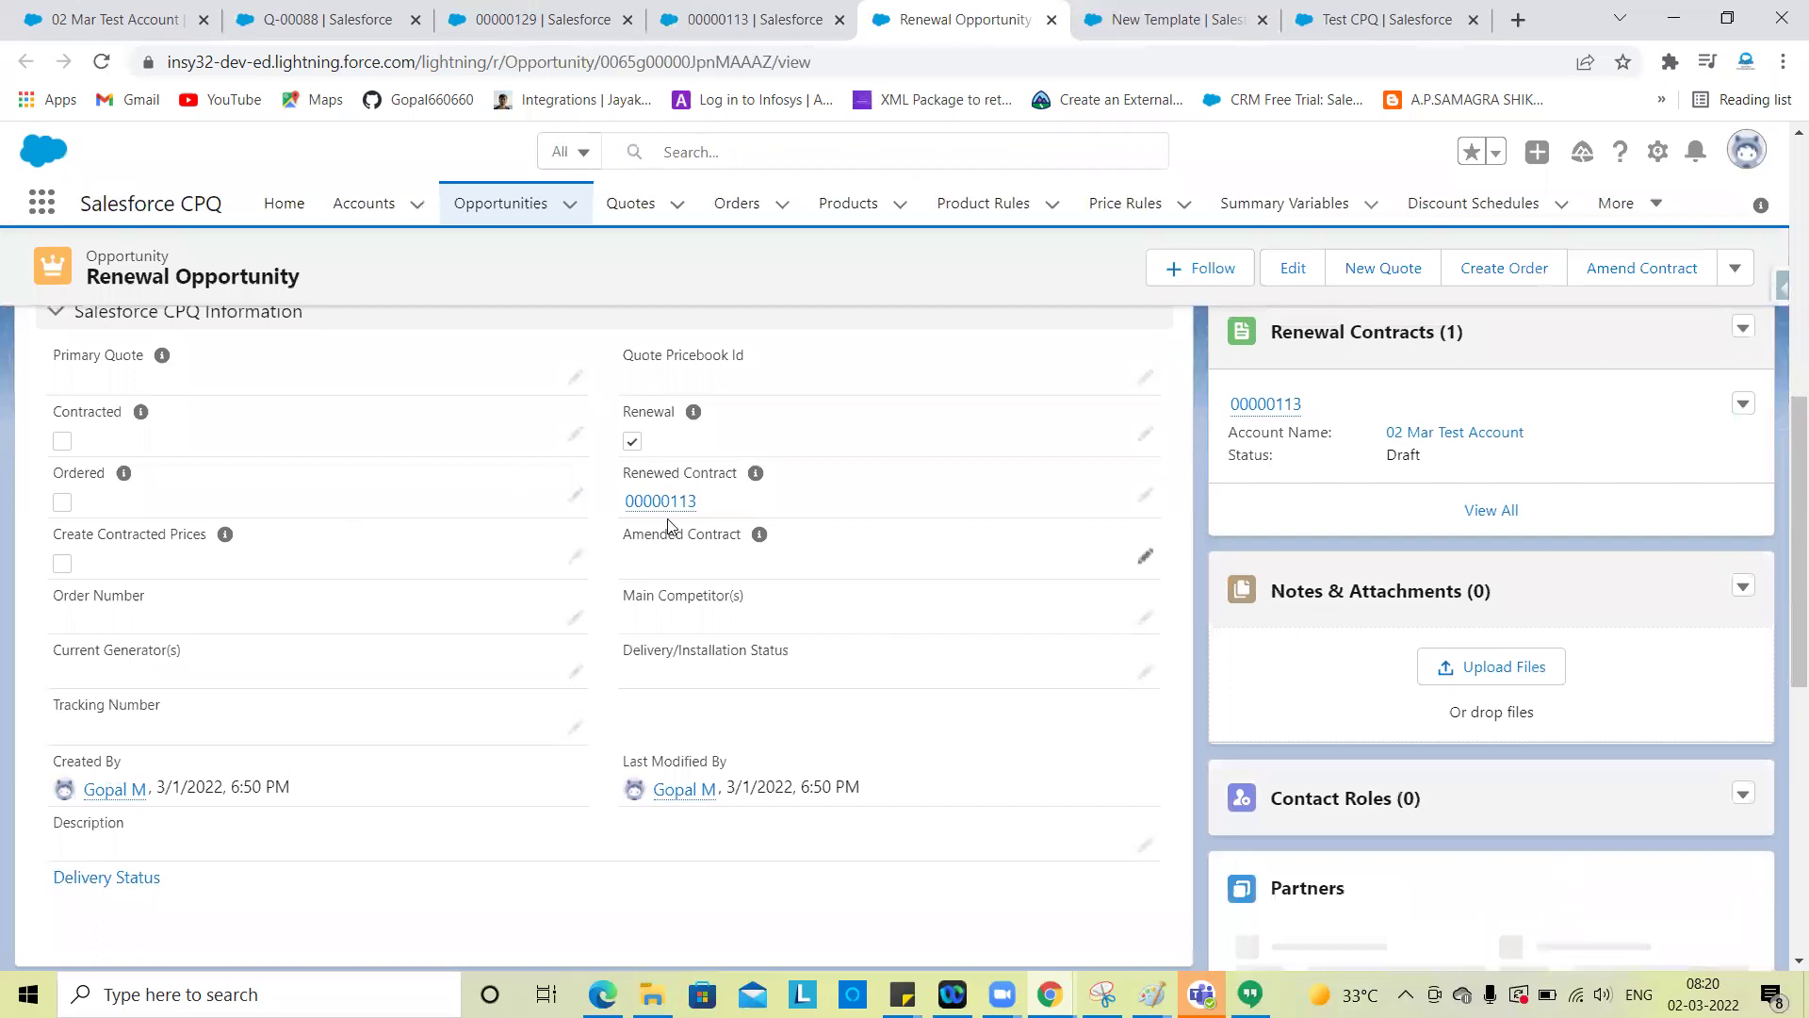
mouse_move(659, 509)
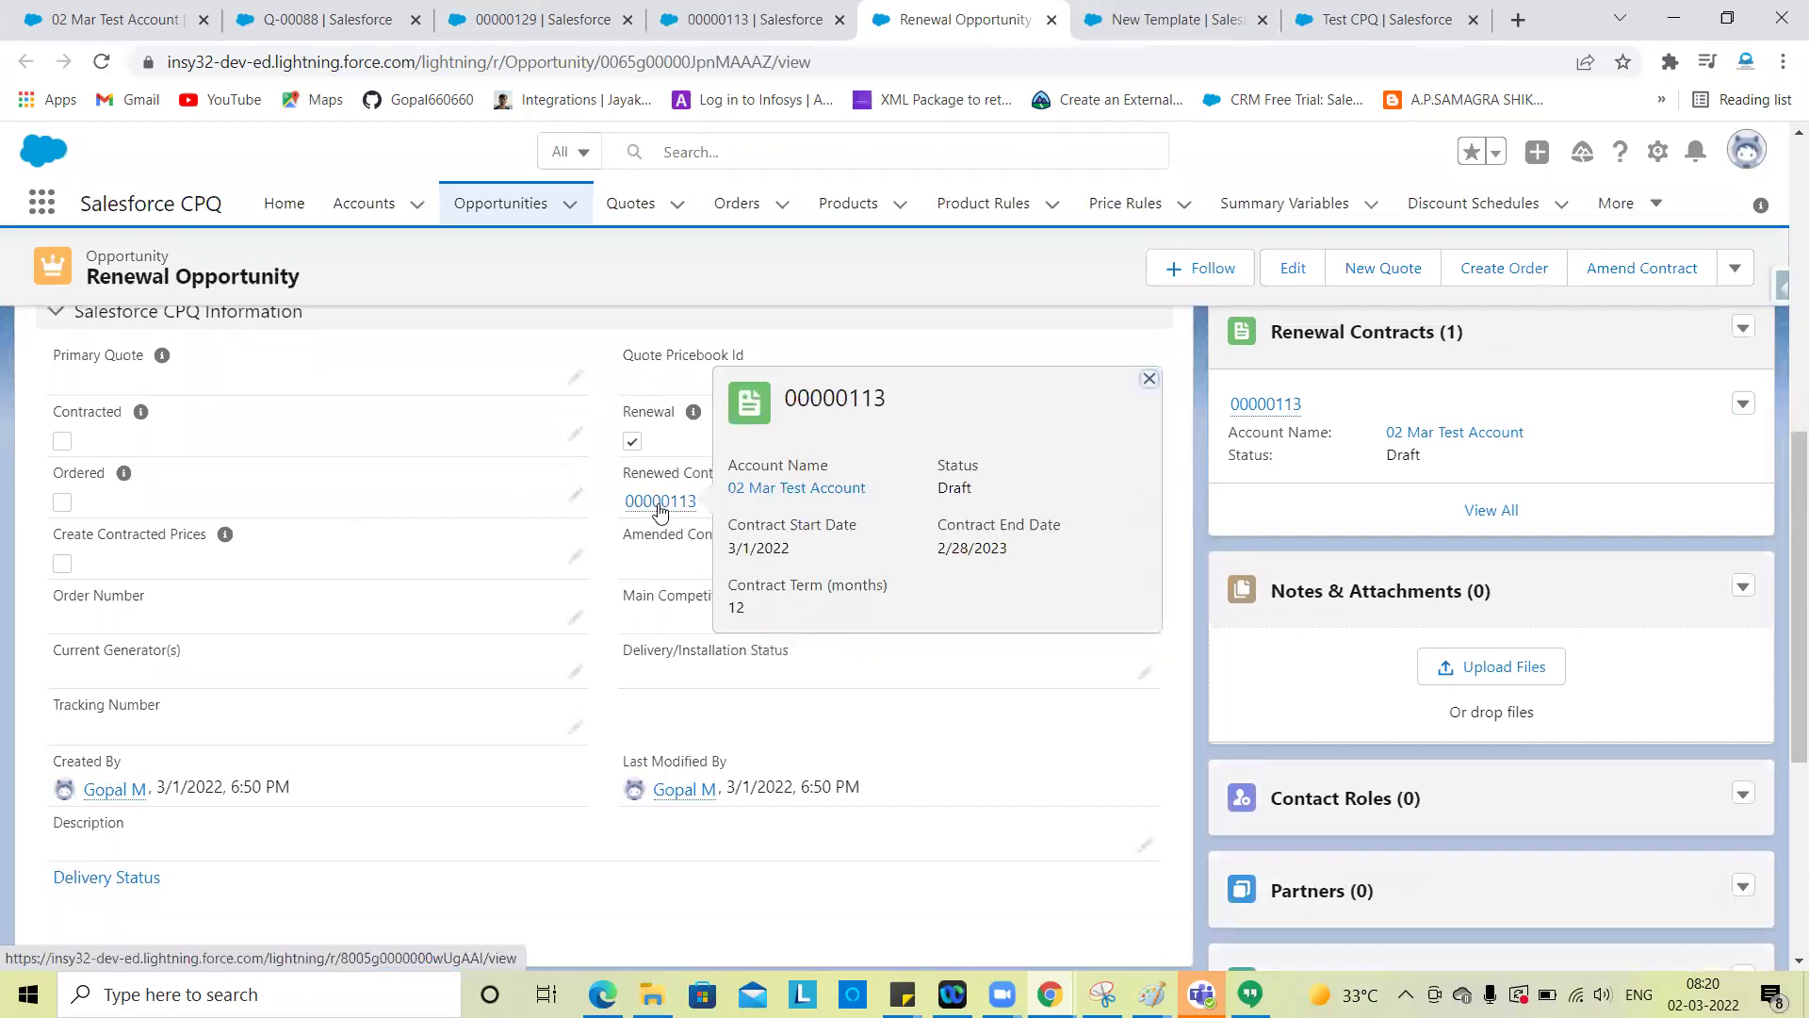
Open the renewed contract from the renewal opportunity in a separate browser tab
right_click(660, 510)
left_click(721, 518)
left_click(985, 21)
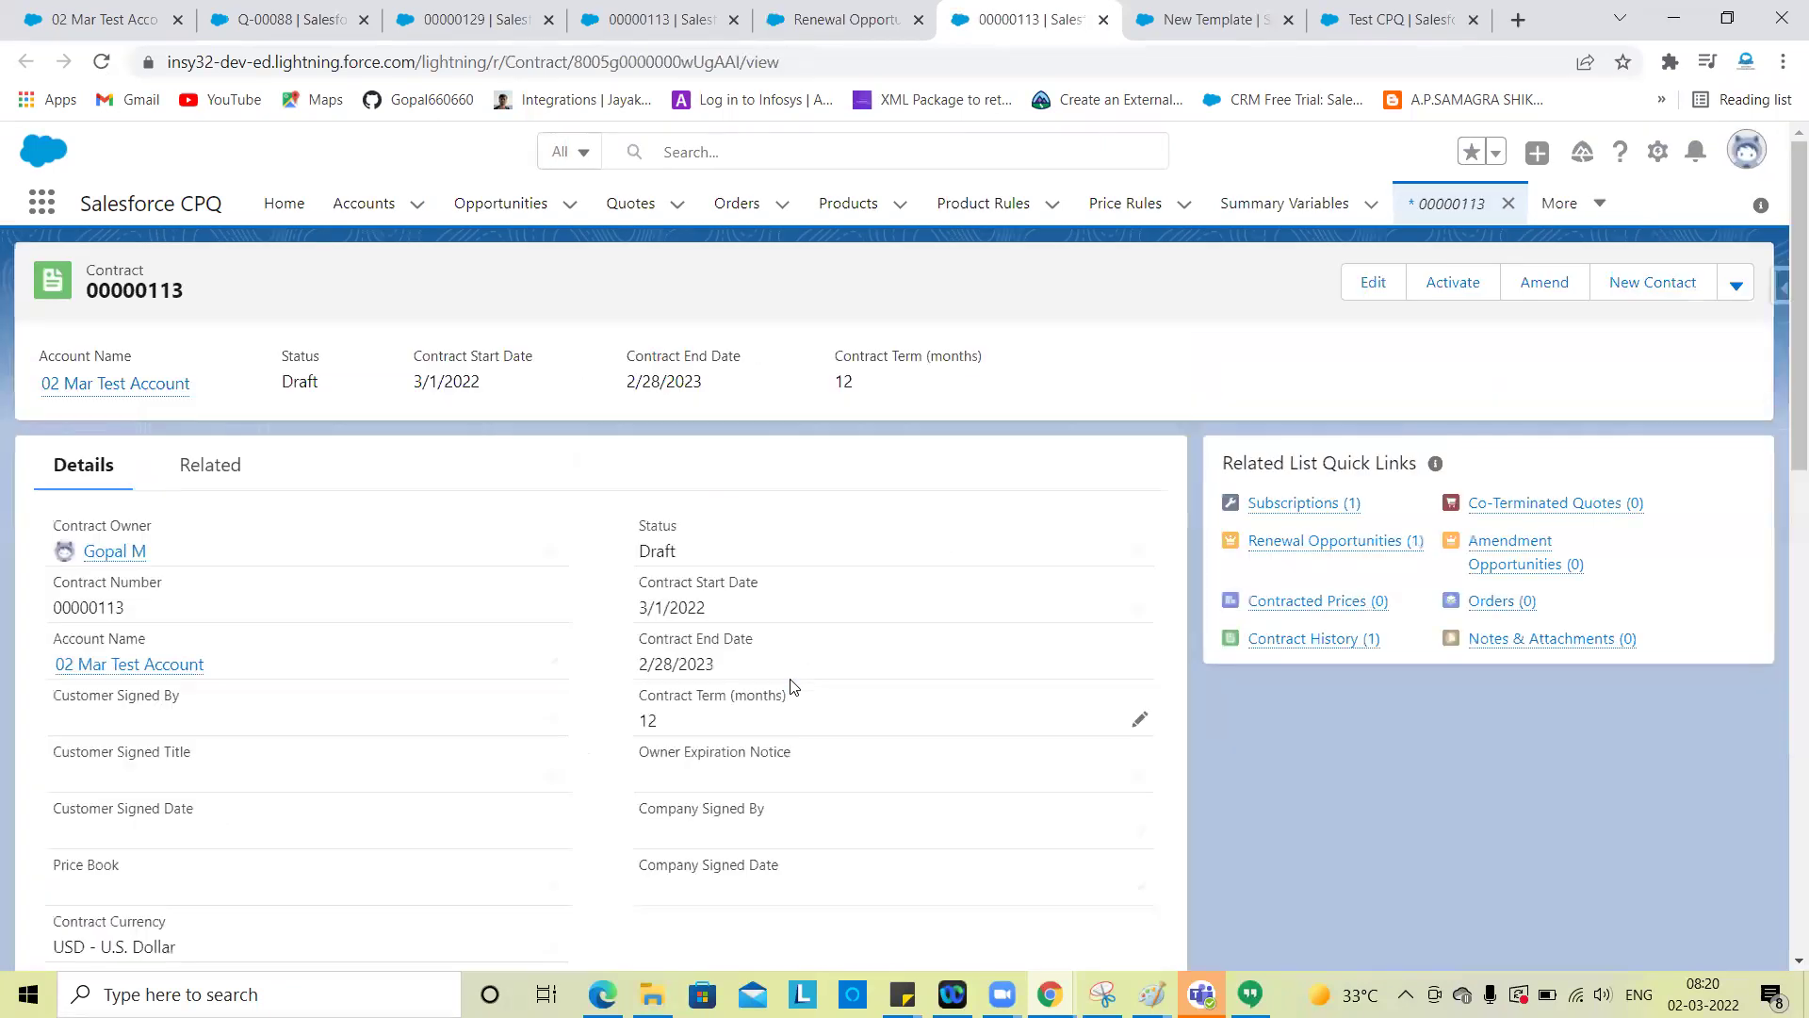
Check the contract's source quote and order references and activate the contract
scroll(448, 745, "down", 5)
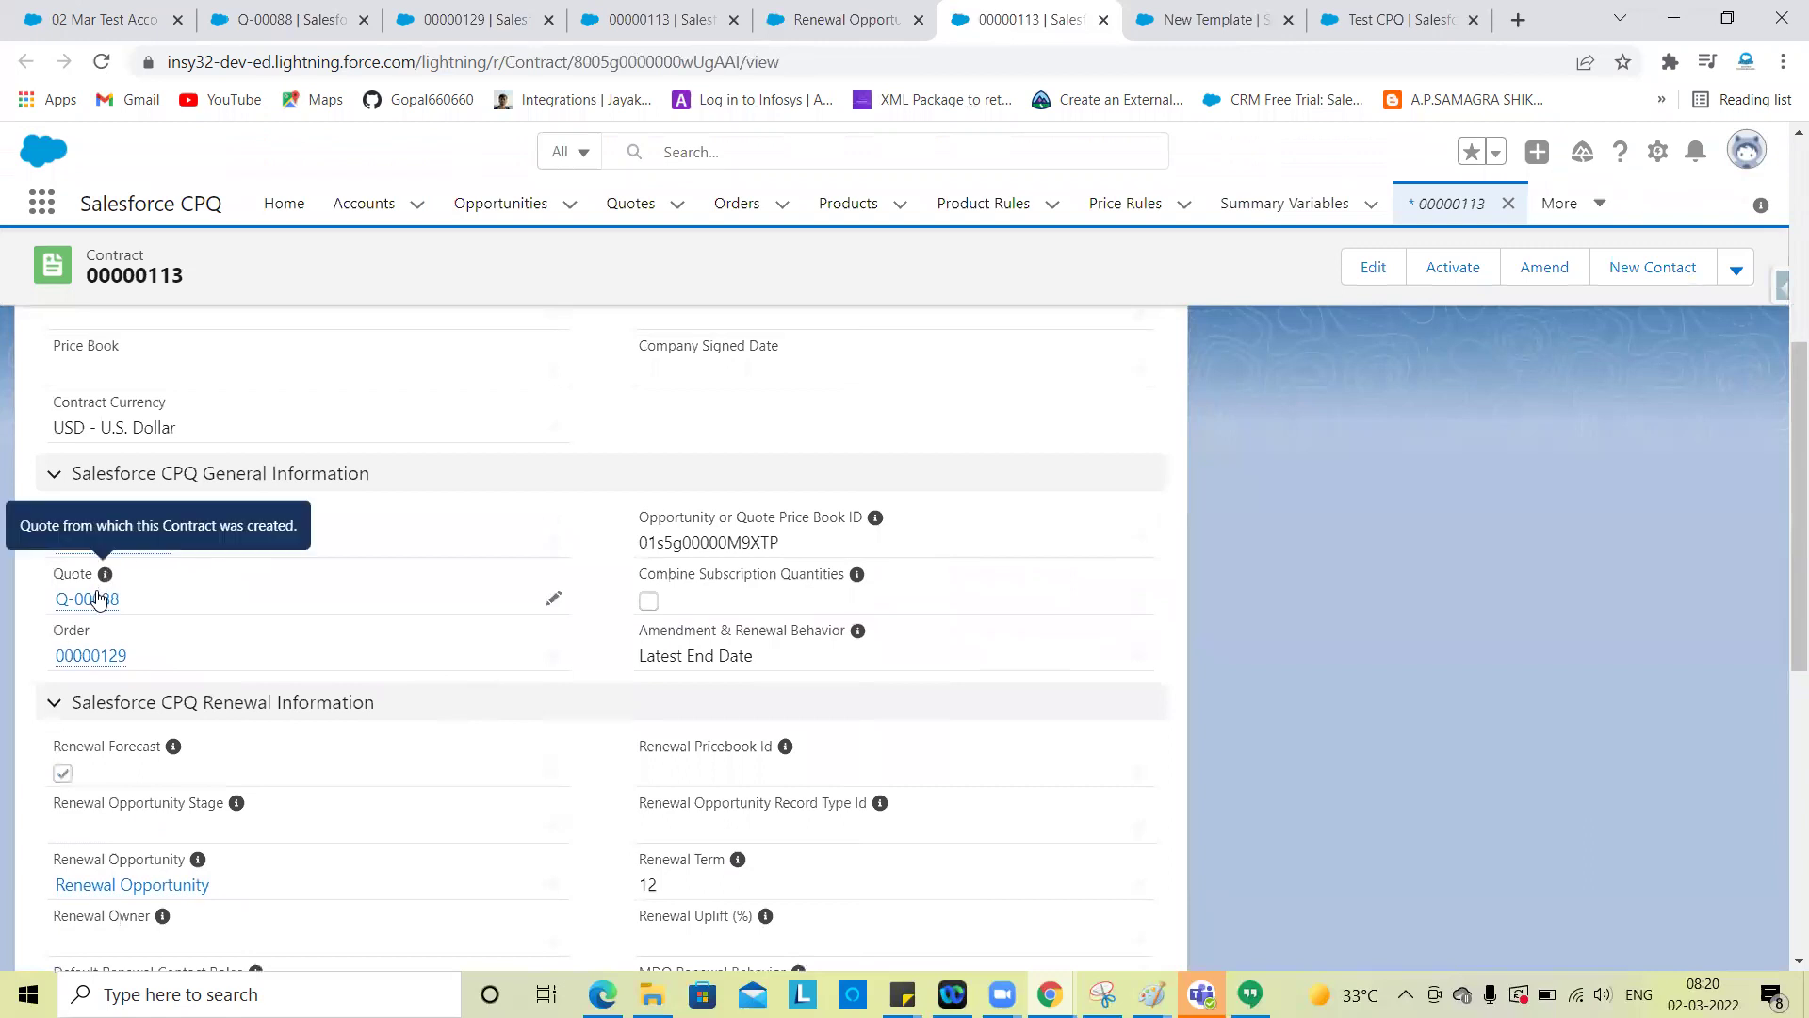
mouse_move(97, 597)
mouse_move(91, 656)
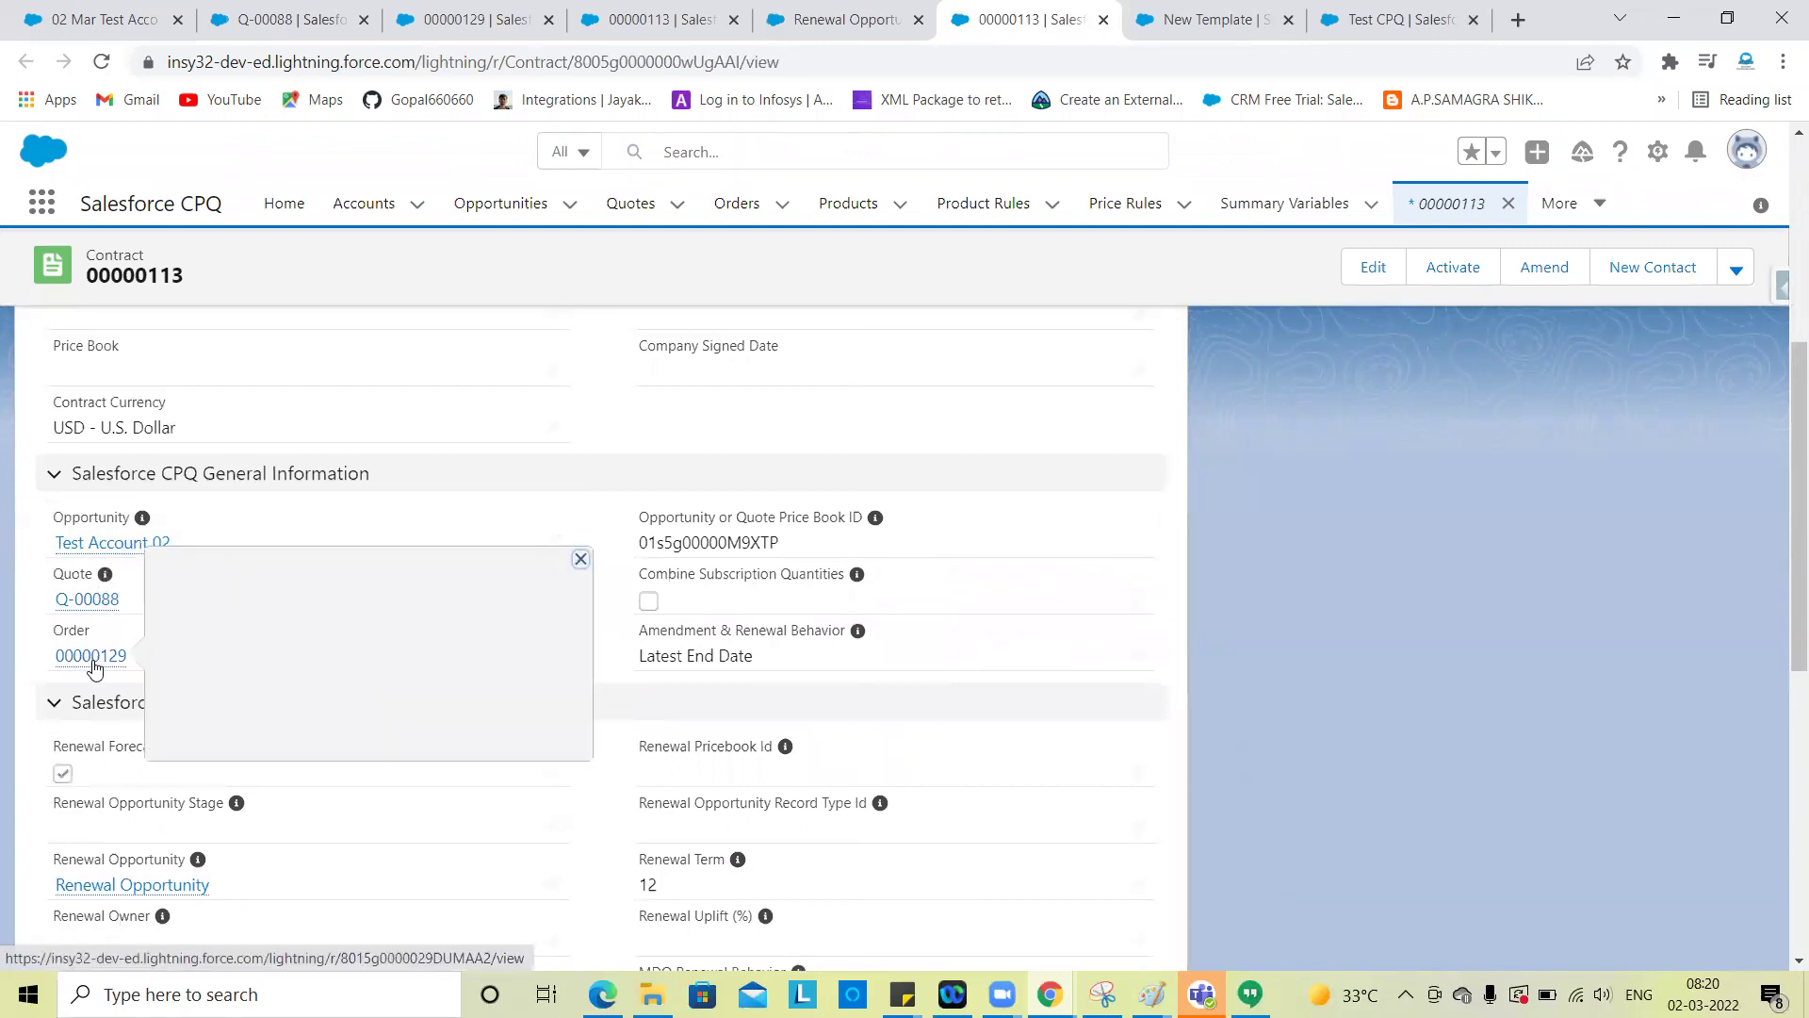
scroll(1402, 688, "up", 5)
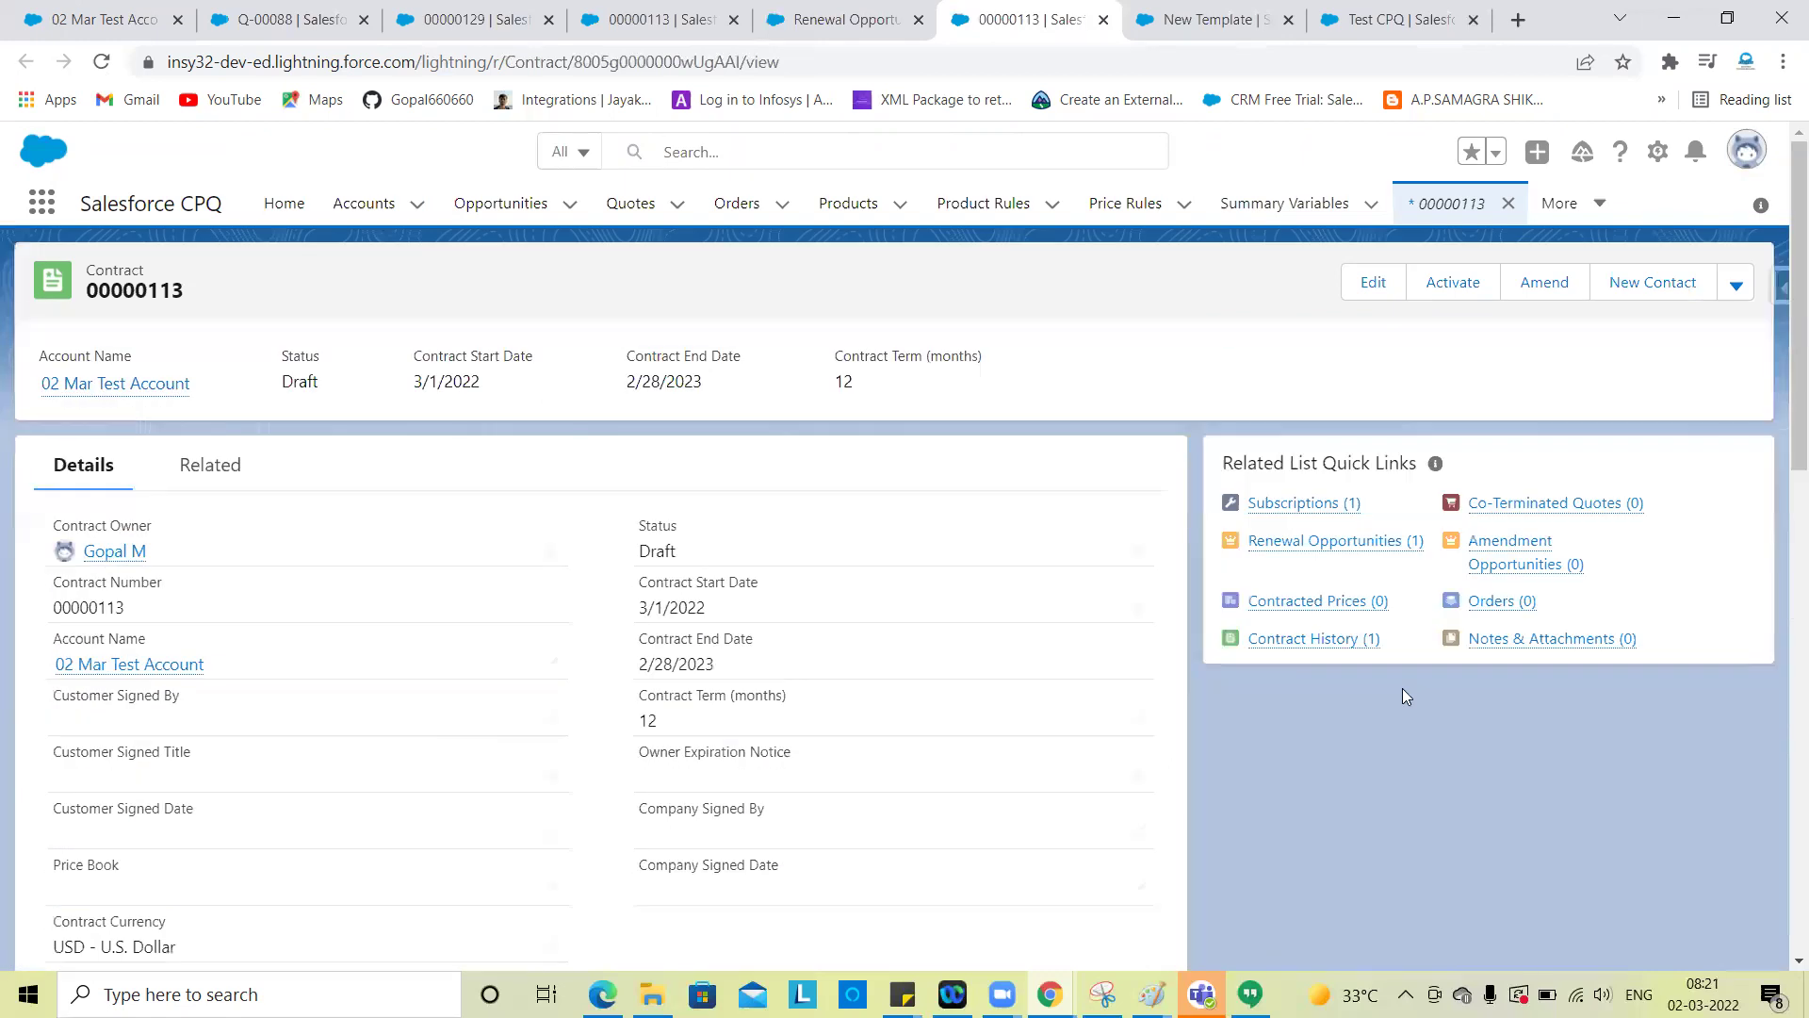
left_click(1451, 283)
left_click(1206, 560)
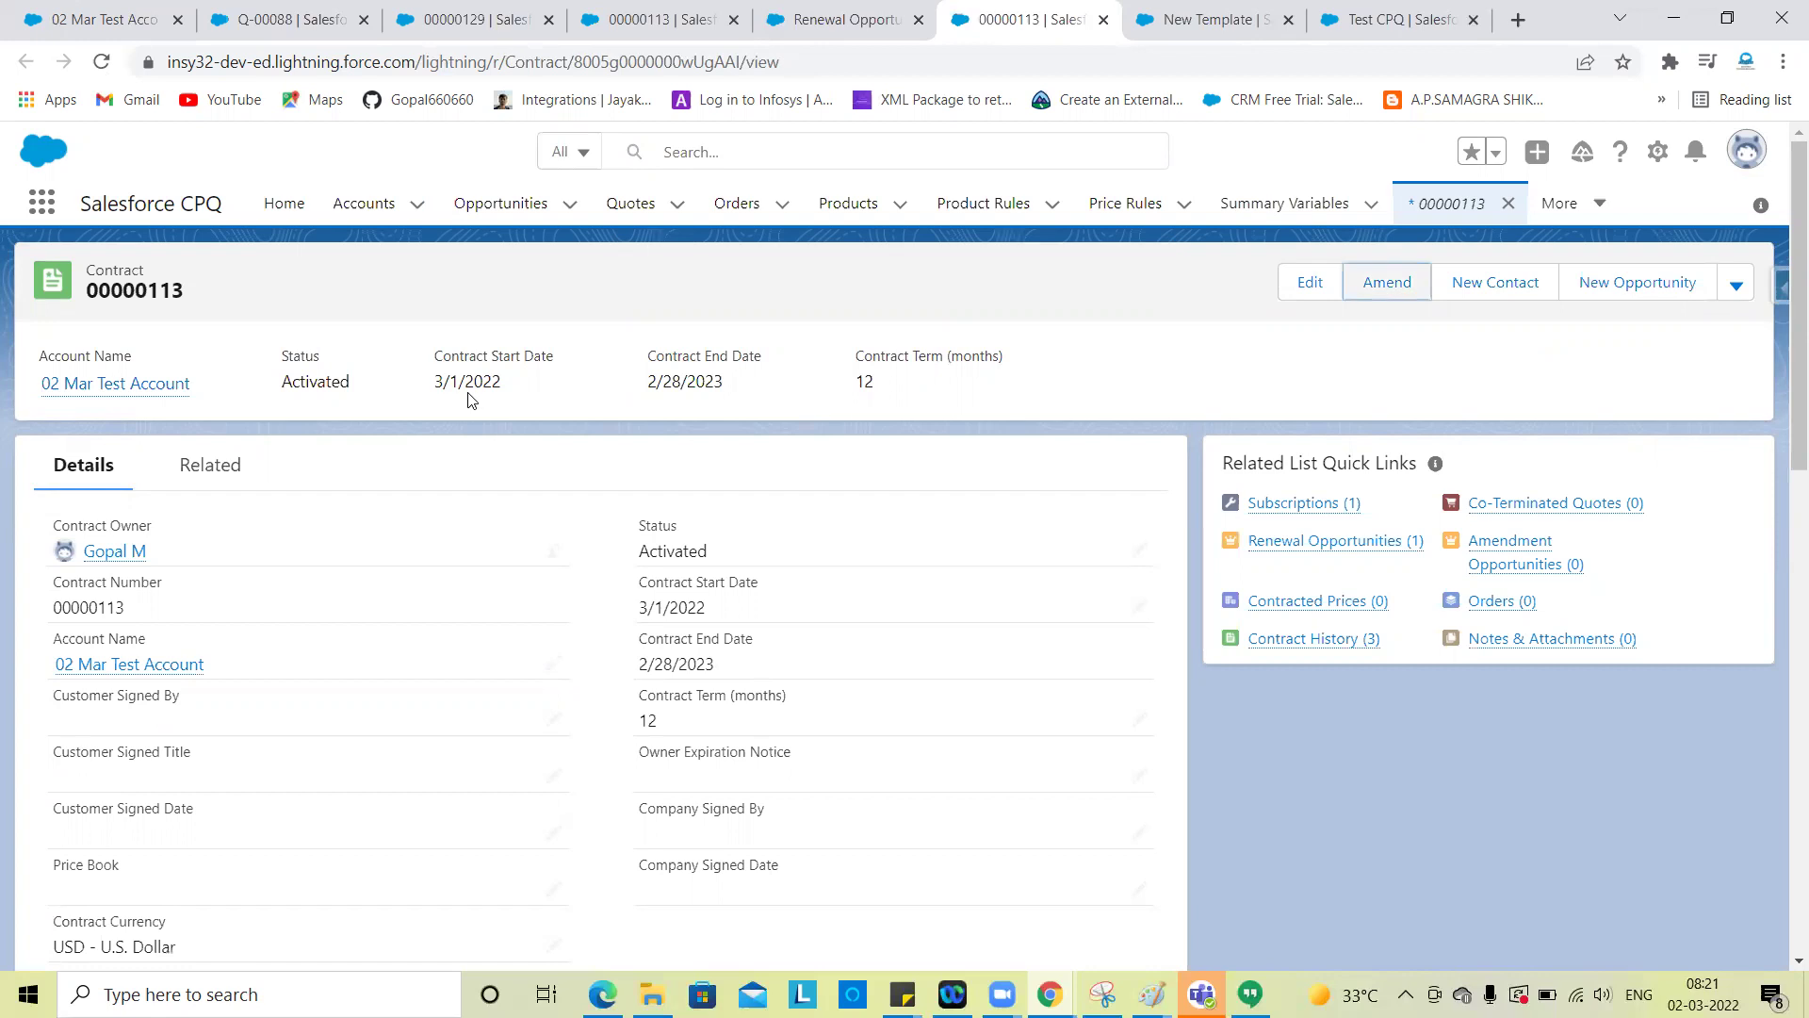
Review the activated contract's start date, end date and CPQ amendment information
left_click_drag(491, 388, 433, 384)
left_click(744, 446)
triple_click(705, 385)
left_click(775, 405)
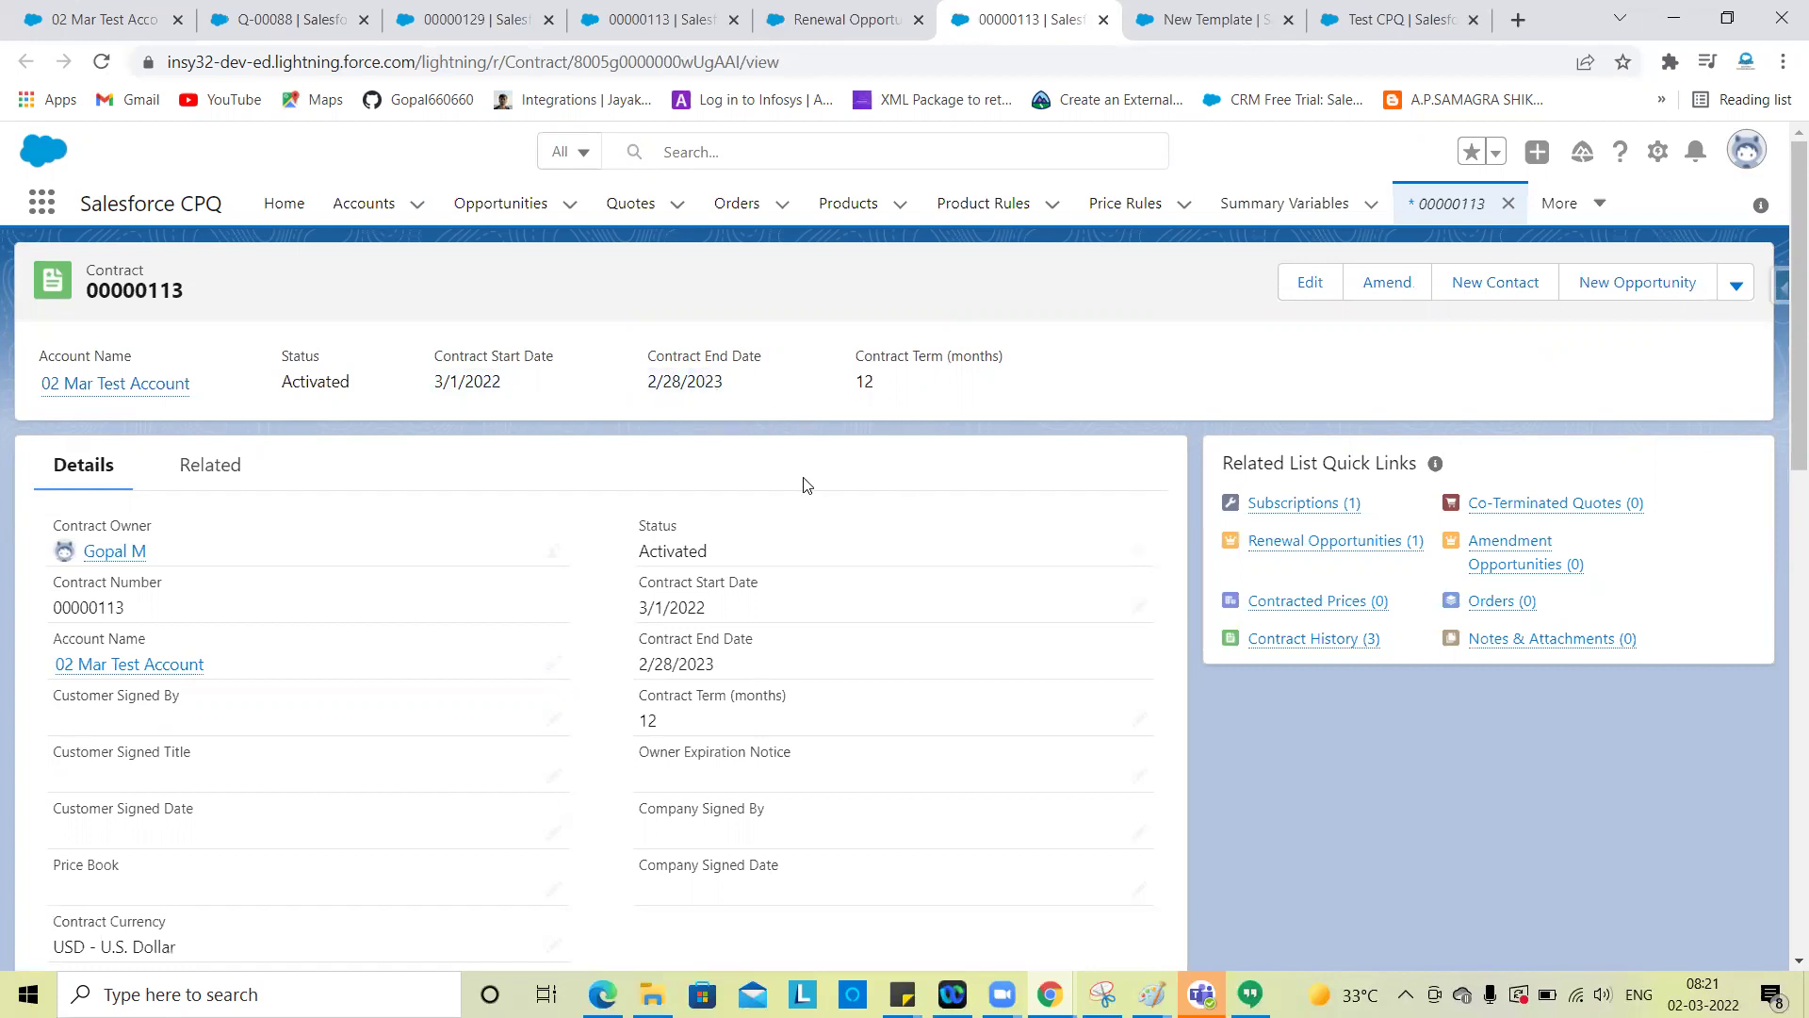
scroll(771, 641, "down", 12)
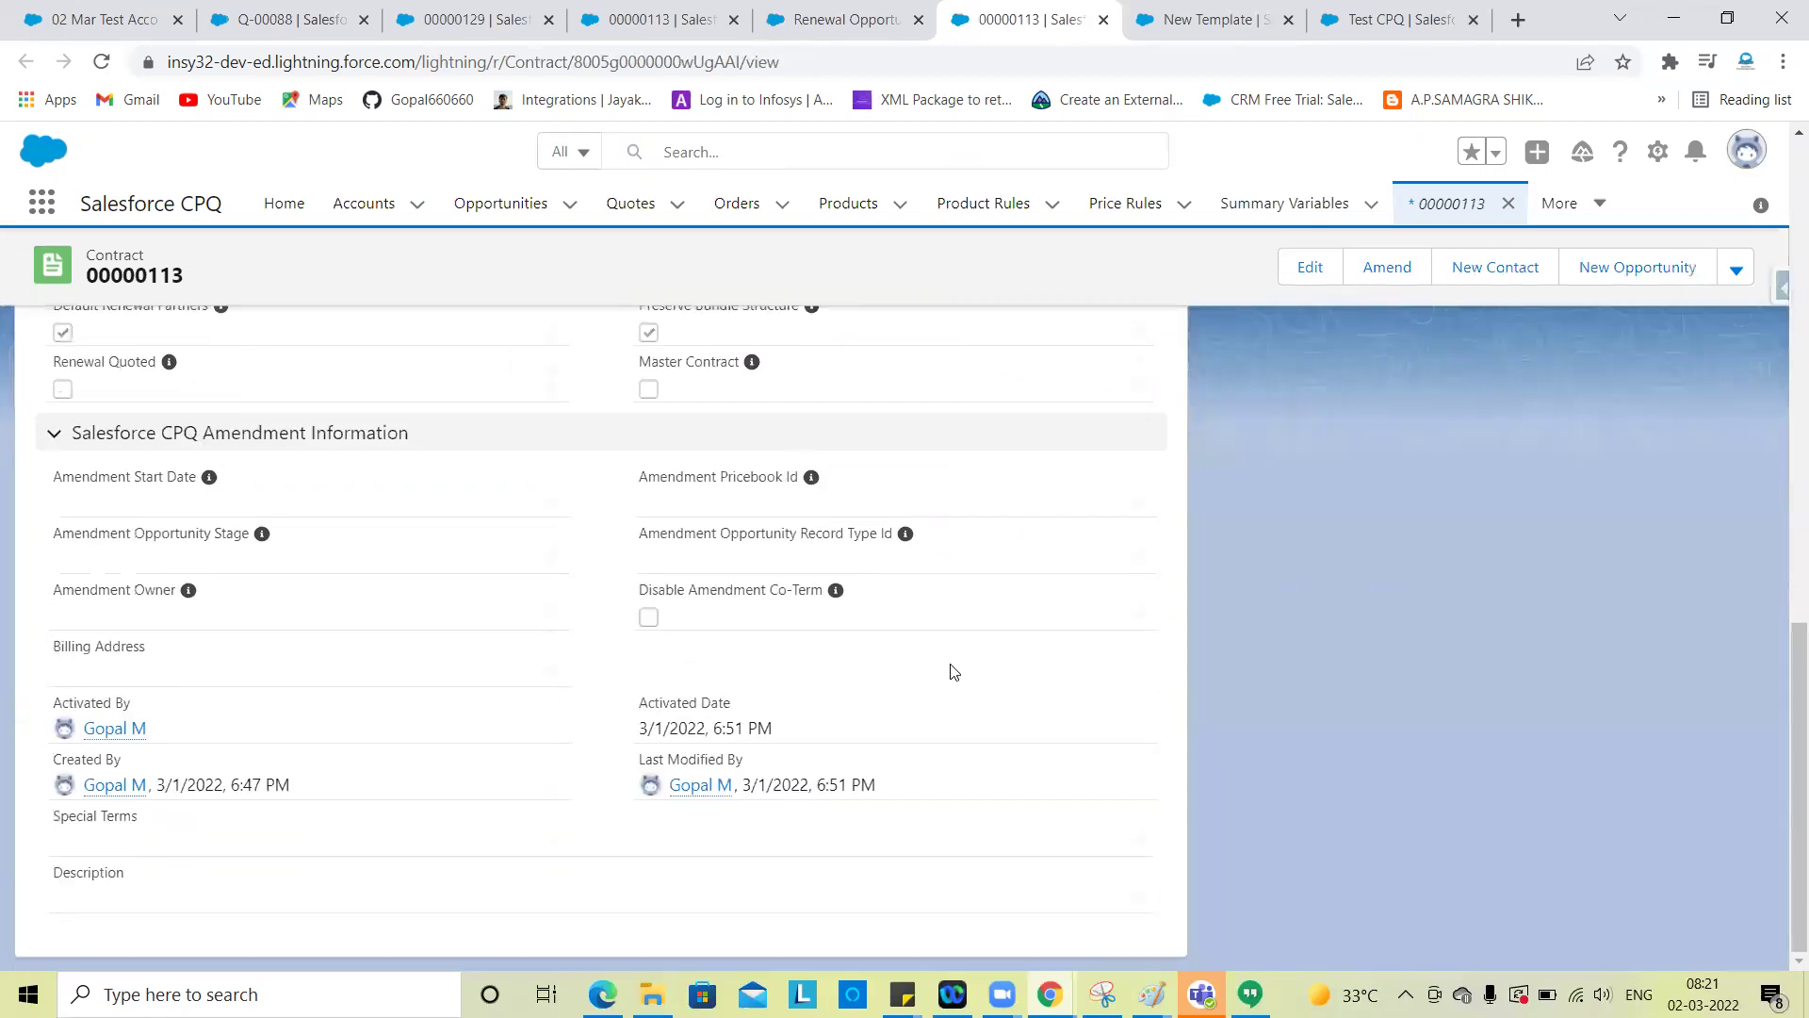
scroll(953, 670, "up", 12)
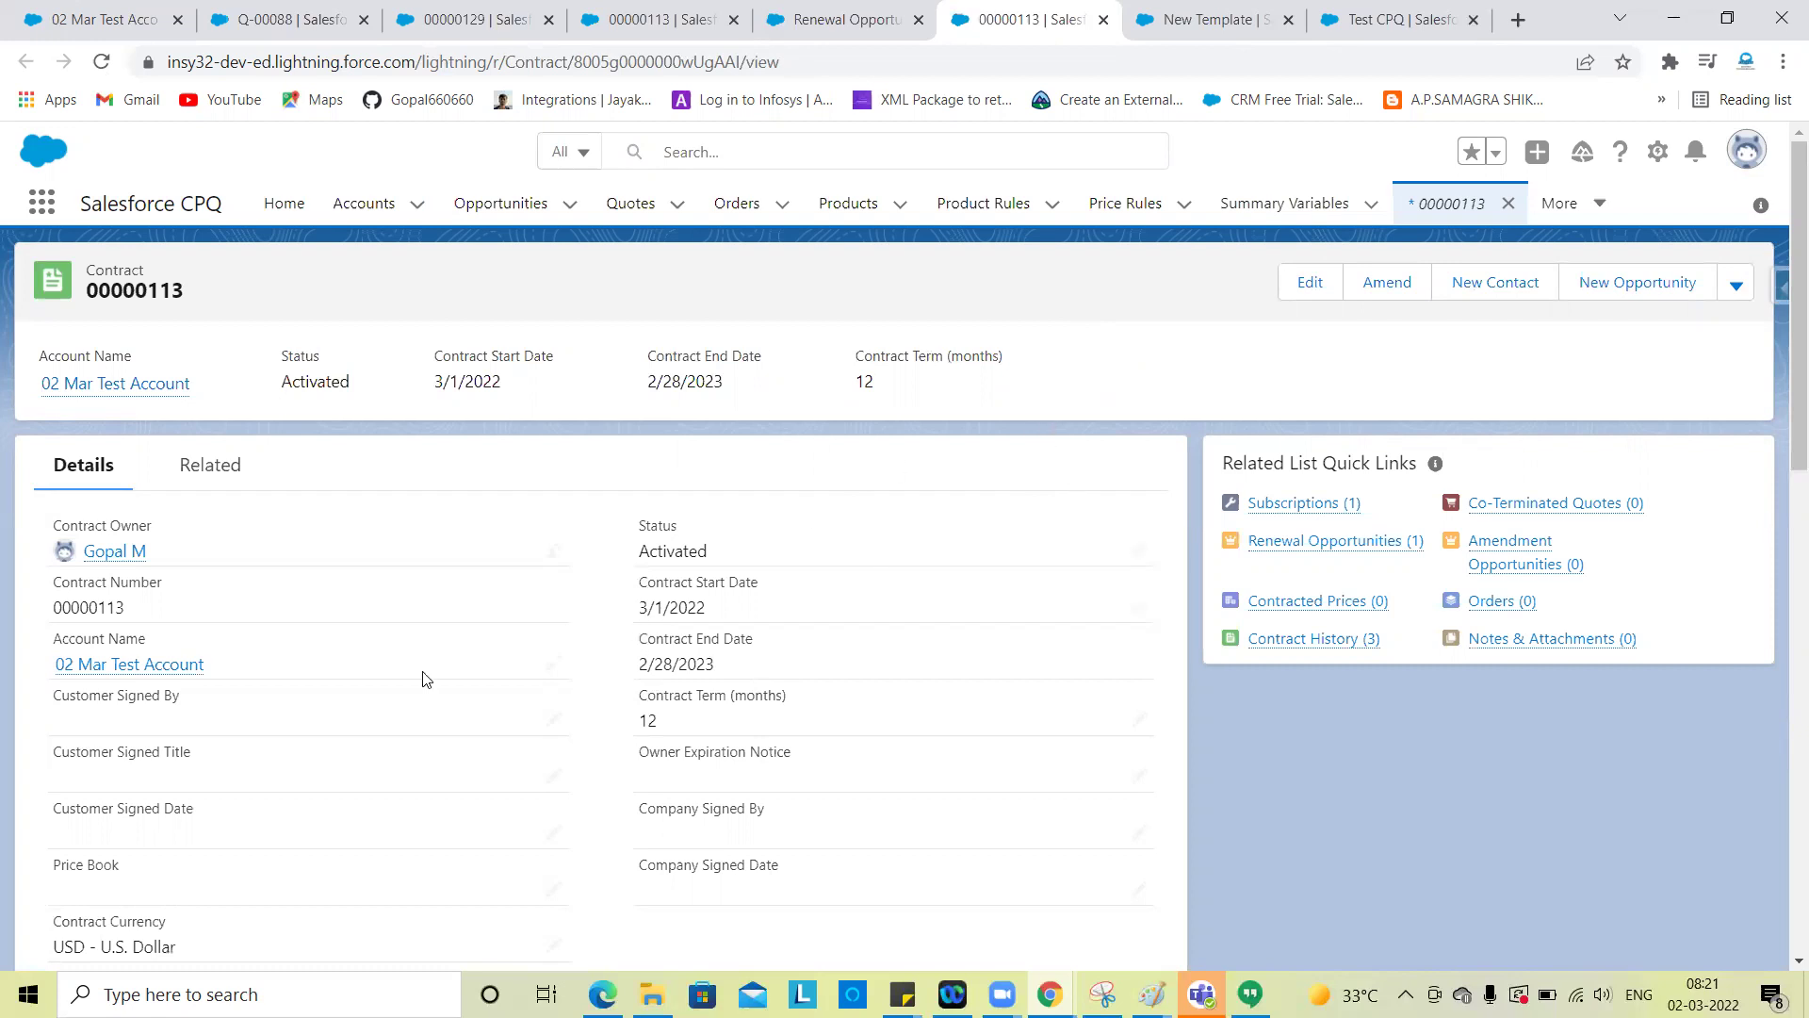
Open the contract's account in a separate browser tab and look through its related opportunities, quotes and contracts
right_click(167, 665)
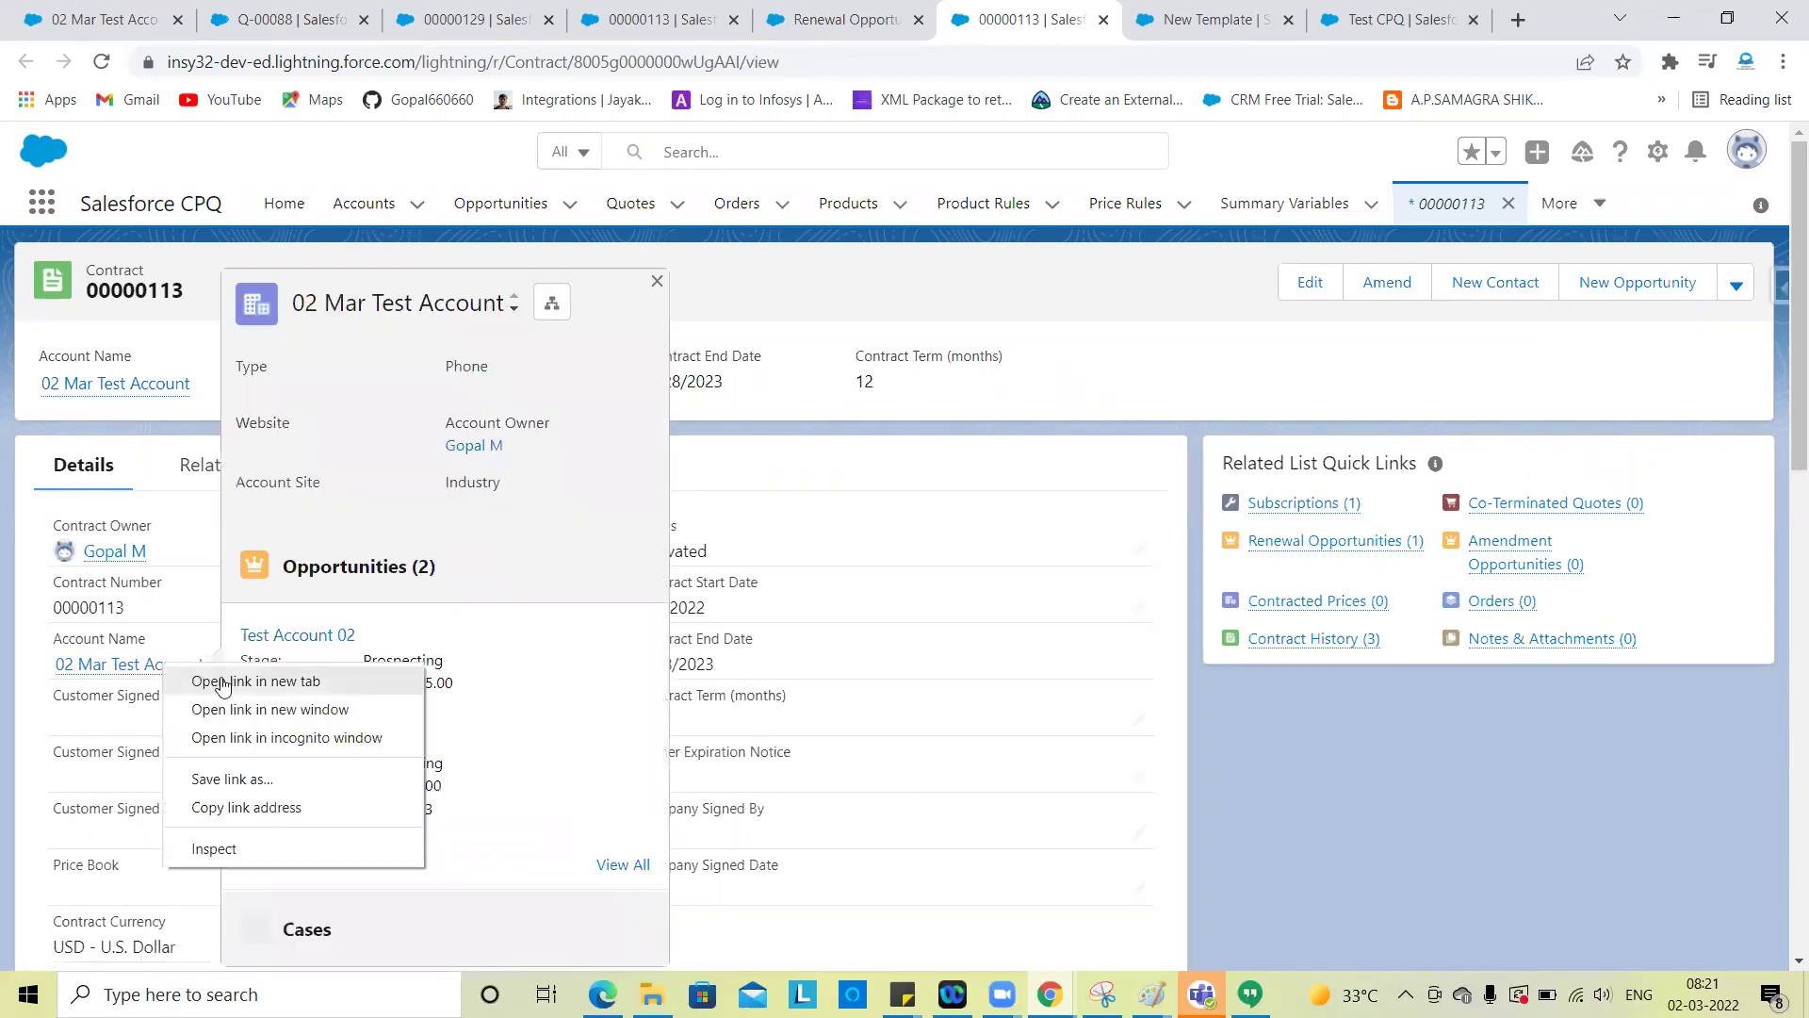
left_click(223, 682)
left_click(1044, 17)
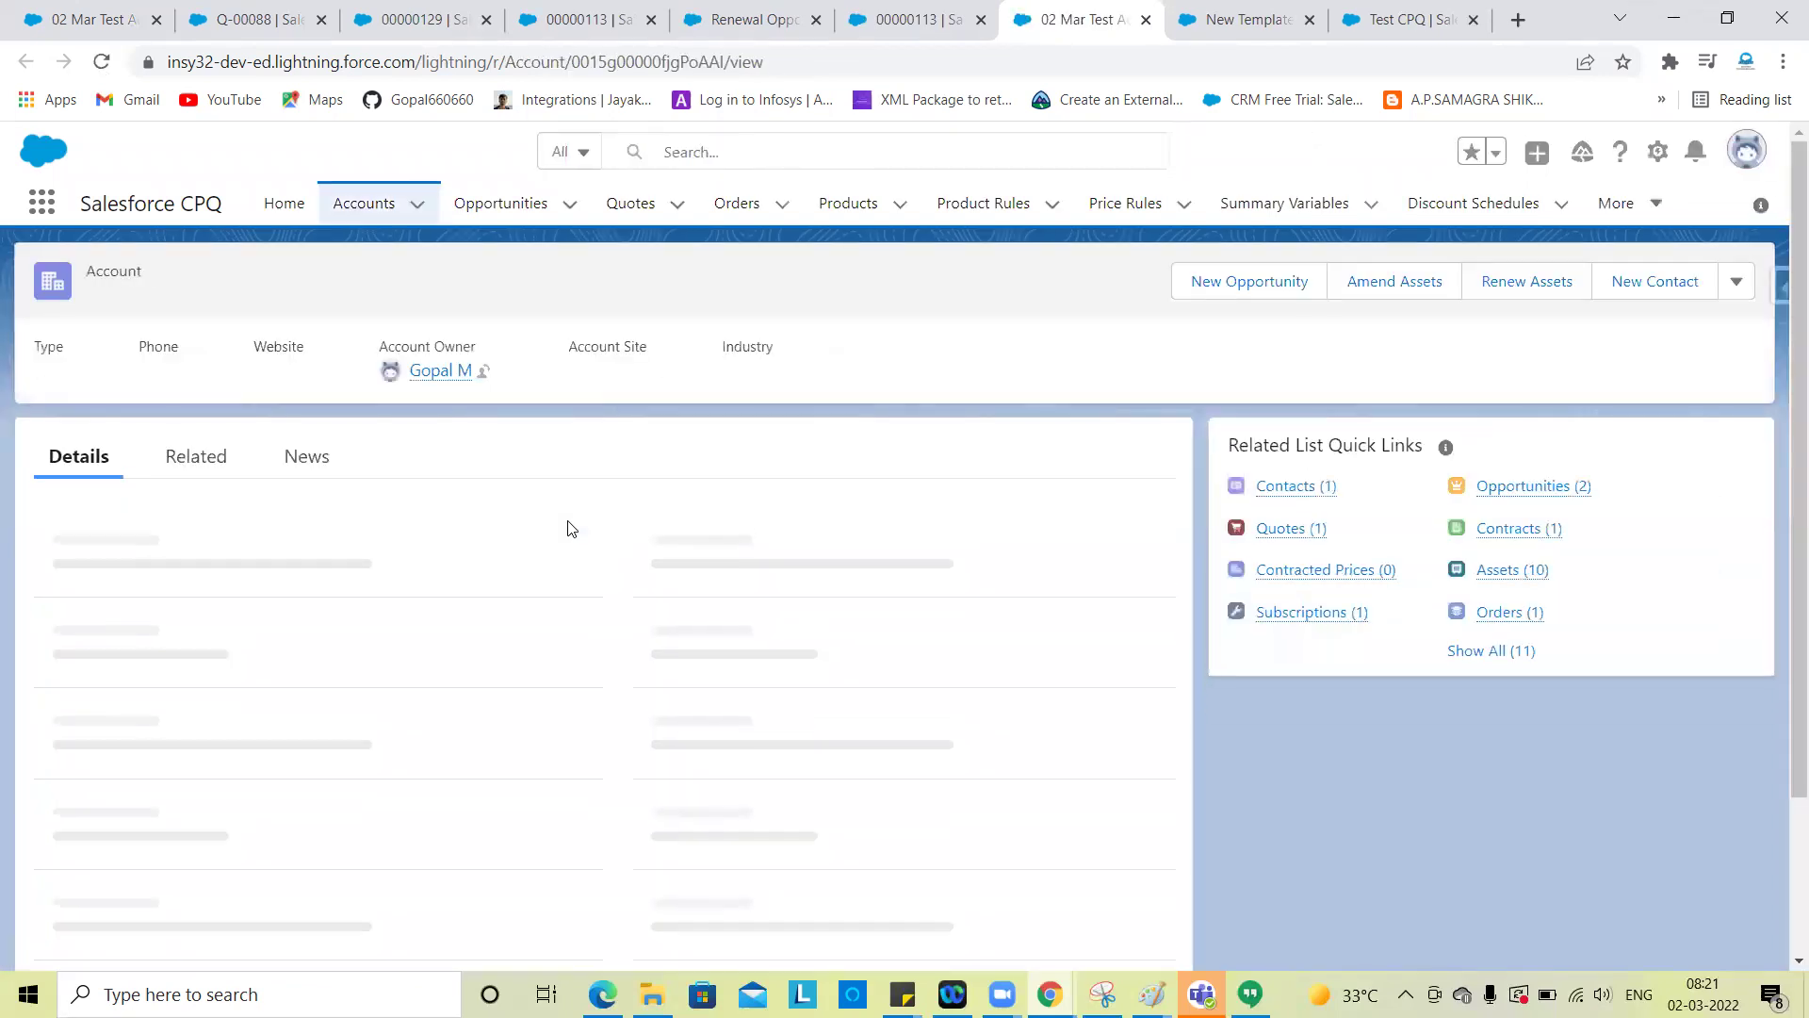
left_click(181, 464)
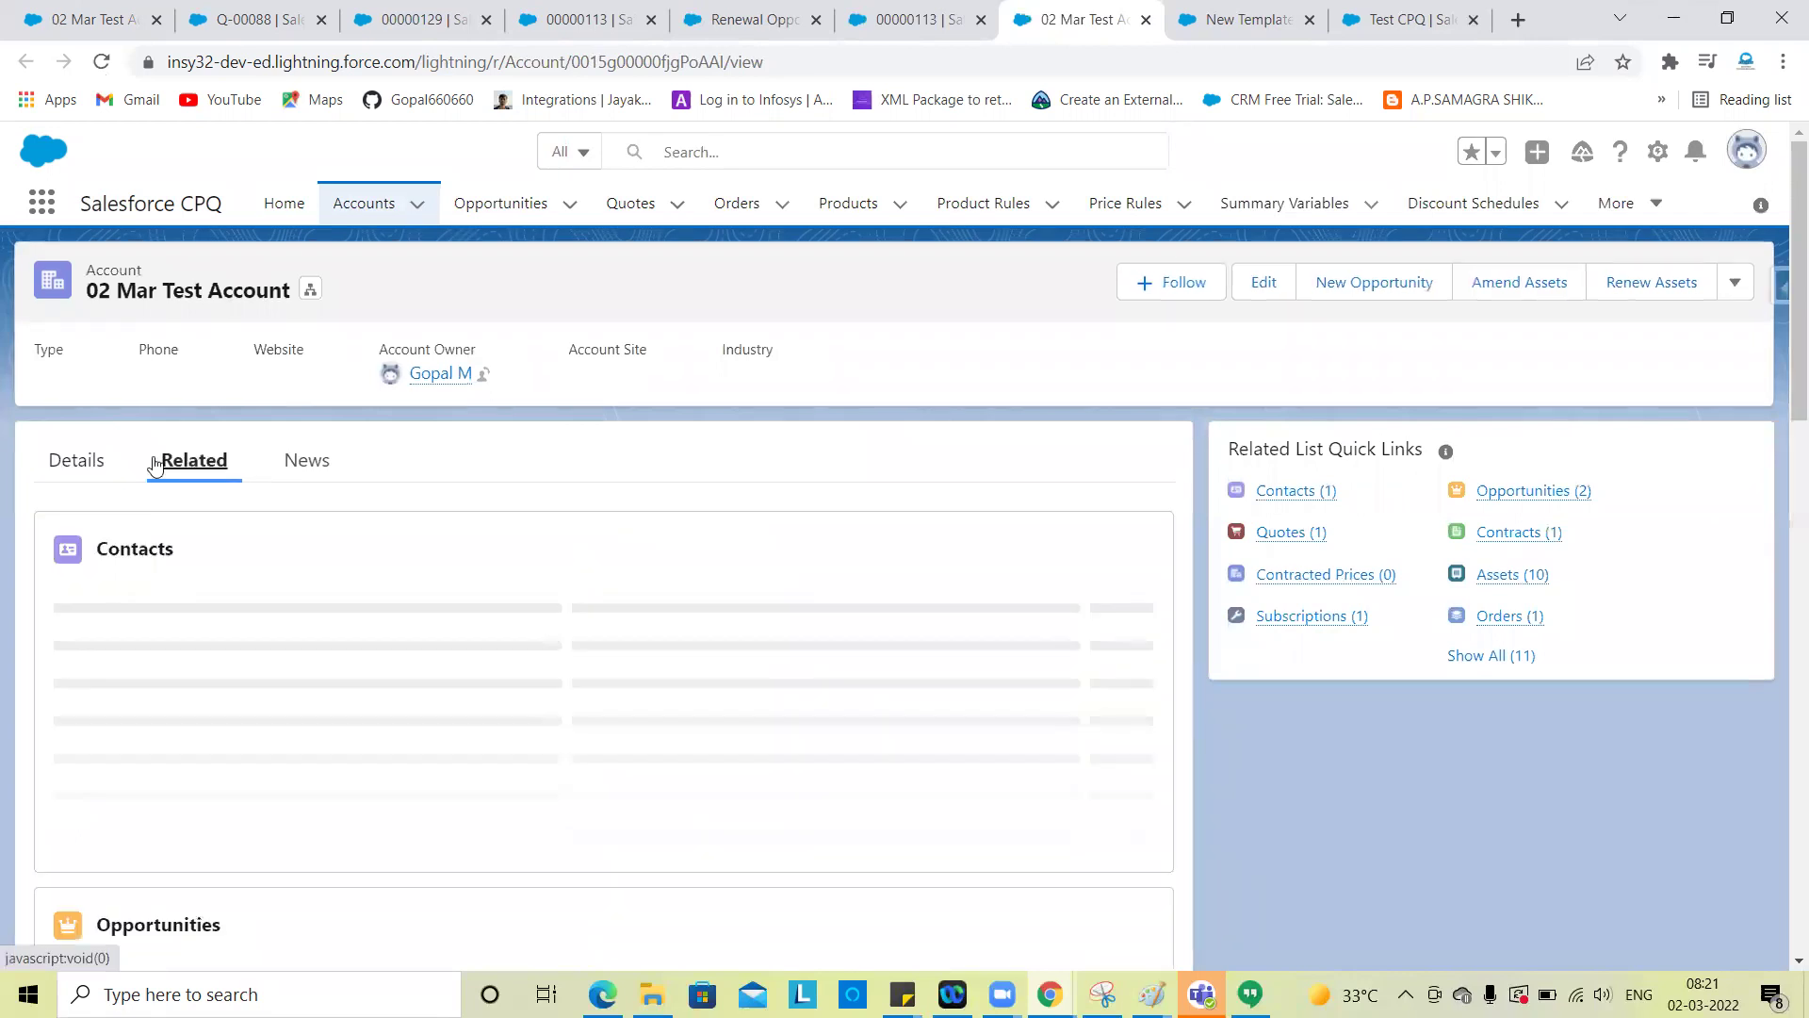
scroll(364, 719, "down", 4)
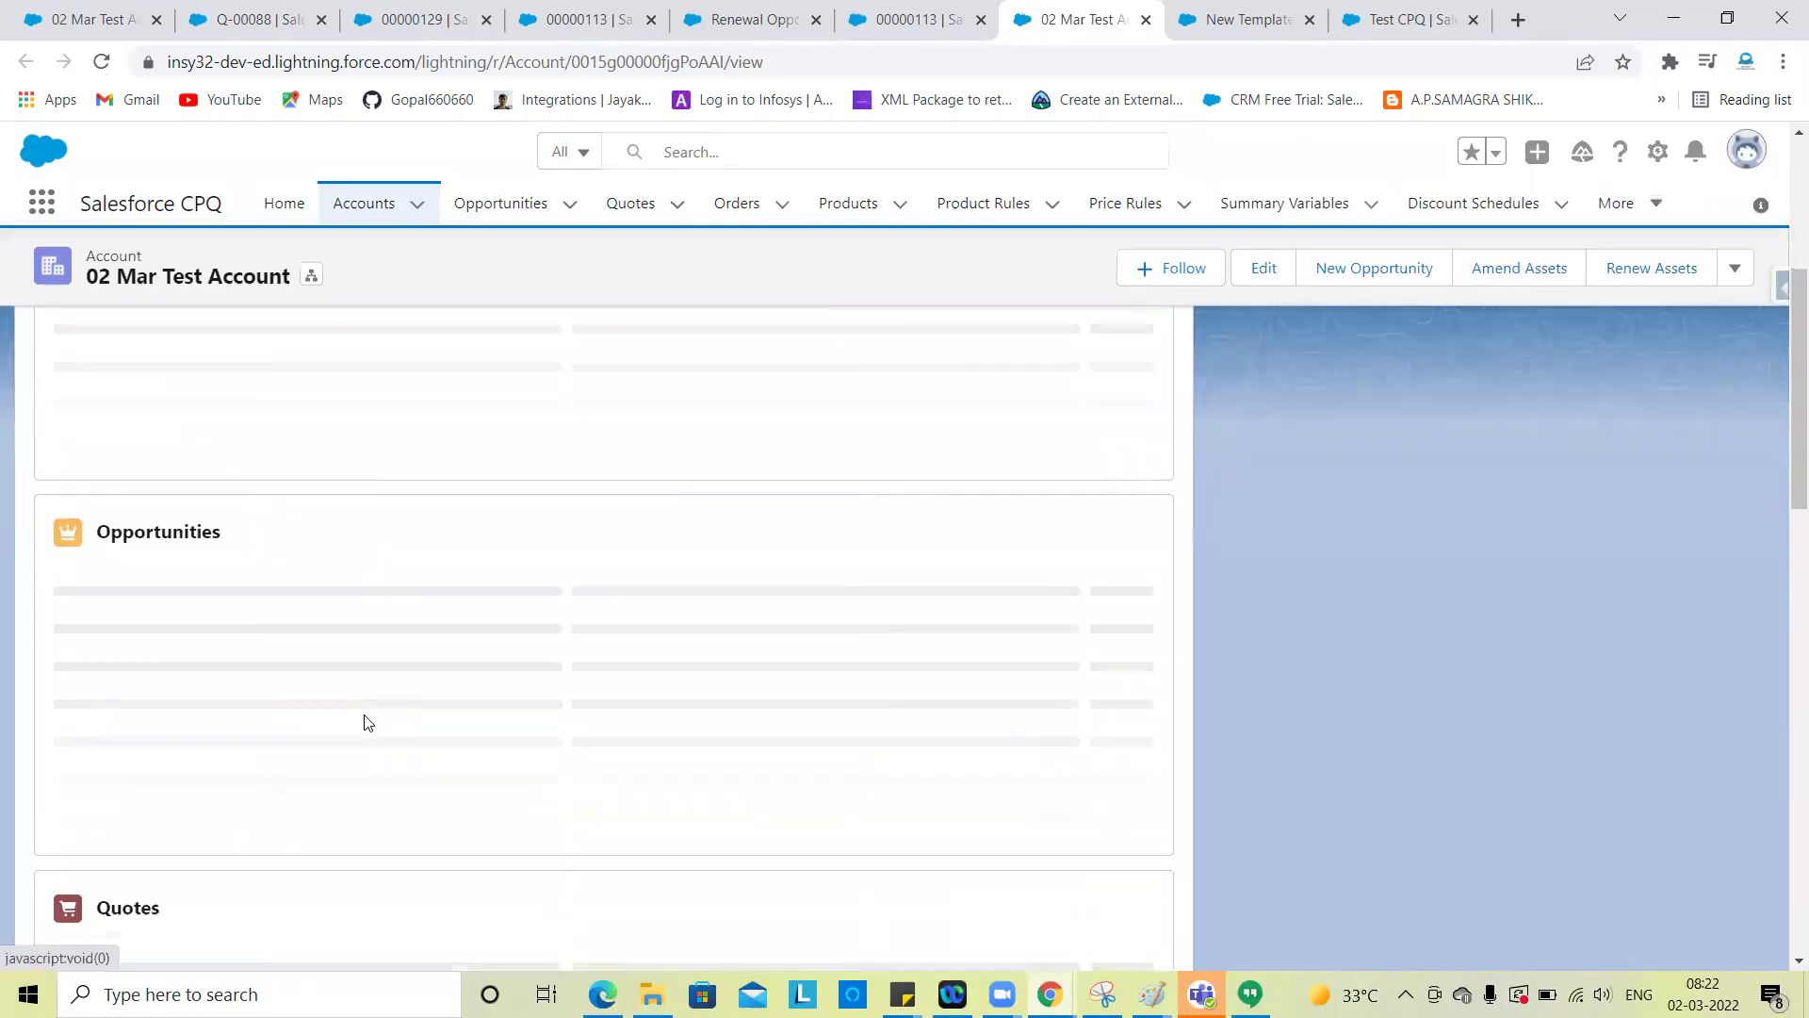
scroll(501, 631, "up", 2)
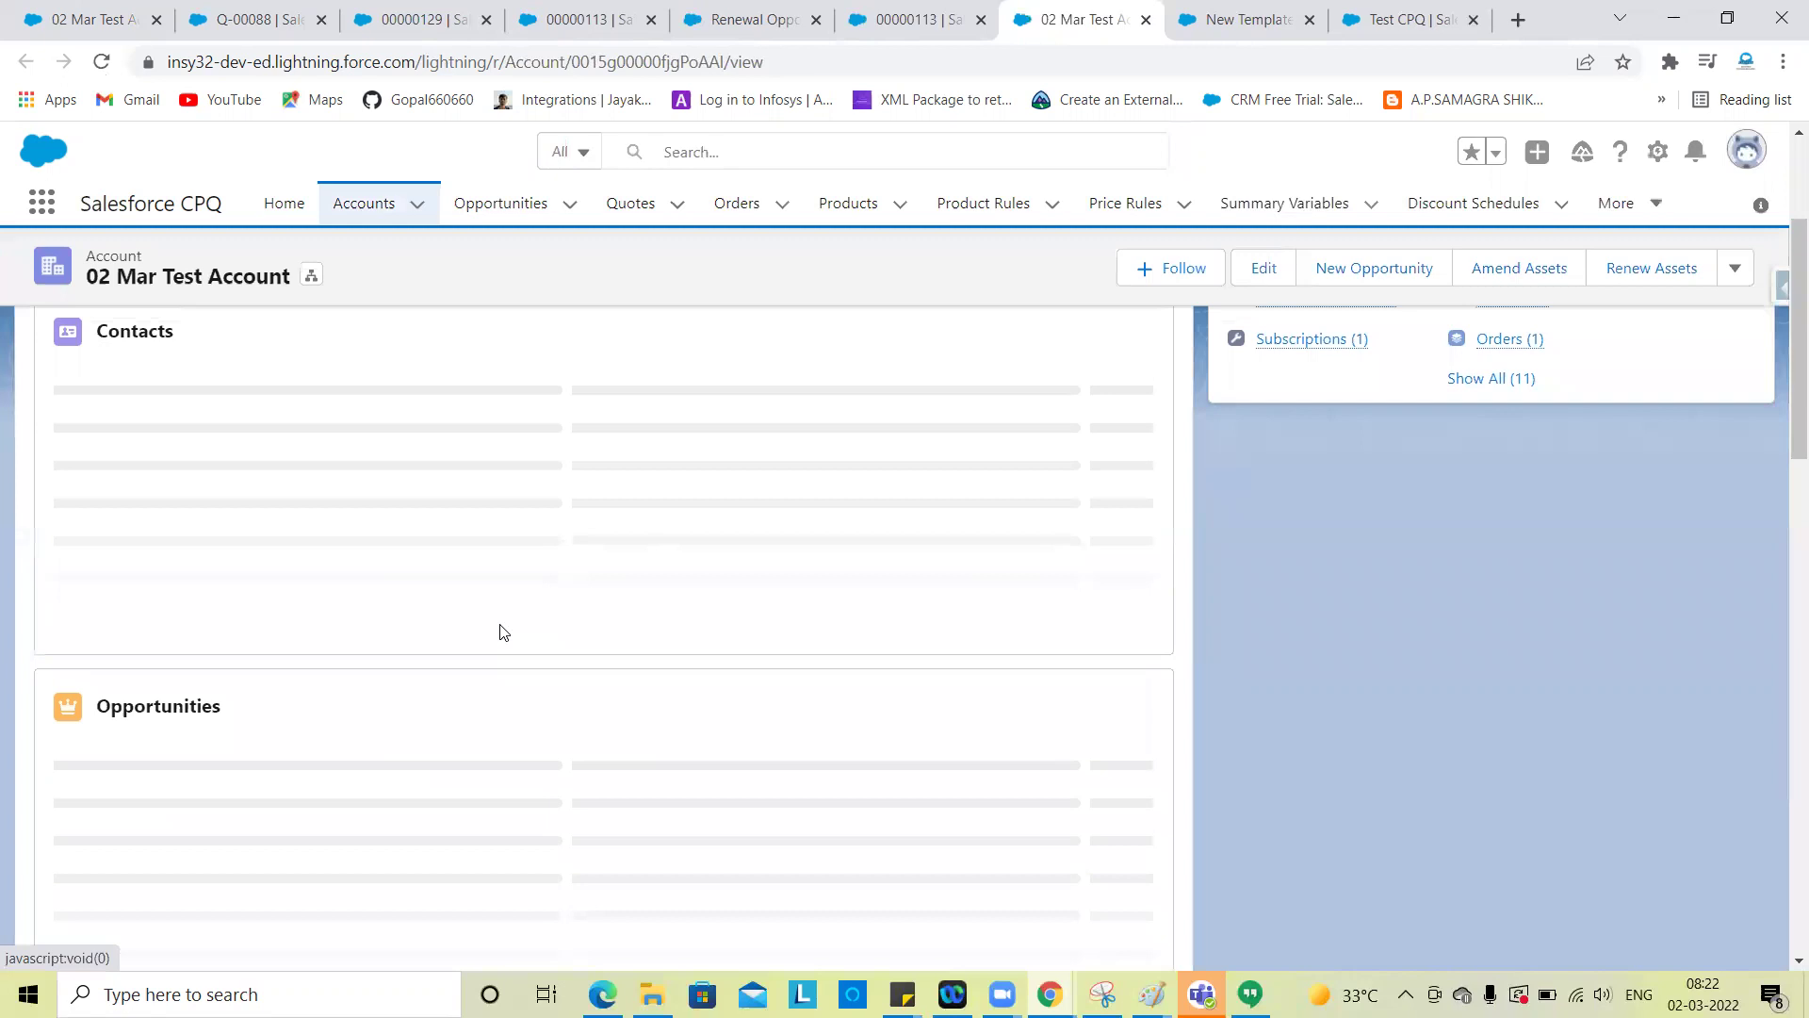
scroll(399, 738, "down", 3)
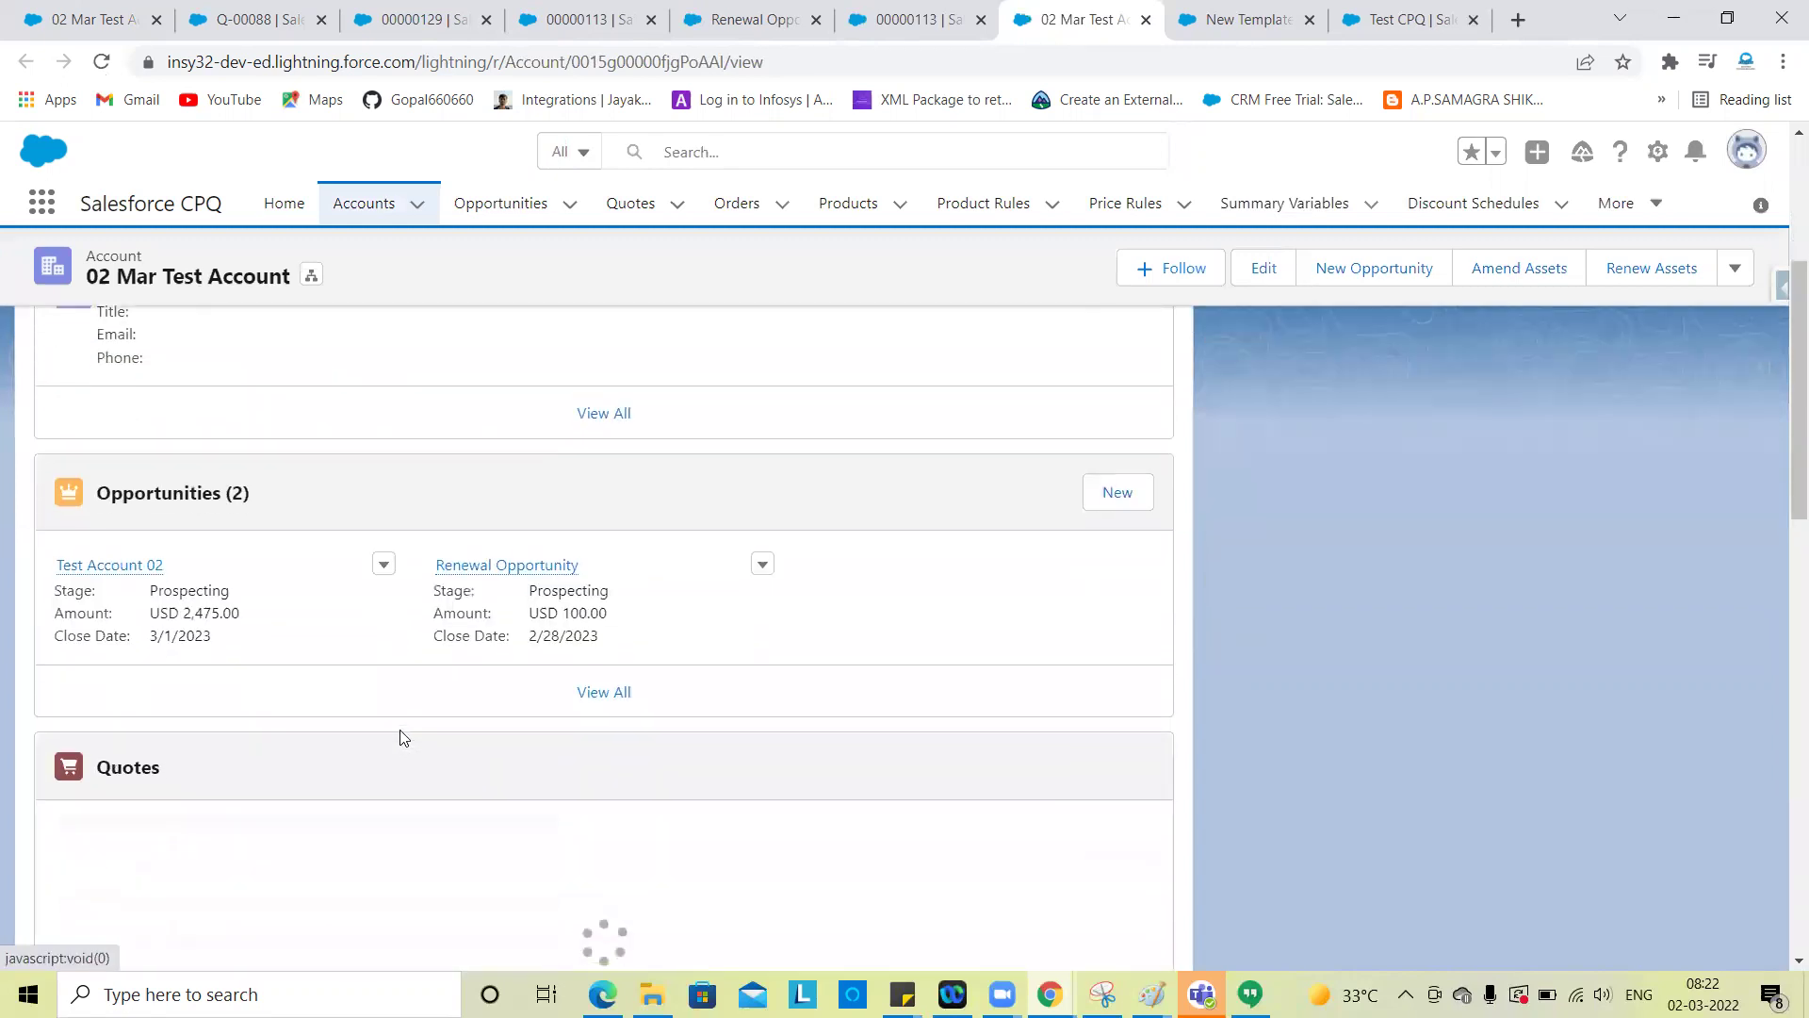
scroll(404, 738, "down", 9)
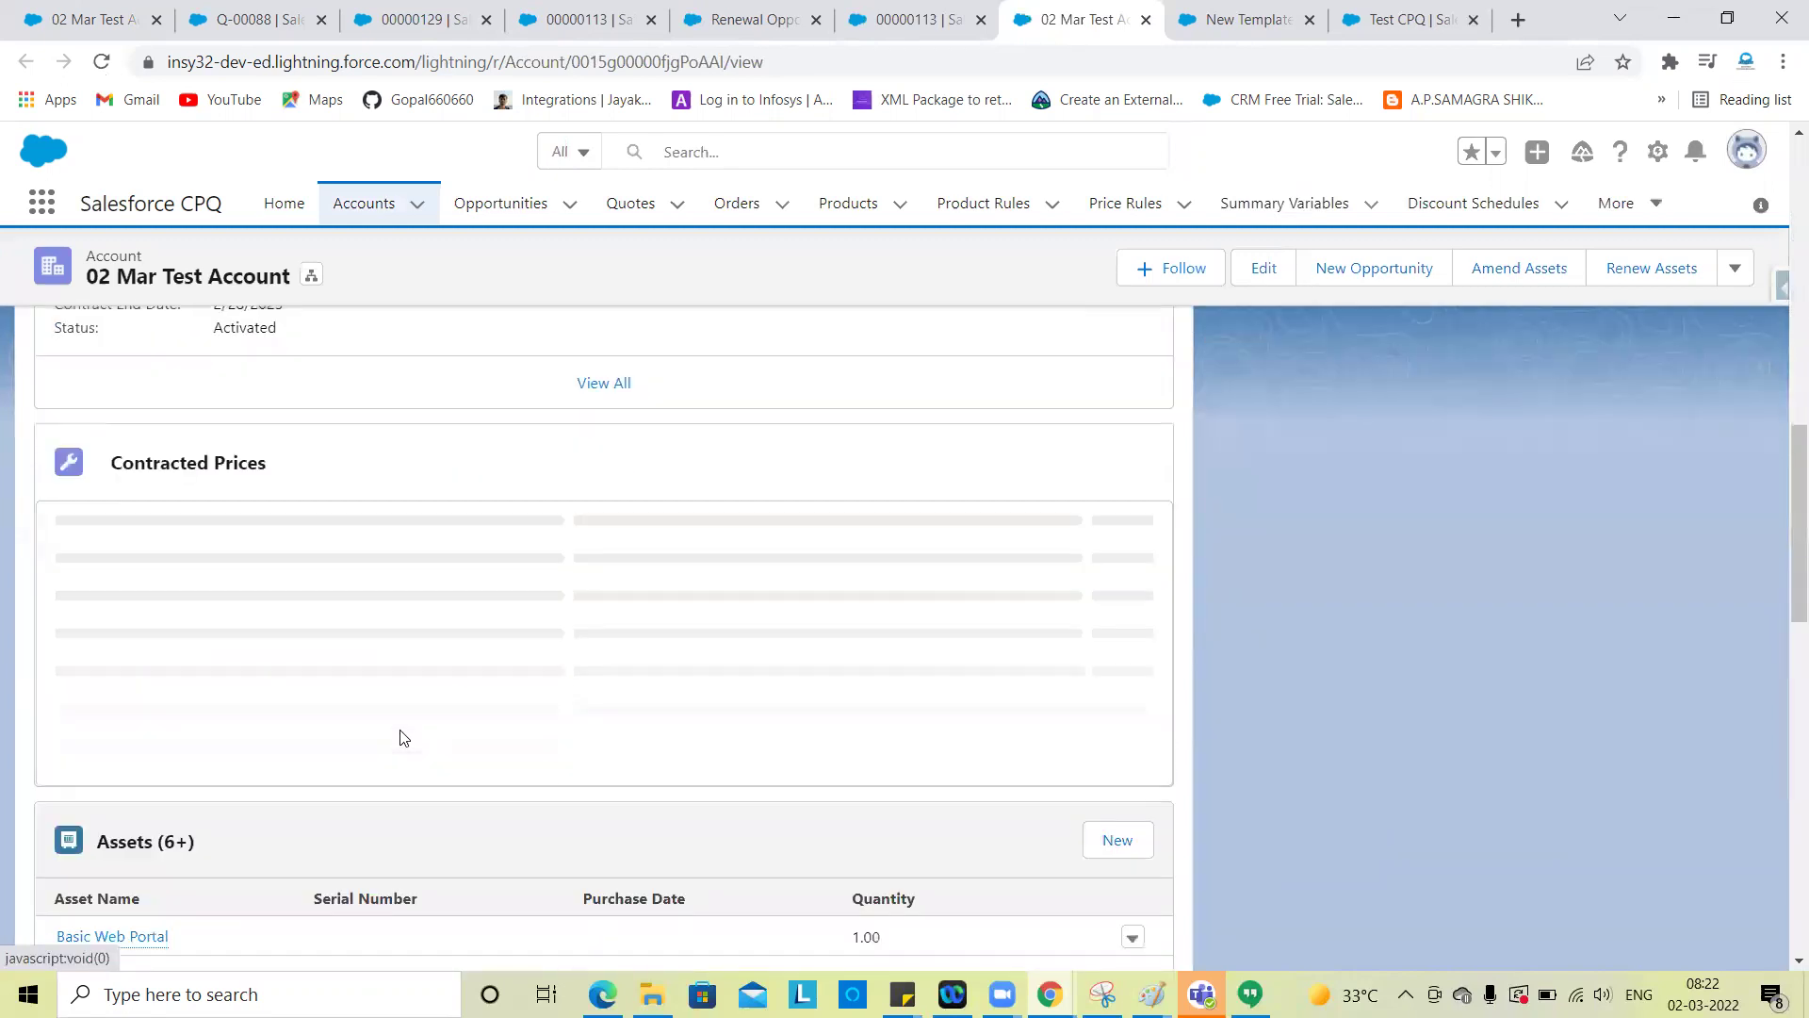
scroll(396, 828, "down", 1)
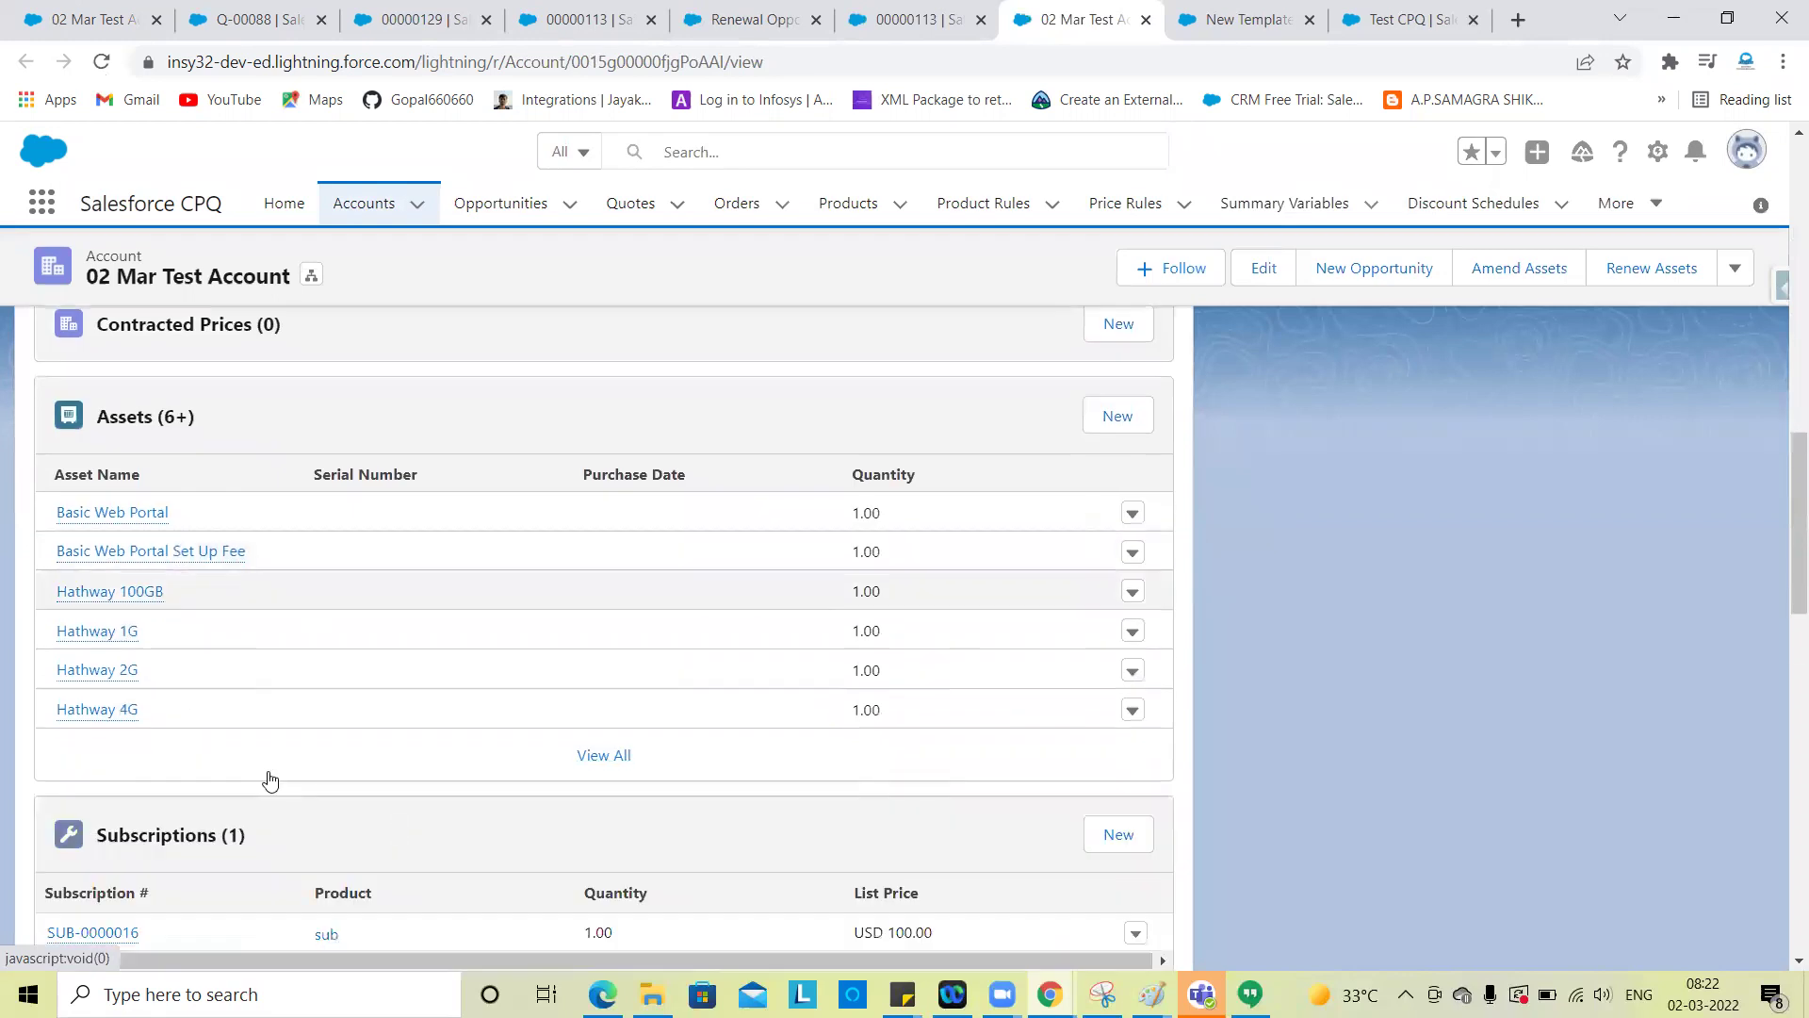
Examine the account's related assets, subscriptions and orders, comparing which products are listed as assets and which as subscriptions
scroll(269, 780, "down", 1)
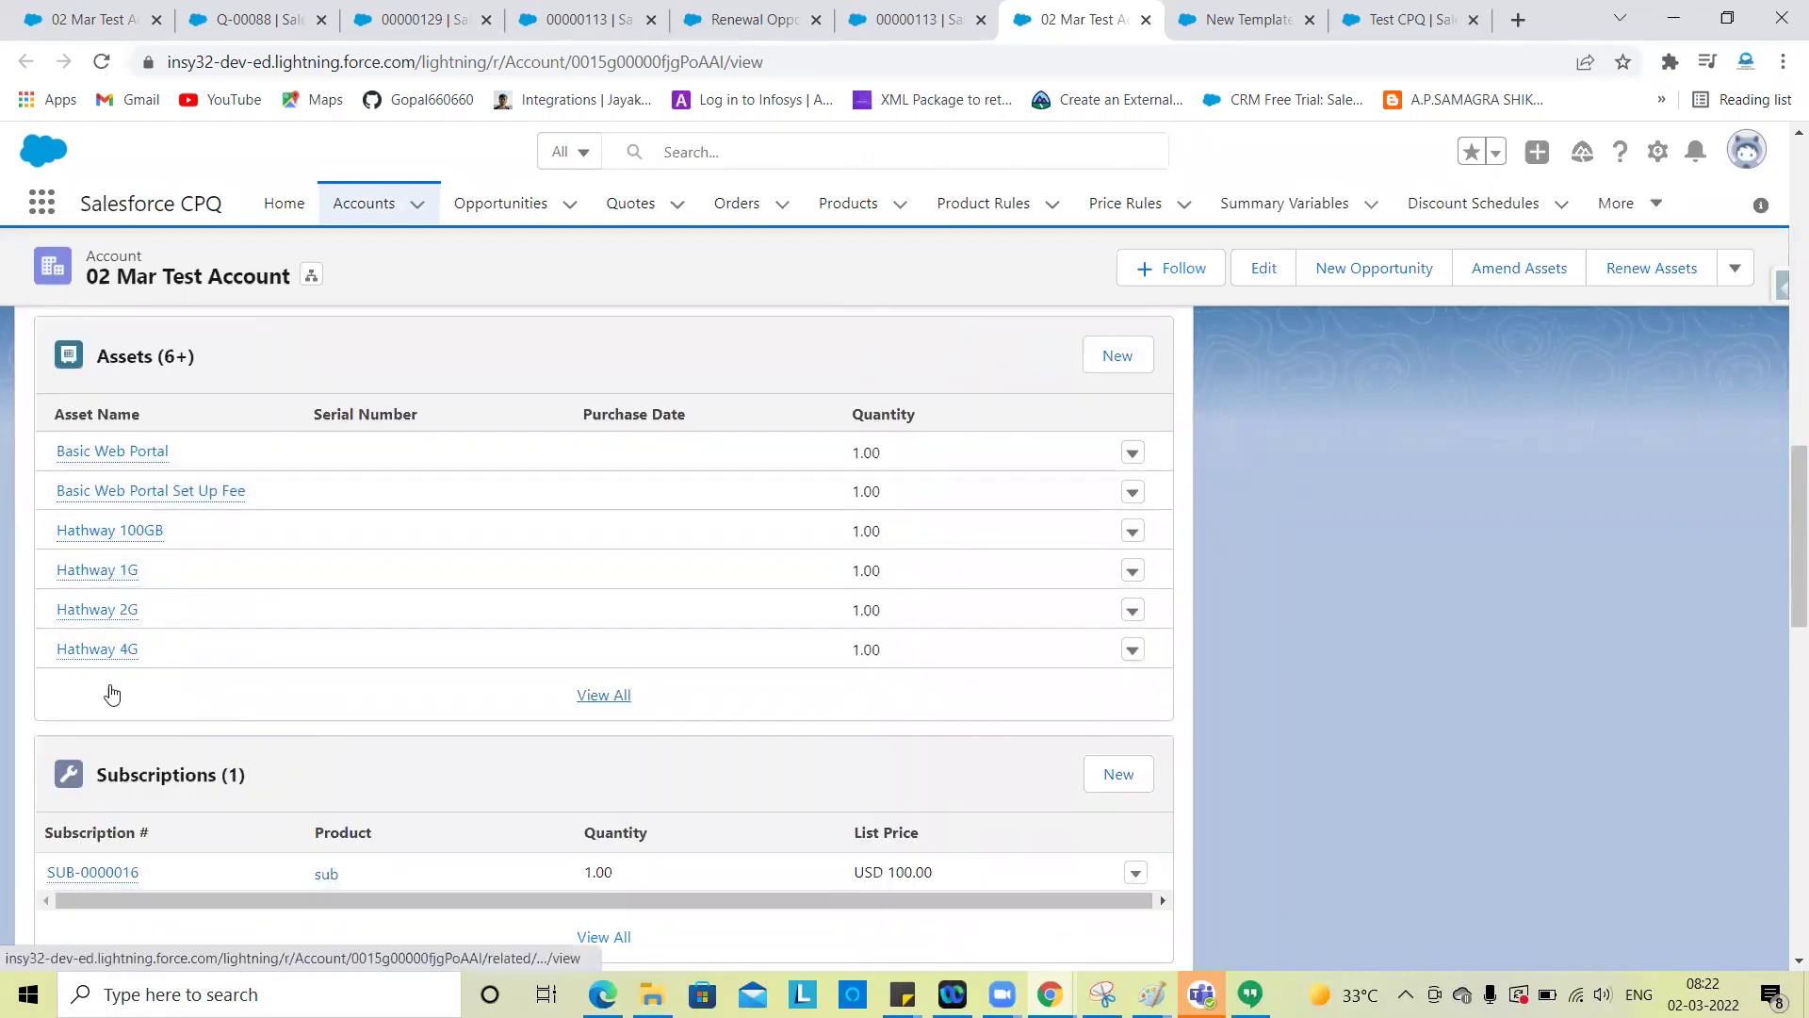
scroll(371, 687, "down", 2)
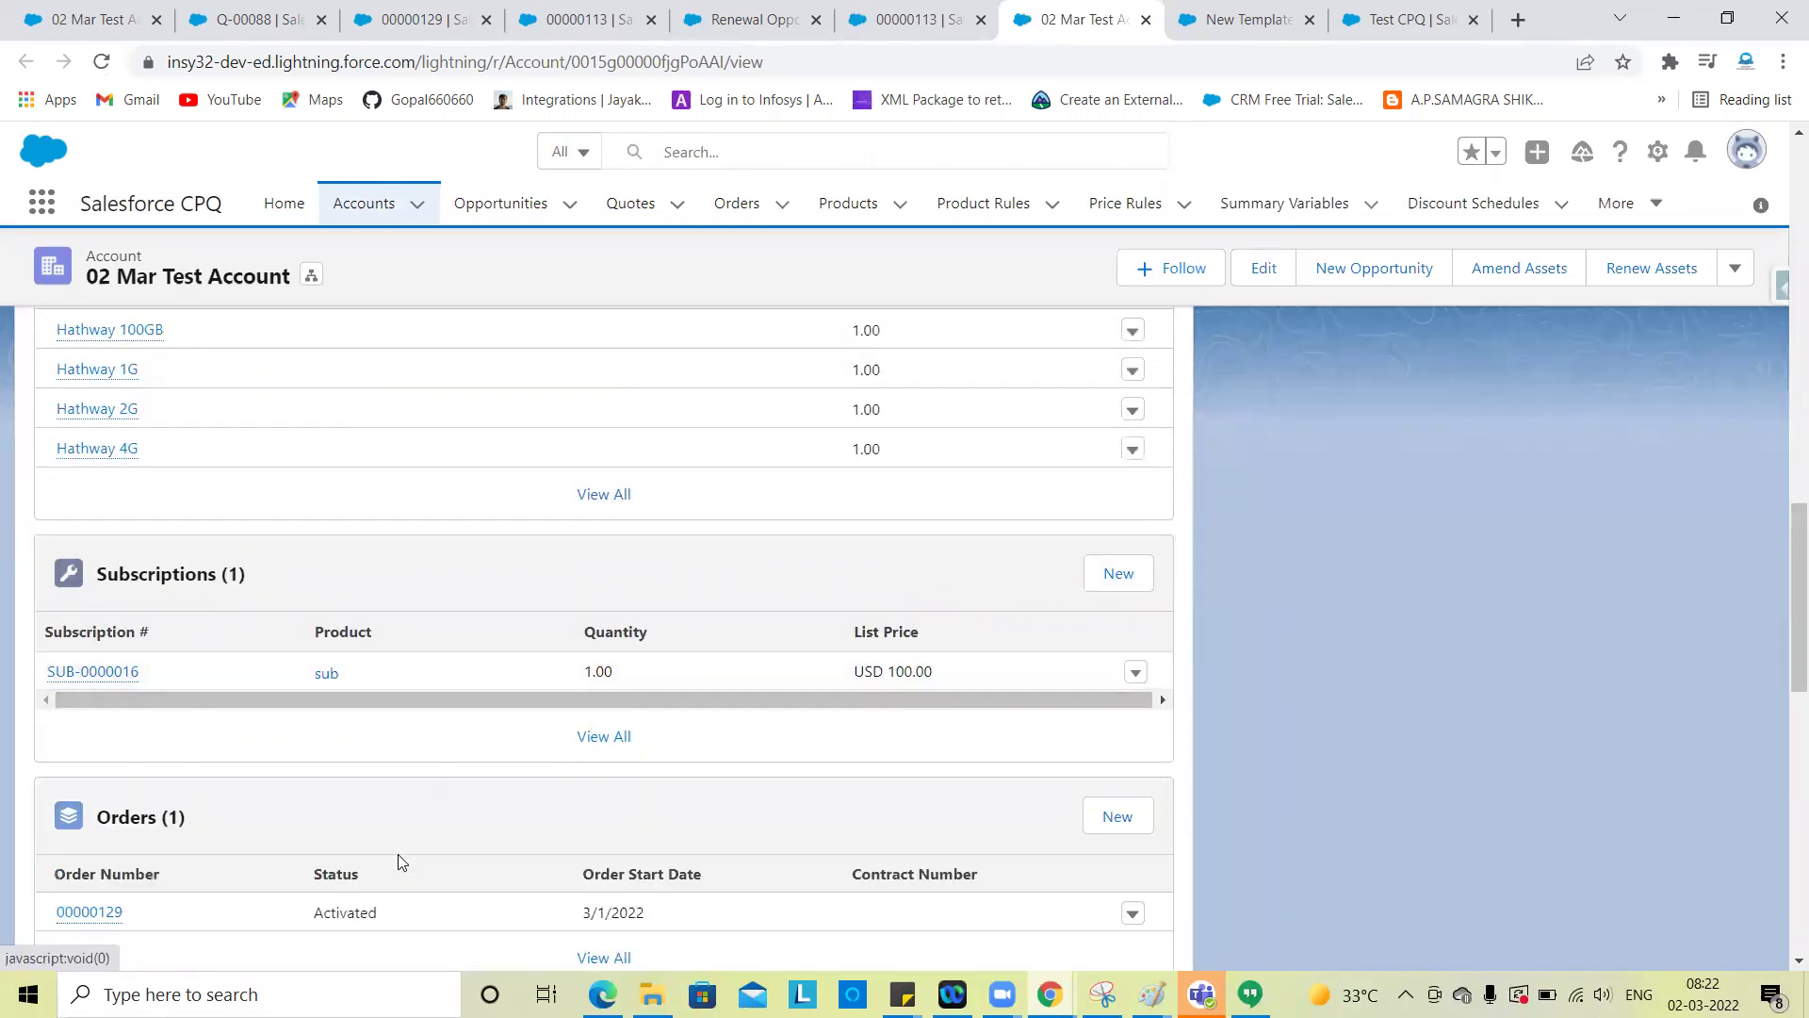
scroll(398, 862, "down", 1)
mouse_move(113, 606)
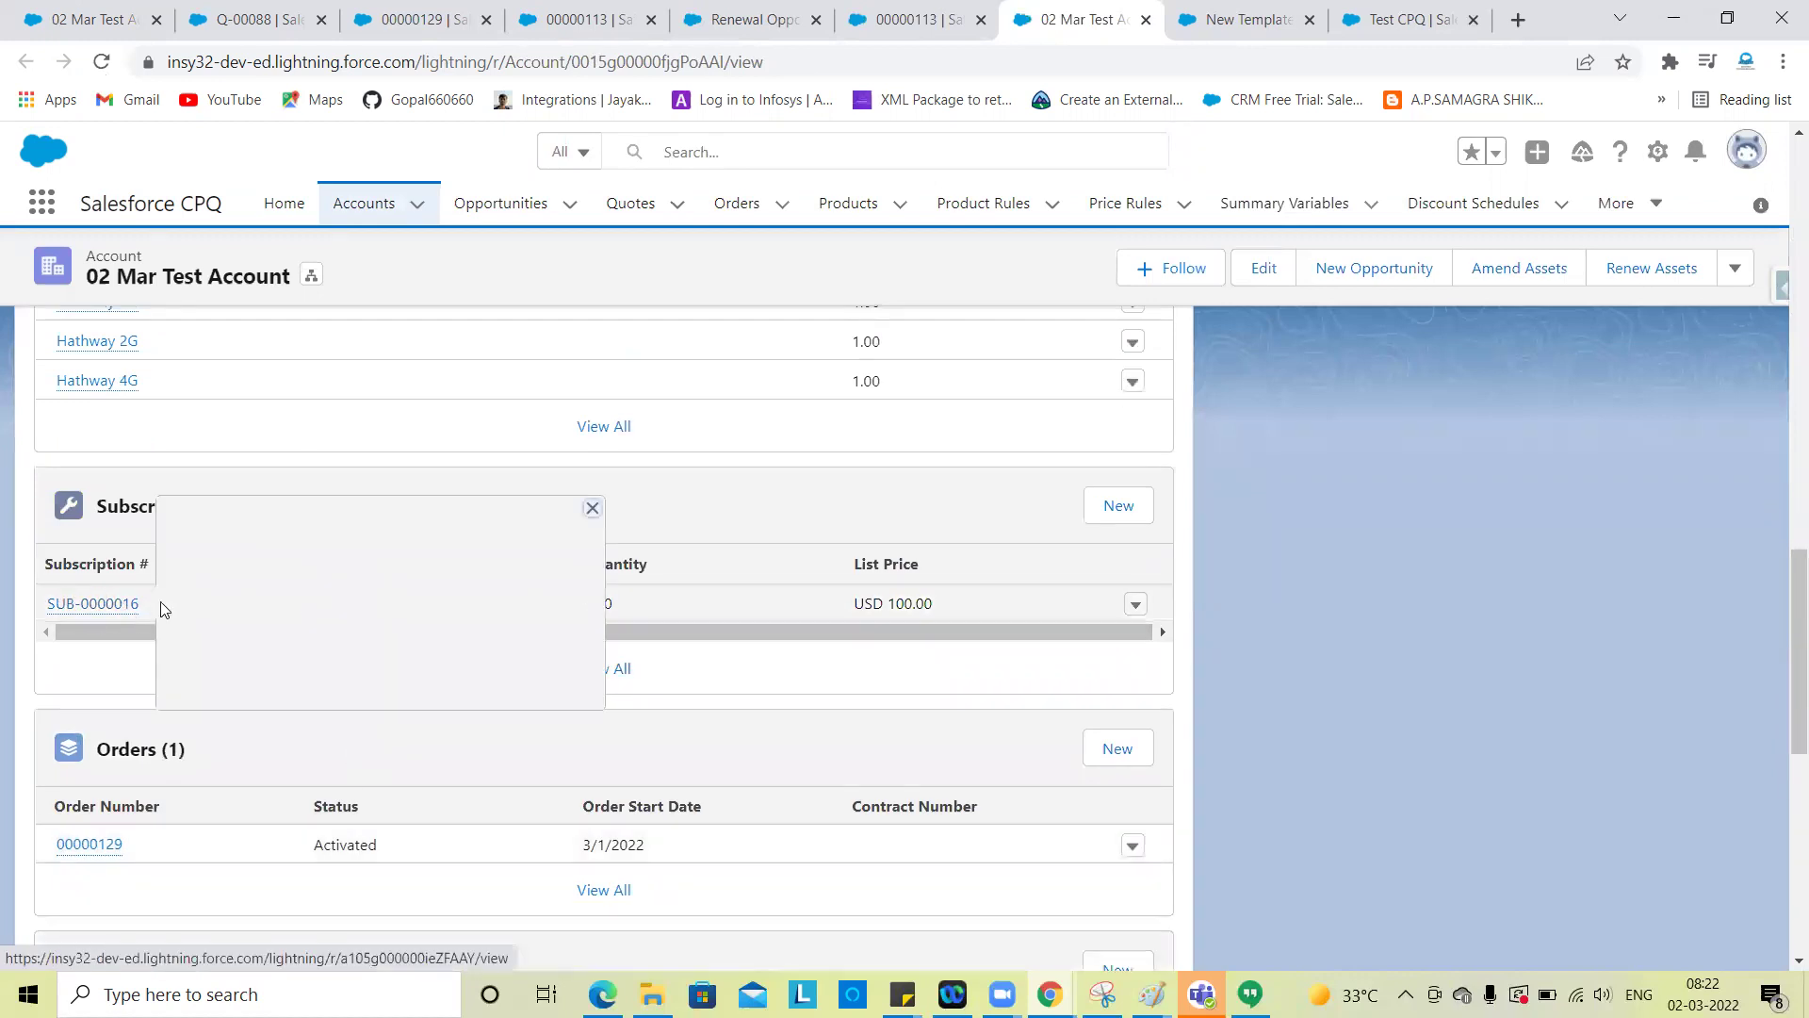
scroll(251, 698, "up", 3)
scroll(251, 701, "down", 1)
scroll(252, 703, "up", 1)
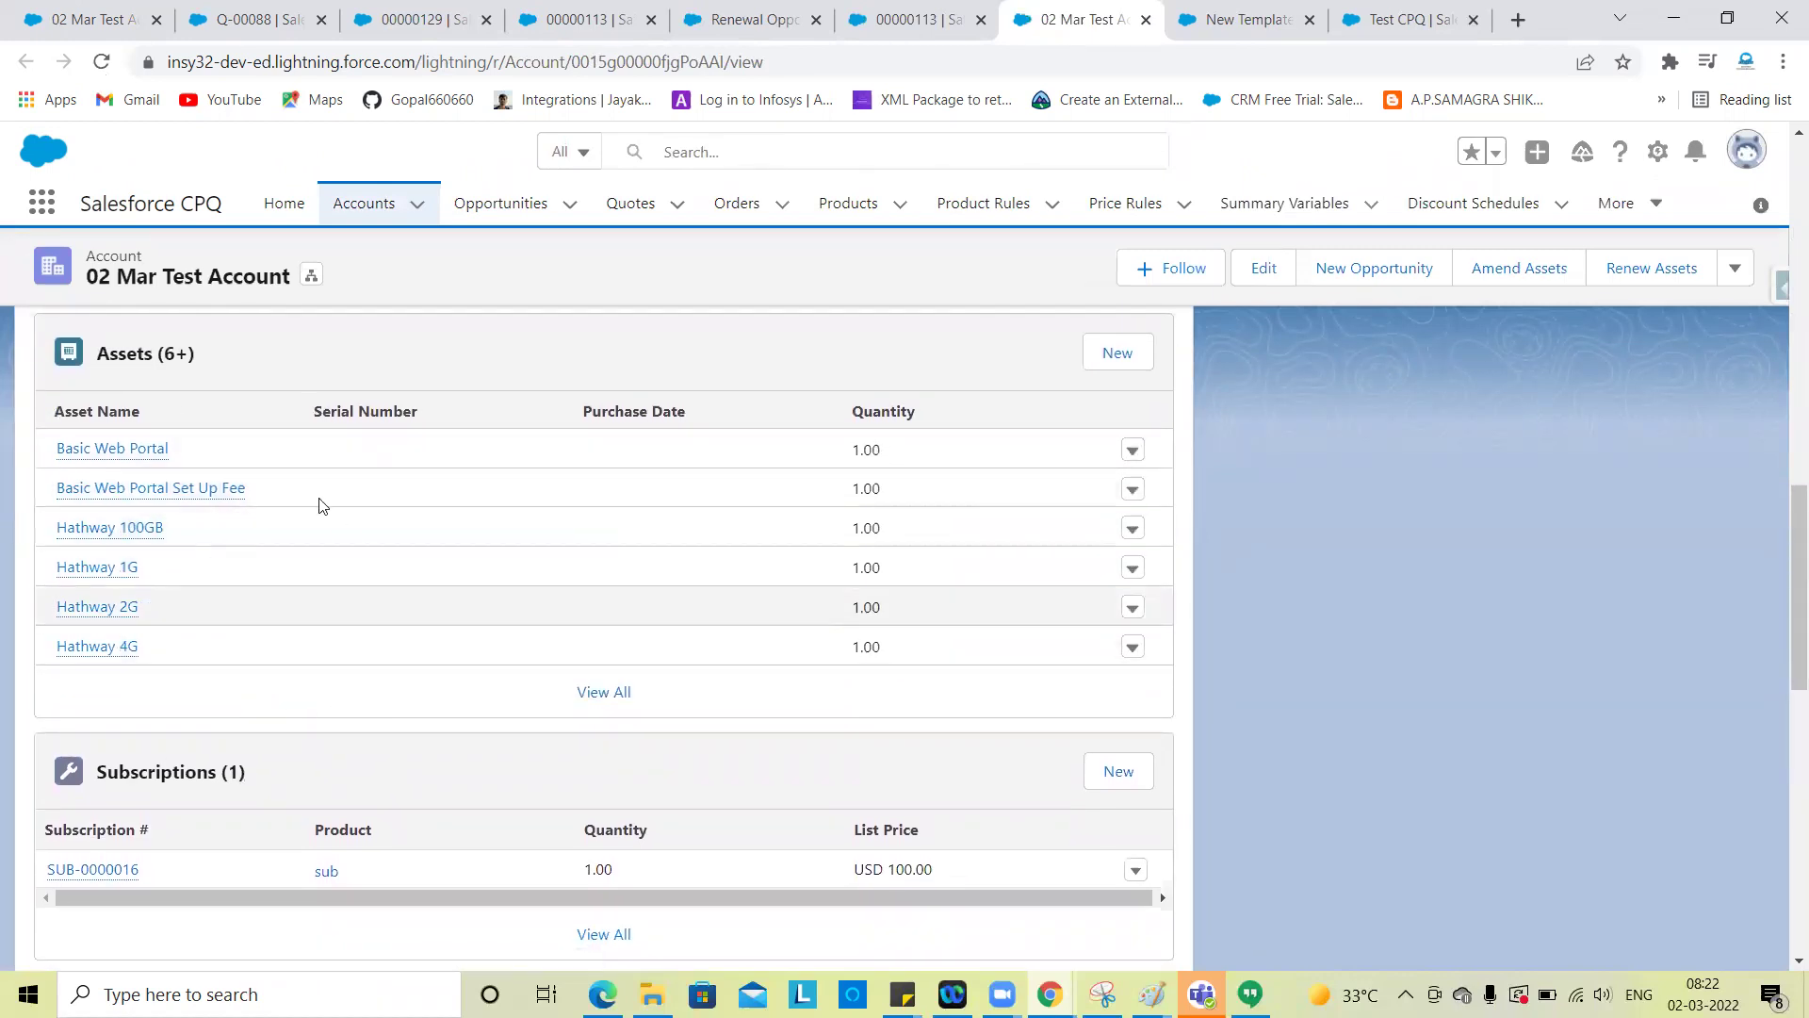
scroll(299, 778, "down", 1)
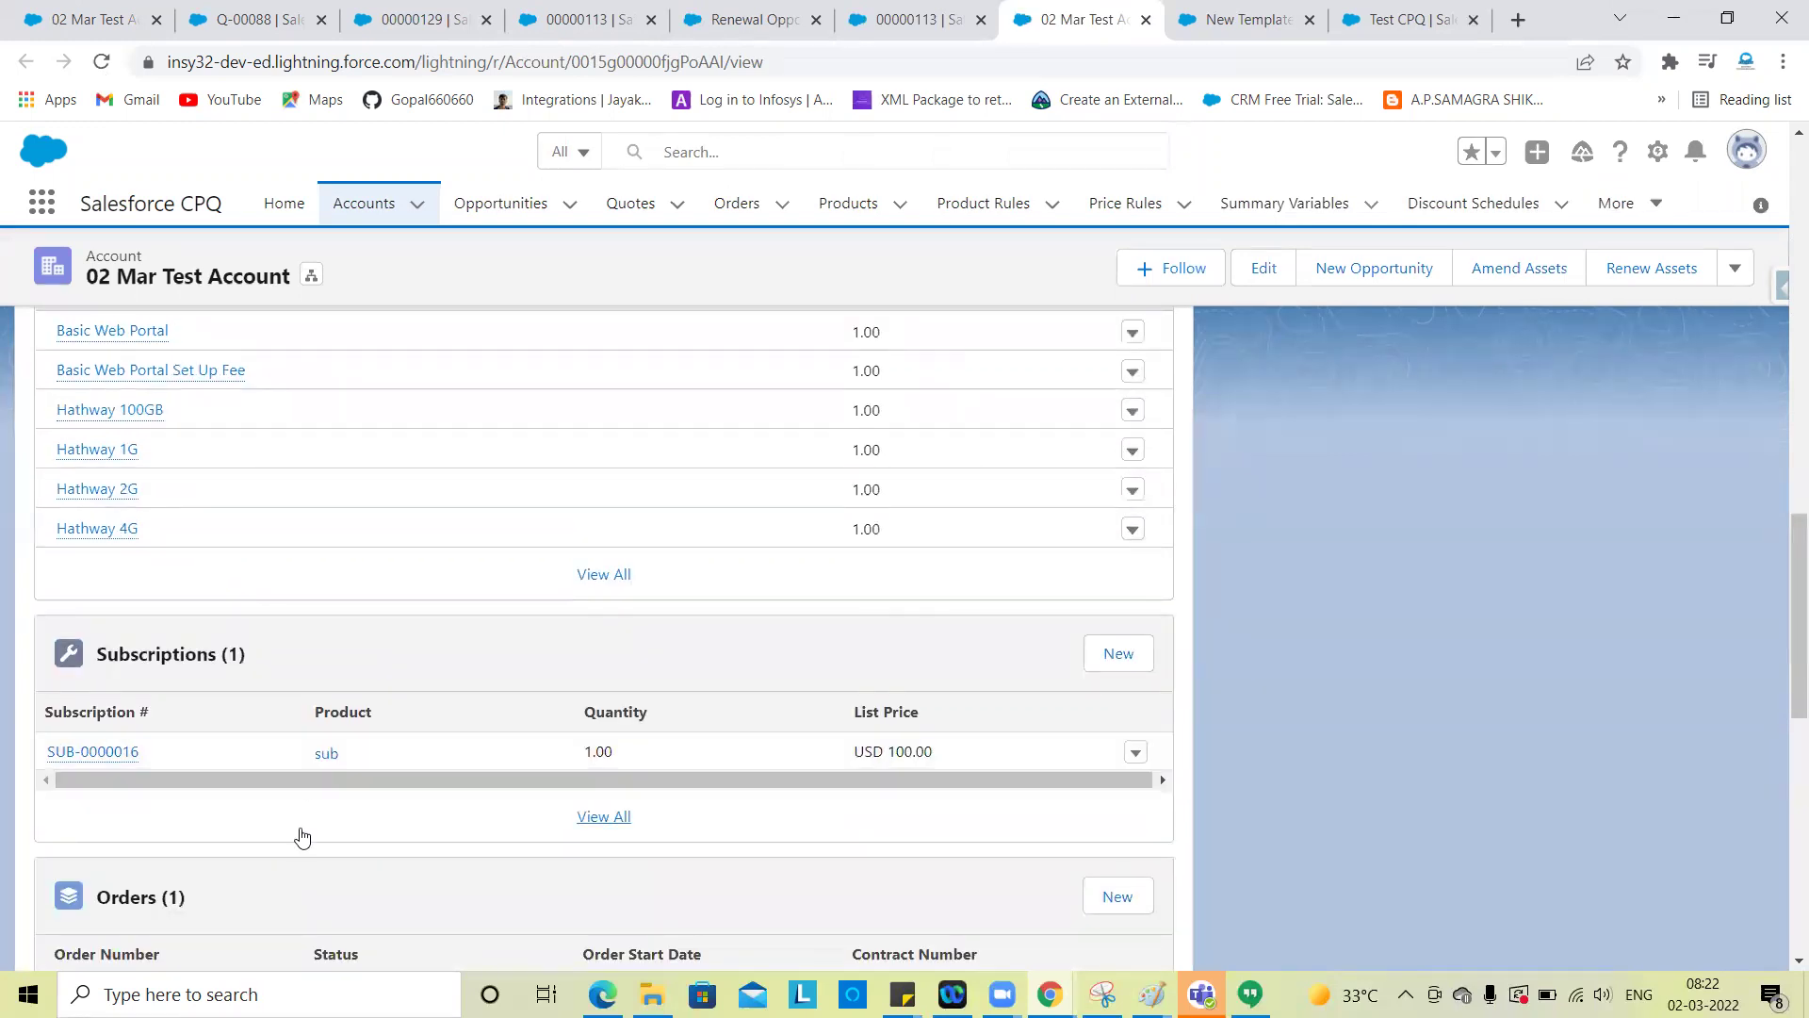
scroll(298, 836, "down", 1)
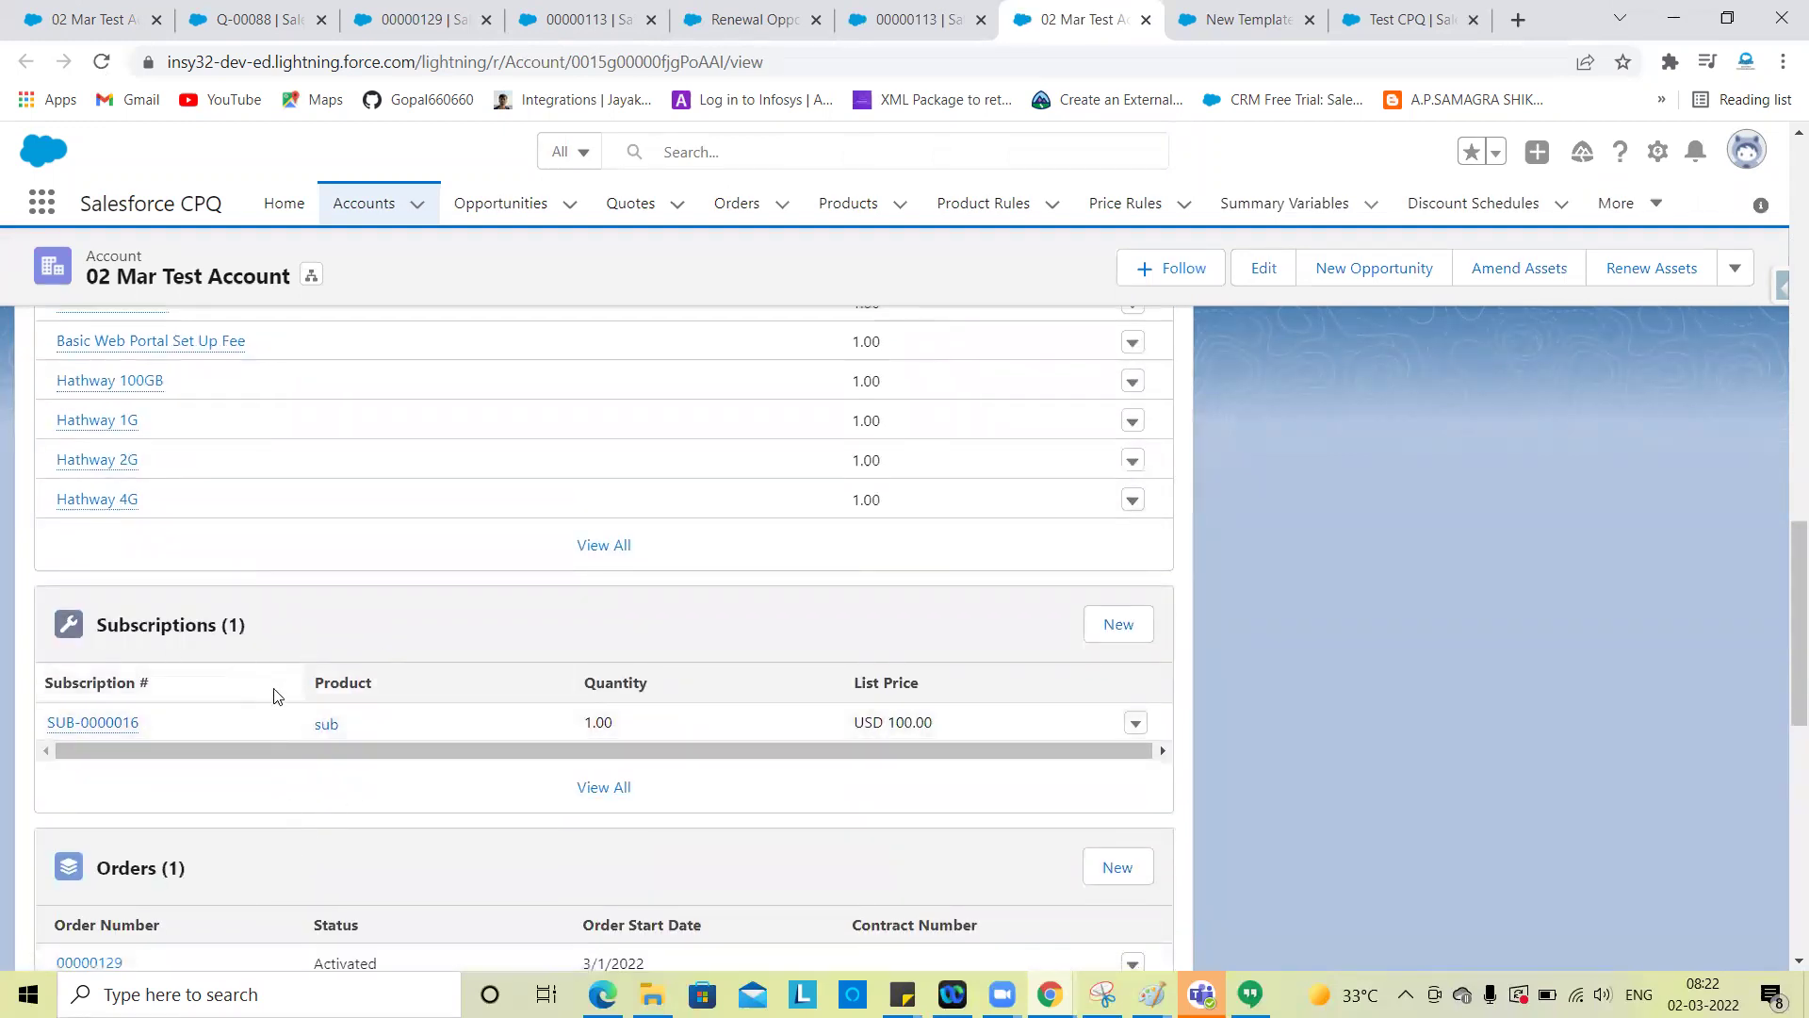
scroll(658, 477, "up", 6)
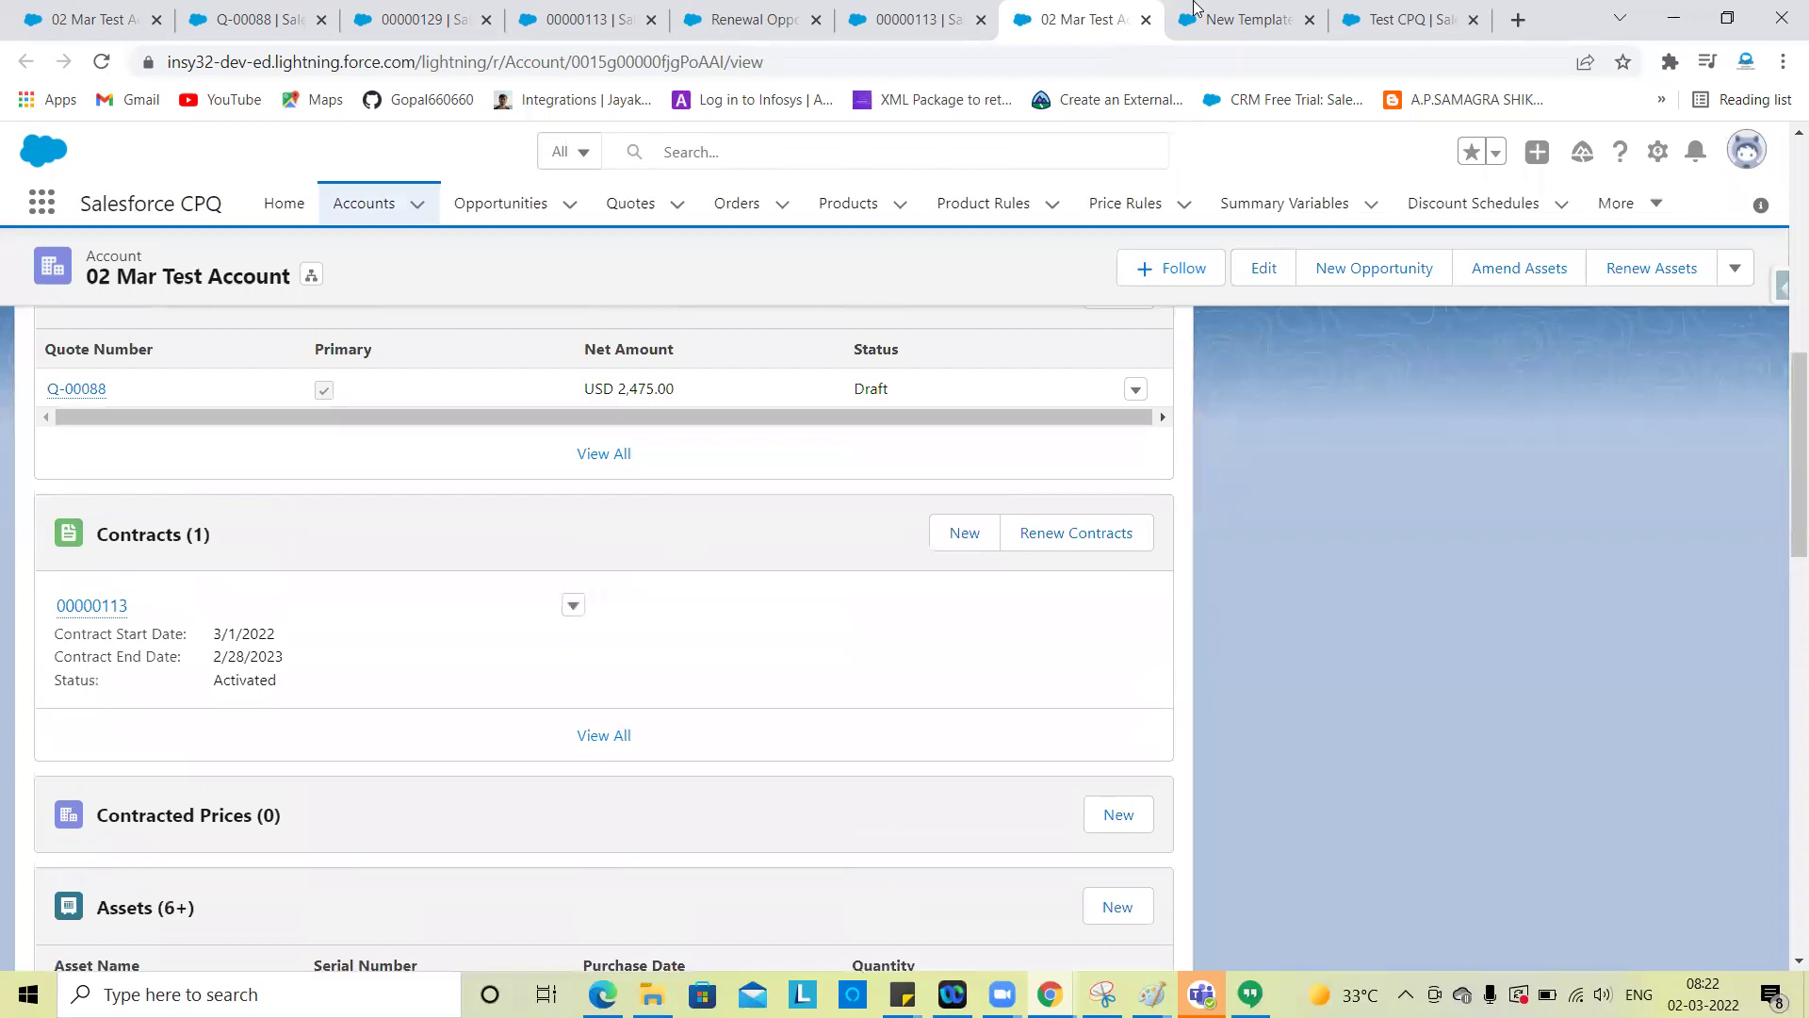
Return to the activated contract and amend it with its sub subscription, opening the amendment quote's line editor
left_click(933, 19)
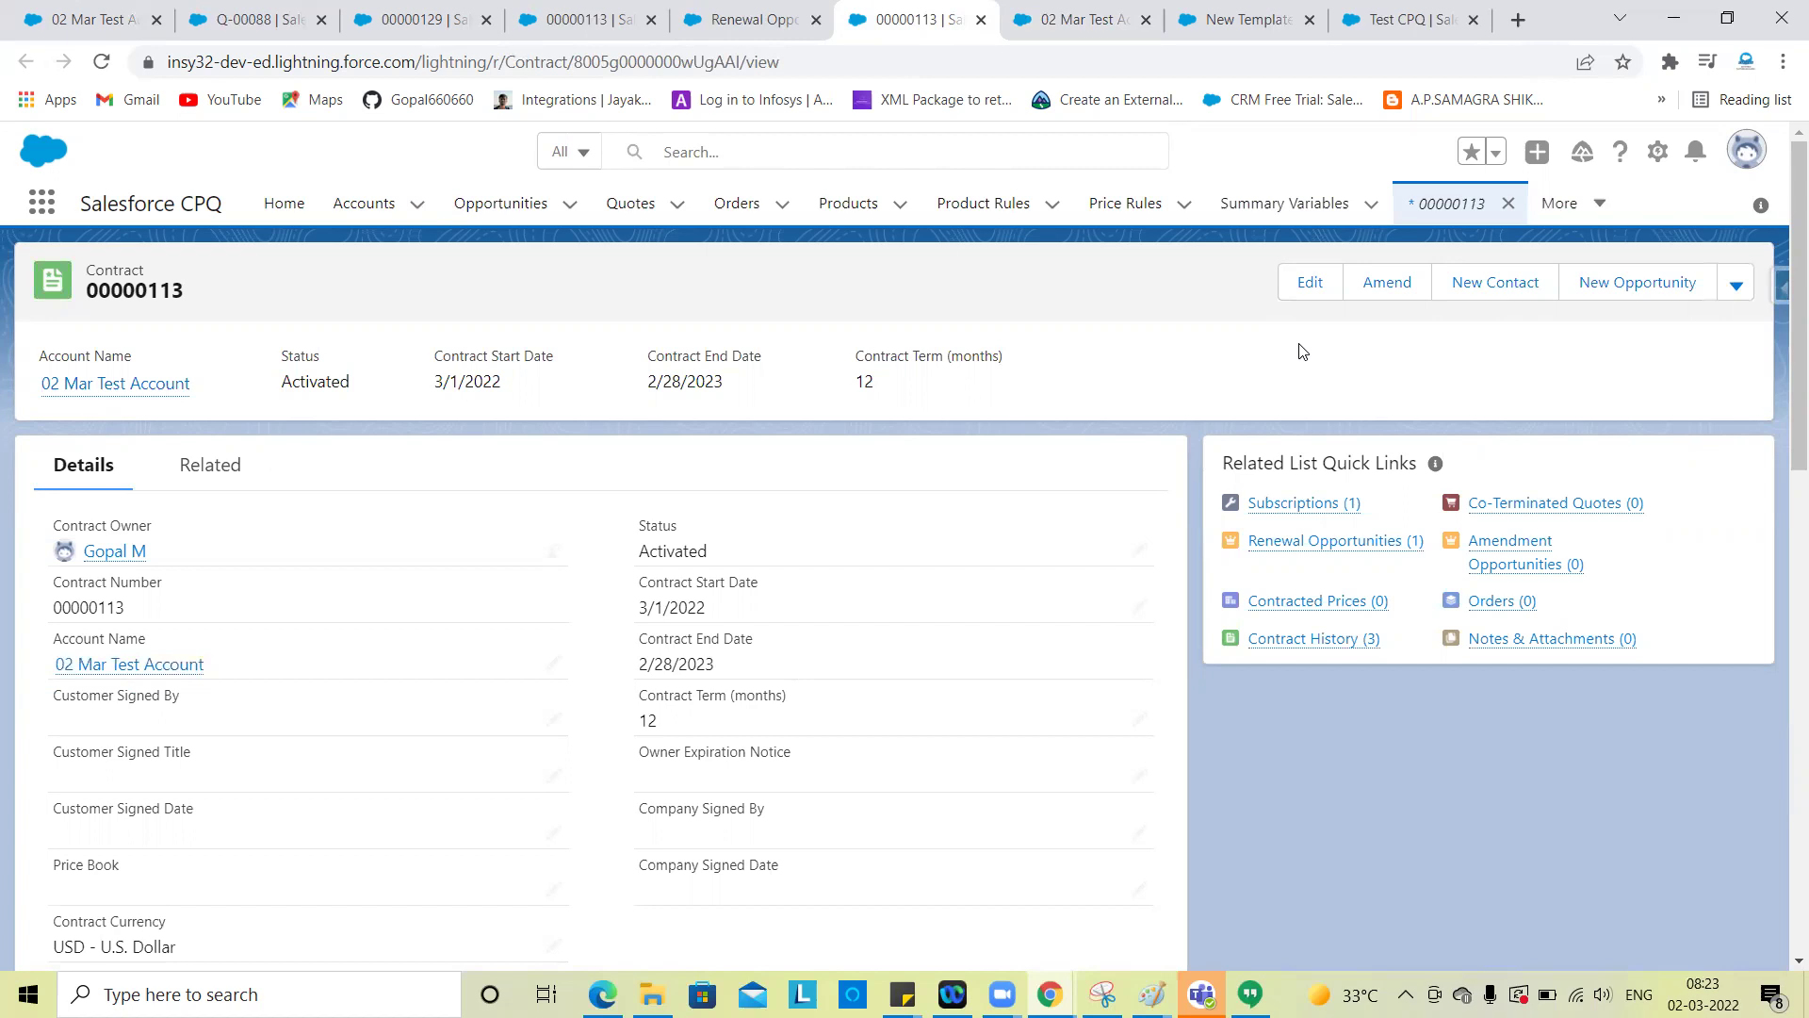
left_click(1389, 283)
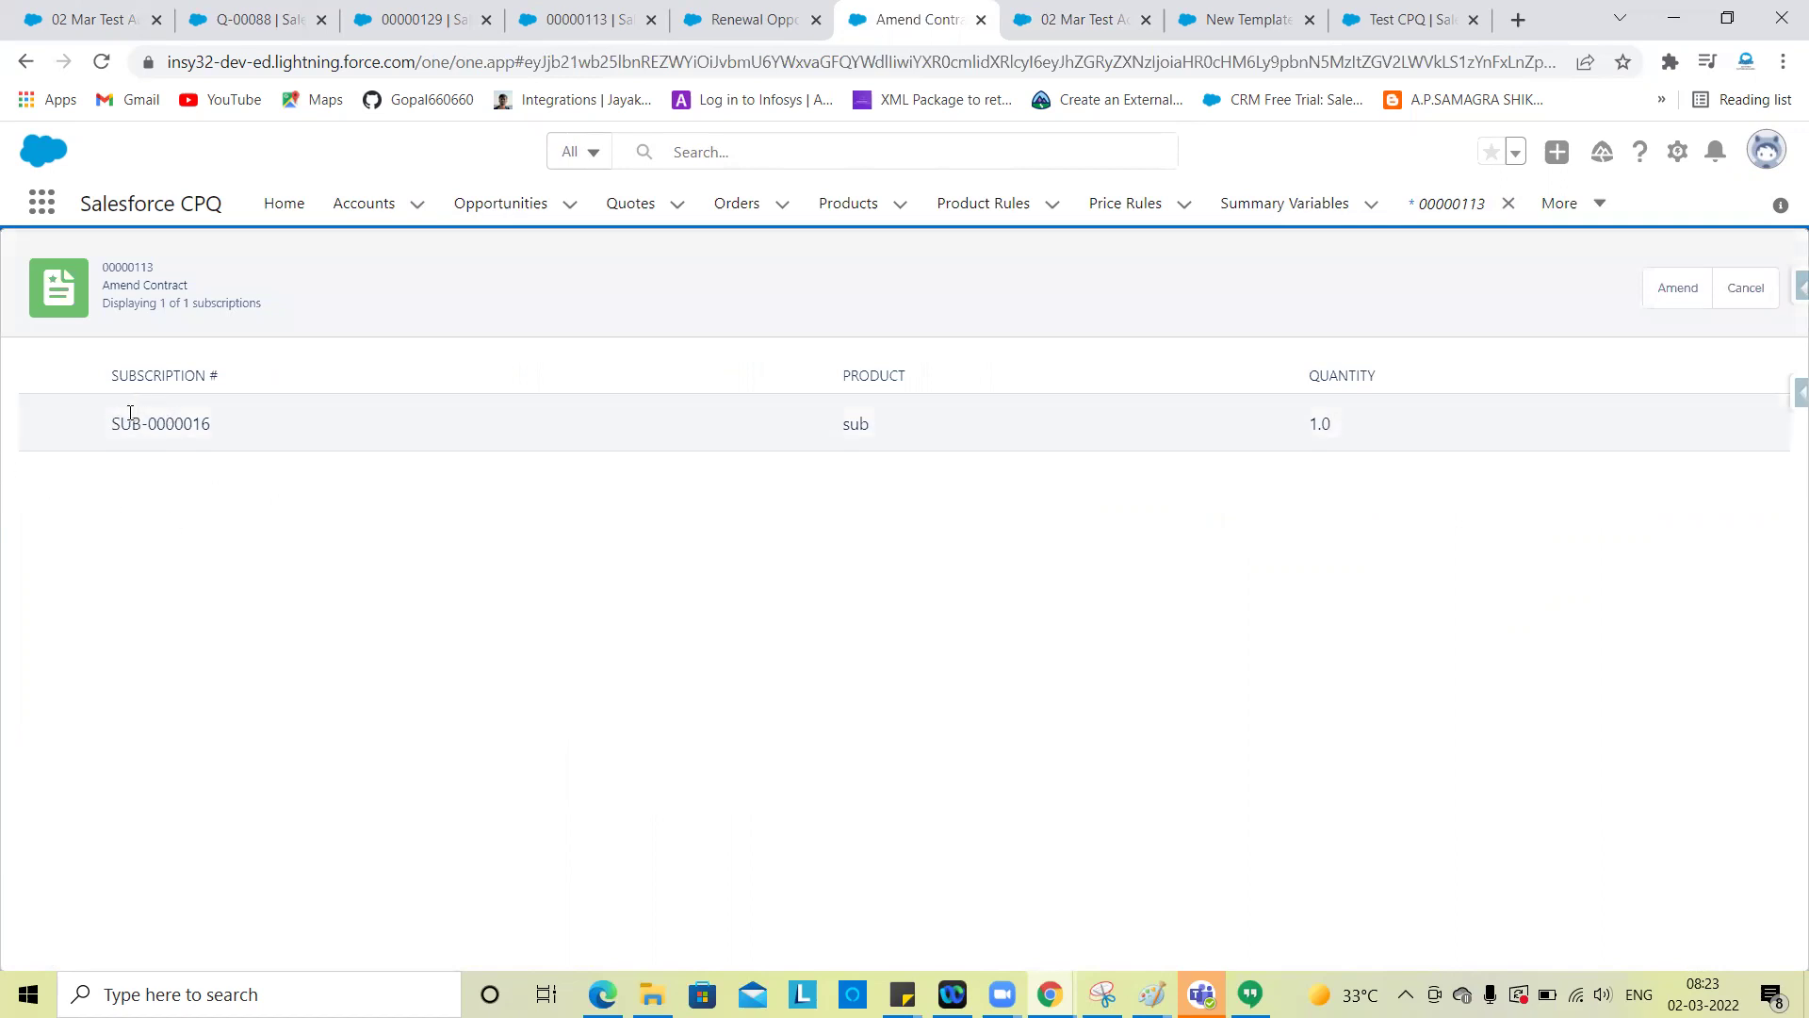
left_click(1679, 290)
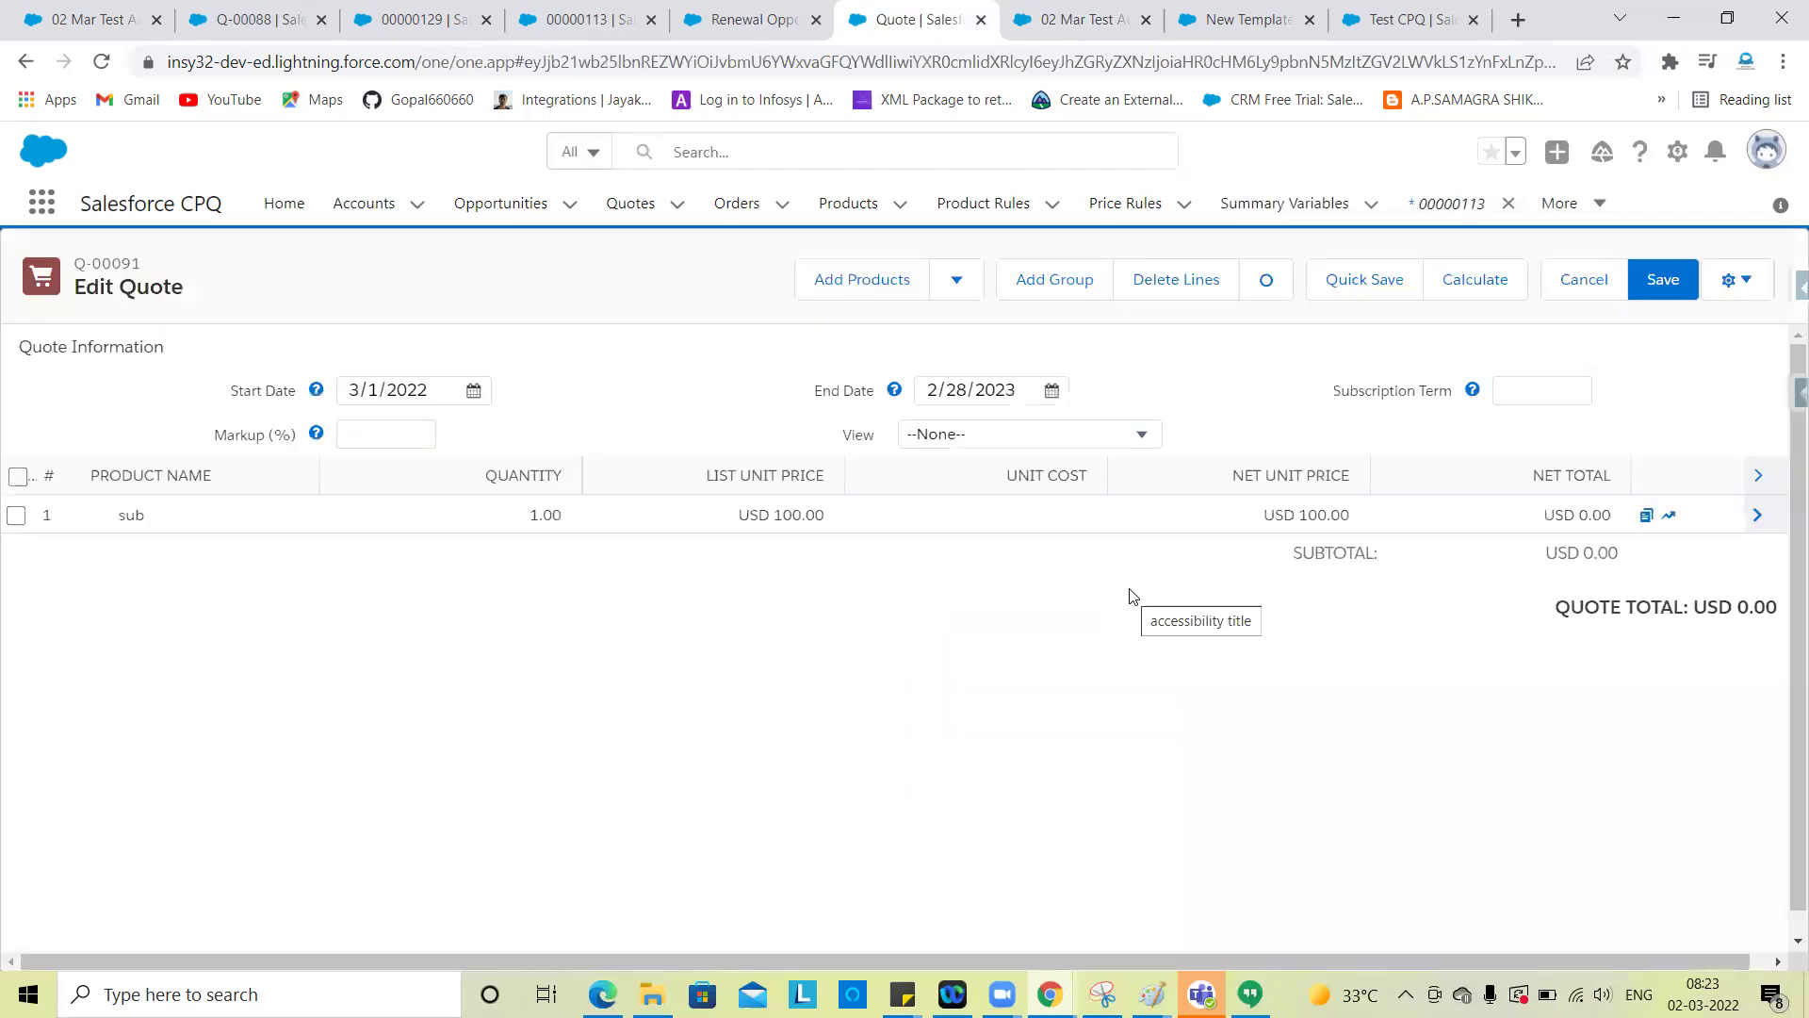
Add the JIO 1000GB product to the amendment quote and save the quote
left_click(828, 285)
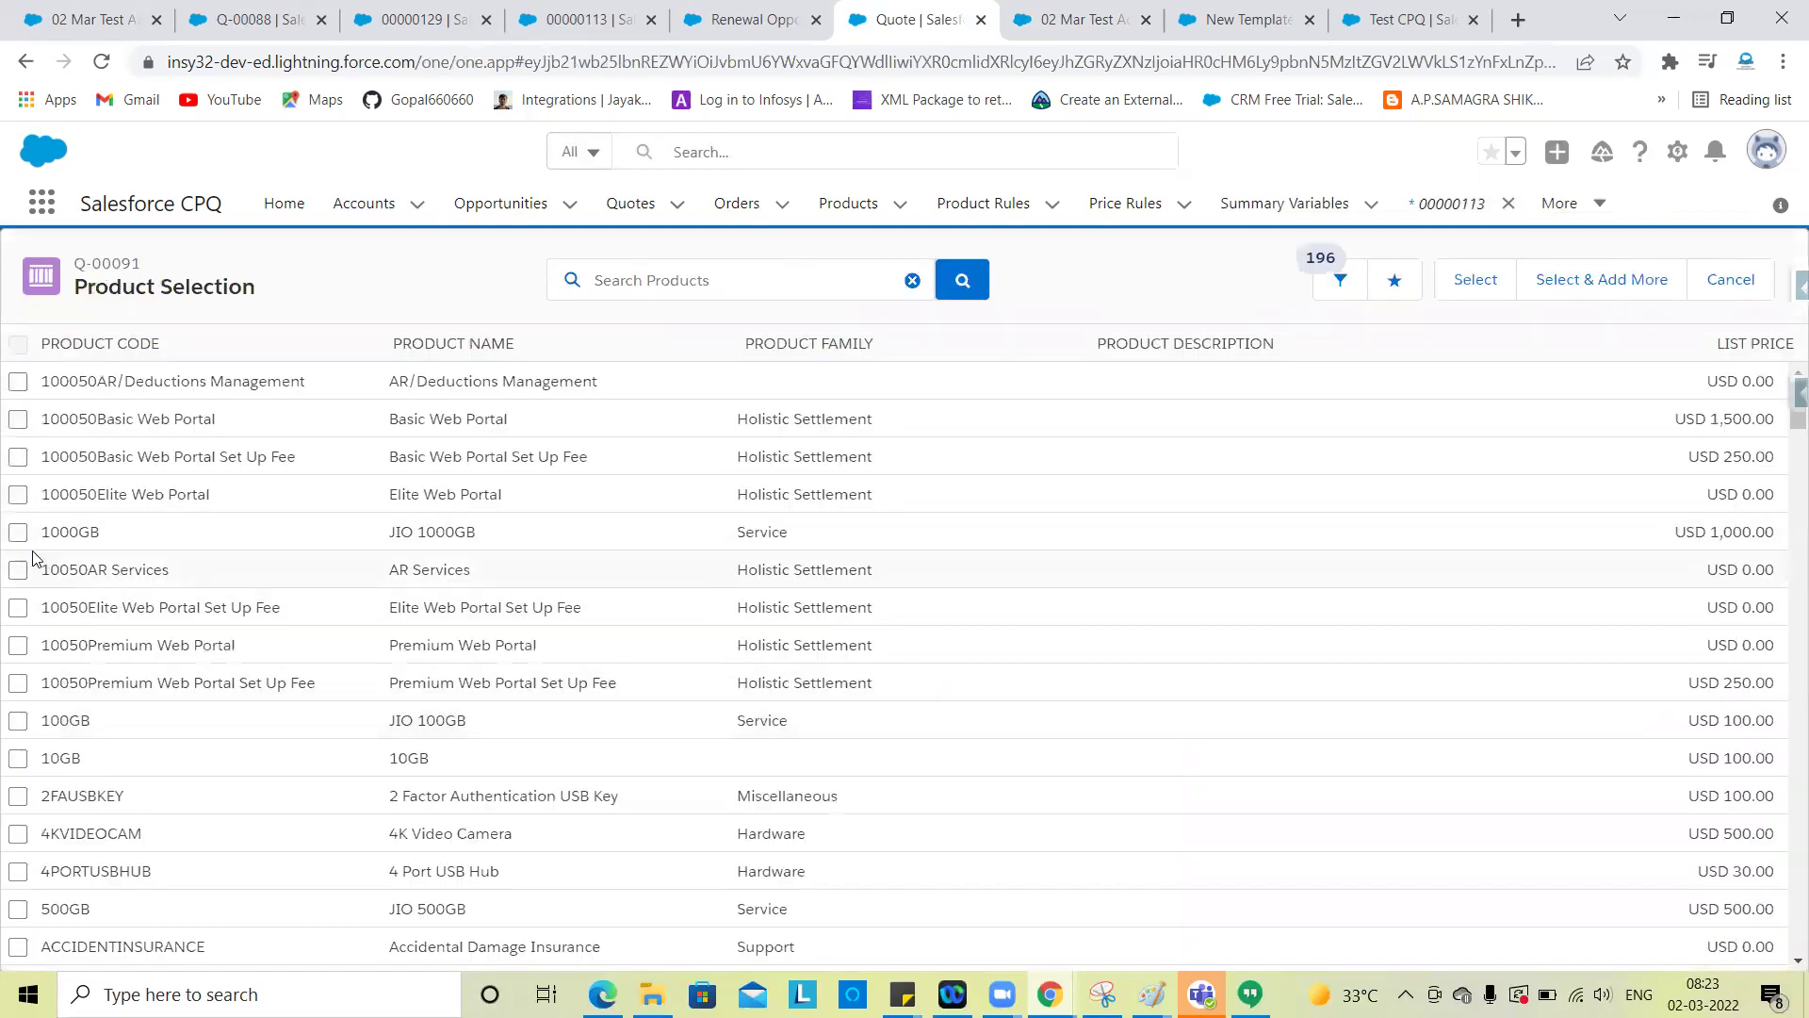
left_click(17, 536)
left_click(1475, 280)
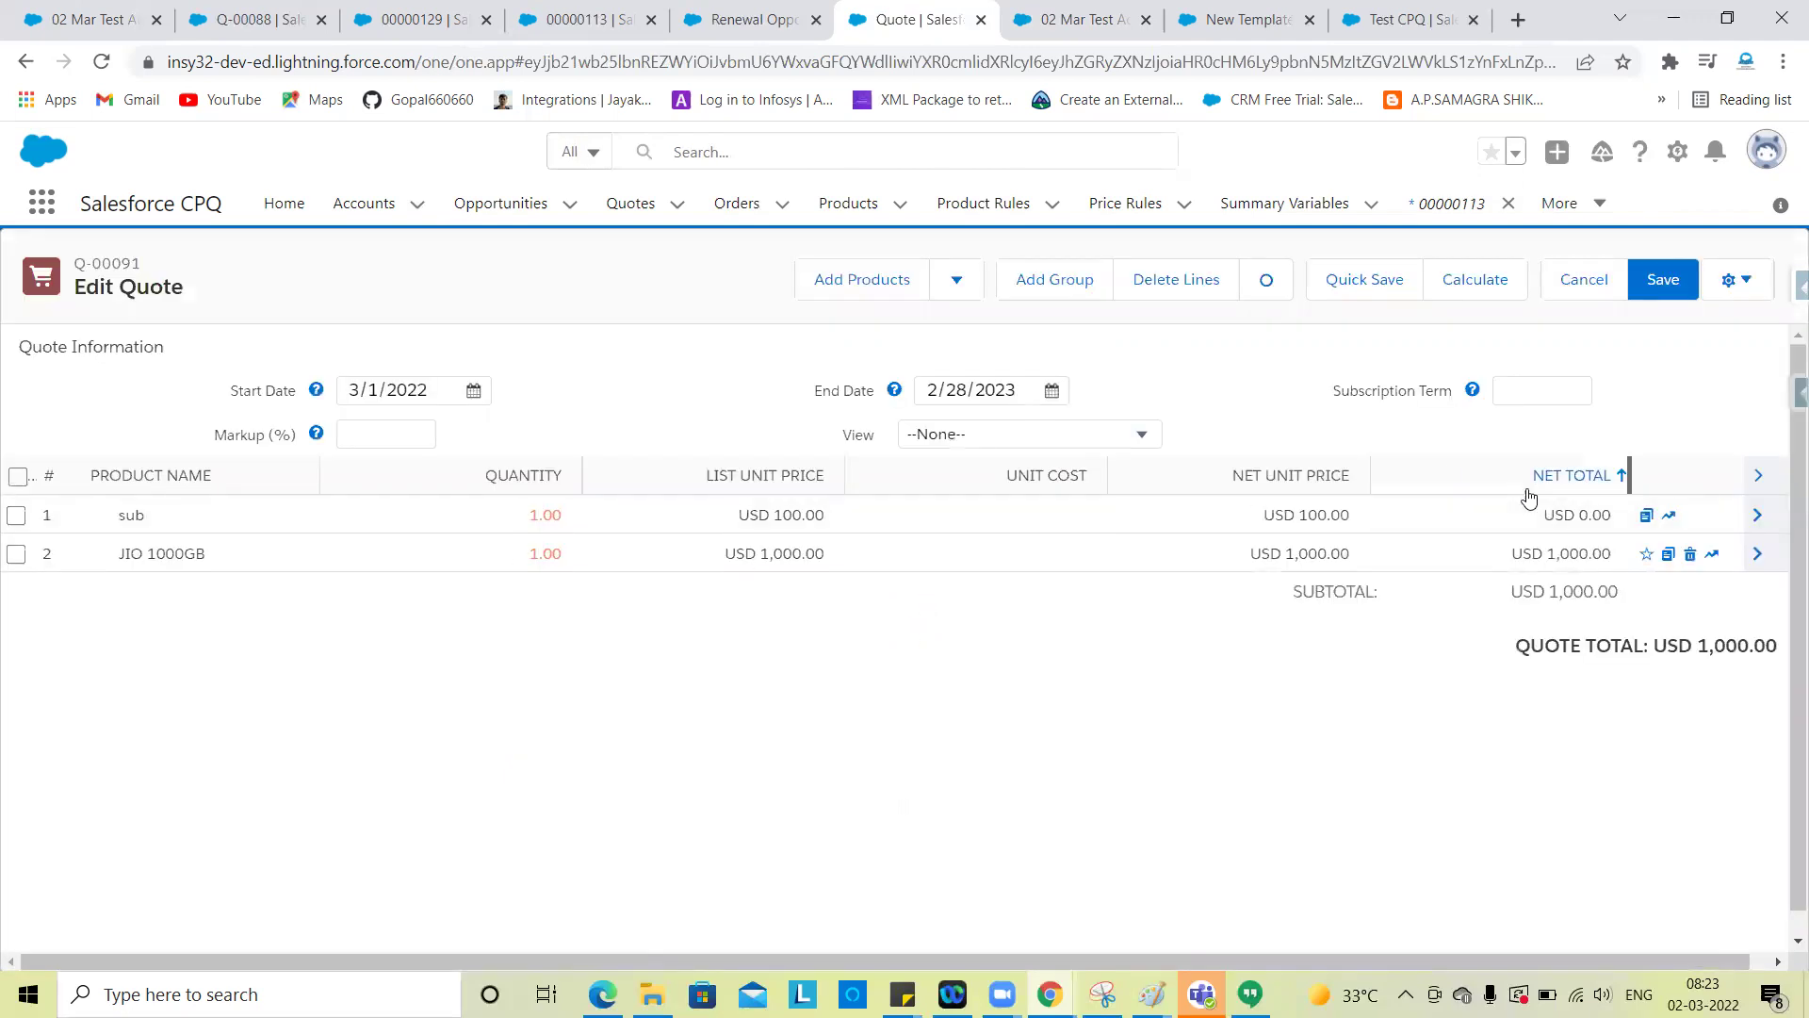
left_click(1660, 280)
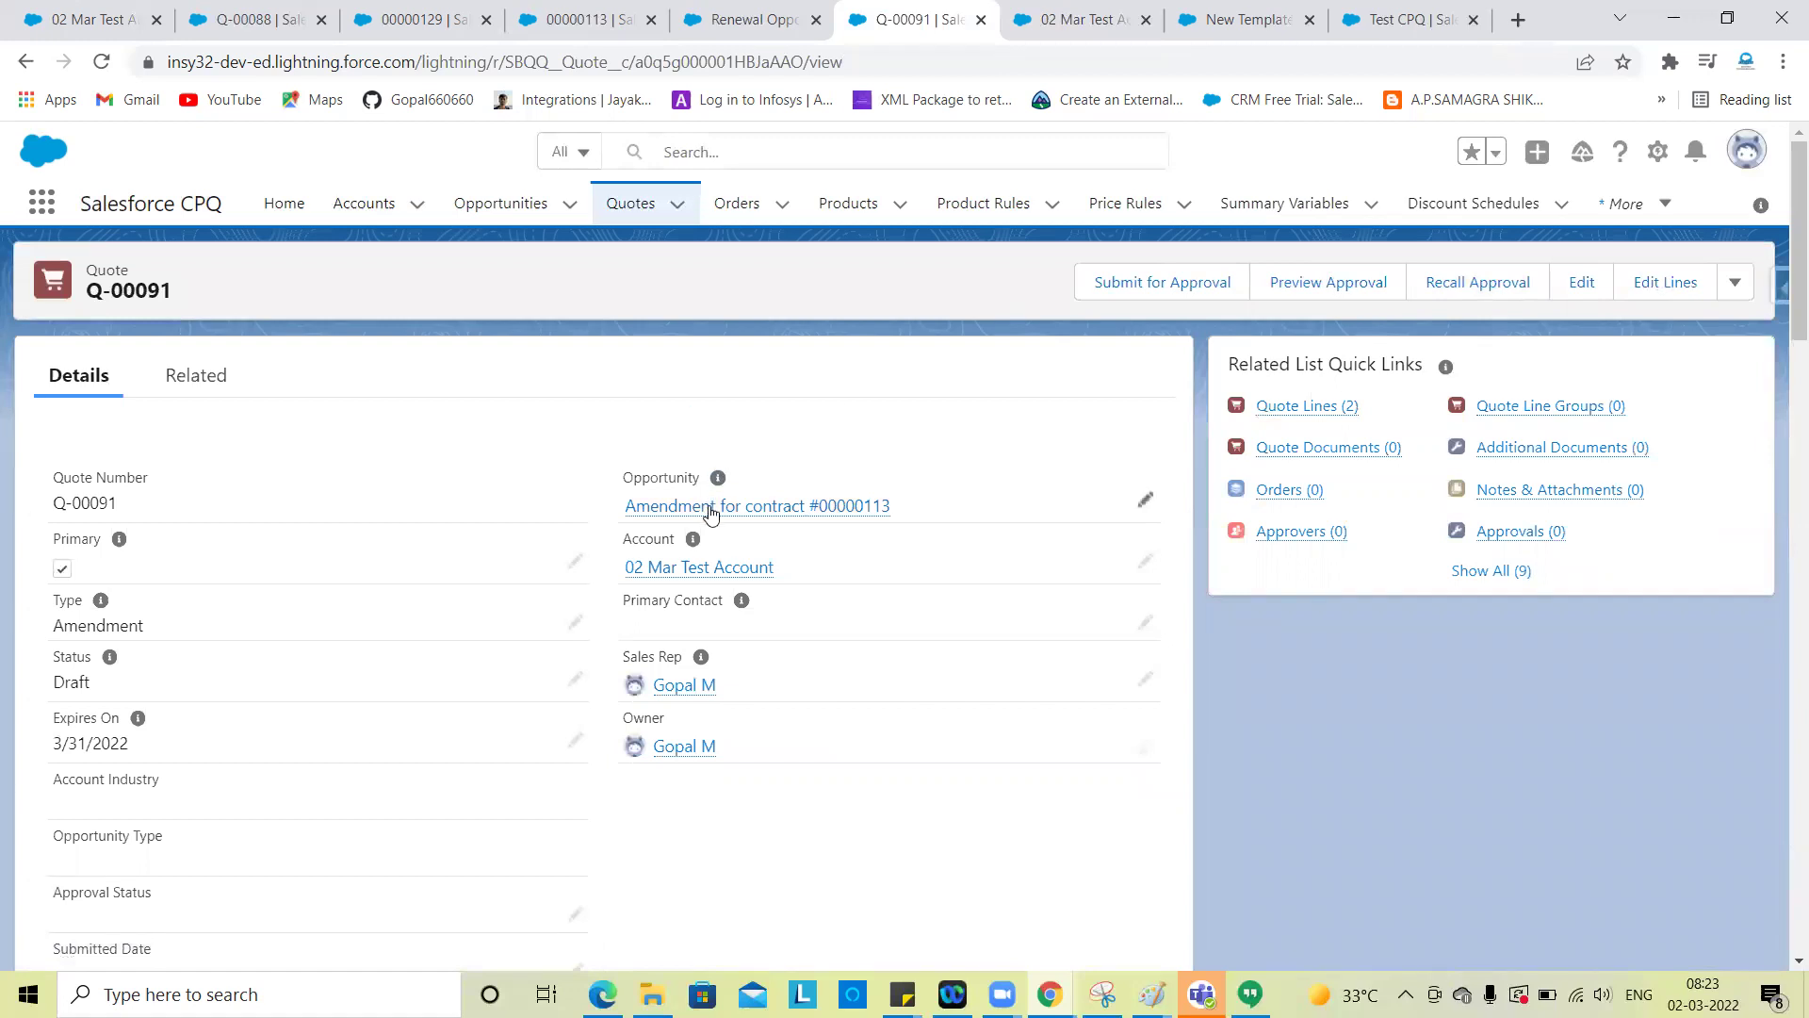
Open the amendment quote's opportunity in a separate browser tab and review its CPQ information and amended contract
mouse_move(770, 514)
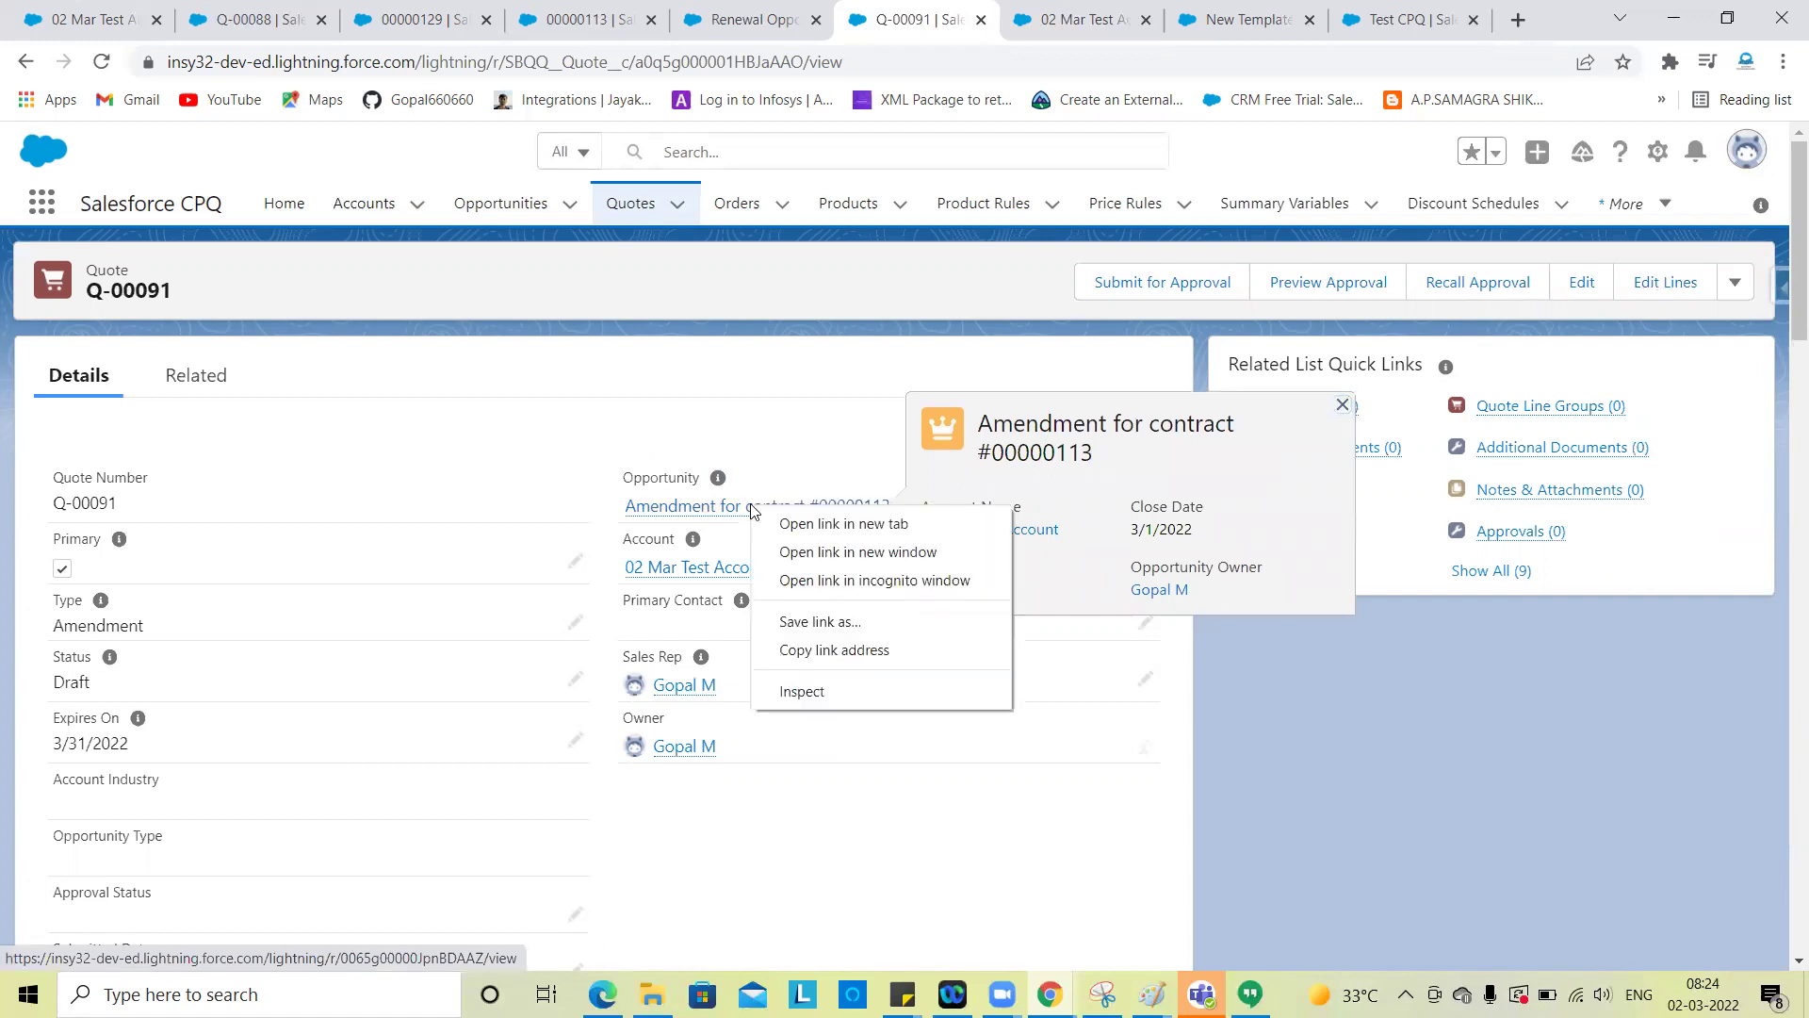
left_click(810, 524)
left_click_drag(1093, 13, 957, 19)
left_click(807, 13)
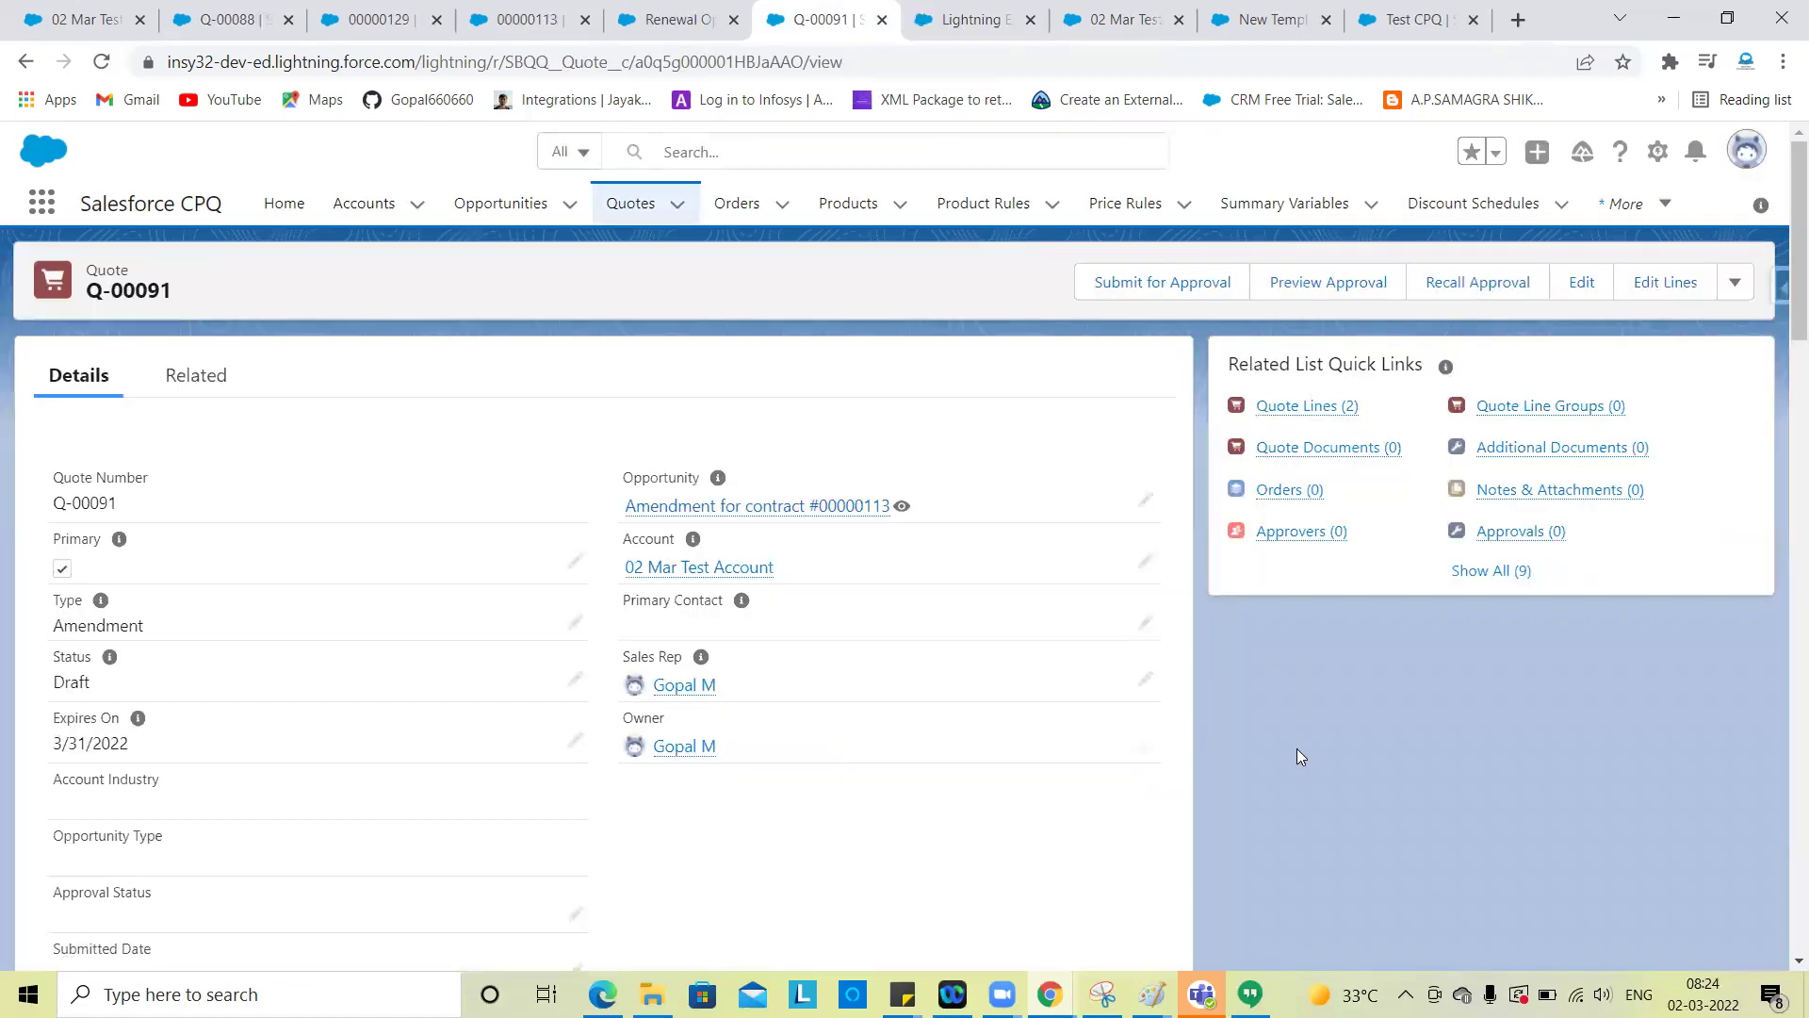
left_click(964, 7)
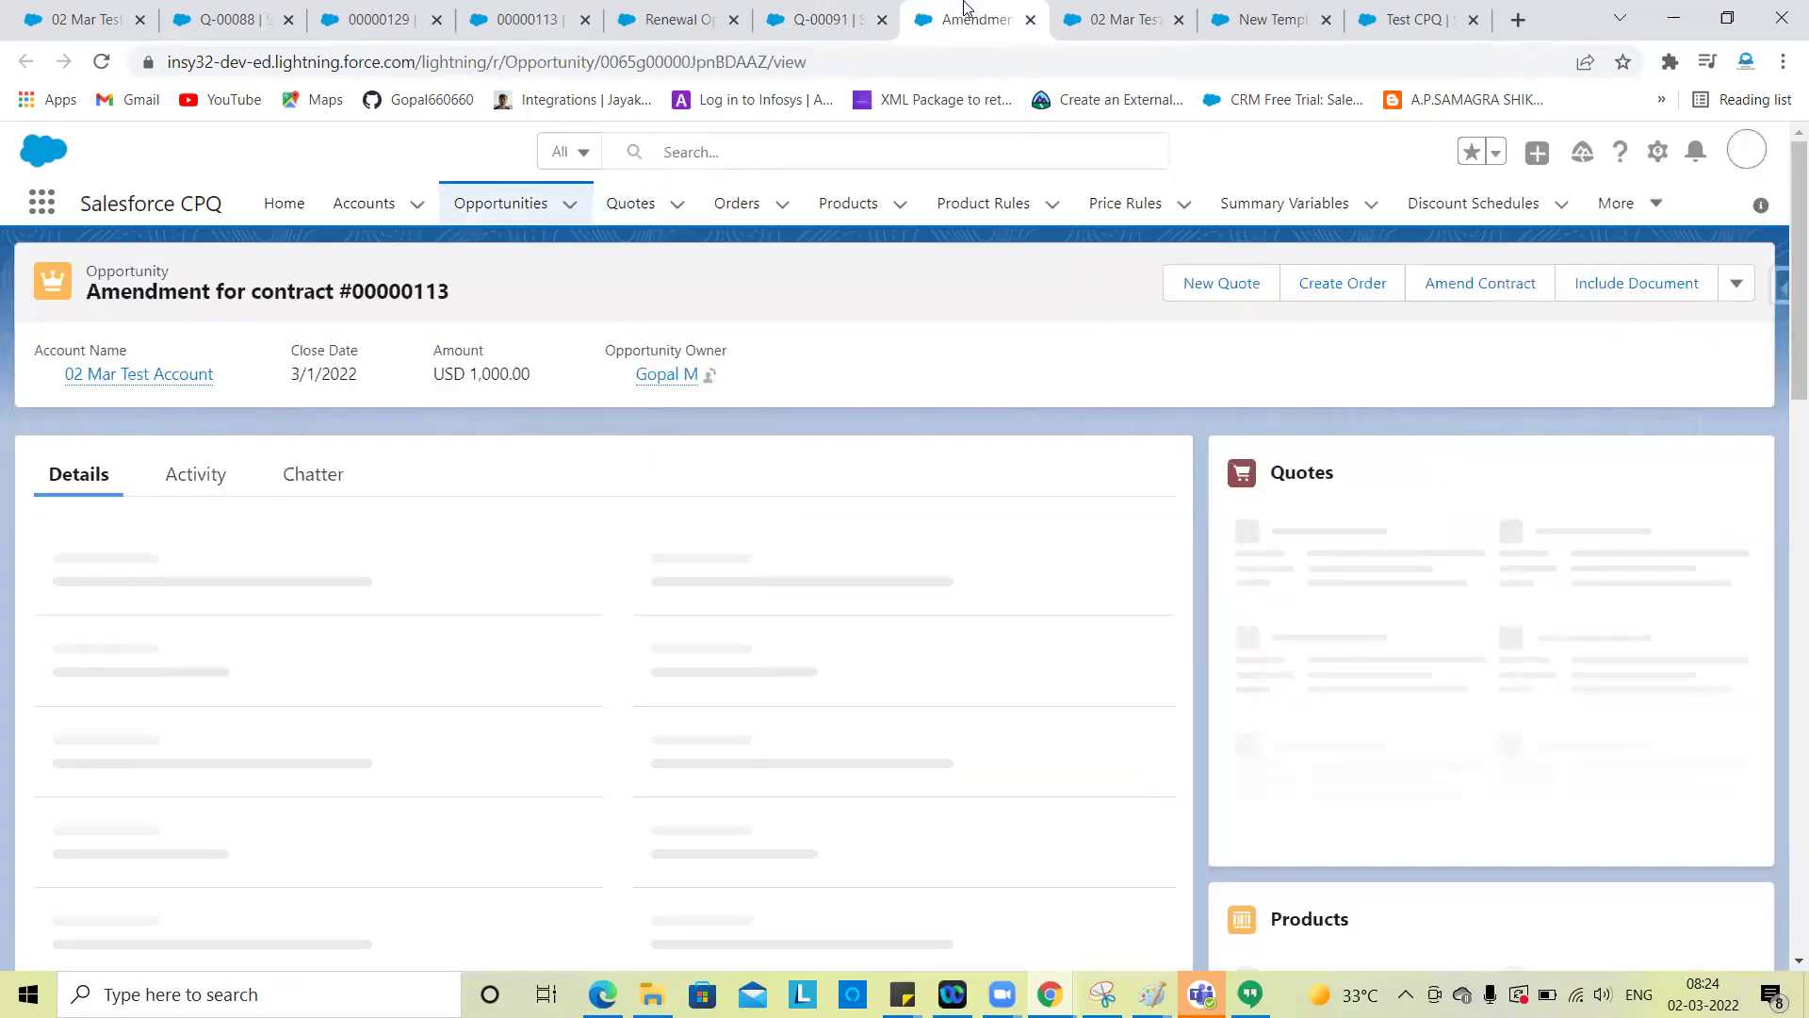
scroll(563, 607, "down", 3)
scroll(564, 610, "down", 2)
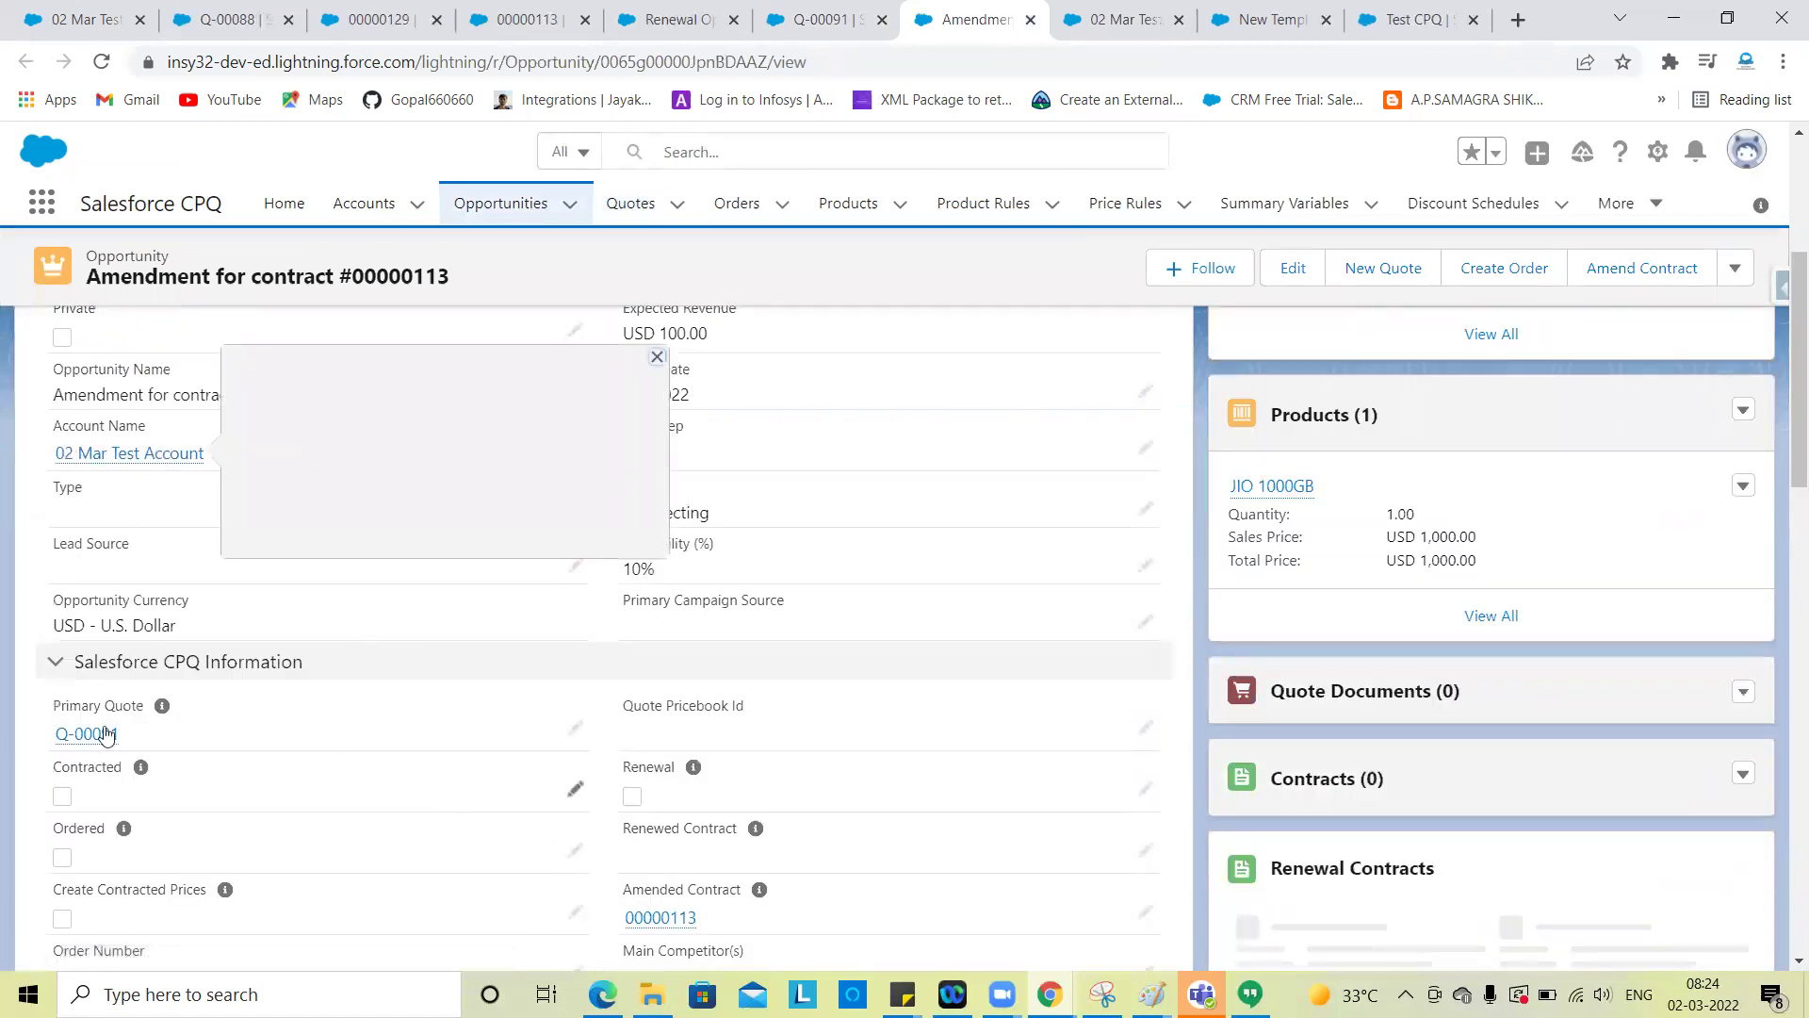
scroll(359, 751, "down", 2)
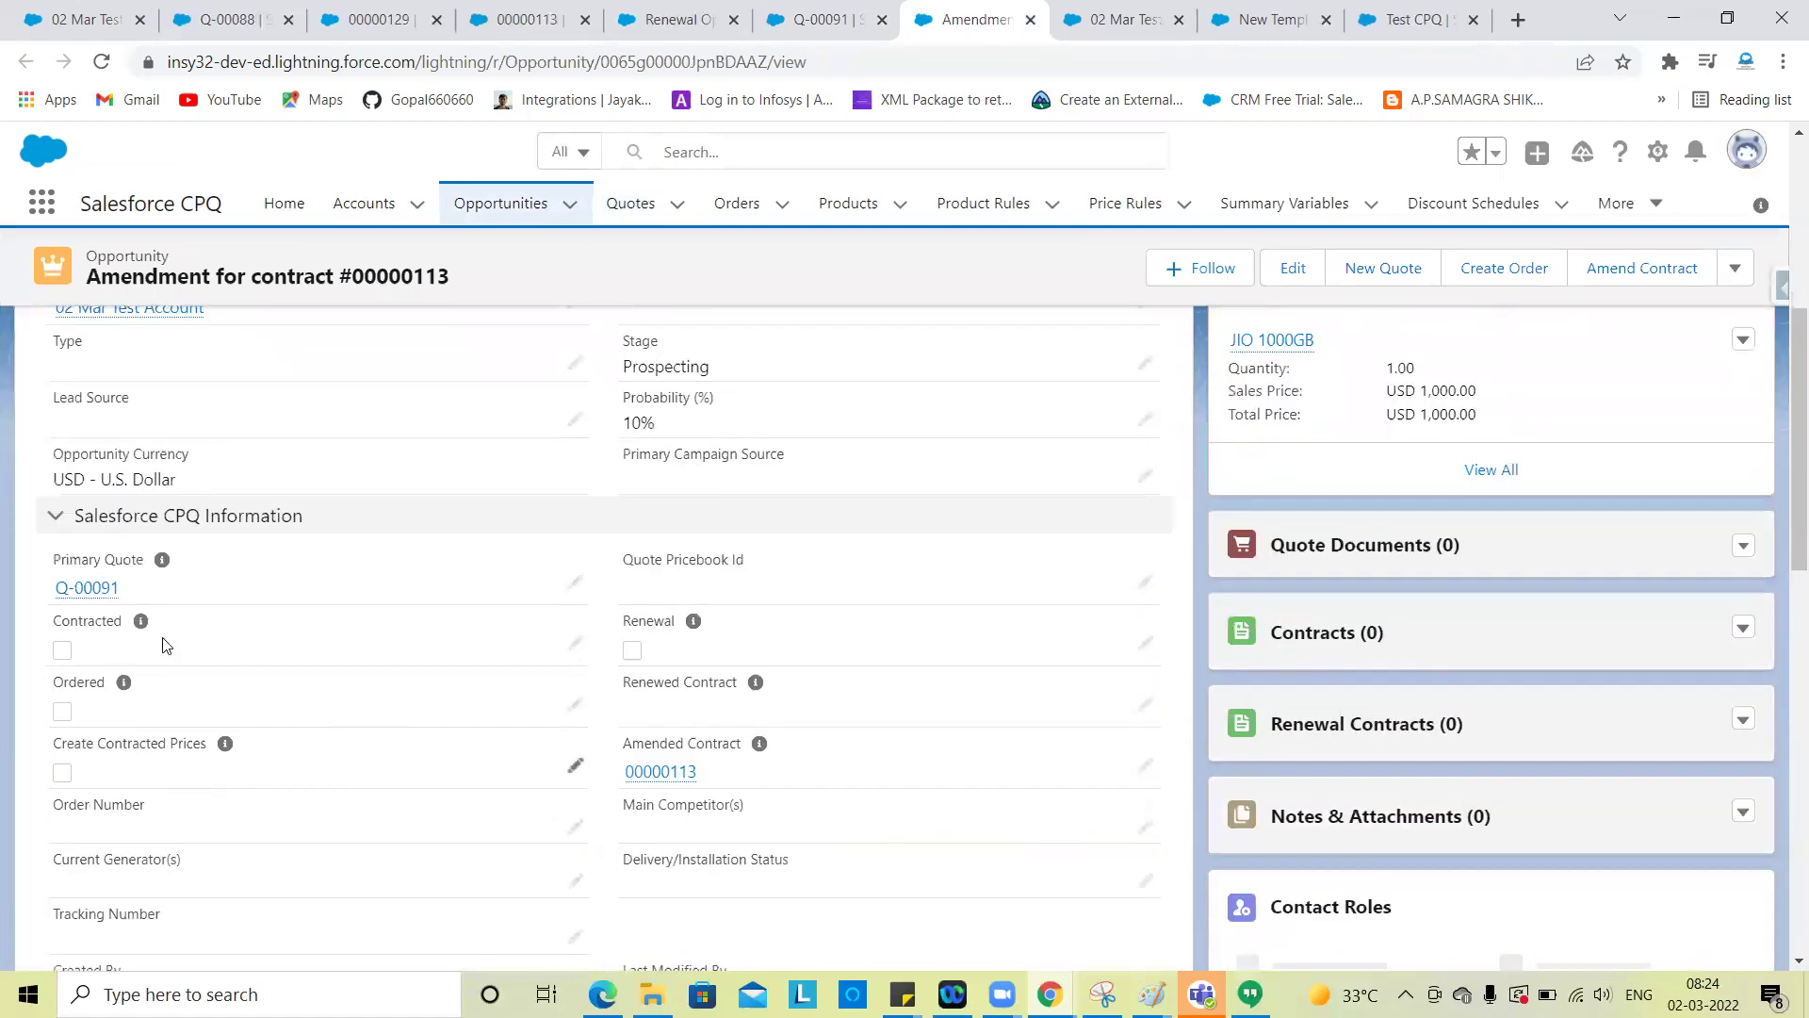
Open the amendment opportunity's primary quote to review its quote lines, and return to the account's related records
left_click(87, 588)
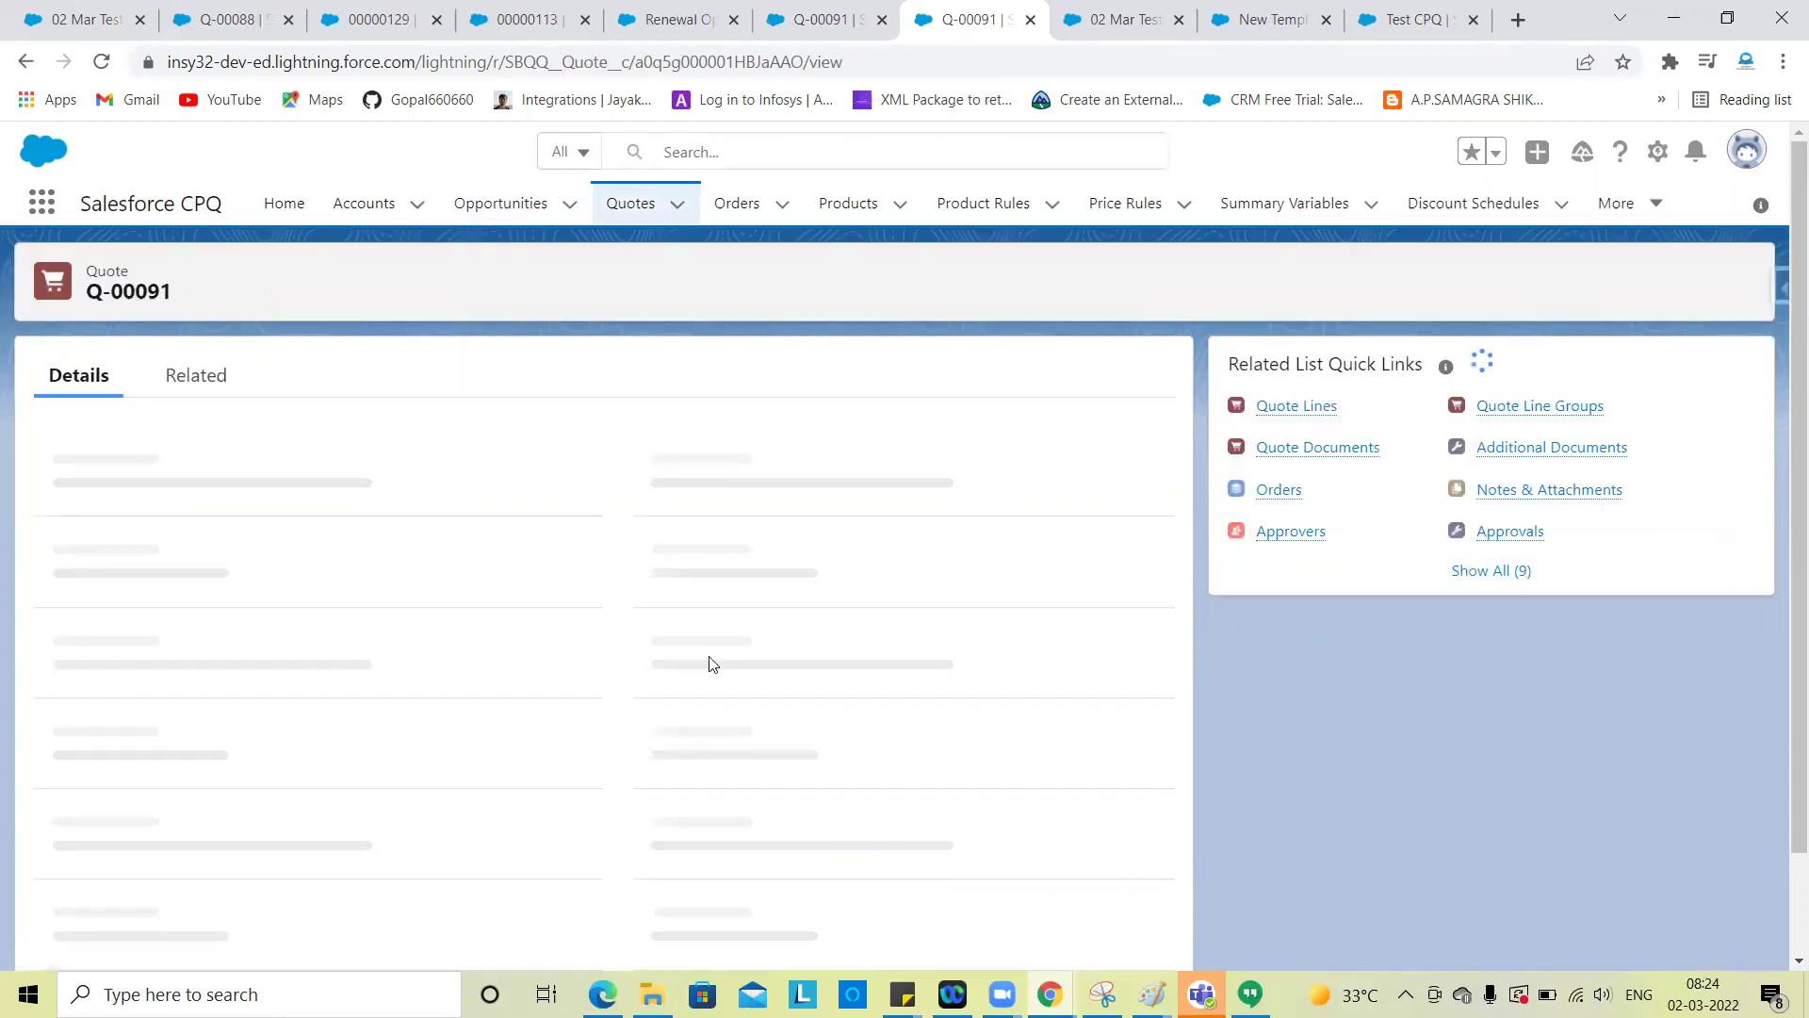
scroll(473, 687, "down", 10)
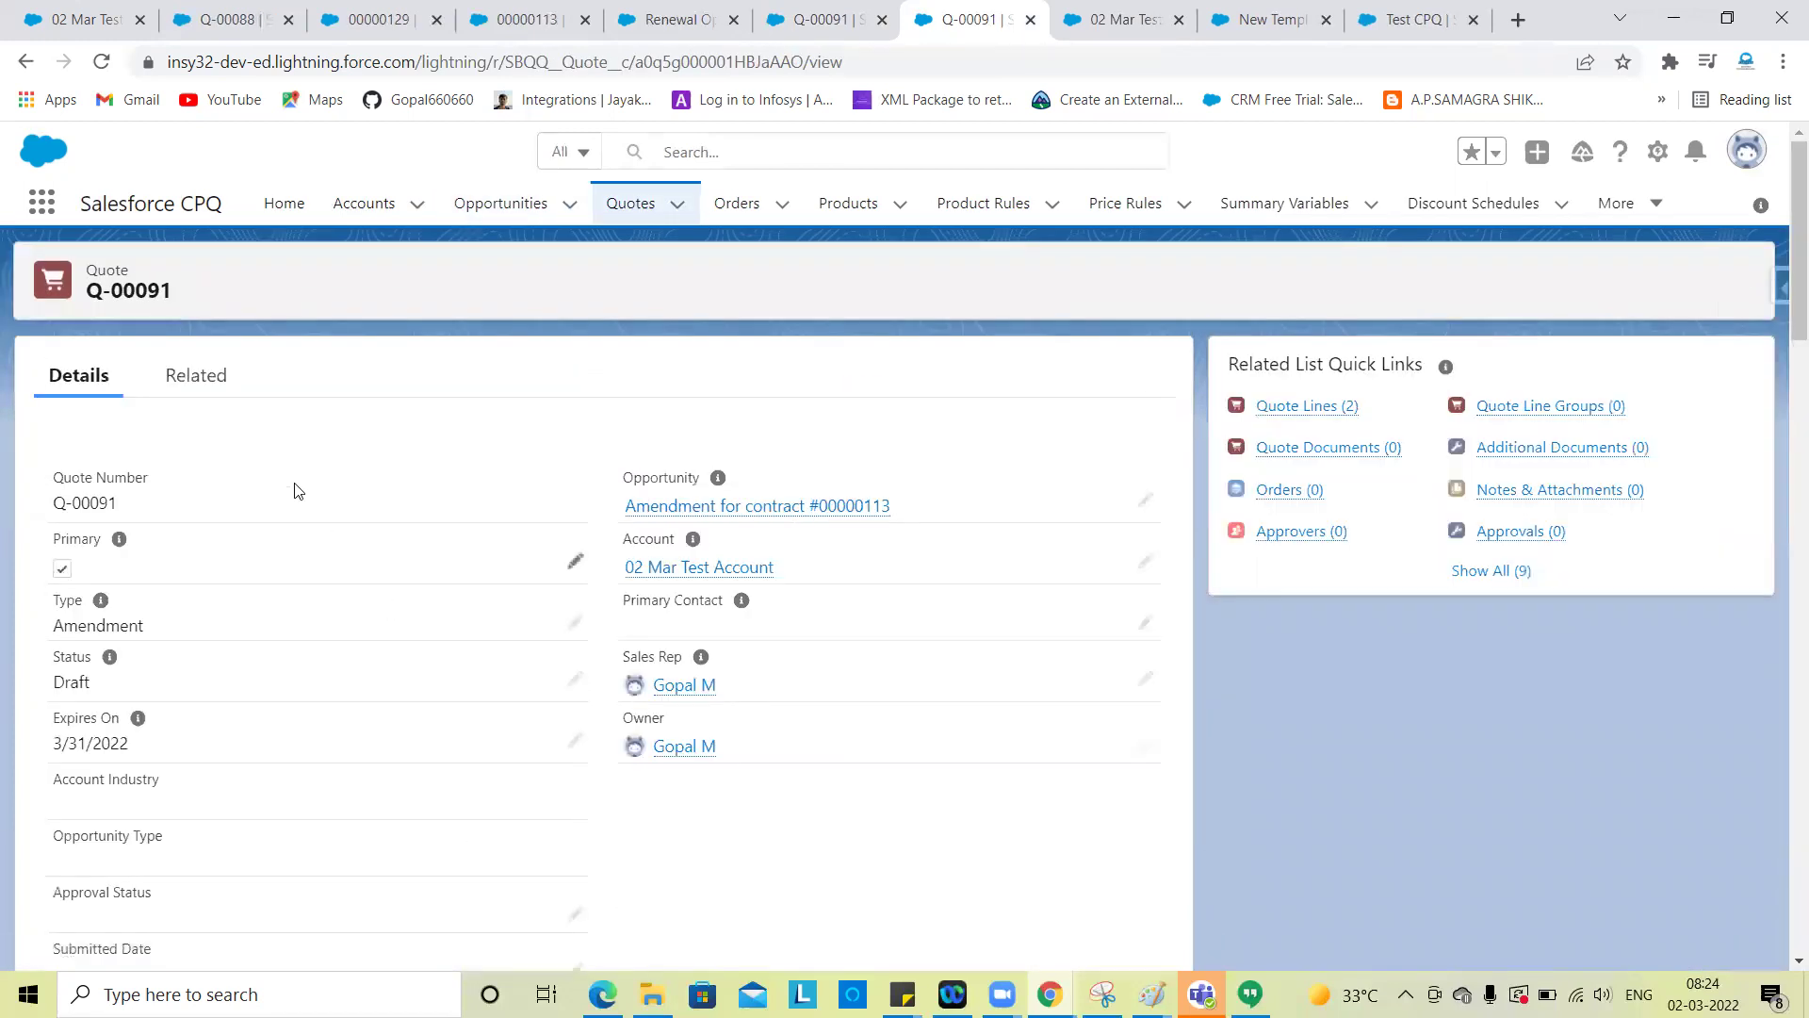
left_click(223, 383)
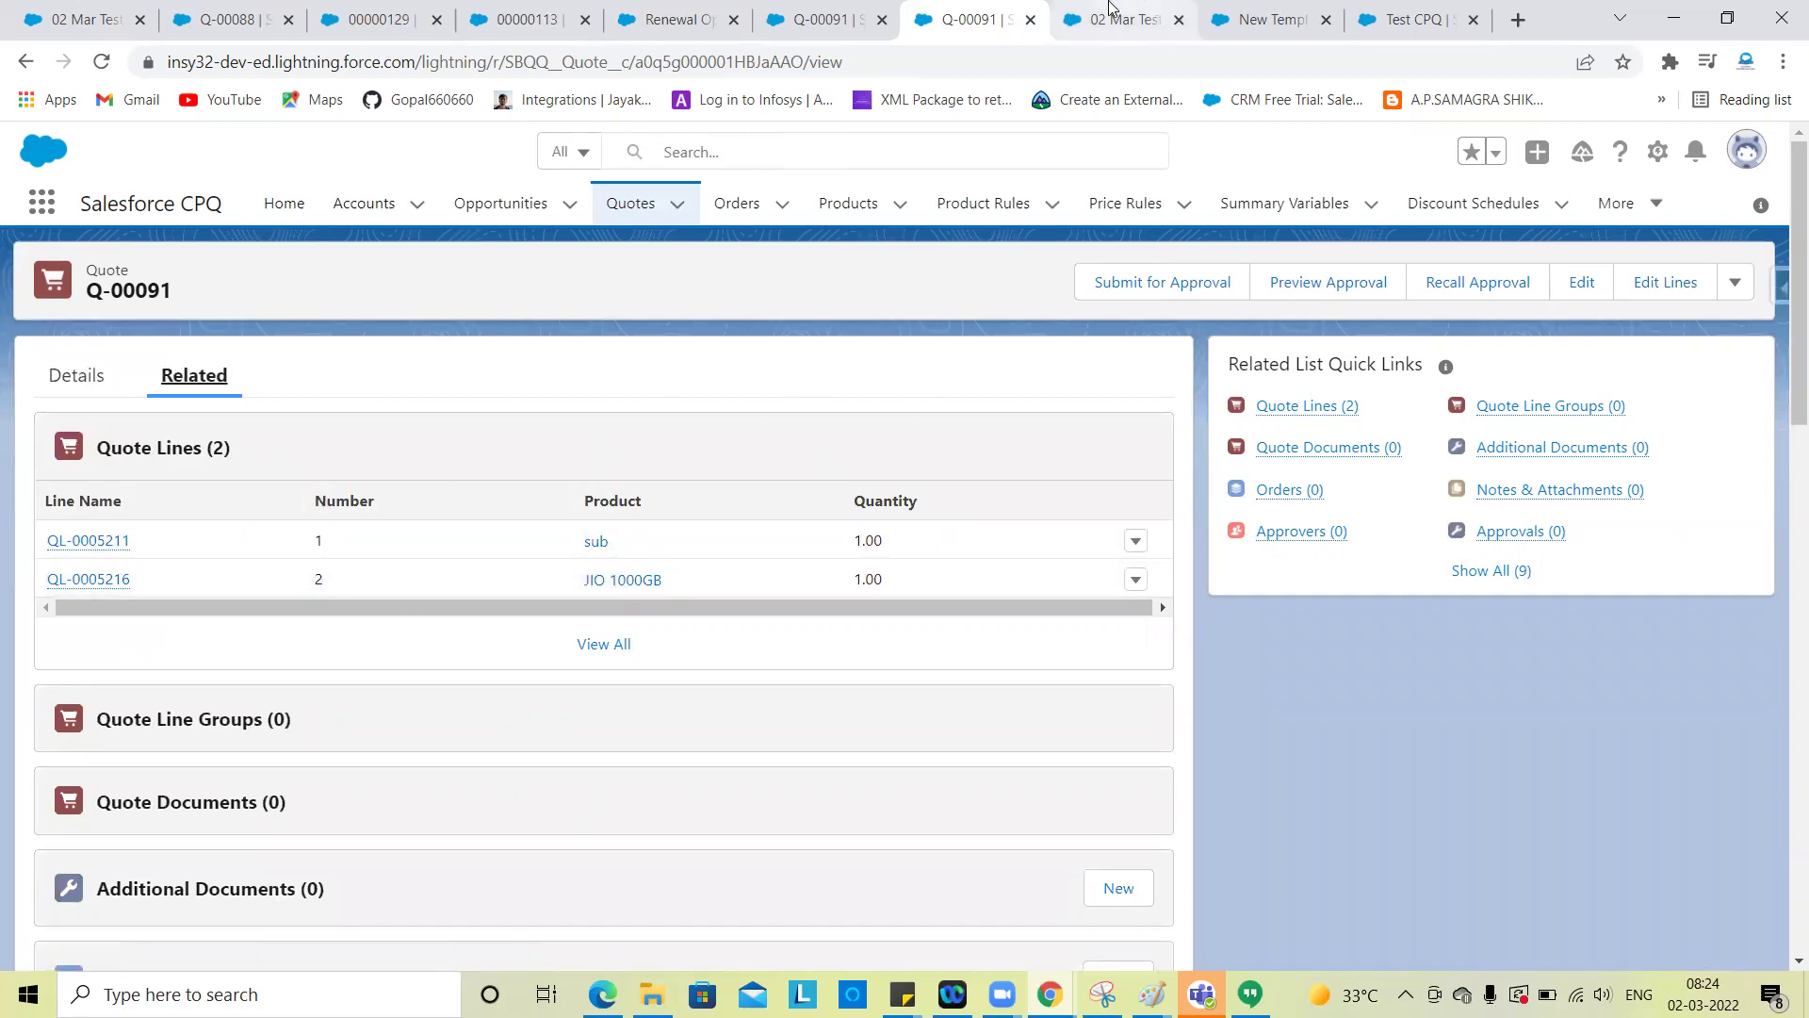
left_click(1157, 13)
scroll(1302, 592, "up", 2)
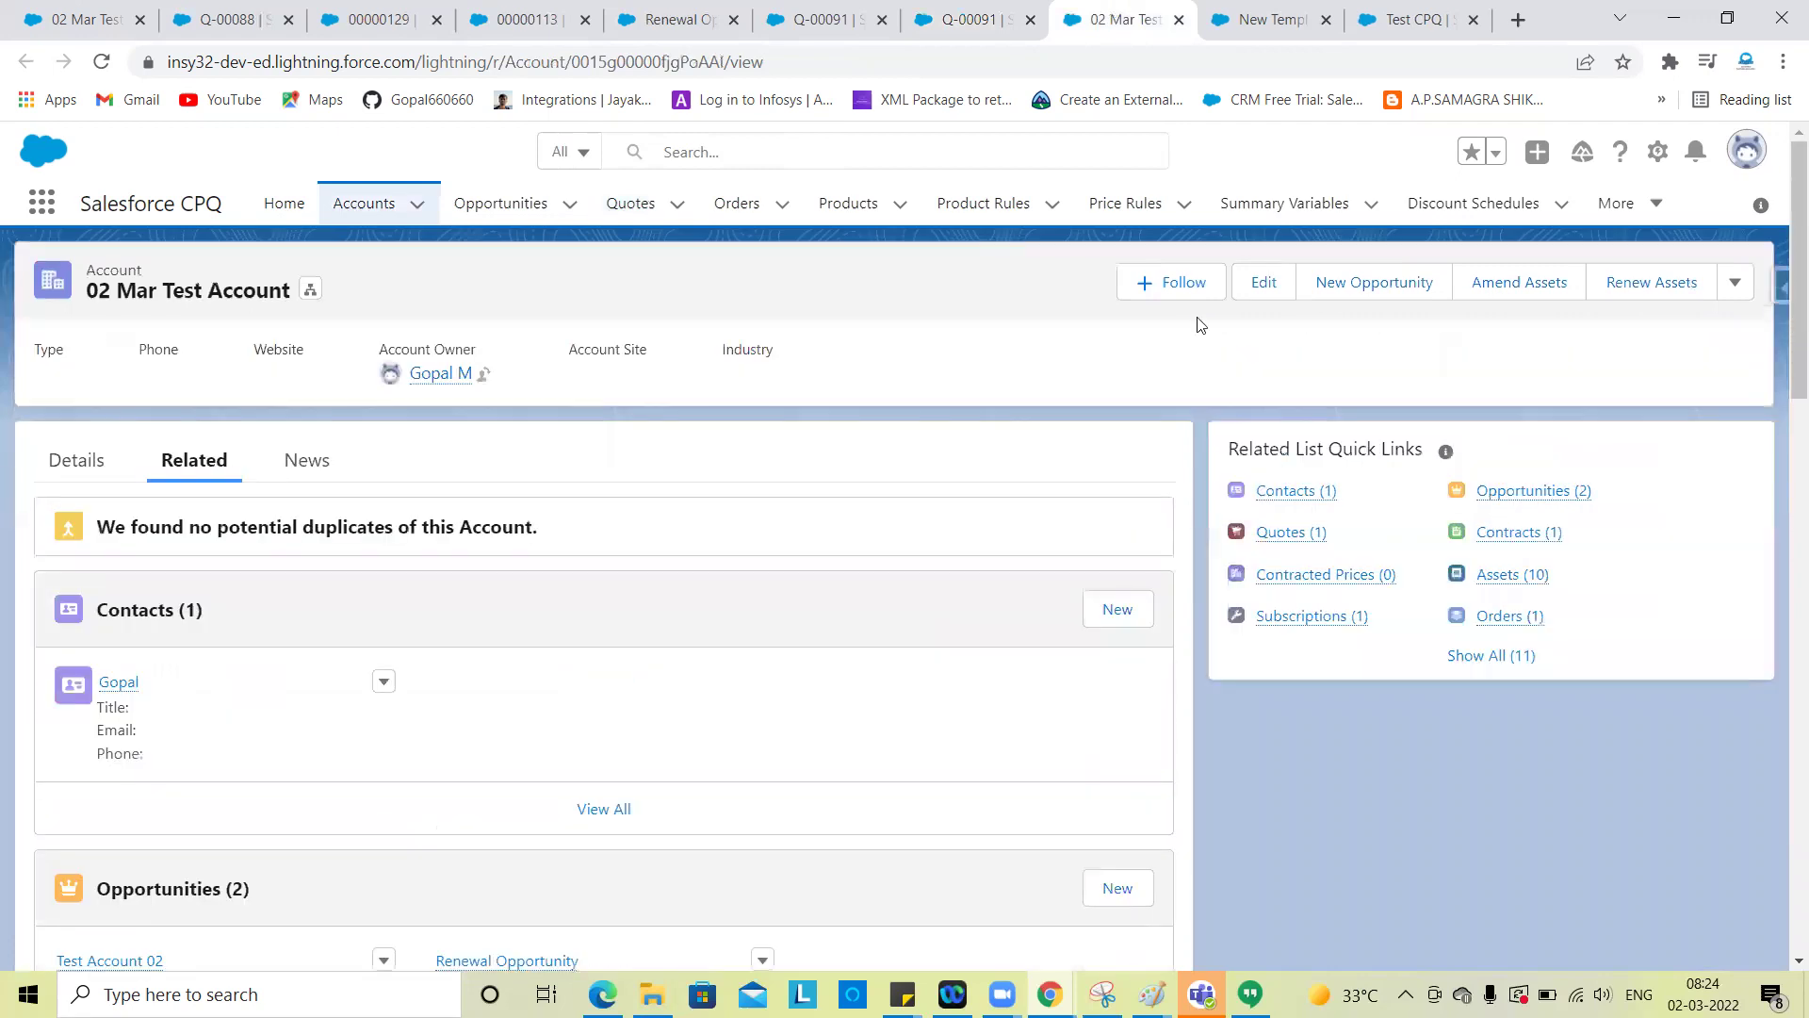
Return to the first amendment quote tab and review its quote lines, contract information and master contract
left_click(819, 7)
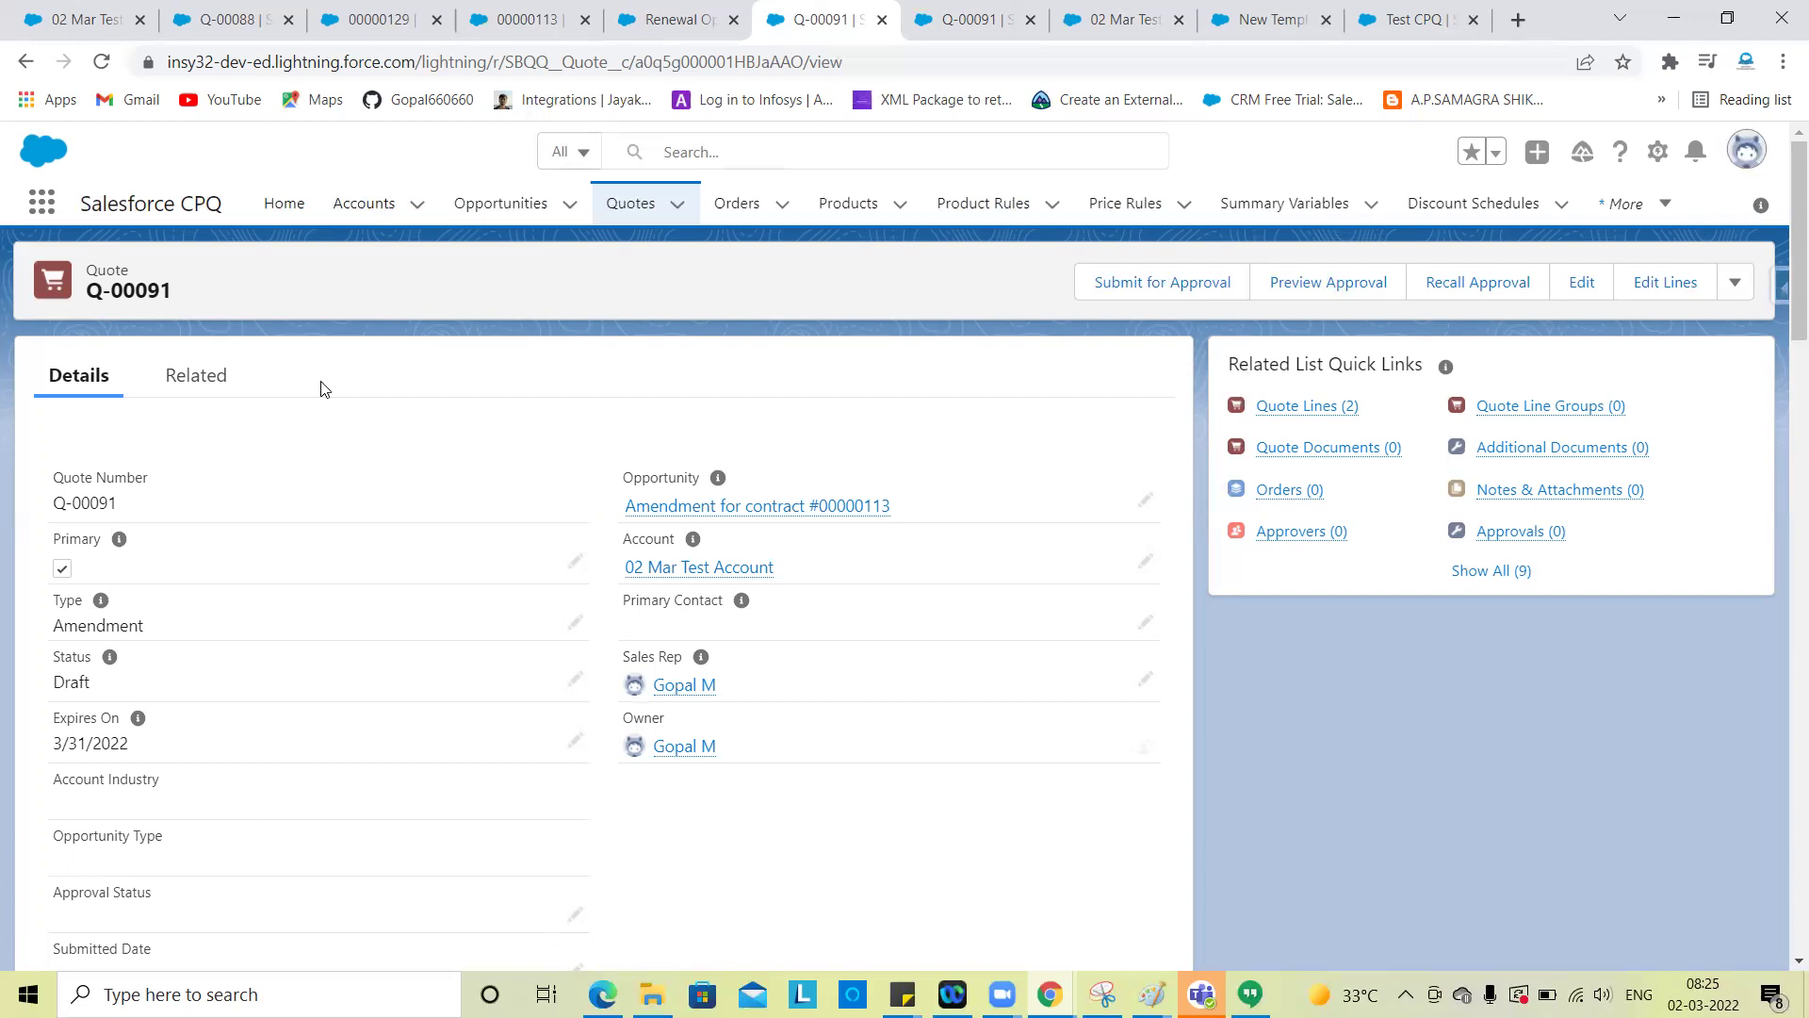
left_click(238, 386)
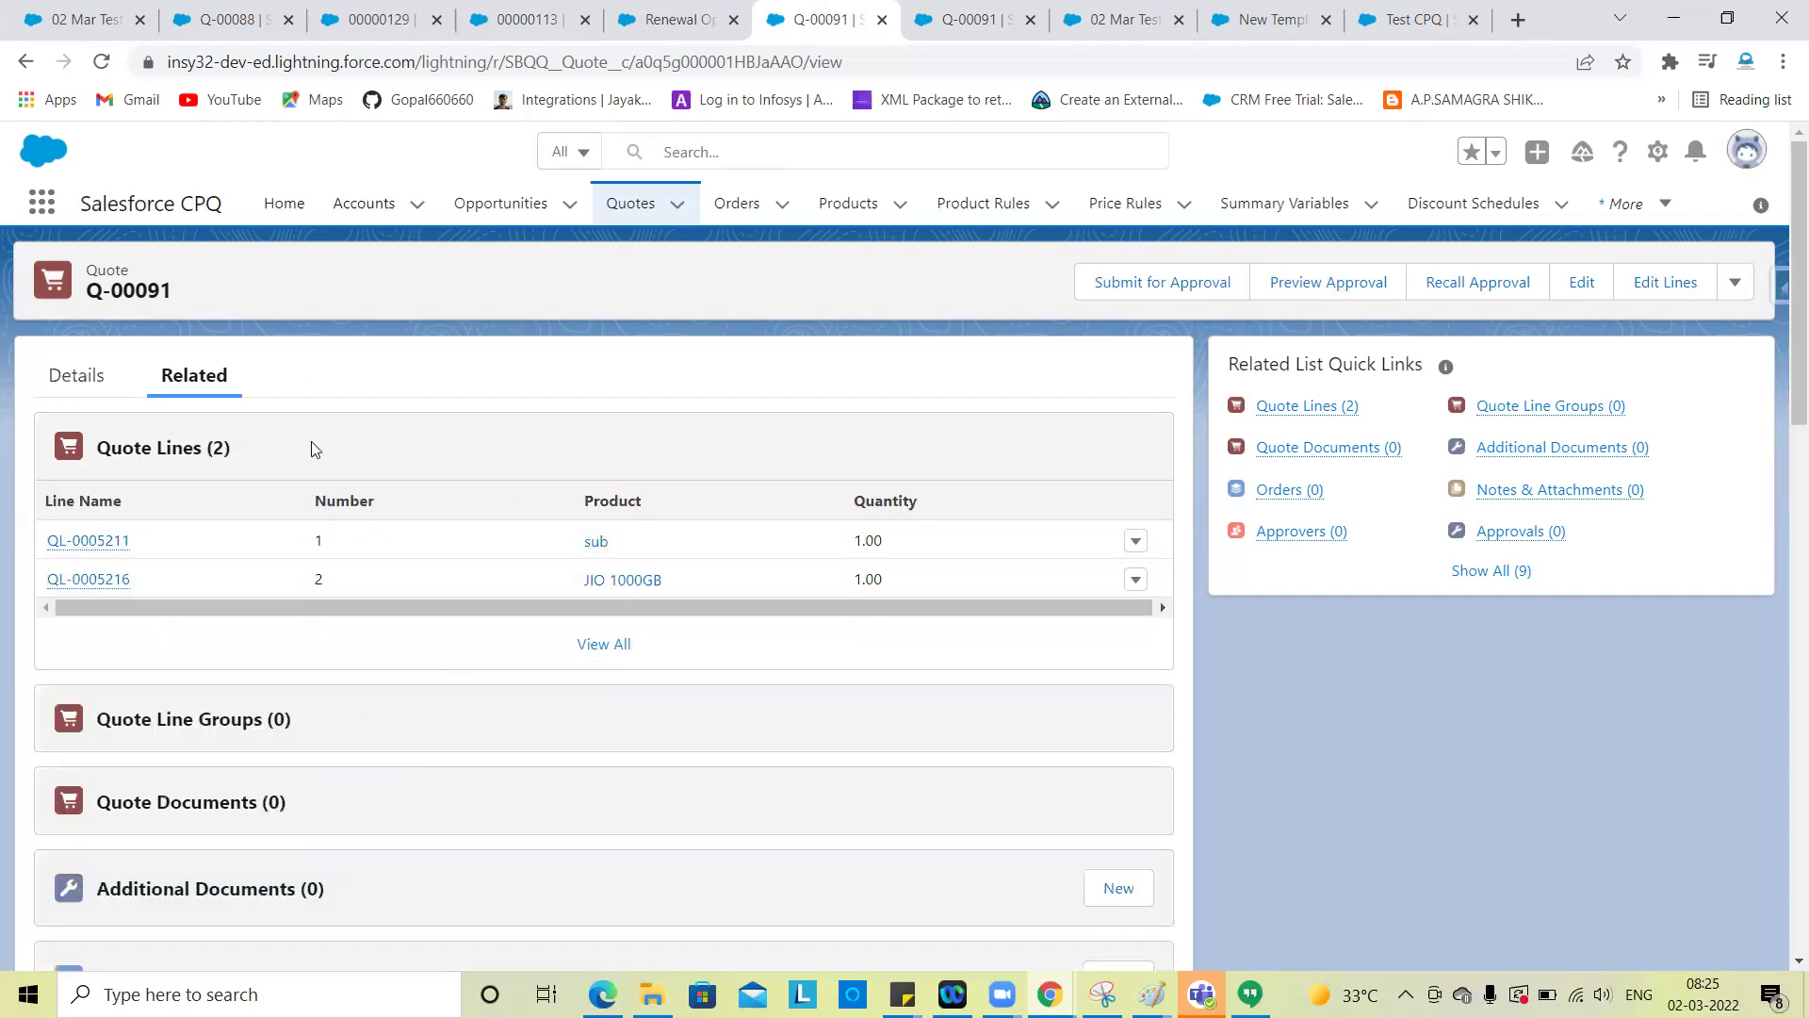
left_click(79, 377)
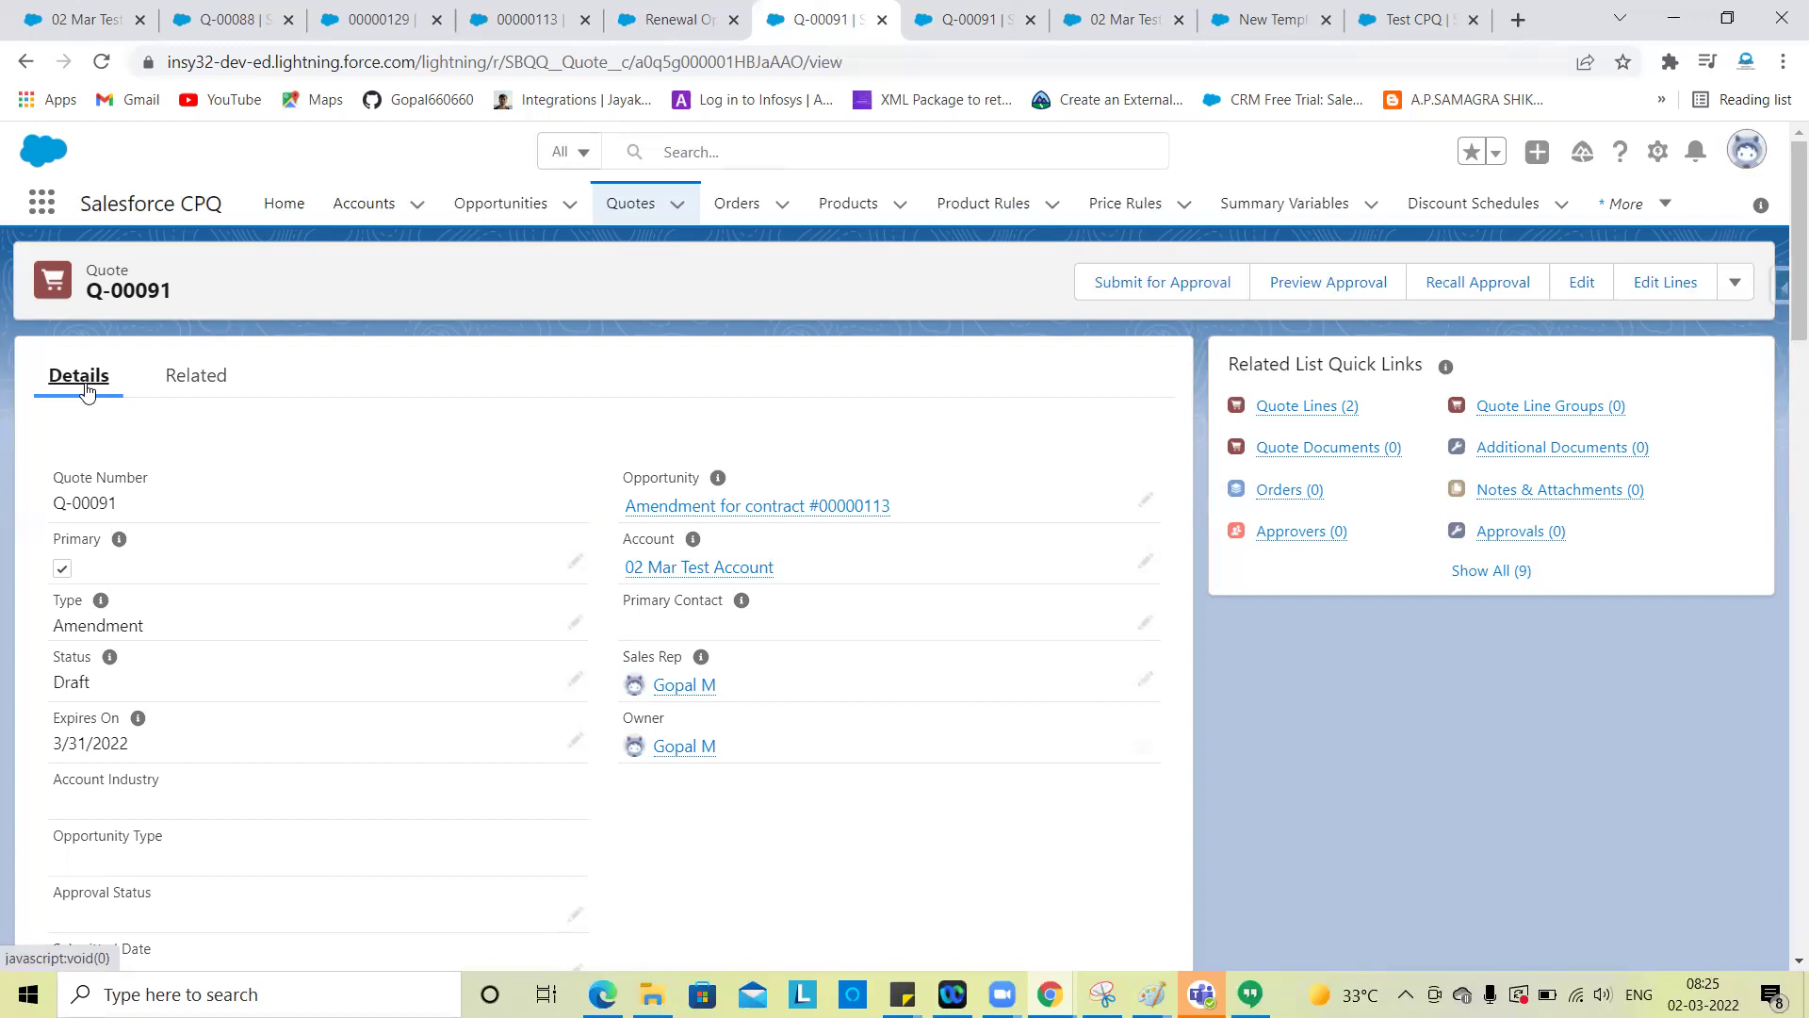
scroll(865, 863, "down", 9)
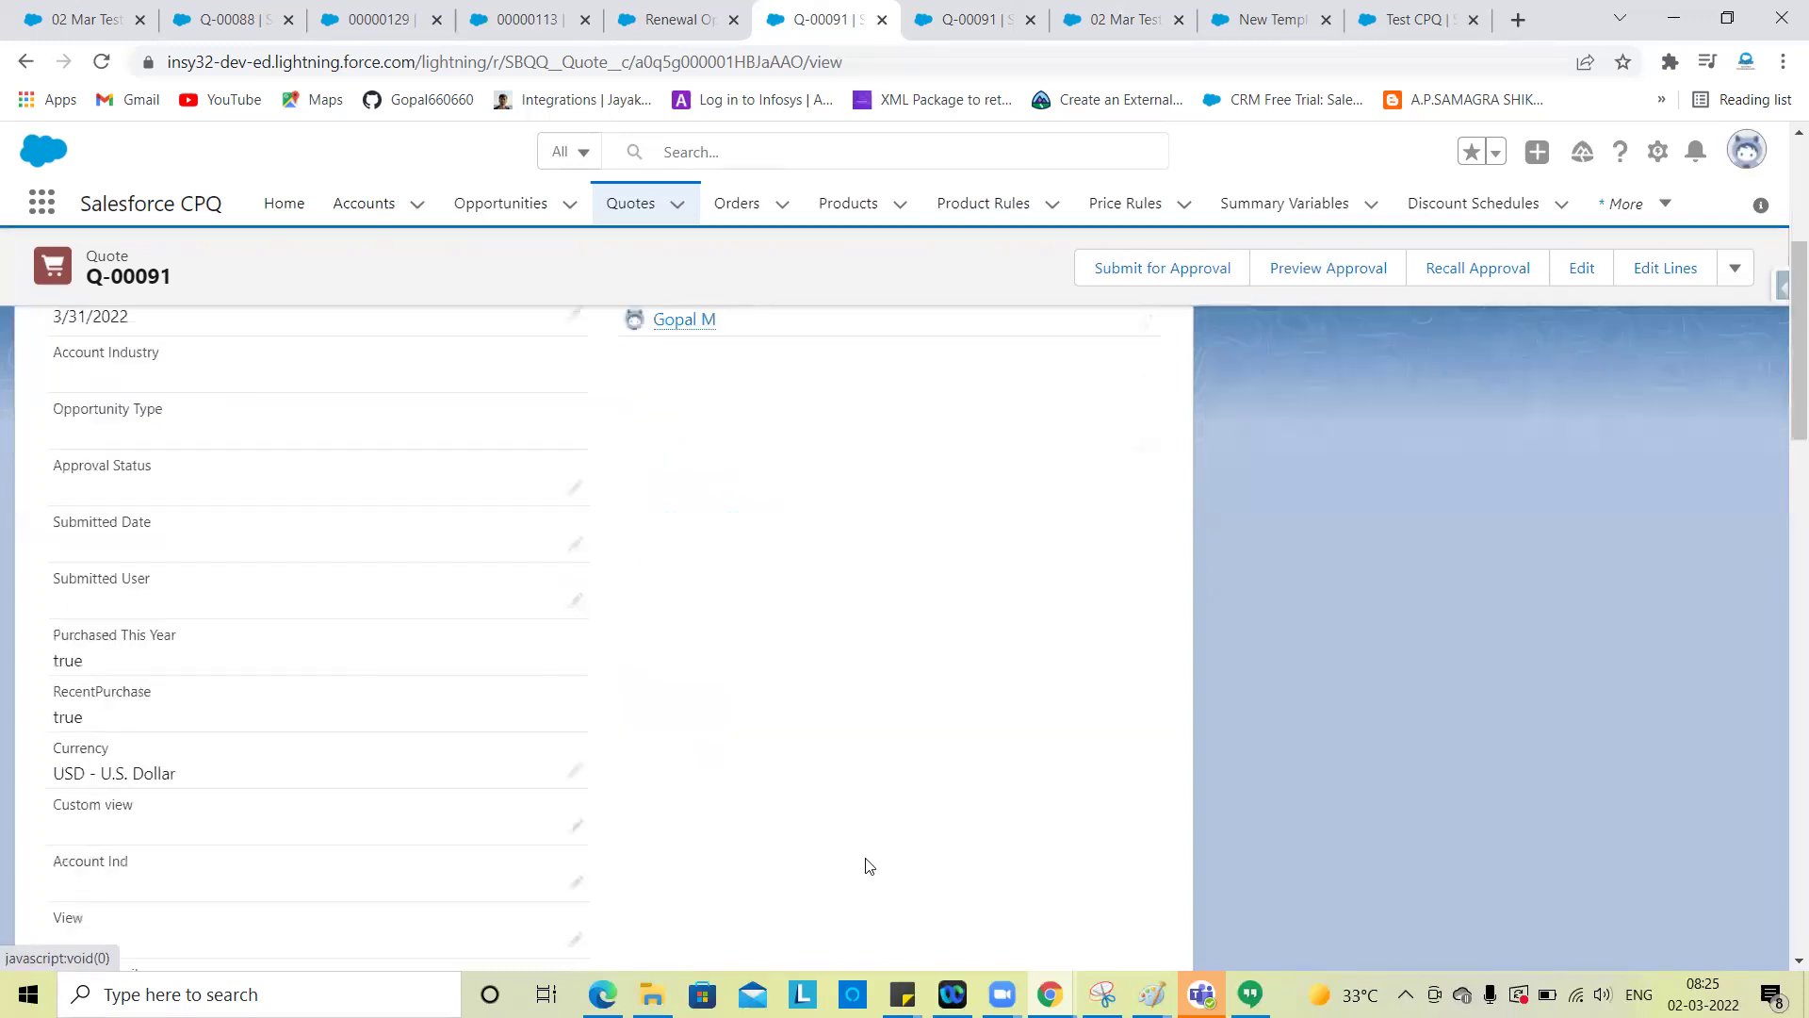
scroll(865, 864, "down", 3)
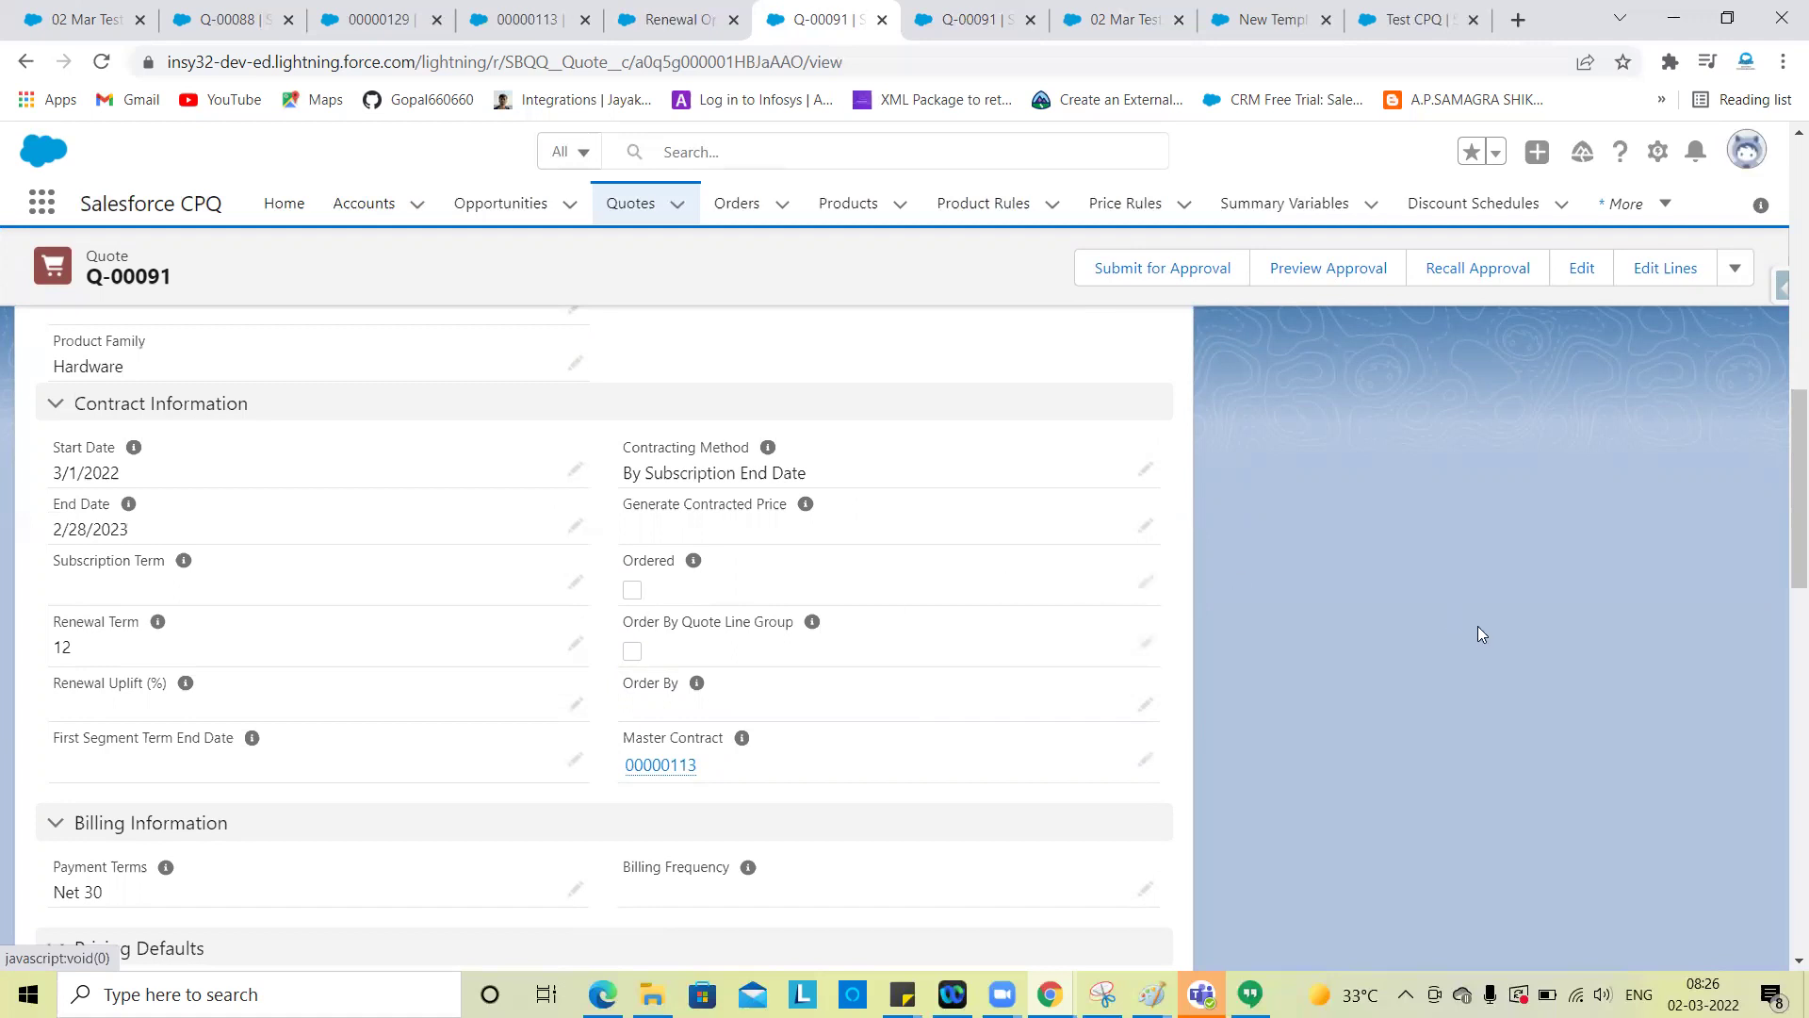
Check the amendment quote's related orders and return to the list of recently viewed quotes
mouse_move(1288, 498)
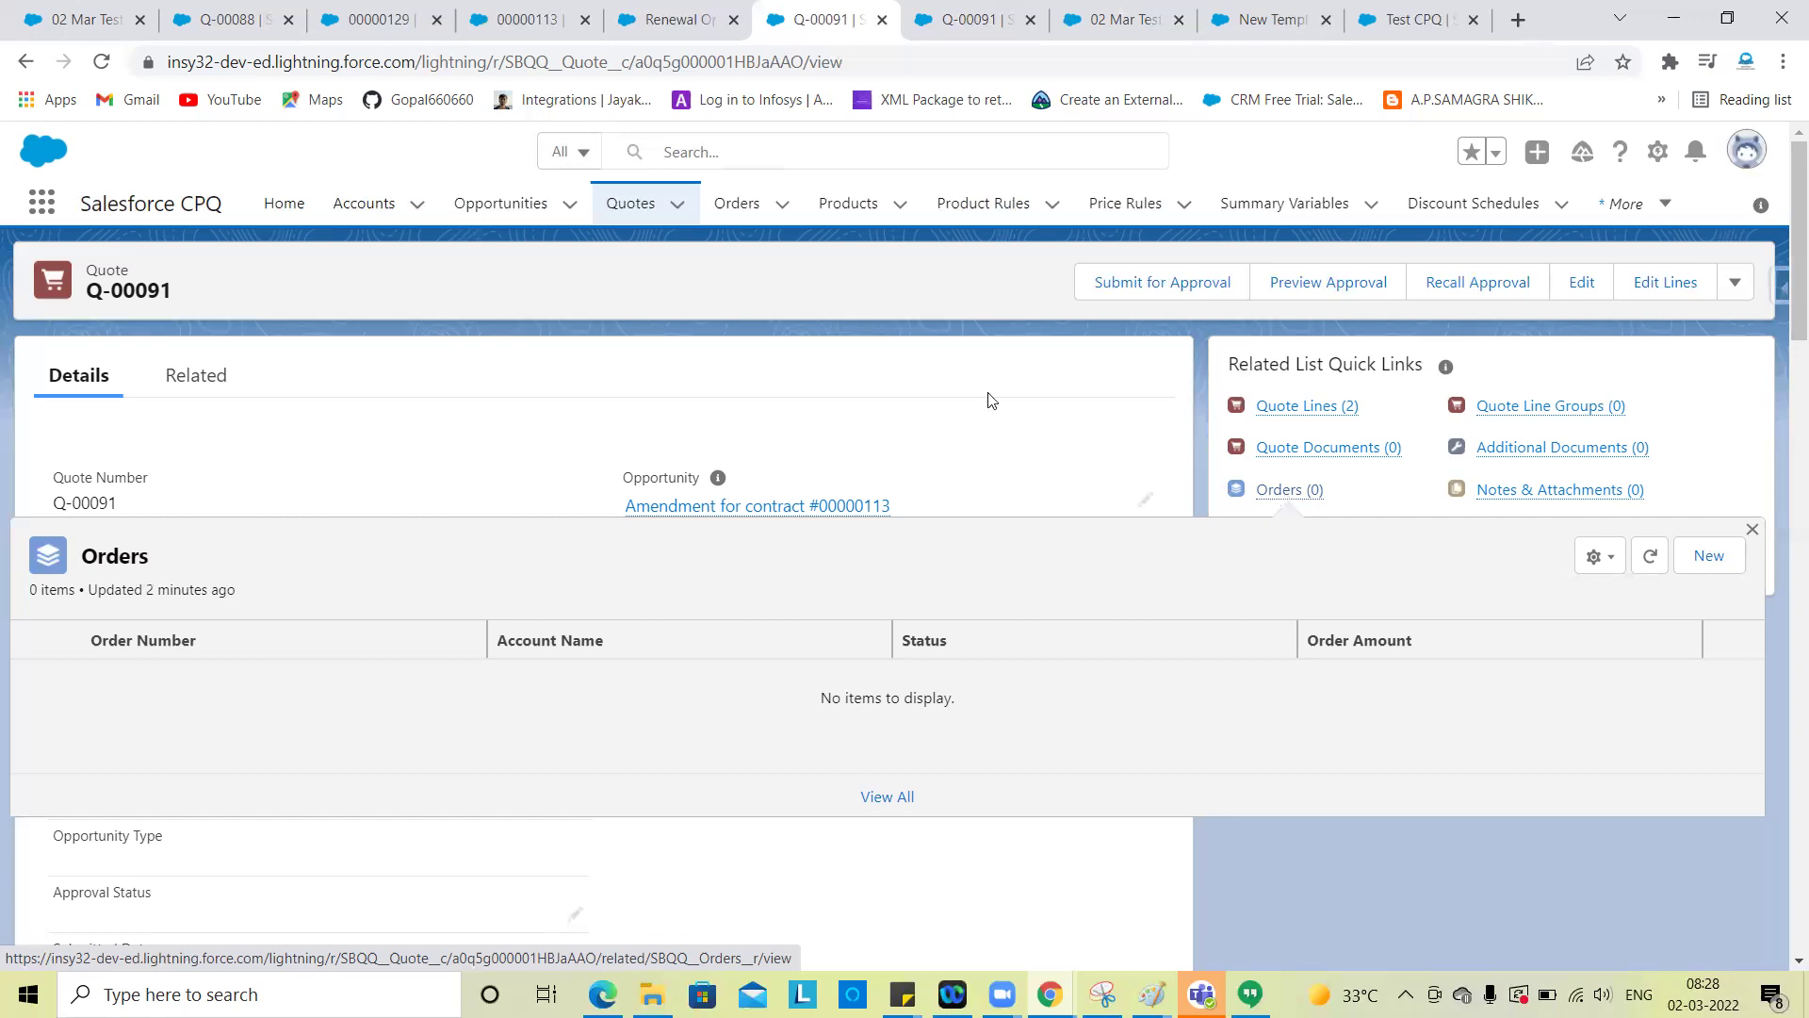
left_click(624, 207)
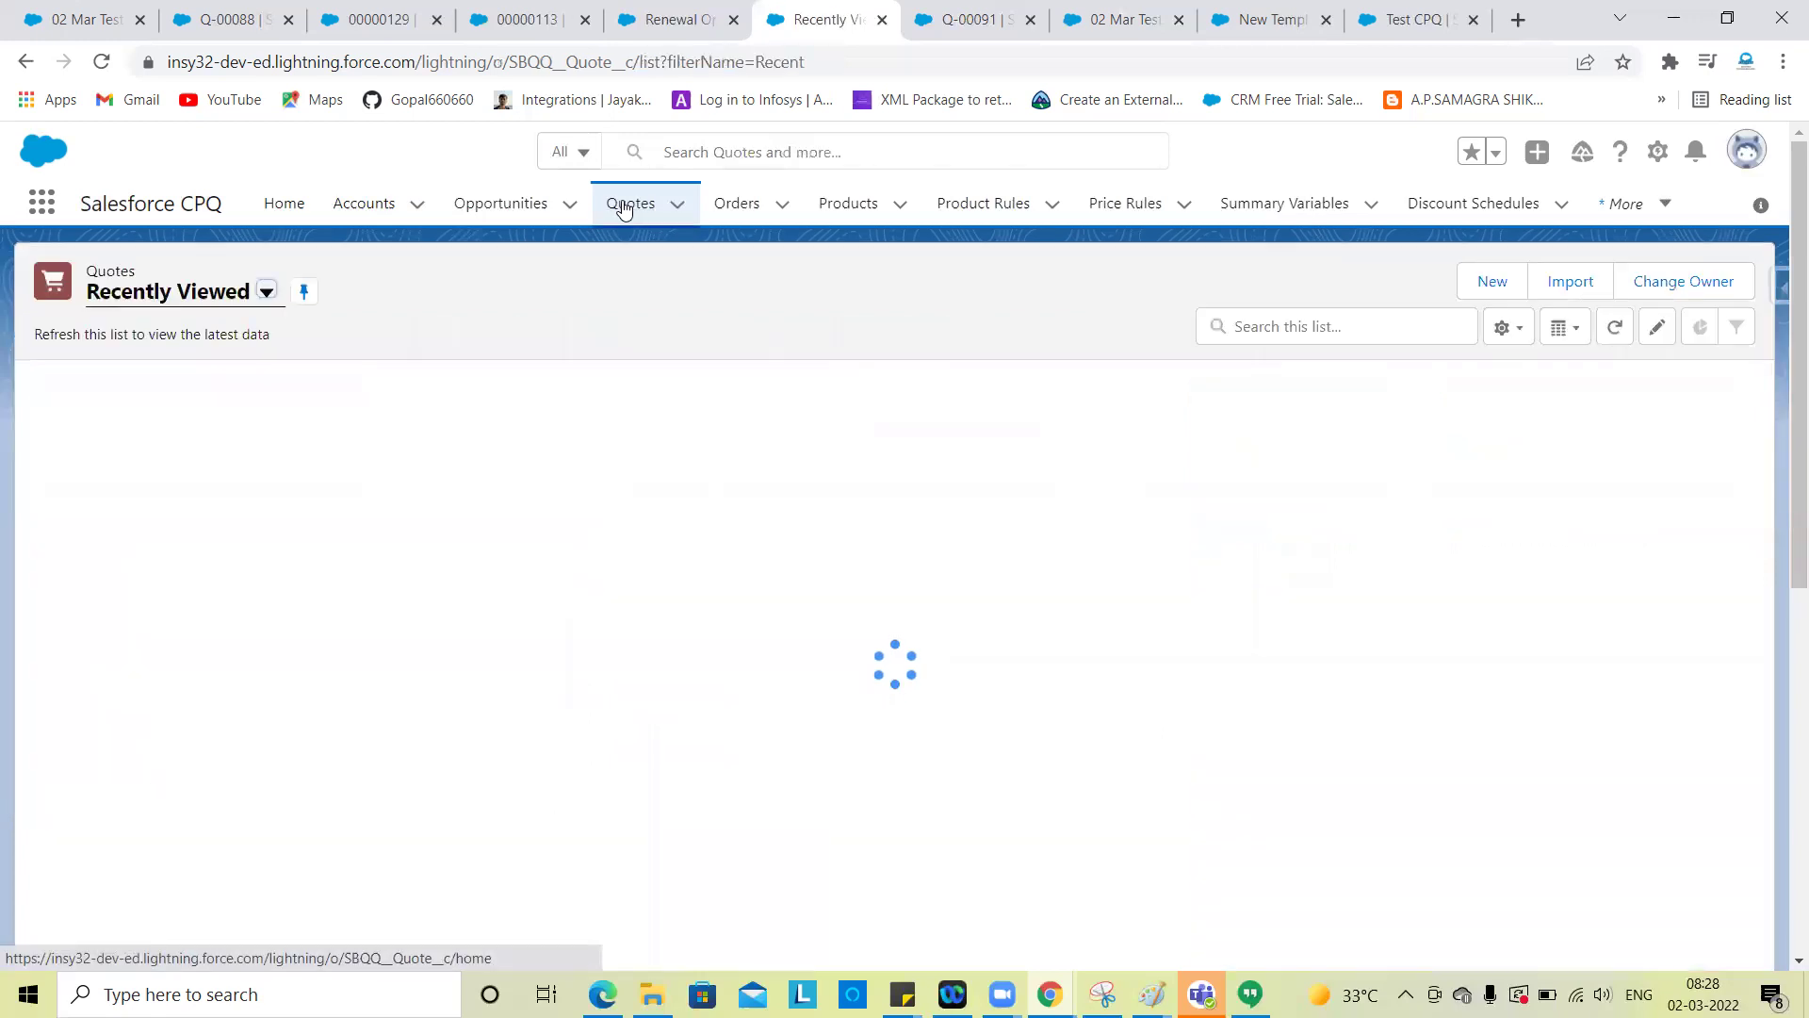
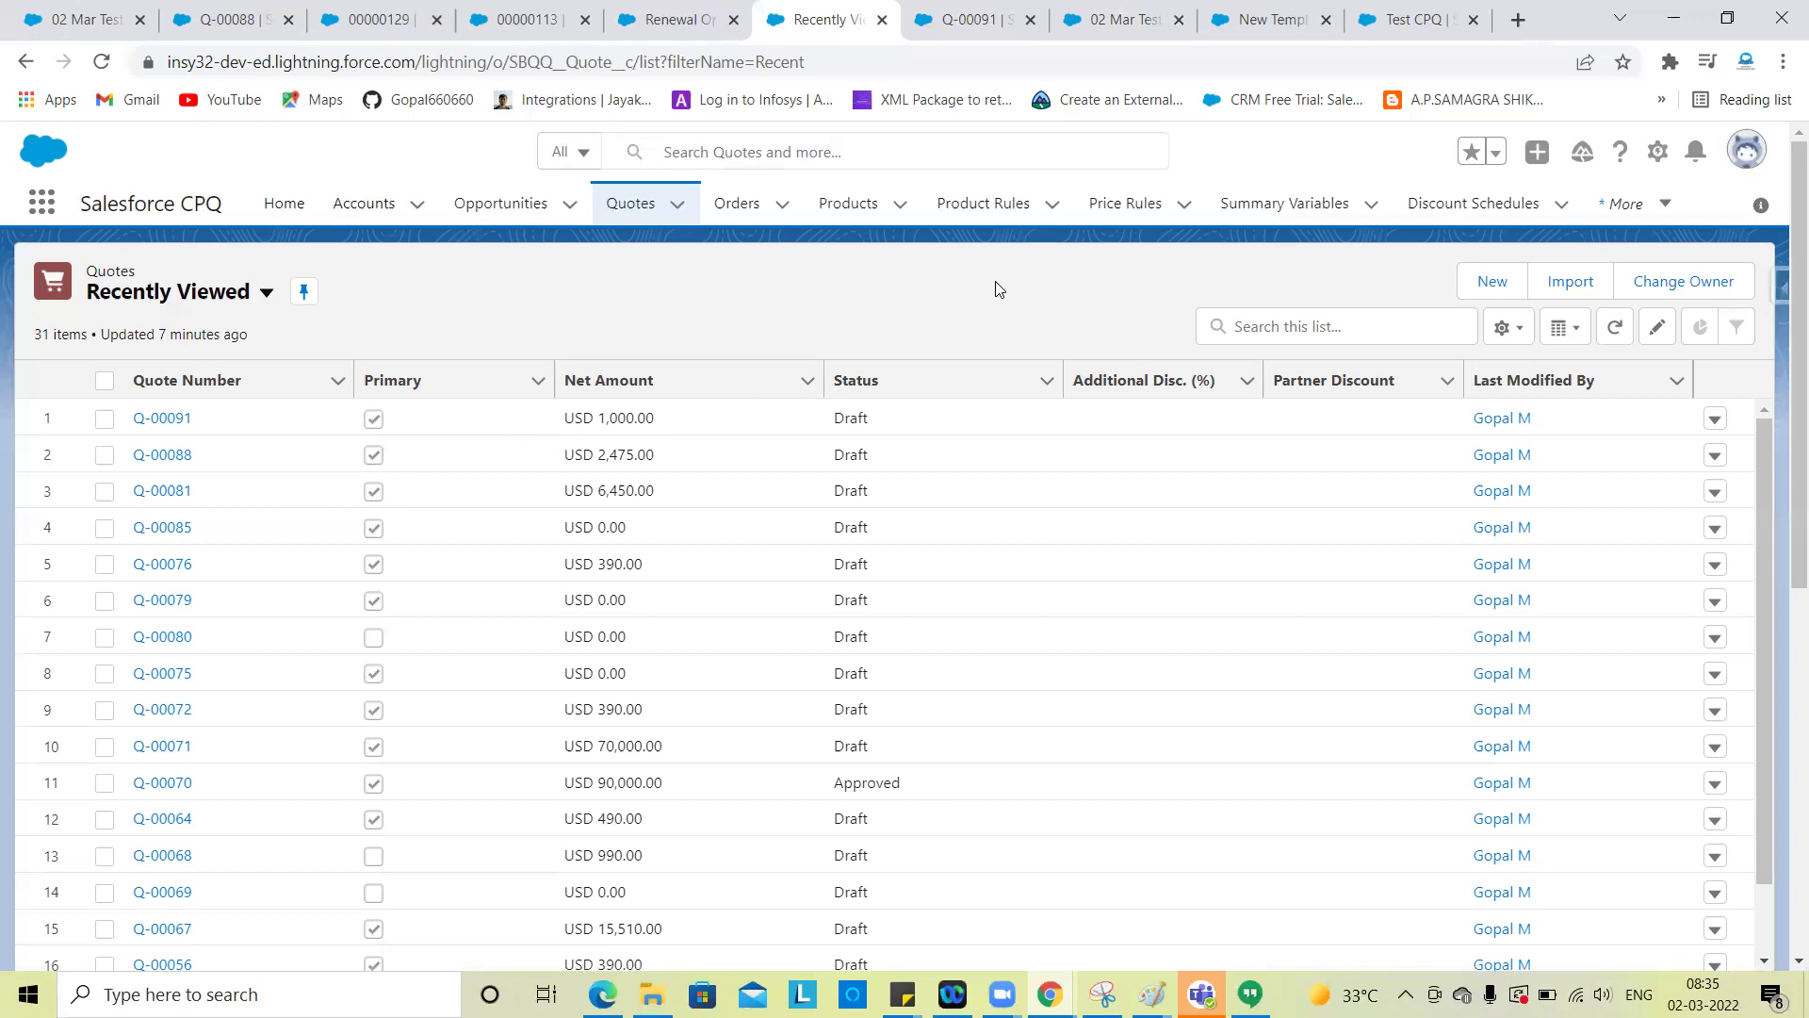
Examine the available Type options in a new discount schedule form, and close the form without saving
left_click(1503, 201)
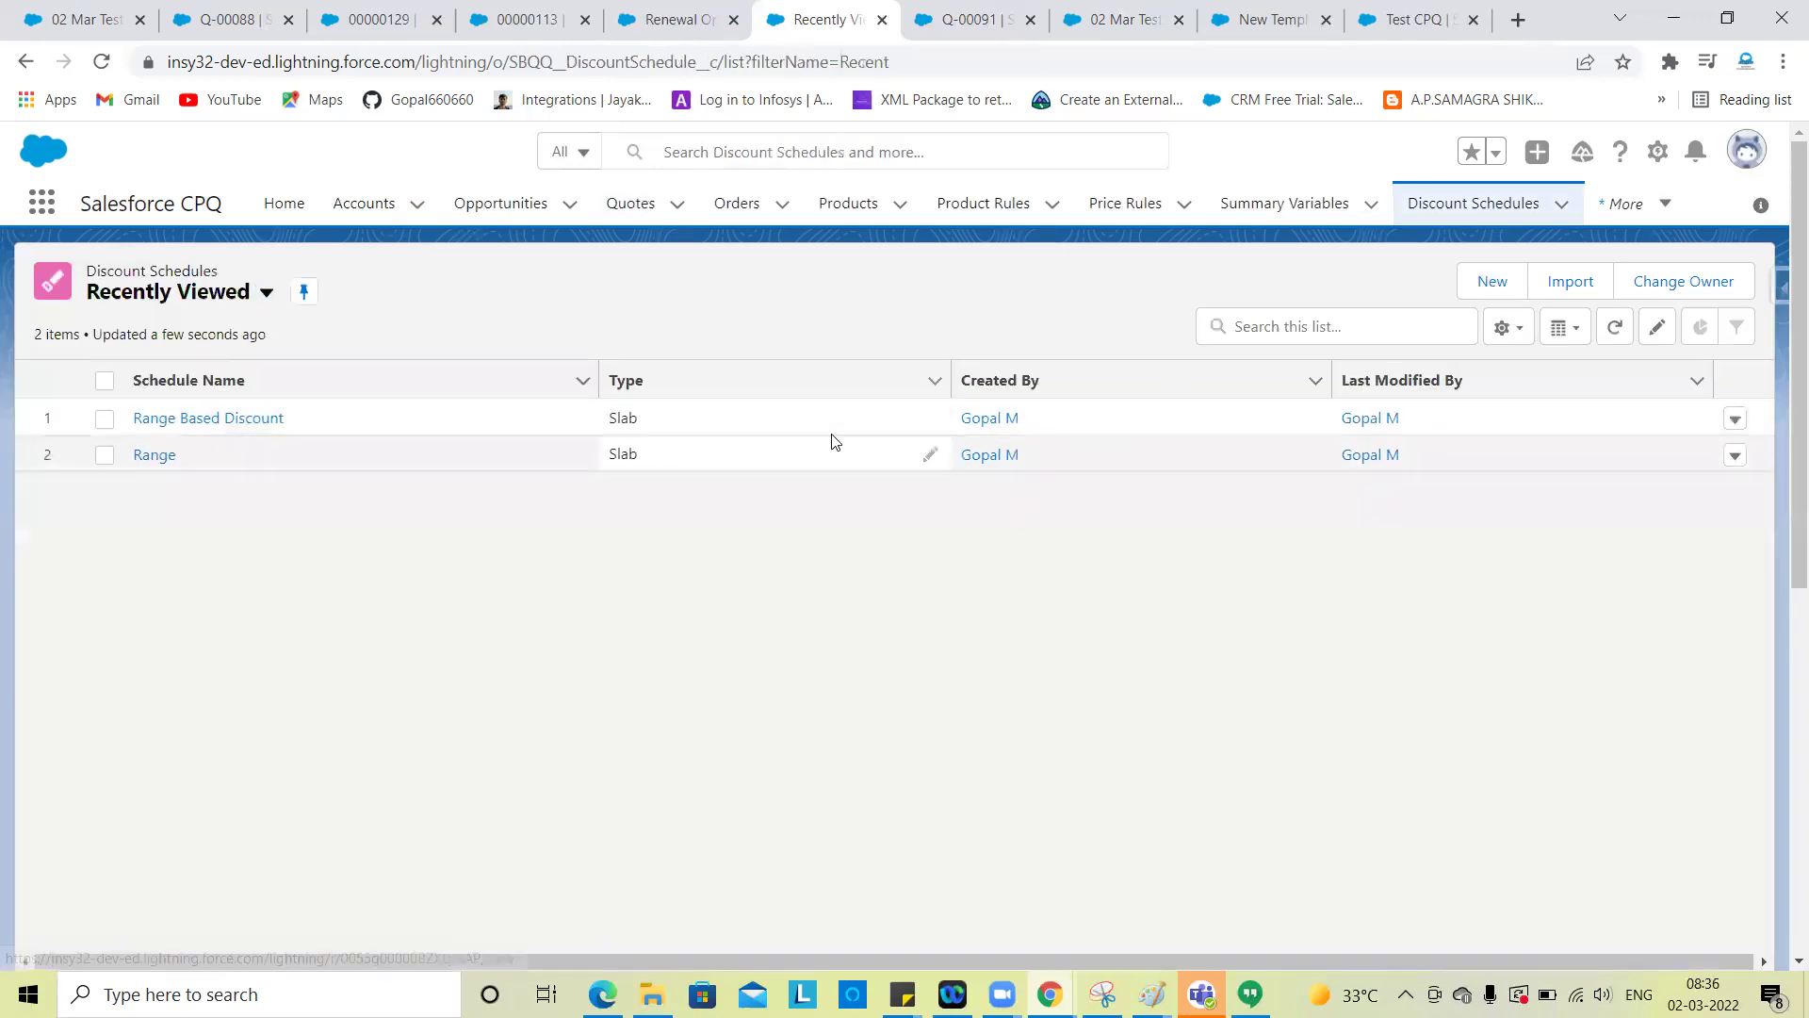
left_click(1485, 281)
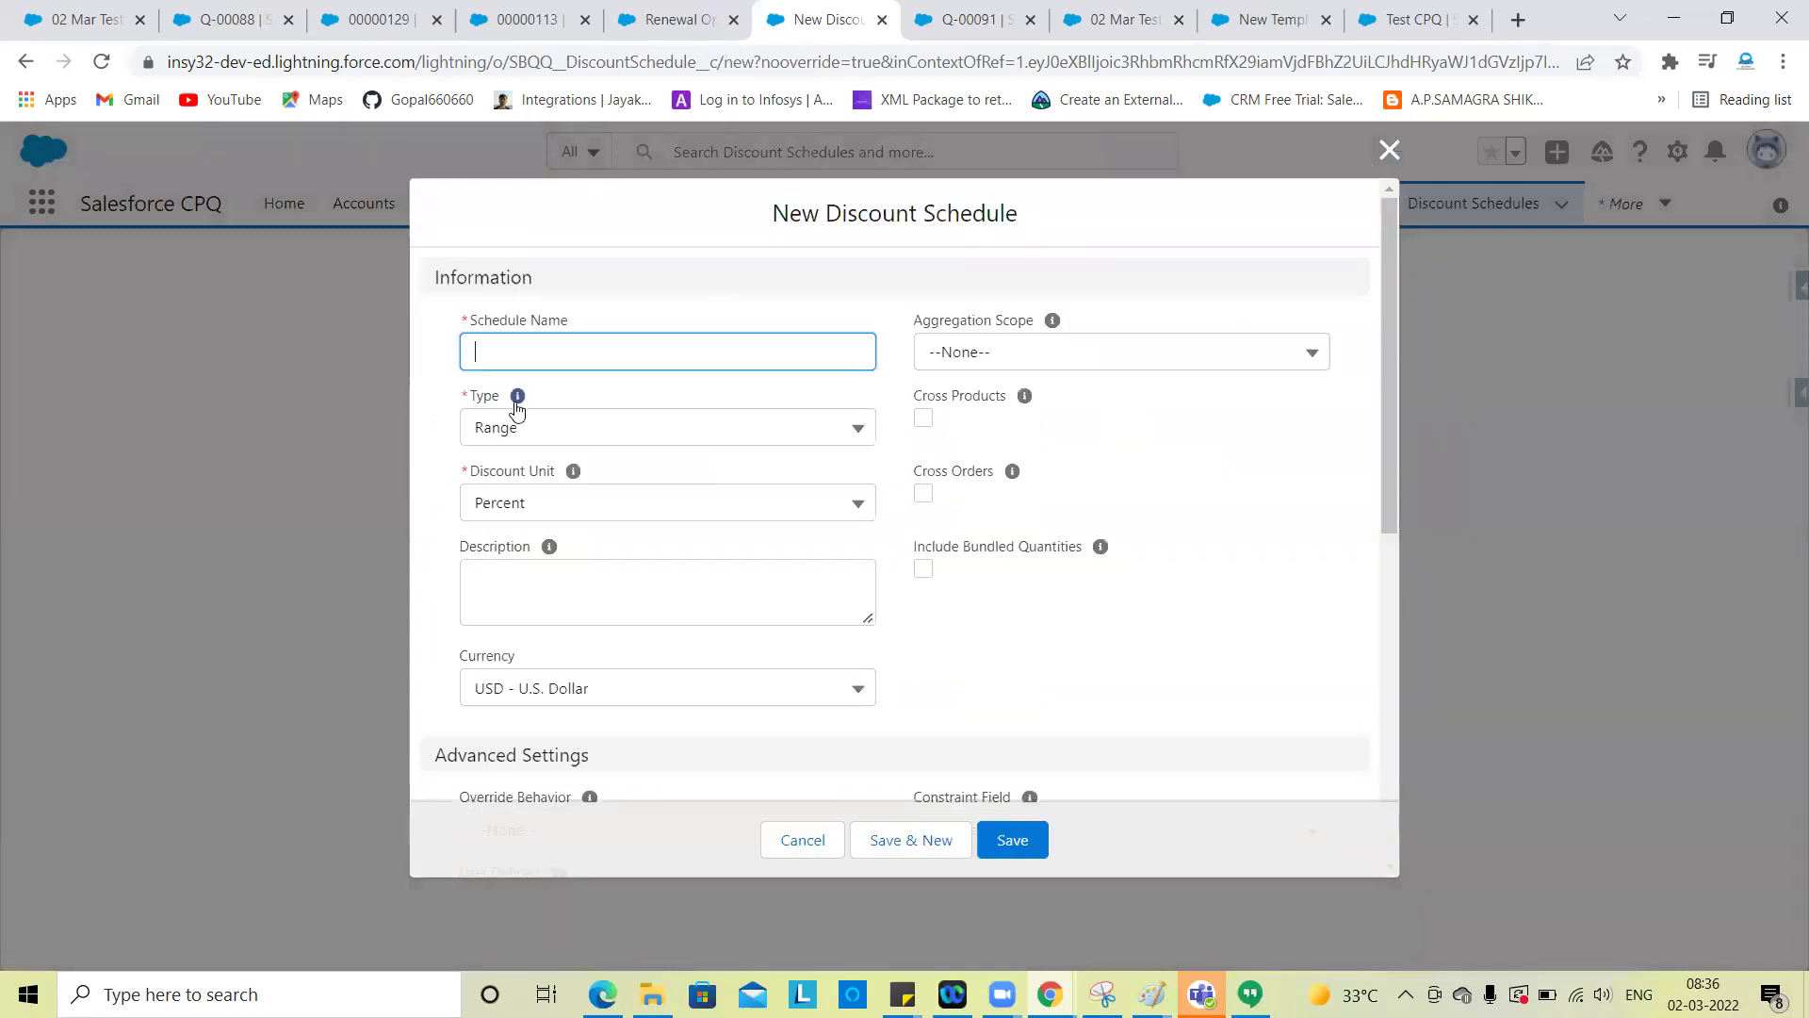
left_click(478, 435)
left_click(477, 458)
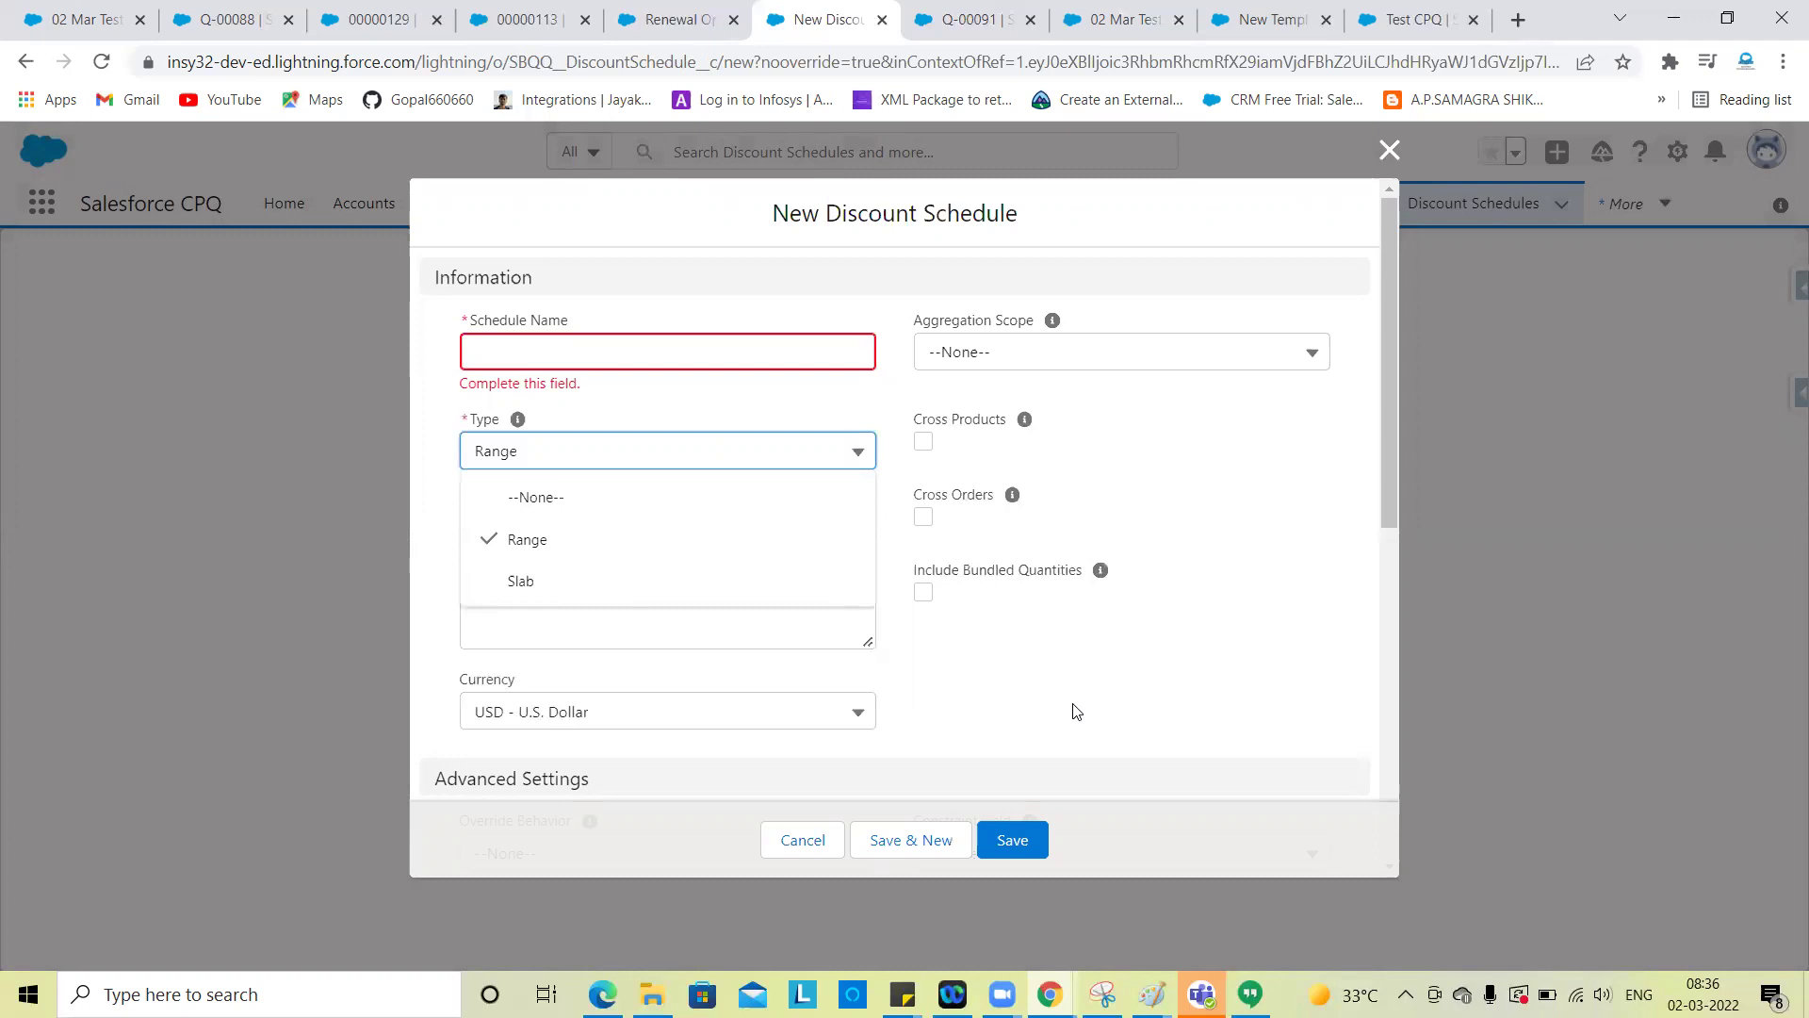
scroll(1137, 695, "down", 1)
scroll(1136, 695, "up", 1)
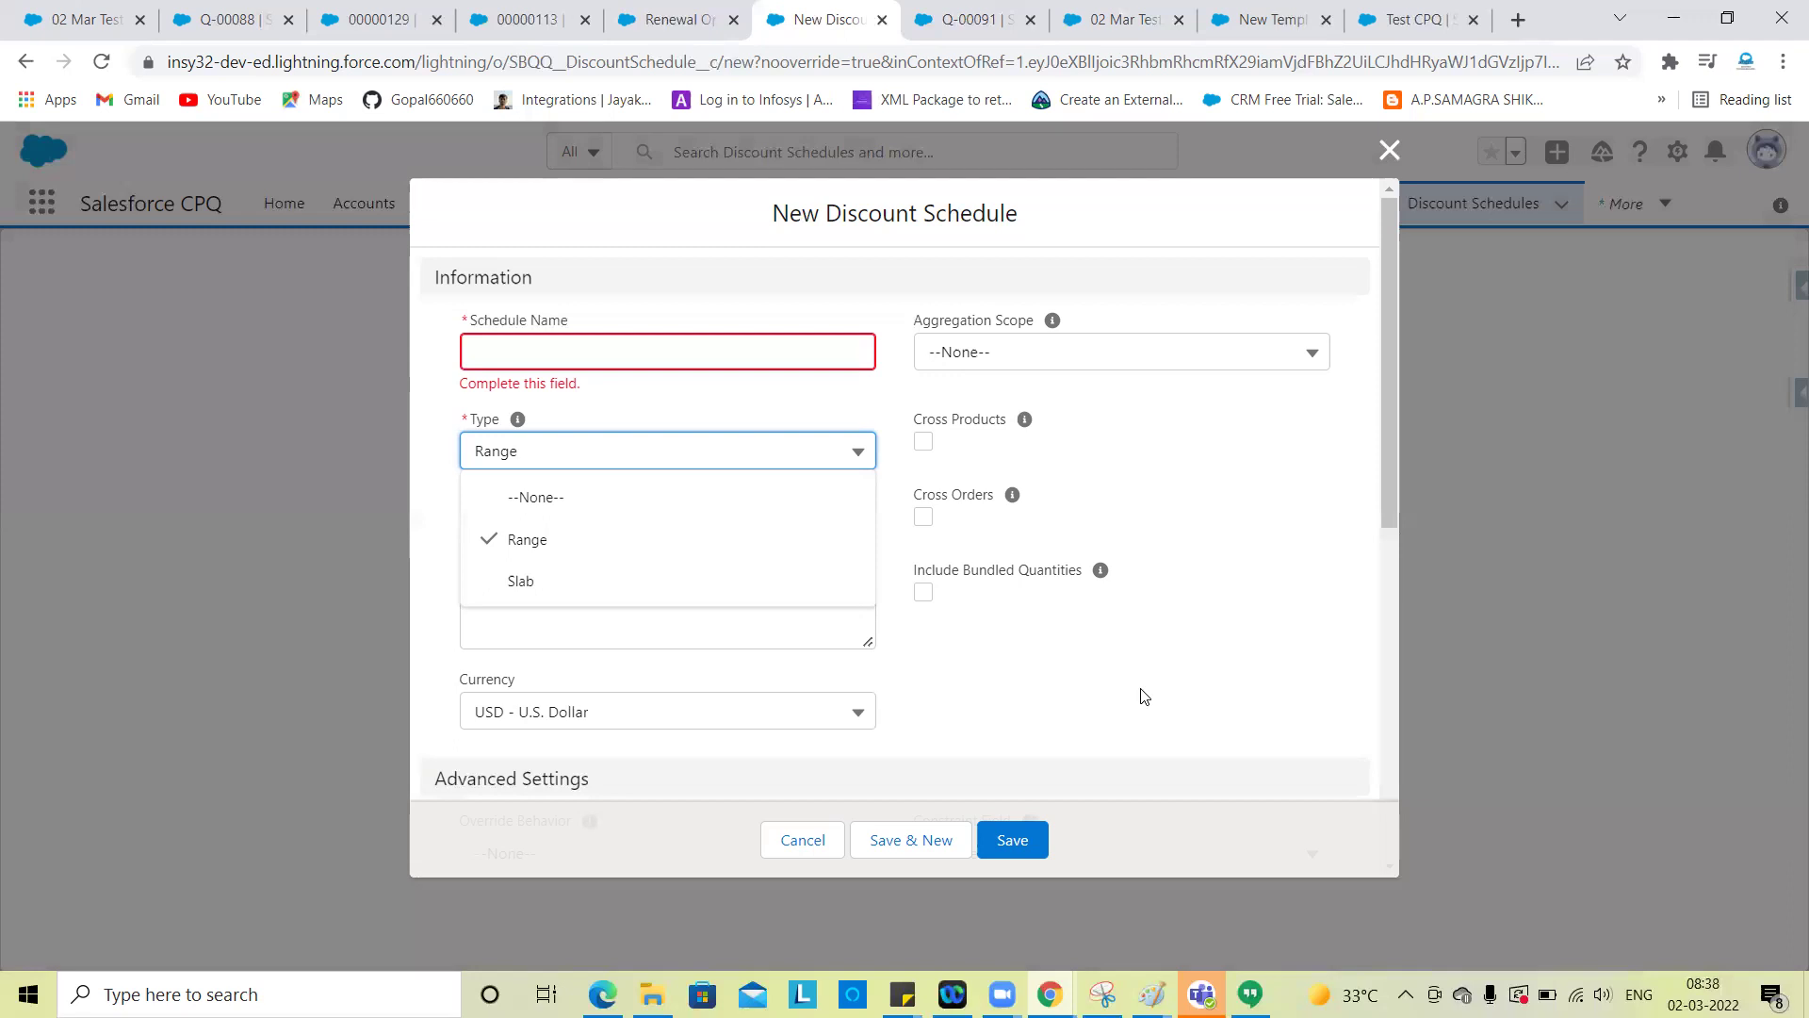
left_click(1390, 151)
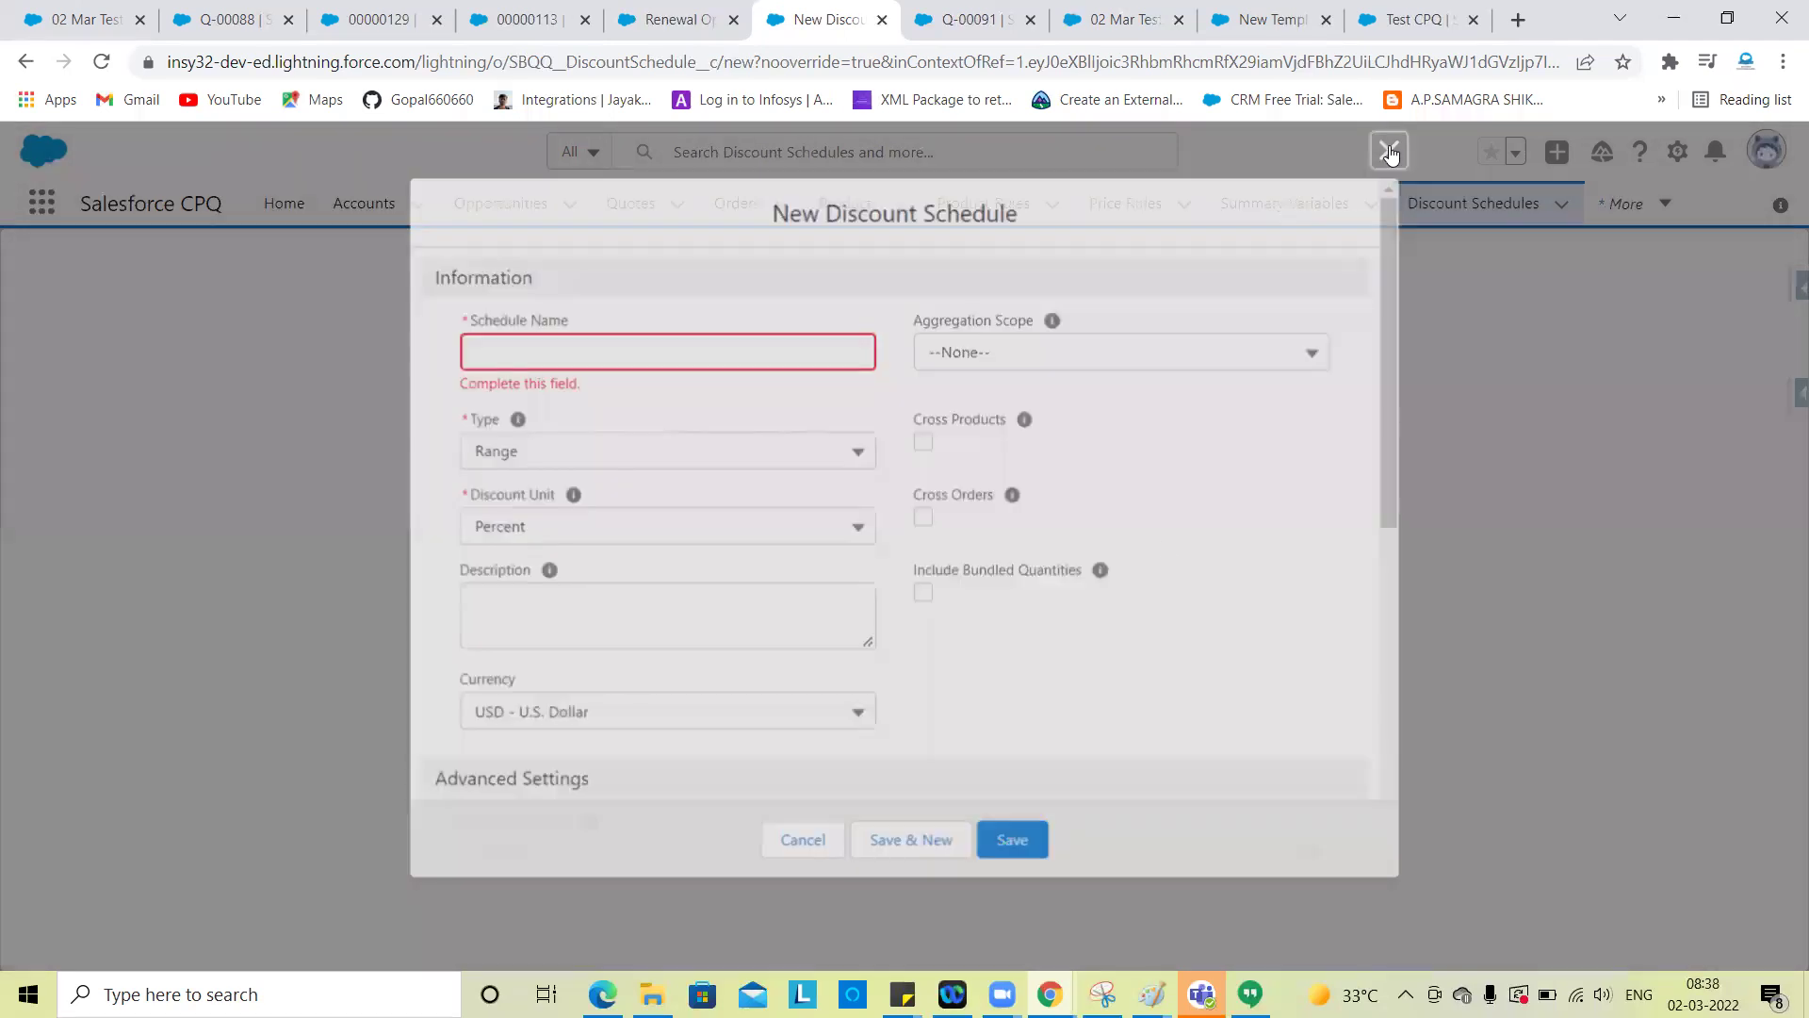